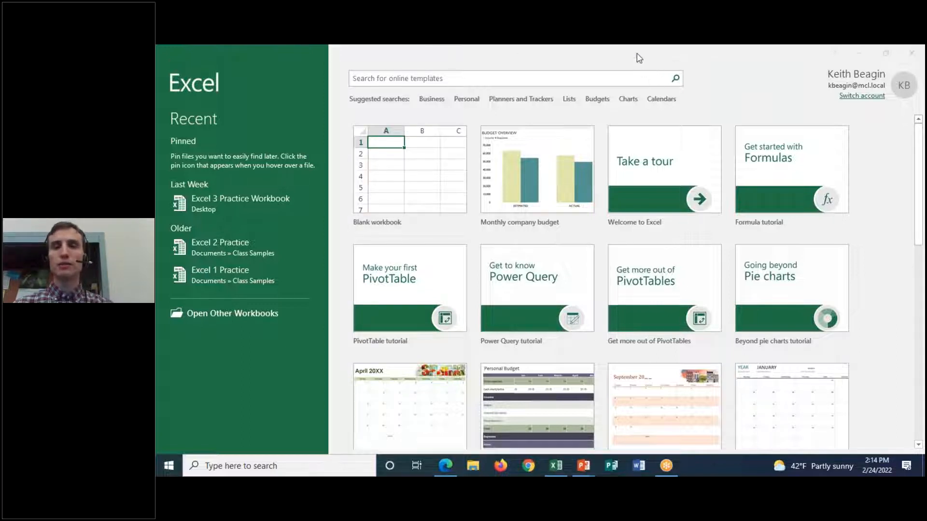
mouse_move(523, 91)
left_mouse_down()
mouse_move(493, 82)
mouse_move(303, 177)
mouse_move(305, 427)
mouse_move(565, 476)
mouse_move(917, 205)
mouse_move(750, 97)
mouse_move(448, 86)
left_mouse_up()
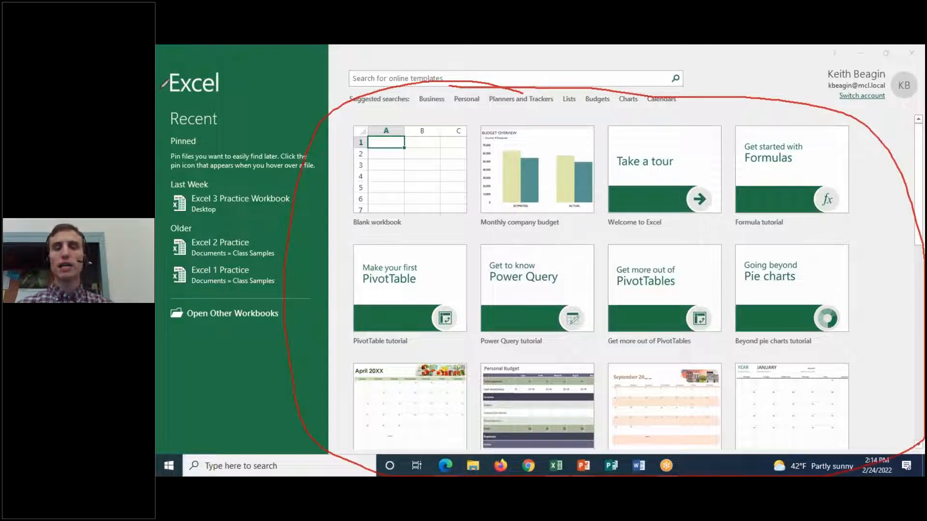
mouse_move(419, 112)
left_mouse_down()
mouse_move(642, 121)
mouse_move(628, 83)
mouse_move(468, 86)
mouse_move(410, 99)
mouse_move(446, 118)
left_mouse_up()
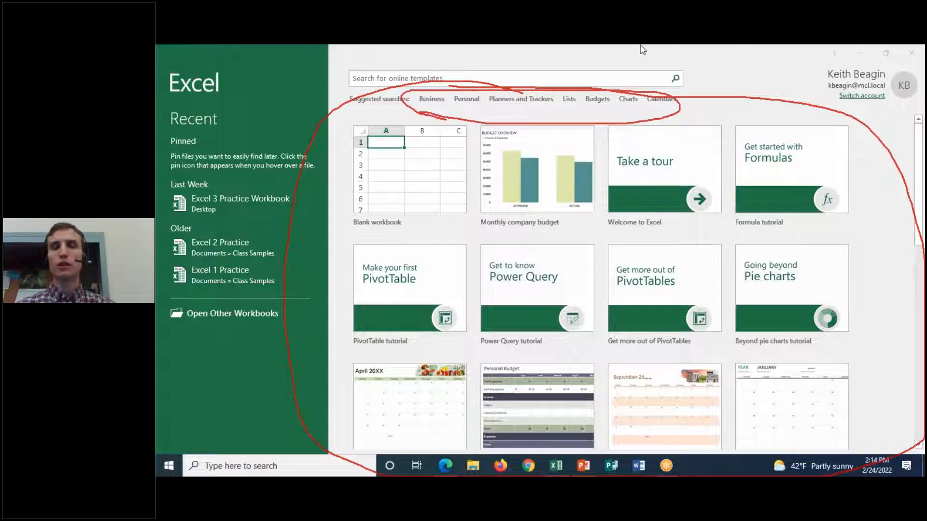
left_click(661, 123)
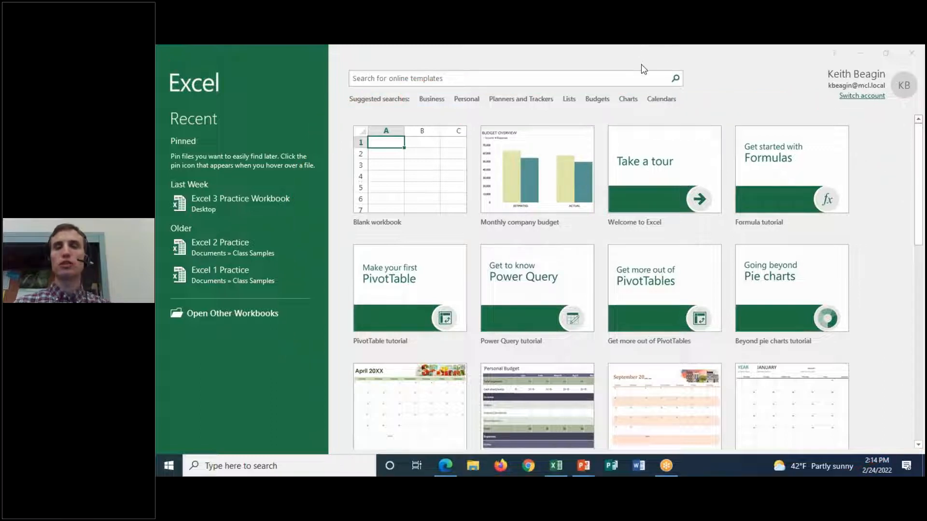
Look through the online Budgets templates and their category list, and return to the start screen
left_click(604, 96)
left_click(603, 95)
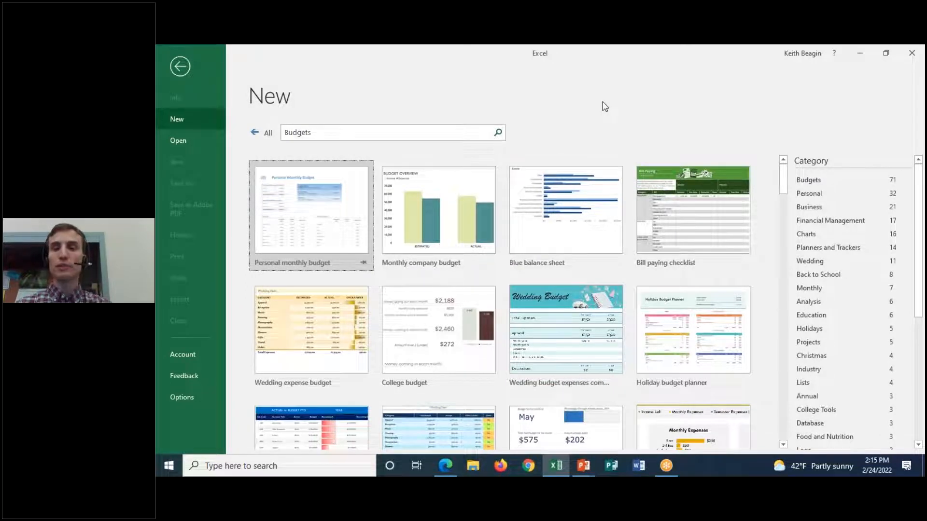
left_click(647, 58)
left_click(644, 79)
mouse_move(918, 148)
left_mouse_down()
mouse_move(805, 147)
mouse_move(786, 244)
mouse_move(792, 442)
mouse_move(802, 462)
left_mouse_up()
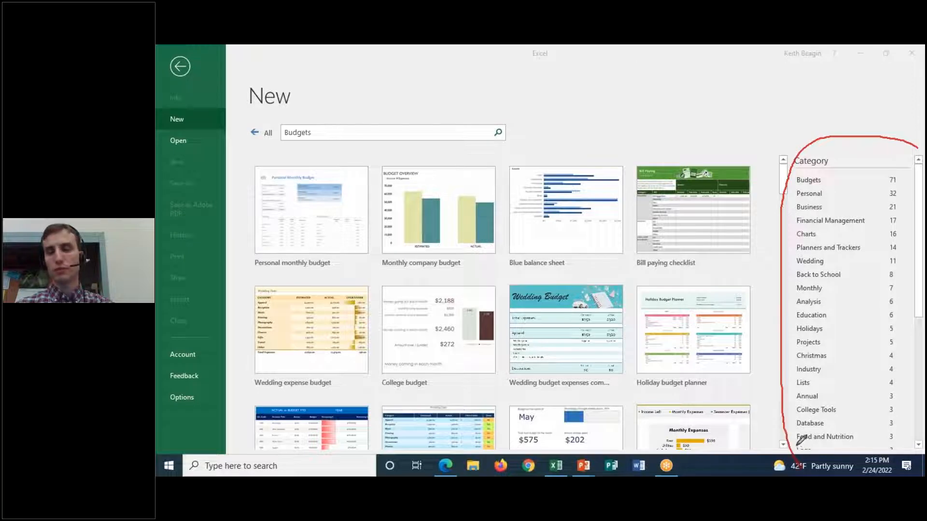
left_click(630, 129)
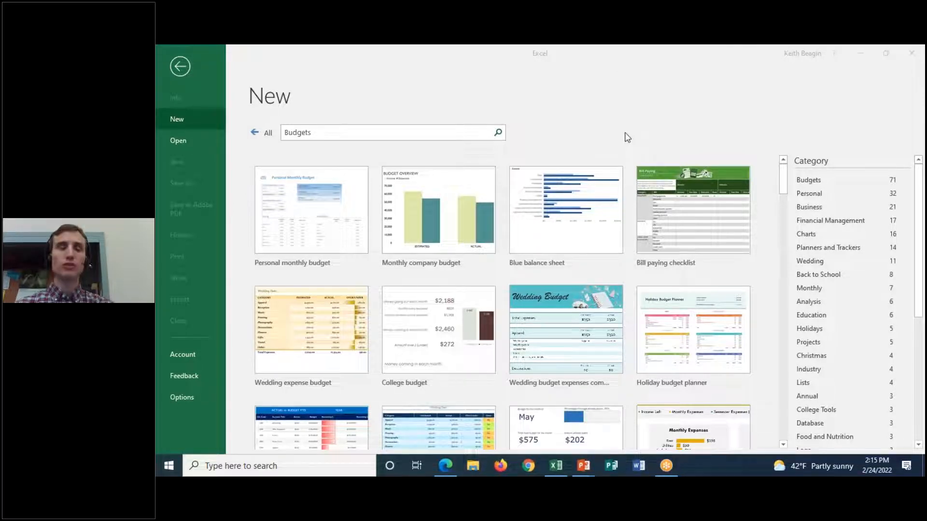
left_click(178, 68)
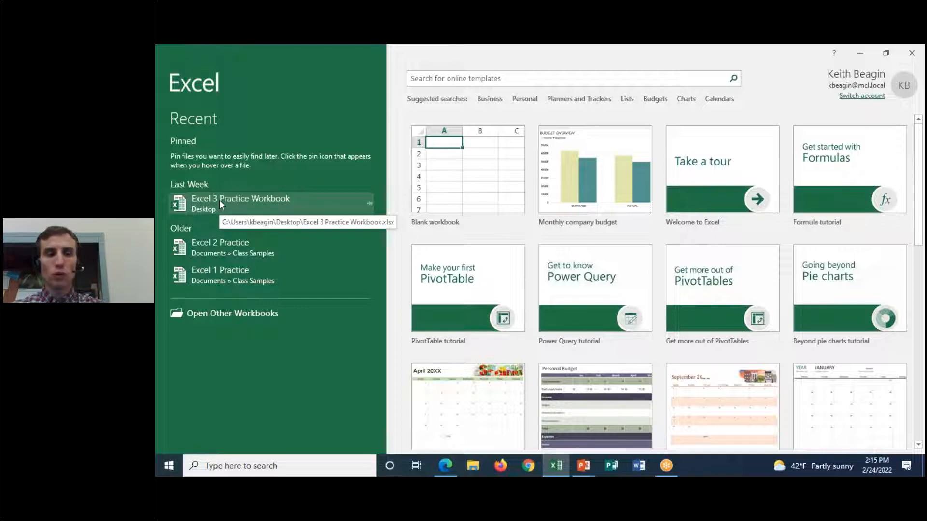
Display the recently used folders for opening another workbook
left_click(231, 318)
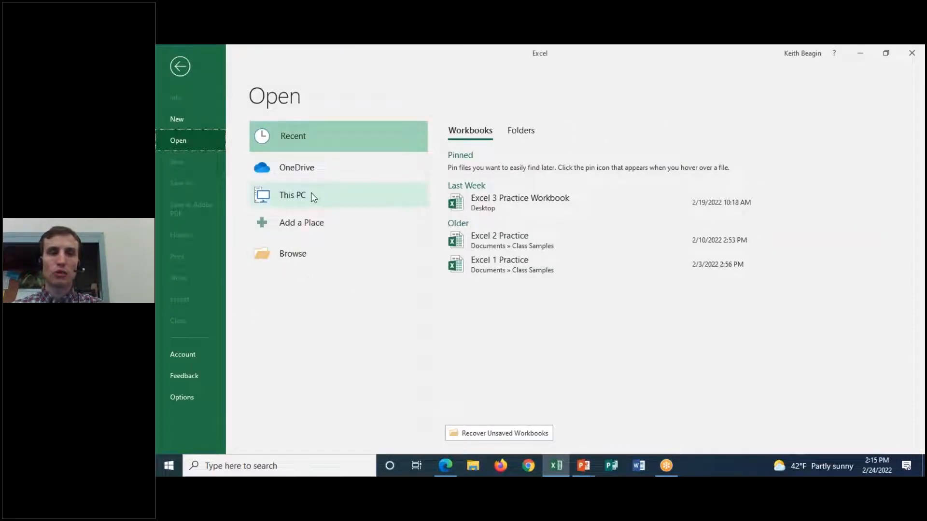
left_click(530, 130)
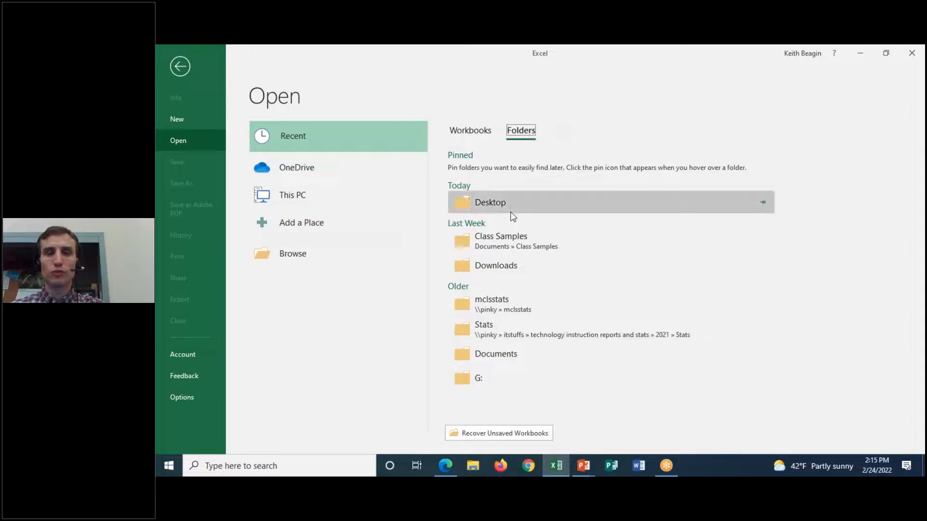
left_click(512, 237)
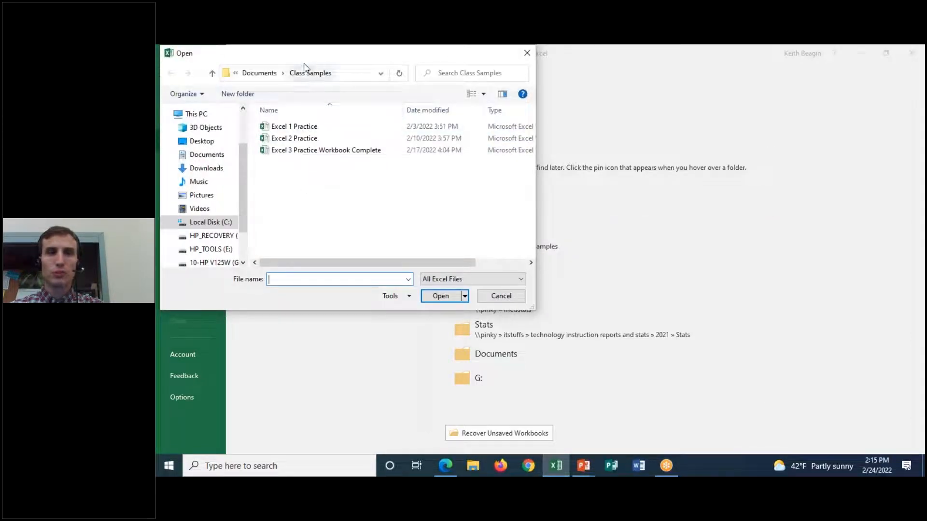
left_click_drag(348, 59, 275, 134)
left_click(452, 129)
Open the Excel 4 Practice Workbook from the Desktop folder
left_click(492, 206)
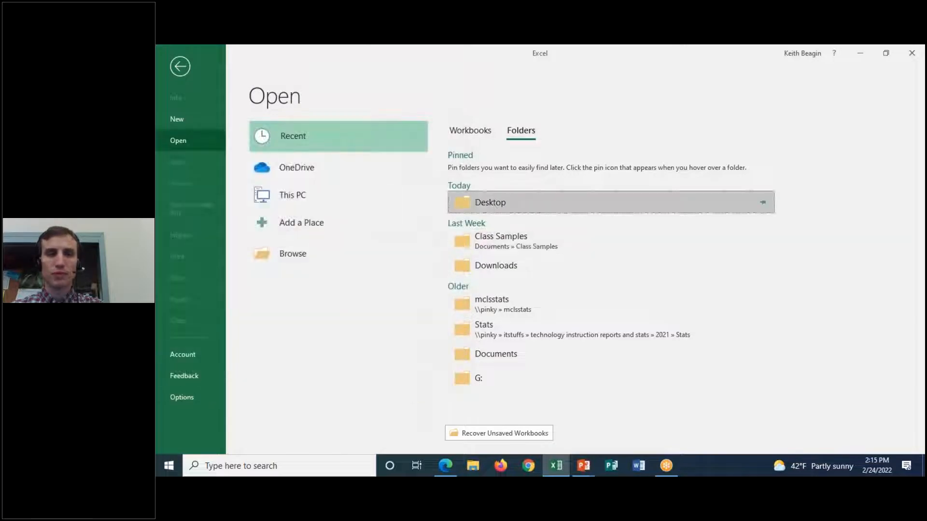
scroll(307, 294, "down", 3)
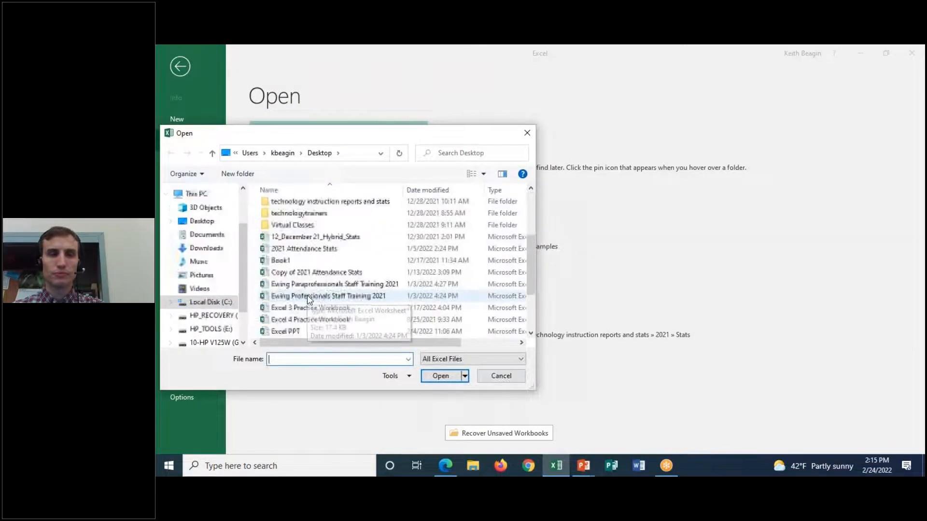
left_click(391, 320)
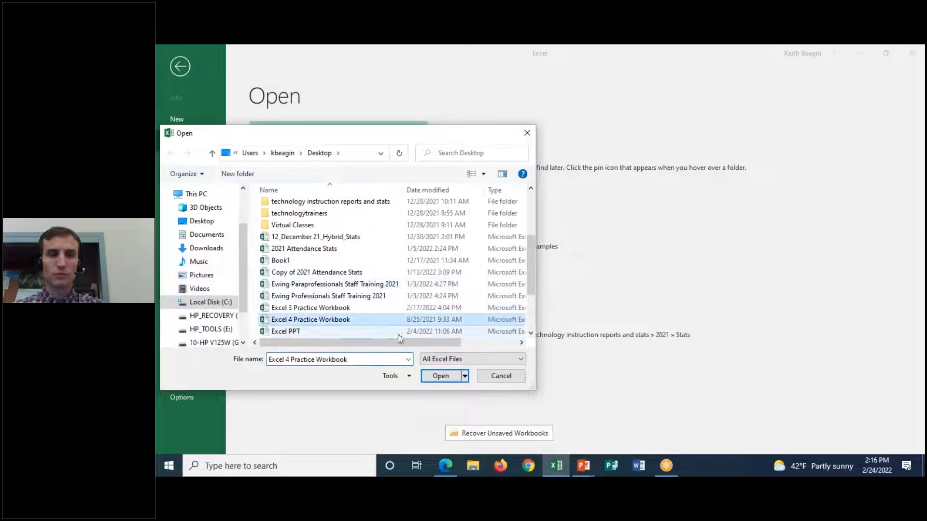
left_click(439, 377)
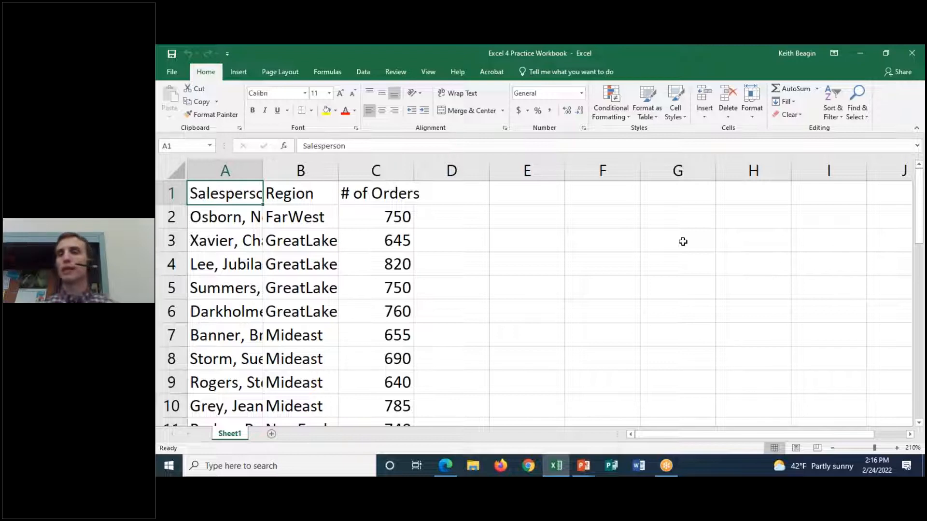
Reduce the worksheet zoom to 170%
left_click(702, 66)
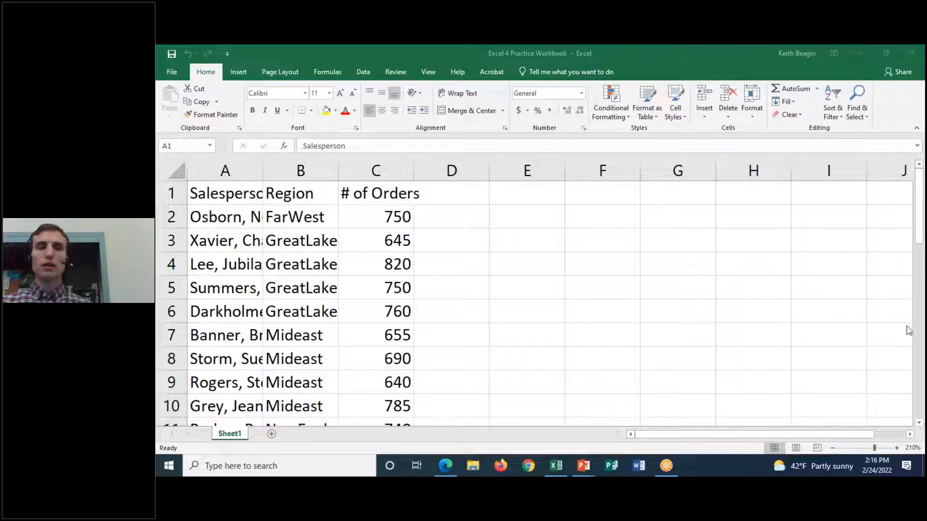
left_click(833, 450)
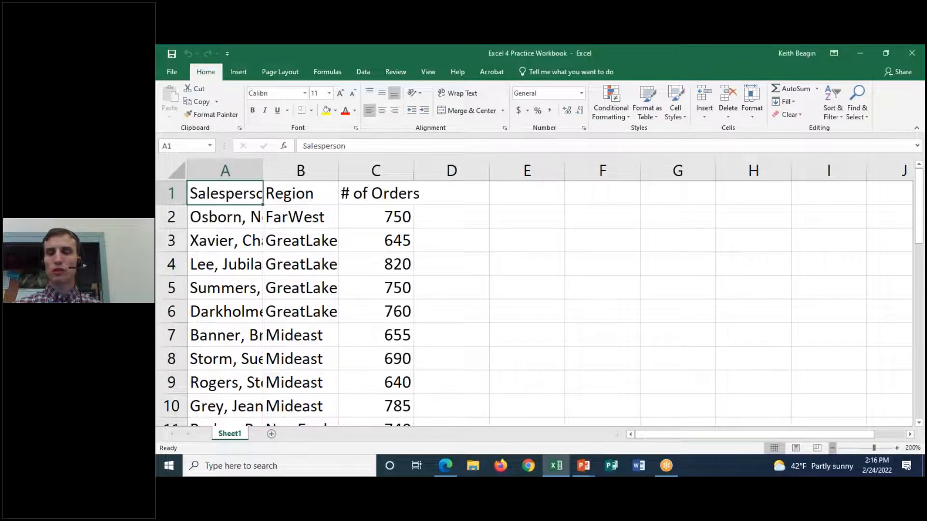
left_click(832, 449)
left_click(832, 450)
left_click(832, 449)
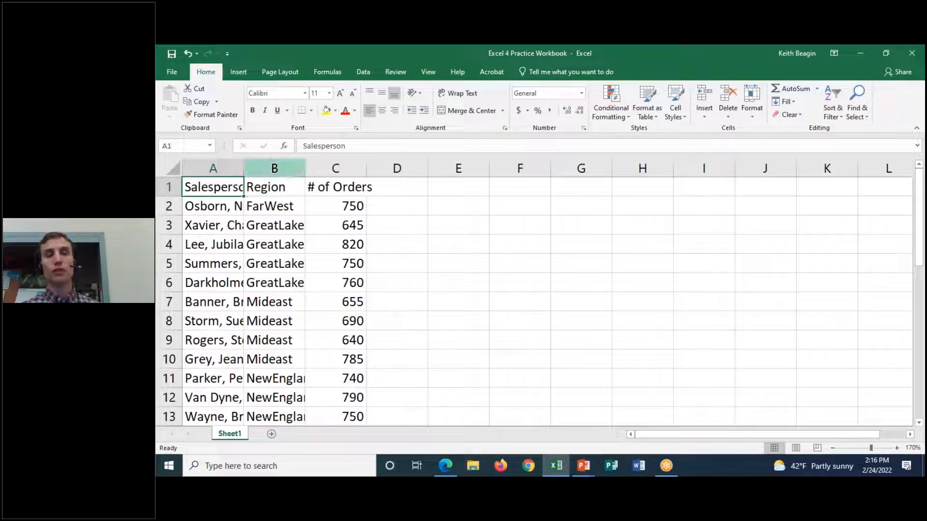
View the full heading text of cell A1 in edit mode and leave the cell
double_click(223, 188)
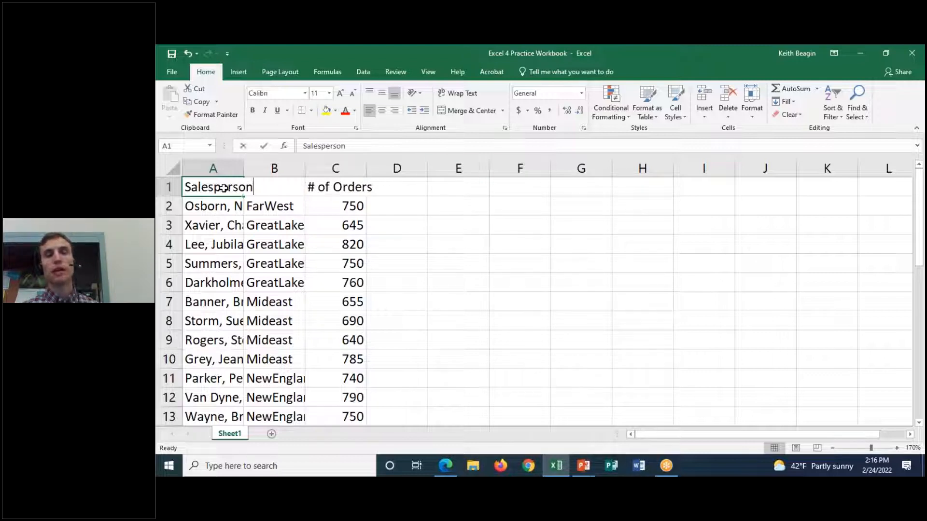
left_click(216, 202)
left_click(223, 187)
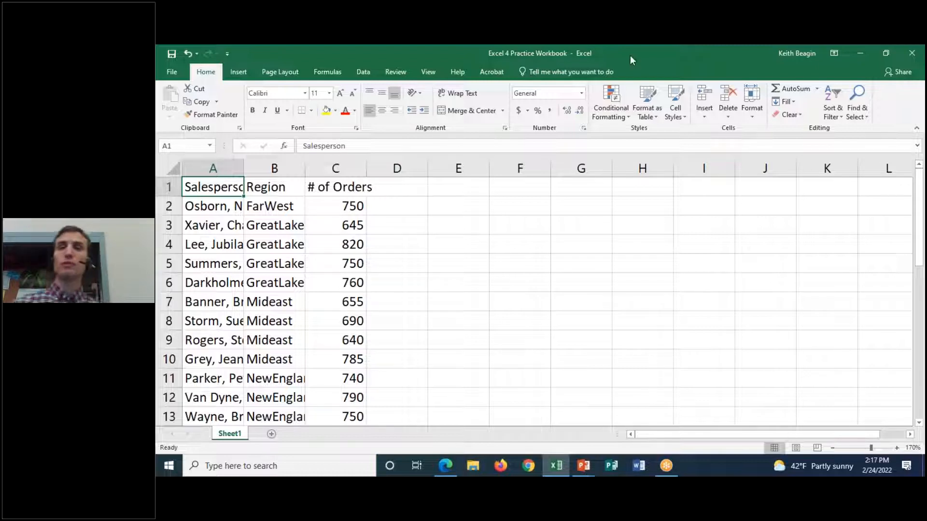
left_click(627, 72)
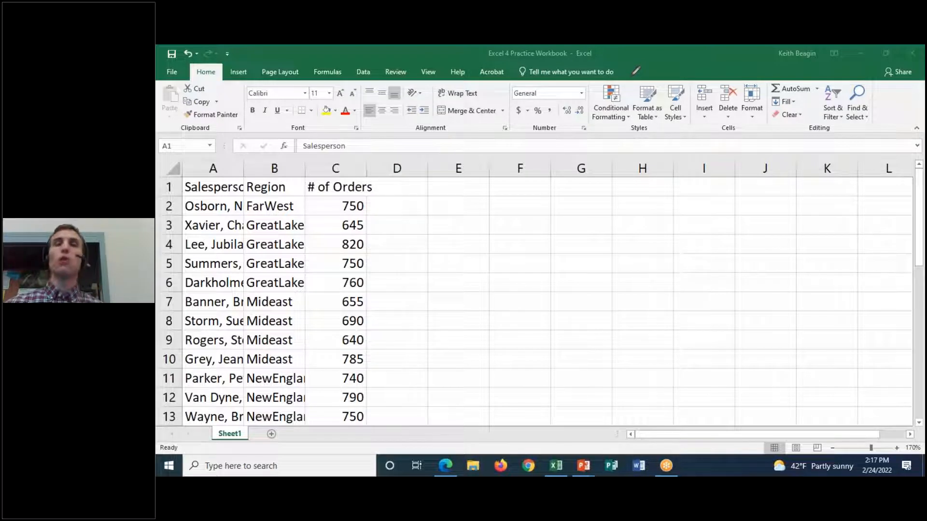
mouse_move(359, 62)
left_mouse_down()
mouse_move(269, 49)
mouse_move(176, 127)
mouse_move(466, 144)
mouse_move(791, 141)
mouse_move(888, 52)
mouse_move(269, 51)
left_mouse_up()
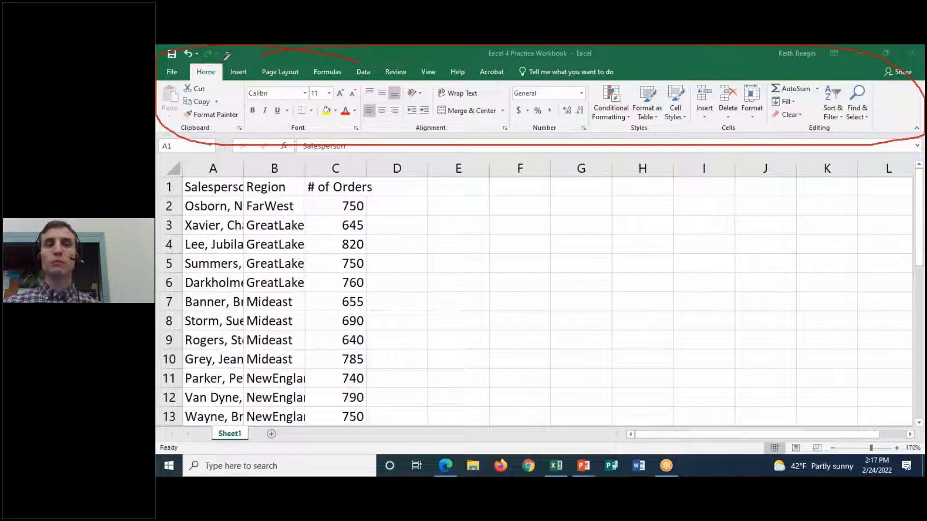
mouse_move(222, 59)
left_mouse_down()
mouse_move(191, 64)
mouse_move(212, 86)
mouse_move(225, 60)
left_mouse_up()
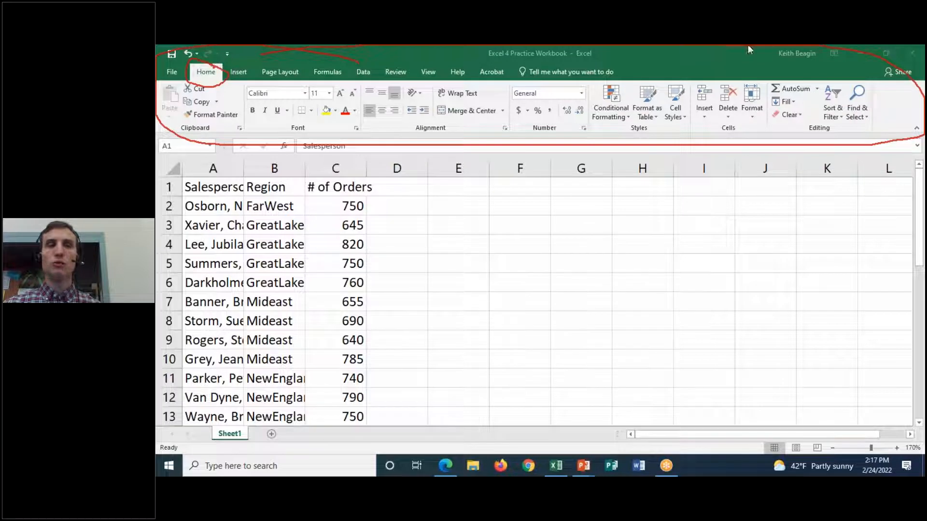
key("Escape")
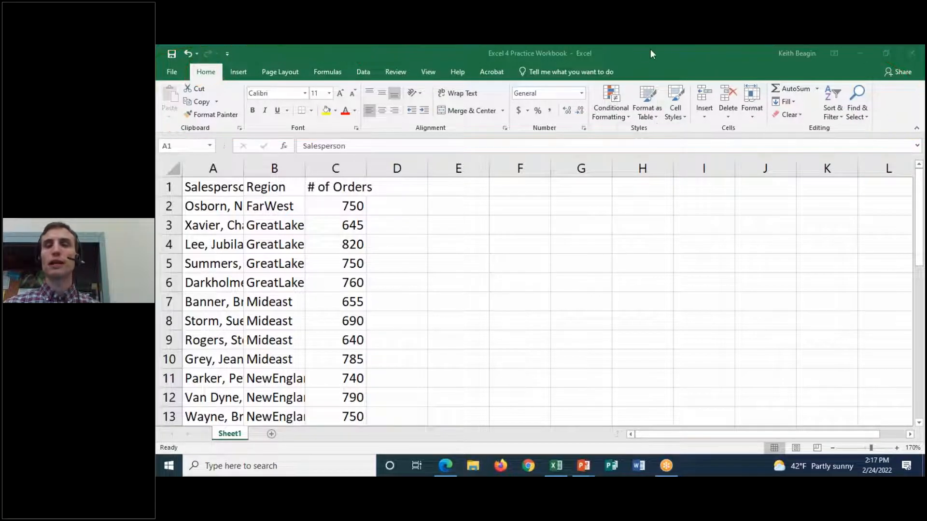
left_click(284, 59)
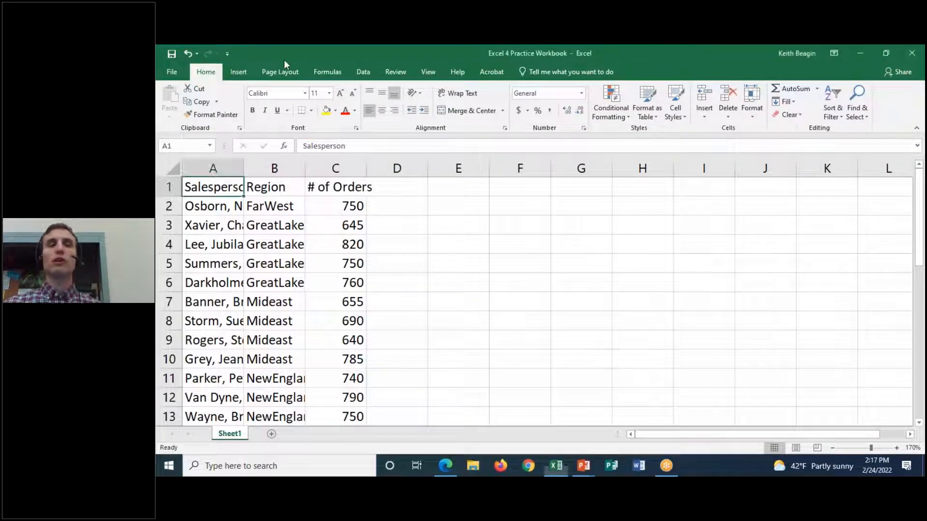
Examine the ribbon commands for inserting, page layout, formulas, data, review, view and help, and return to the Home commands
left_click(238, 73)
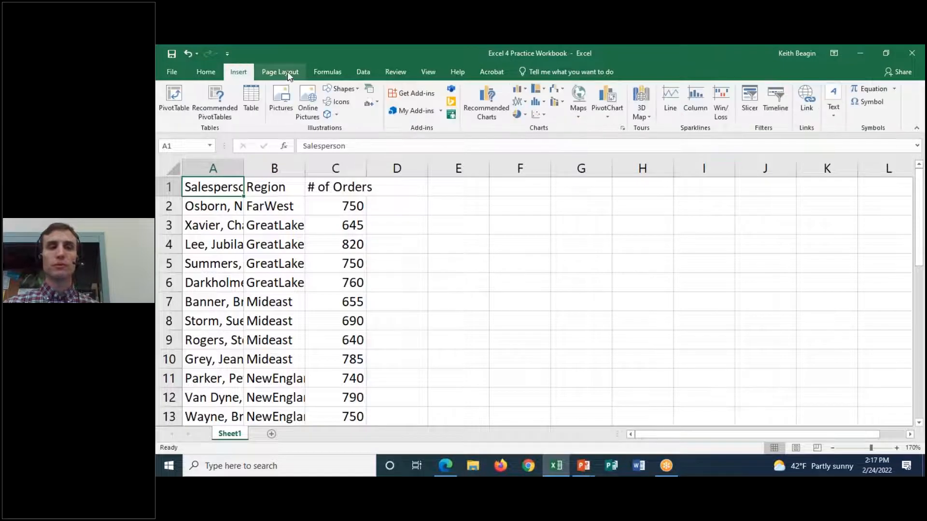
left_click(287, 72)
left_click(329, 74)
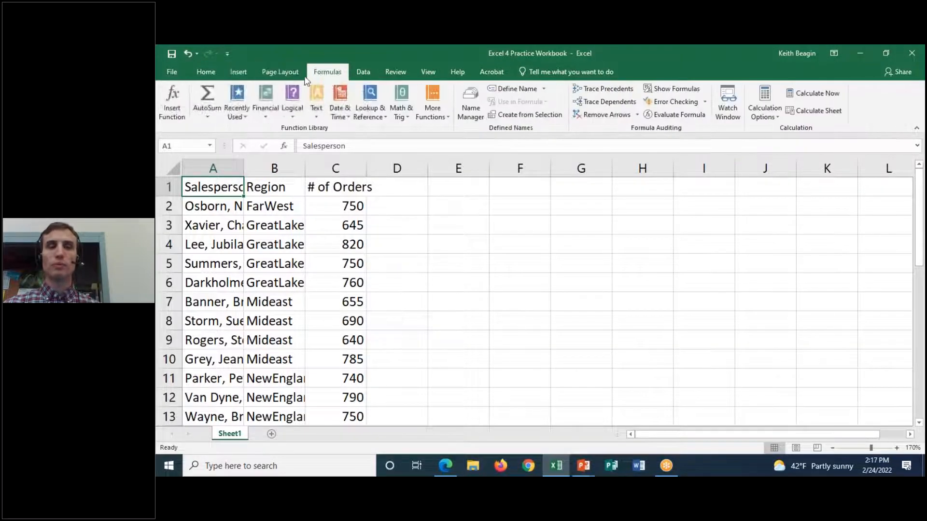
left_click(364, 74)
left_click(404, 71)
left_click(428, 72)
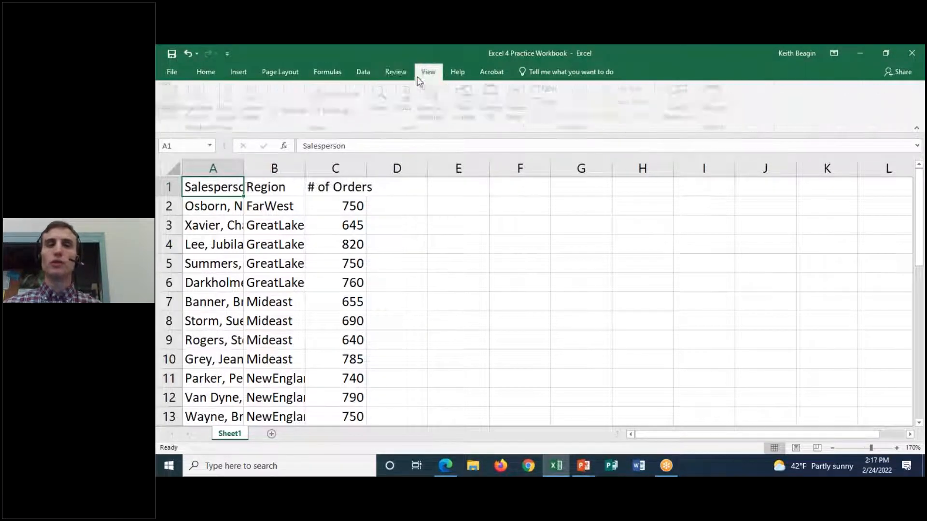
left_click(459, 75)
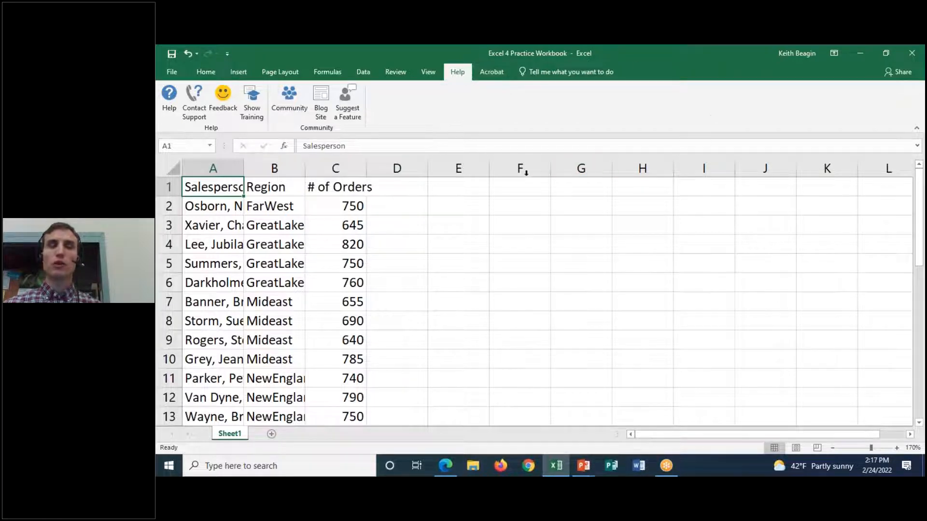
left_click(209, 71)
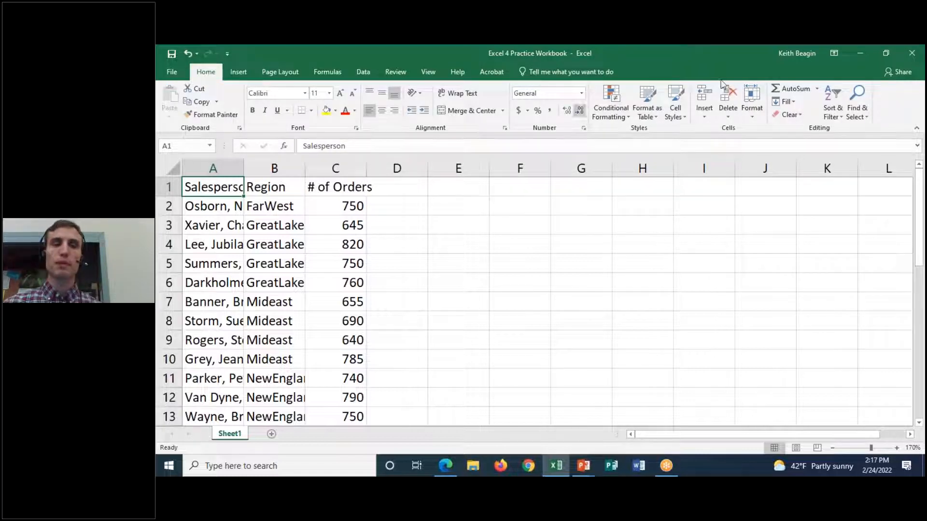
left_click(638, 50)
left_click(649, 77)
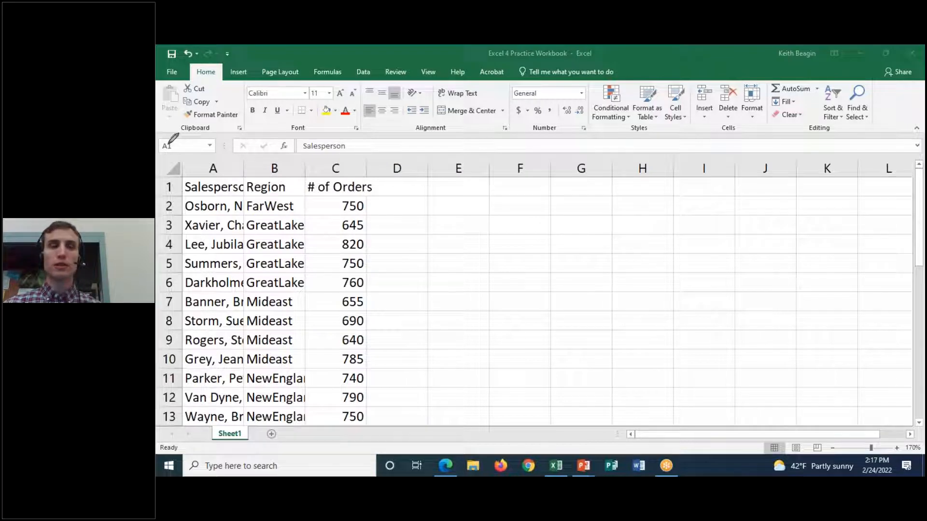
left_click_drag(183, 136, 202, 135)
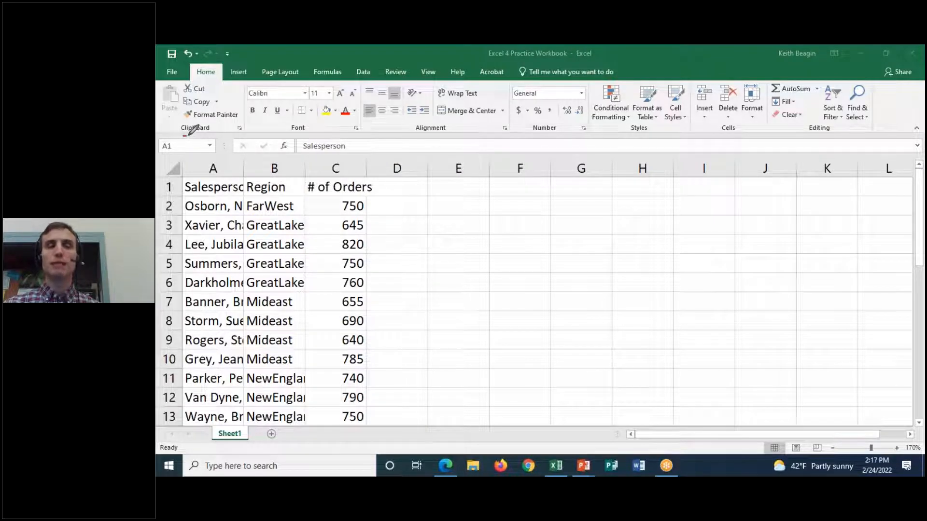
left_click_drag(288, 134, 316, 130)
left_click_drag(420, 136, 431, 134)
left_click_drag(531, 136, 547, 135)
left_click_drag(632, 137, 649, 137)
left_click_drag(727, 135, 751, 138)
left_click_drag(810, 138, 848, 137)
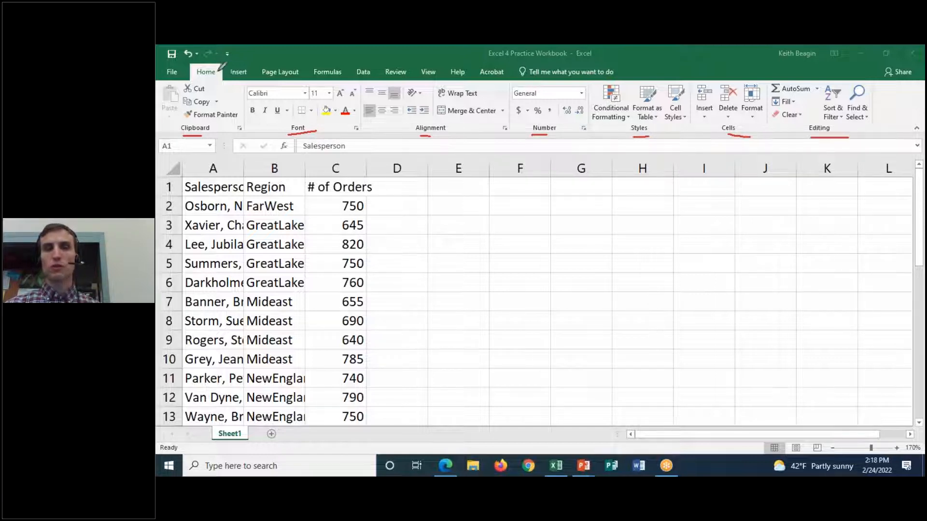
mouse_move(228, 61)
left_mouse_down()
mouse_move(191, 91)
mouse_move(218, 72)
left_mouse_up()
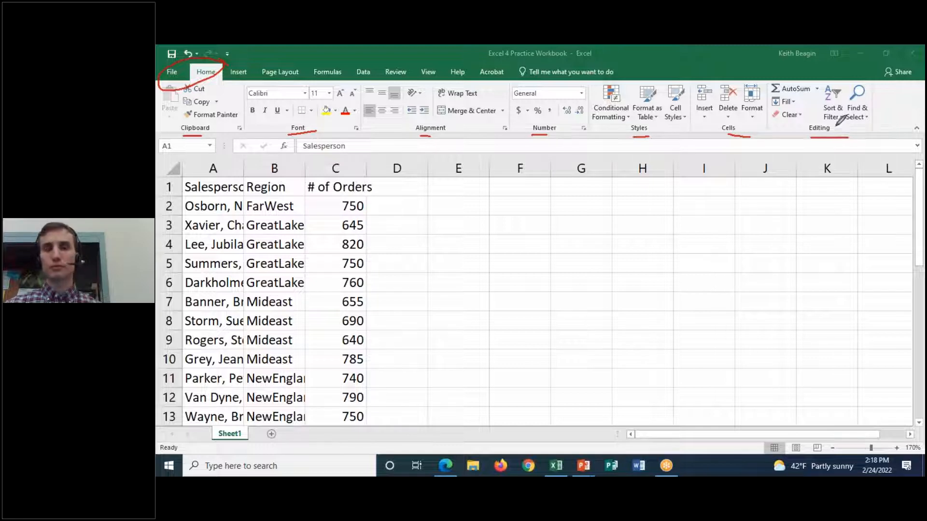
left_click(658, 130)
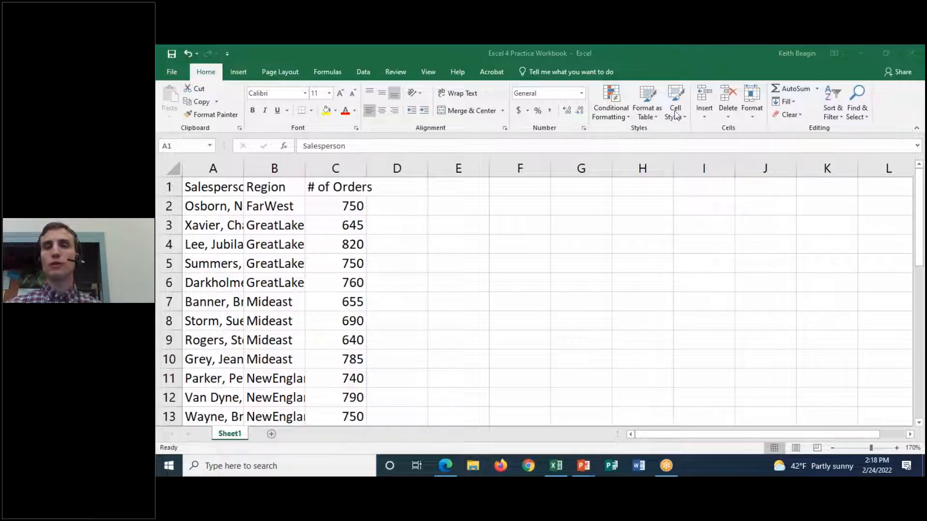
left_click(287, 51)
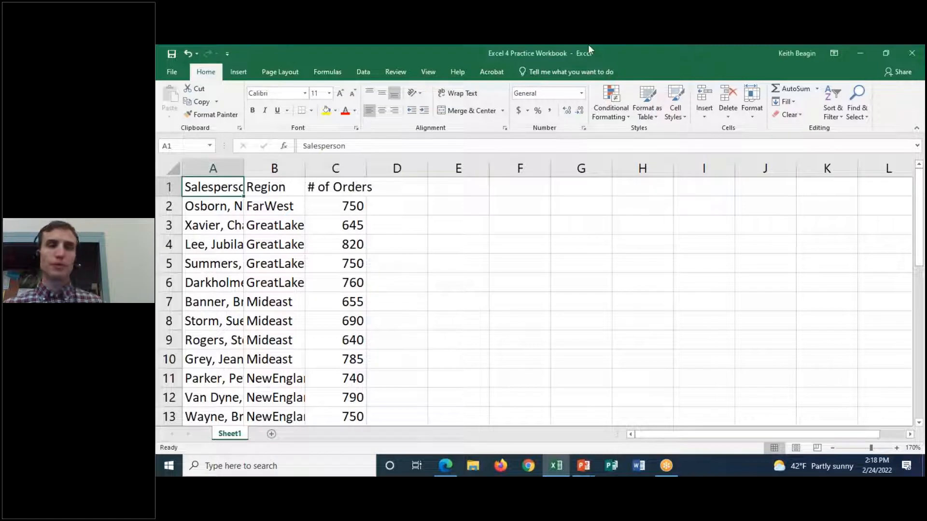
left_click(626, 51)
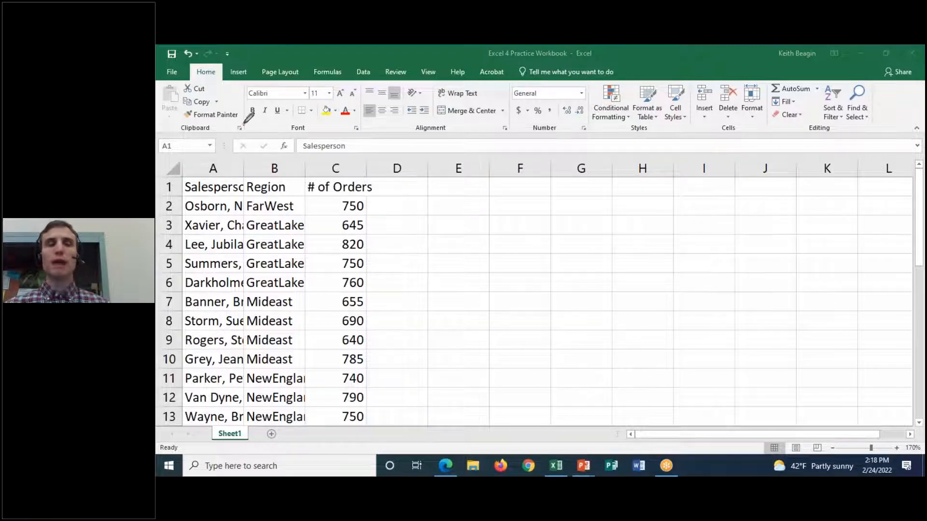
mouse_move(229, 132)
left_mouse_down()
mouse_move(253, 134)
mouse_move(243, 121)
left_mouse_up()
mouse_move(359, 122)
left_mouse_down()
mouse_move(346, 135)
mouse_move(358, 124)
left_mouse_up()
left_click_drag(506, 127, 514, 133)
mouse_move(588, 126)
left_mouse_down()
mouse_move(575, 135)
mouse_move(591, 128)
mouse_move(530, 123)
mouse_move(560, 125)
left_mouse_up()
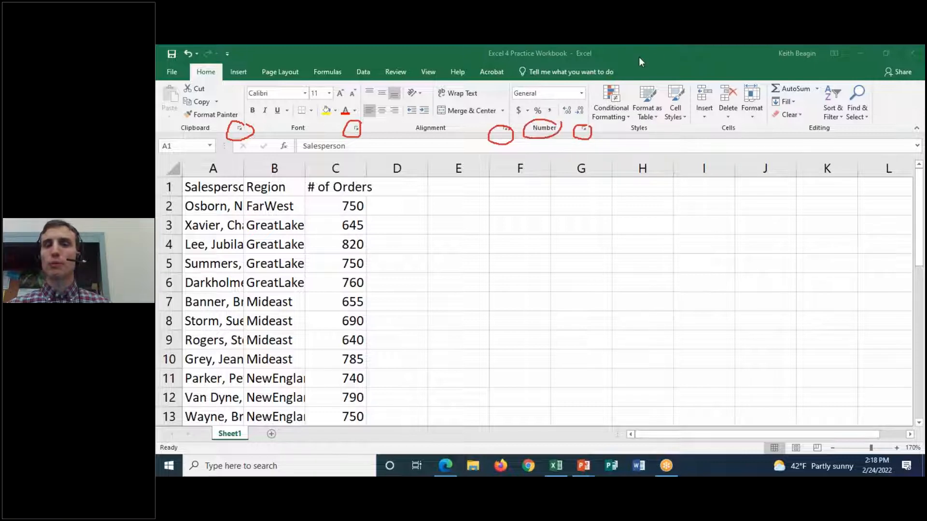
left_click(645, 123)
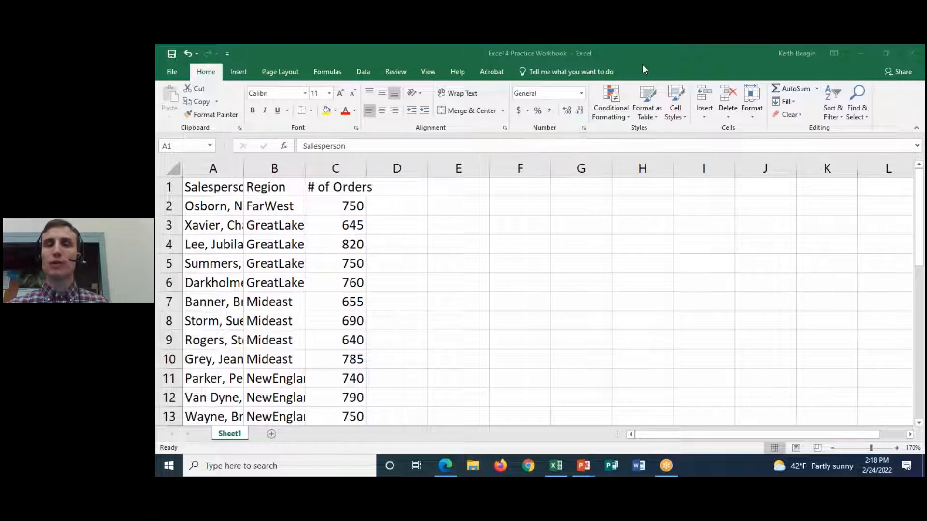
Examine the number format categories in the Format Cells dialog for cell A1 and close it without changes
left_click(582, 128)
left_click(584, 128)
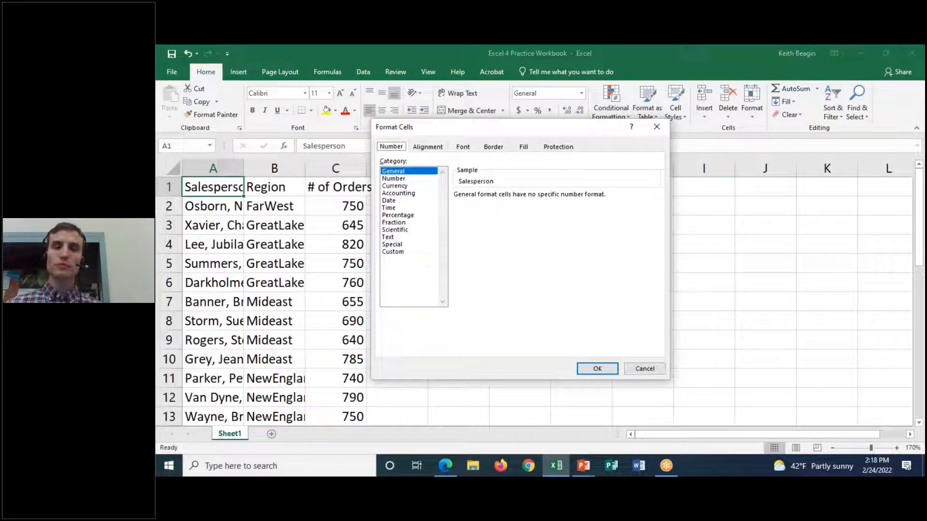
left_click_drag(586, 131, 674, 190)
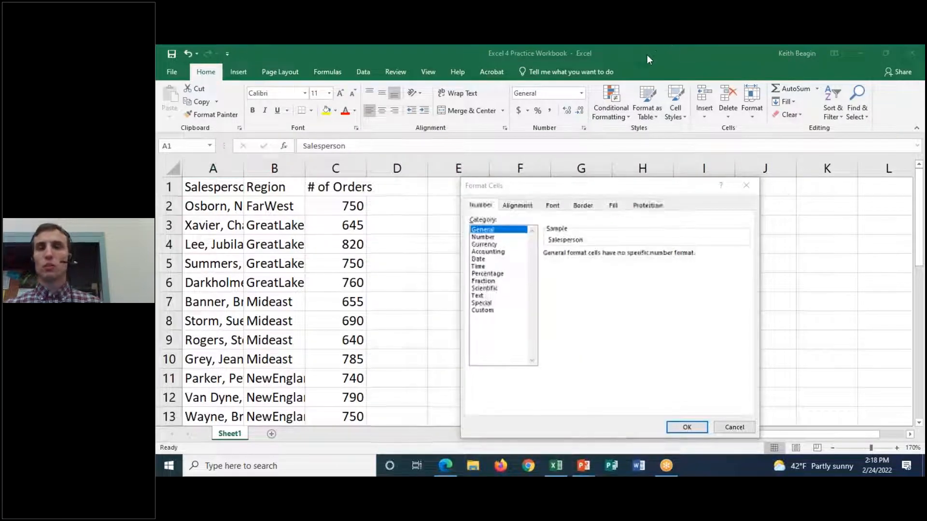
mouse_move(603, 70)
left_mouse_down()
mouse_move(578, 67)
mouse_move(497, 106)
mouse_move(615, 96)
mouse_move(597, 82)
left_mouse_up()
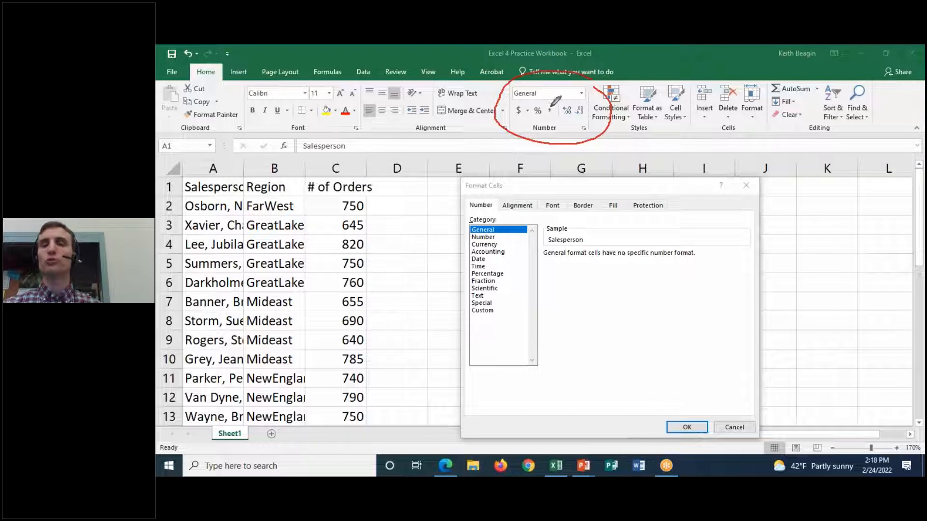
left_click_drag(529, 79, 591, 142)
left_click_drag(521, 155, 603, 56)
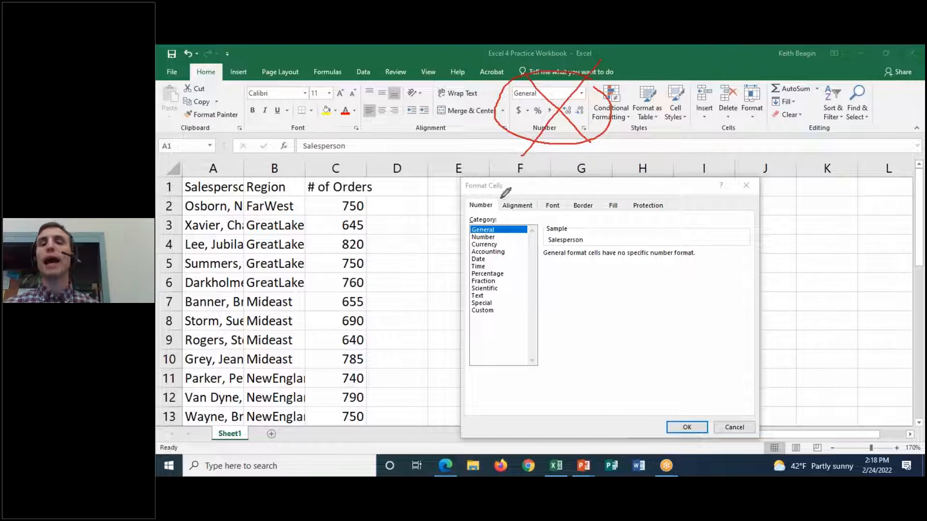
left_click(661, 129)
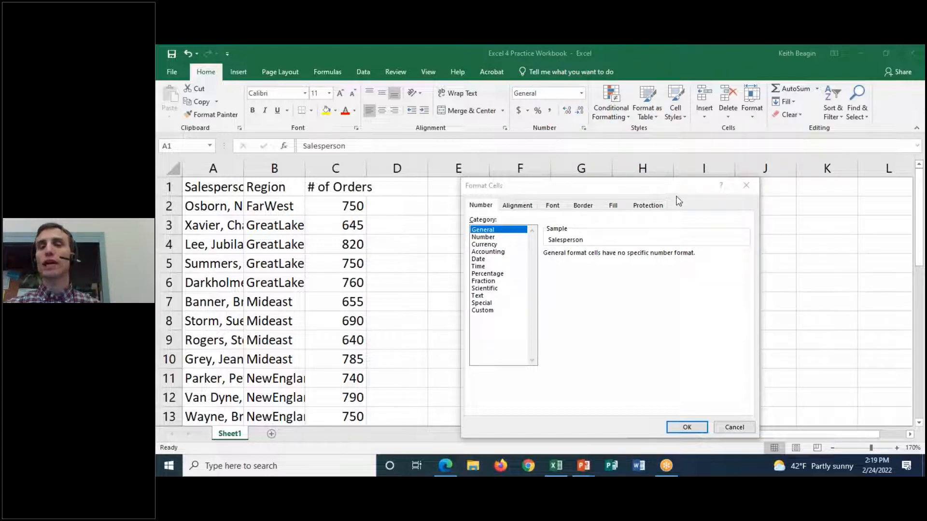
left_click_drag(676, 192, 661, 117)
left_click(725, 356)
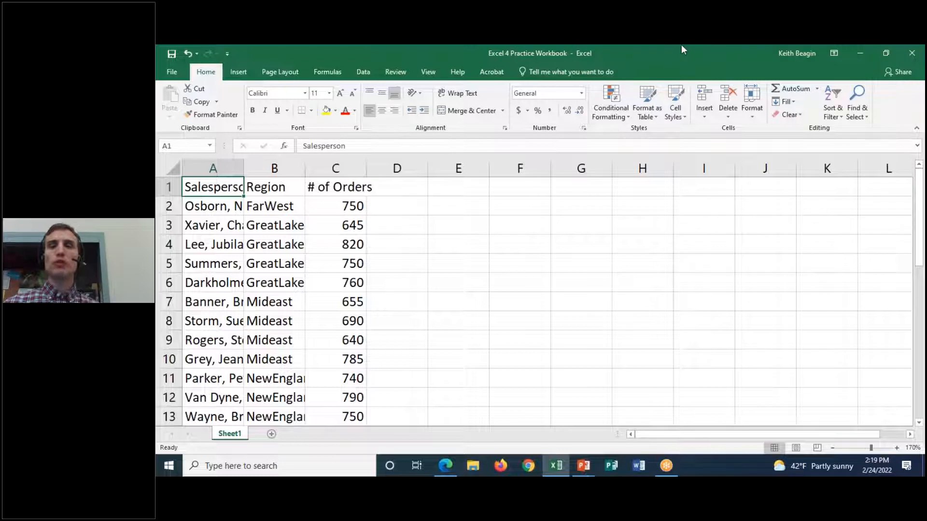
left_click(652, 47)
left_click(645, 83)
mouse_move(165, 66)
left_mouse_down()
mouse_move(248, 59)
mouse_move(175, 47)
mouse_move(177, 62)
left_mouse_up()
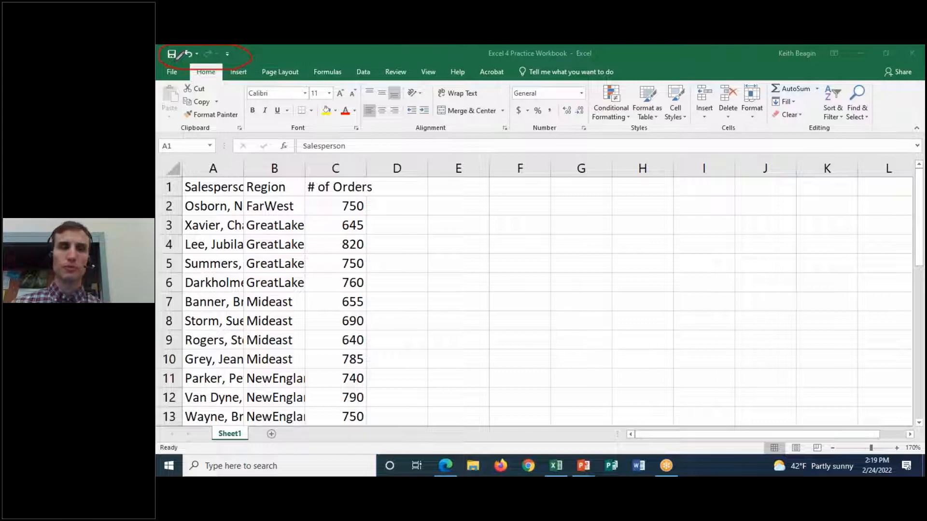
key("Escape")
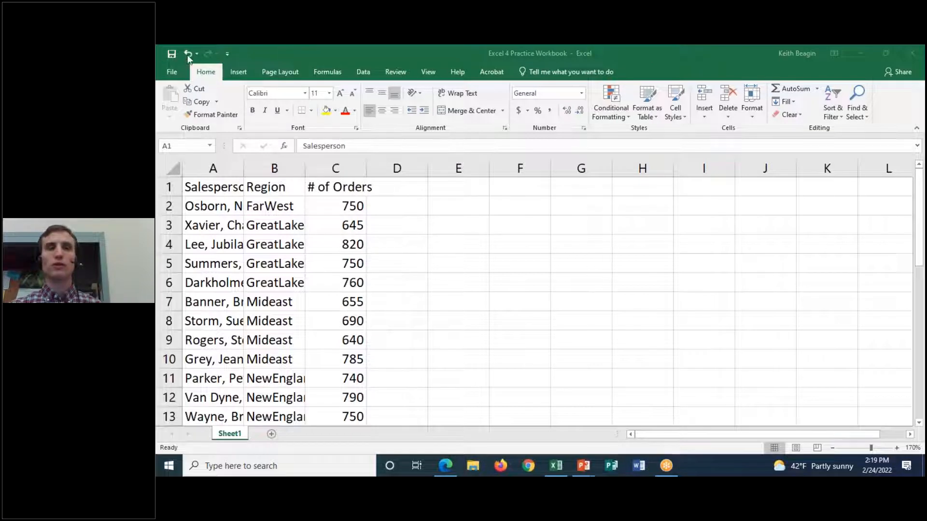
Browse the Page Layout Tab commands offered for the Quick Access Toolbar and cancel the customization
left_click(227, 54)
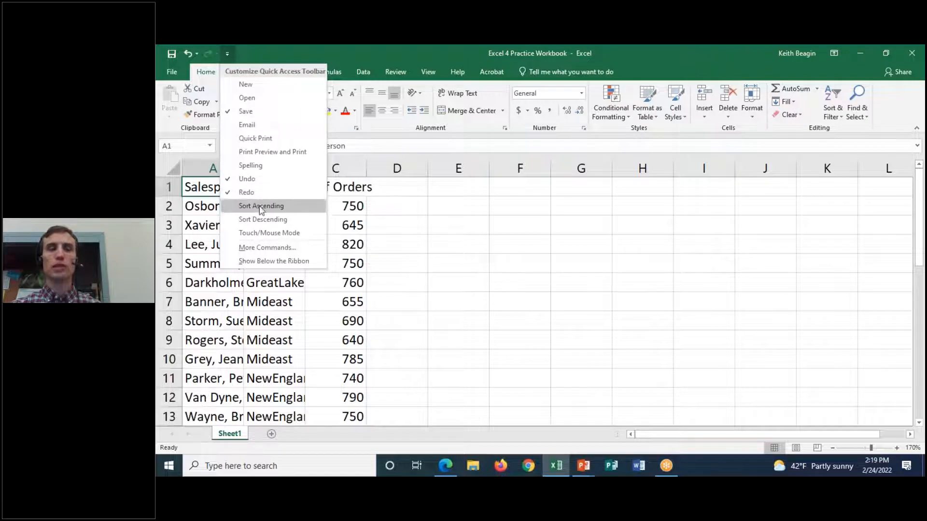
left_click(264, 244)
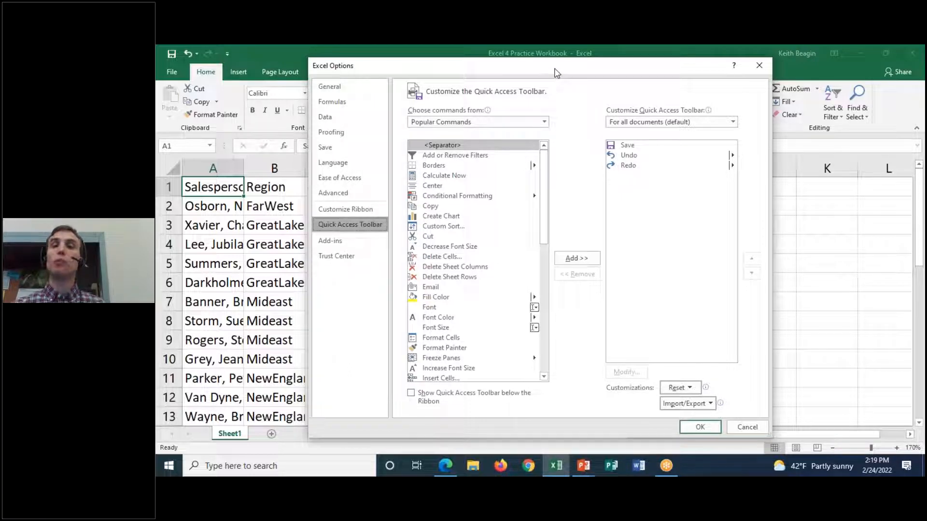
left_click(457, 123)
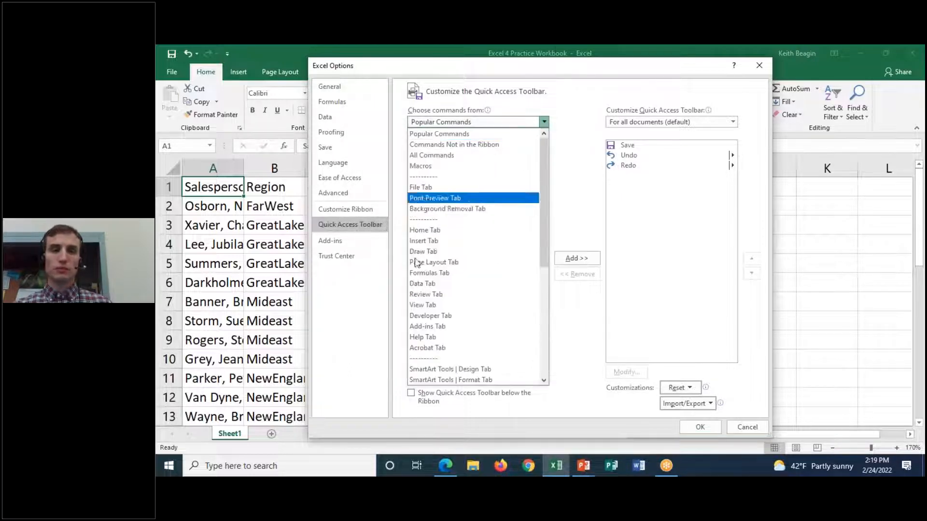
left_click(449, 262)
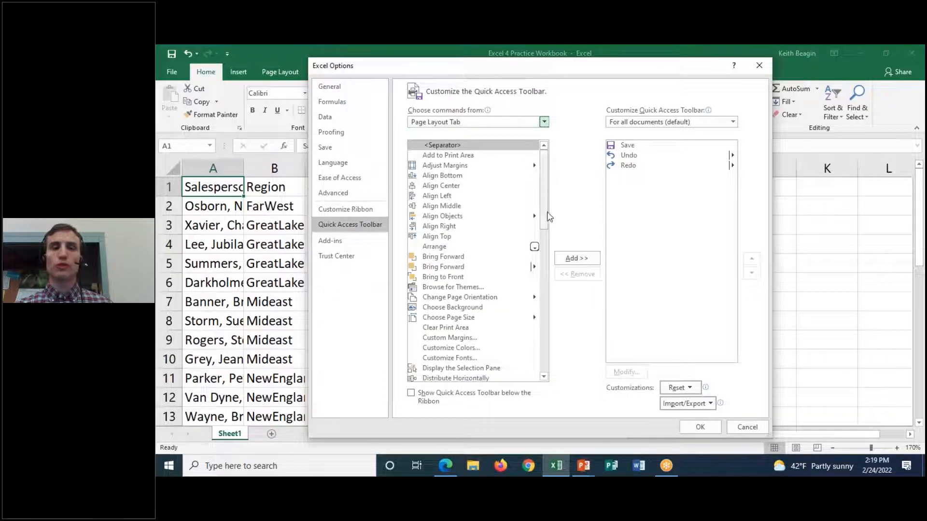
left_click_drag(547, 216, 548, 306)
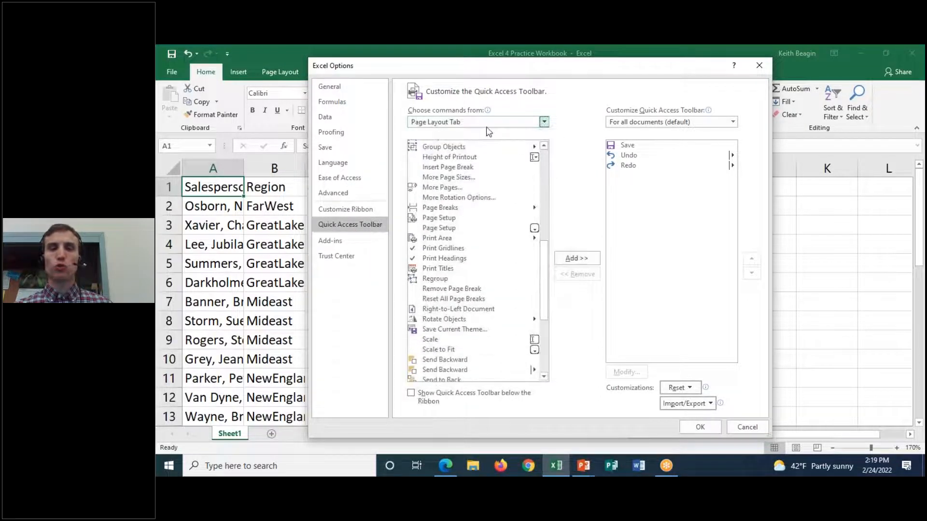
left_click(455, 147)
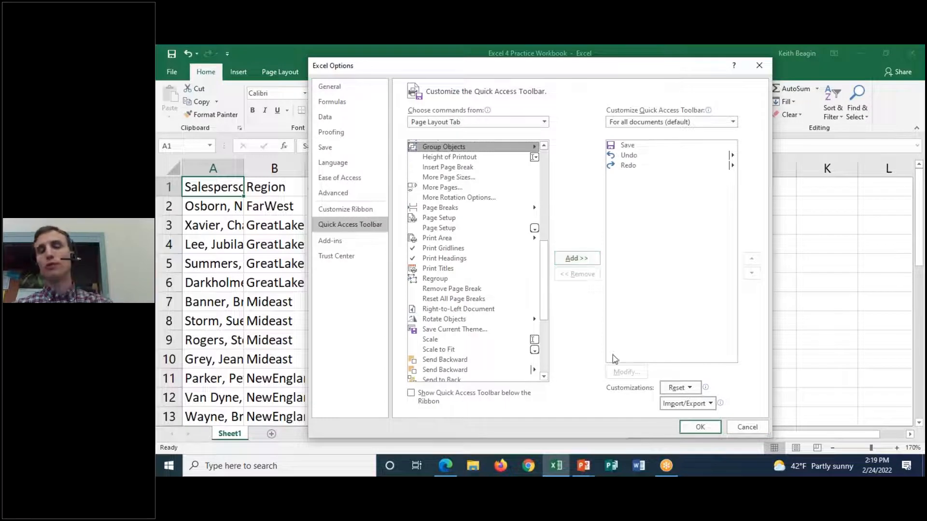
left_click(747, 427)
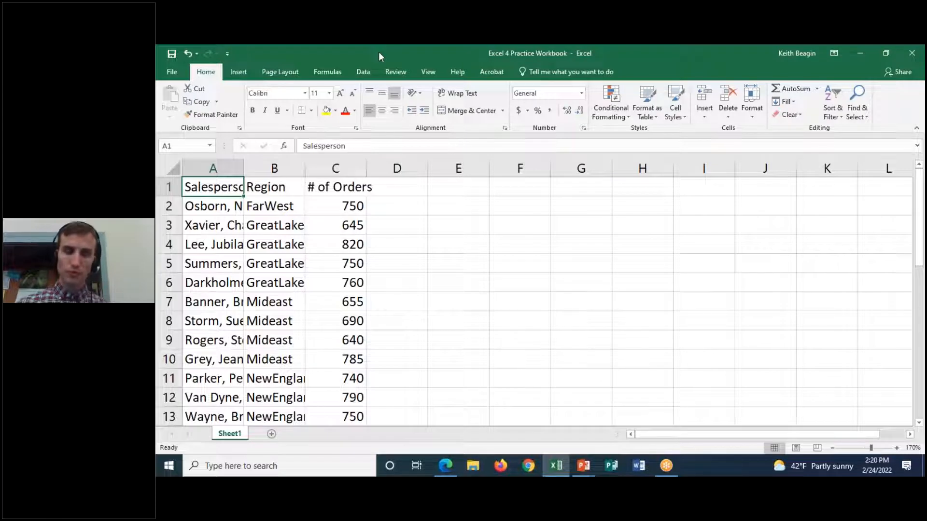
left_click(646, 49)
left_click(647, 72)
mouse_move(357, 135)
left_mouse_down()
mouse_move(280, 128)
mouse_move(248, 158)
mouse_move(748, 163)
mouse_move(919, 153)
mouse_move(838, 126)
mouse_move(473, 104)
mouse_move(307, 127)
left_mouse_up()
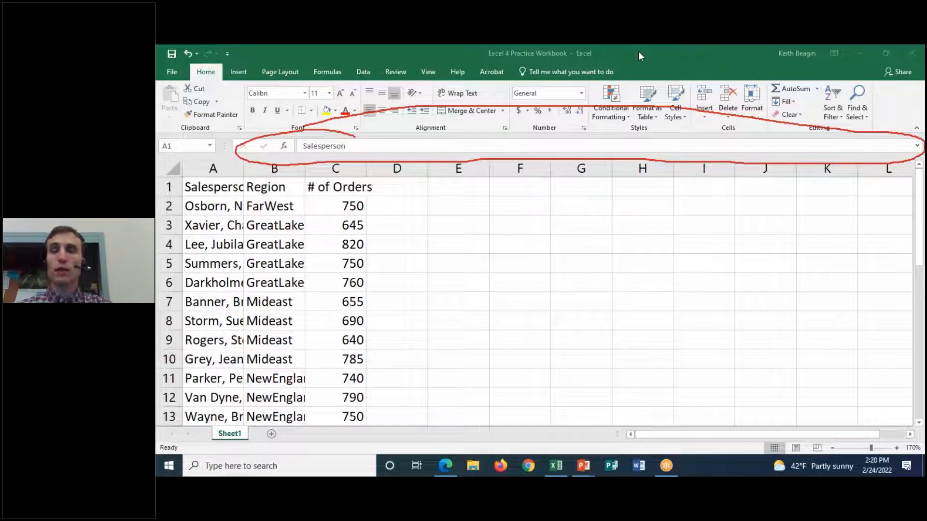
left_click(651, 131)
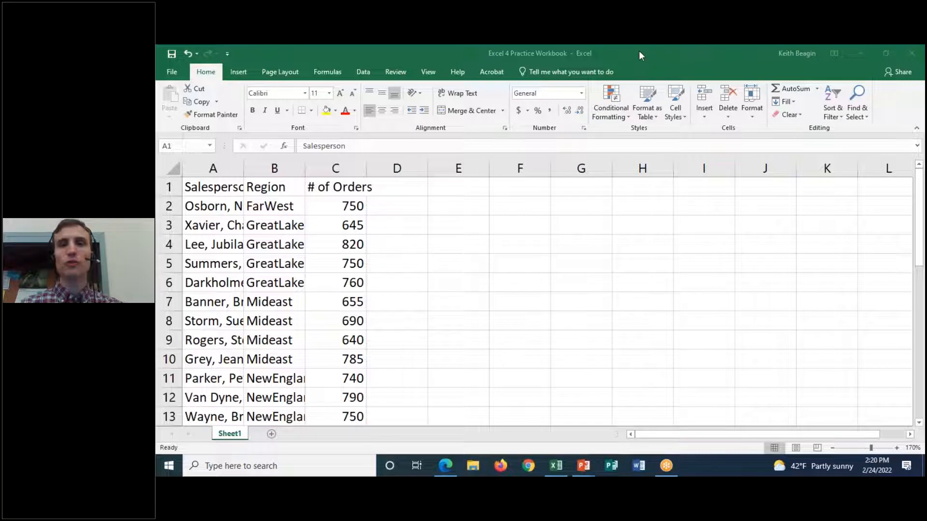
mouse_move(317, 423)
left_mouse_down()
mouse_move(292, 415)
mouse_move(196, 434)
mouse_move(405, 445)
mouse_move(330, 414)
mouse_move(296, 414)
left_mouse_up()
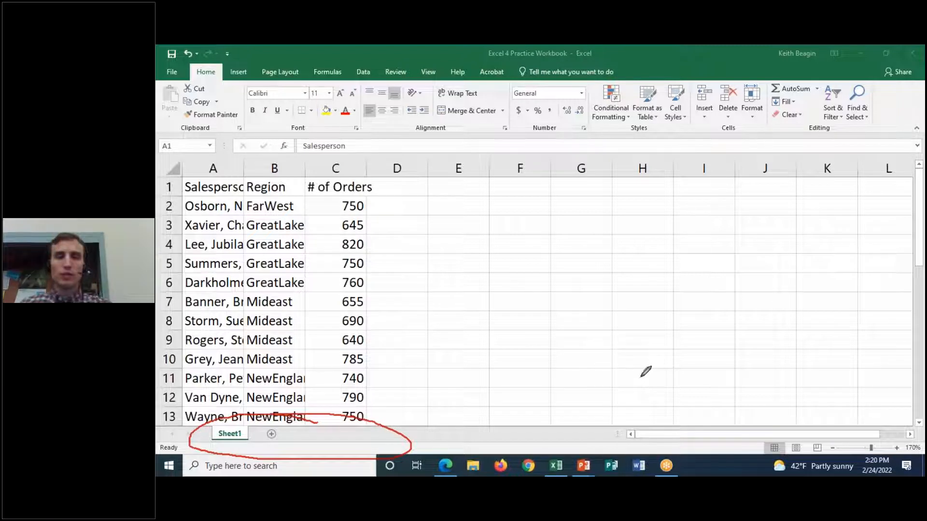
mouse_move(265, 440)
left_mouse_down()
mouse_move(282, 418)
mouse_move(277, 442)
mouse_move(263, 440)
left_mouse_up()
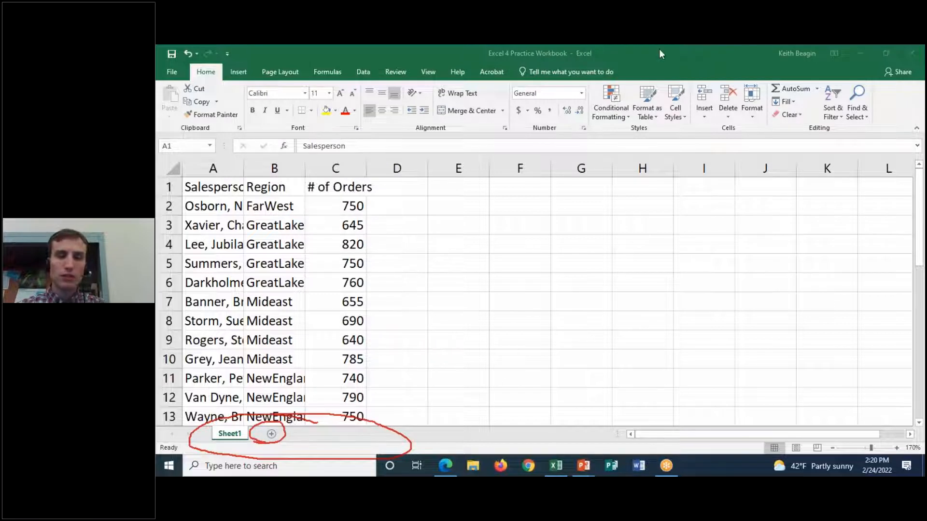
left_click(643, 122)
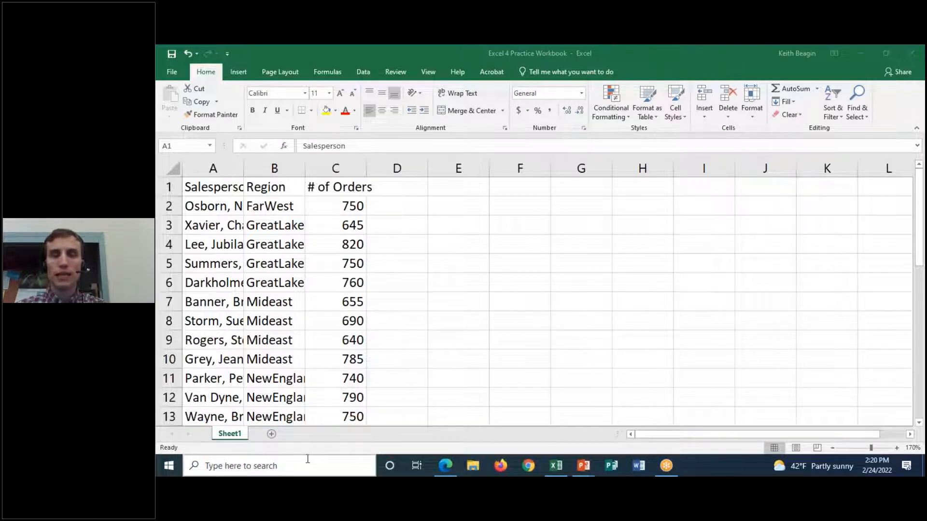
View the sheet management options and tab colors available for Sheet1 and leave without choosing any
left_click(231, 434)
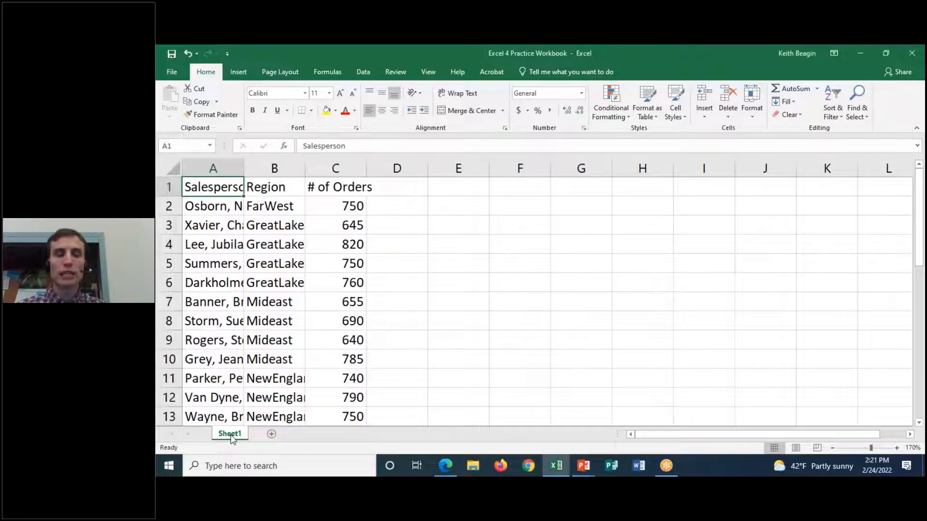
right_click(231, 435)
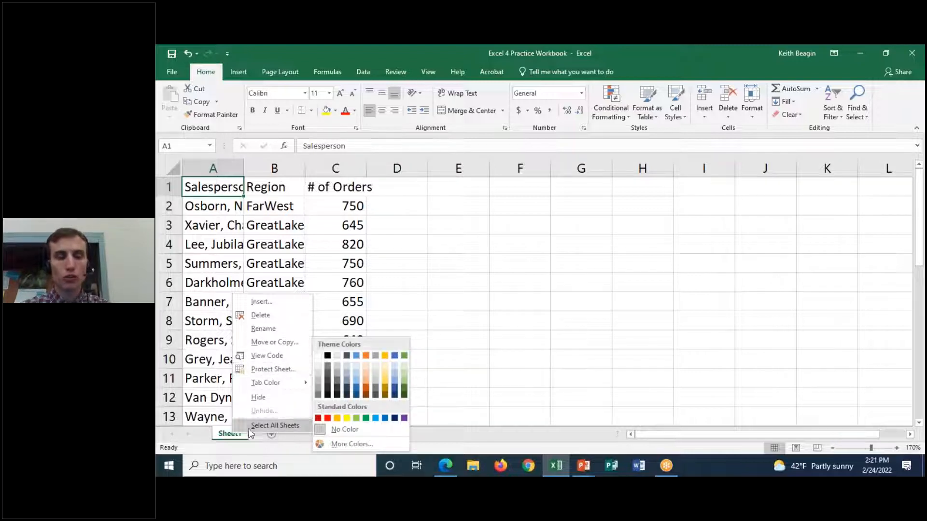
left_click(259, 440)
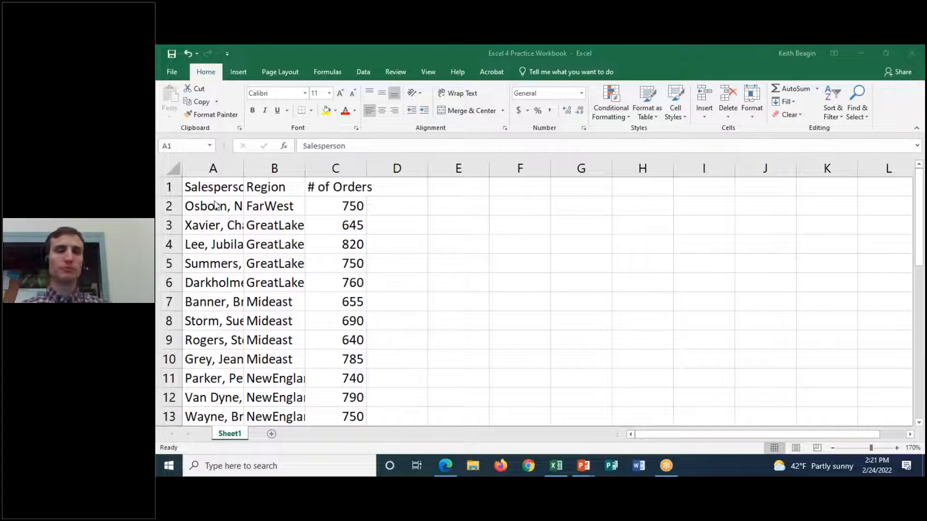
Examine the Salesperson, Region and # of Orders headings in row 1 and the first entries below them
left_click(237, 187)
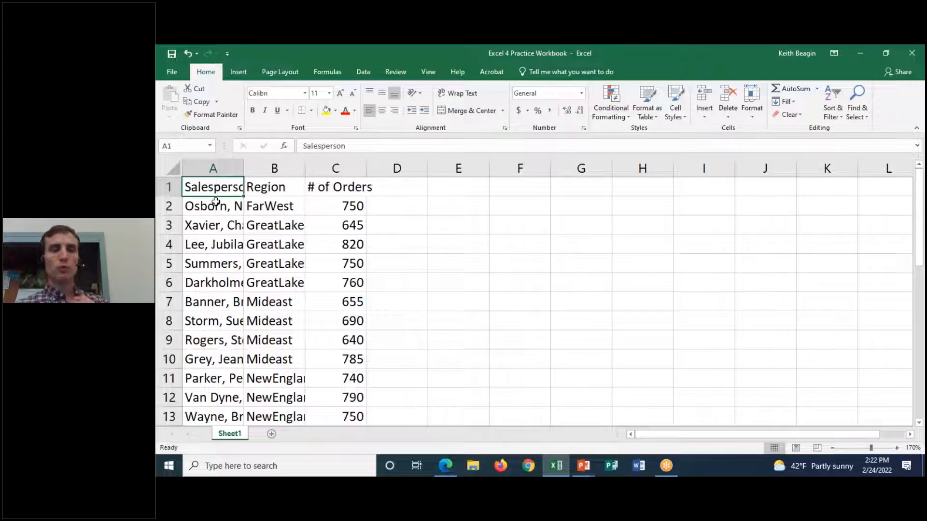
mouse_move(212, 209)
left_mouse_down()
mouse_move(212, 398)
mouse_move(202, 204)
left_mouse_up()
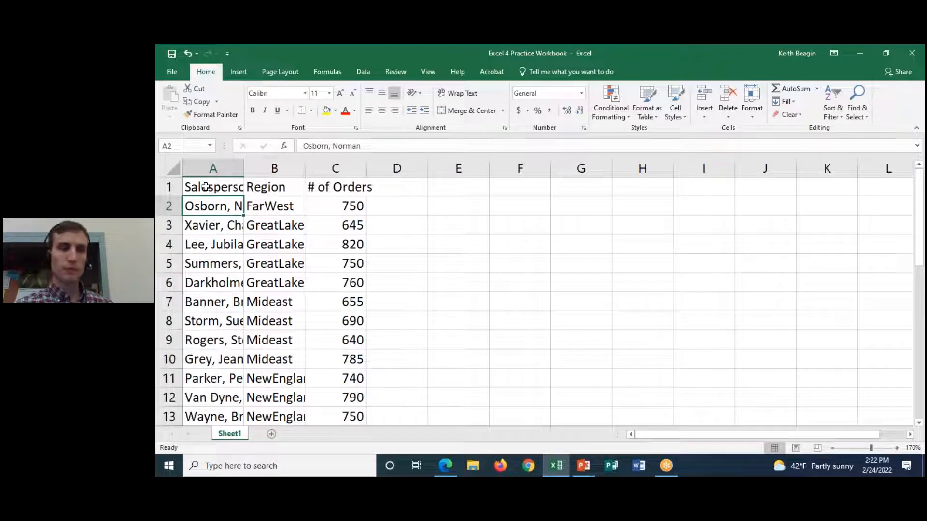
left_click(205, 187)
left_click(285, 186)
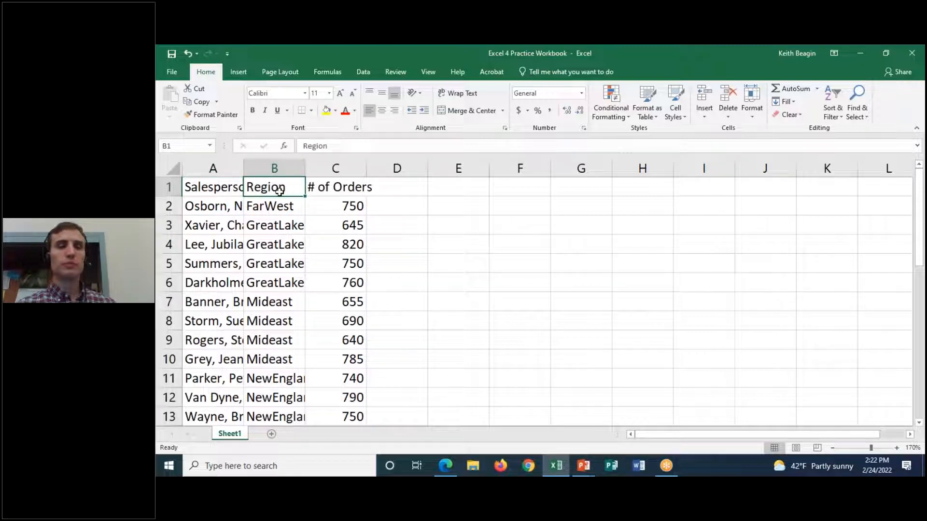
left_click_drag(296, 211, 270, 223)
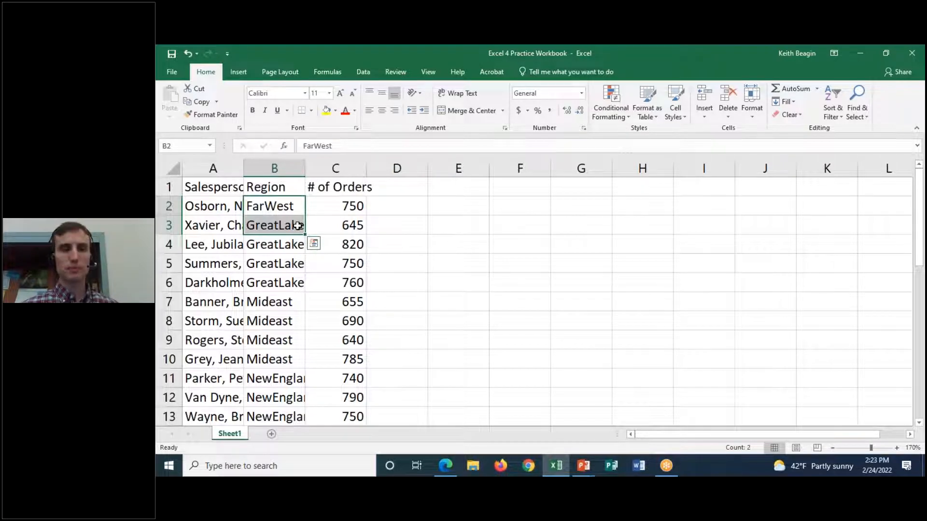
left_click(271, 186)
left_click(344, 192)
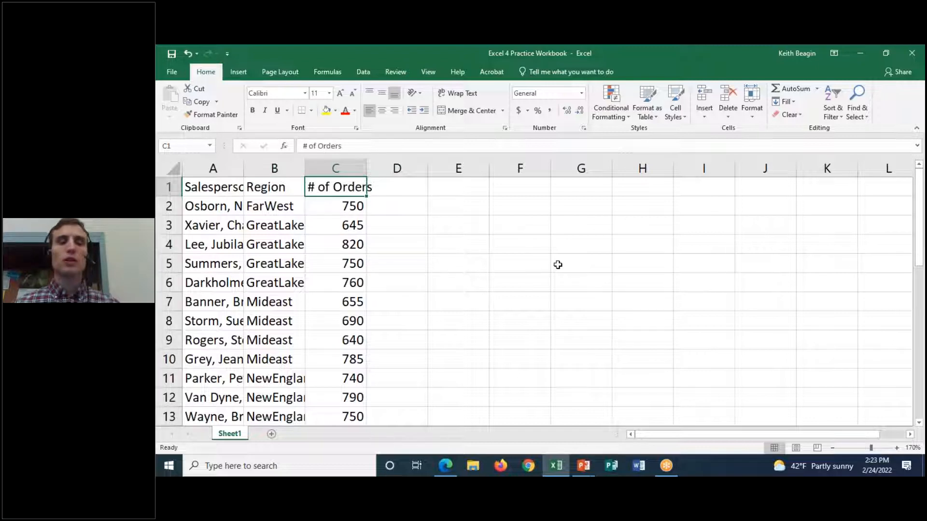
left_click(345, 207)
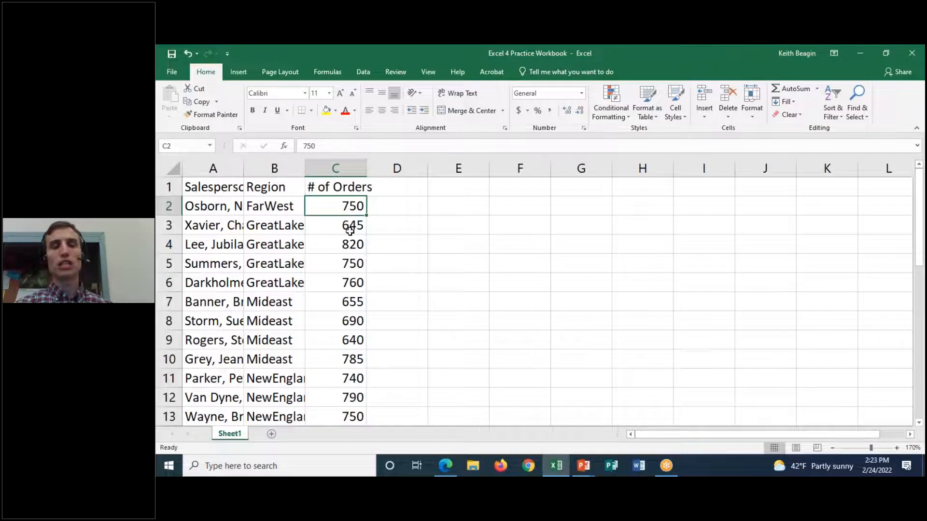
left_click(350, 231)
left_click(353, 244)
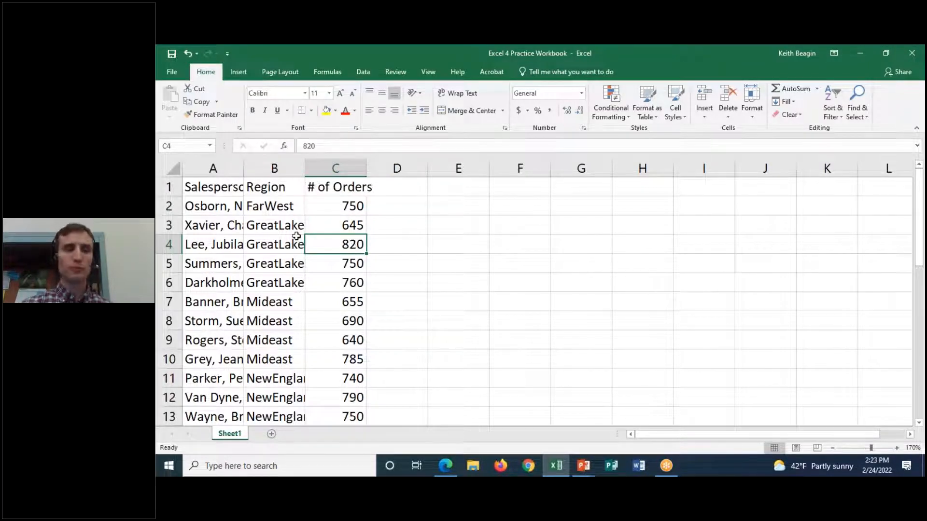
left_click(216, 191)
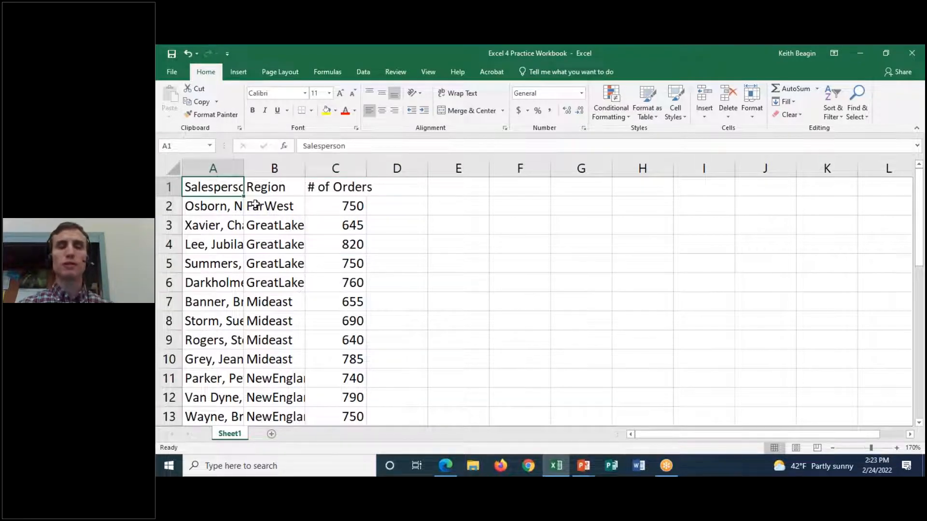
left_click(276, 191)
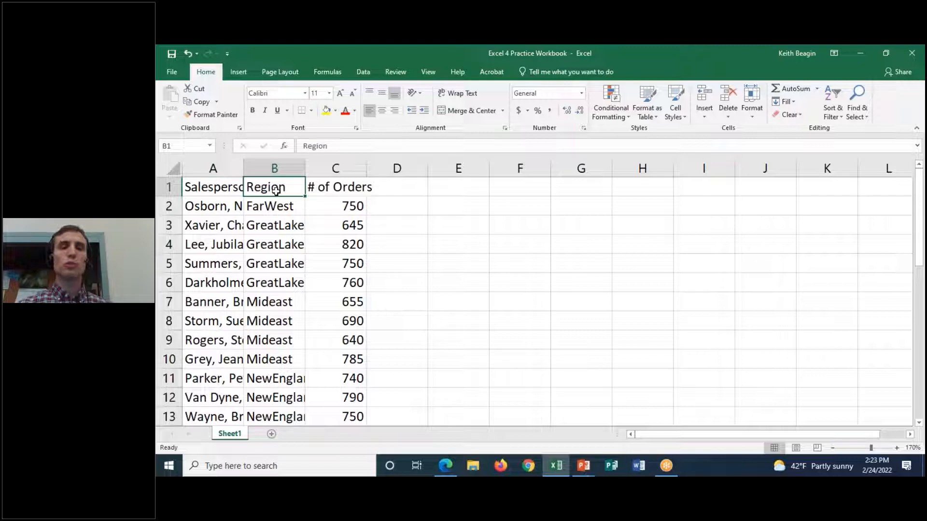
Inspect the # of Orders heading in C1 and open the Salesperson heading in A1 to view its full text
left_click(358, 191)
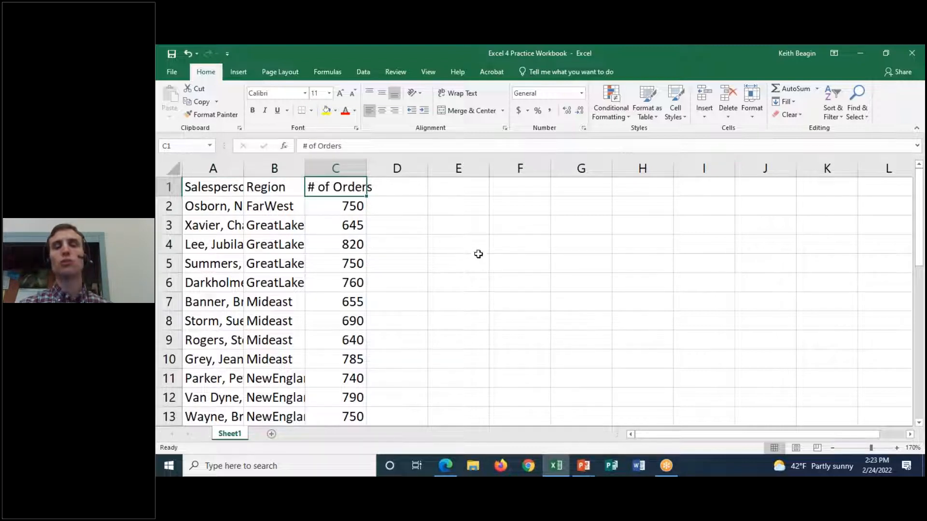
left_click(208, 189)
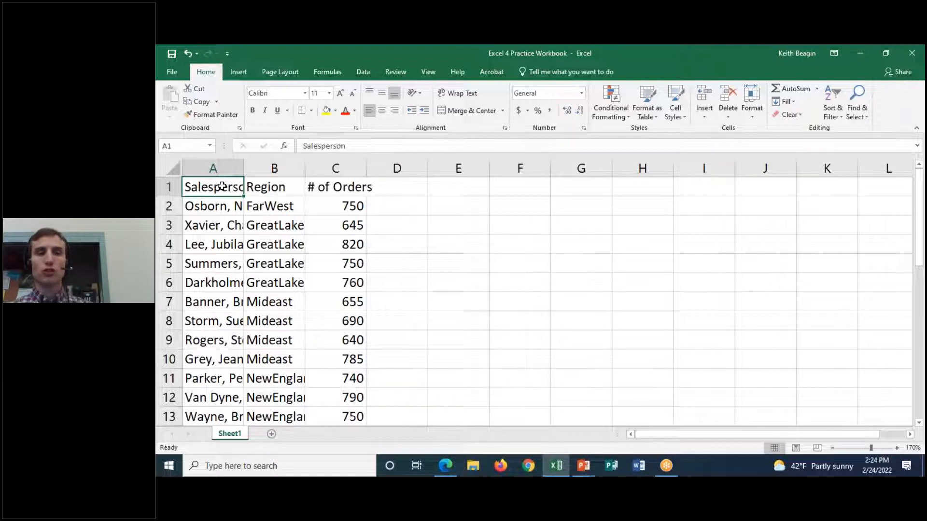
double_click(221, 186)
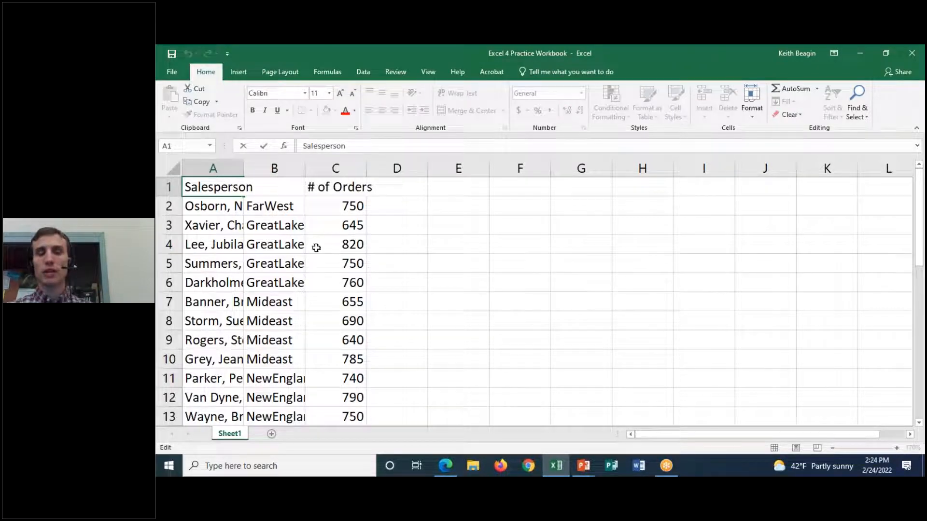
Try widening column A by hand to fit the salesperson names, and undo the width change
left_click(221, 208)
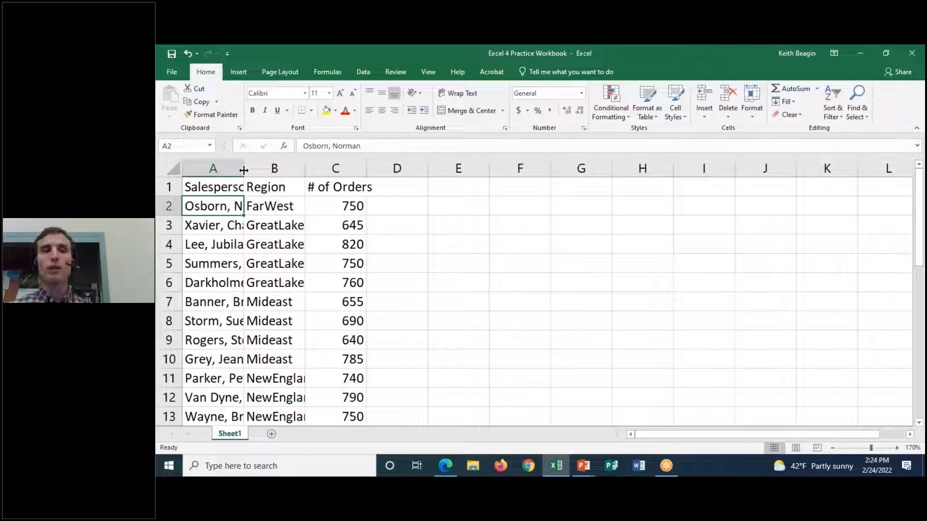
left_click_drag(243, 170, 457, 167)
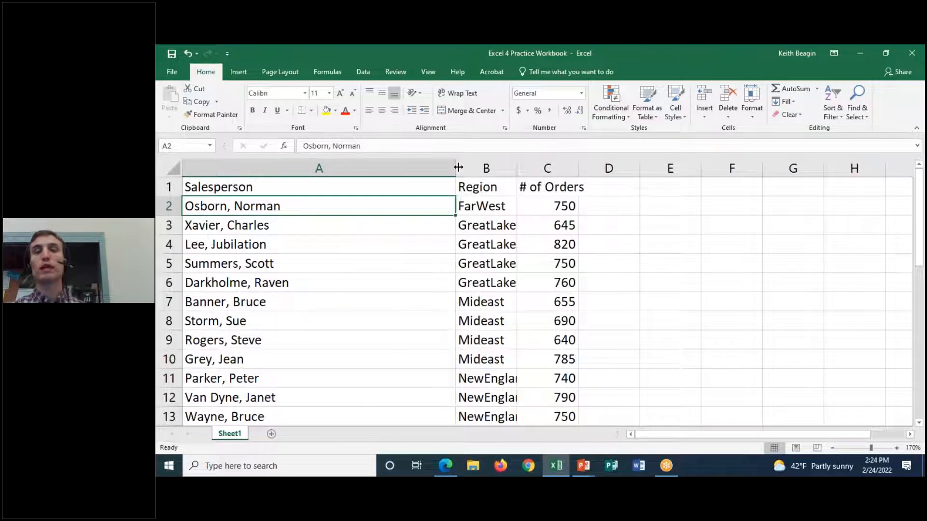
key("ctrl+z")
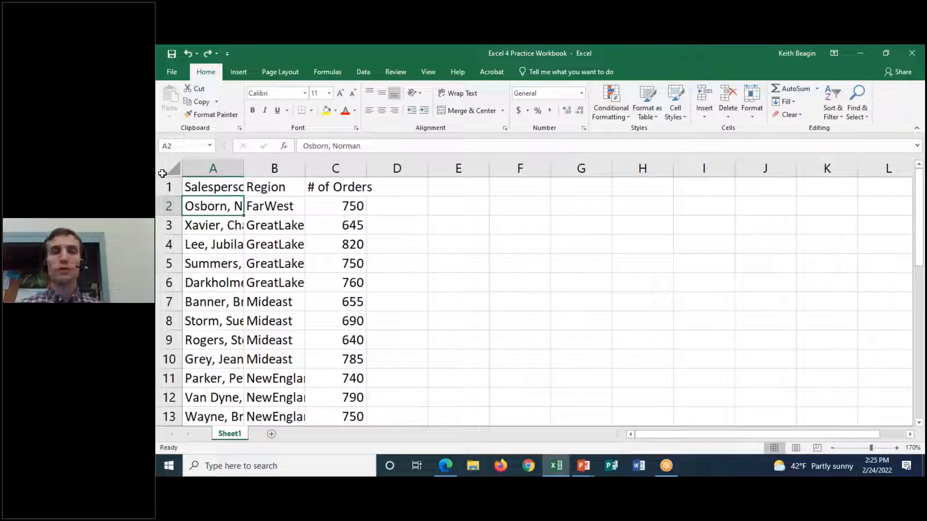
Select all of column A, check how far the selection extends, and add columns B and C individually
left_click(227, 165)
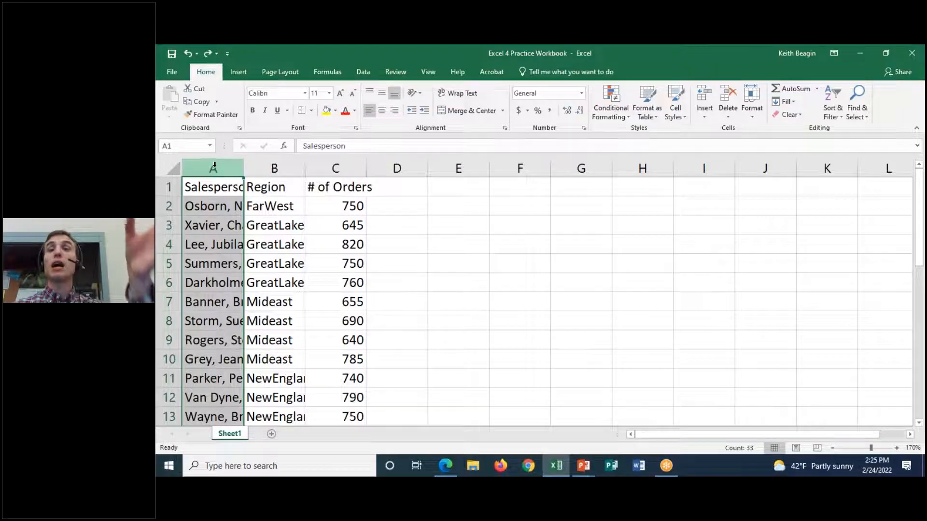
scroll(225, 321, "down", 10)
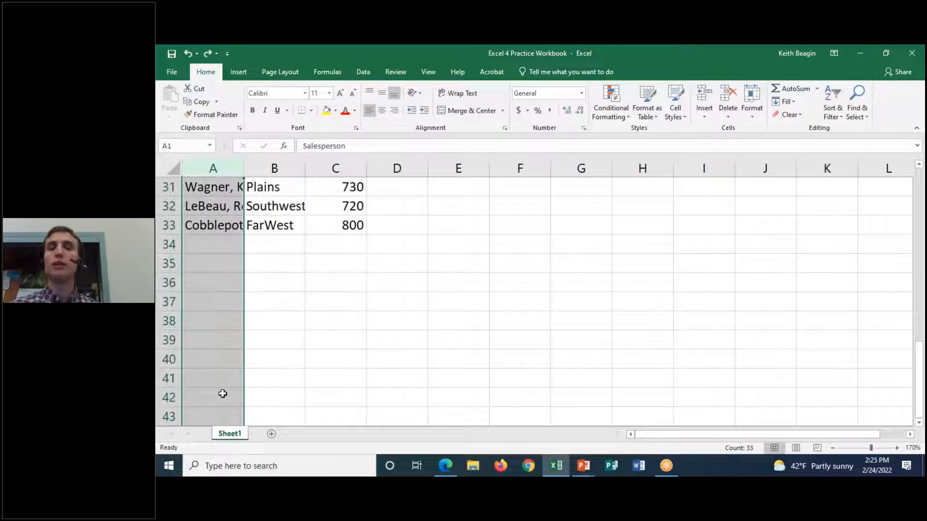
scroll(222, 394, "up", 10)
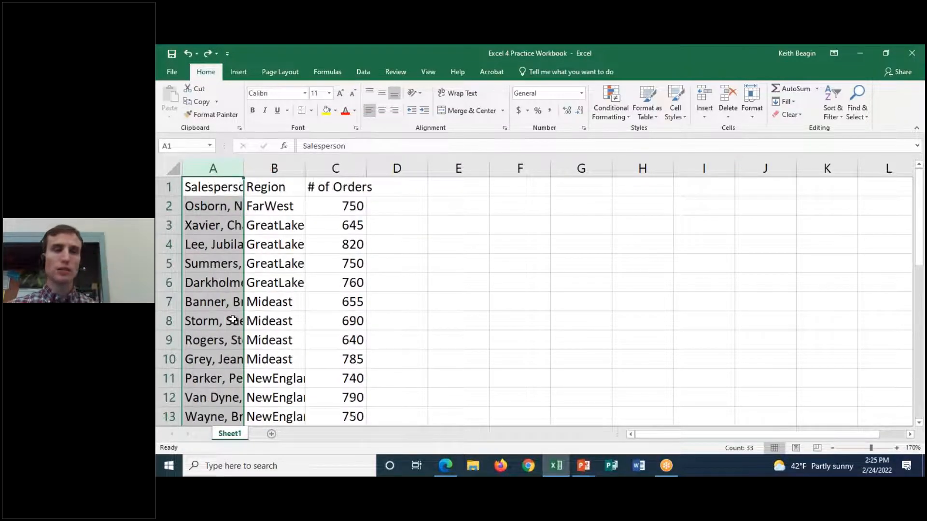
left_click(271, 166, "ctrl")
left_click(335, 167, "ctrl")
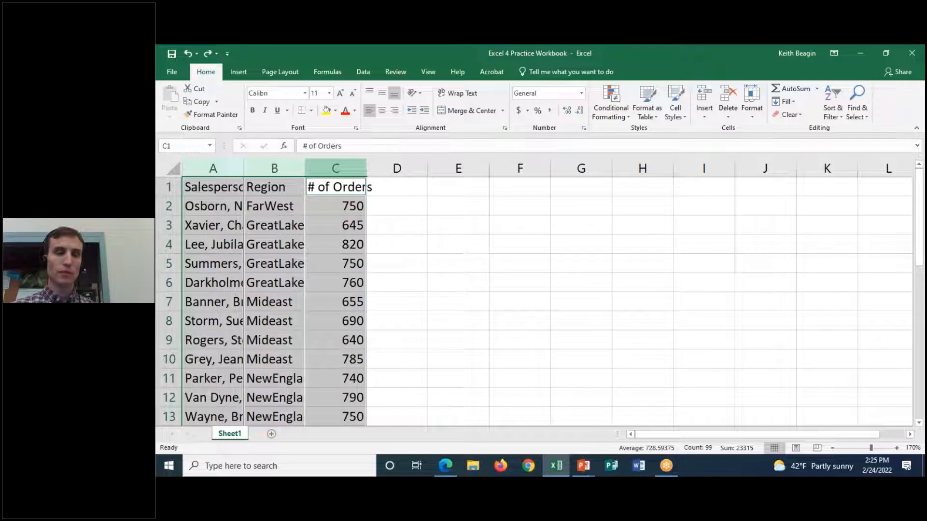
Reselect columns A through C as one continuous range
left_click(215, 165)
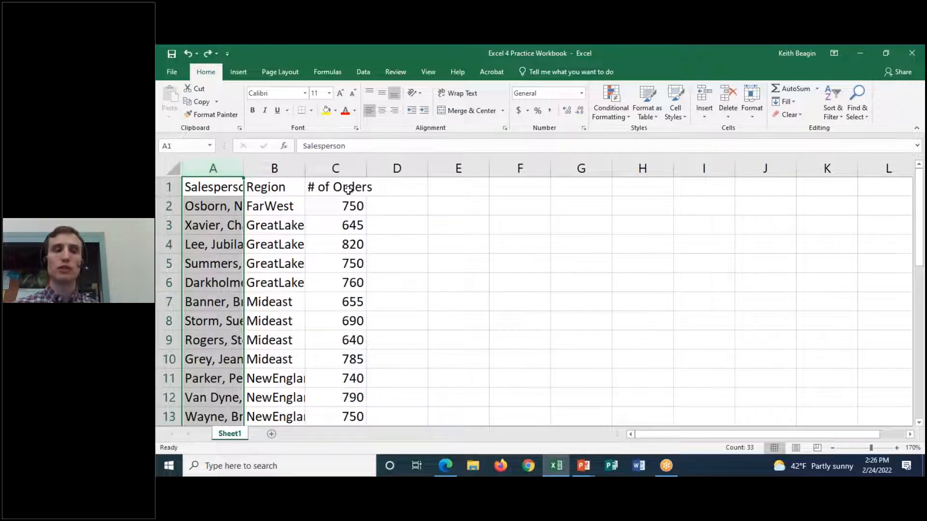
left_click(349, 166, "ctrl")
left_click(349, 166, "shift")
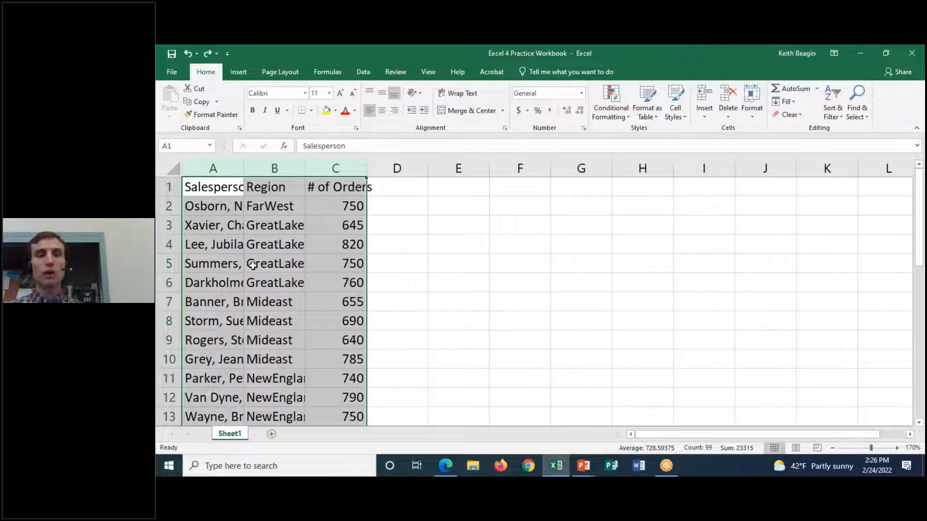
Select the entire sheet, AutoFit all column widths to their contents, and return to cell A1
left_click(175, 168)
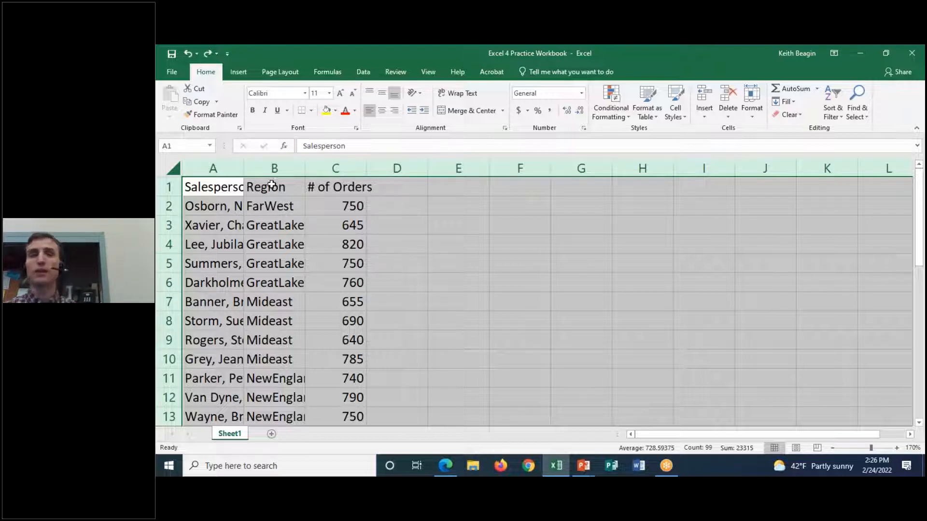
double_click(244, 168)
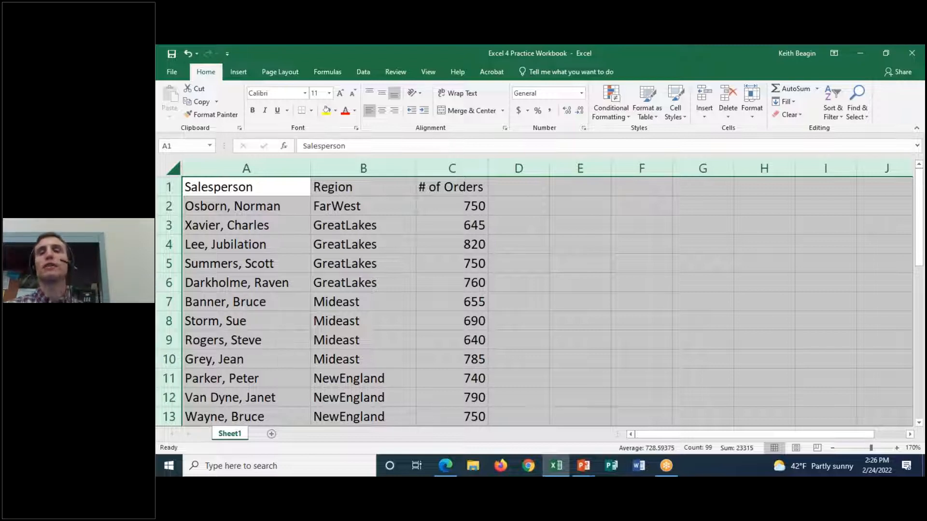
left_click(361, 143)
left_click(290, 188)
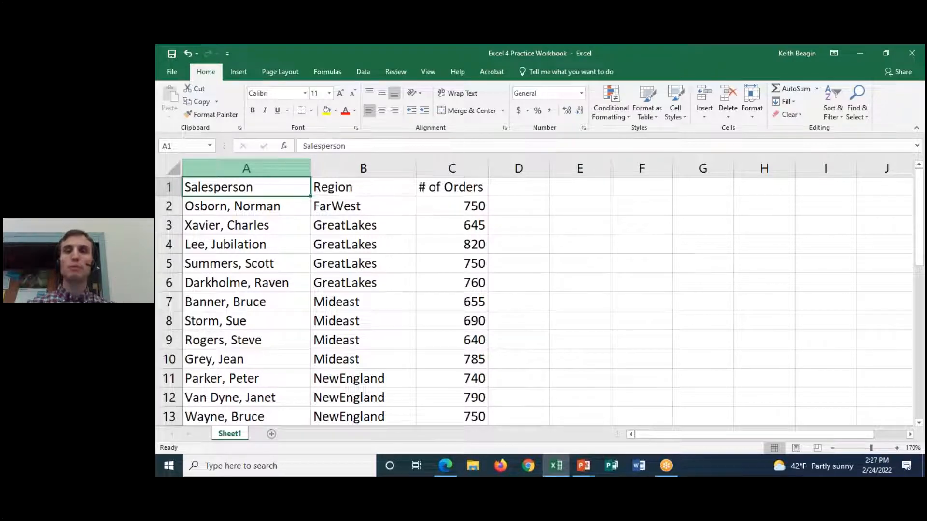
left_click(173, 169)
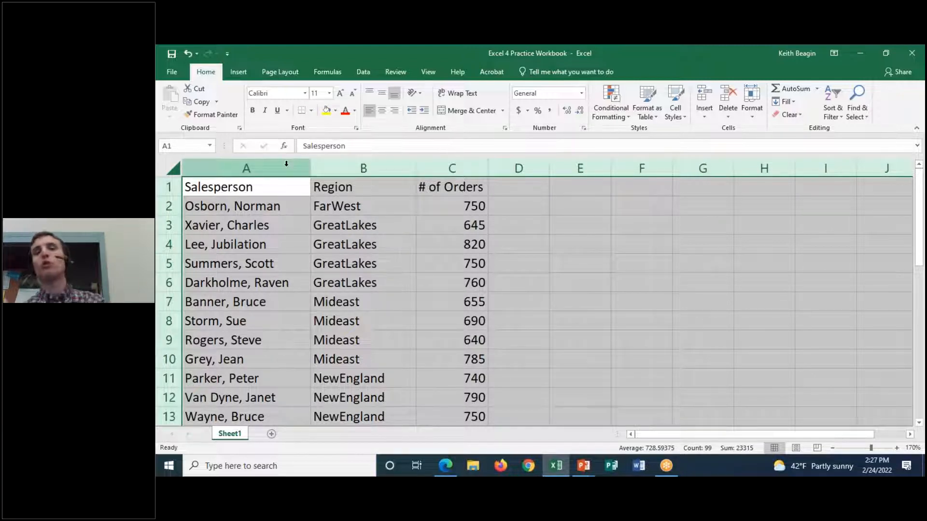
left_click(233, 187)
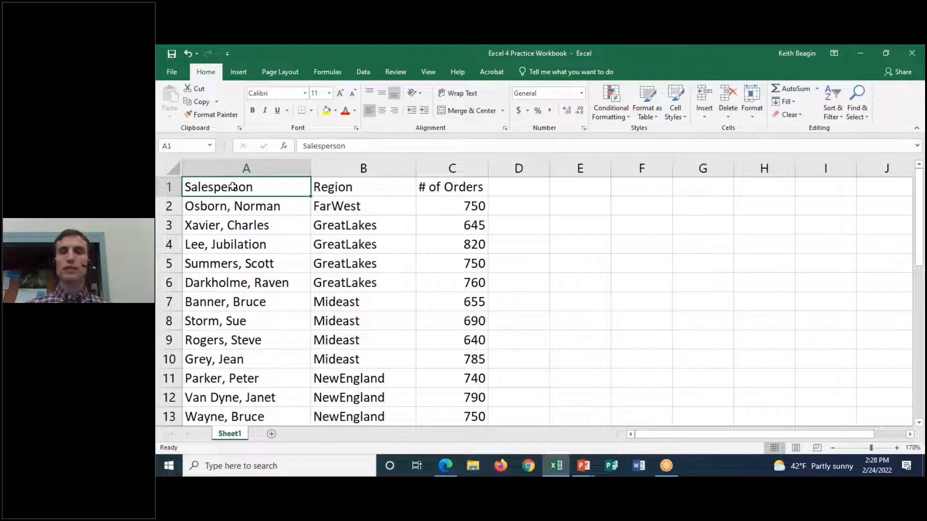
Enter the heading Total Sales in cell D1 and AutoFit column D to it
left_click(511, 206)
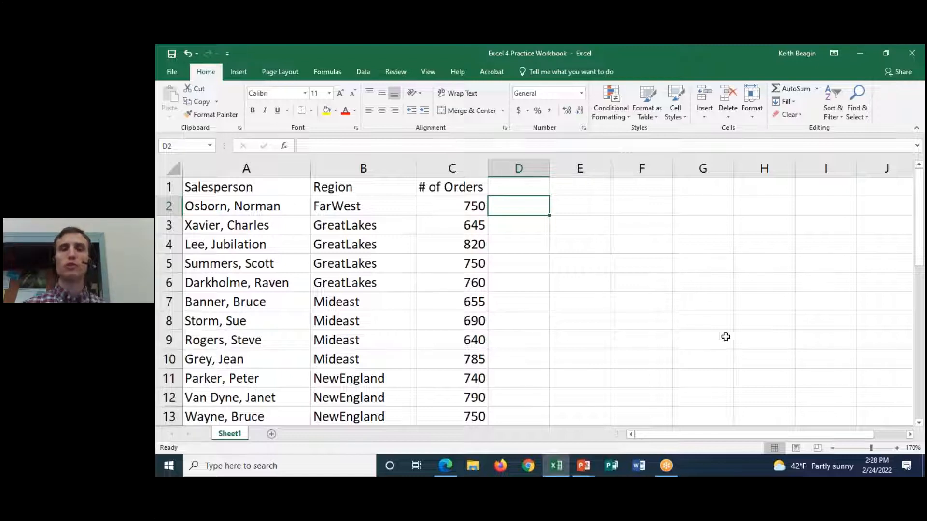
key("Up")
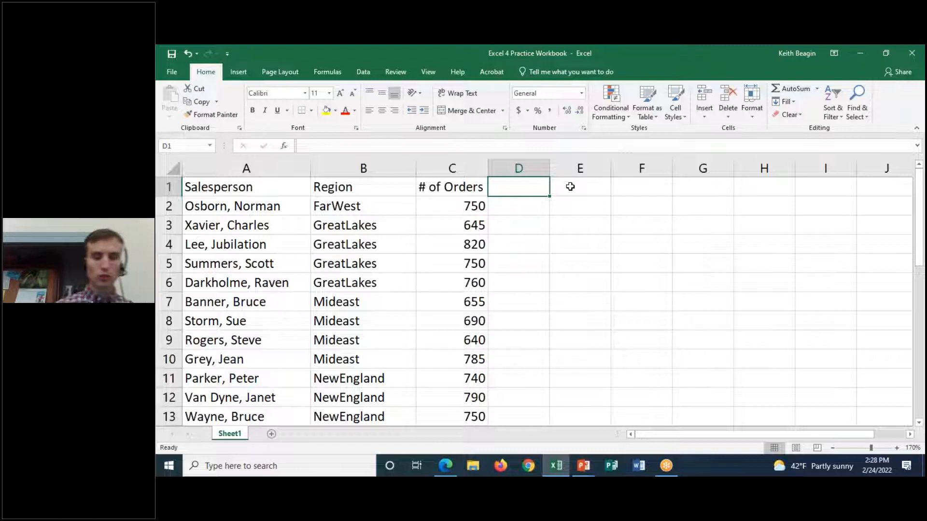
type("Total Sales")
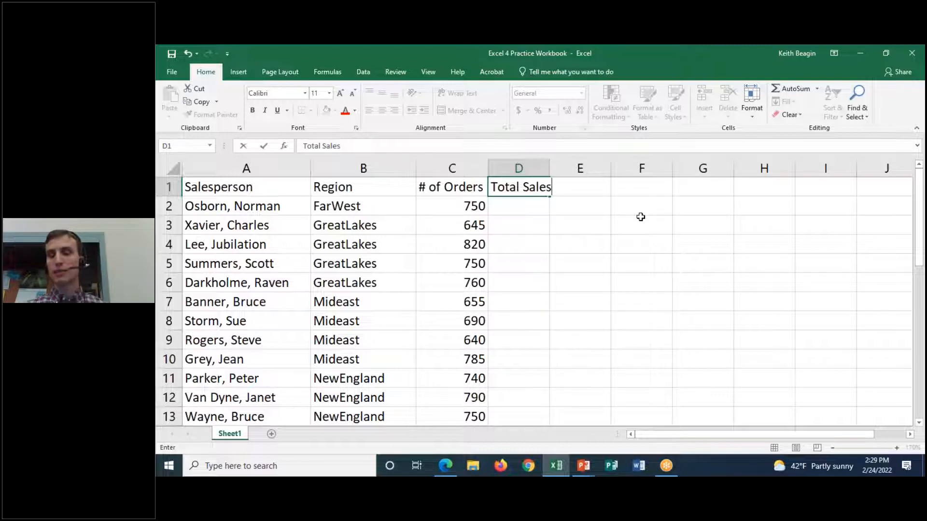
key("Return")
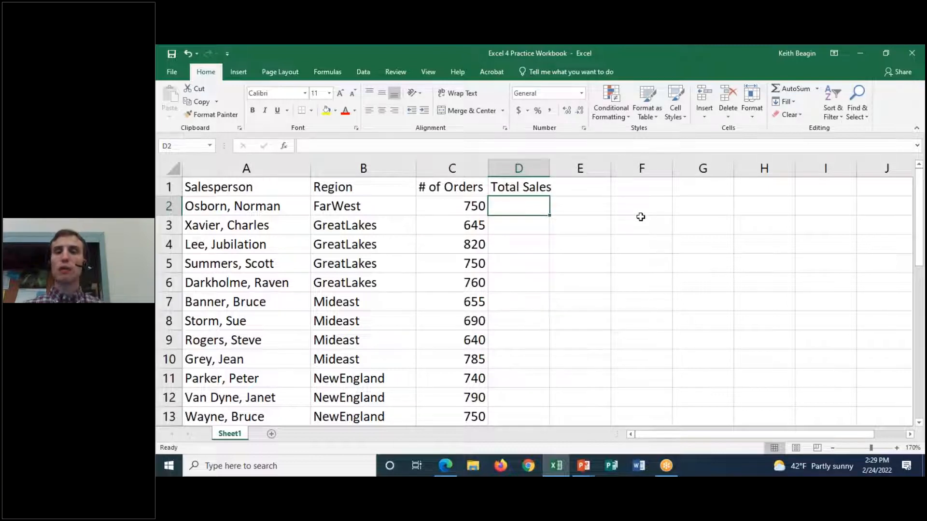
double_click(549, 168)
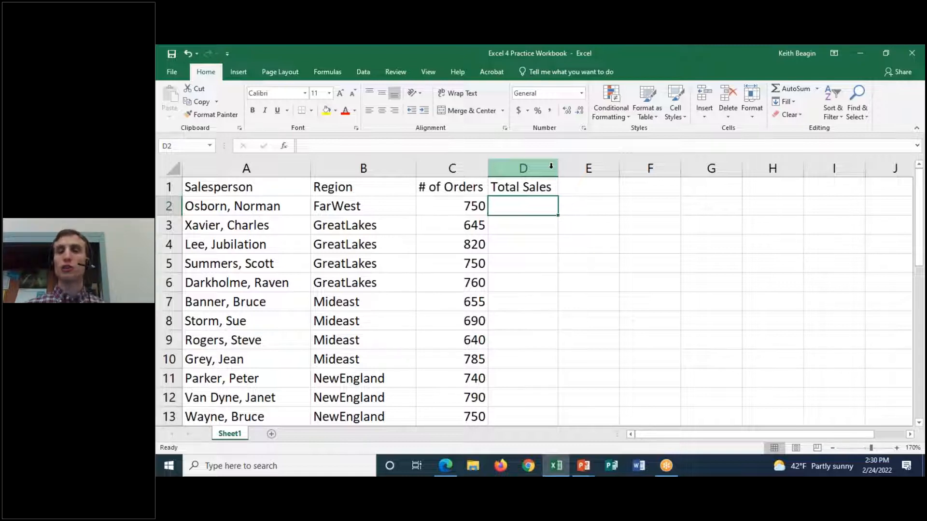
Calculate the first salesperson's total sales in D2 with the formula =C2*4.99
type("=")
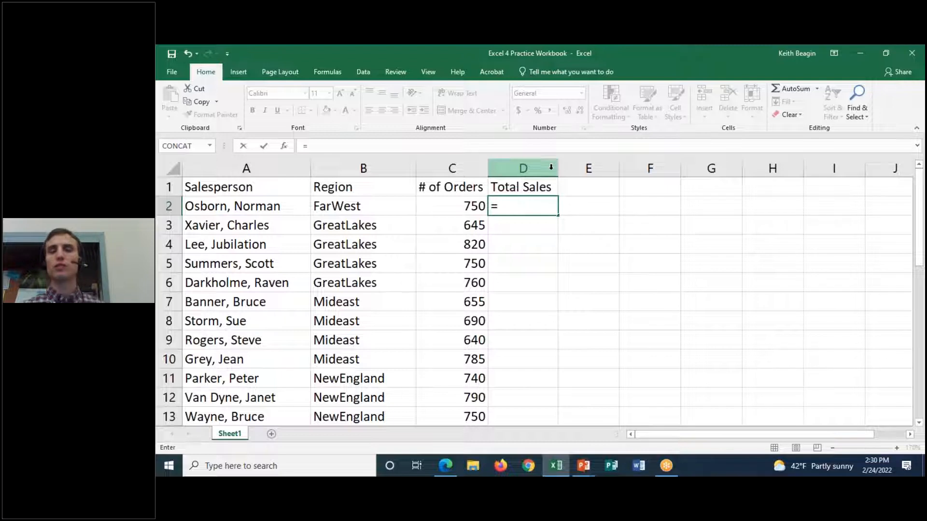
left_click(423, 207)
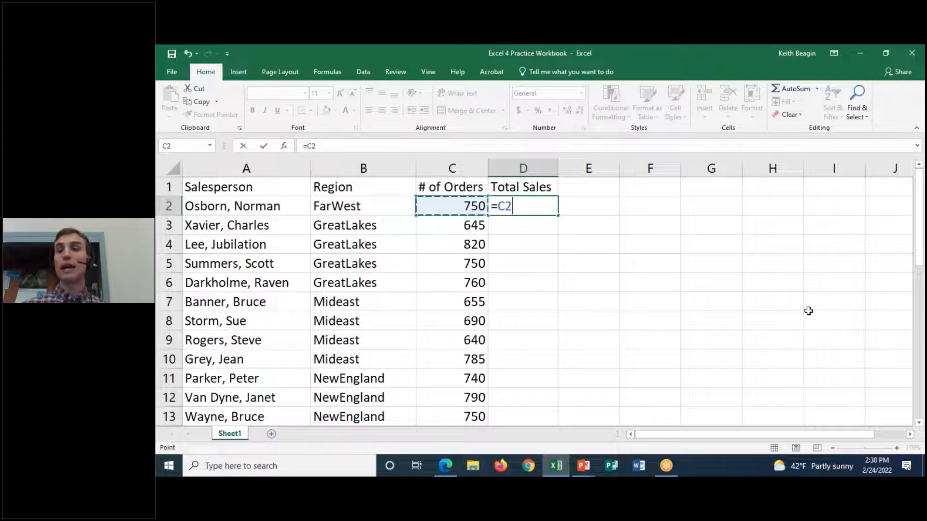
type("*")
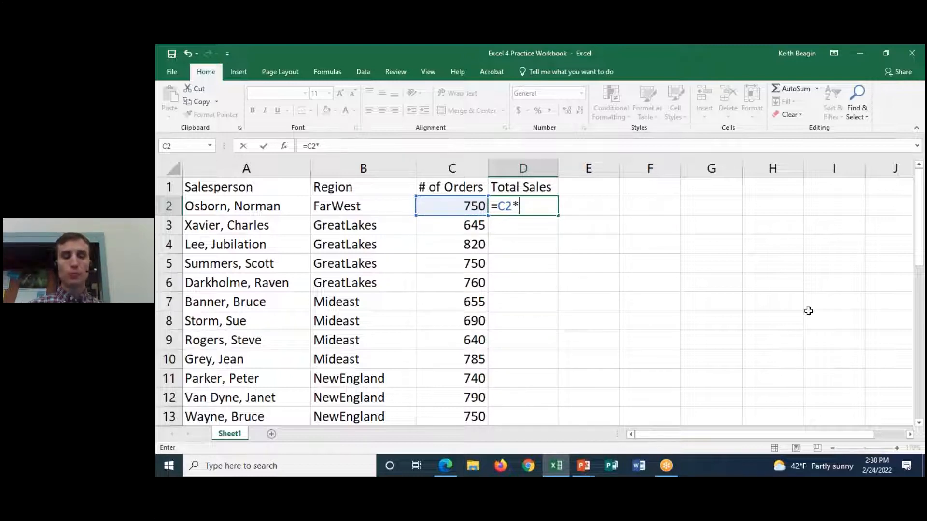
type("4.99")
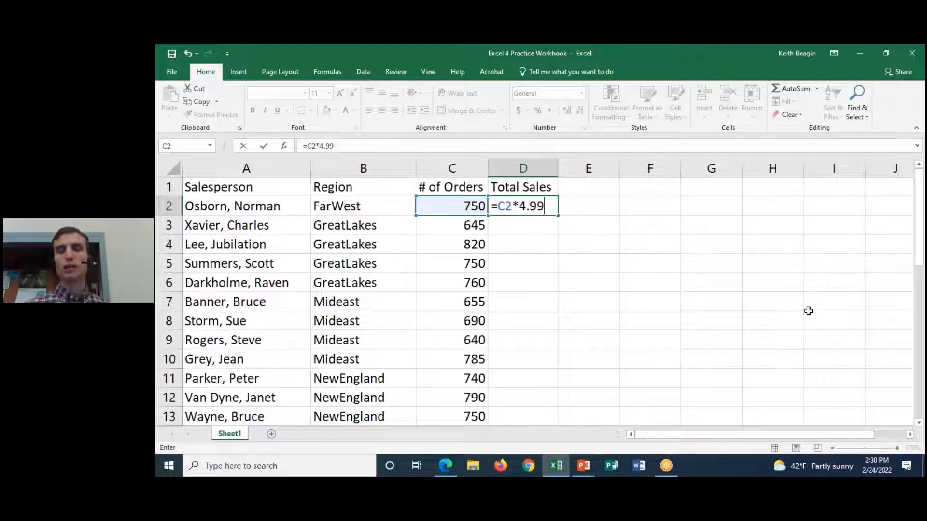
key("Return")
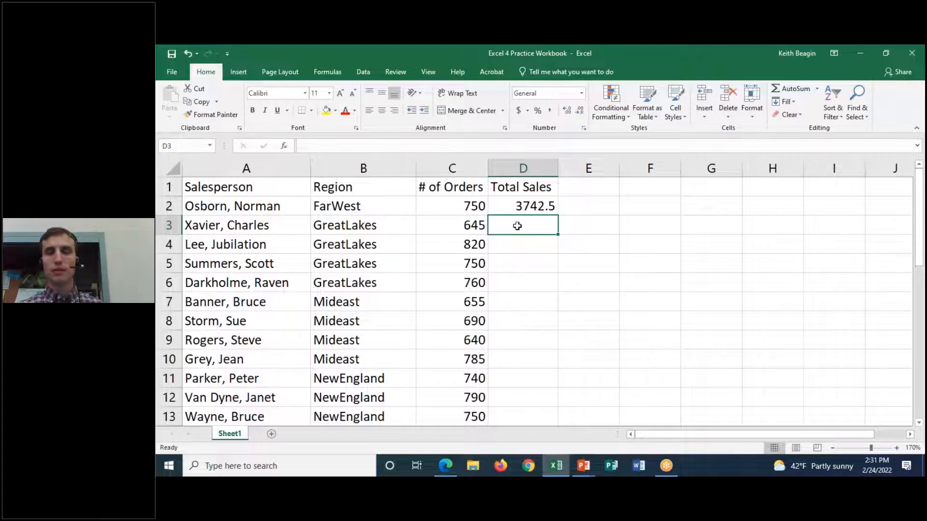
Try extending the D2 formula manually through D33, review the rows, and undo the fill
left_click(517, 206)
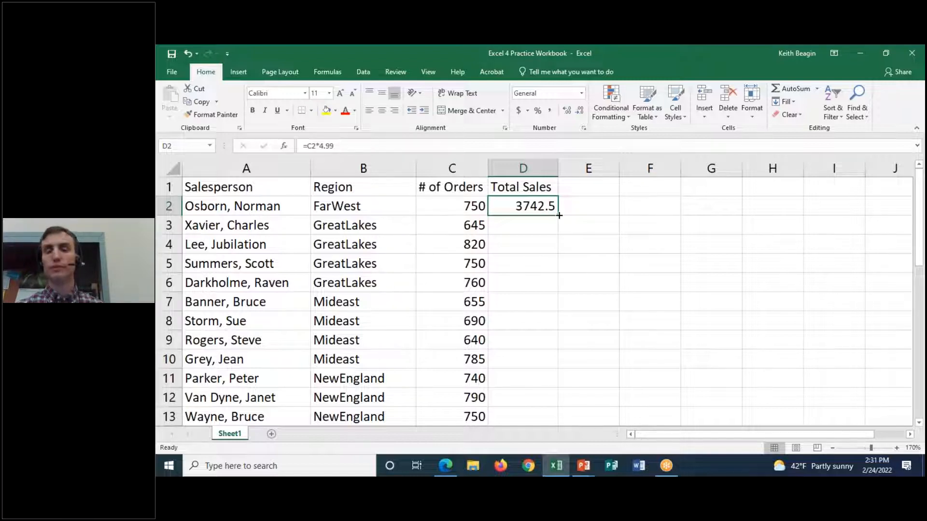
left_click_drag(559, 216, 537, 365)
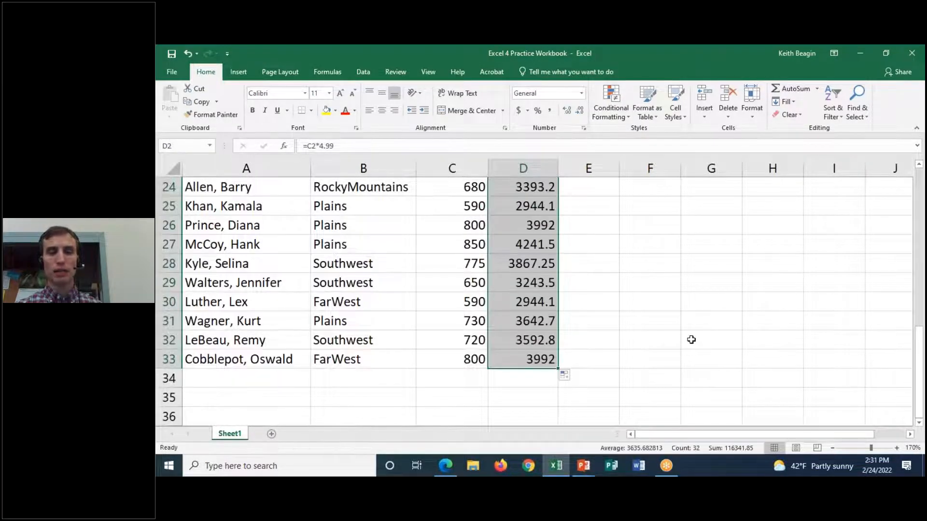
left_click_drag(919, 350, 921, 187)
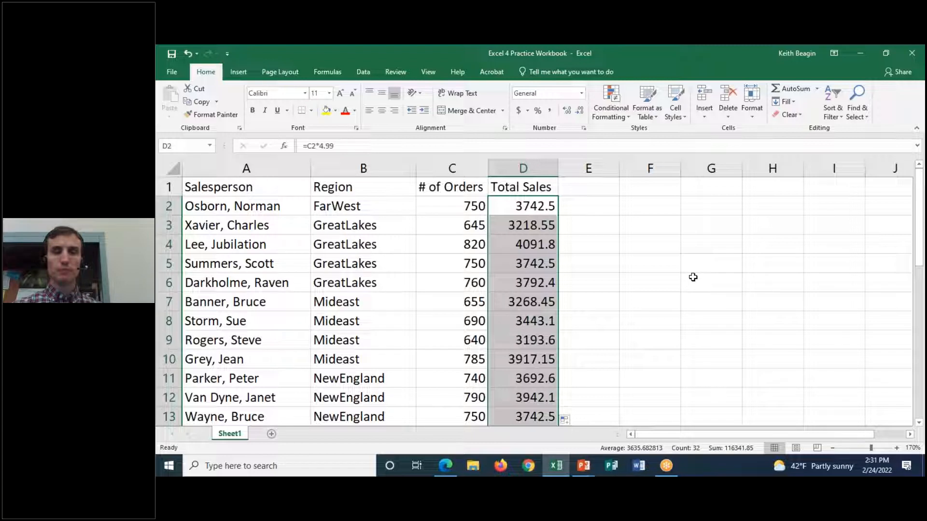
key("ctrl+z")
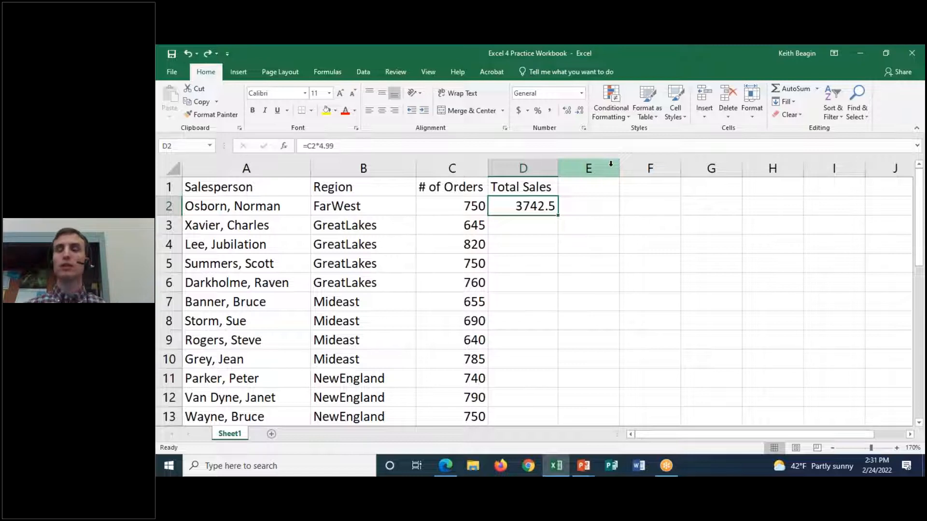
AutoFill the D2 formula to the last data row in one action, check both ends, and undo it
double_click(558, 215)
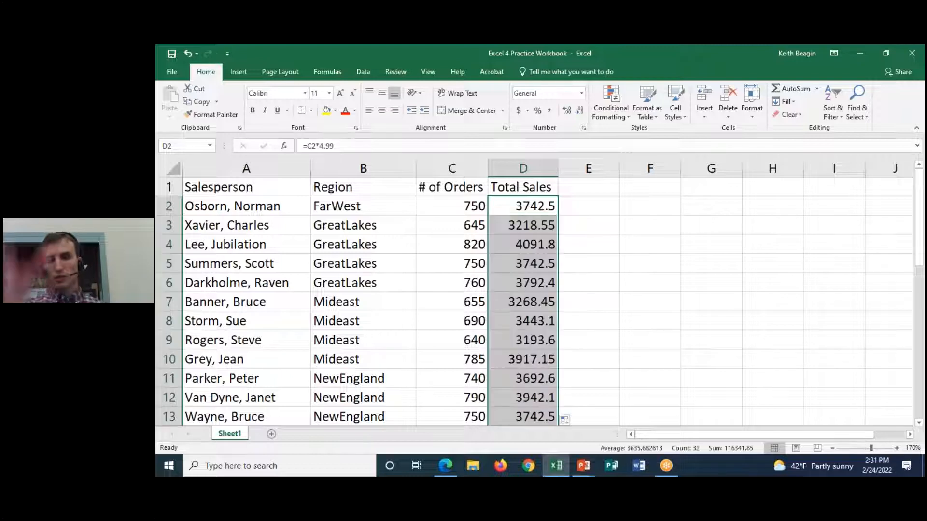
scroll(664, 296, "down", 10)
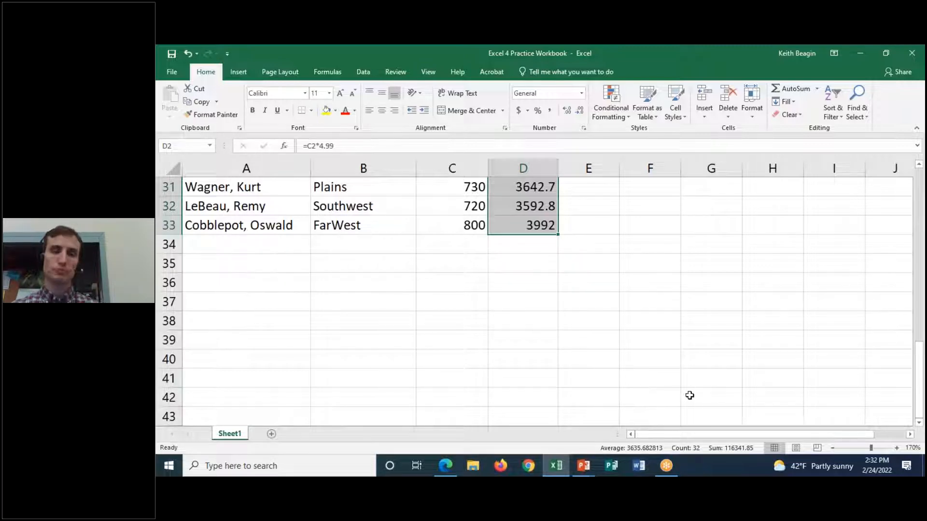
scroll(689, 392, "up", 10)
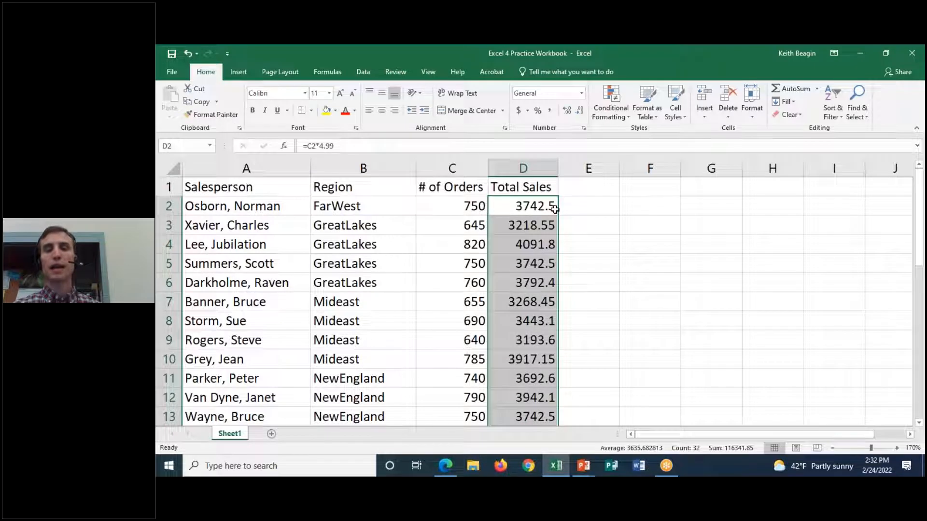
key("ctrl+z")
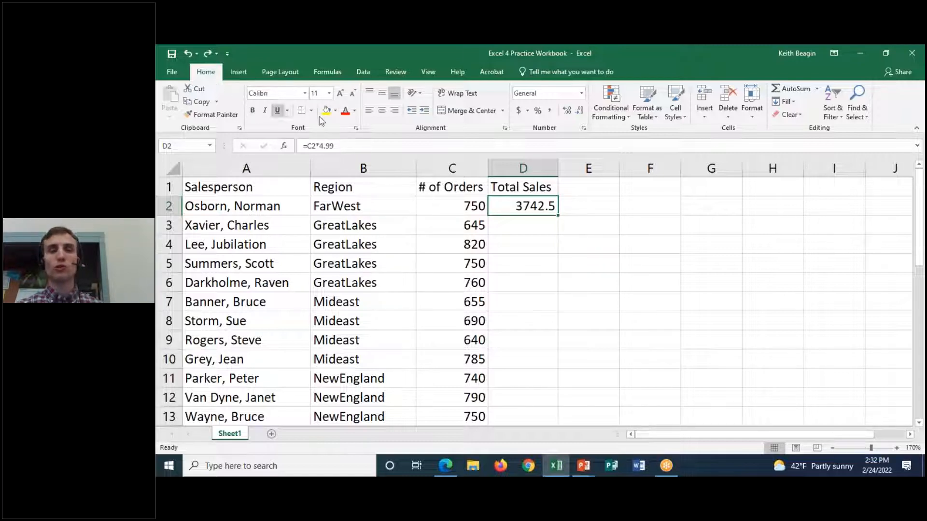
Try Fill Down with only cell D2 selected, and undo the fill
left_click(794, 102)
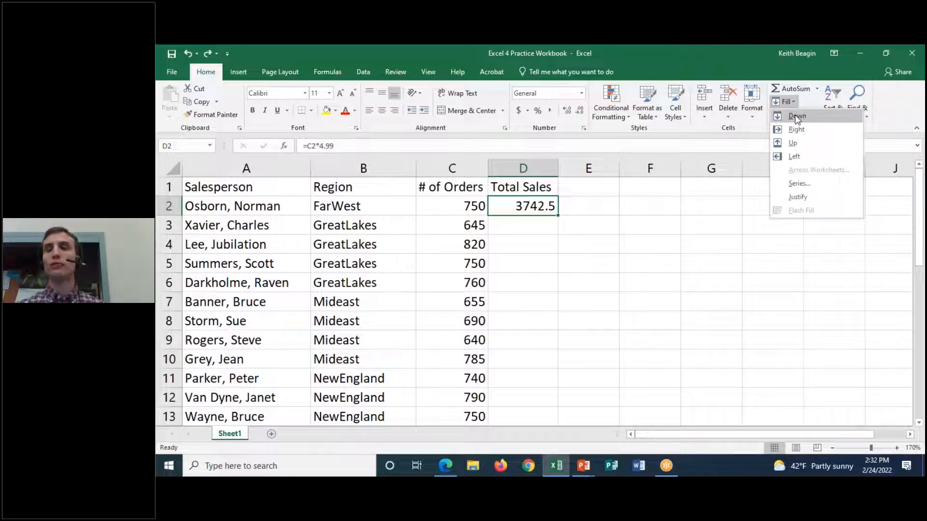
left_click(797, 116)
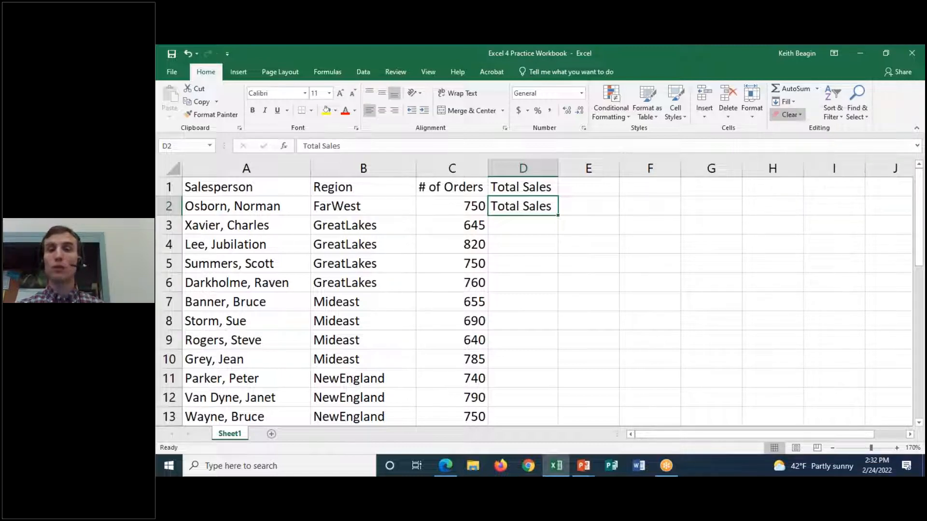
left_click(527, 231)
key("ctrl+z")
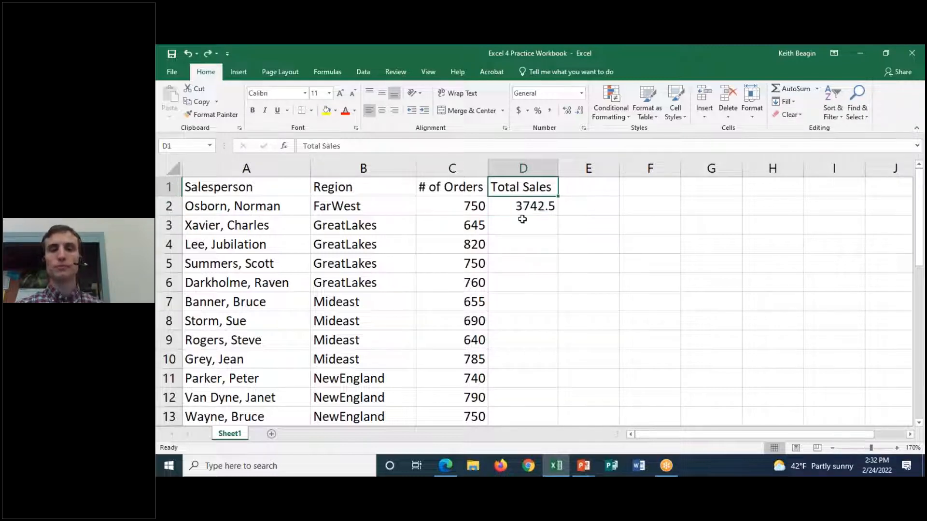
Use Fill Down to copy the D2 formula into D3 only, and clear D3 again
left_click(790, 102)
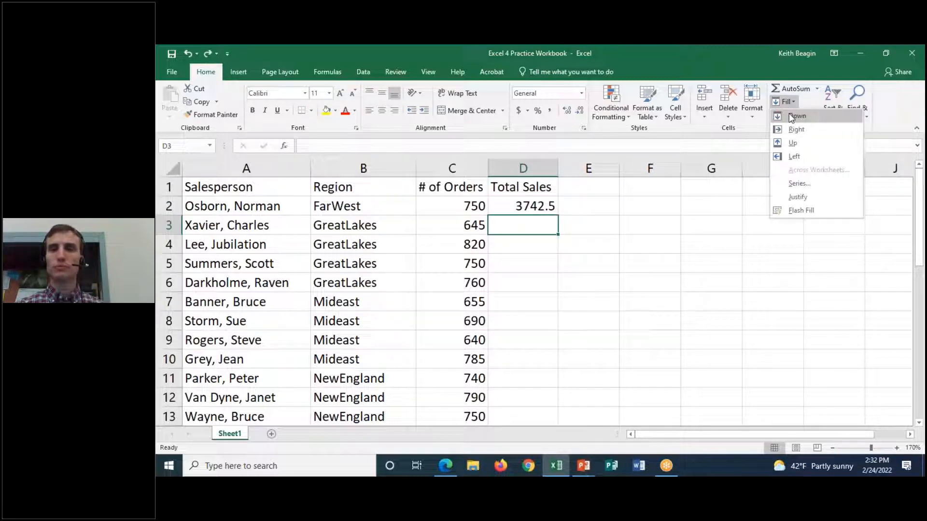
left_click(794, 116)
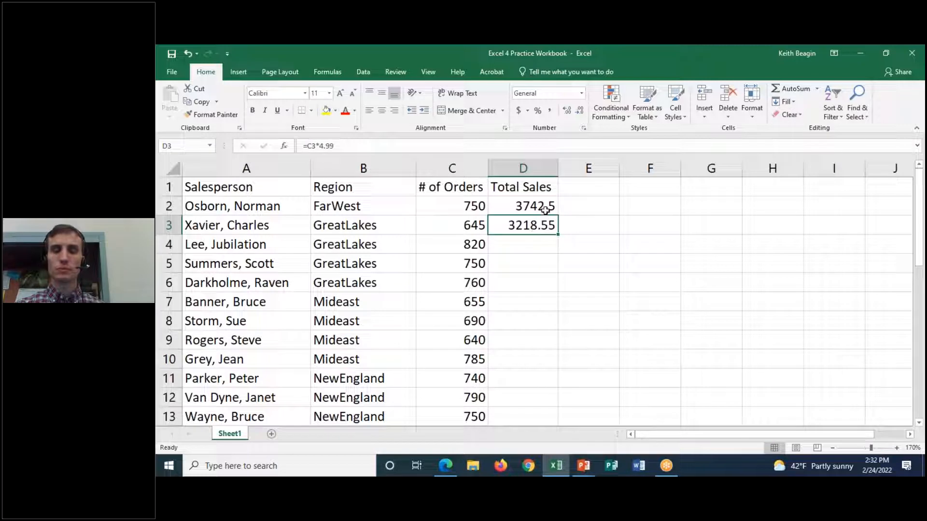
left_click(545, 239)
left_click(545, 227)
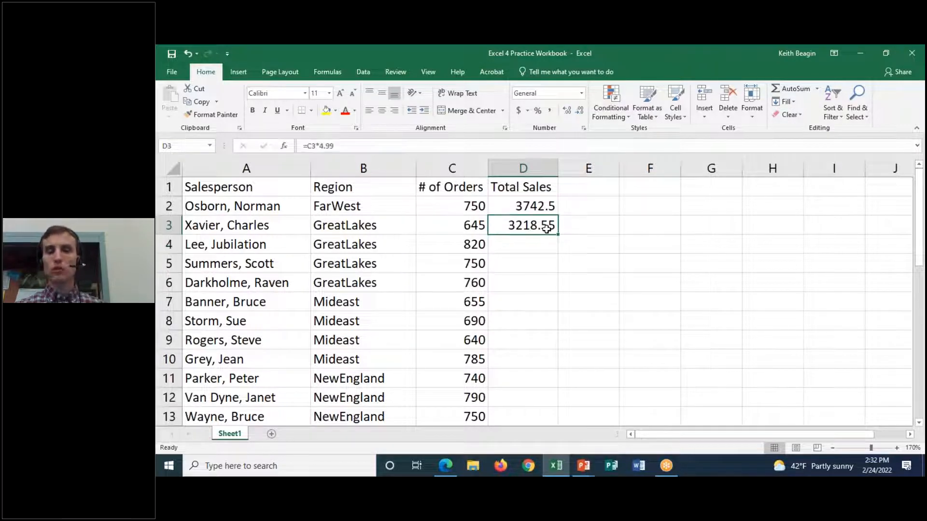
key("Delete")
left_click(547, 211)
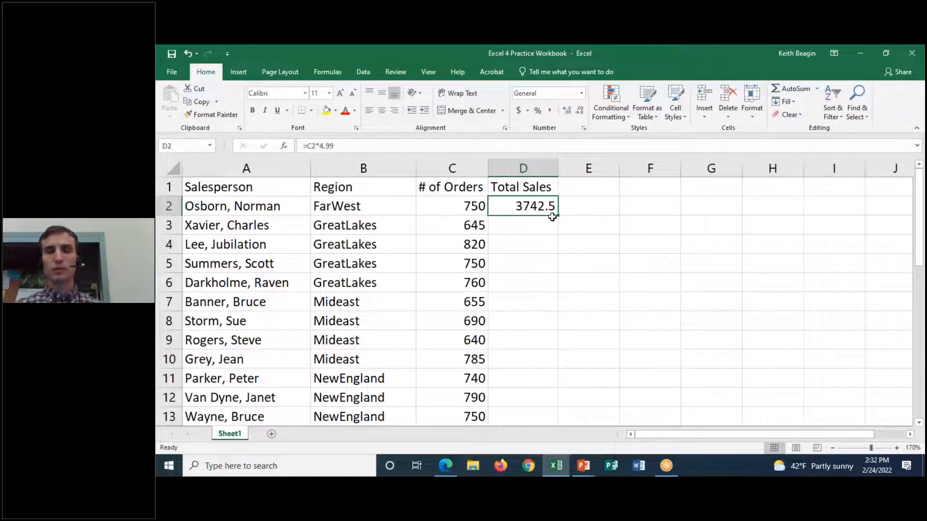
Try Fill Down over the whole range D2:D33, check the first rows, and undo it
left_click_drag(540, 204, 536, 392)
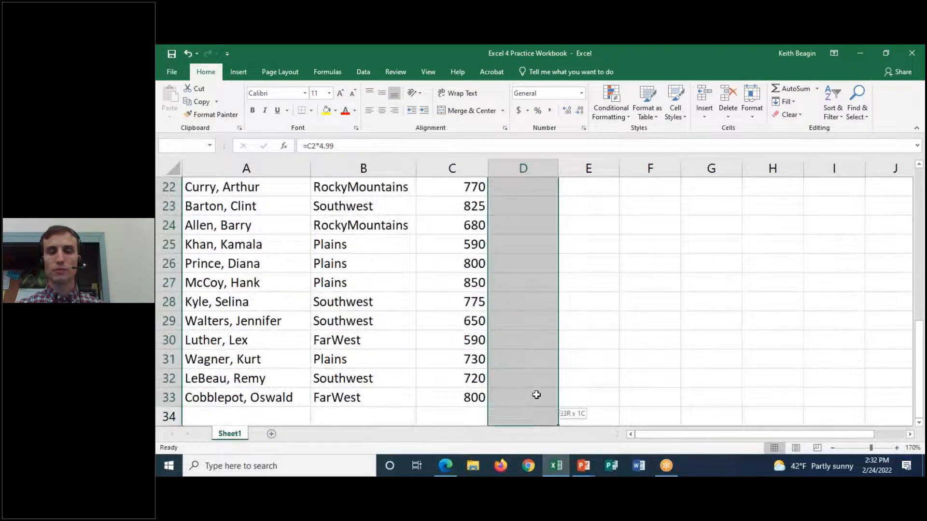
left_click(790, 102)
left_click(797, 115)
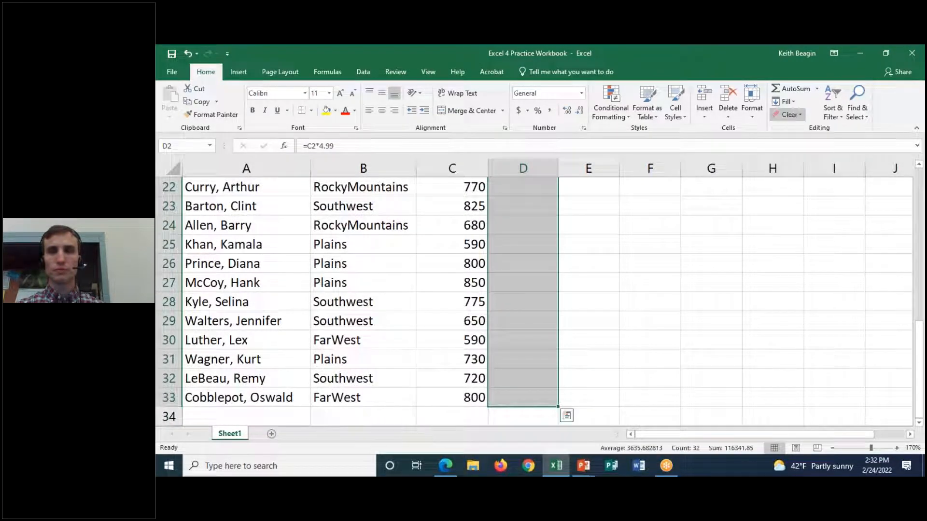
scroll(567, 329, "up", 7)
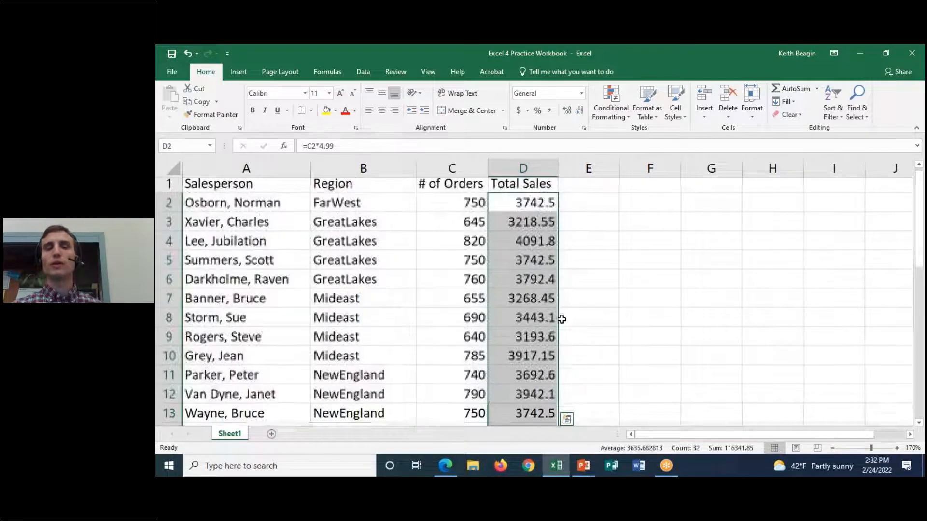
key("ctrl+z")
Copy the D2 formula to every salesperson's row by applying Fill Down to the range D2:D33
left_click(521, 209)
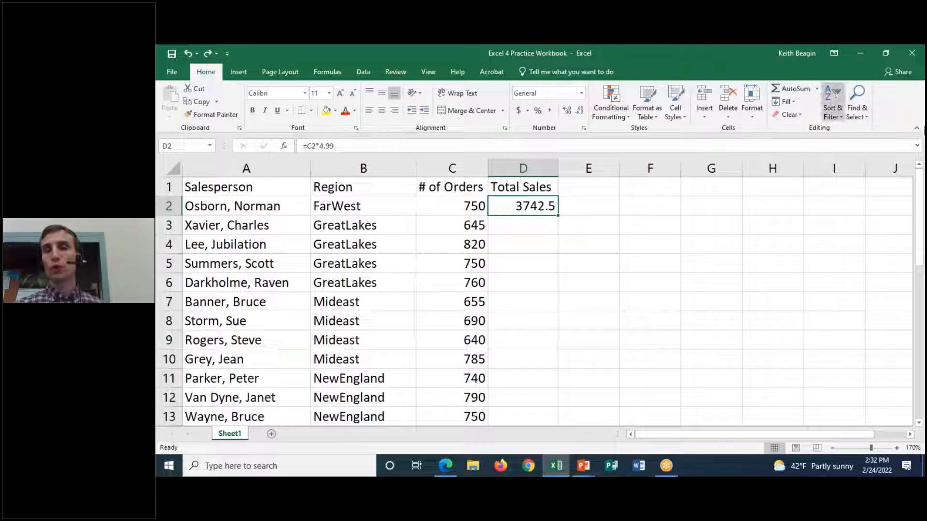
left_click_drag(533, 218, 529, 393)
scroll(739, 304, "up", 7)
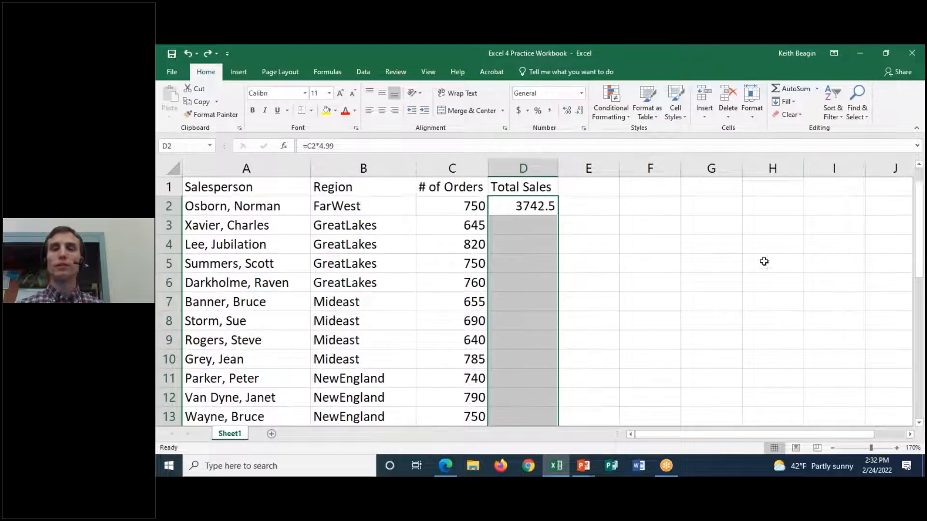
left_click(788, 105)
left_click(790, 122)
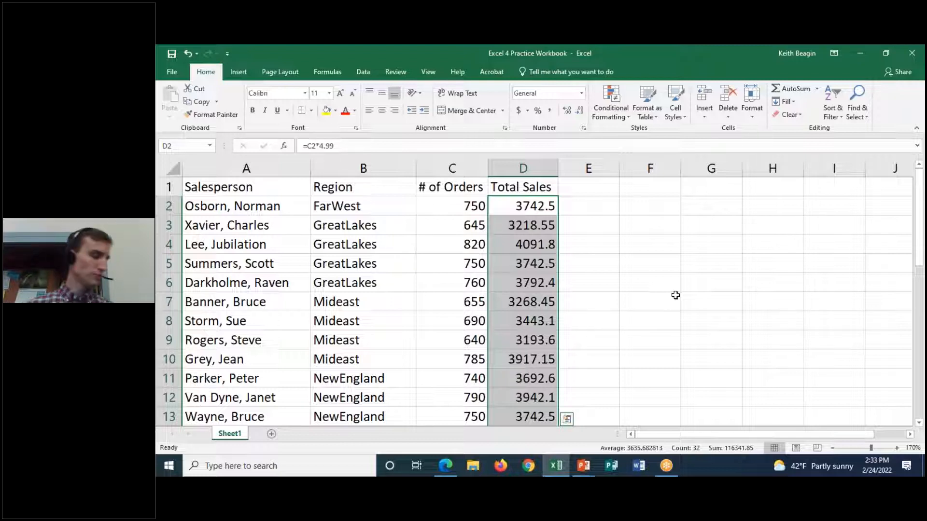
left_click(737, 57)
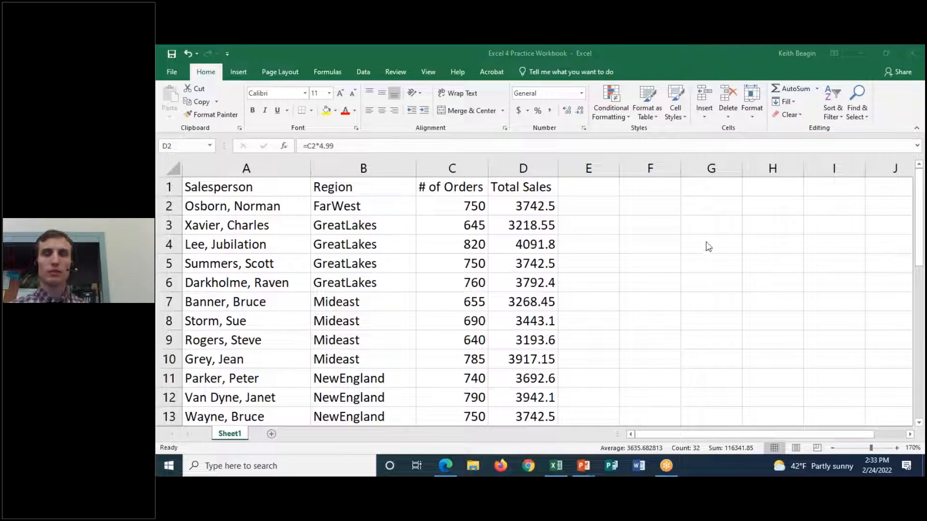
scroll(543, 313, "down", 9)
scroll(544, 315, "up", 5)
scroll(543, 314, "up", 4)
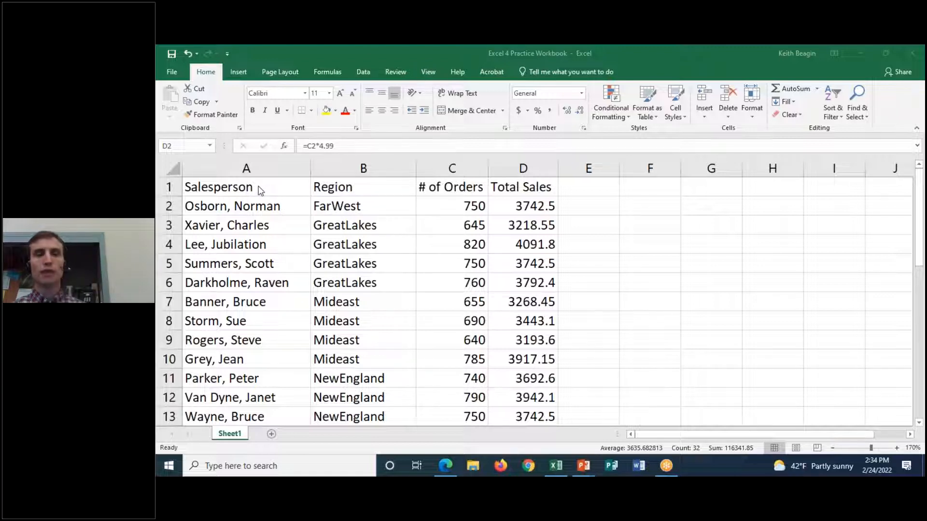
Format the header cells A1:D1 as bold, centered text on a light green theme fill
left_click_drag(244, 191, 498, 187)
left_click_drag(223, 191, 528, 188)
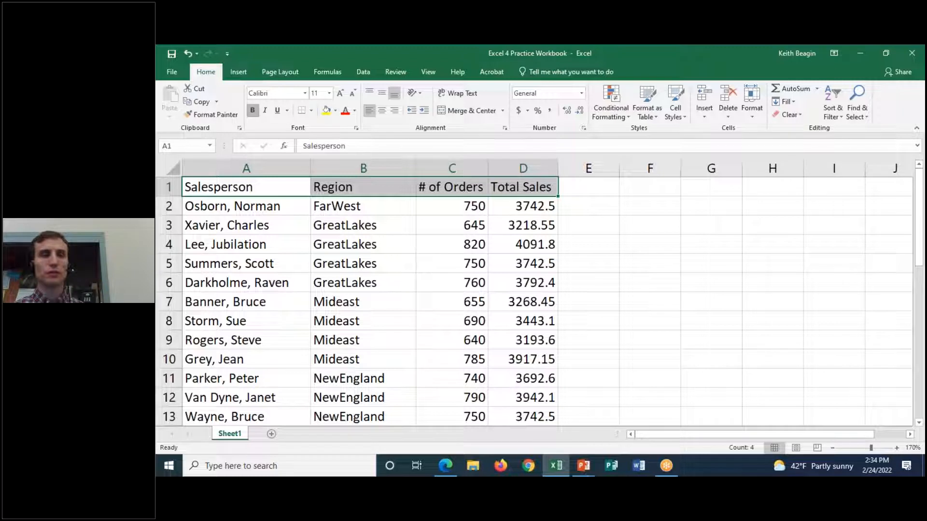
left_click(251, 111)
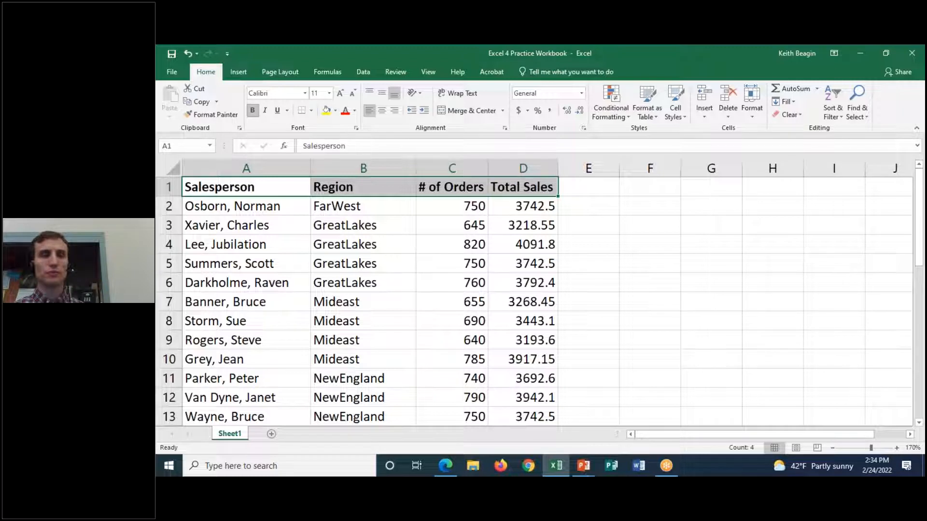
left_click(336, 111)
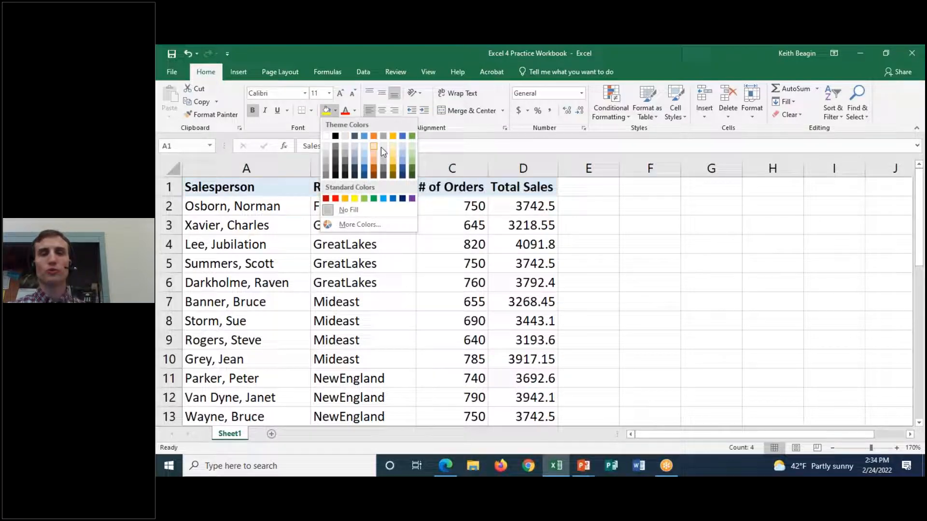
left_click(413, 158)
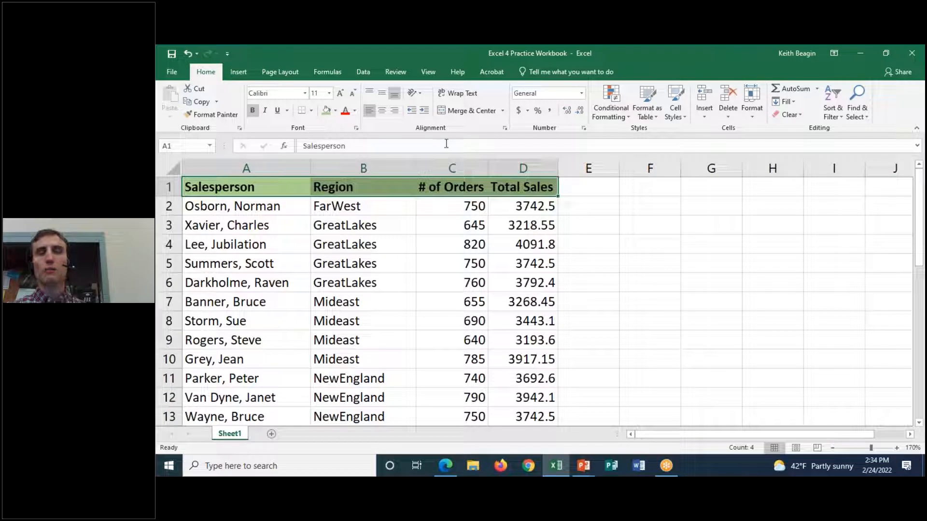
left_click(382, 113)
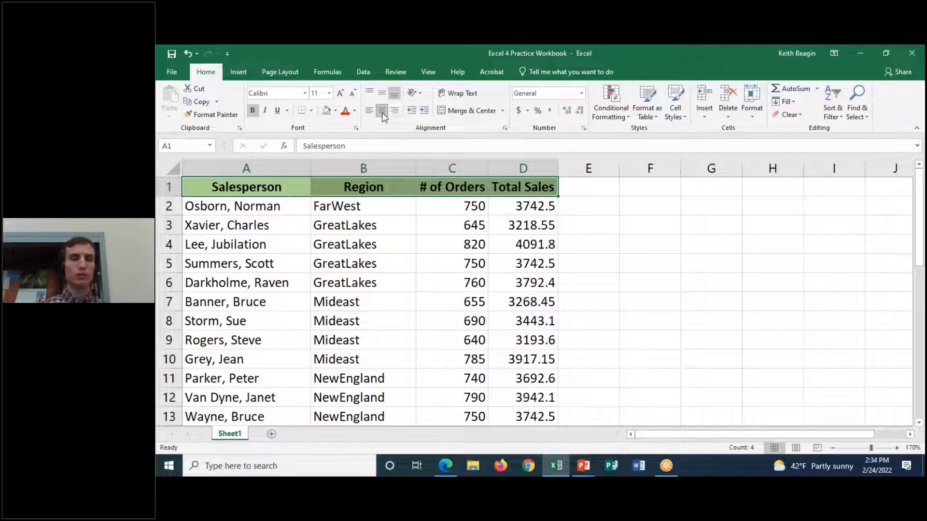
left_click(242, 188)
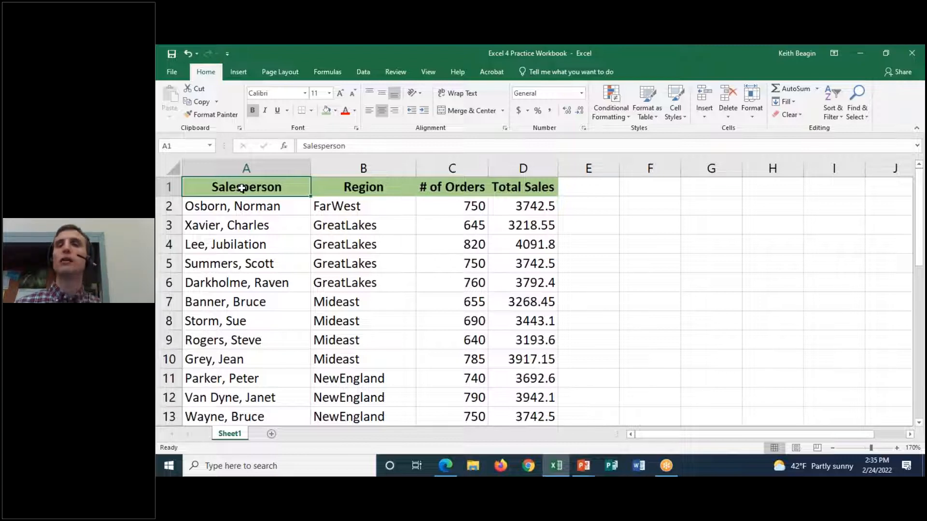
left_click(172, 74)
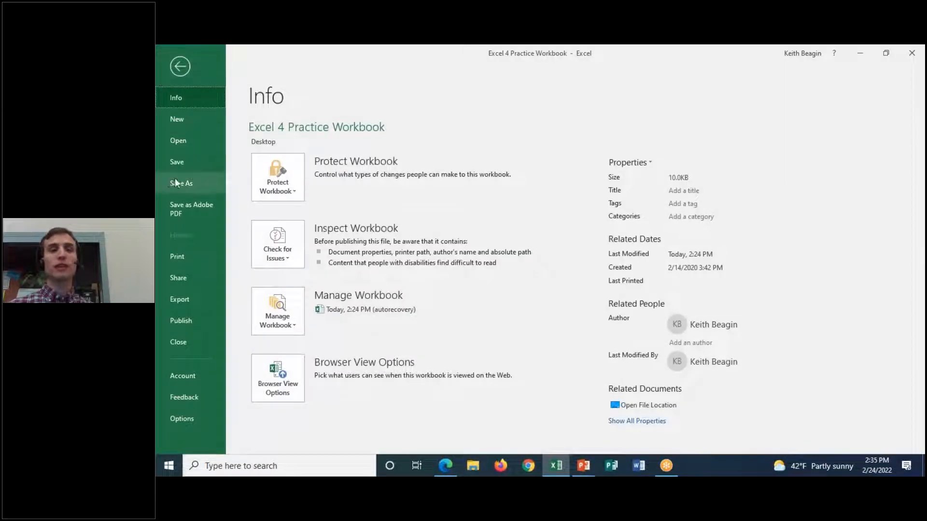
left_click(181, 65)
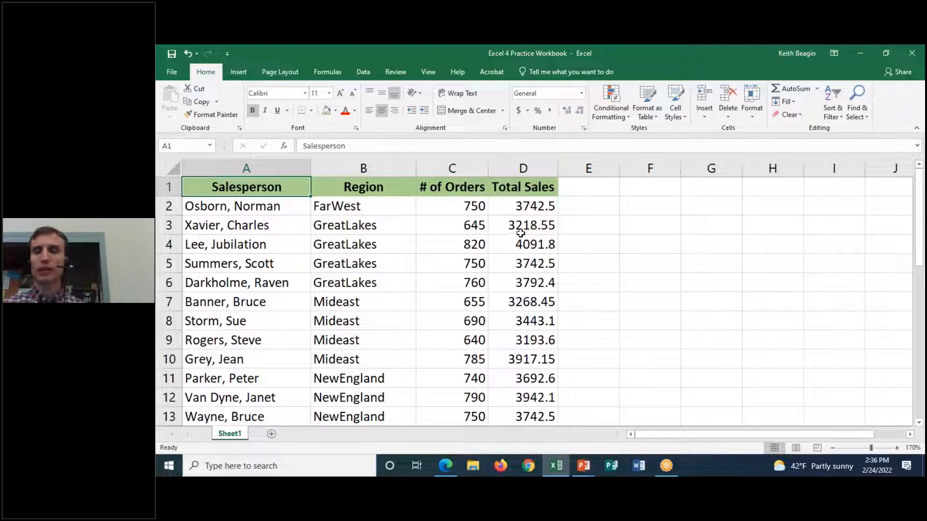
Apply the Currency number format to the Total Sales values in D2:D33
left_click(546, 207)
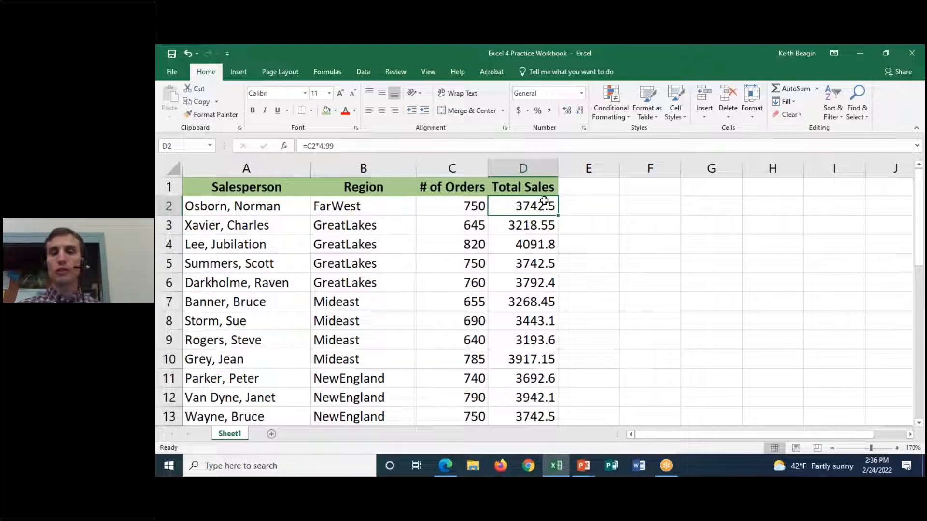
left_click_drag(523, 207, 527, 404)
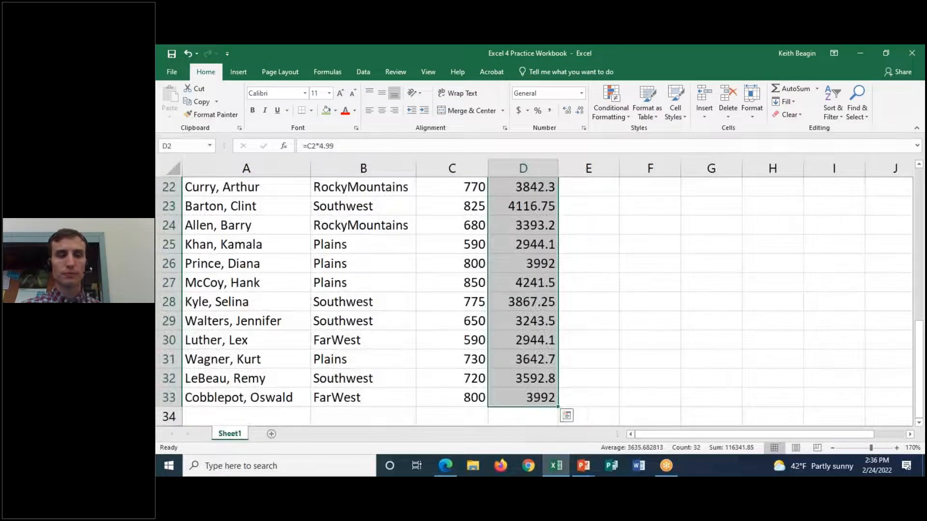
scroll(626, 395, "up", 7)
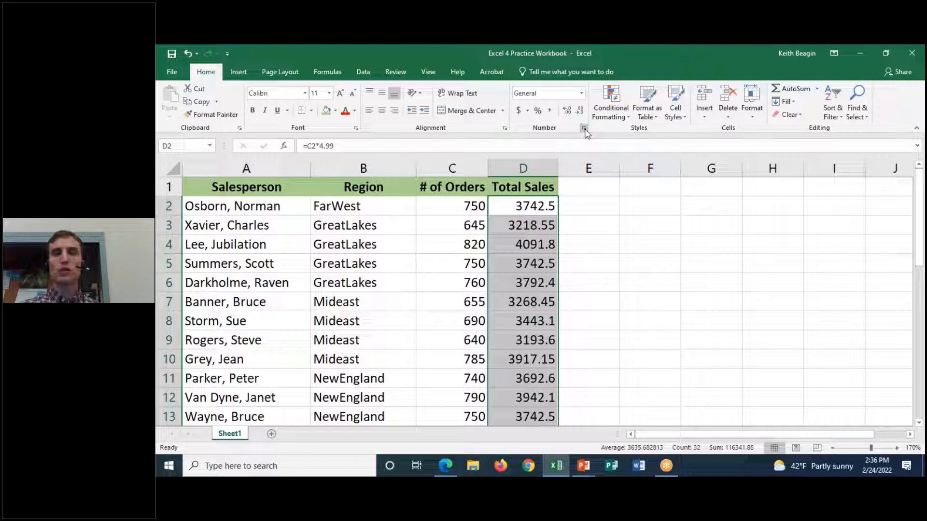
left_click(583, 93)
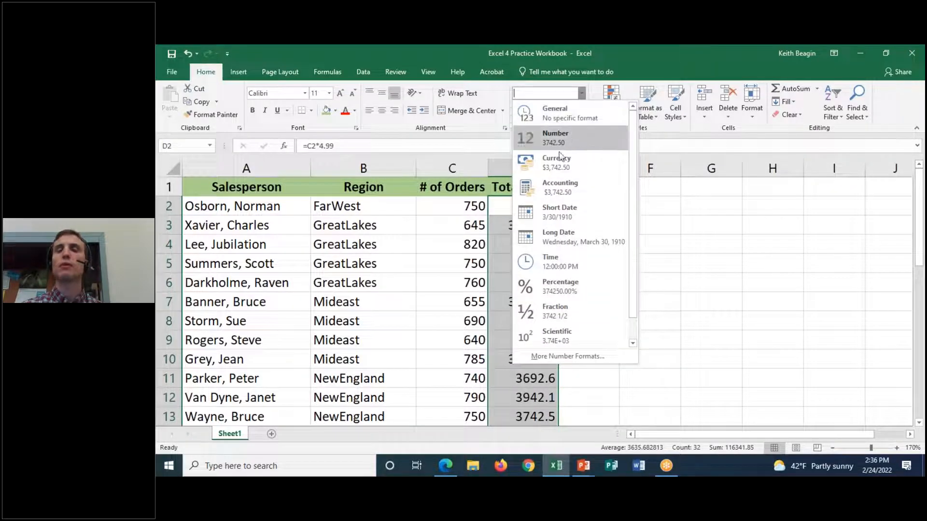
left_click(557, 161)
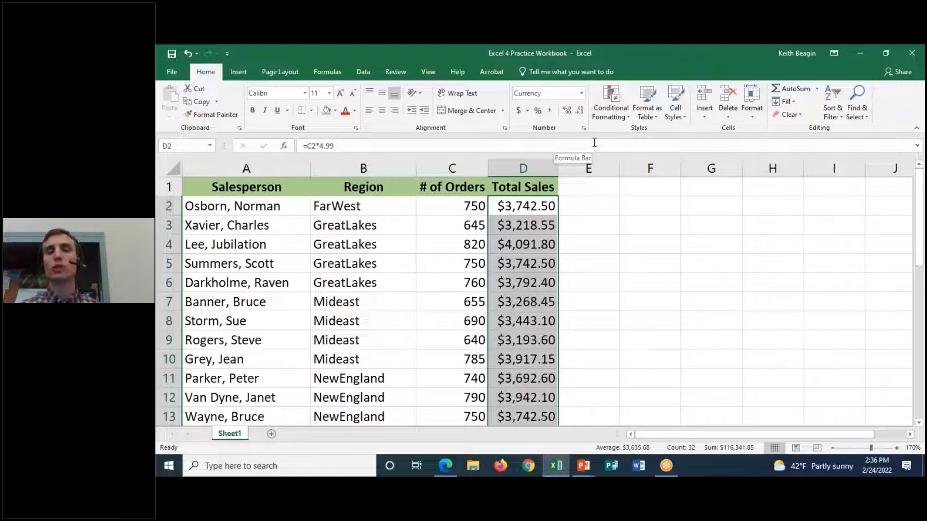
Look through the currency symbol choices in the Format Cells settings for the Total Sales values and cancel without changes
left_click(585, 128)
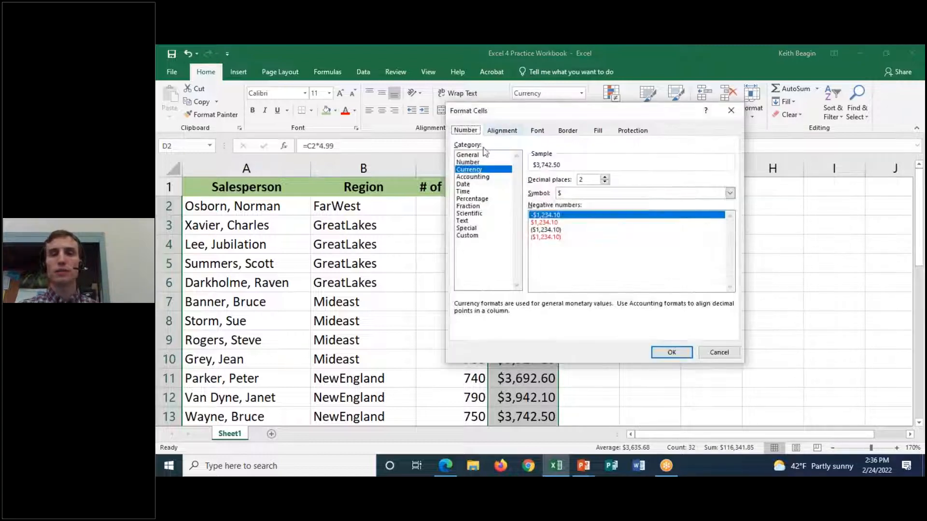
left_click(574, 194)
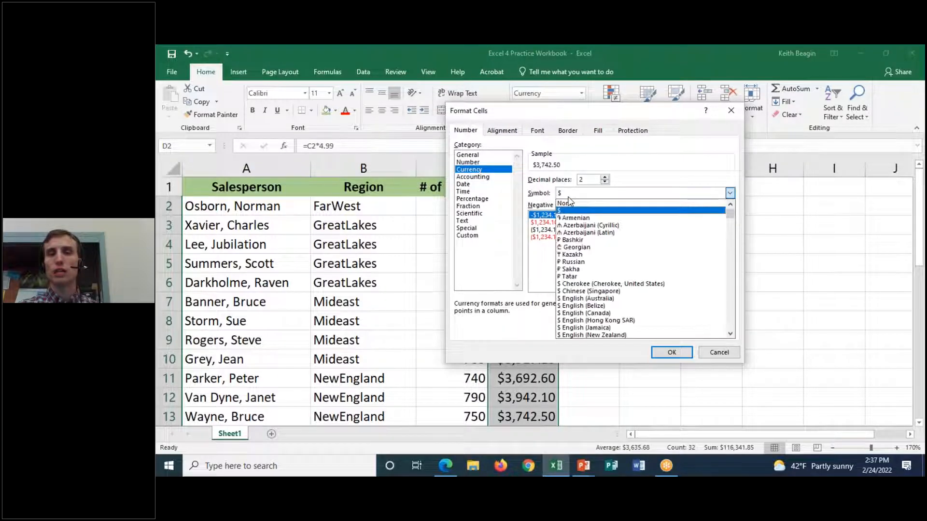
left_click(683, 178)
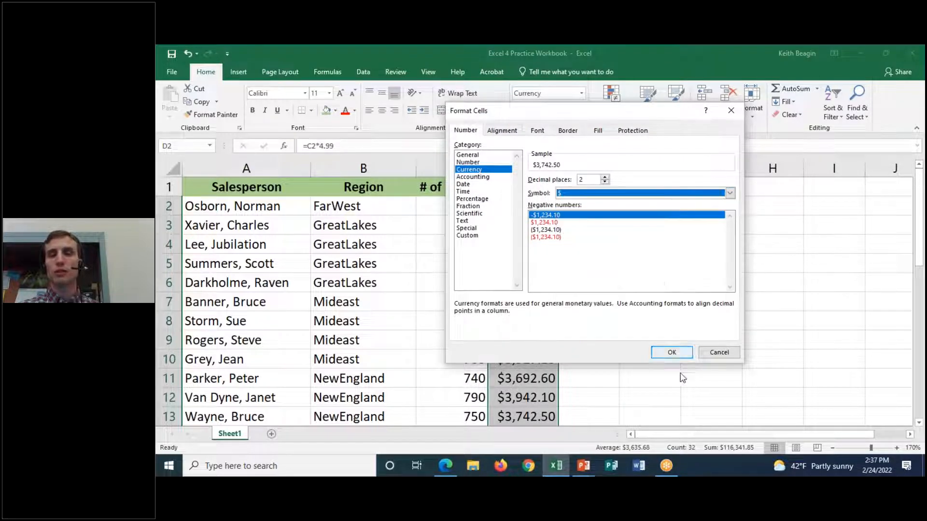
left_click(717, 353)
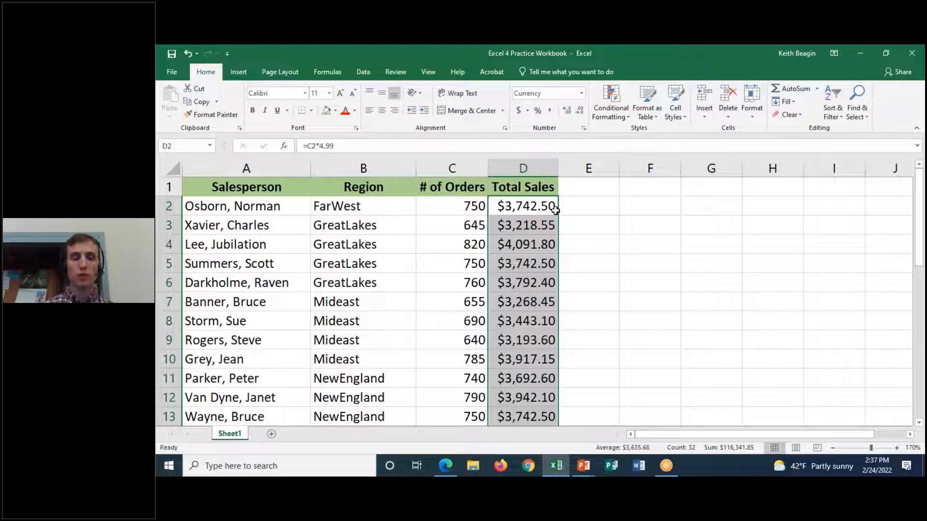
left_click(226, 208)
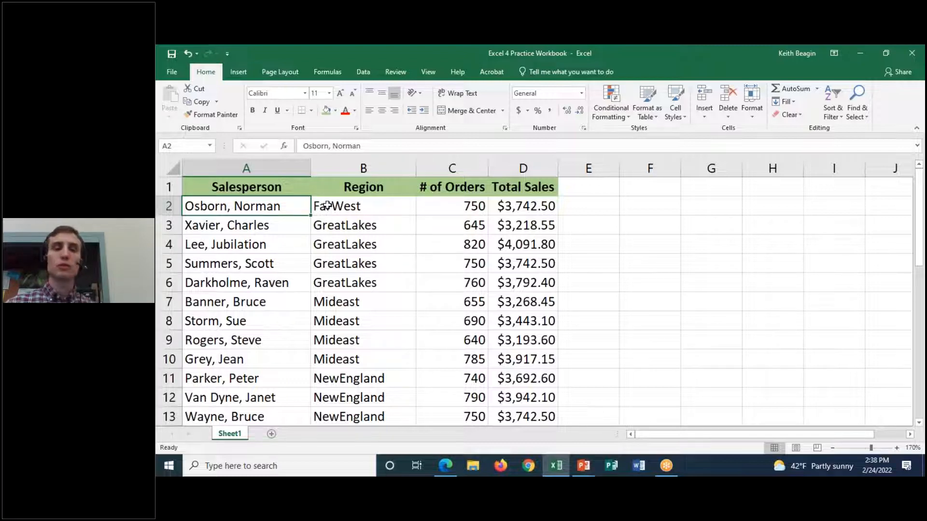
left_click(368, 207)
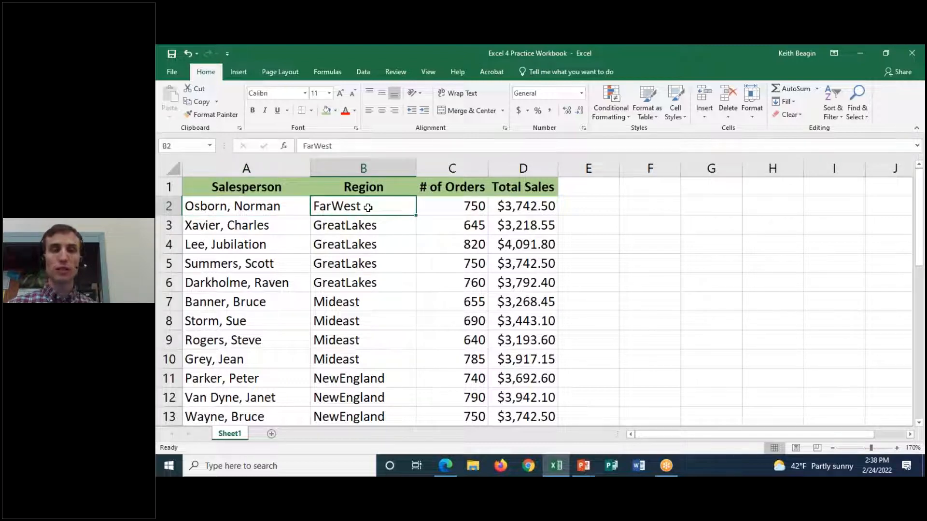
left_click(474, 207)
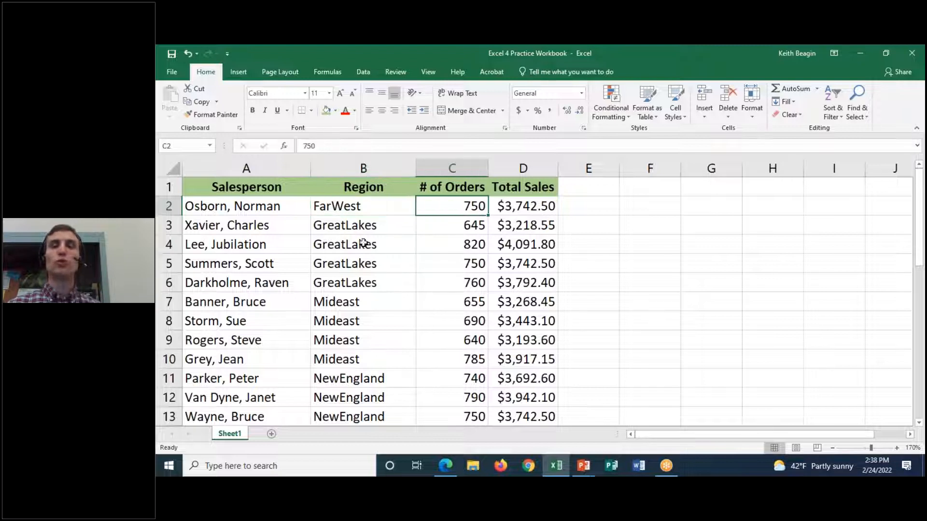
Examine the first salesperson's record in A2:D2 and the available Sort & Filter commands
left_click(514, 212)
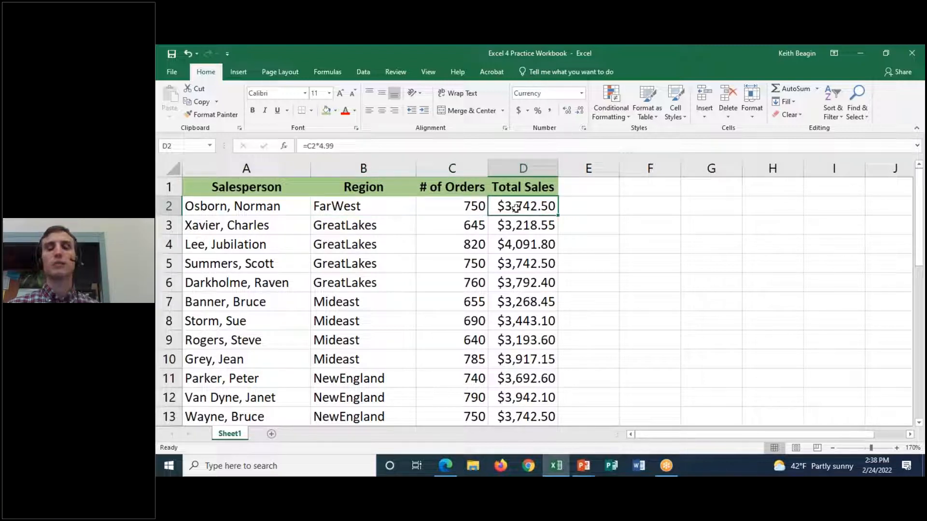
left_click(273, 212)
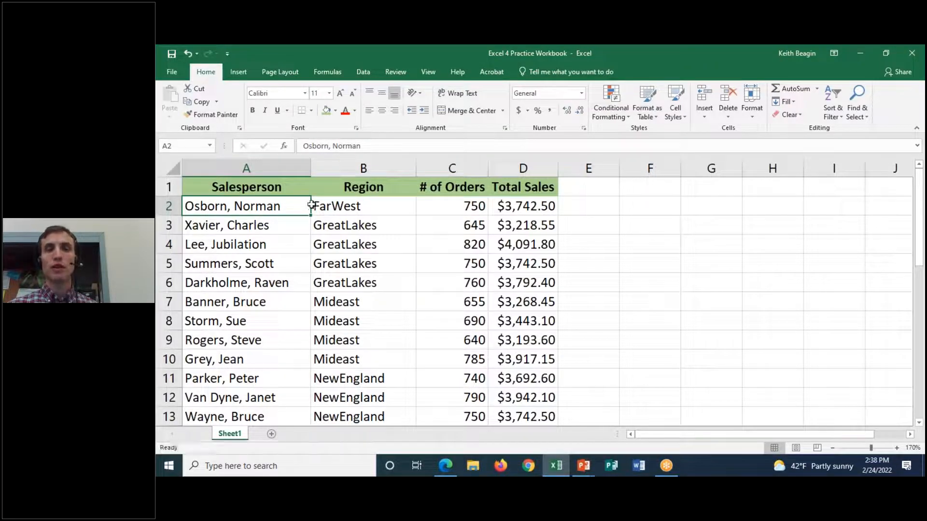
left_click_drag(308, 206, 494, 204)
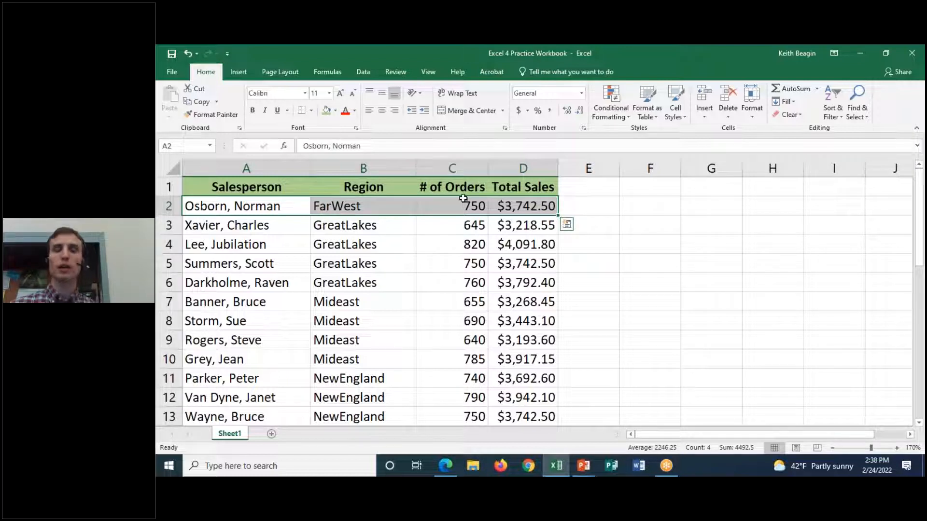
left_click(249, 207)
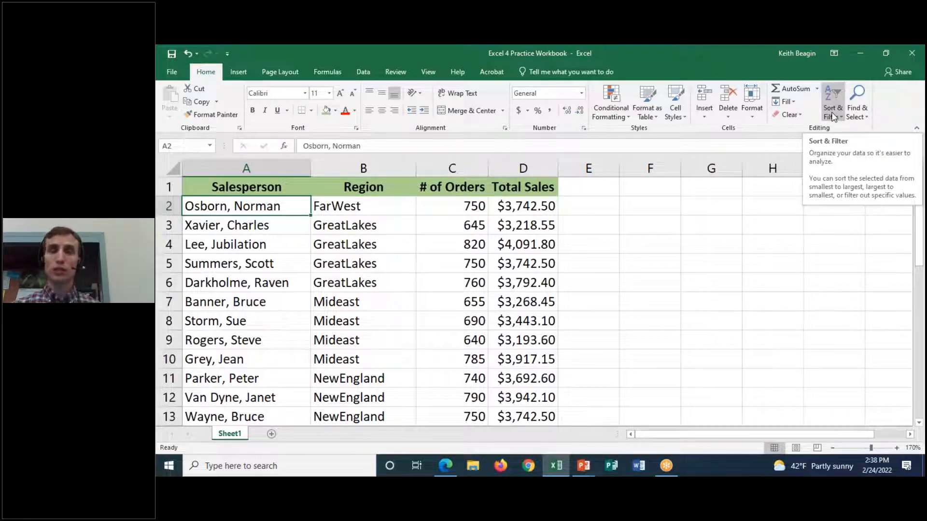
left_click(367, 73)
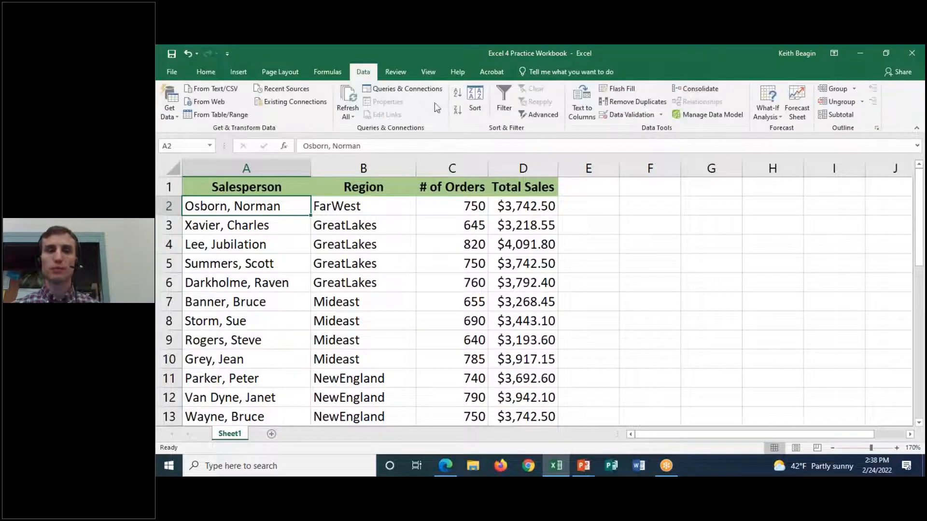
mouse_move(543, 129)
left_mouse_down()
mouse_move(453, 119)
mouse_move(525, 74)
mouse_move(512, 142)
left_mouse_up()
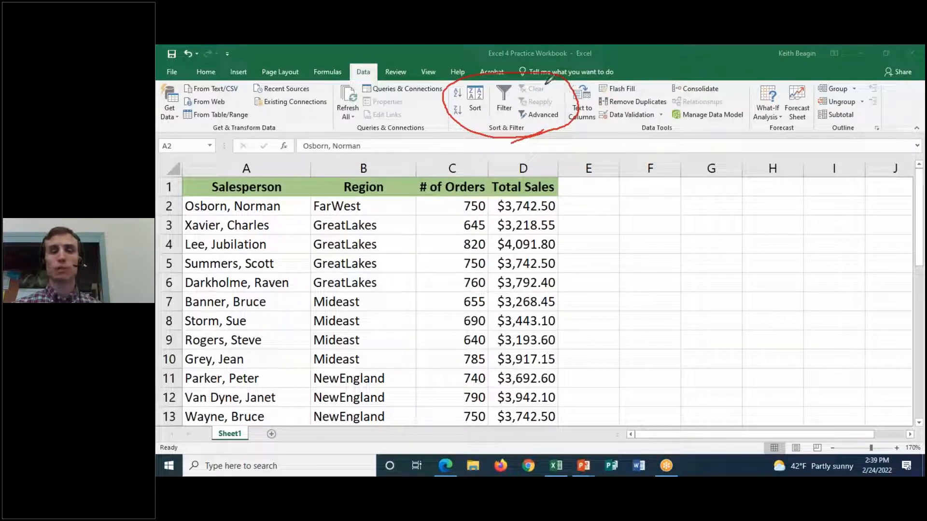
left_click(673, 123)
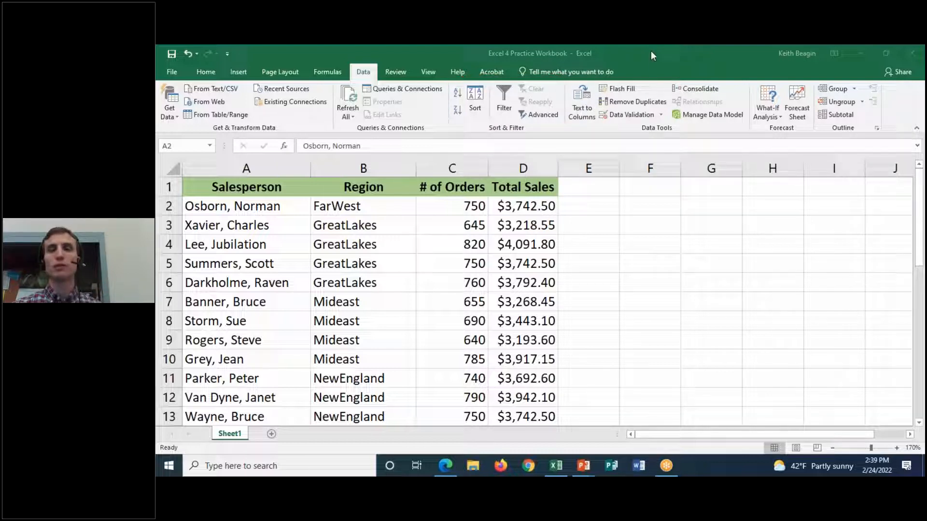
left_click(212, 74)
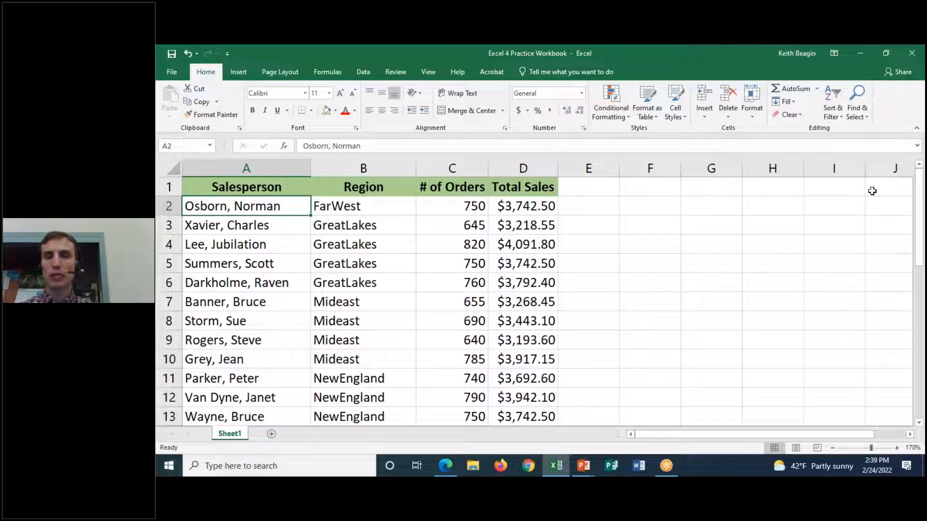
left_click(828, 110)
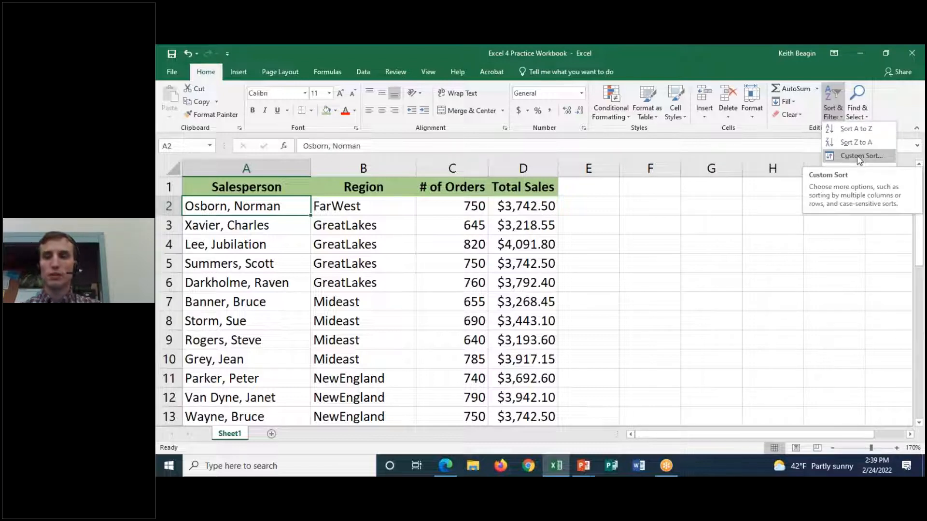
left_click(857, 157)
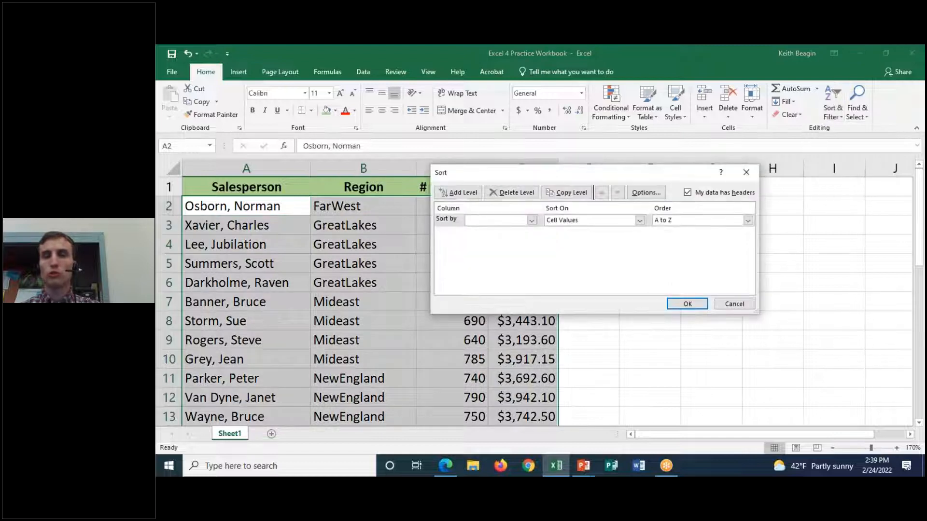
left_click(746, 172)
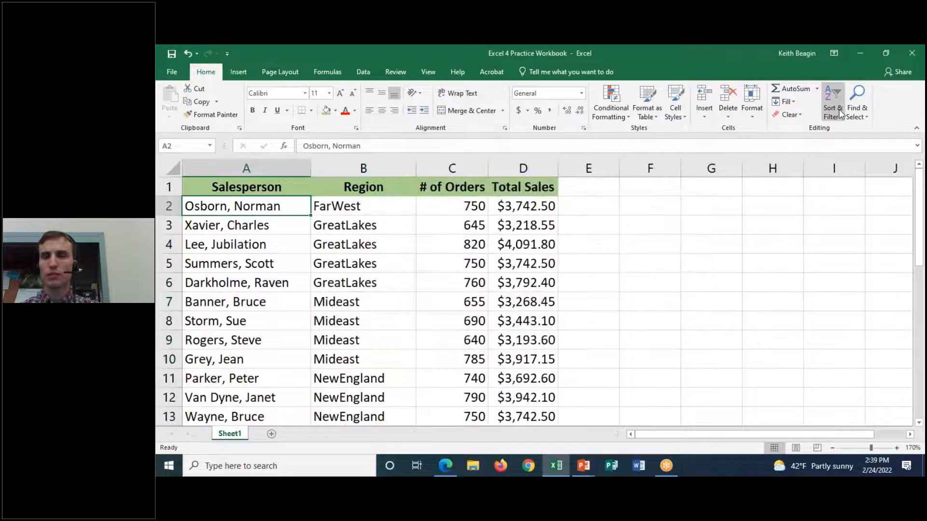
Start a custom sort of the sales data with Salesperson as the column to sort by
left_click(840, 114)
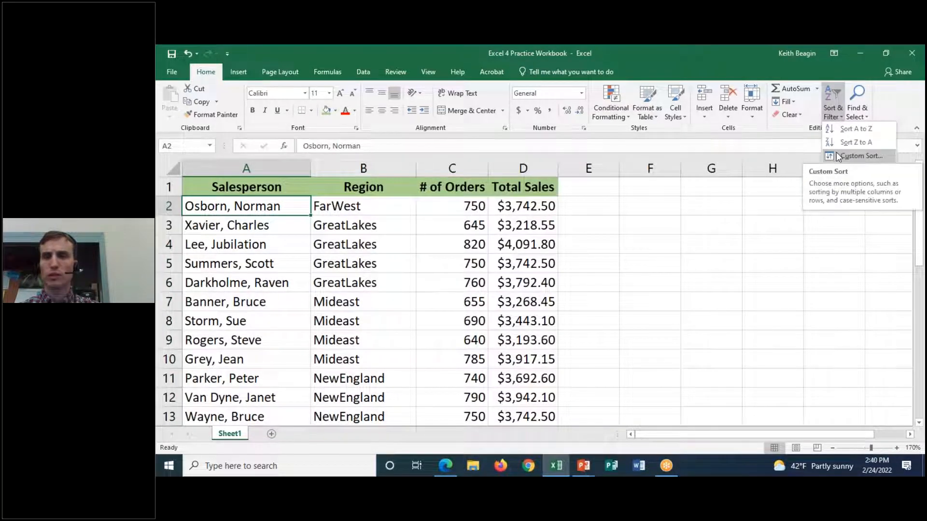
left_click(838, 157)
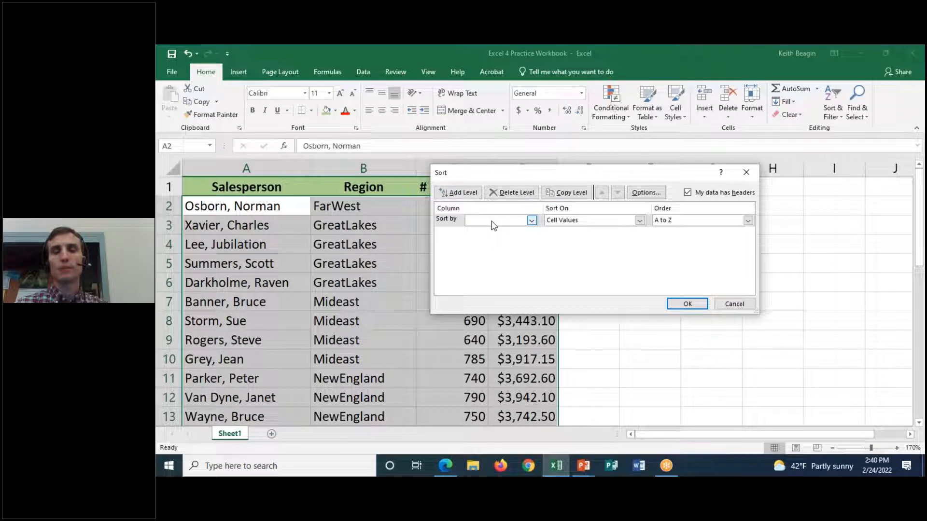
left_click(532, 221)
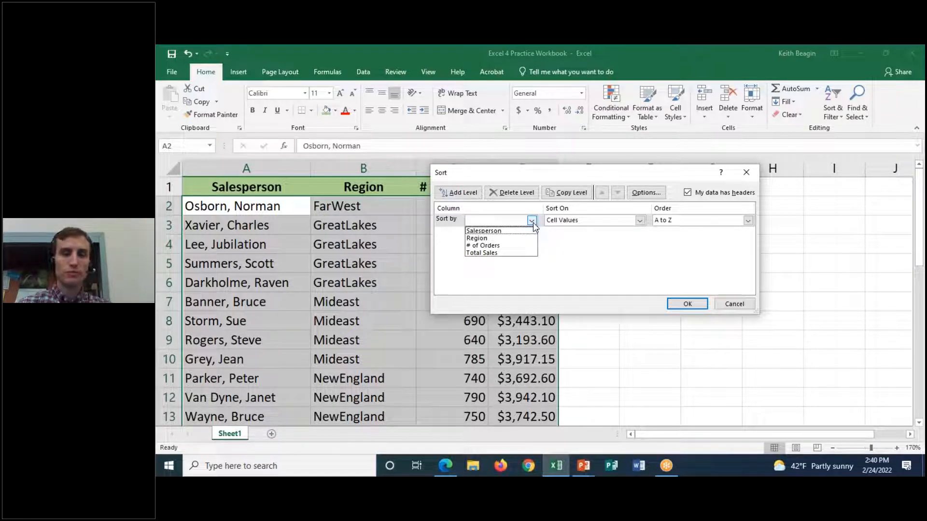
left_click(532, 222)
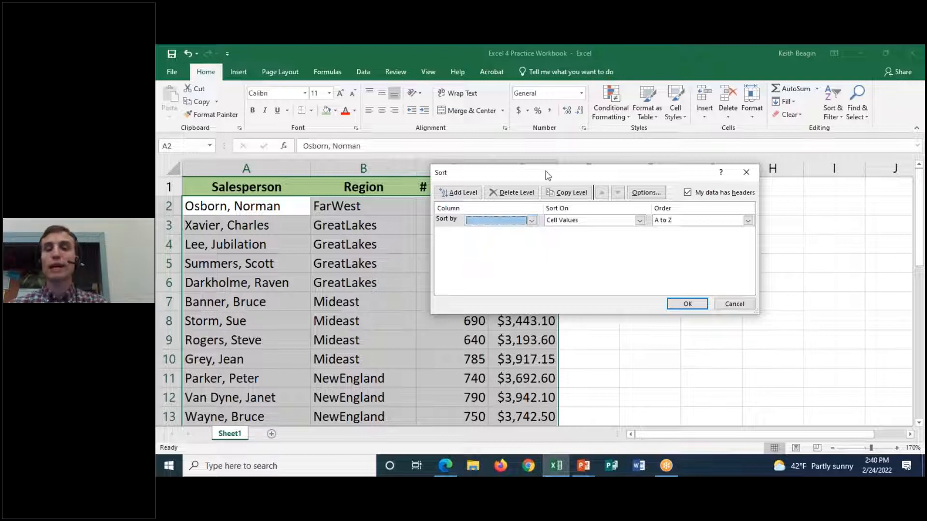
left_click_drag(549, 173, 730, 172)
left_click(646, 47)
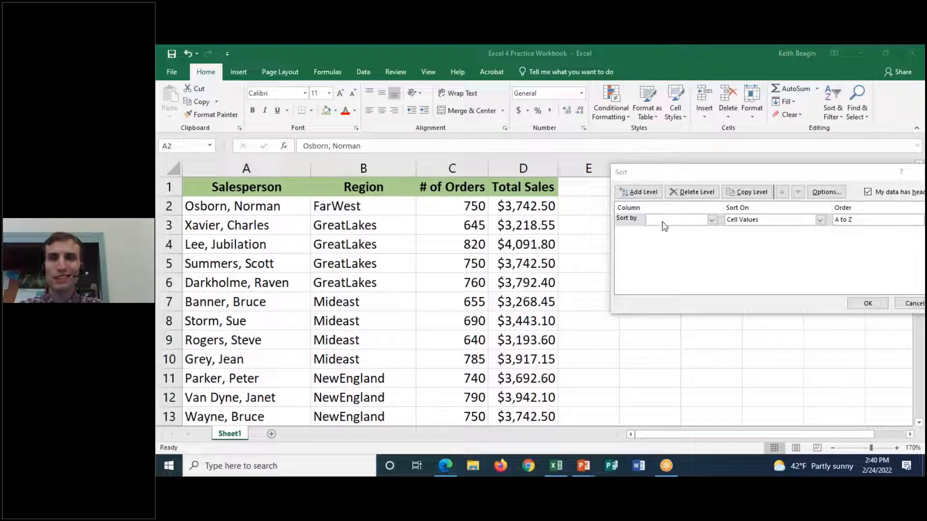
left_click(672, 174)
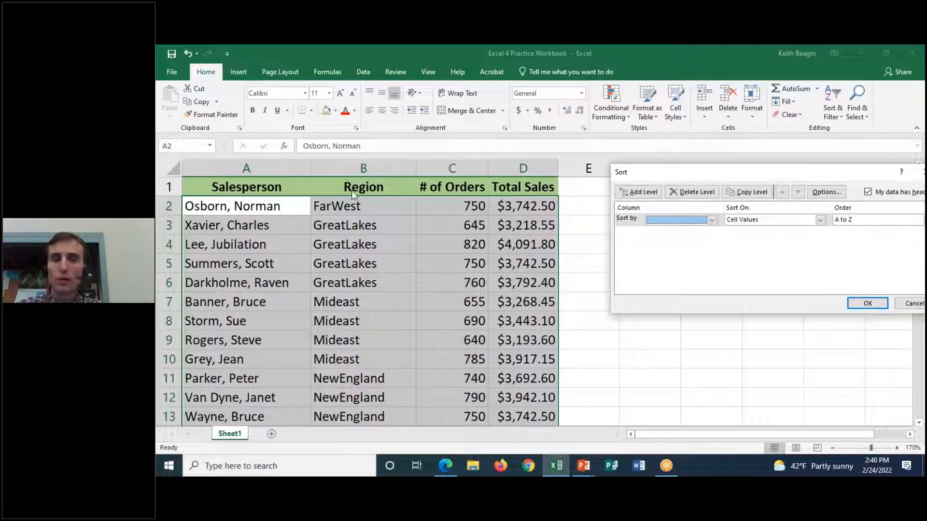
left_click_drag(739, 174, 612, 131)
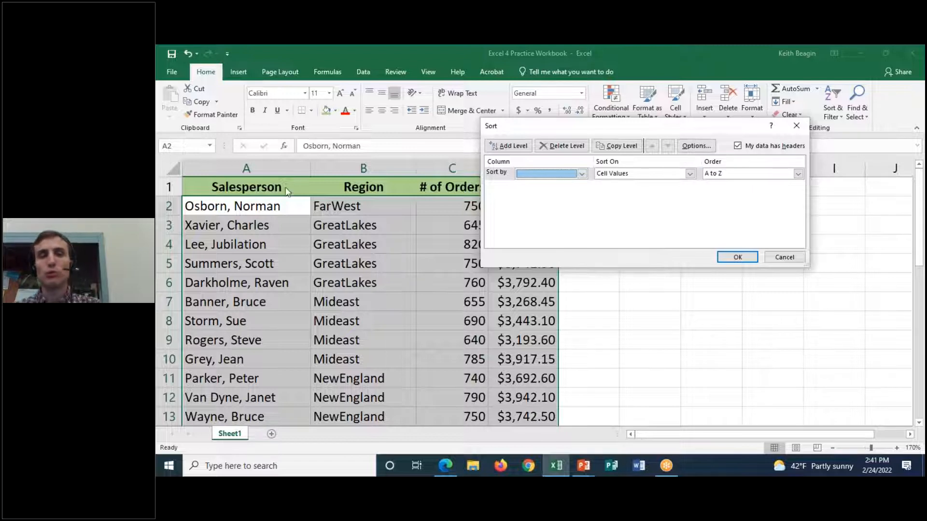
left_click(581, 174)
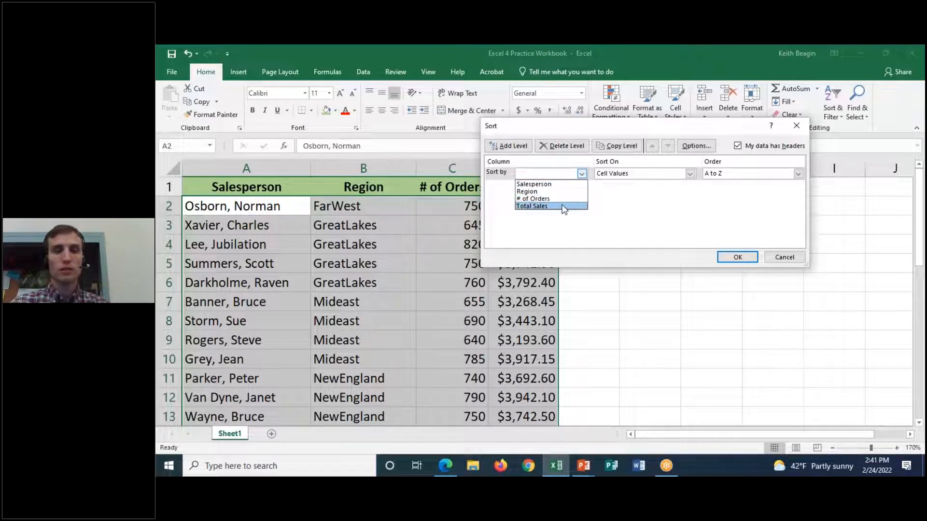
left_click(550, 185)
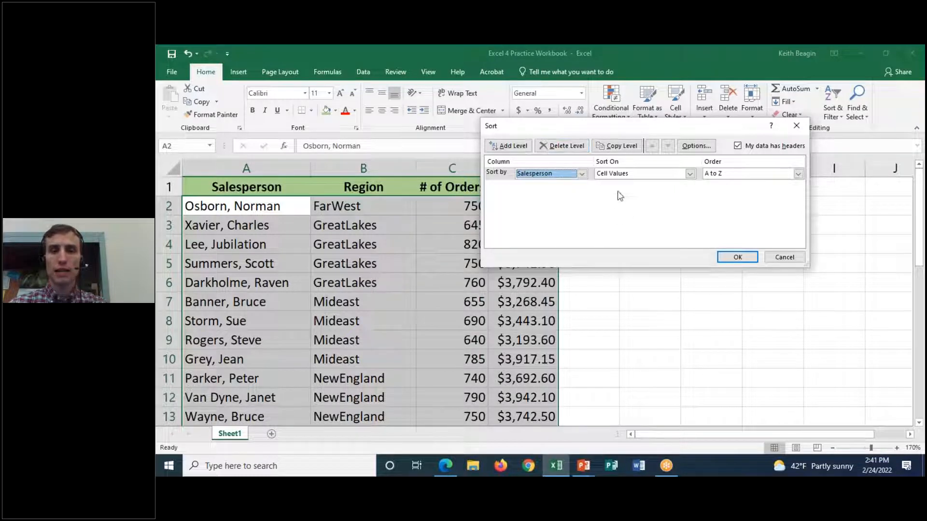
Keep the sort on Cell Values in A to Z order and apply it to the sales data
left_click(690, 175)
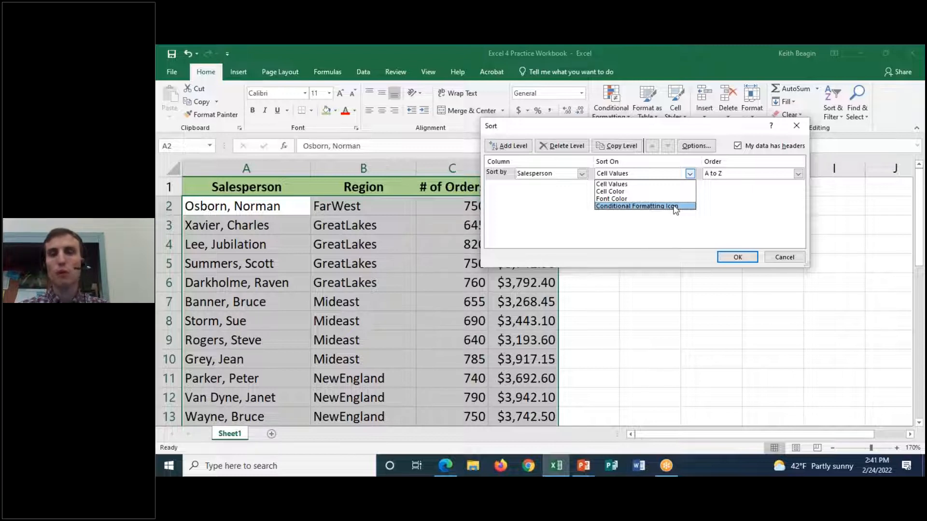
left_click(636, 186)
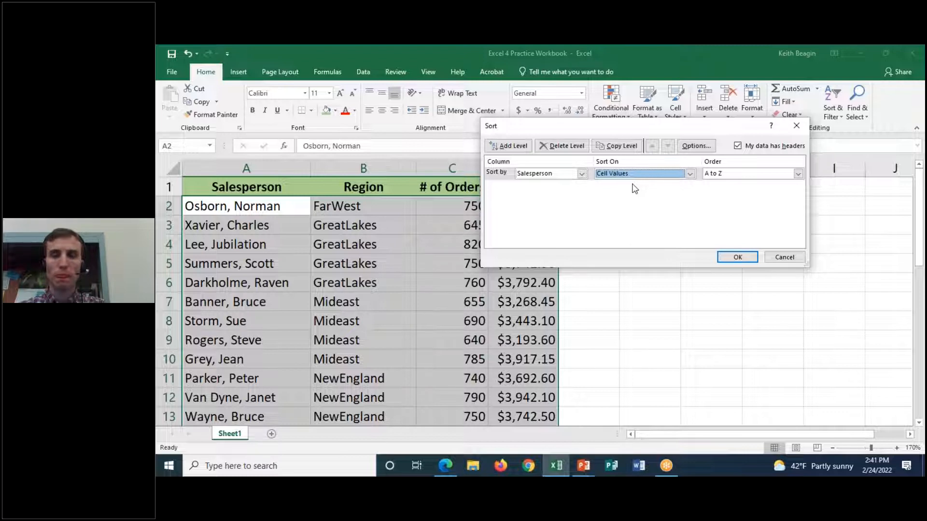
left_click(798, 174)
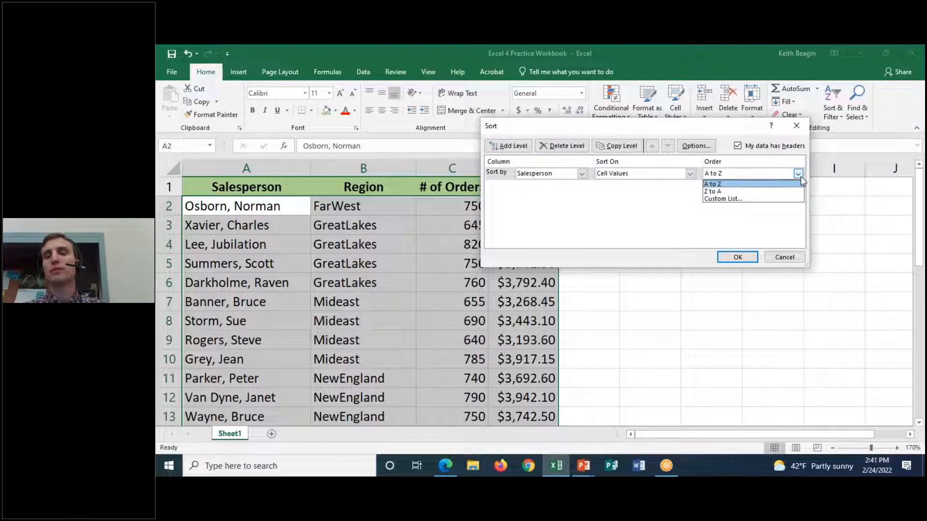
left_click(798, 174)
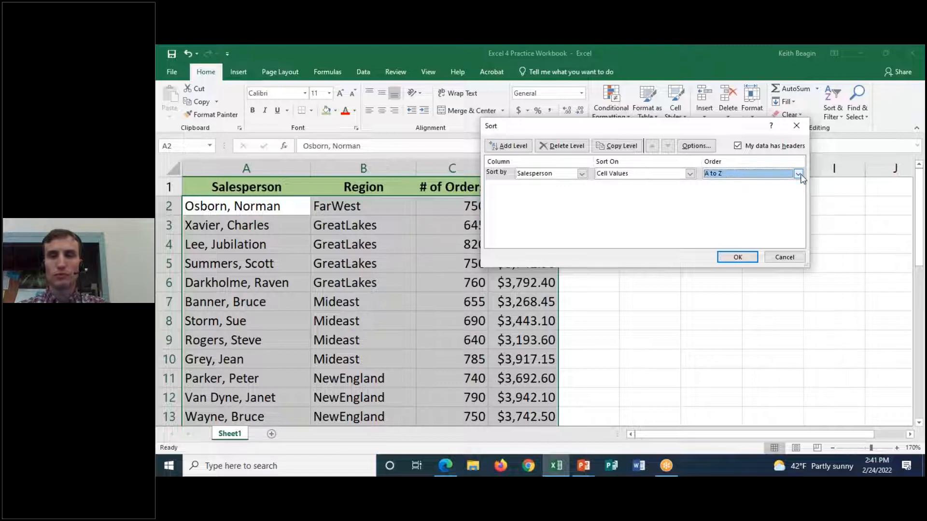
left_click(729, 260)
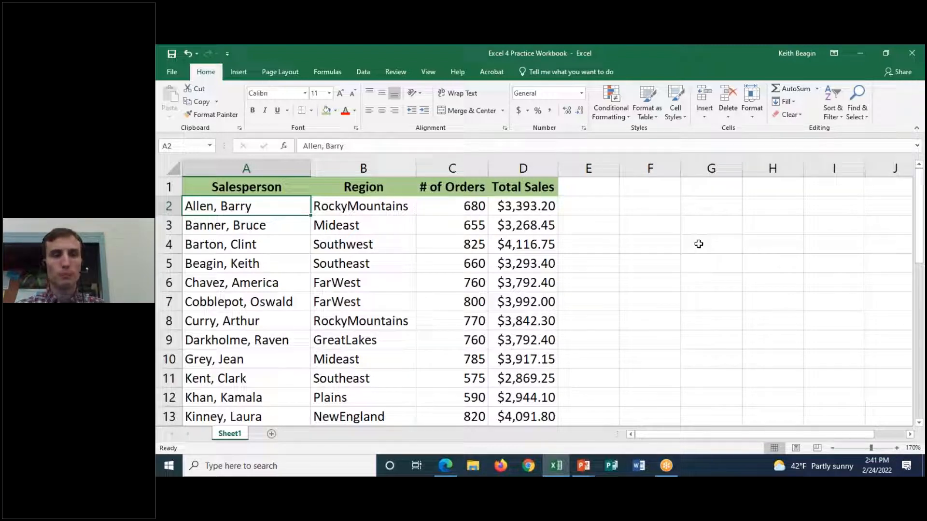
Check in the sorted rows whether each salesperson's region, orders and total sales moved together
left_click(215, 226)
left_click(231, 200)
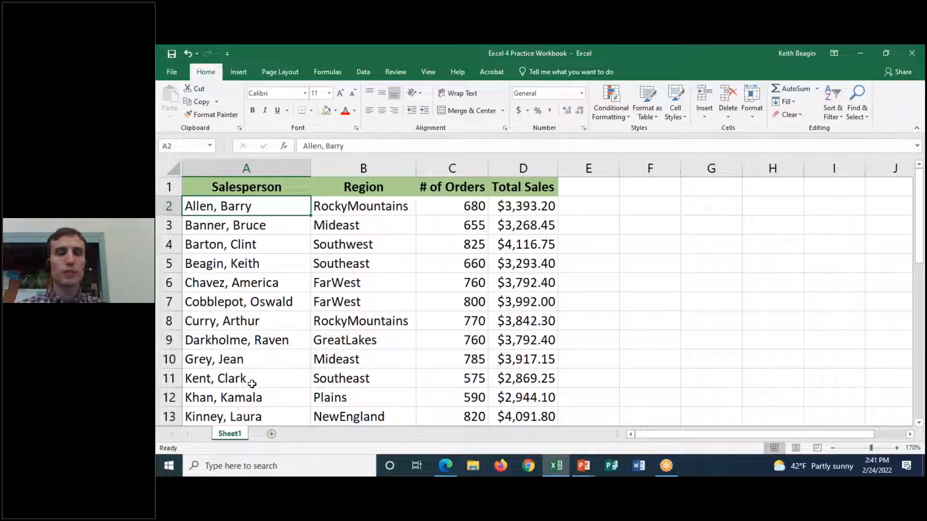
left_click_drag(283, 202, 550, 212)
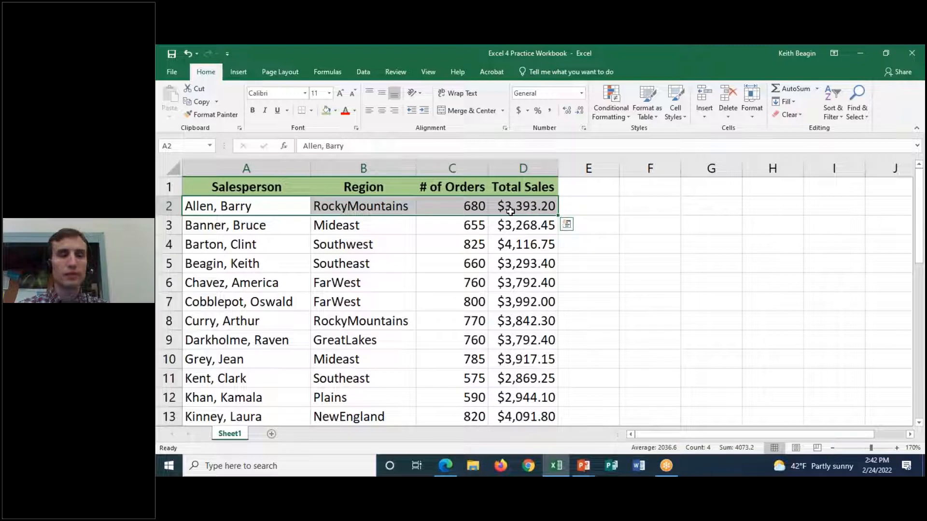
mouse_move(249, 222)
left_mouse_down()
mouse_move(527, 225)
mouse_move(259, 226)
left_mouse_up()
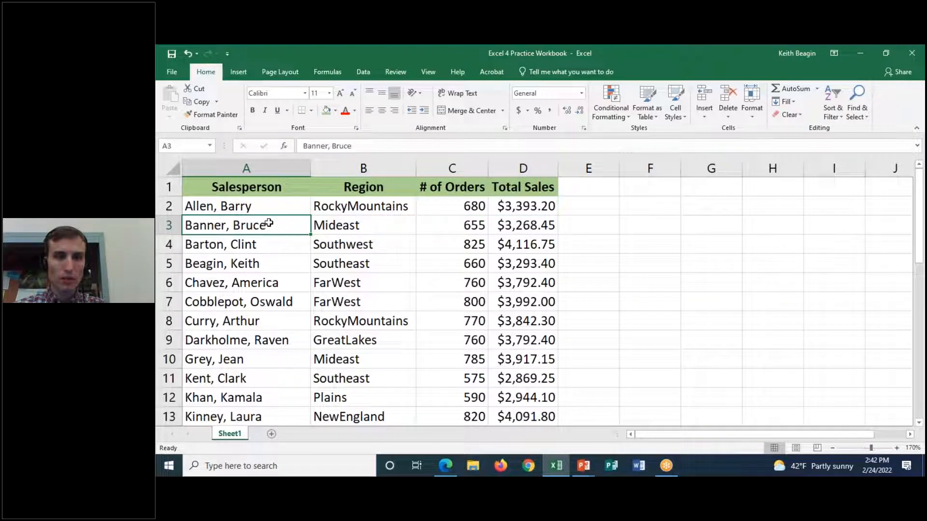
left_click(279, 205)
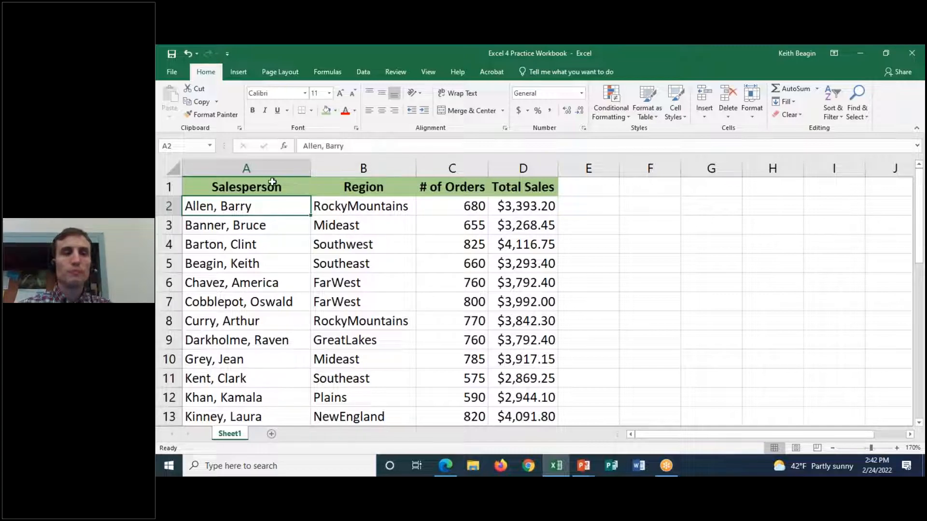
Try to sort only the Salesperson range A1:A33 from A to Z, cancel the sort and clear the selection
left_click_drag(279, 186, 279, 378)
left_click(833, 115)
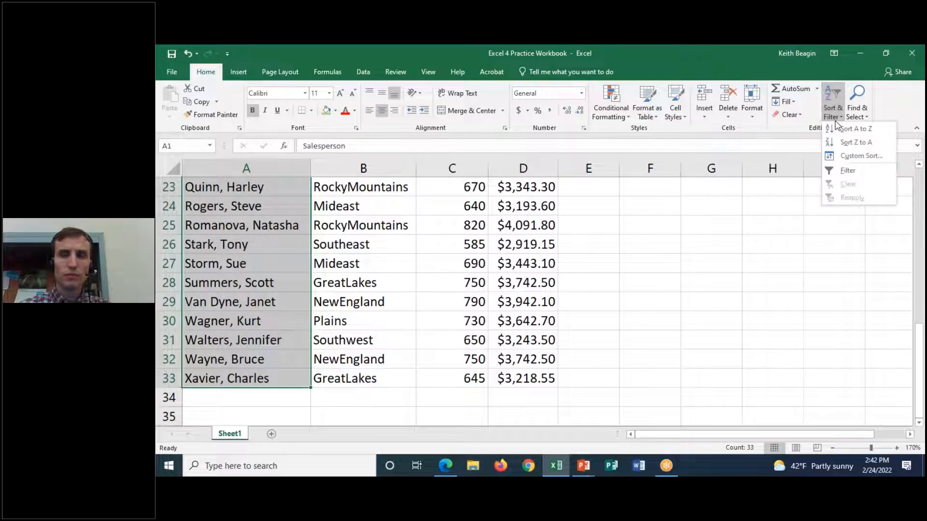
left_click(842, 128)
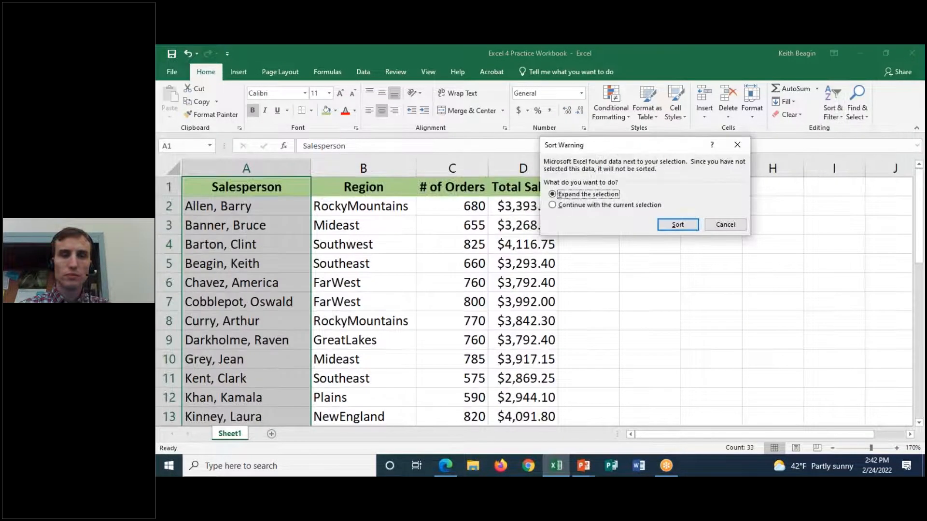
left_click(724, 225)
left_click(279, 225)
left_click(271, 201)
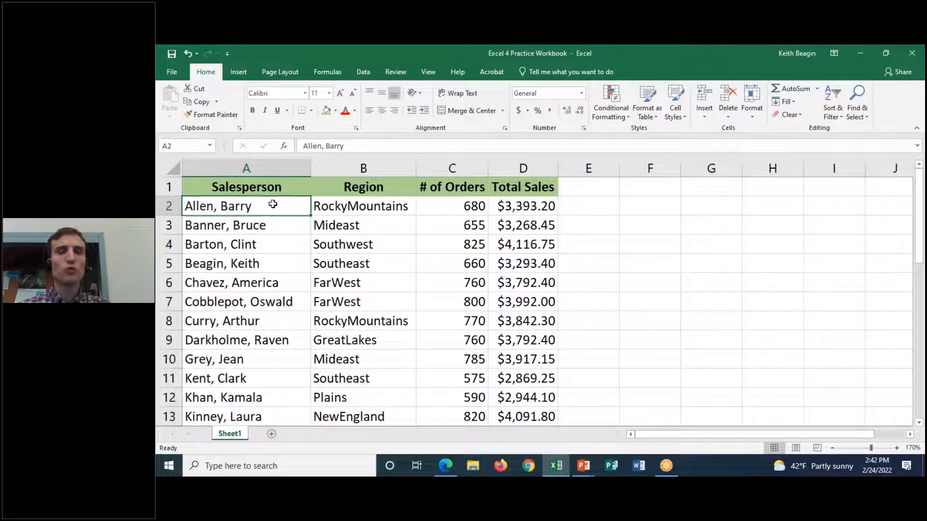
left_click(275, 185)
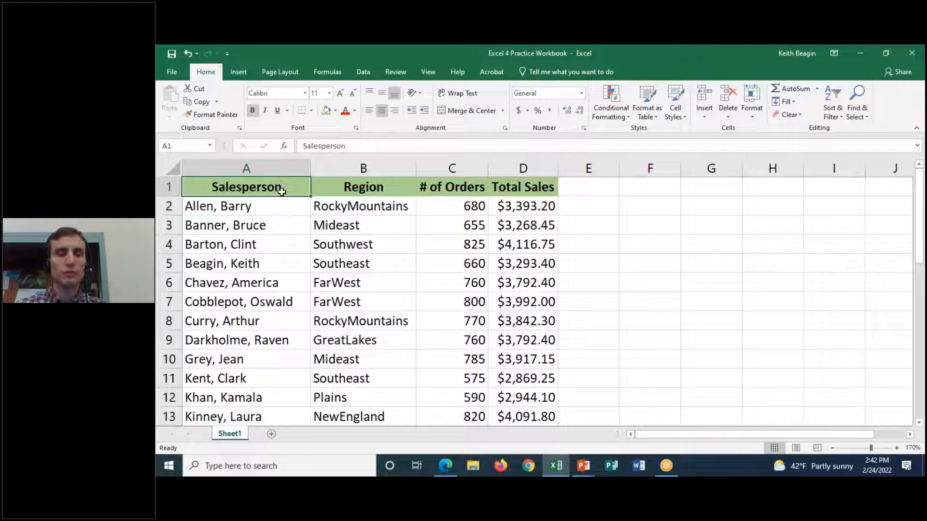
left_click_drag(276, 186, 248, 244)
left_click(248, 244)
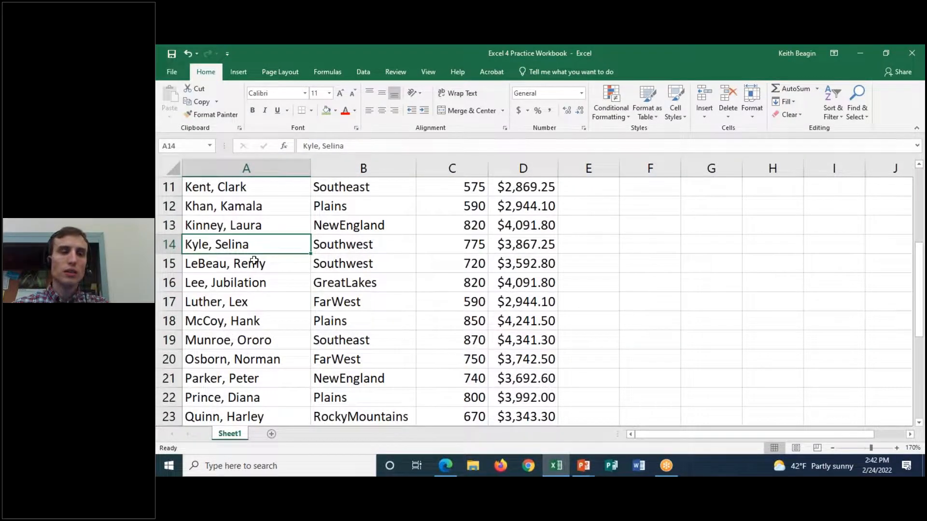
scroll(285, 233, "up", 4)
left_click_drag(245, 186, 285, 283)
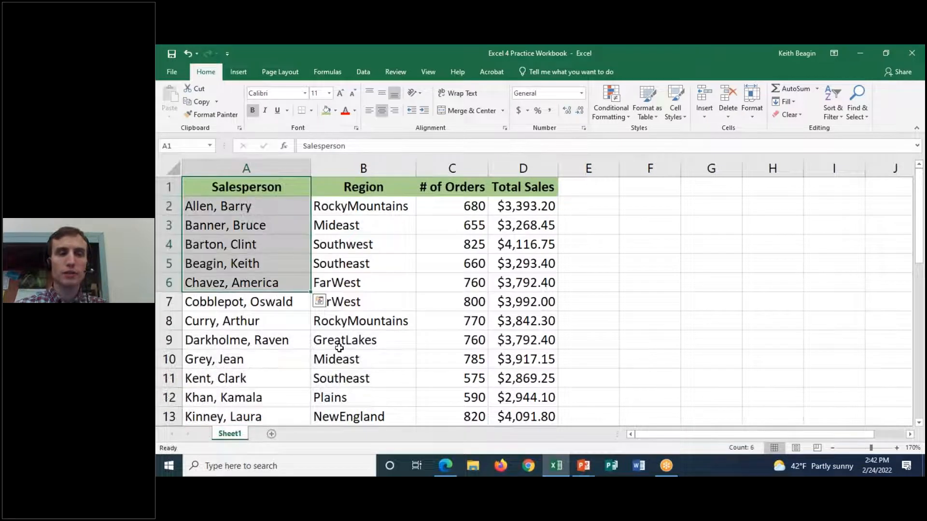
left_click(275, 228)
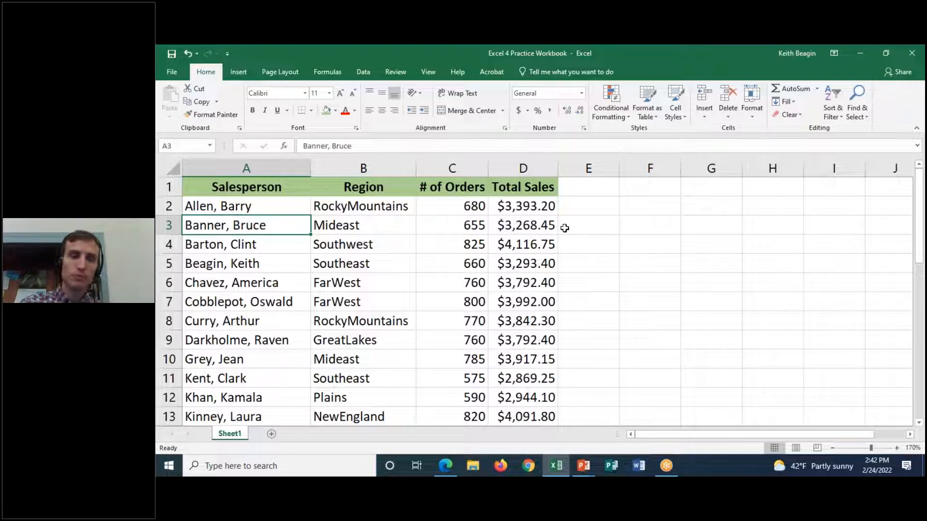
Try to sort only cells A1:A5 of the Salesperson column from A to Z and cancel the sort
left_click(258, 191)
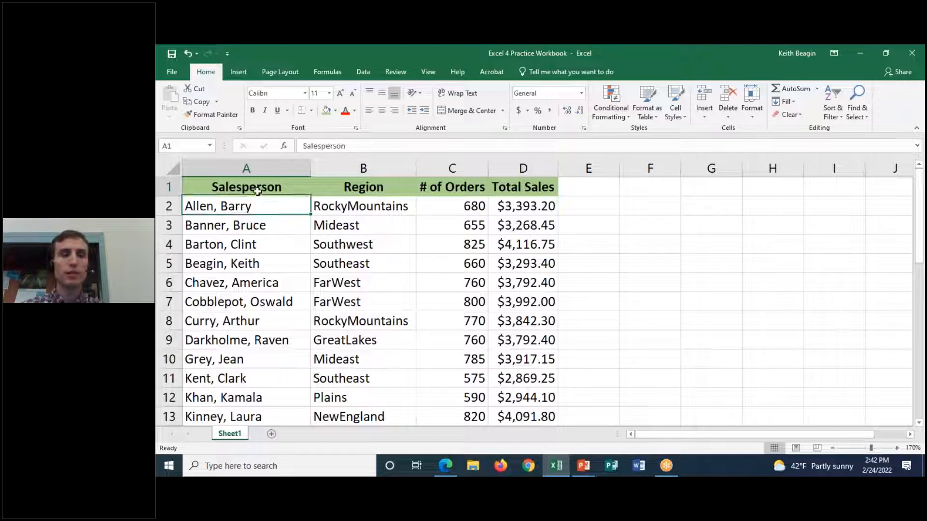
left_click_drag(258, 191, 254, 265)
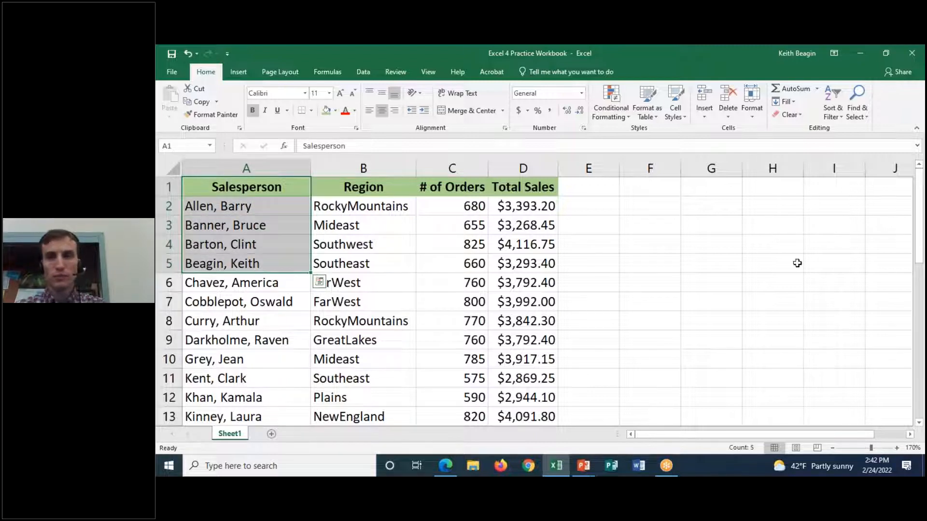
left_click(832, 112)
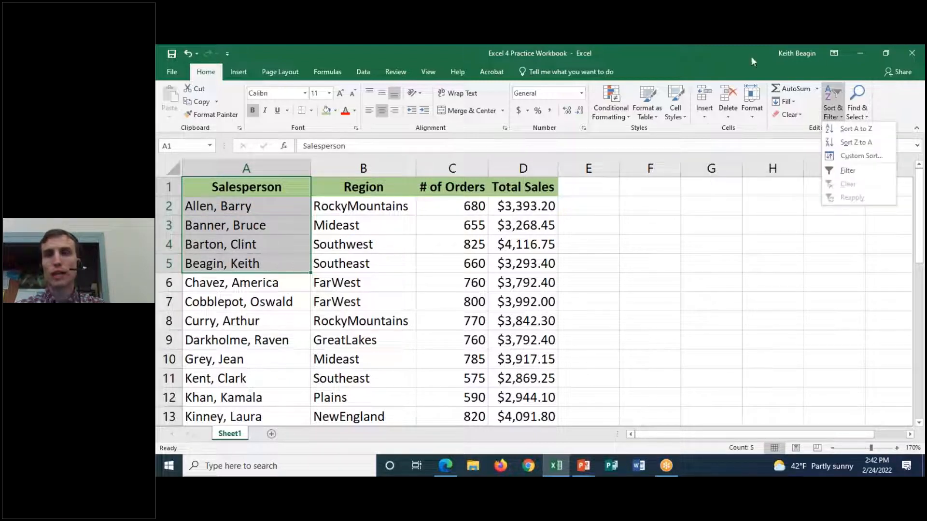
left_click(855, 128)
left_click_drag(617, 150, 537, 195)
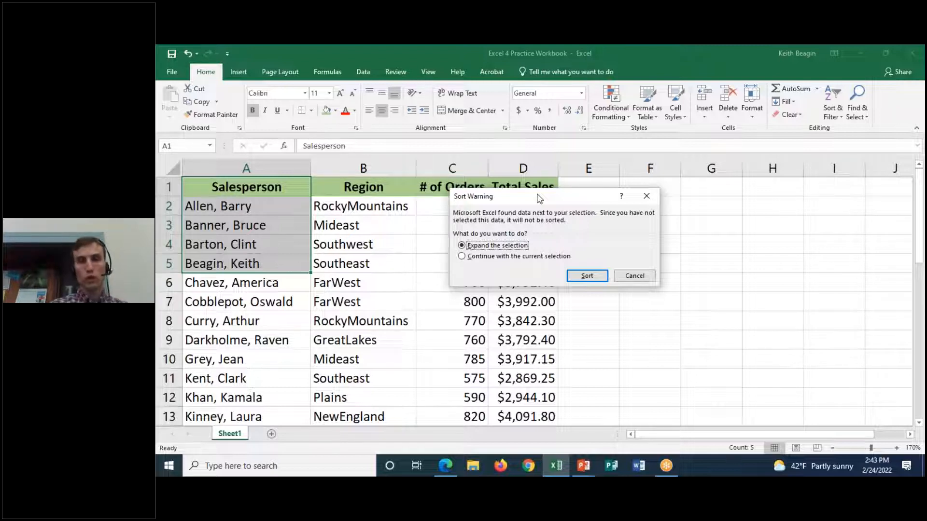
left_click(644, 279)
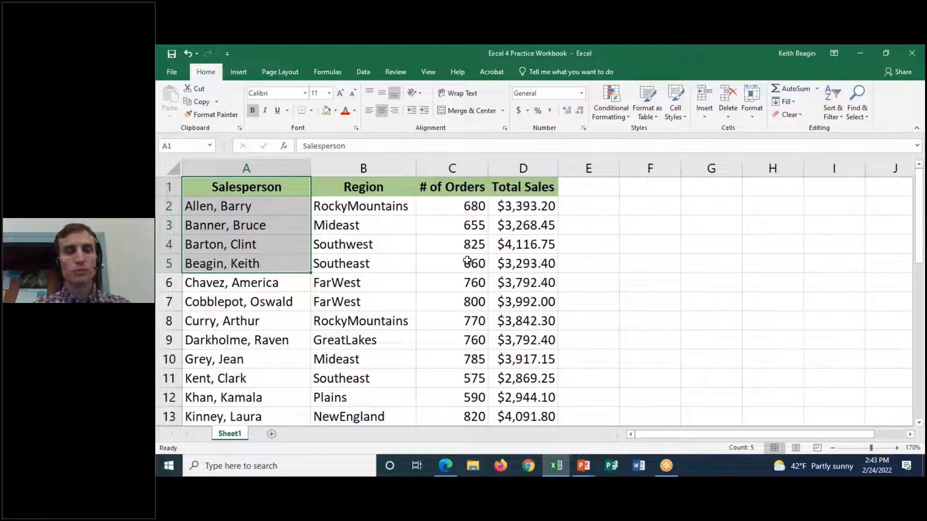
Start a custom sort of the sales data and set Region as the first column to sort by
left_click(270, 229)
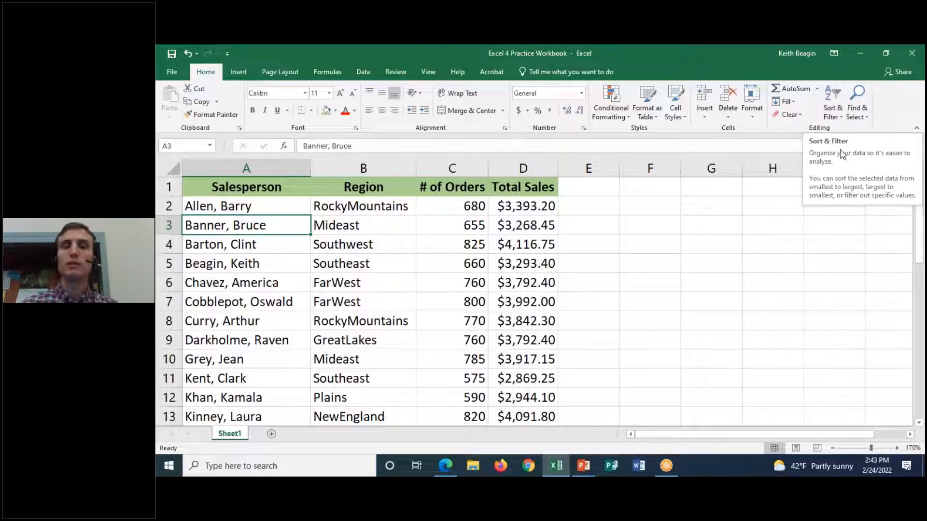
left_click(846, 115)
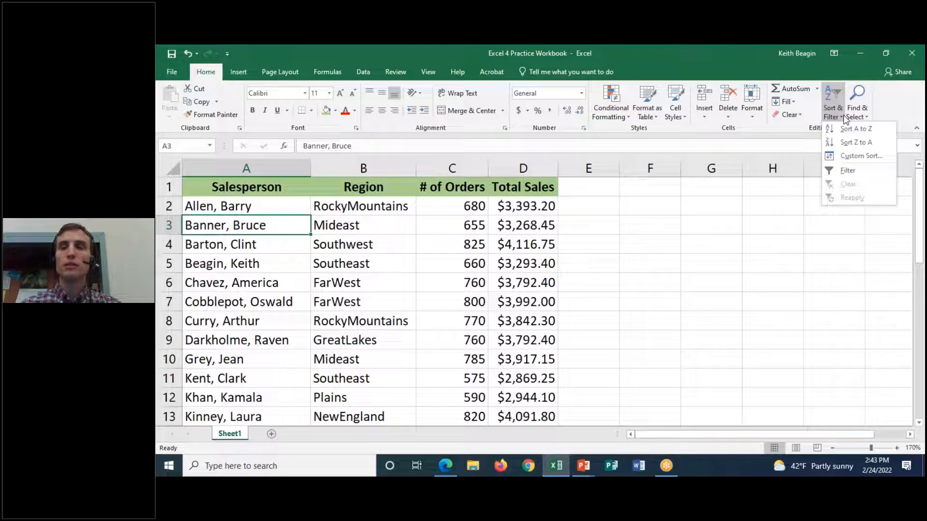
left_click(862, 156)
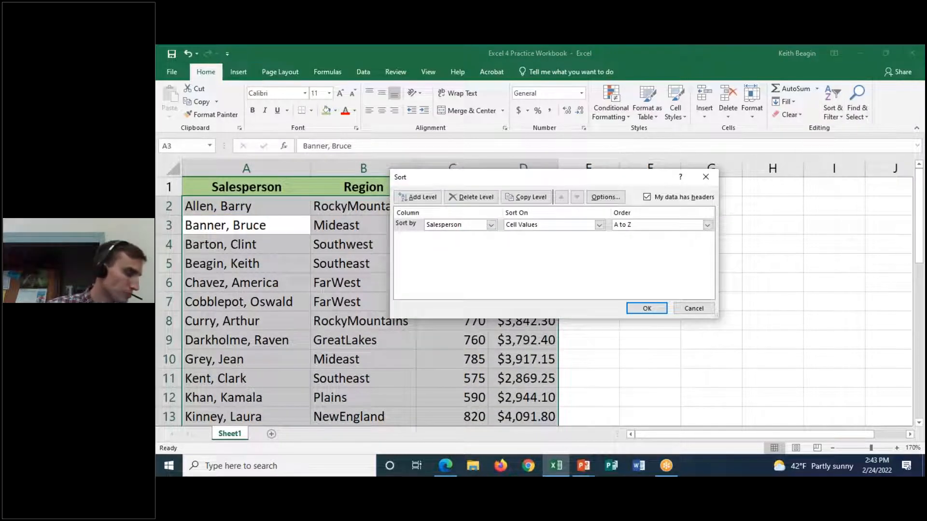
left_click(728, 56)
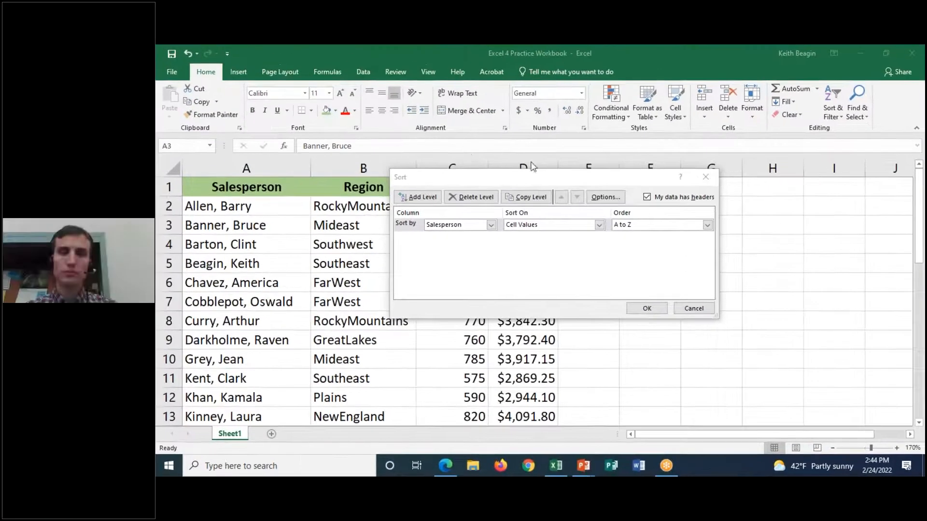
left_click(542, 179)
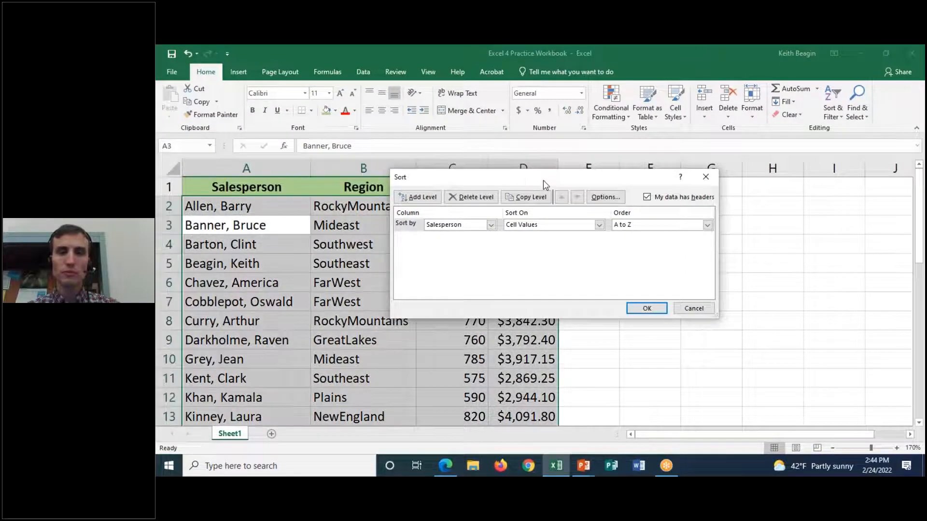
left_click_drag(580, 178, 688, 155)
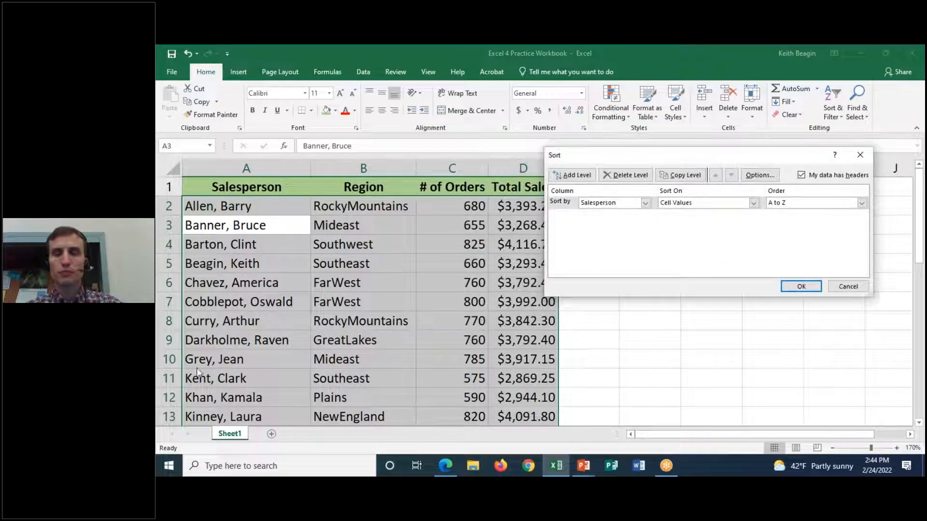
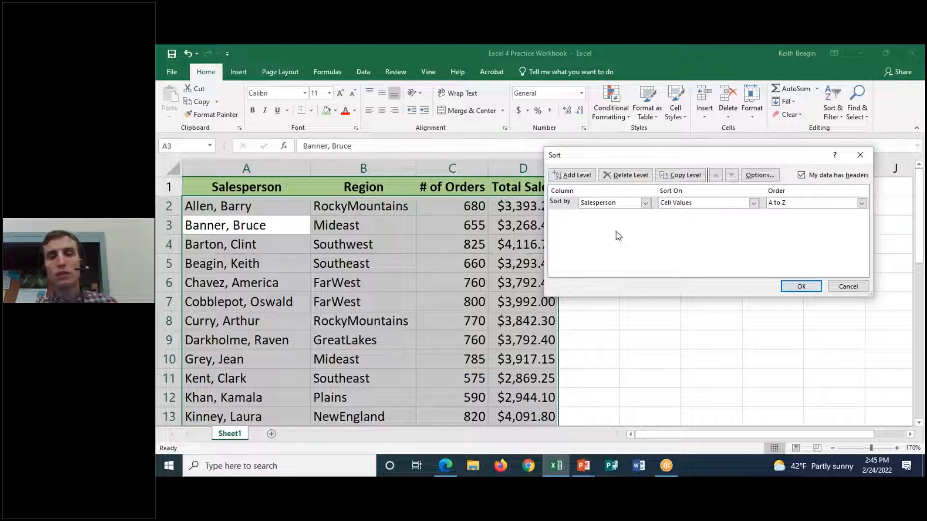
left_click(645, 204)
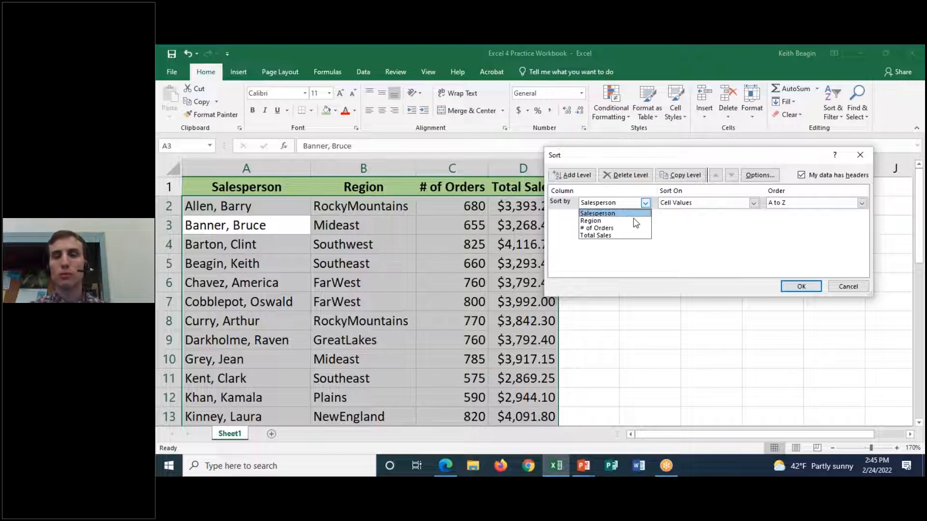
left_click(634, 218)
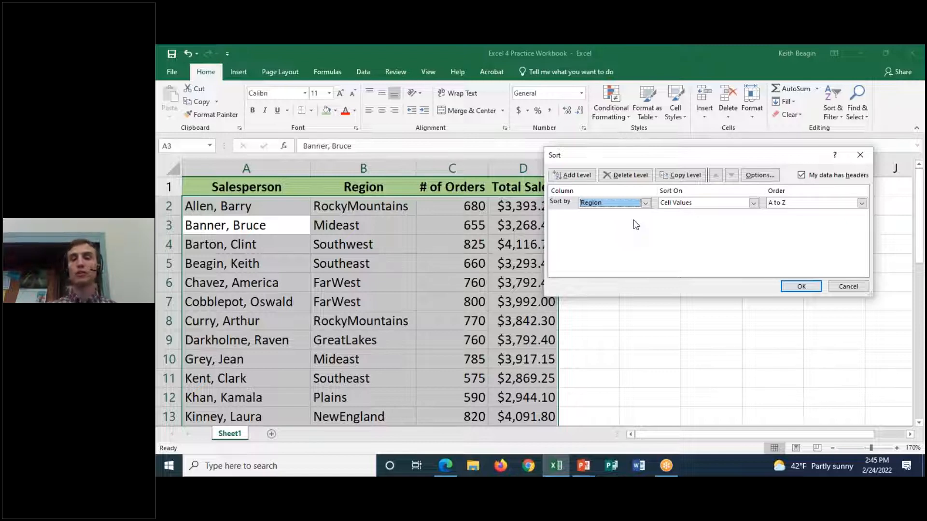
Add a second sort level by Salesperson and apply the two-level sort to the sales data
left_click(574, 176)
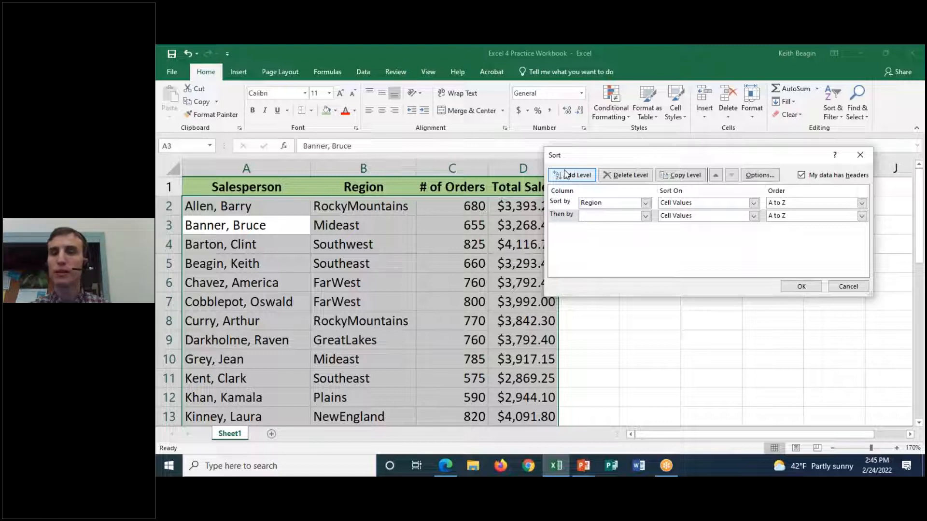
left_click(645, 216)
left_click(613, 225)
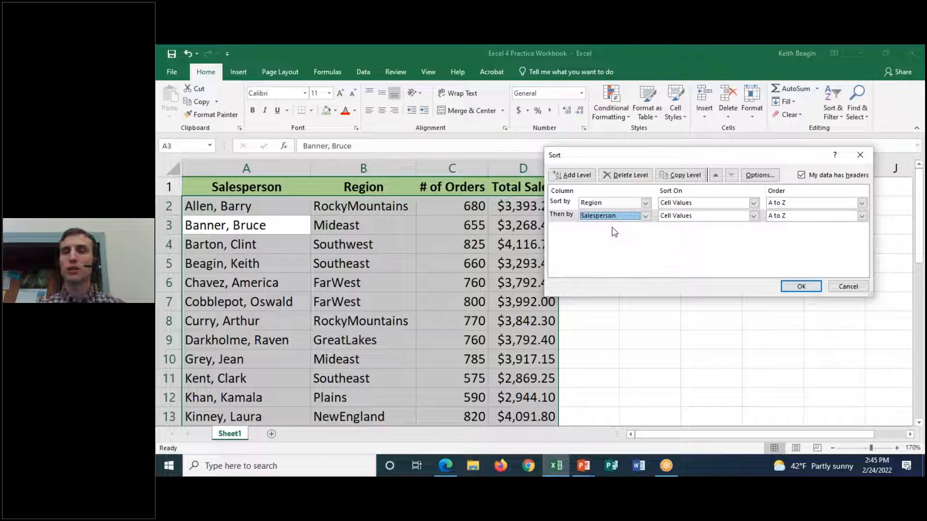
left_click(801, 286)
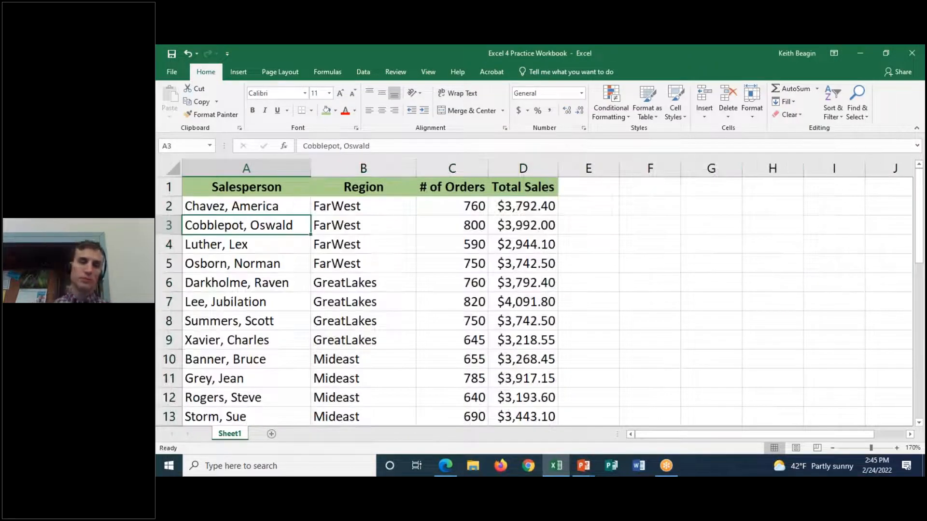
Mark the FarWest and GreatLakes groups and their salespeople with red pen brackets and dividing lines, and erase the drawings
left_click(660, 50)
left_click(650, 77)
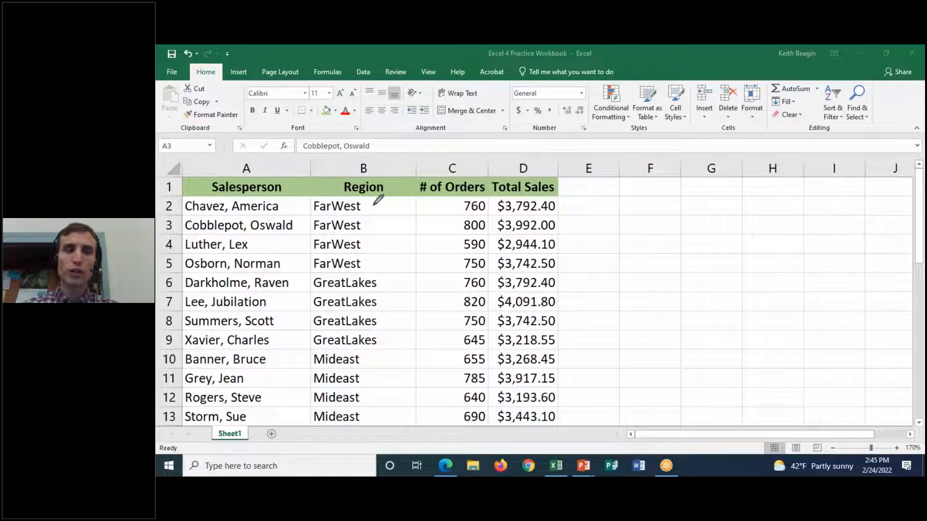
mouse_move(365, 207)
left_mouse_down()
mouse_move(381, 233)
mouse_move(383, 263)
mouse_move(369, 266)
left_mouse_up()
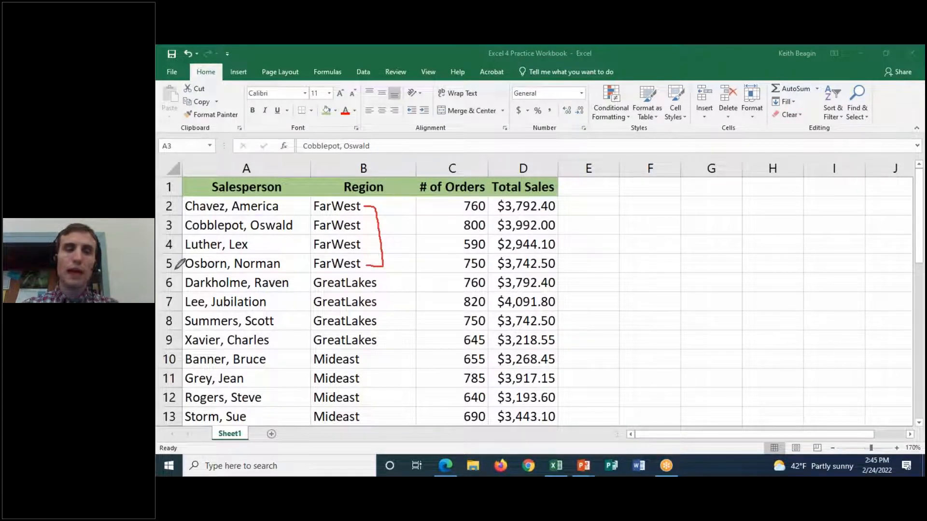
left_click_drag(165, 264, 557, 265)
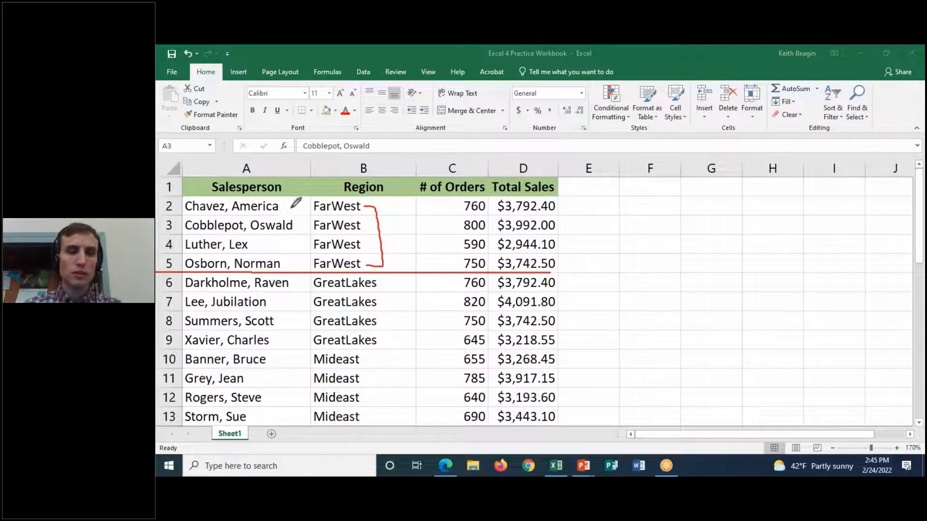
mouse_move(285, 206)
left_mouse_down()
mouse_move(300, 208)
mouse_move(307, 266)
mouse_move(288, 271)
left_mouse_up()
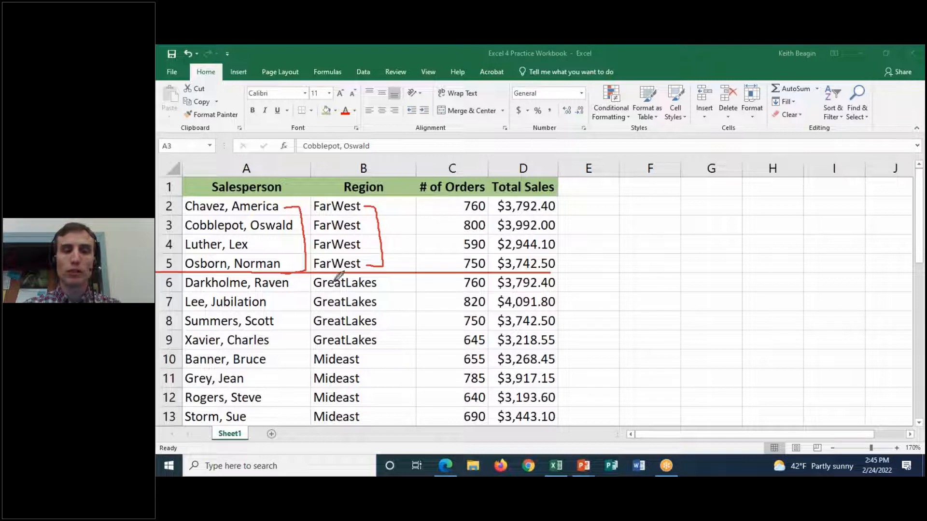
mouse_move(380, 283)
left_mouse_down()
mouse_move(398, 311)
mouse_move(401, 344)
mouse_move(386, 348)
left_mouse_up()
left_click_drag(160, 353, 615, 344)
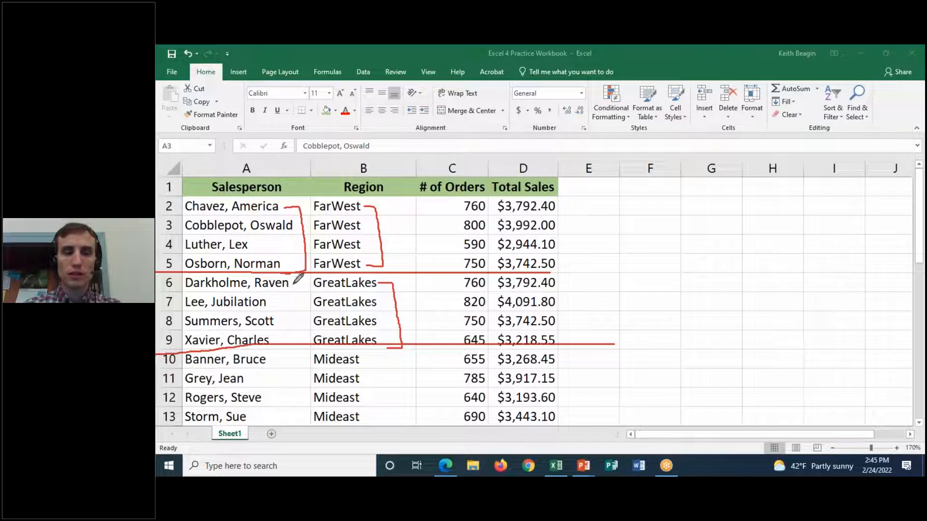
mouse_move(293, 284)
left_mouse_down()
mouse_move(305, 339)
mouse_move(273, 340)
left_mouse_up()
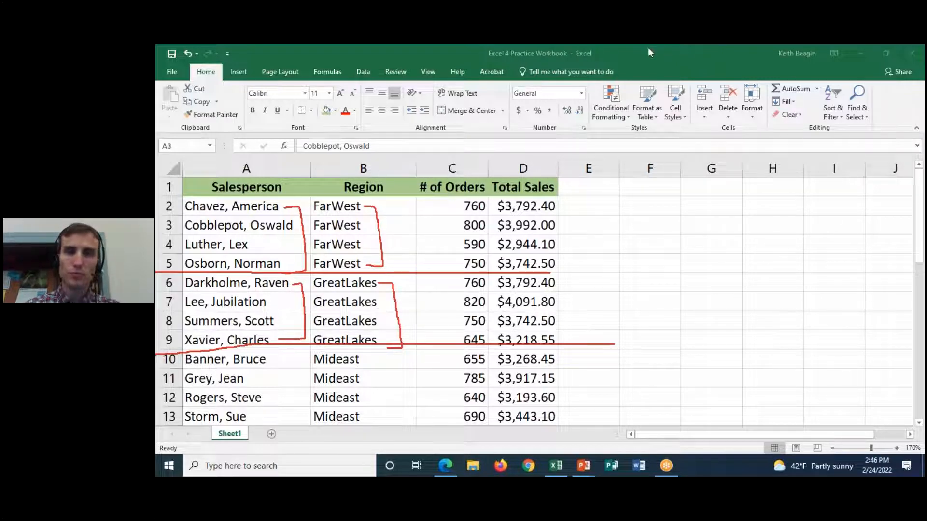
left_click(639, 129)
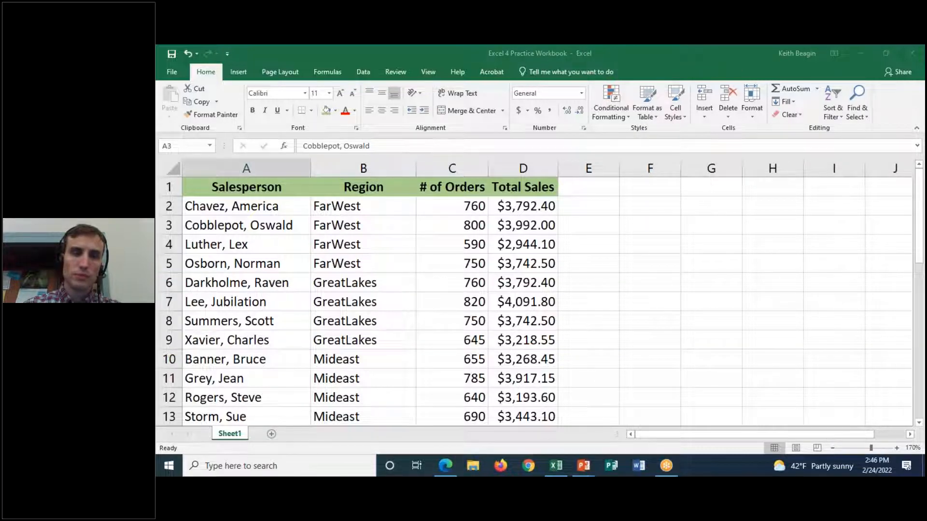
Start another custom sort of the sales data and turn off the option that the data has headers
left_click(341, 208)
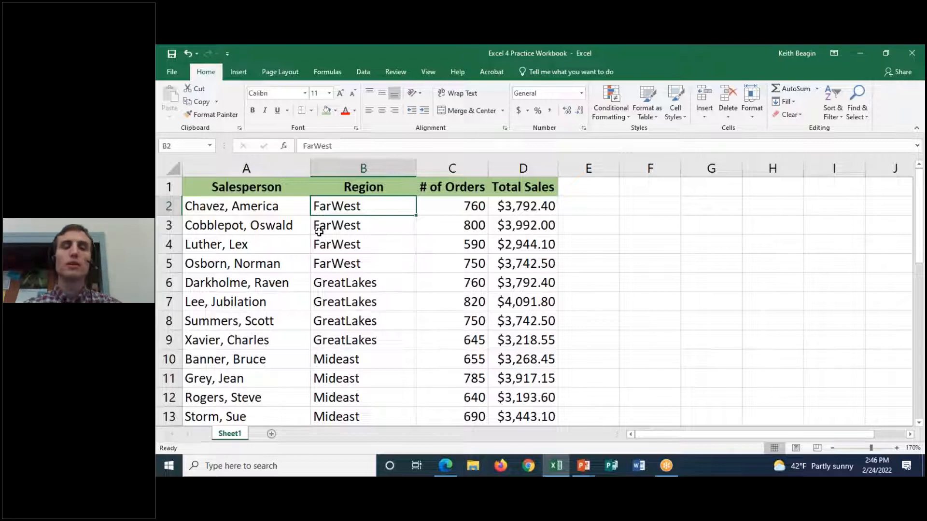
left_click(855, 104)
left_click(843, 158)
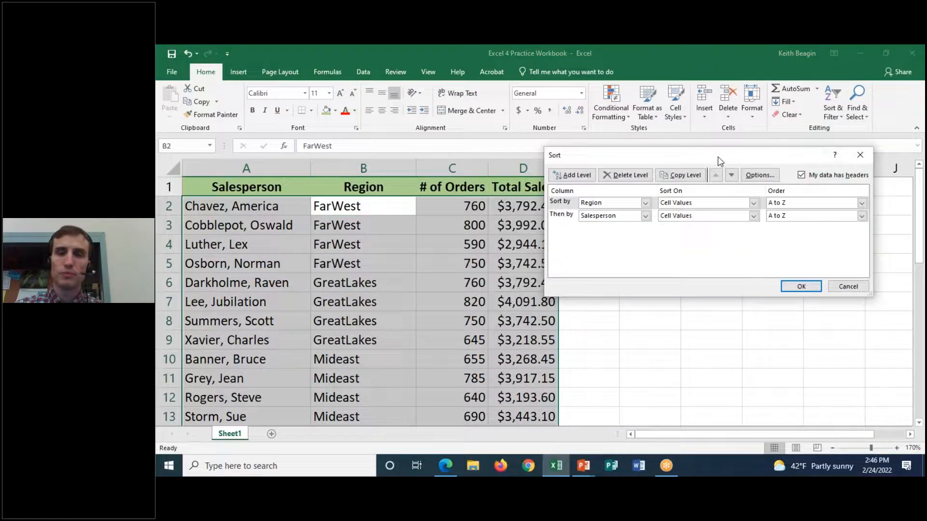
left_click_drag(719, 159, 675, 159)
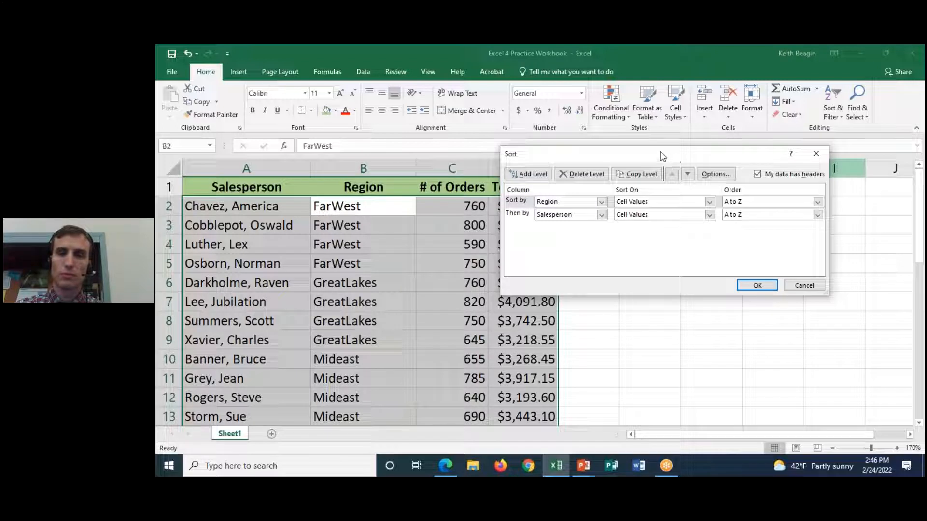
left_click(756, 174)
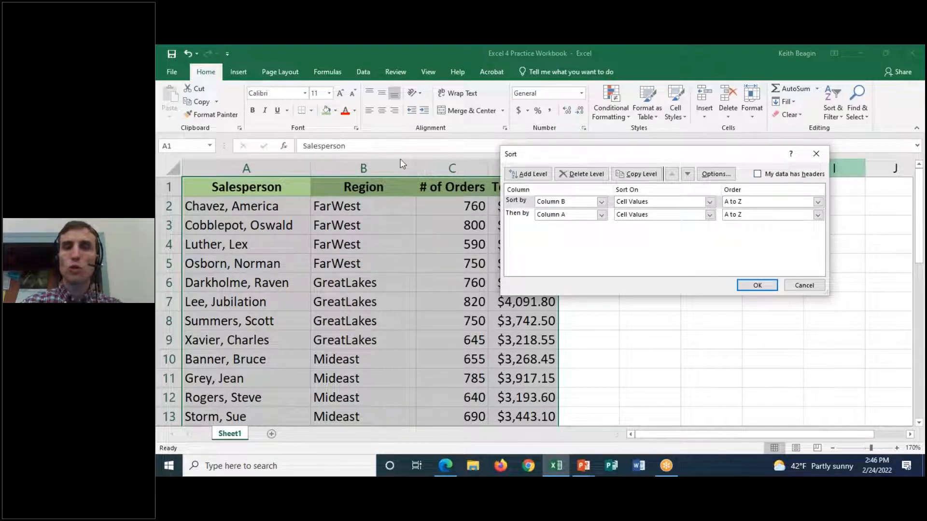
Circle the Column B and Column A sort levels in the sort settings with the red annotation pen
left_click(654, 50)
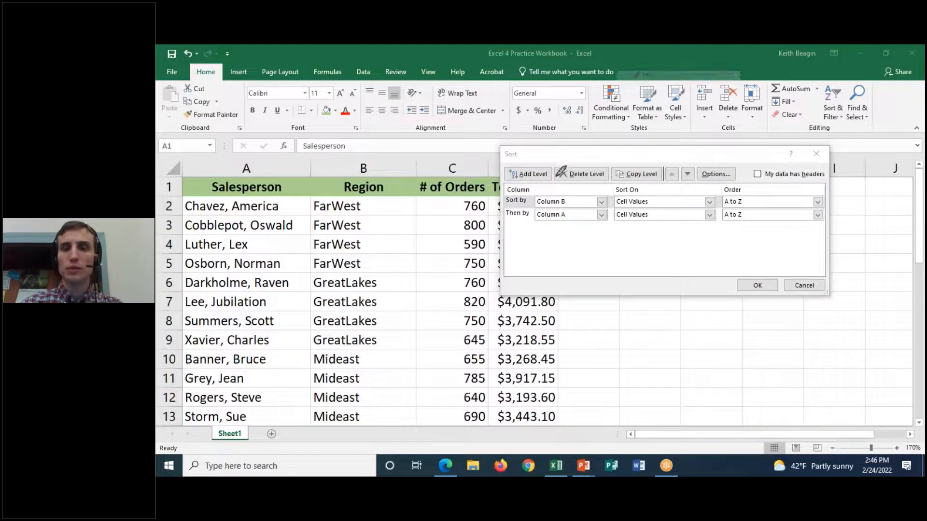
mouse_move(569, 190)
left_mouse_down()
mouse_move(498, 200)
mouse_move(604, 203)
mouse_move(574, 186)
left_mouse_up()
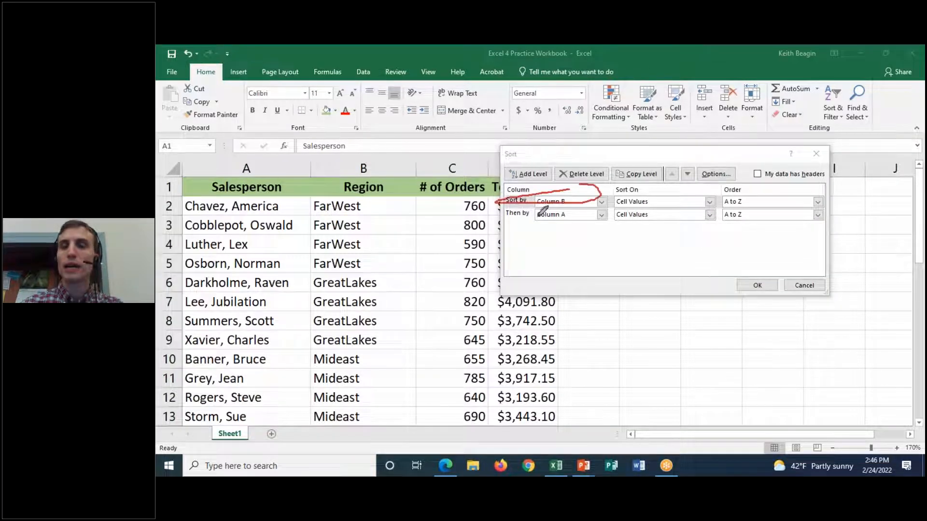
mouse_move(498, 205)
left_mouse_down()
mouse_move(582, 219)
mouse_move(545, 214)
left_mouse_up()
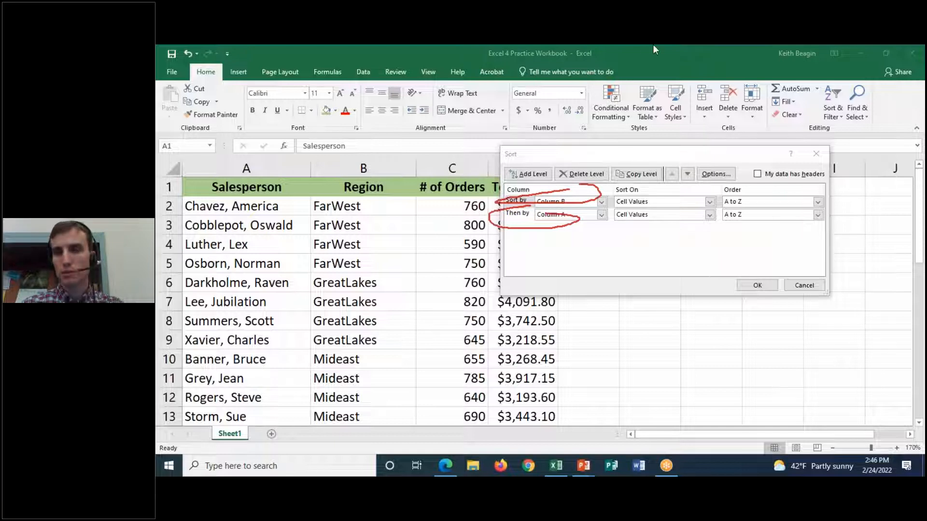
Erase the red pen circles and turn the option that the data has headers back on
left_click(659, 126)
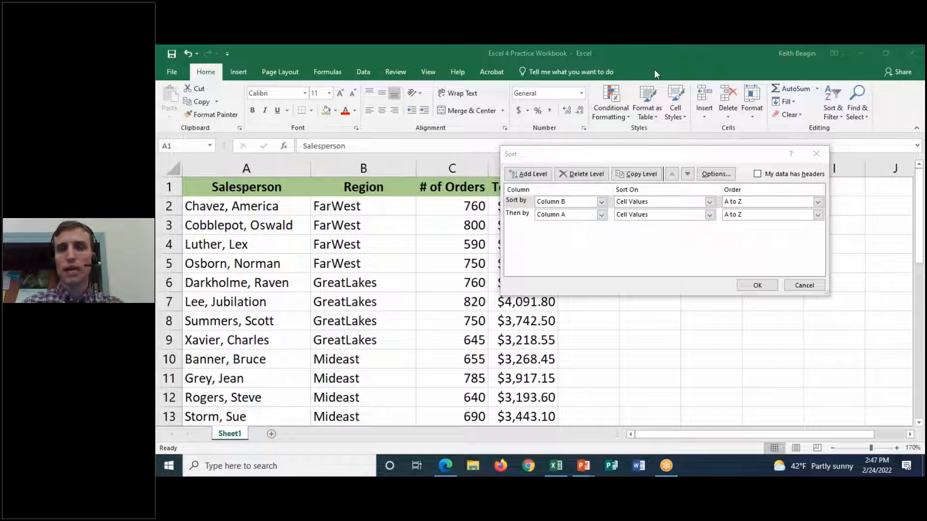
left_click(612, 152)
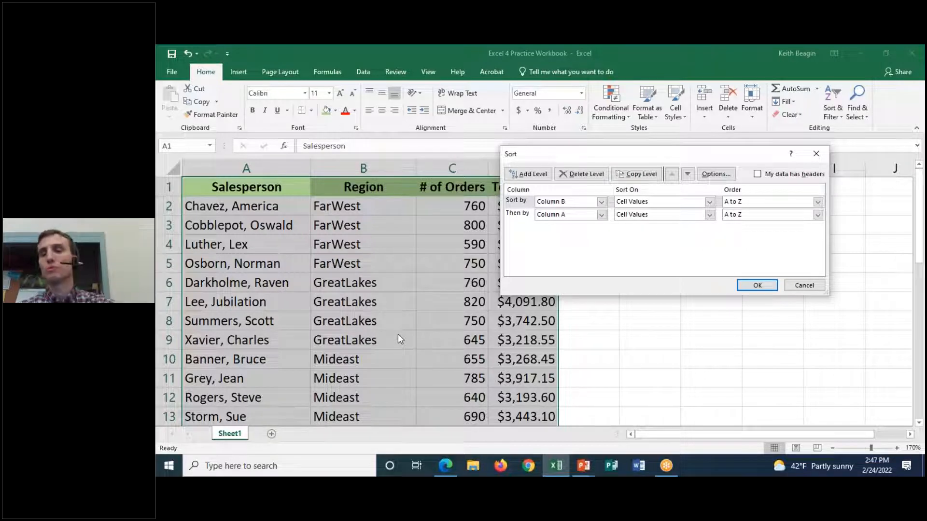
left_click(757, 175)
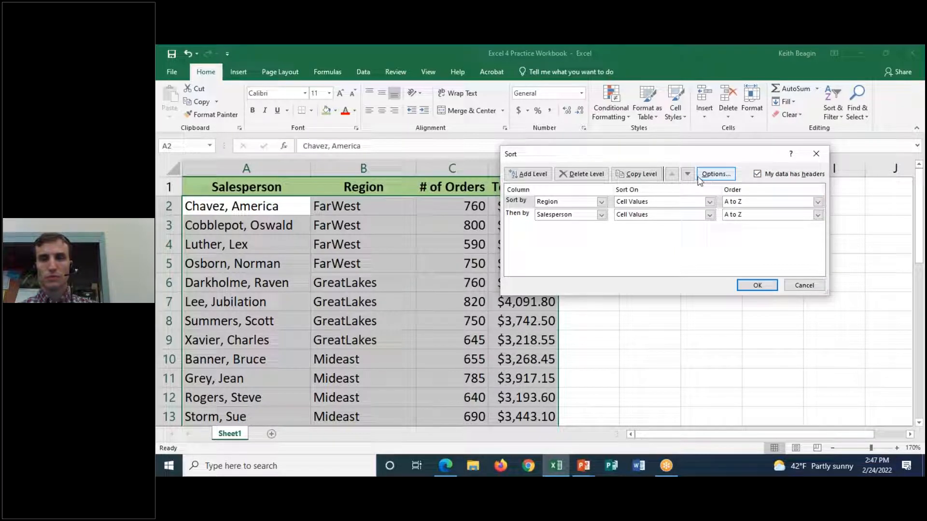
Change the sort orientation to left to right in the sort options
left_click(715, 174)
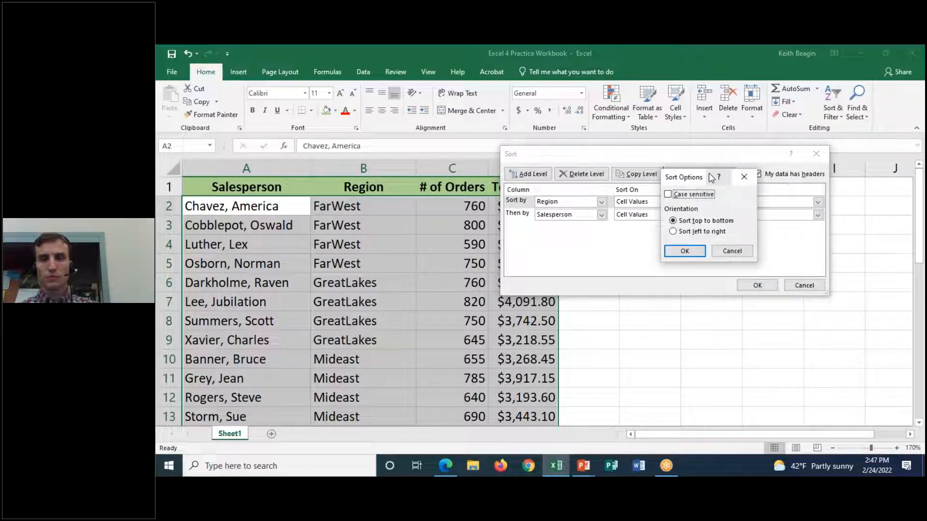
left_click(743, 177)
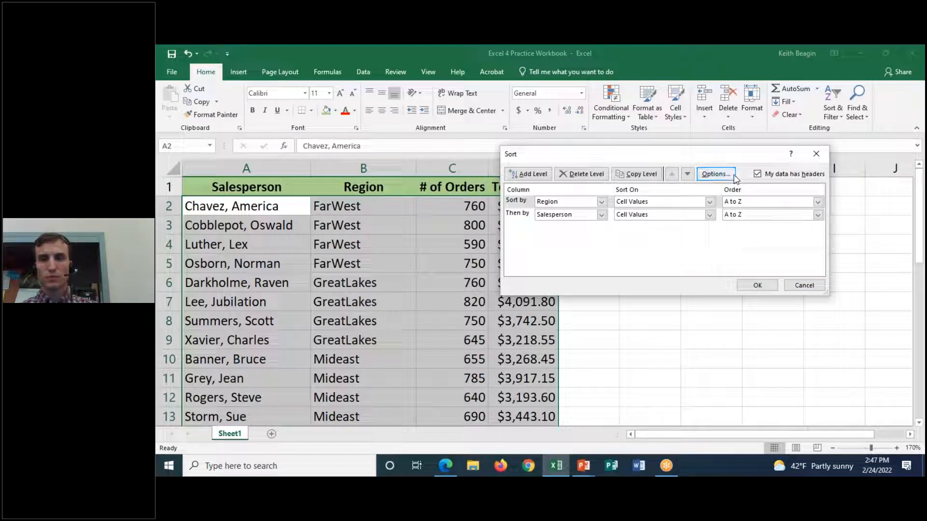
left_click(715, 174)
left_click(676, 234)
left_click(684, 250)
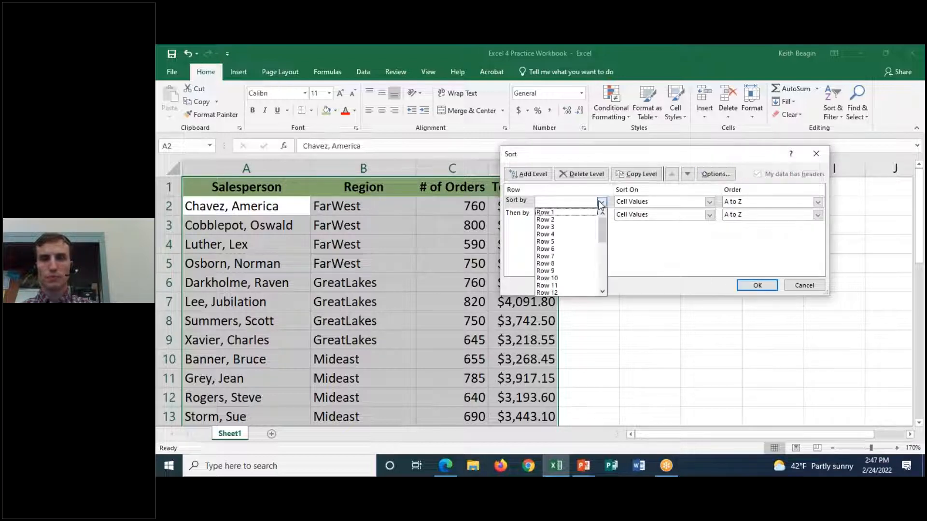
Set the sort orientation back to top to bottom and review the sort options
left_click(717, 175)
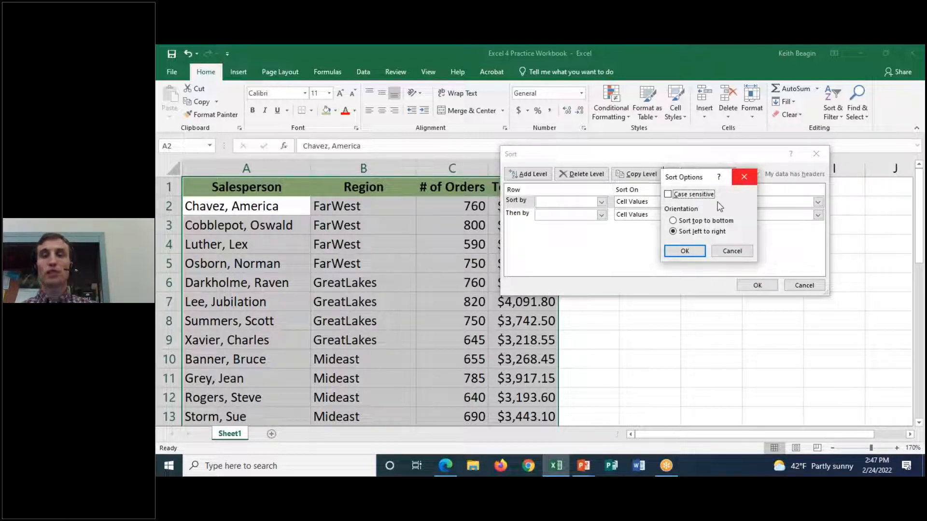
left_click(710, 221)
left_click(684, 250)
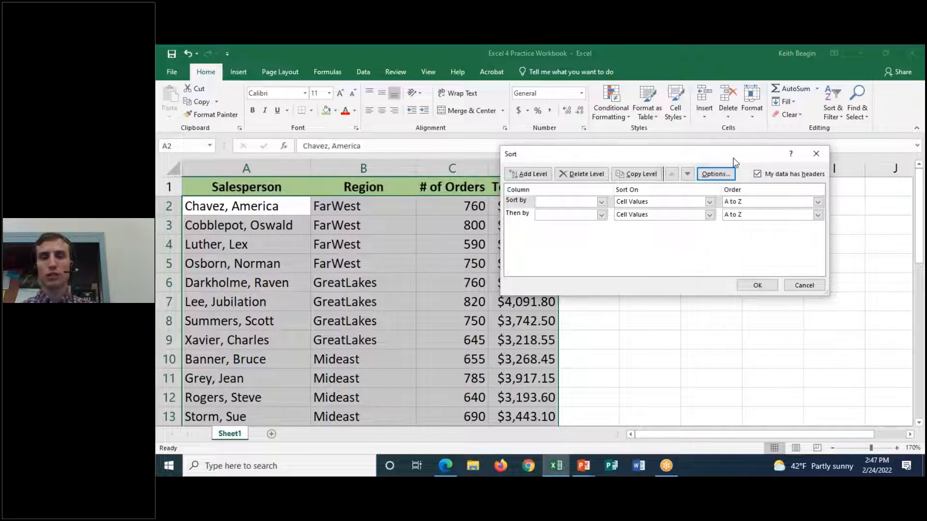
left_click(719, 175)
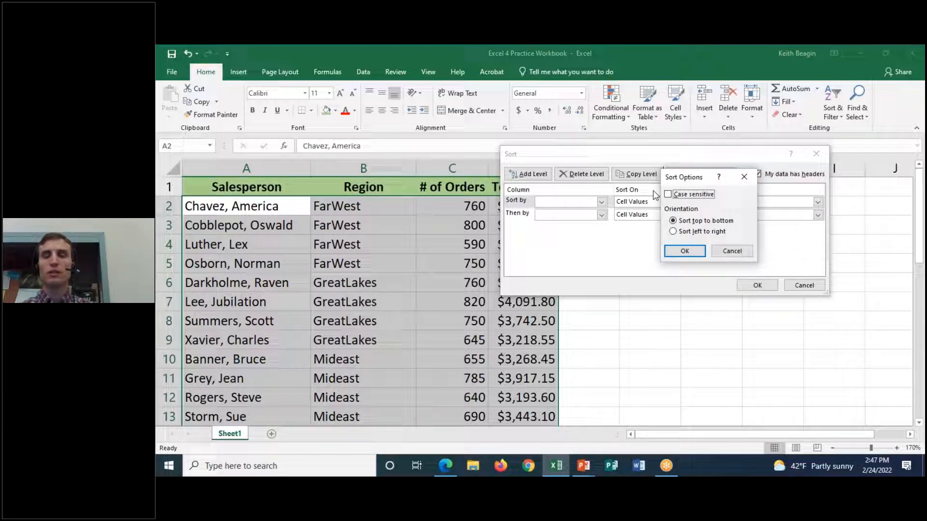
left_click(728, 254)
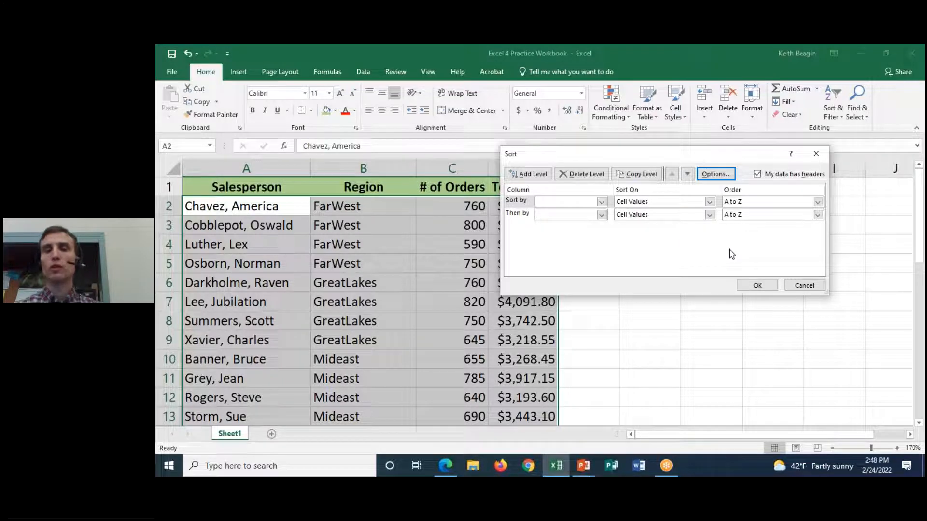
Choose Region as the first sort level and Salesperson as the second, both A to Z, and apply the sort
left_click(766, 287)
left_click(555, 286)
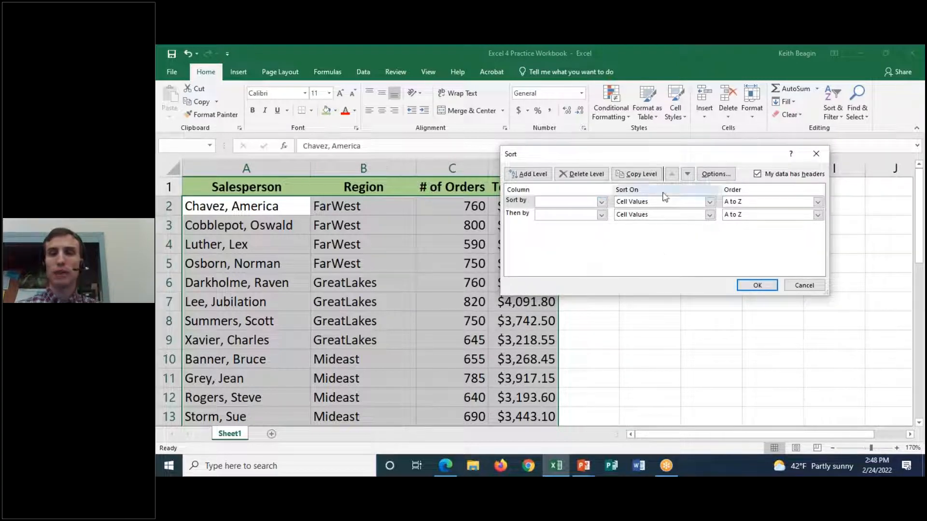
left_click(601, 202)
left_click(579, 217)
left_click(601, 214)
left_click(564, 225)
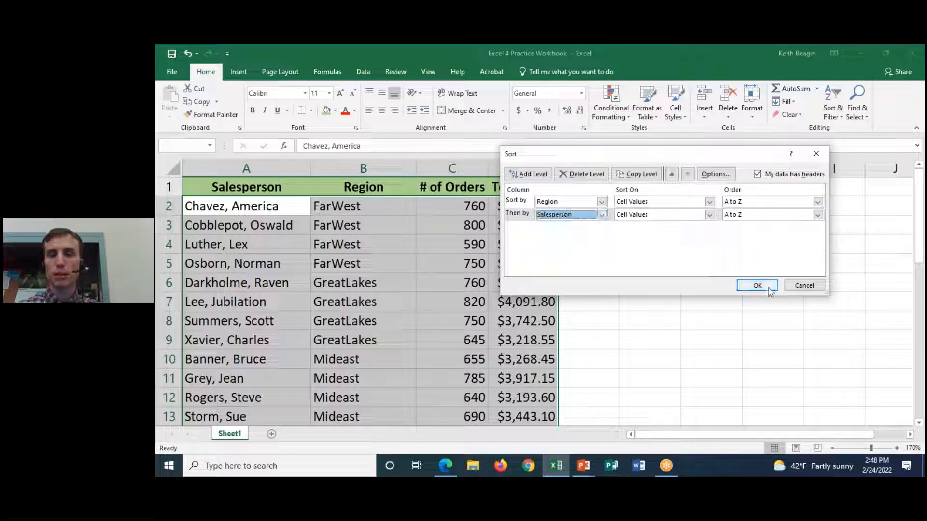
left_click(757, 285)
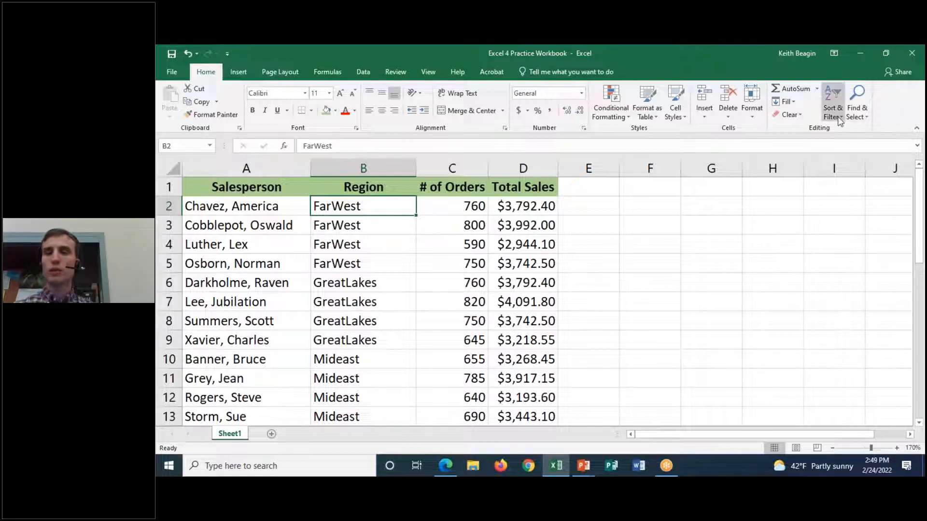
Reopen the custom sort and delete both the Region and Salesperson levels from the sort settings
left_click(833, 104)
left_click(844, 157)
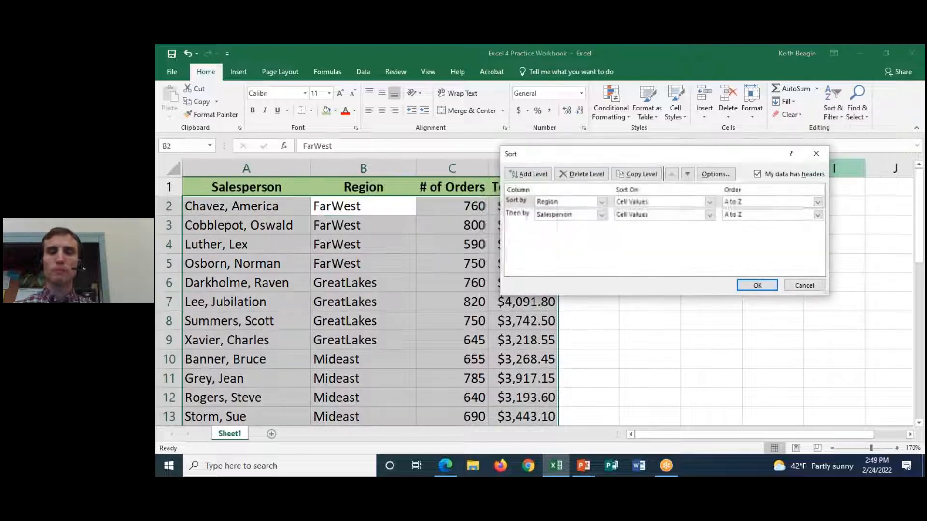
left_click(513, 213)
left_click(515, 201)
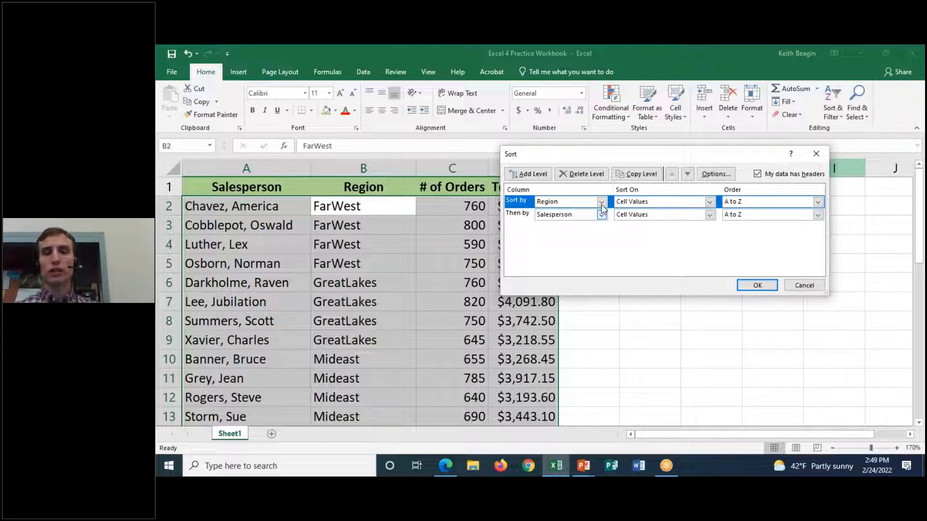
left_click(583, 178)
left_click(515, 201)
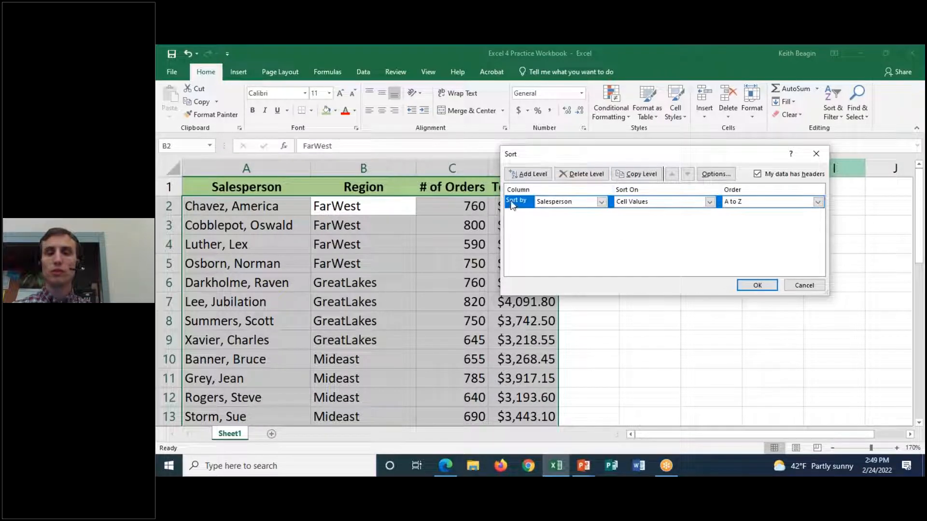
left_click(582, 173)
left_click(757, 286)
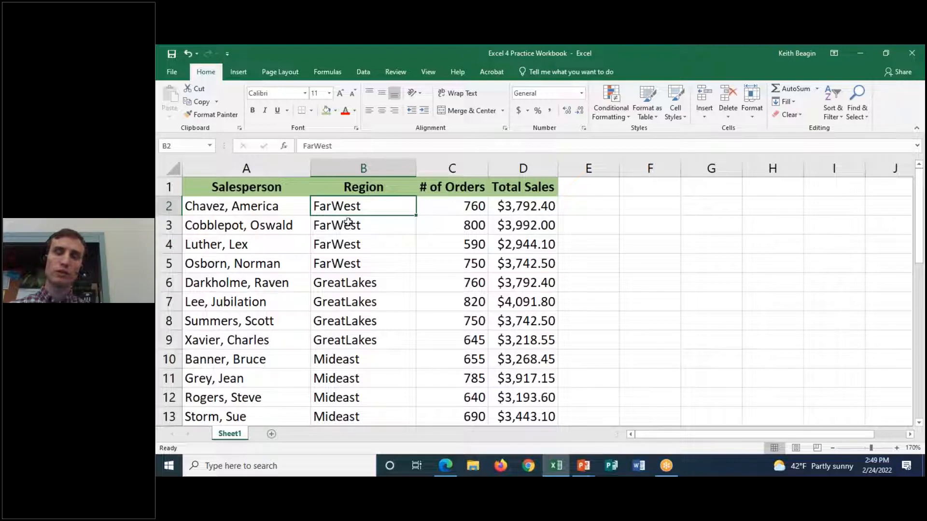
Select cell A3 within the sales data and turn on filtering for the header row
left_click(285, 211)
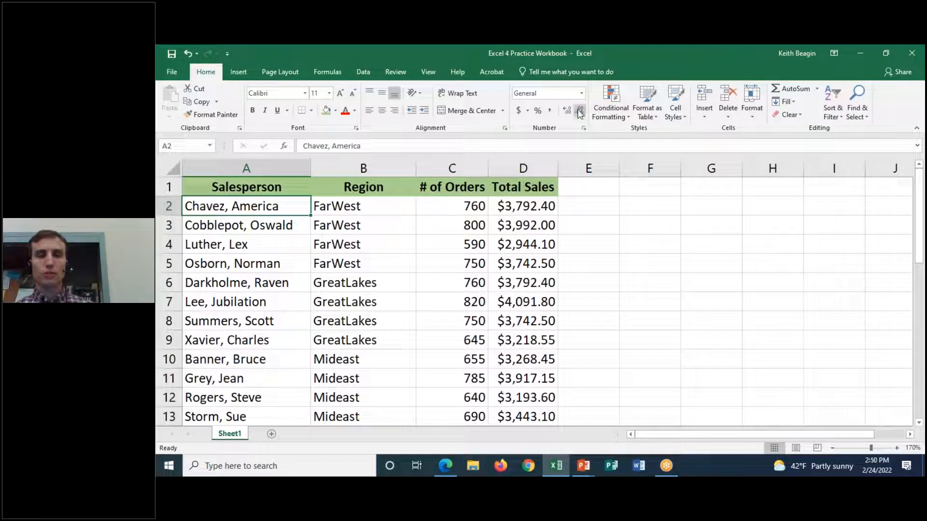
left_click(224, 227)
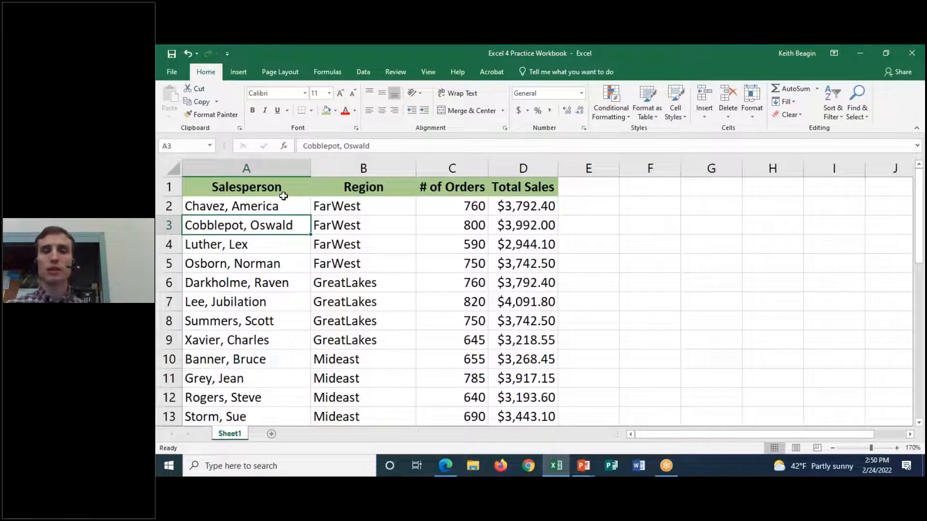
left_click(831, 116)
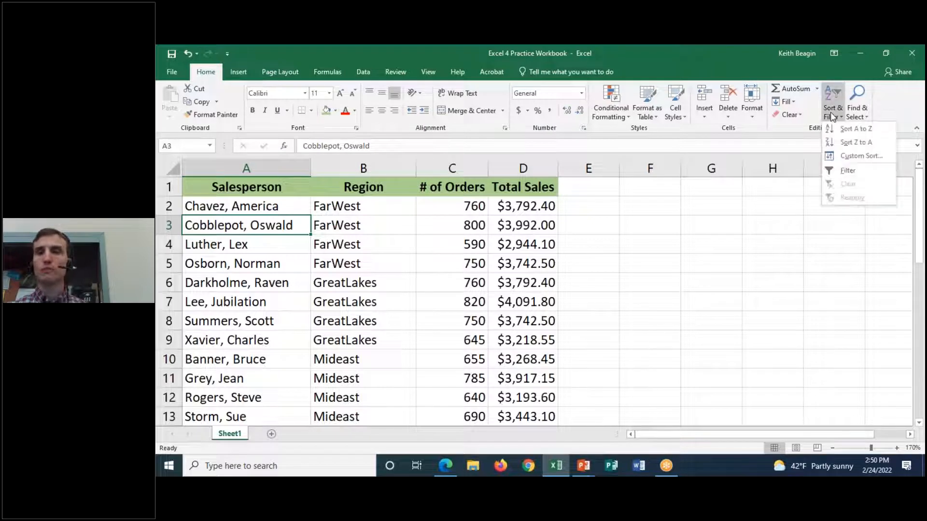
left_click(832, 170)
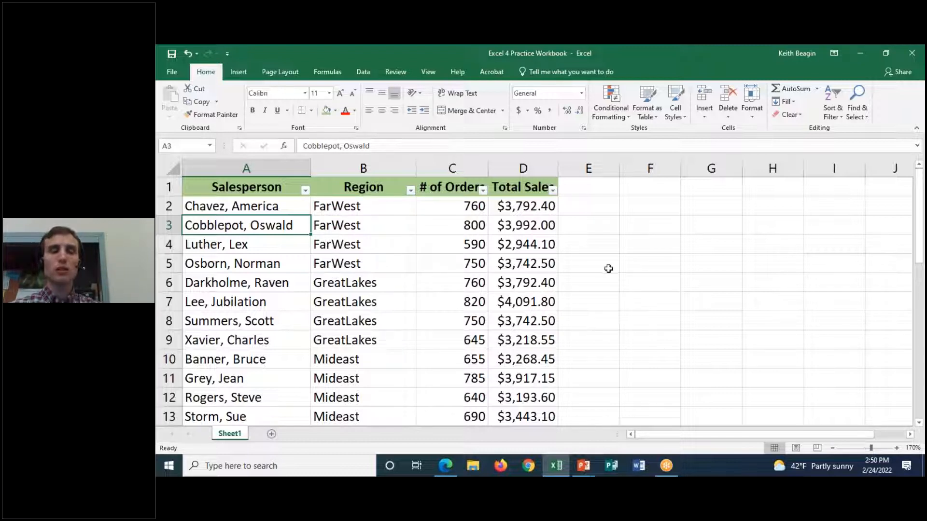
Filter the Region column to show only the FarWest rows
left_click(410, 190)
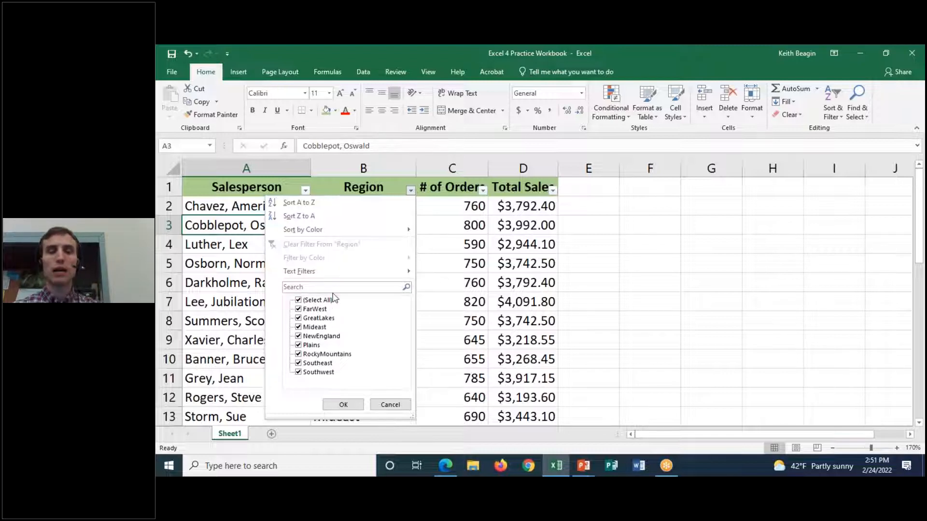
left_click(298, 301)
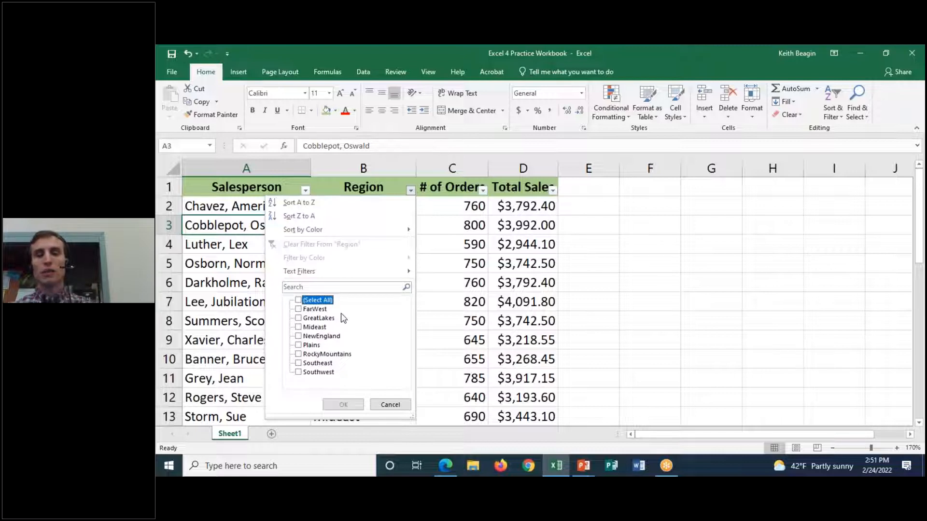
left_click(299, 310)
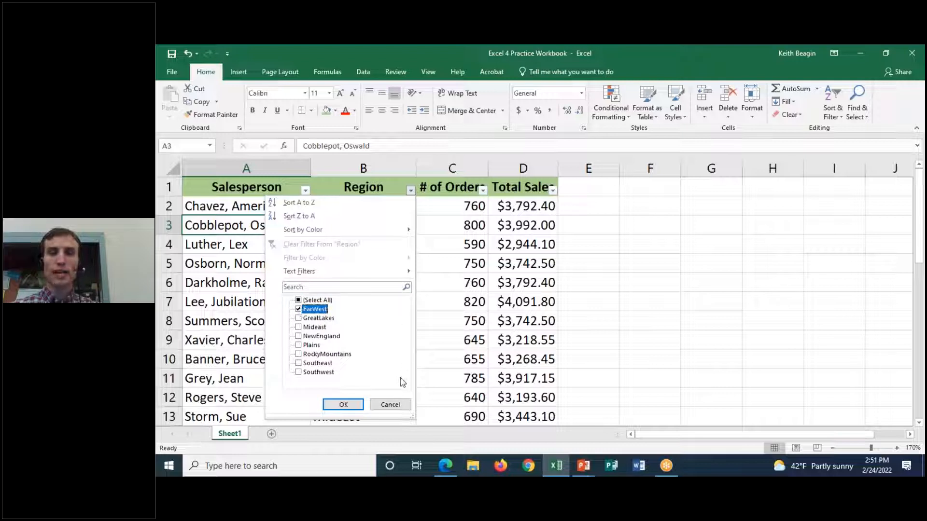
left_click(337, 405)
left_click(336, 407)
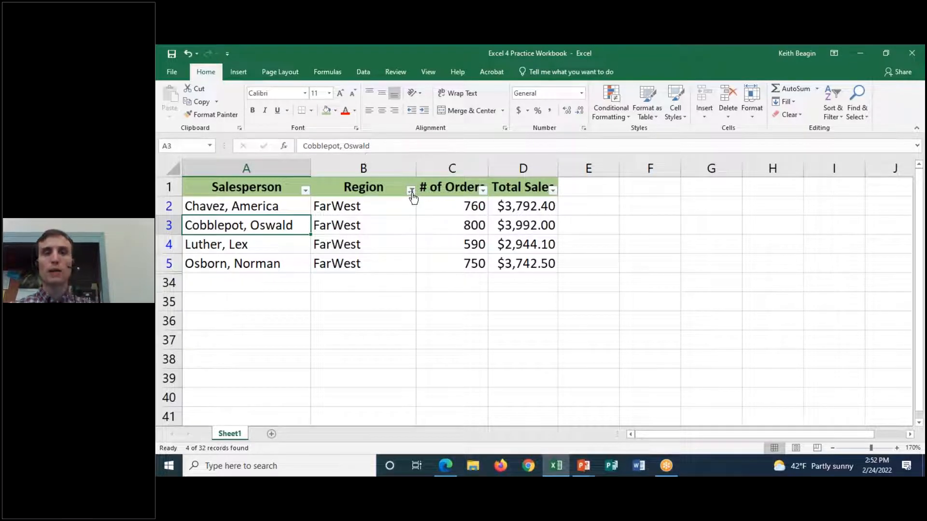
Check the Region column's active filter criterion and clear the filter
mouse_move(413, 200)
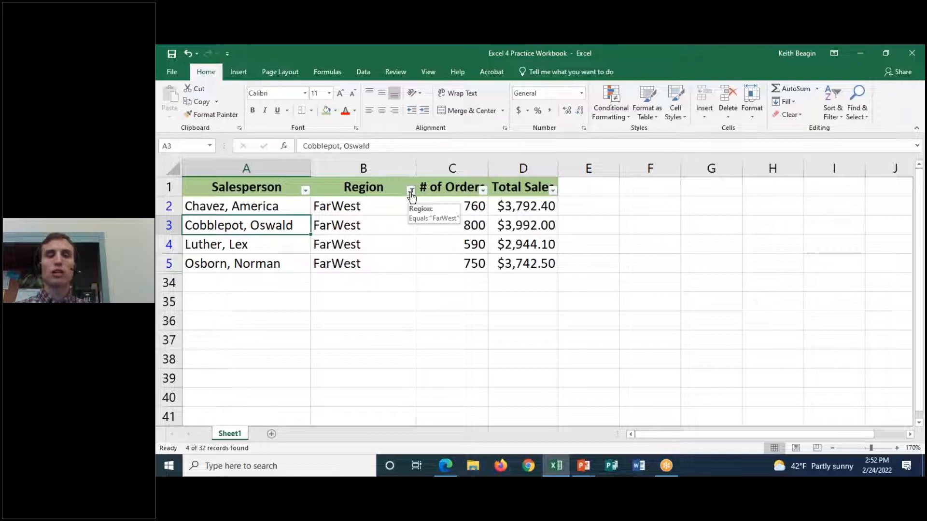
left_click(411, 191)
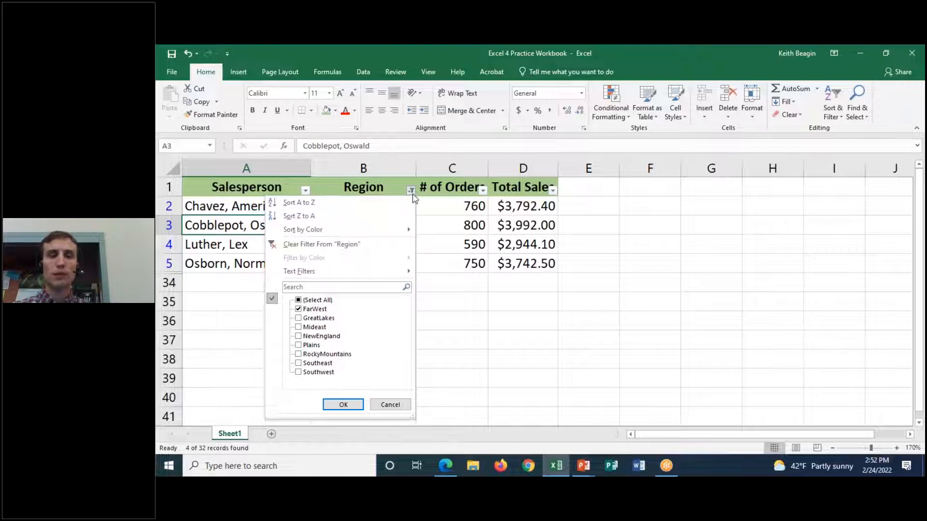
left_click(347, 243)
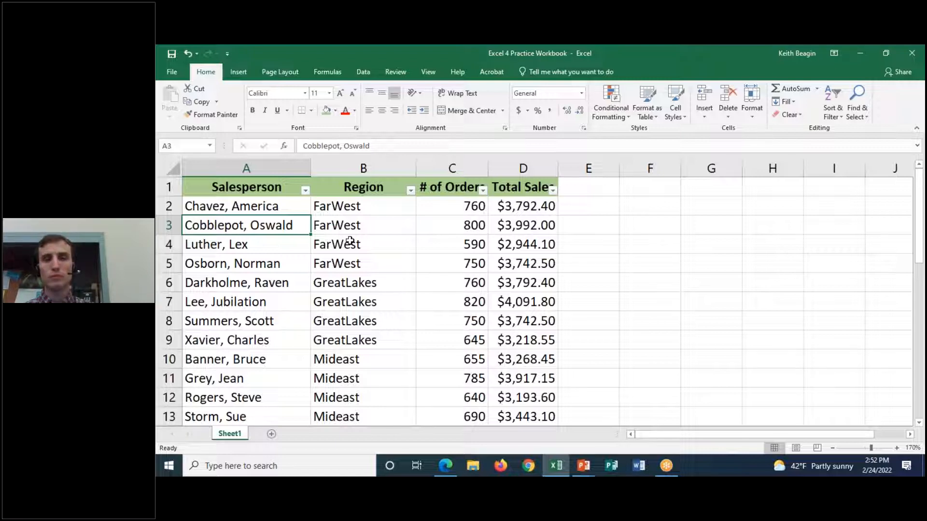
Filter the Region column to show only FarWest and NewEngland, and clear that filter
left_click(411, 190)
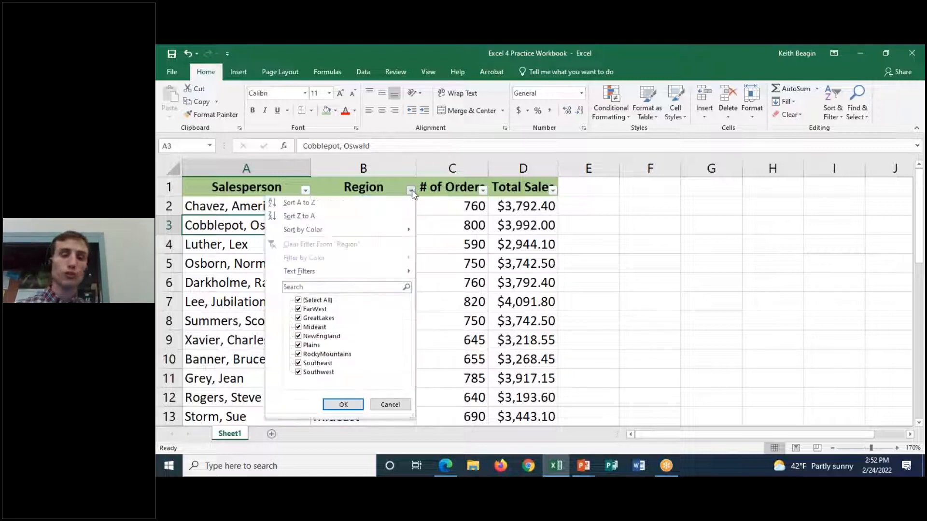
left_click(299, 300)
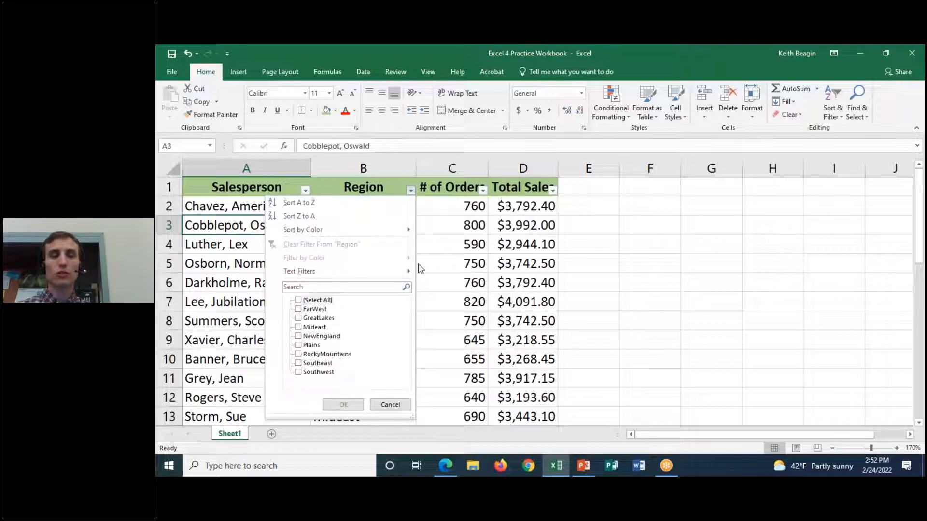
left_click(299, 309)
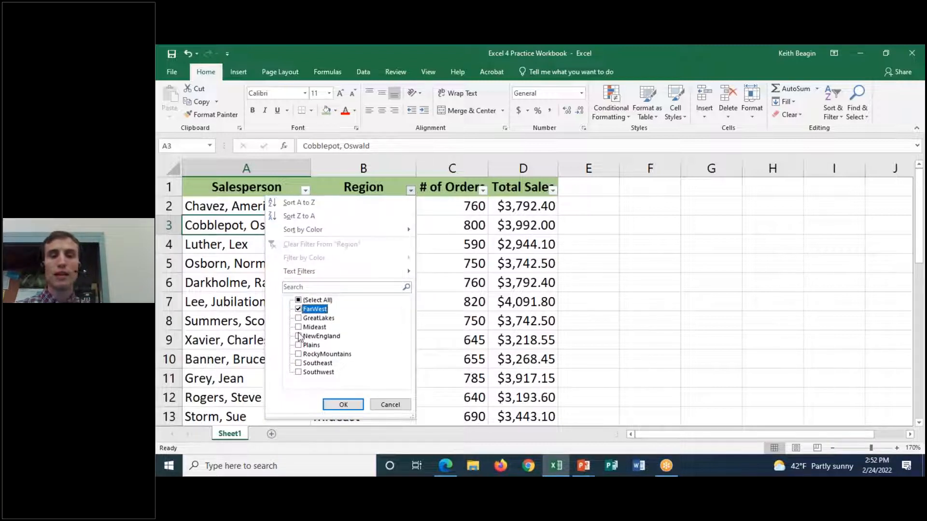
left_click(298, 336)
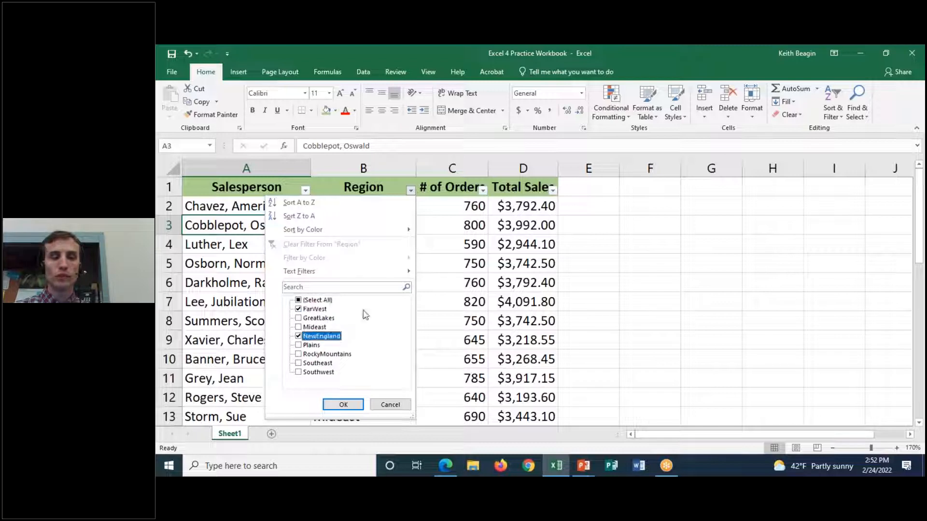
left_click(358, 404)
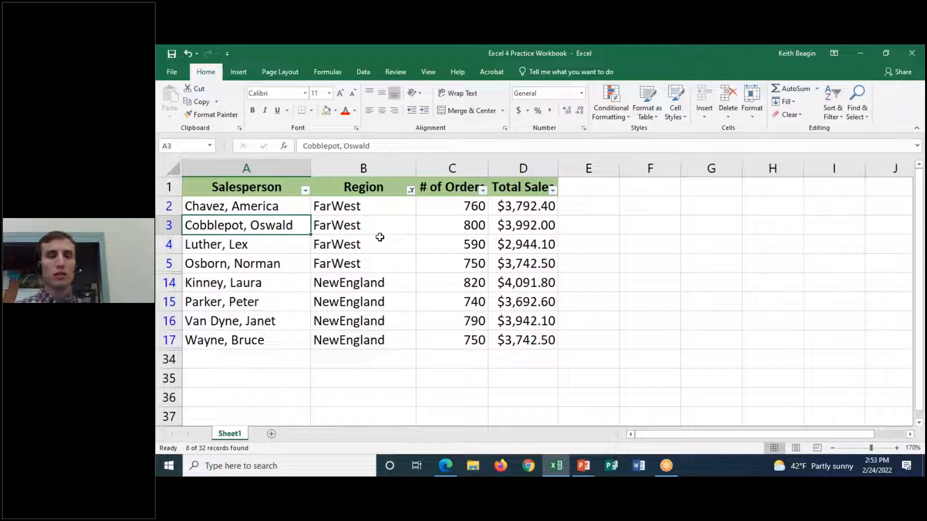
left_click(411, 190)
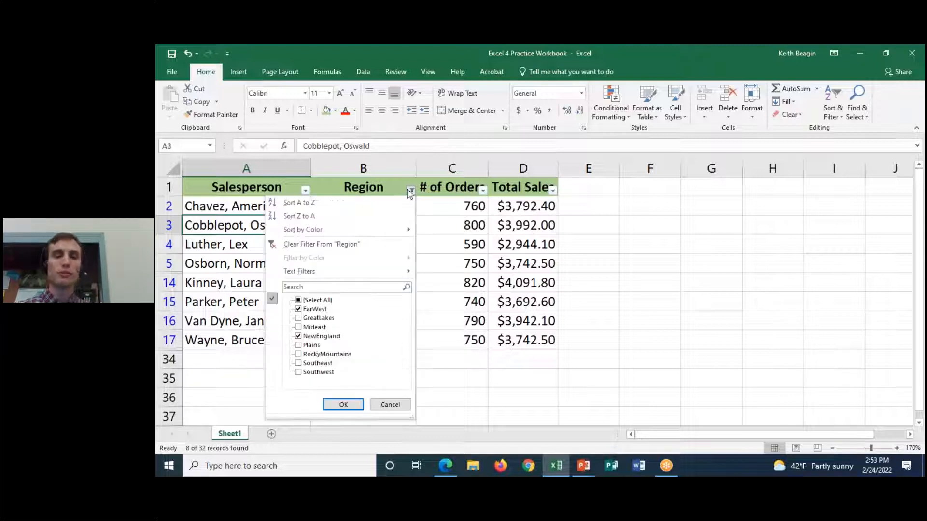
left_click(318, 245)
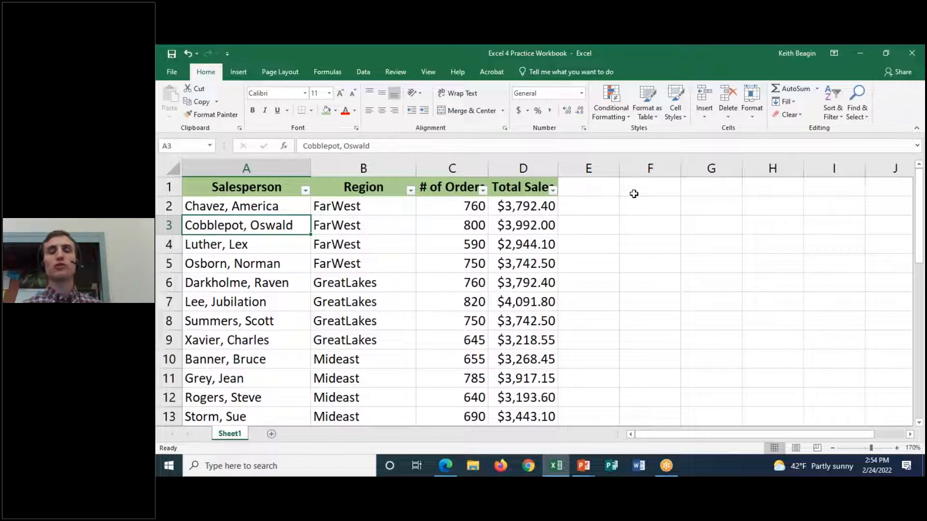
Filter the # of Orders column to show only values greater than or equal to 800
left_click(483, 191)
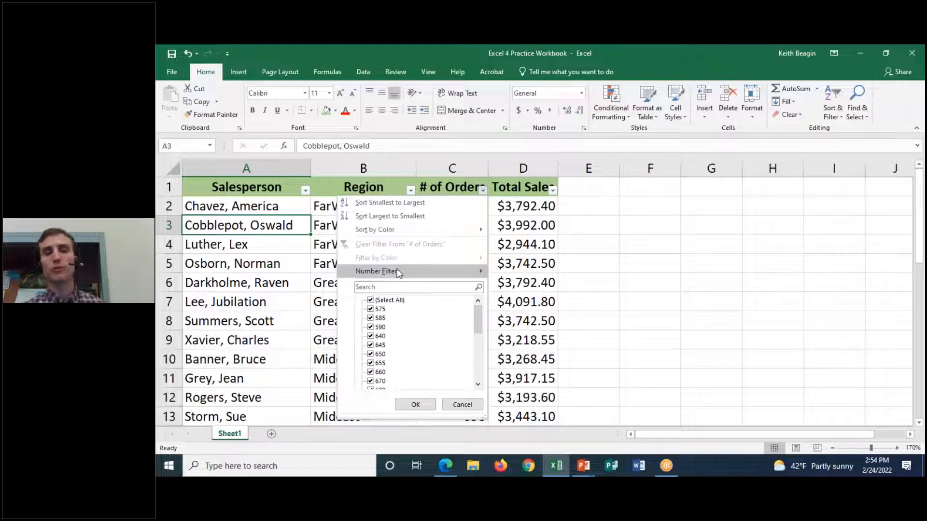
mouse_move(399, 273)
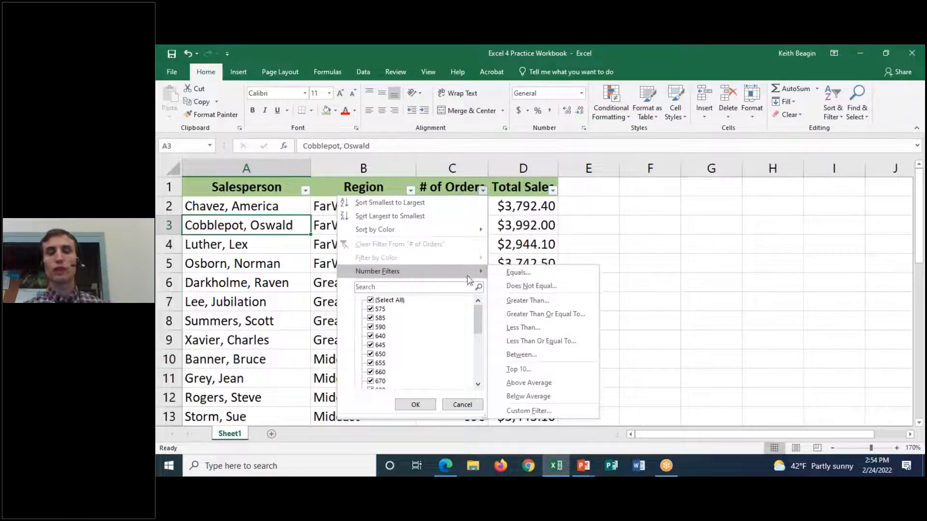
left_click(553, 316)
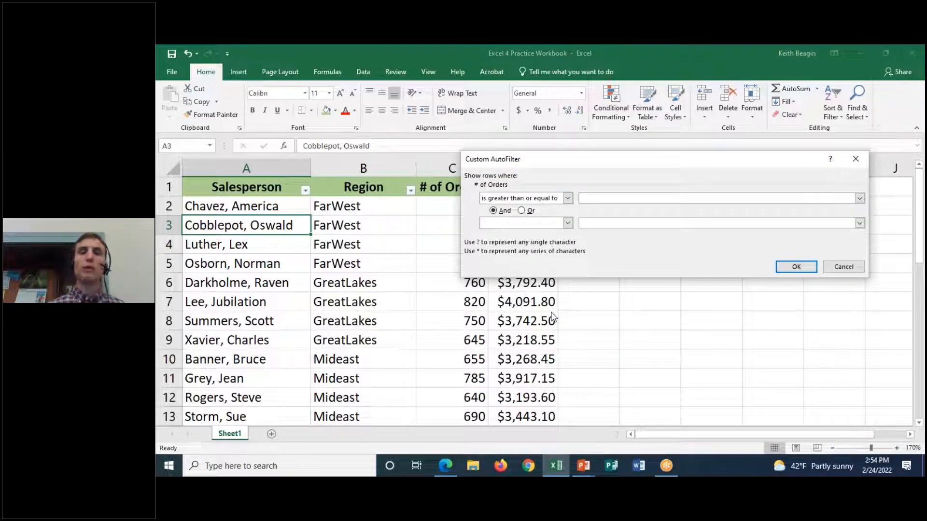
left_click(568, 199)
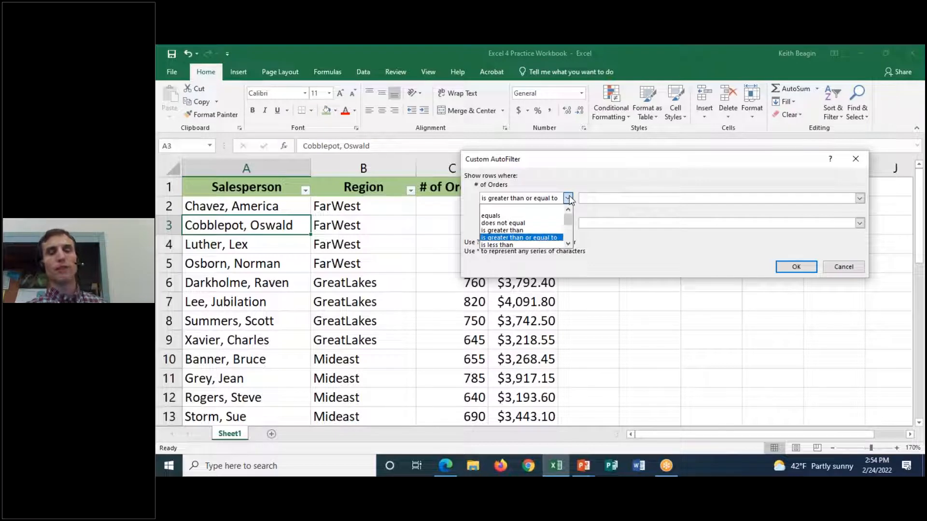
left_click(568, 199)
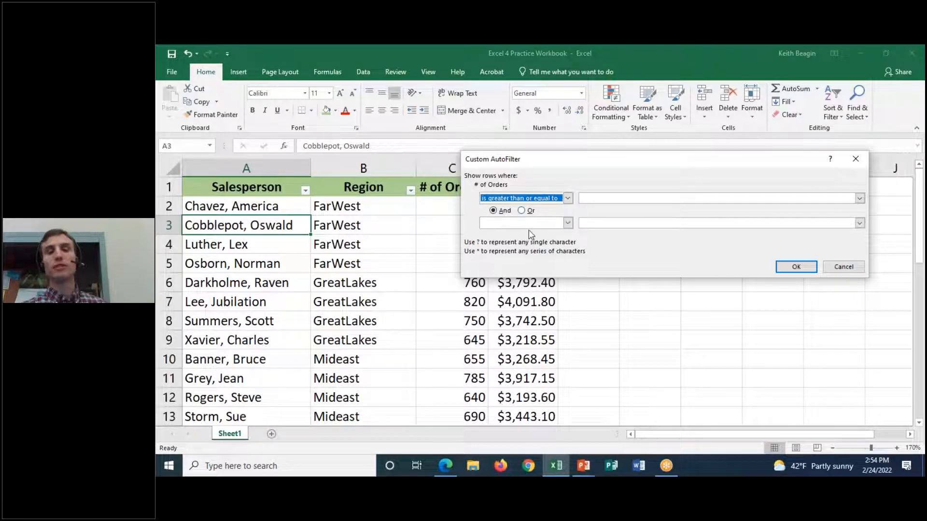
left_click(568, 198)
left_click(568, 199)
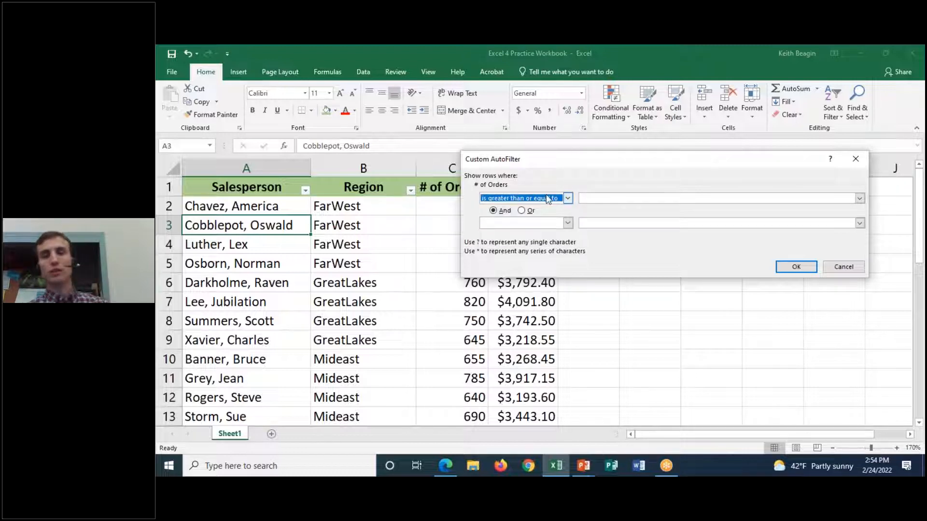
left_click(604, 198)
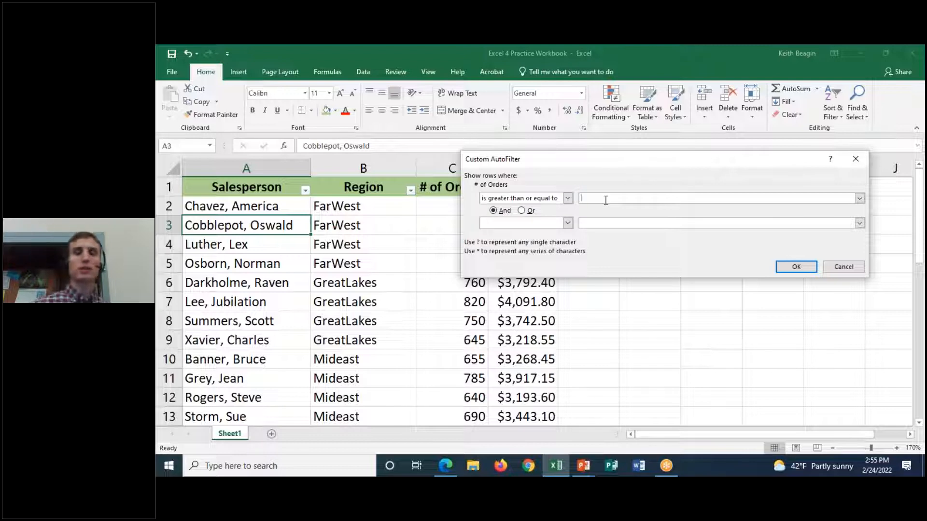
type("800")
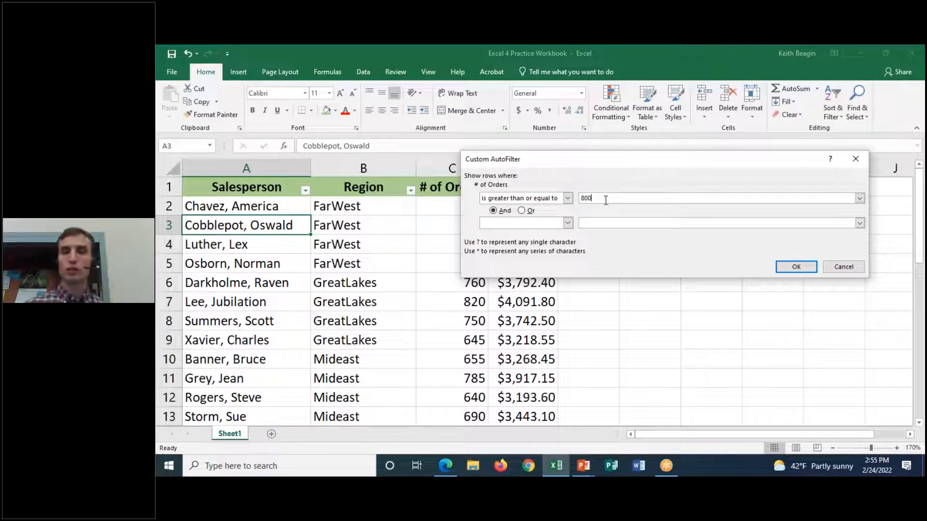
left_click(796, 266)
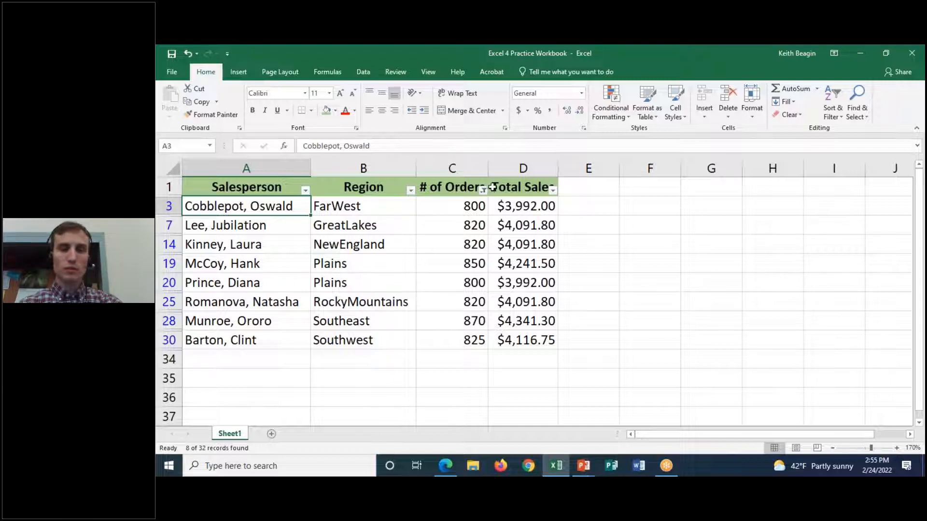
Check the # of Orders column's active filter criterion and clear the filter
mouse_move(484, 192)
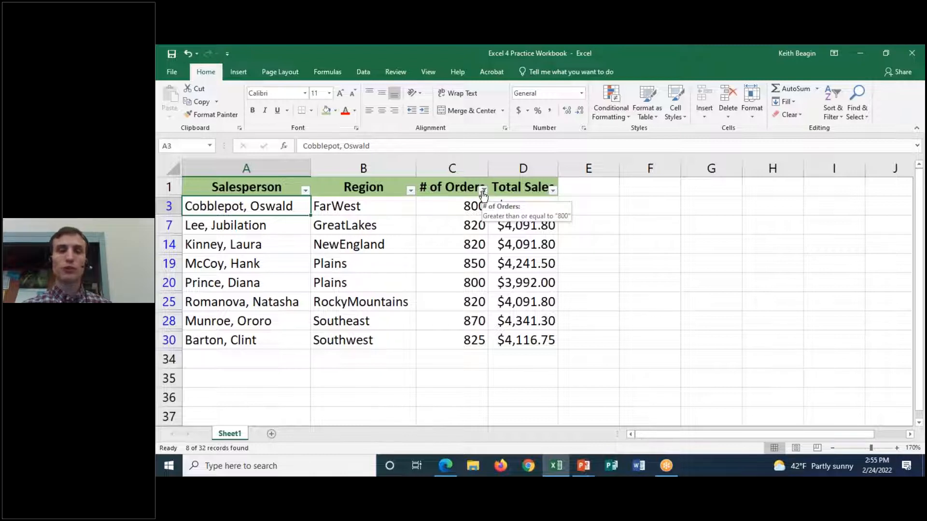
left_click(482, 190)
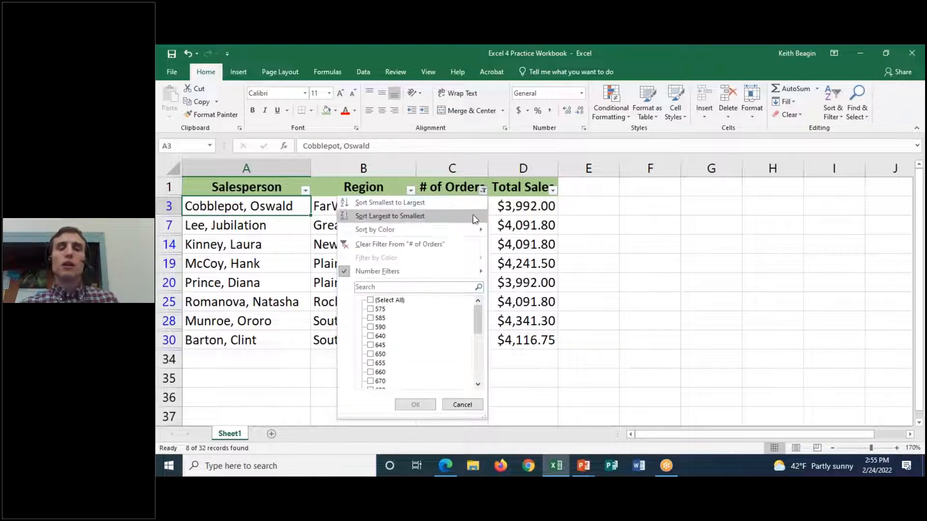
left_click(464, 244)
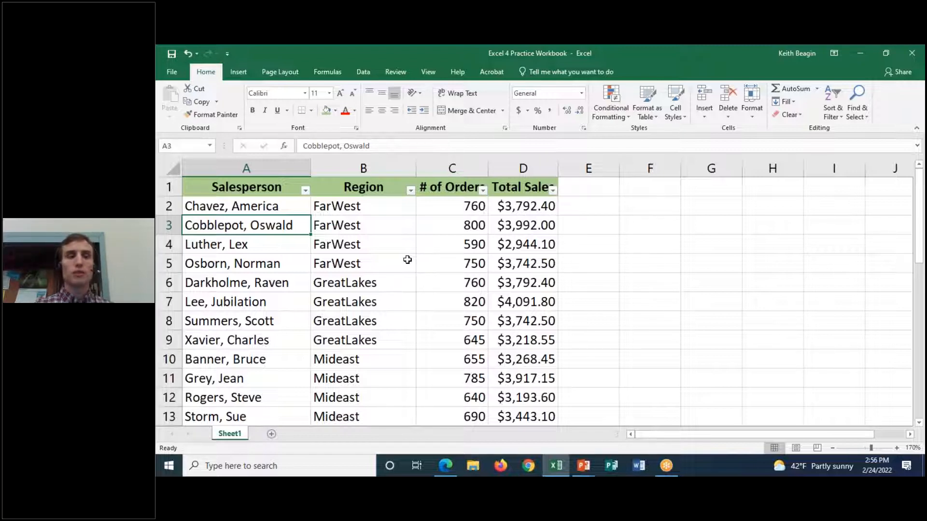
Filter the Salesperson column to show only names that begin with "c"
left_click(305, 190)
mouse_move(279, 274)
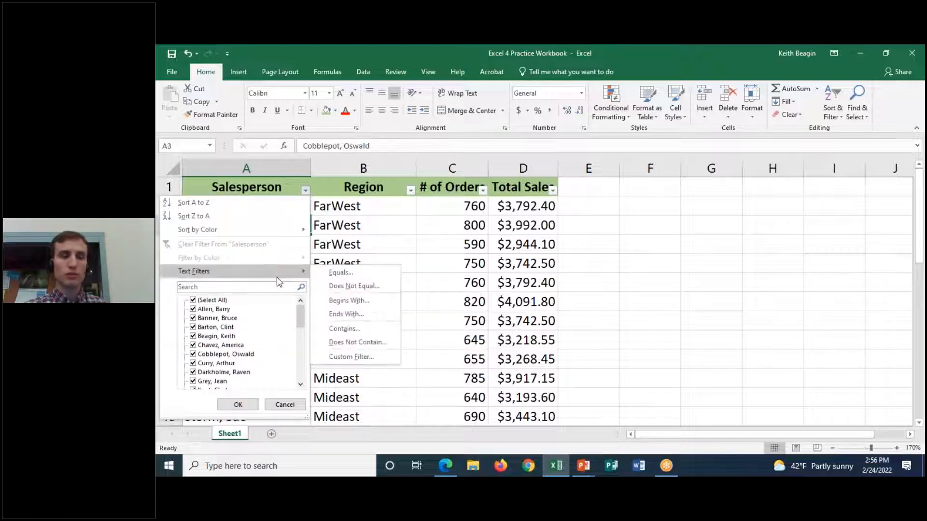
left_click(353, 303)
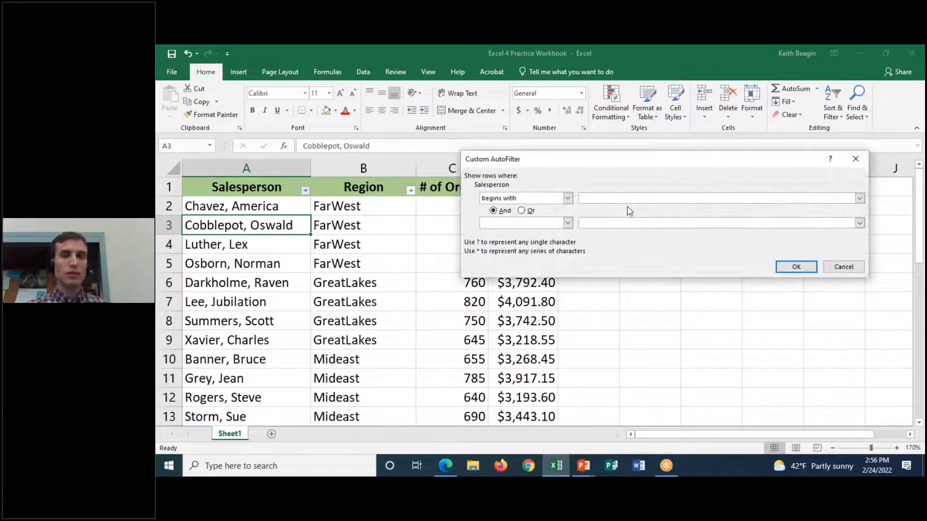
type("c")
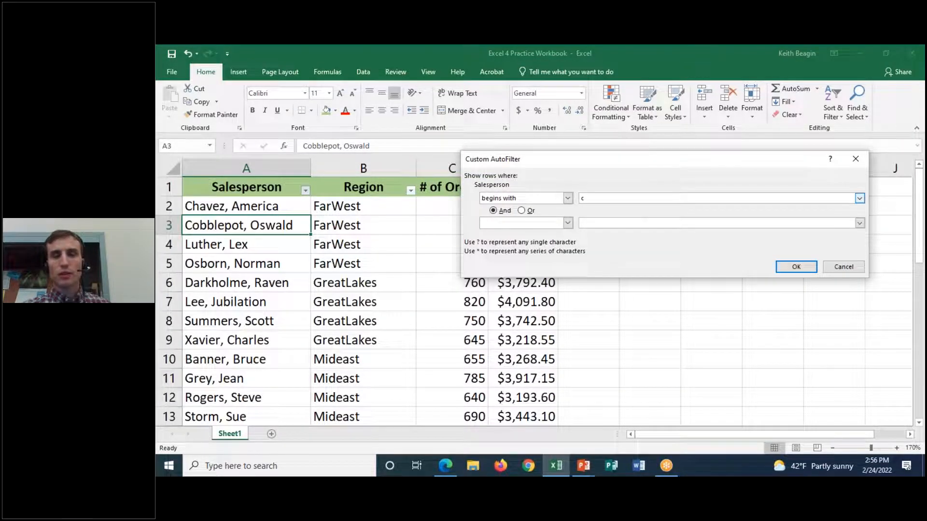
left_click(794, 267)
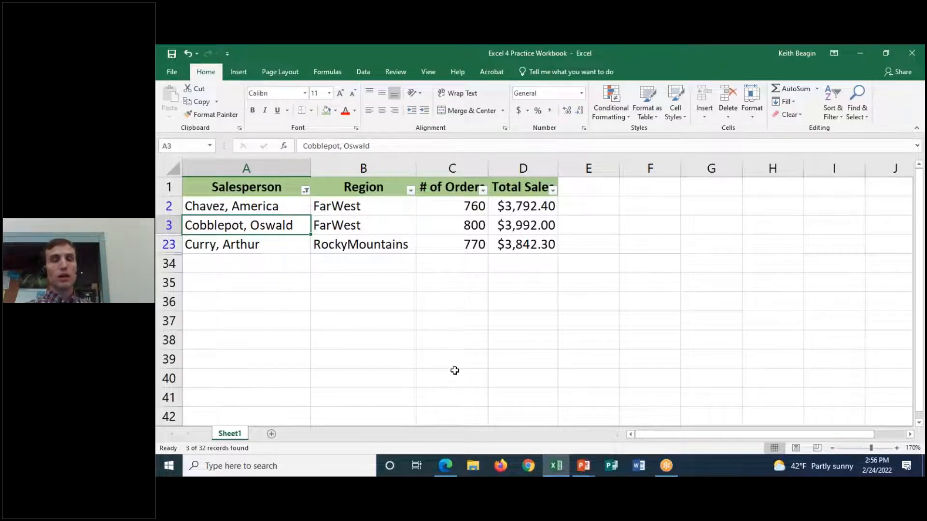
Review the Region column's available filter values without changing them, and clear the Salesperson filter
left_click(411, 191)
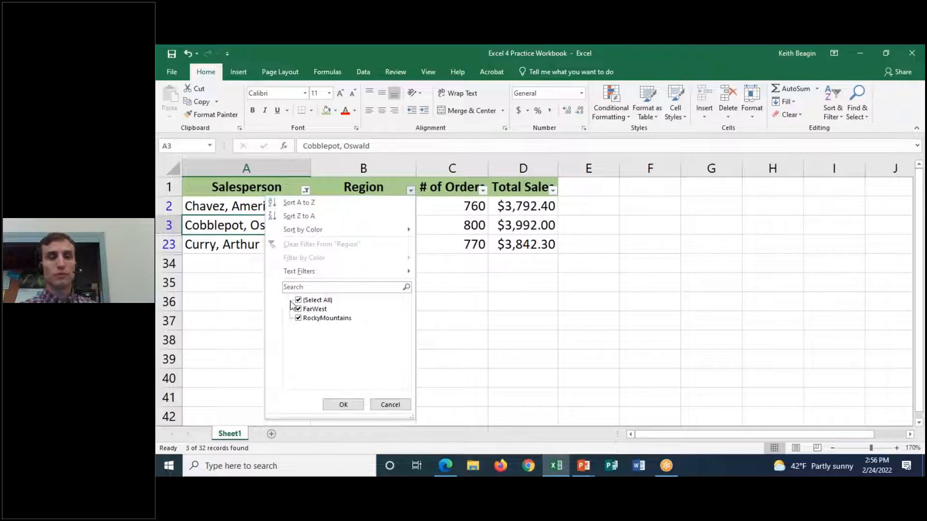
left_click(387, 406)
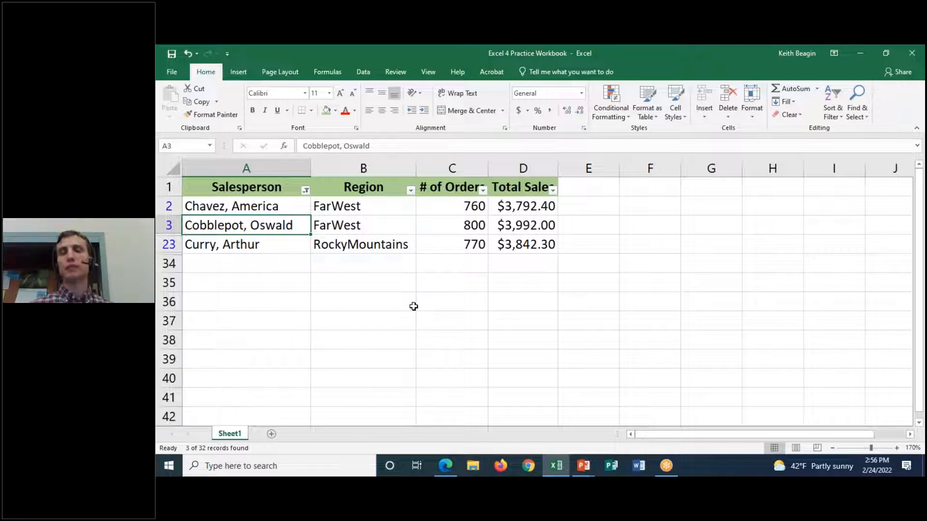
left_click(305, 190)
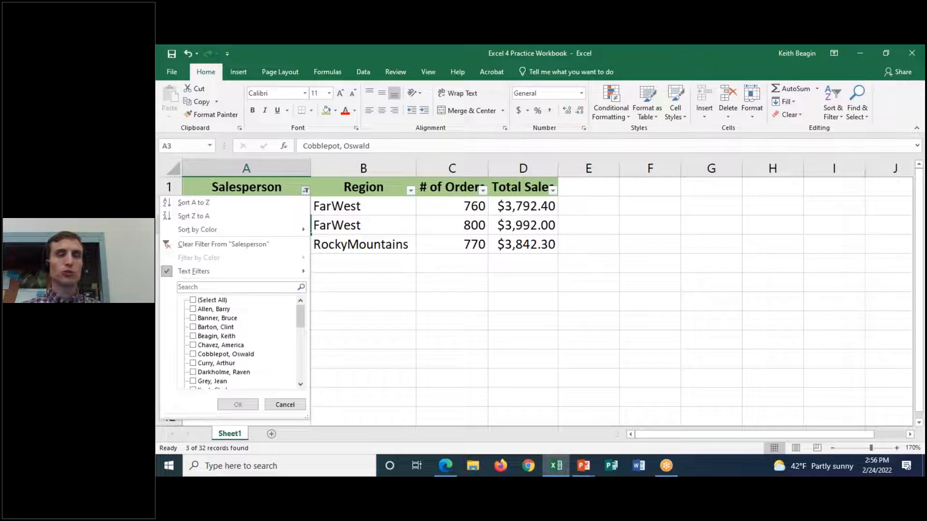
left_click(201, 244)
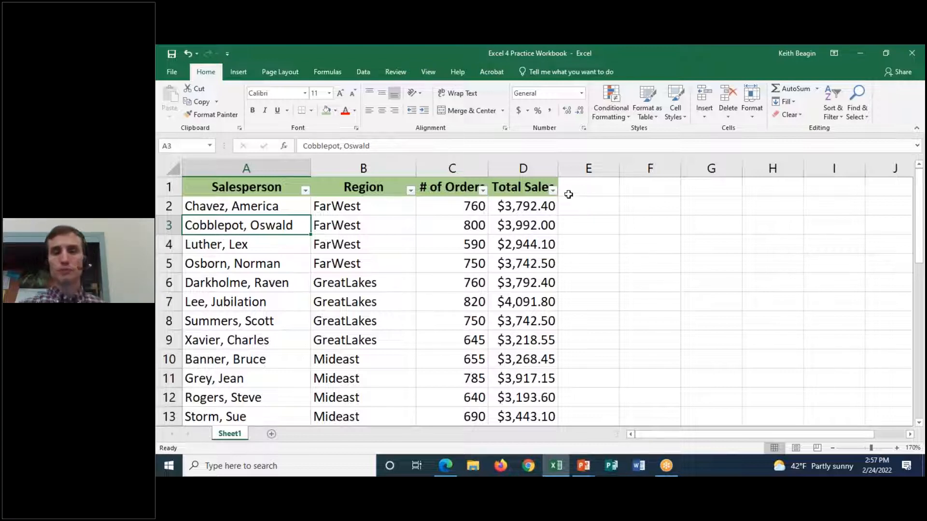
Filter the Total Sales column to show the top 10 items
left_click(553, 190)
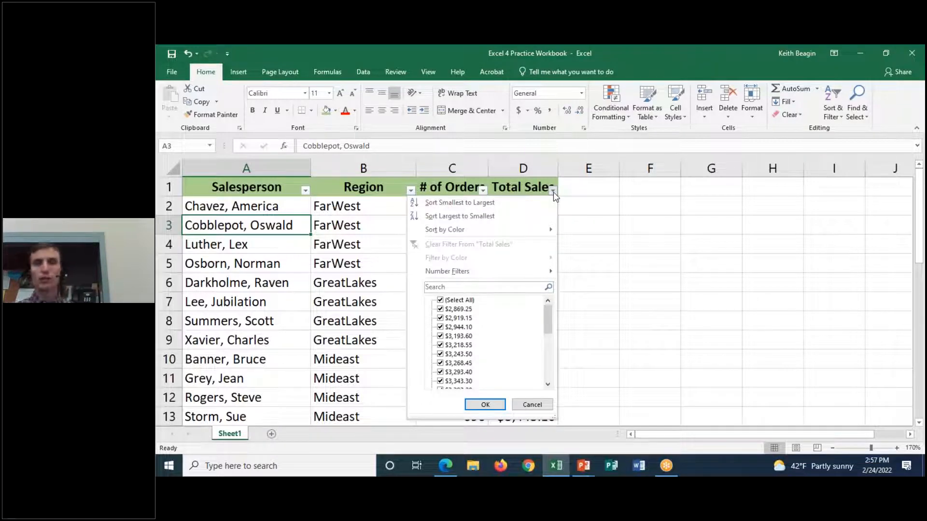
mouse_move(434, 271)
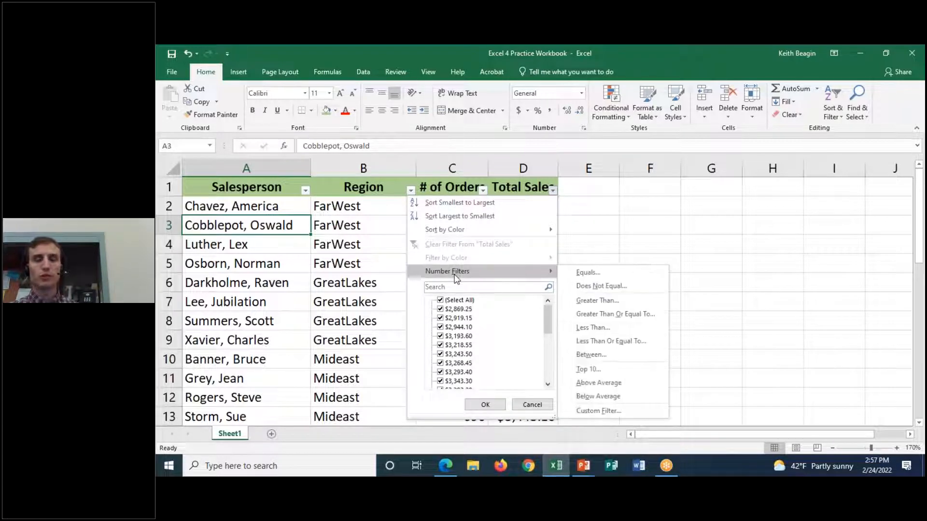
left_click(596, 368)
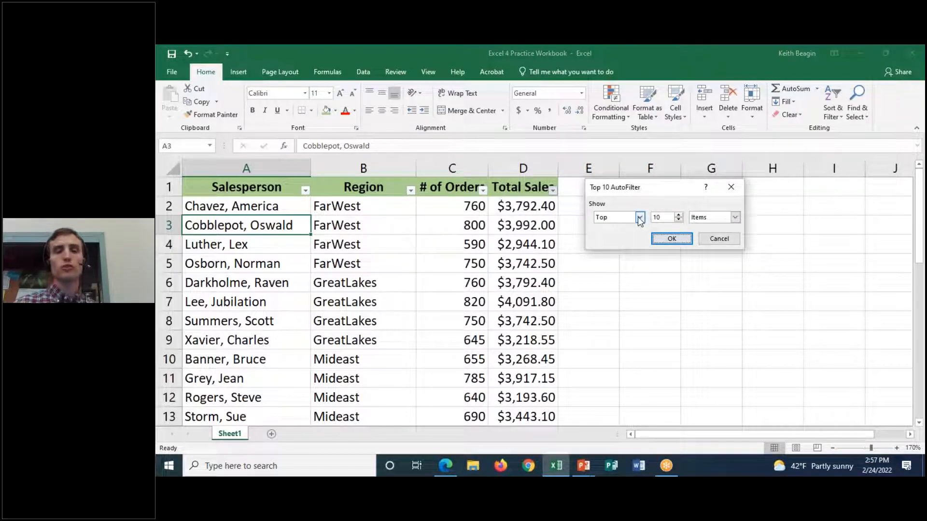
left_click(641, 218)
left_click(640, 218)
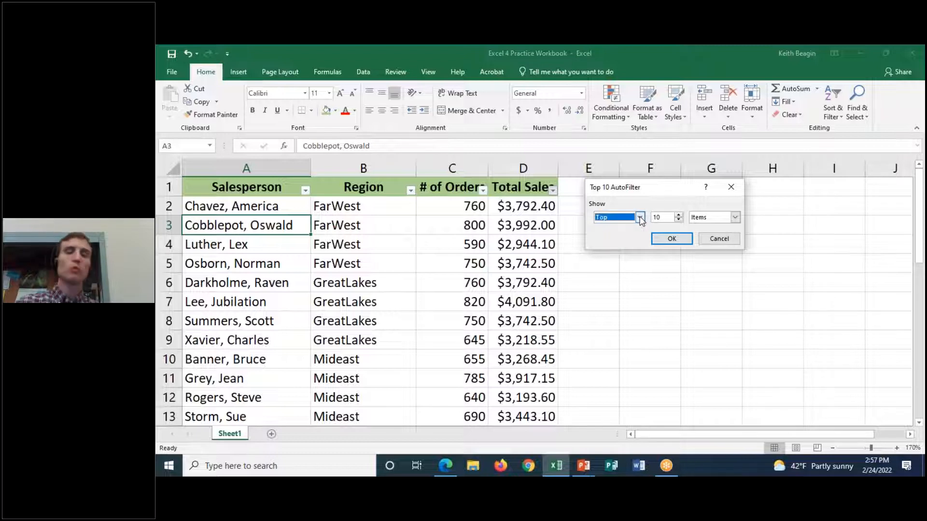
left_click(734, 217)
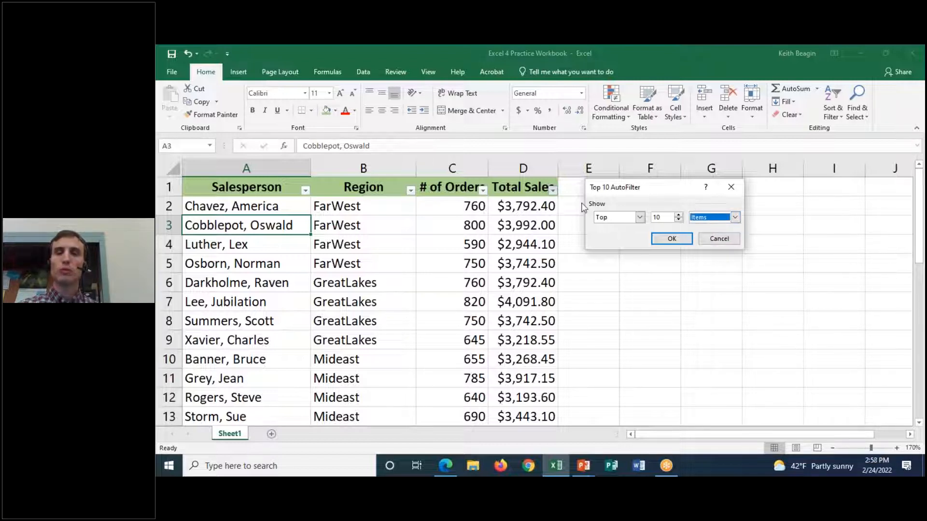
left_click(672, 239)
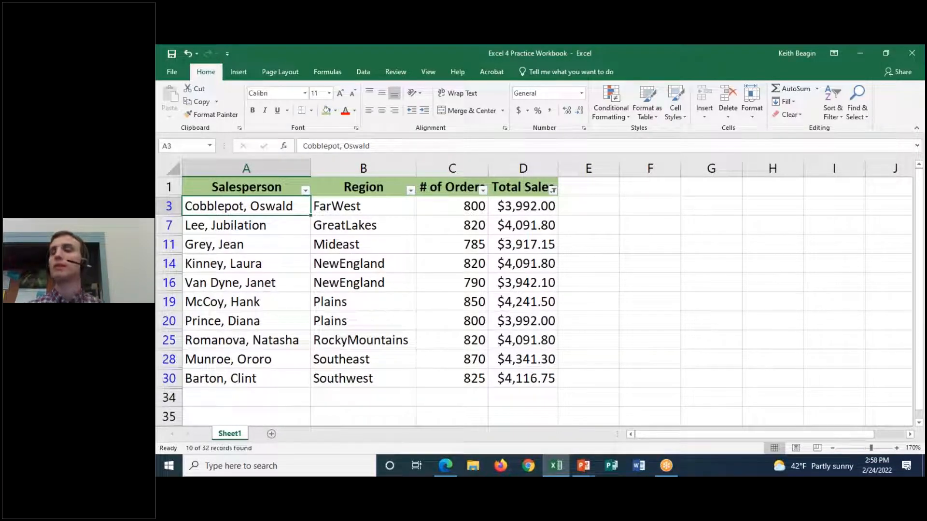
Custom-sort the filtered rows by Region and then by Salesperson, both on cell values from A to Z
left_click(305, 190)
left_click(412, 193)
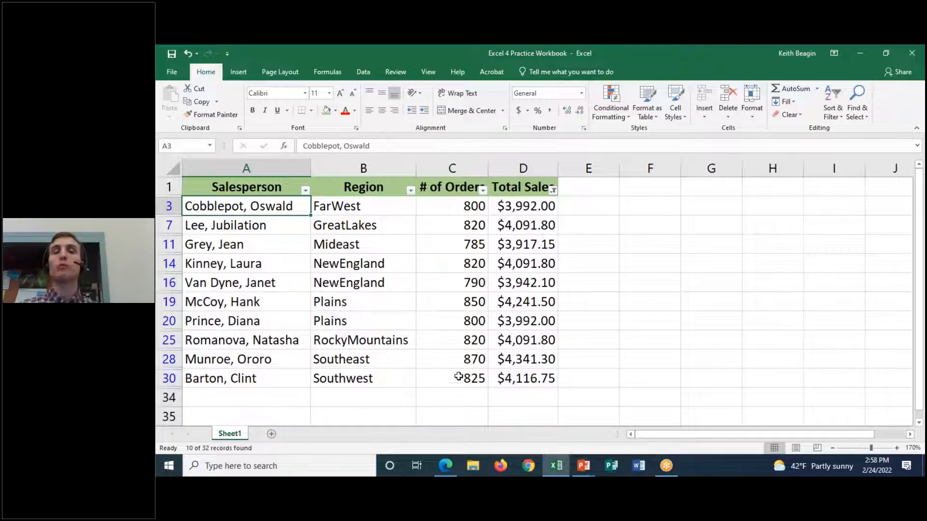
left_click(830, 108)
left_click(857, 155)
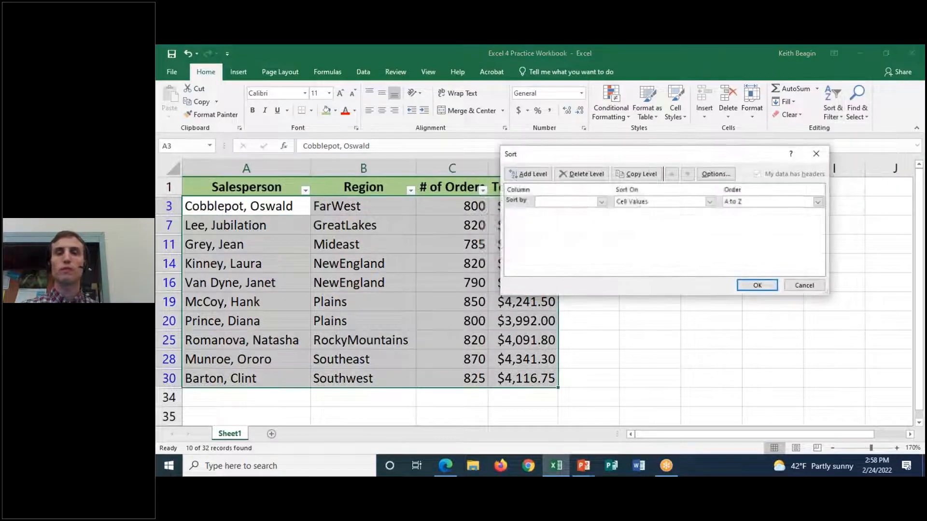
left_click(601, 201)
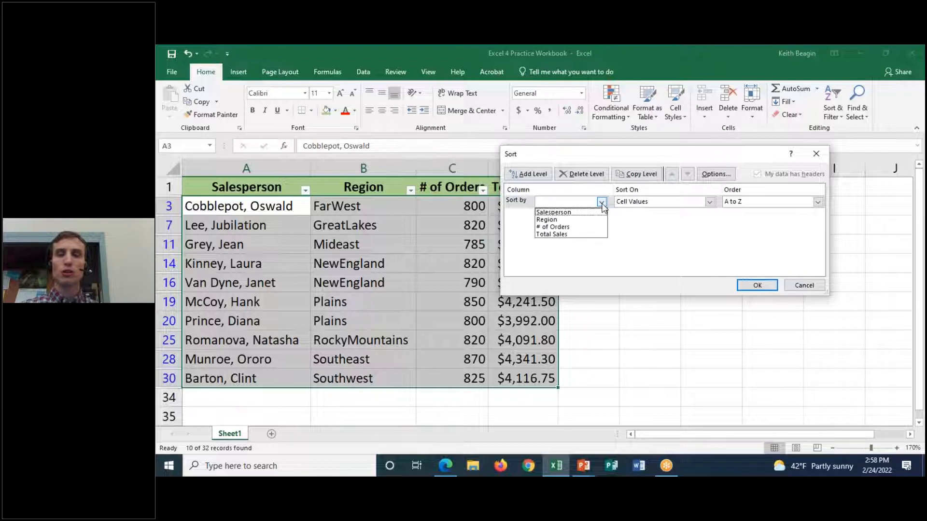
left_click(555, 220)
left_click(528, 174)
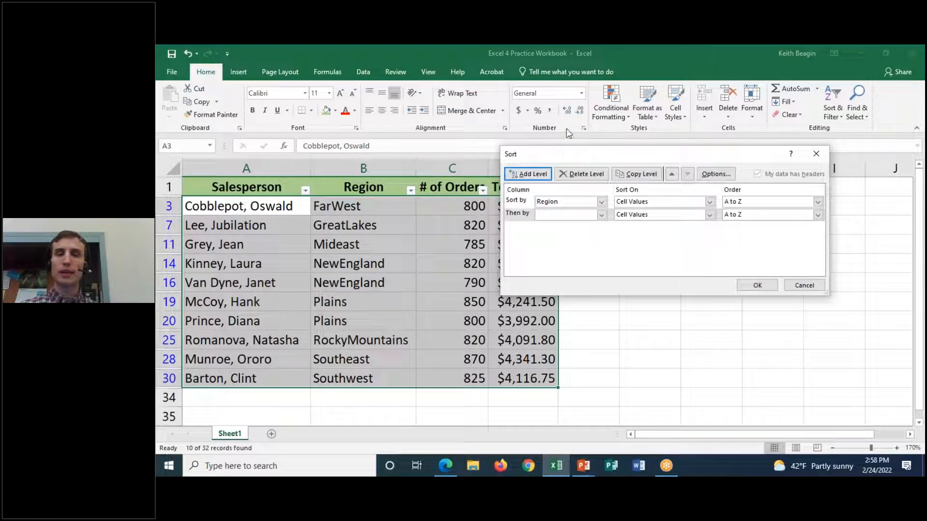
left_click(602, 214)
left_click(550, 223)
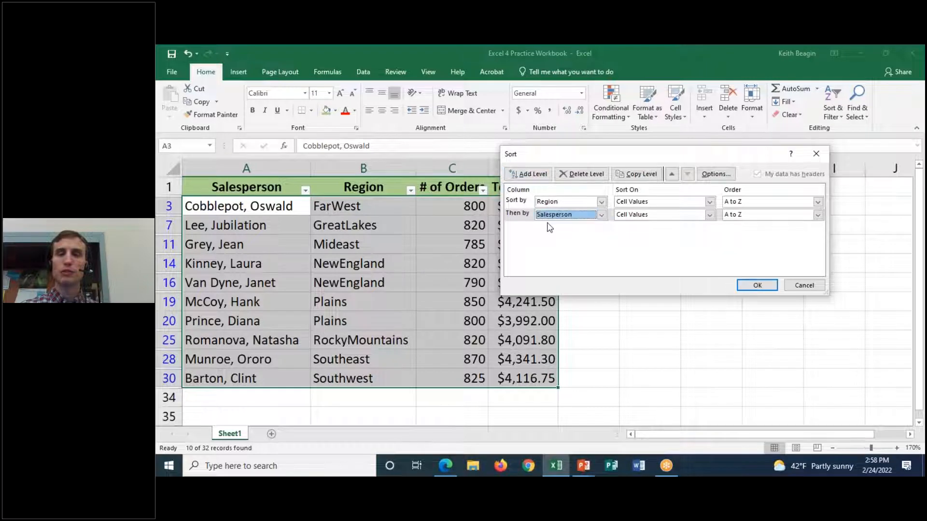
left_click(755, 287)
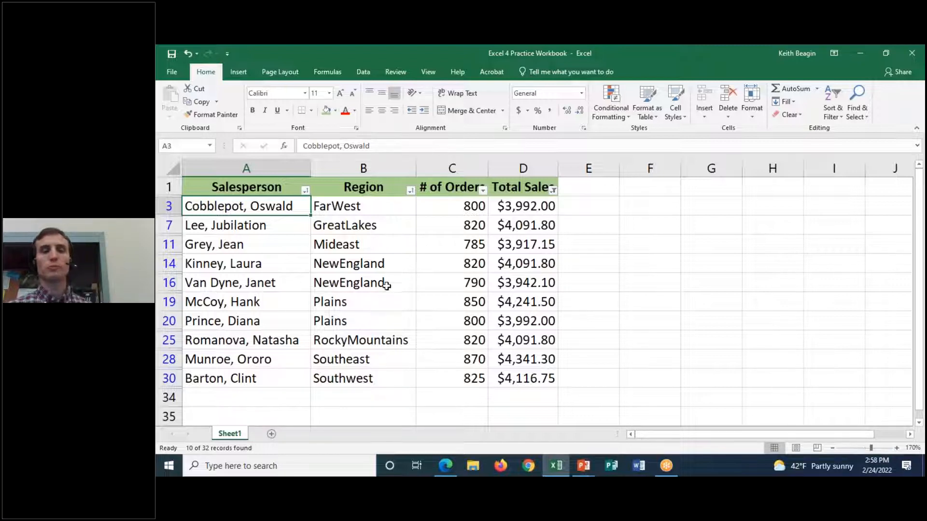
Examine the salesperson order within the NewEngland and Plains regions, and select cell A3
left_click_drag(392, 261, 390, 283)
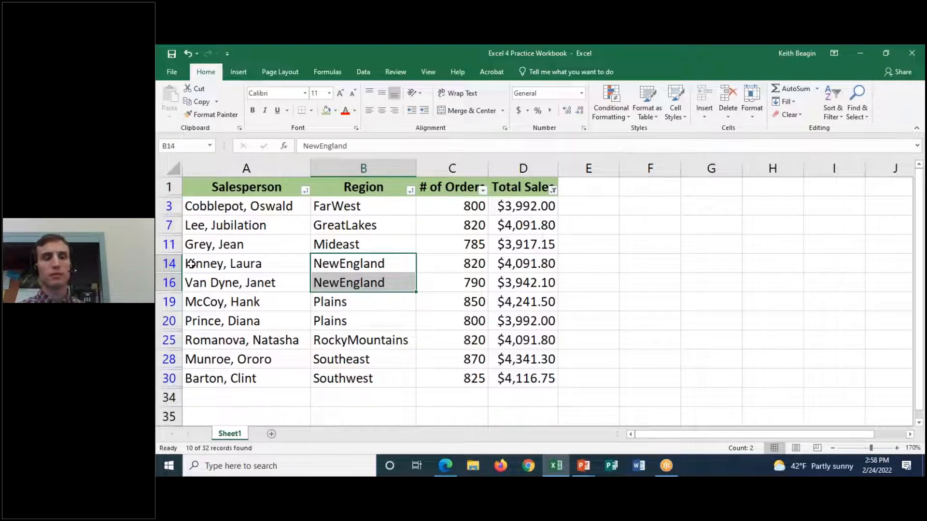
left_click_drag(336, 300, 333, 320)
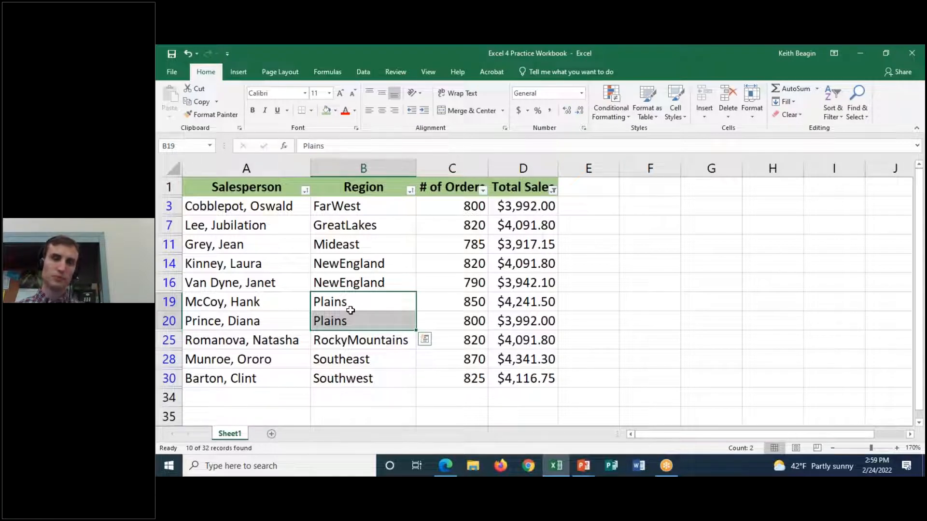
left_click(292, 211)
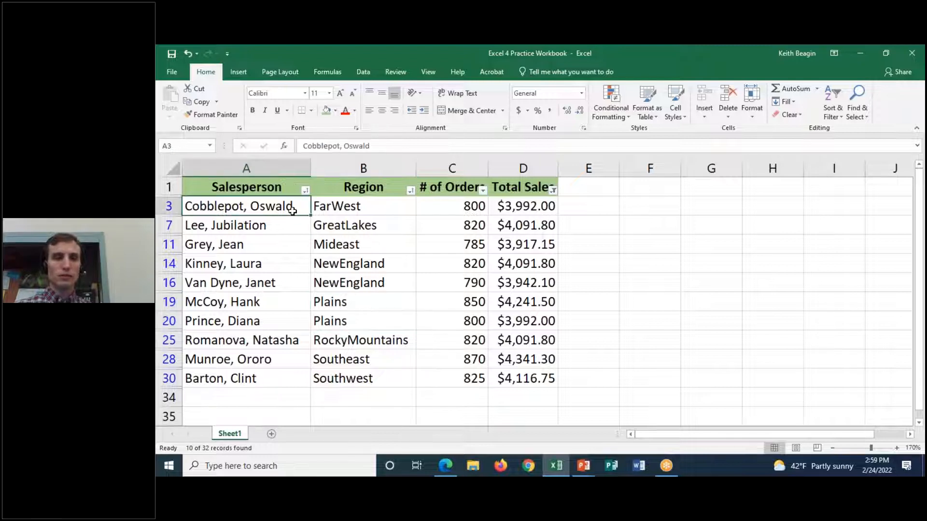
Delete both the Region and Salesperson levels from the custom sort and apply it with no sort levels
left_click(827, 116)
left_click(829, 155)
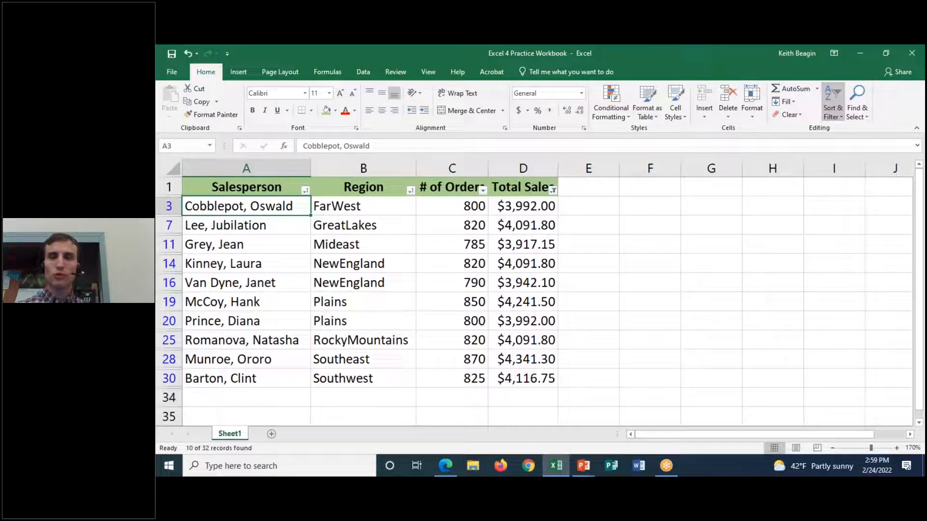
left_click(521, 215)
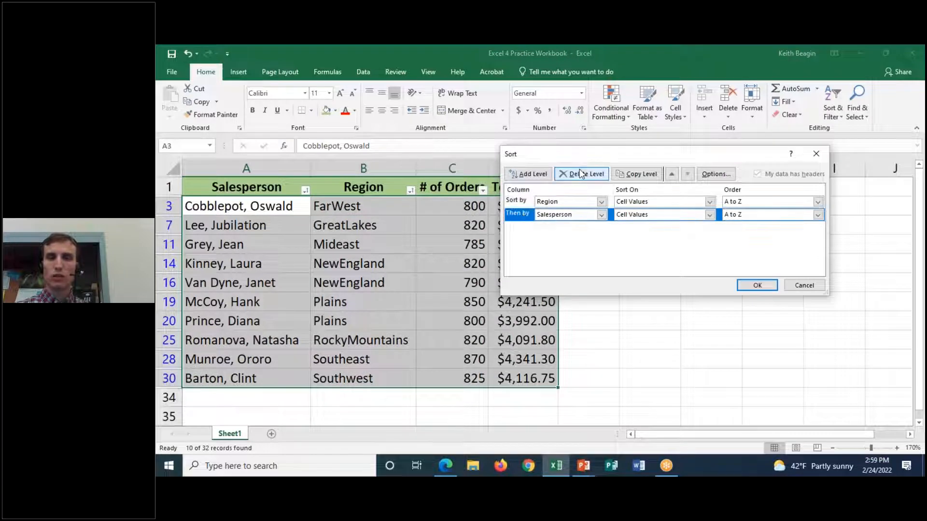
left_click(580, 173)
left_click(580, 174)
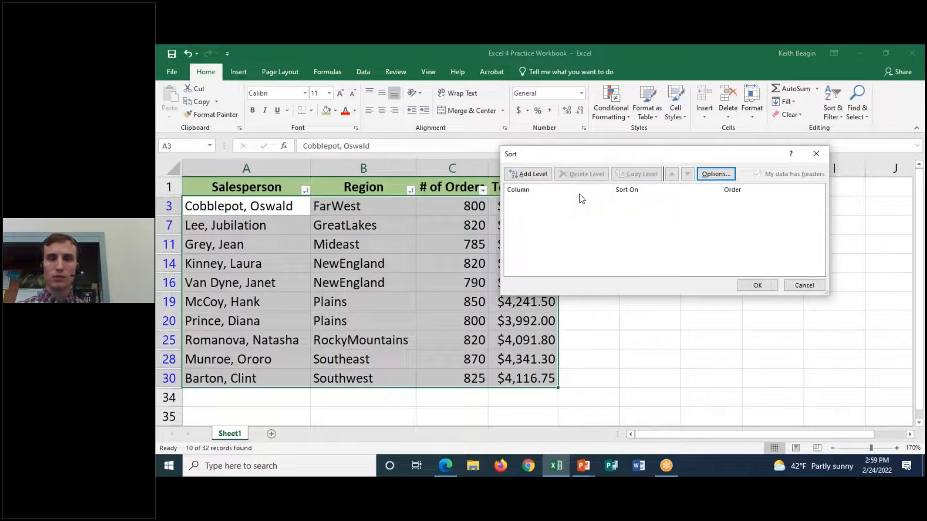
left_click(757, 285)
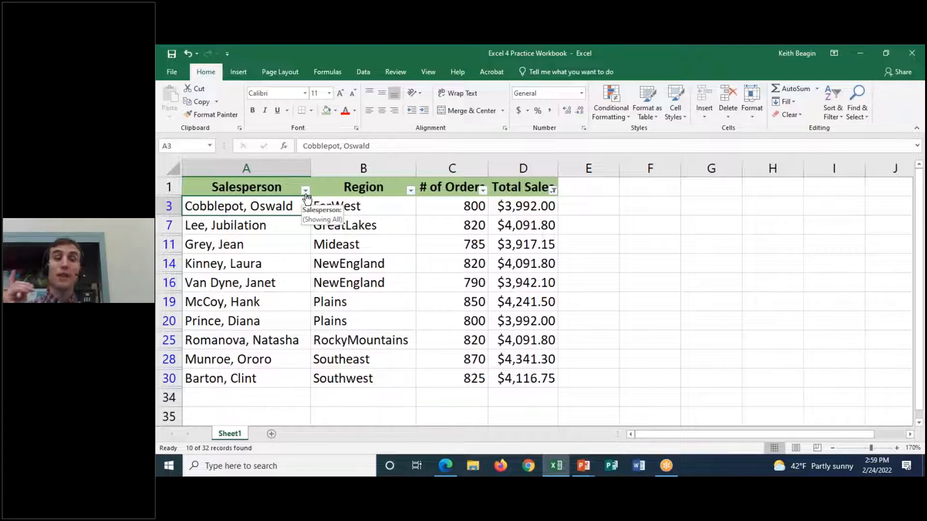
Clear the top 10 filter from the Total Sales column
left_click(553, 190)
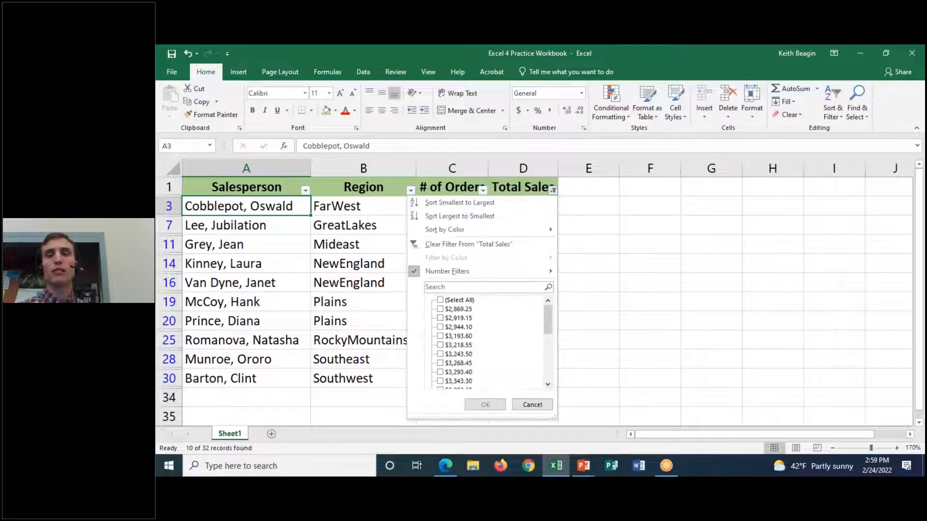
left_click(476, 244)
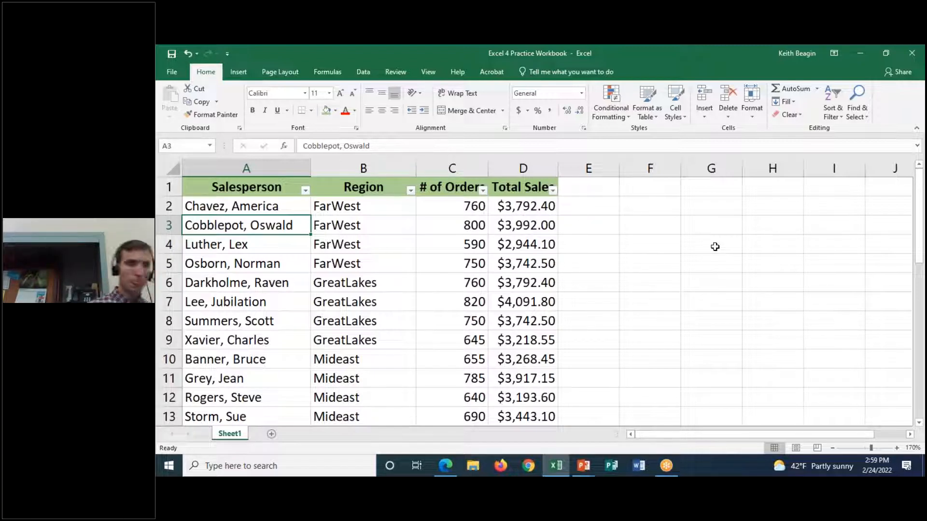
left_click(739, 62)
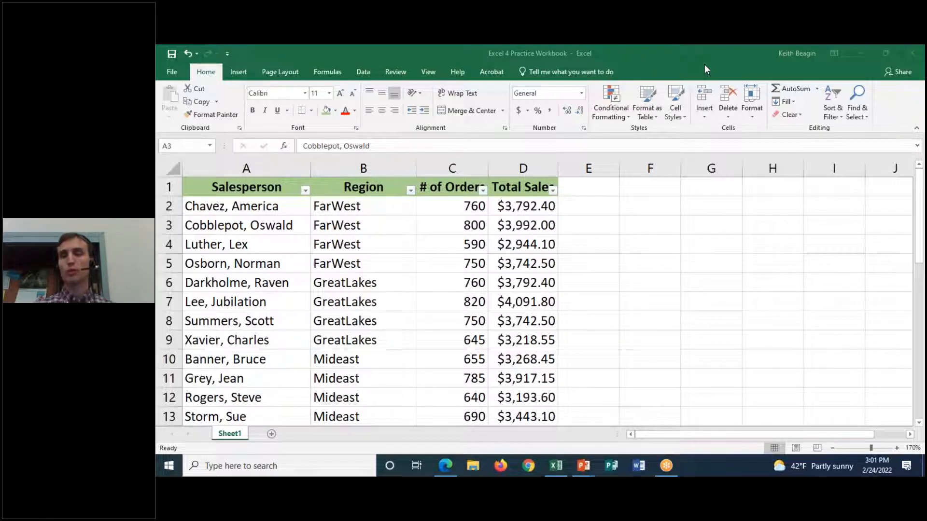
Insert a PivotTable from the sales data in A1:D33, placed on the existing worksheet at cell F1
left_click(246, 73)
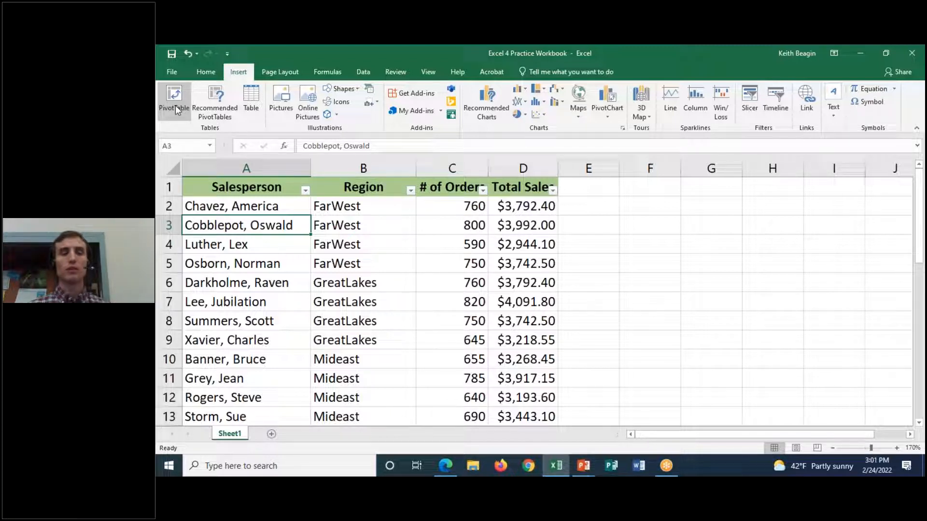
left_click(247, 189)
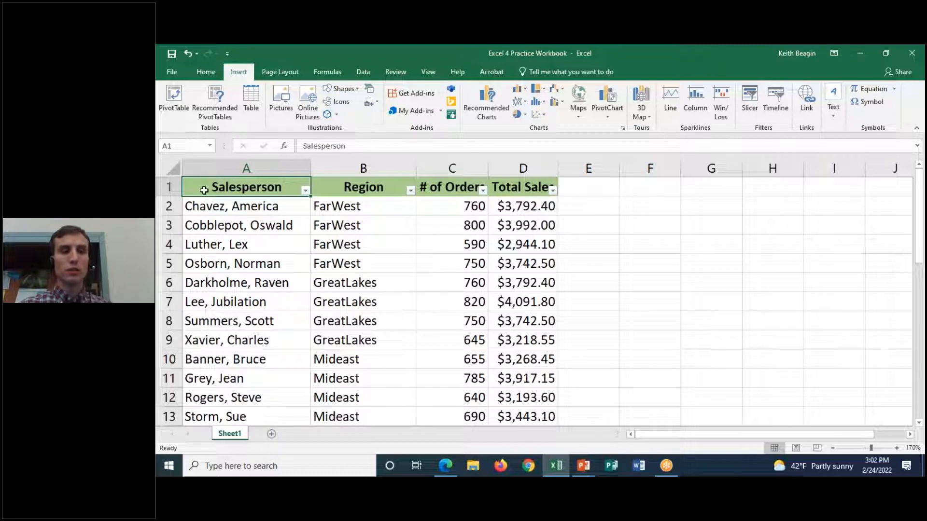
left_click_drag(208, 188, 535, 398)
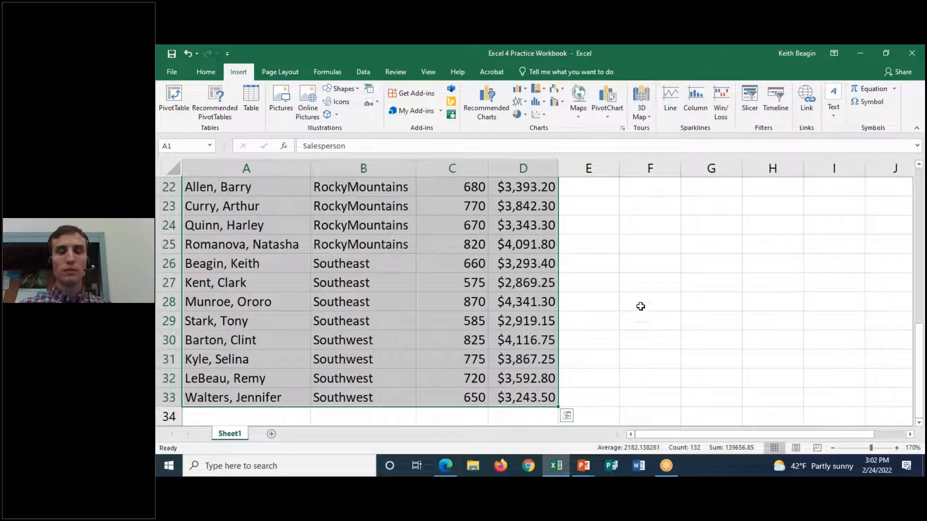
scroll(602, 323, "up", 7)
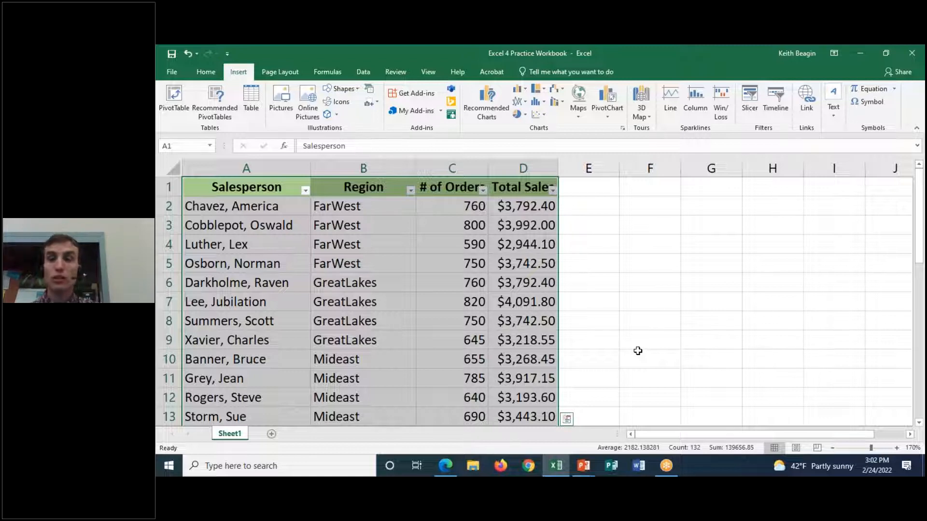
left_click(174, 104)
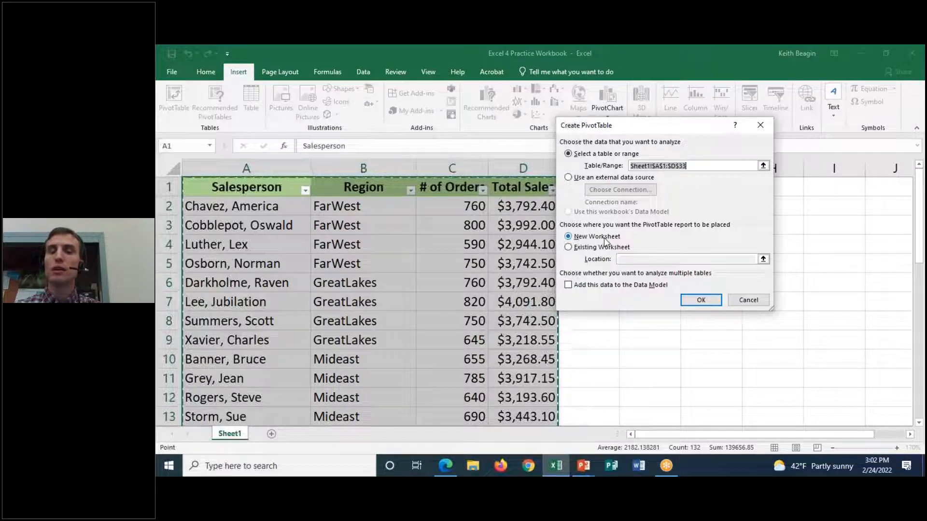
left_click(569, 248)
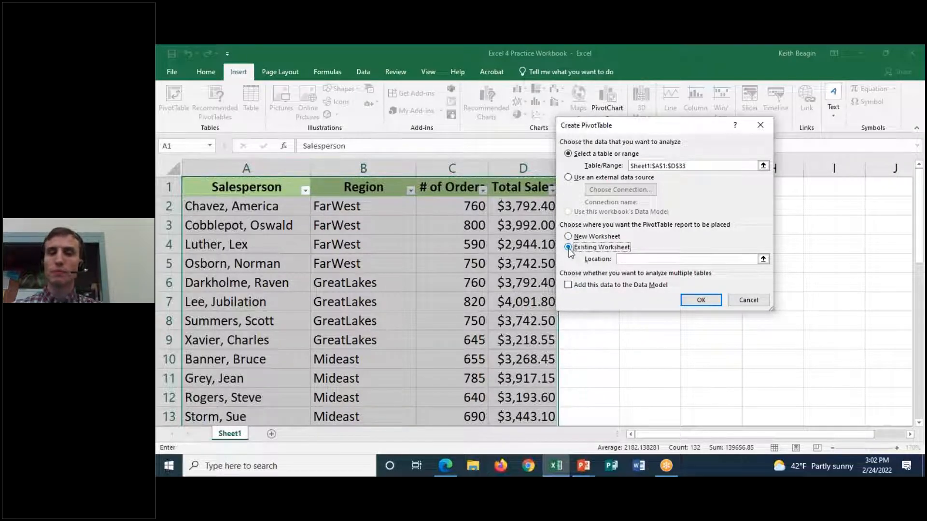
left_click(644, 259)
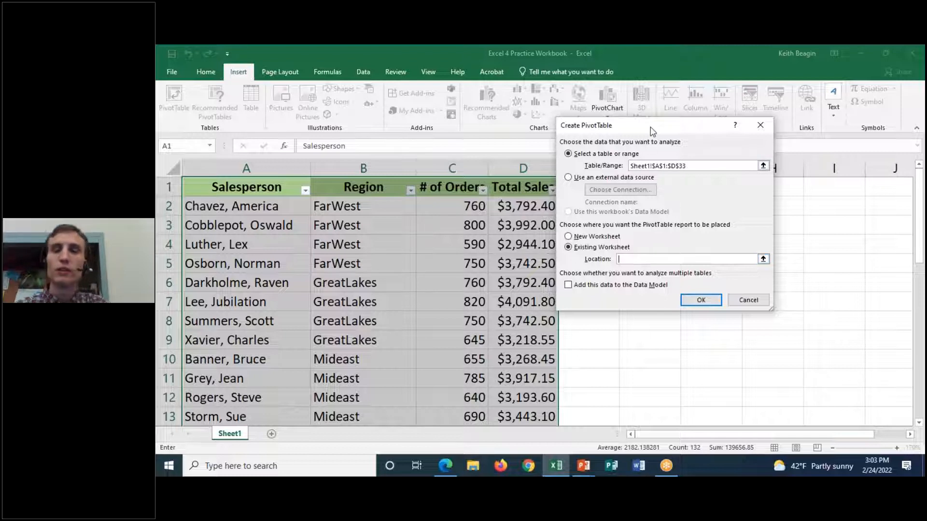
left_click_drag(649, 130, 602, 137)
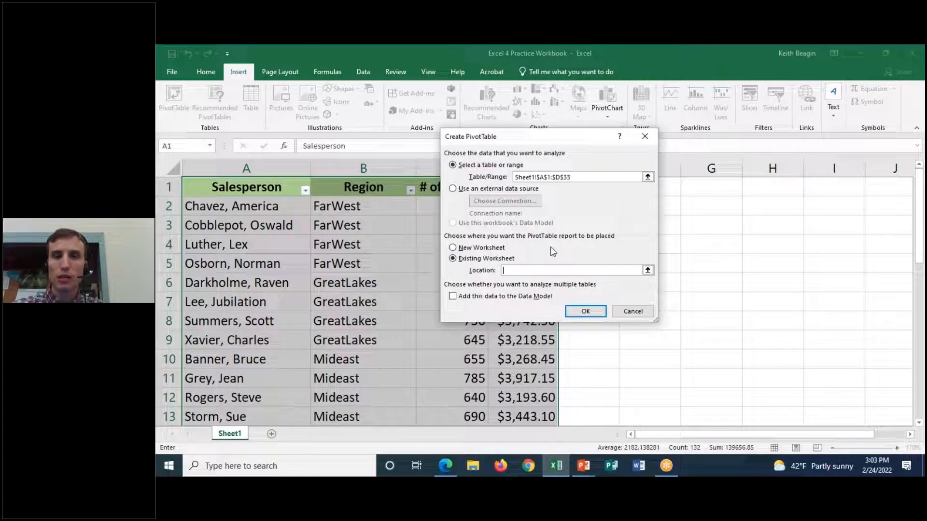
type("f1")
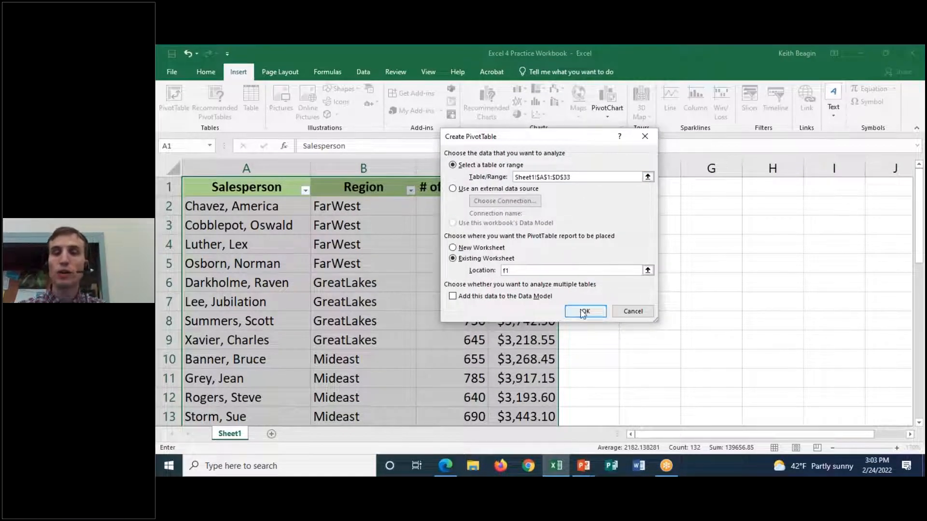
left_click(600, 314)
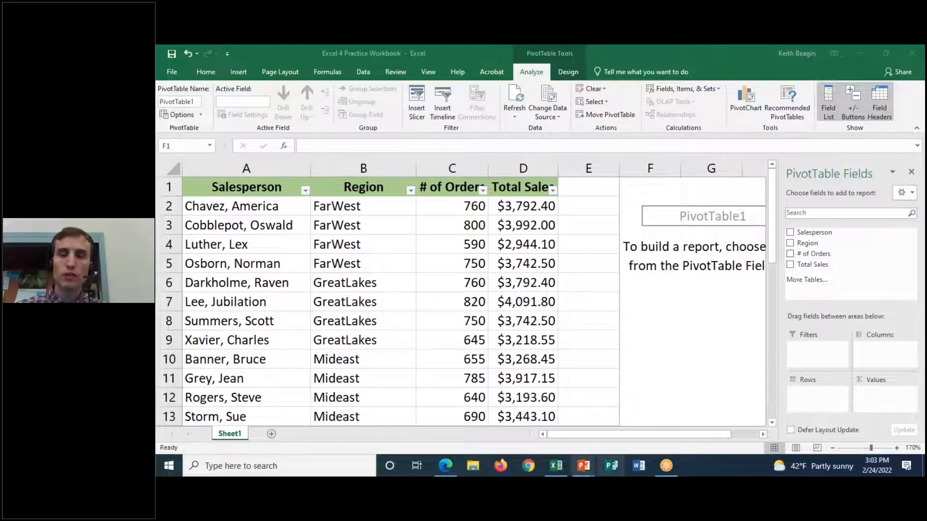
left_click(631, 435)
left_click_drag(684, 439, 709, 437)
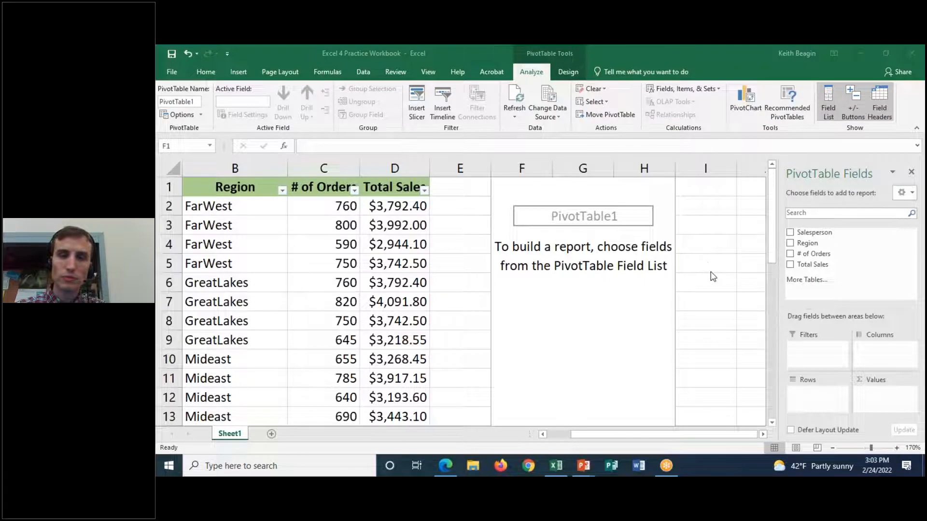
scroll(712, 275, "down", 3)
scroll(712, 275, "up", 3)
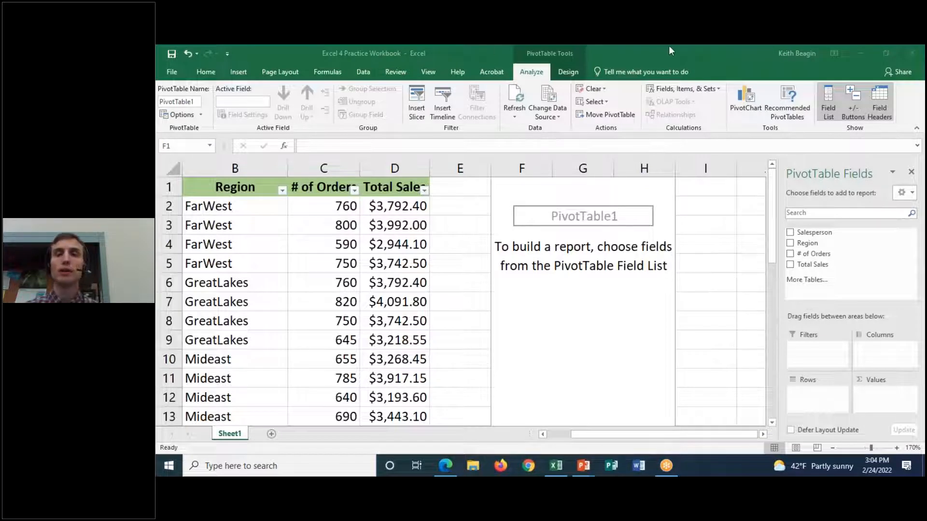
mouse_move(500, 62)
left_mouse_down()
mouse_move(543, 65)
mouse_move(632, 45)
left_mouse_up()
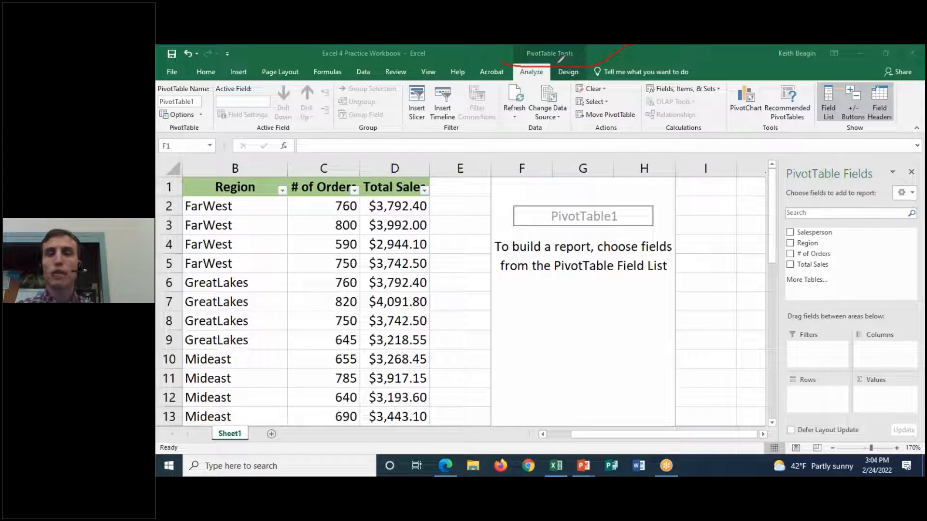
mouse_move(506, 63)
left_mouse_down()
mouse_move(524, 90)
mouse_move(552, 64)
mouse_move(608, 74)
mouse_move(551, 89)
mouse_move(545, 66)
left_mouse_up()
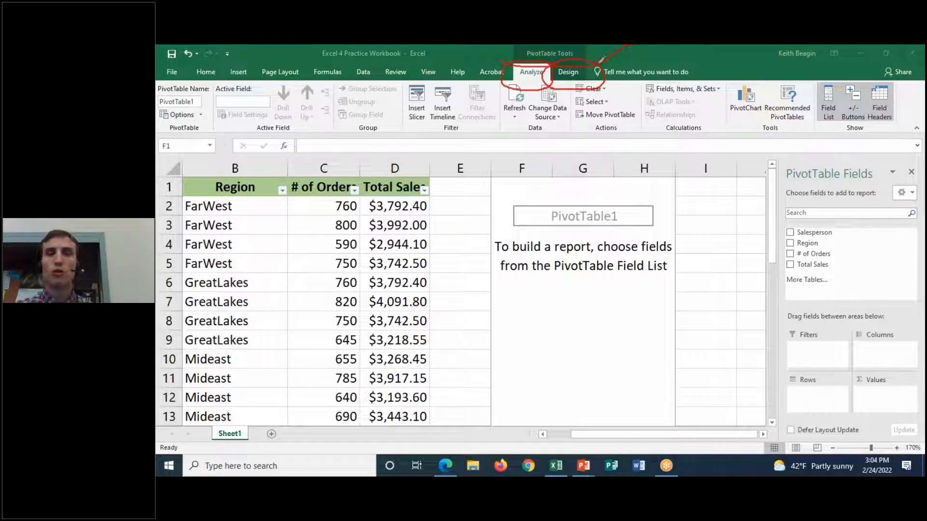
mouse_move(922, 170)
left_mouse_down()
mouse_move(912, 141)
mouse_move(765, 154)
mouse_move(716, 359)
mouse_move(818, 415)
mouse_move(924, 434)
left_mouse_up()
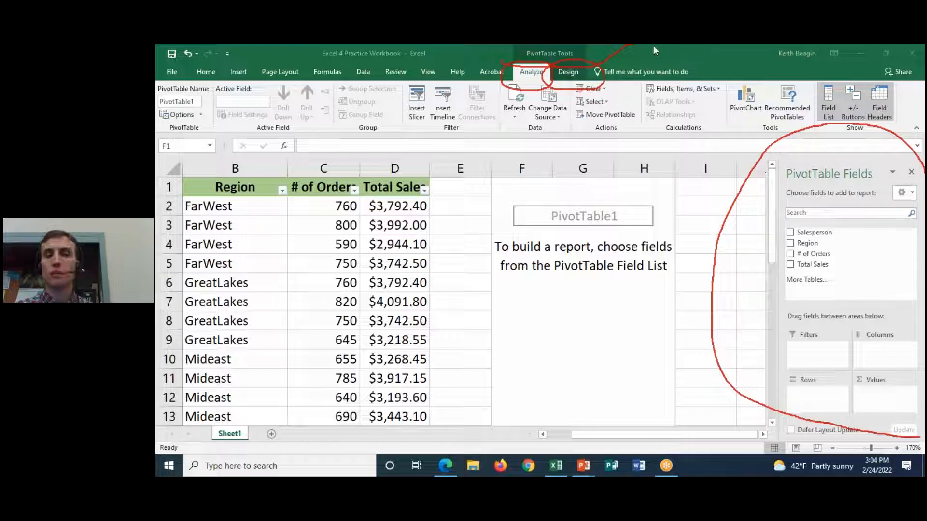
key("Escape")
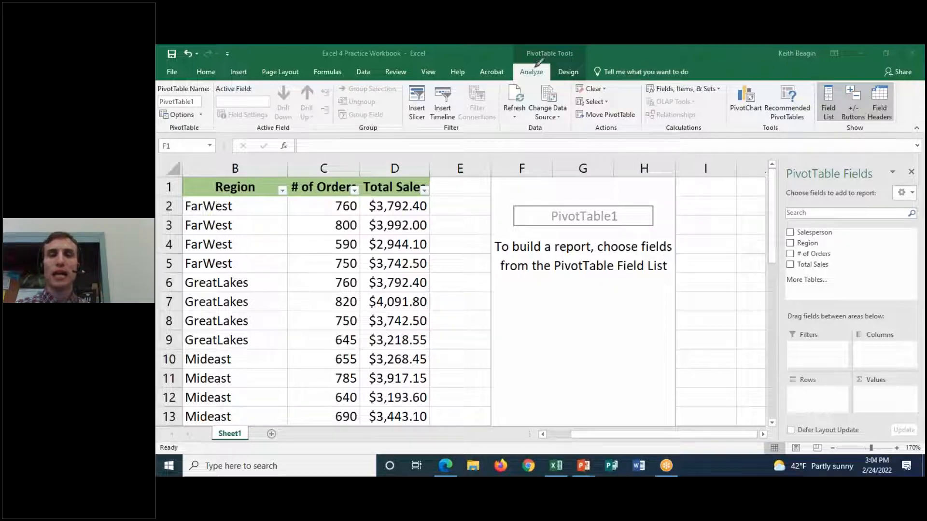
mouse_move(526, 63)
left_mouse_down()
mouse_move(545, 83)
mouse_move(557, 73)
mouse_move(805, 107)
mouse_move(768, 112)
left_mouse_up()
mouse_move(869, 125)
left_mouse_down()
mouse_move(862, 140)
mouse_move(869, 119)
mouse_move(827, 128)
mouse_move(815, 86)
mouse_move(844, 113)
mouse_move(829, 130)
left_mouse_up()
mouse_move(903, 74)
left_mouse_down()
mouse_move(878, 72)
mouse_move(815, 113)
mouse_move(924, 109)
mouse_move(897, 71)
left_mouse_up()
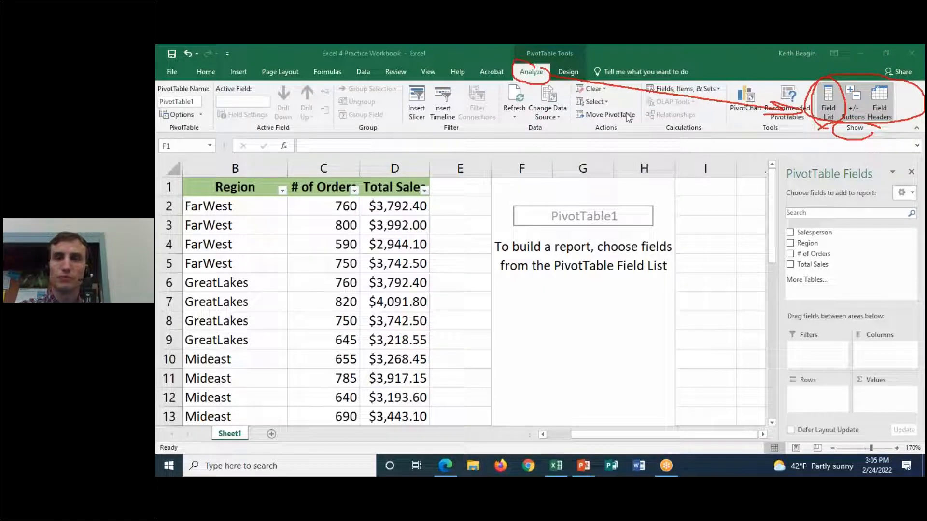
left_click(653, 128)
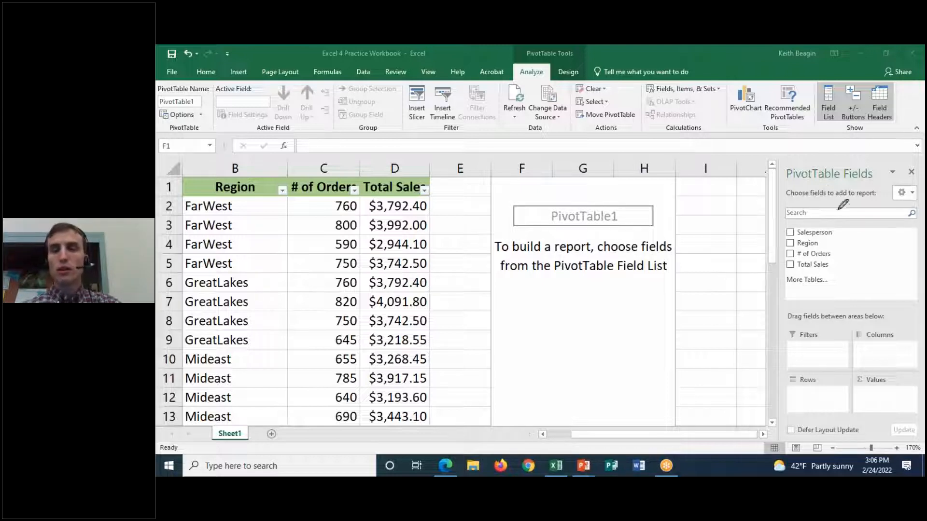
mouse_move(907, 224)
left_mouse_down()
mouse_move(759, 258)
mouse_move(778, 291)
mouse_move(820, 299)
mouse_move(919, 287)
mouse_move(909, 224)
left_mouse_up()
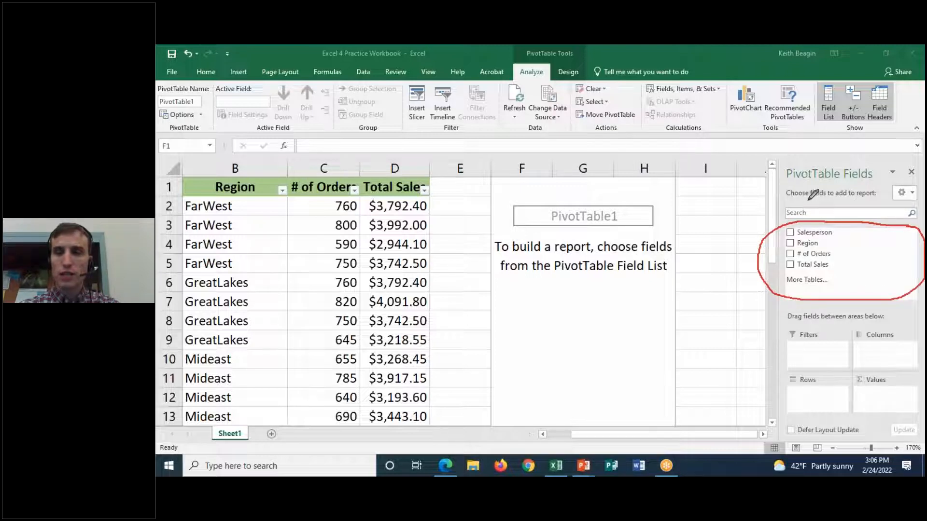
mouse_move(807, 199)
left_mouse_down()
mouse_move(810, 186)
mouse_move(828, 190)
mouse_move(824, 200)
mouse_move(812, 195)
left_mouse_up()
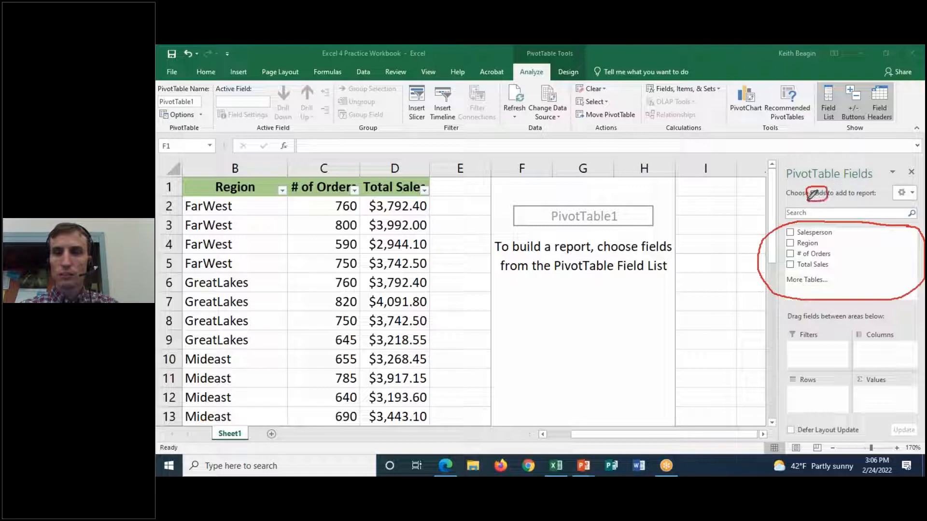
mouse_move(854, 332)
left_mouse_down()
mouse_move(842, 327)
mouse_move(757, 378)
mouse_move(893, 416)
mouse_move(903, 354)
mouse_move(847, 332)
left_mouse_up()
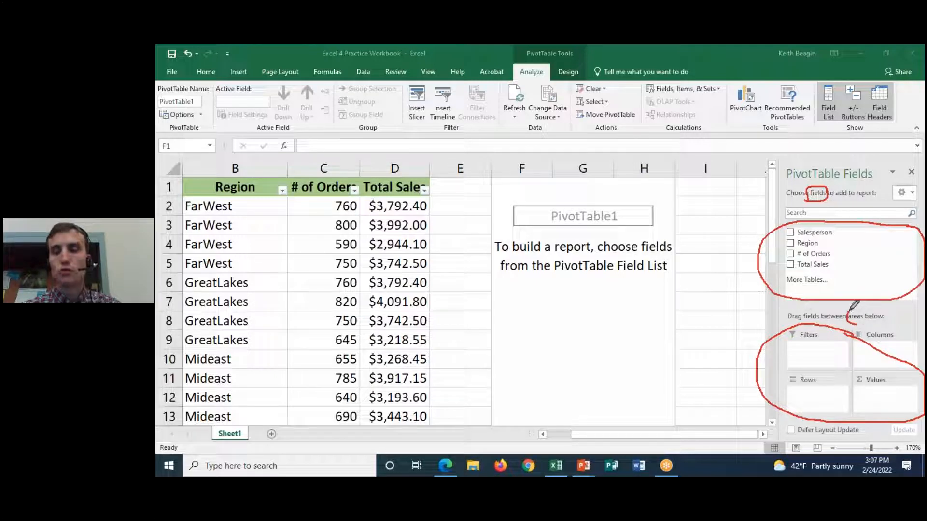
mouse_move(854, 311)
left_mouse_down()
mouse_move(849, 321)
mouse_move(868, 318)
left_mouse_up()
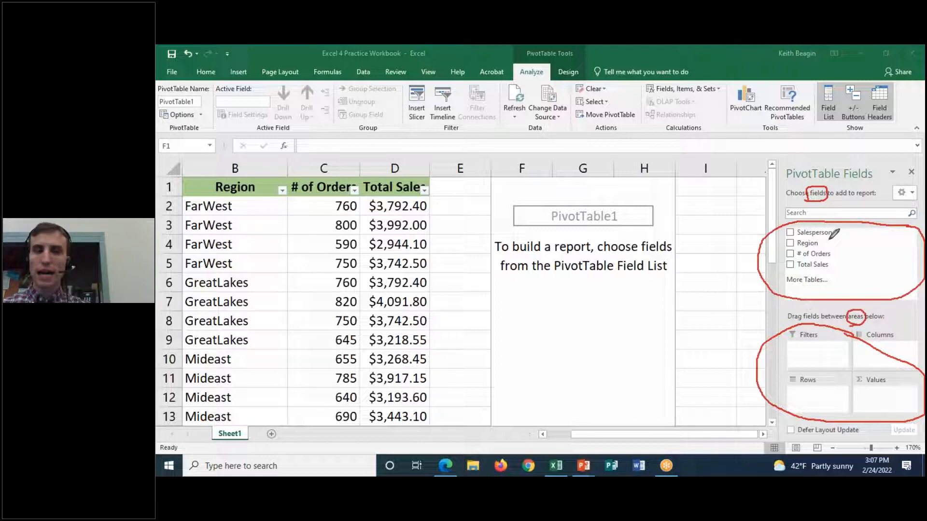
mouse_move(796, 230)
left_mouse_down()
mouse_move(843, 234)
mouse_move(850, 260)
mouse_move(827, 273)
mouse_move(786, 271)
mouse_move(779, 243)
left_mouse_up()
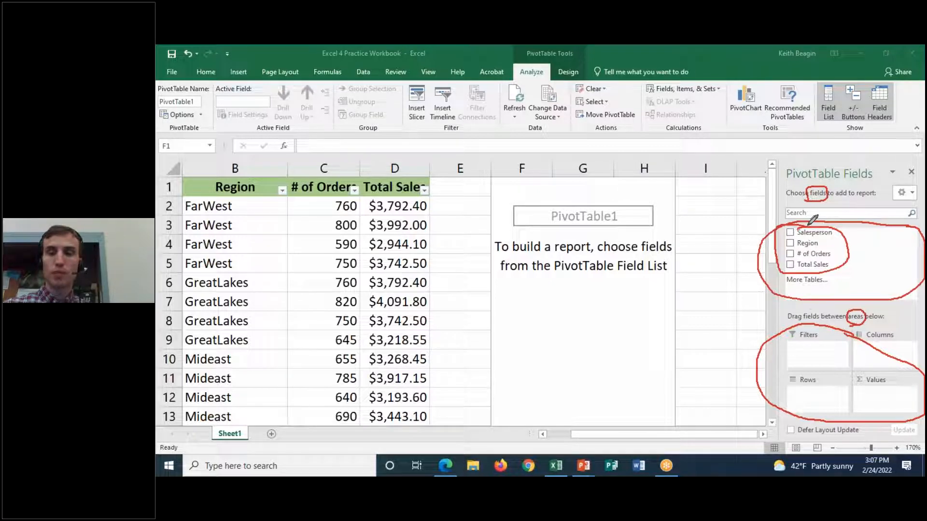
left_click(650, 123)
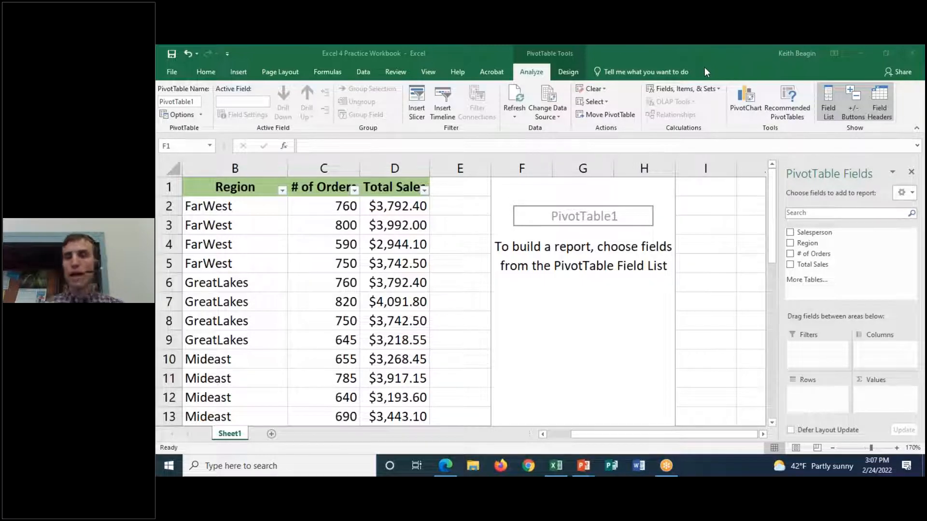
left_click_drag(812, 235, 840, 255)
left_click_drag(858, 287, 826, 234)
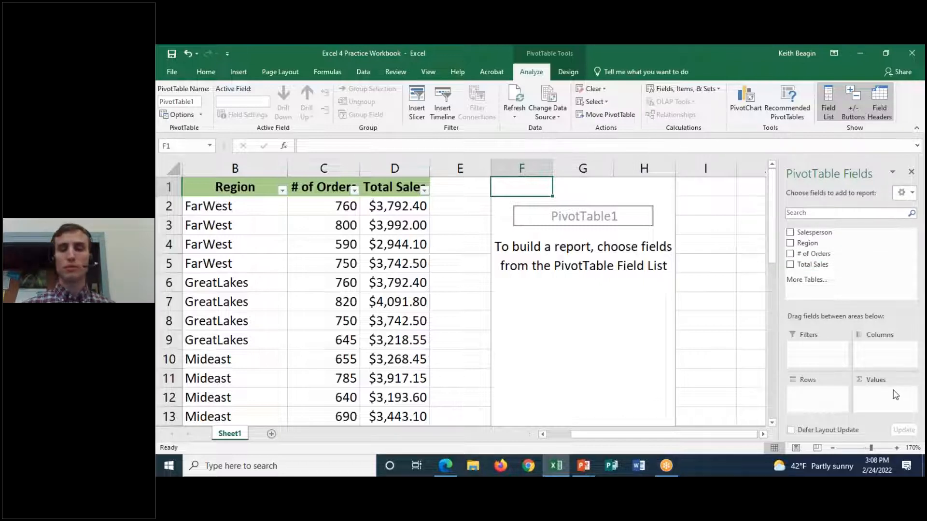
Add the # of Orders and Total Sales fields to the PivotTable's Values area
left_click_drag(816, 254, 894, 400)
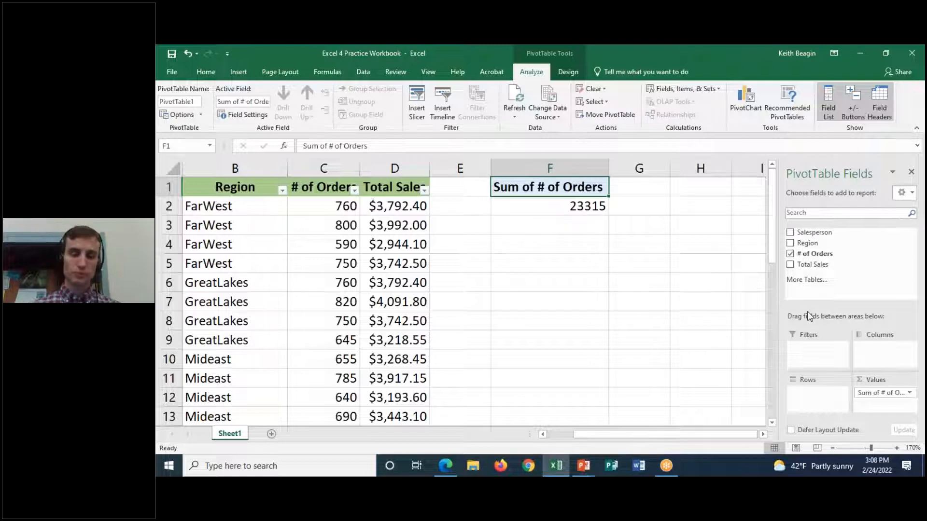
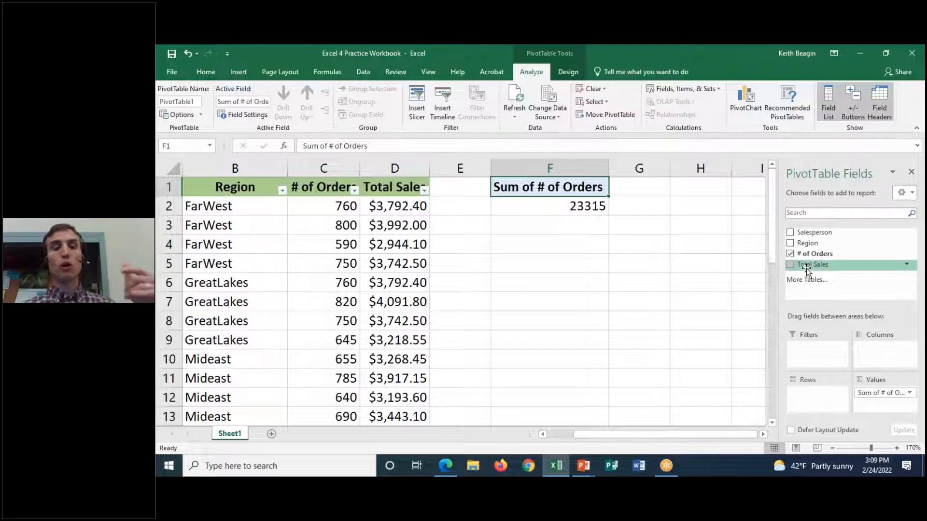
left_click_drag(806, 268, 877, 407)
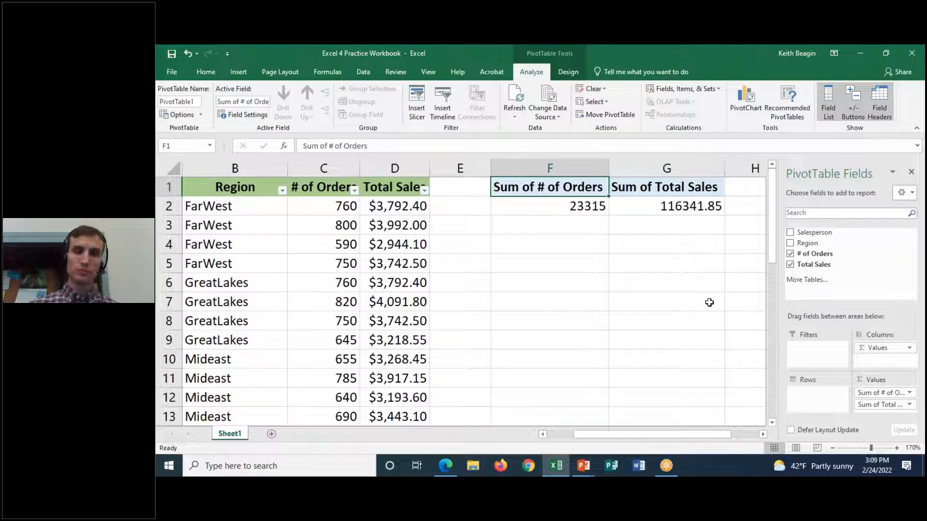
Compare the source Total Sales column's sum with the PivotTable's summed order and sales fields
left_click(413, 178)
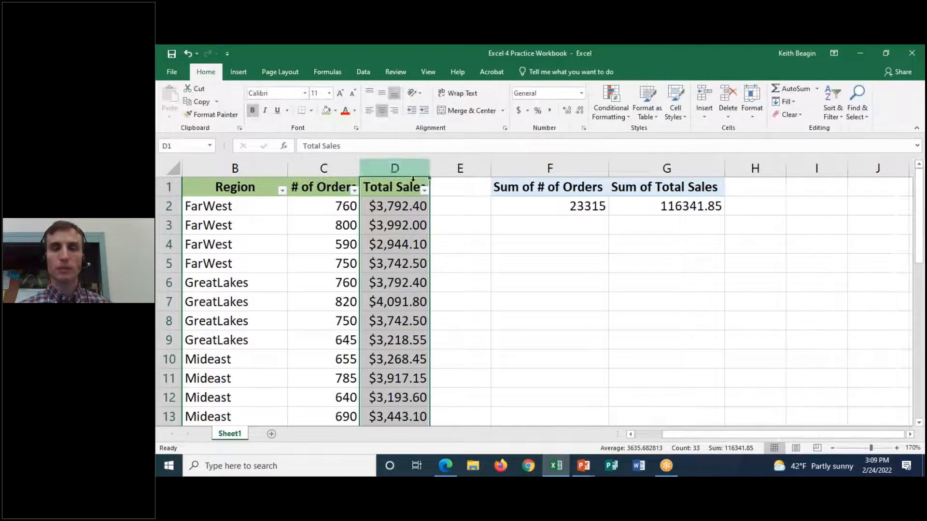
left_click(672, 192)
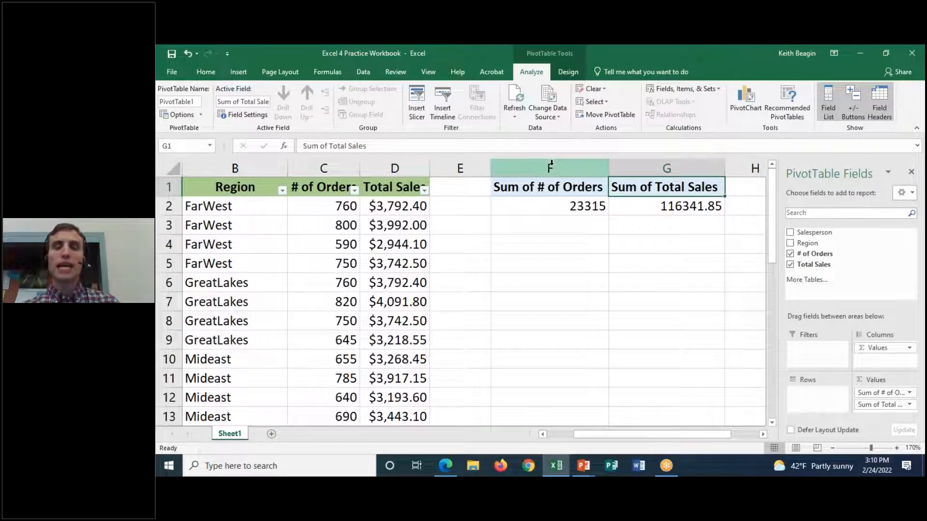
left_click_drag(551, 163, 666, 168)
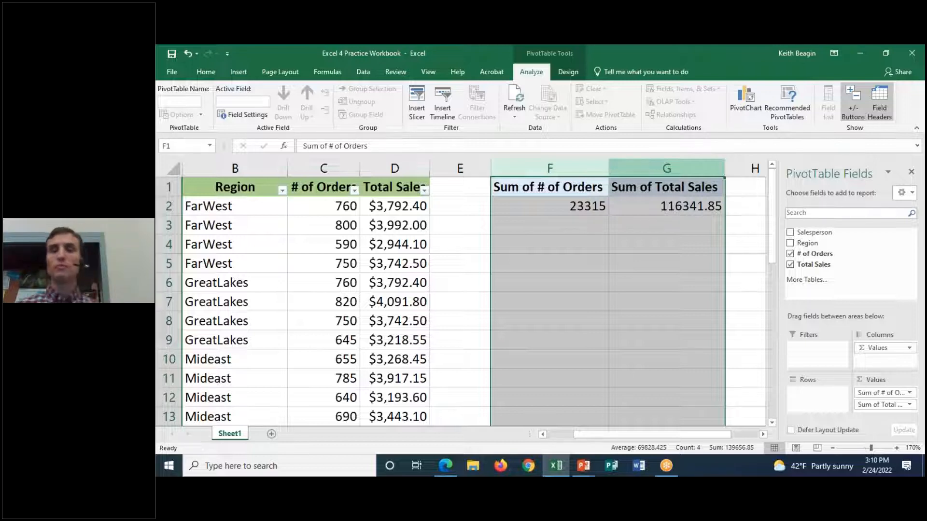
mouse_move(665, 198)
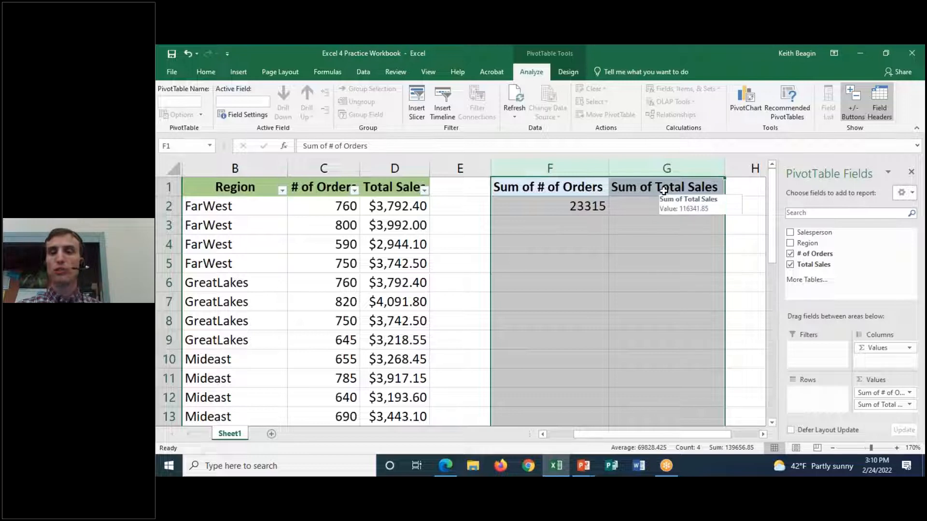
left_click(665, 194)
left_click(579, 186)
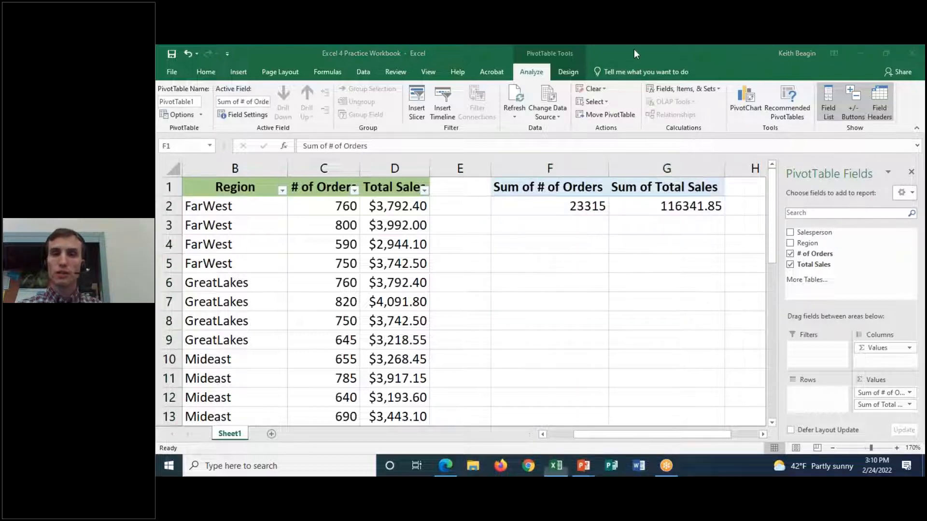
mouse_move(889, 358)
left_mouse_down()
mouse_move(846, 351)
mouse_move(864, 338)
mouse_move(920, 335)
mouse_move(924, 348)
mouse_move(881, 360)
left_mouse_up()
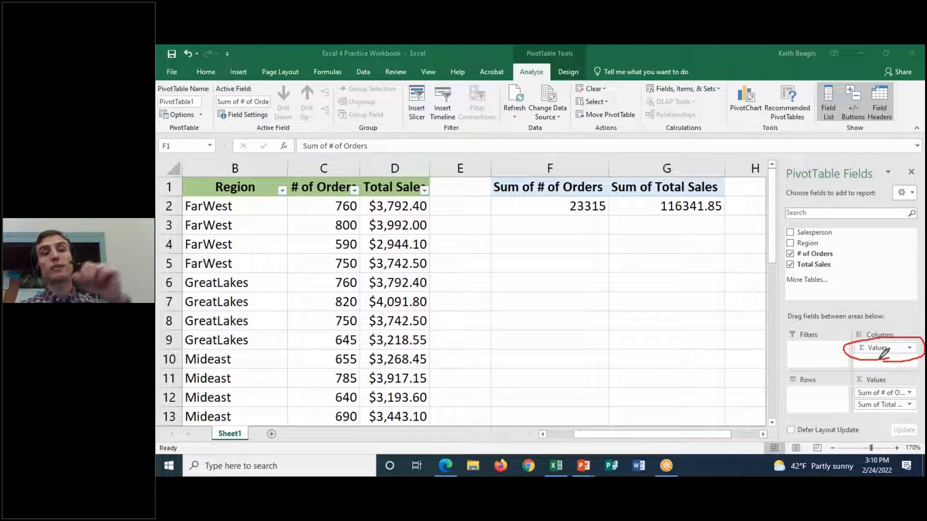
mouse_move(650, 215)
left_mouse_down()
mouse_move(861, 333)
mouse_move(827, 337)
left_mouse_up()
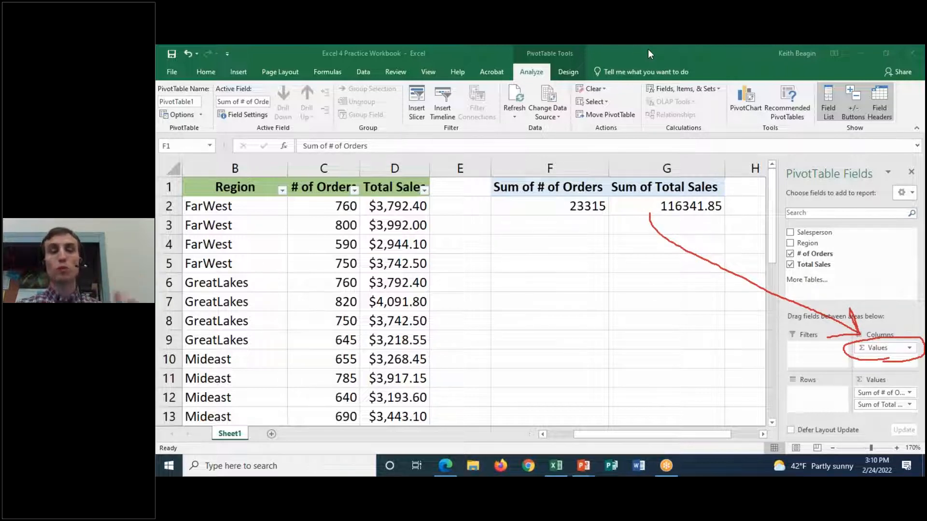
mouse_move(903, 375)
left_mouse_down()
mouse_move(891, 371)
mouse_move(832, 404)
mouse_move(917, 419)
mouse_move(901, 375)
left_mouse_up()
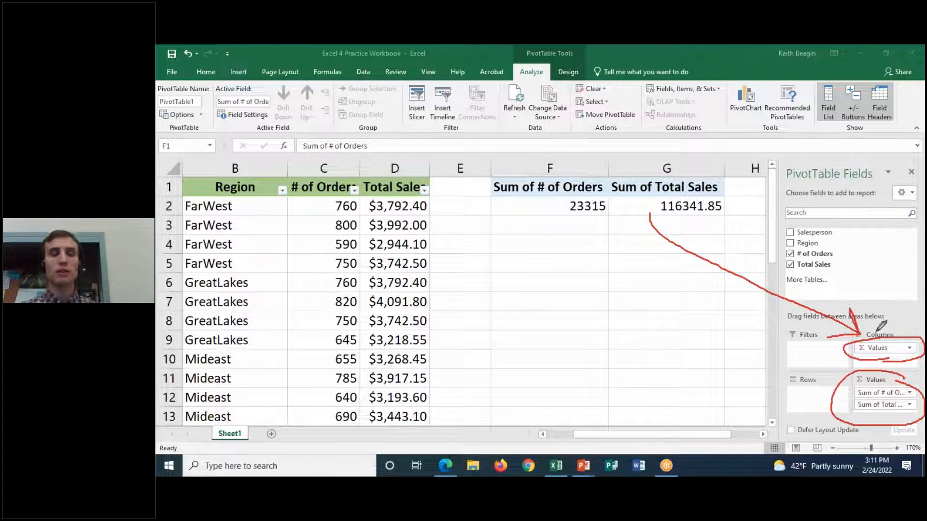
left_click(650, 135)
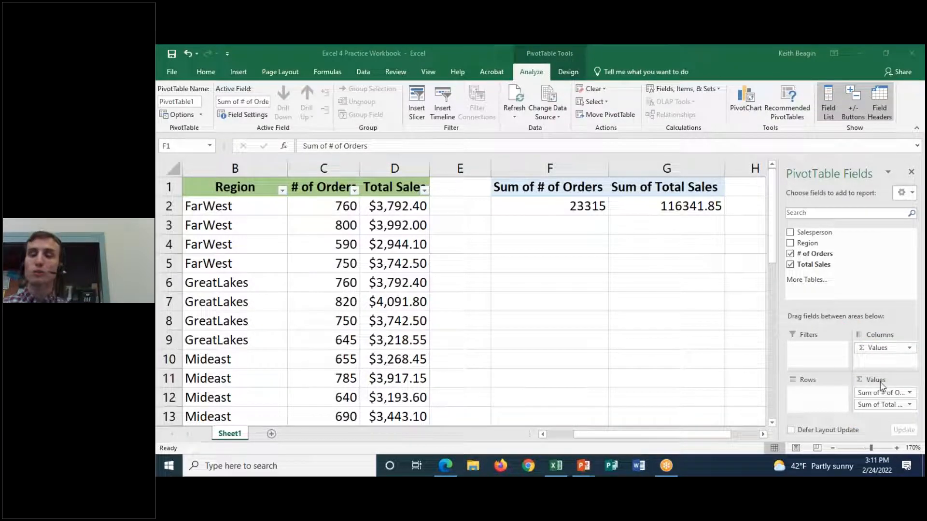
Try the Values field in the PivotTable's Rows area and return it to the Columns area
left_click_drag(883, 354, 809, 394)
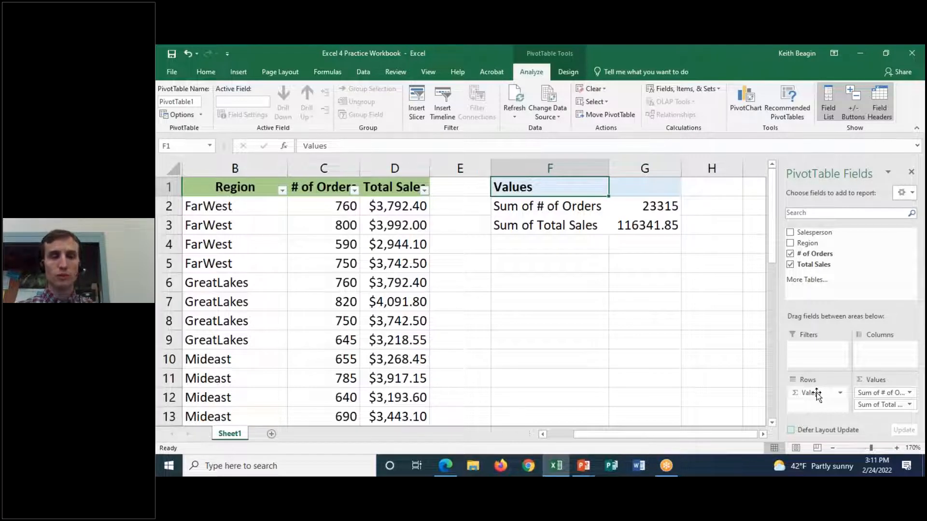
left_click_drag(816, 392, 882, 357)
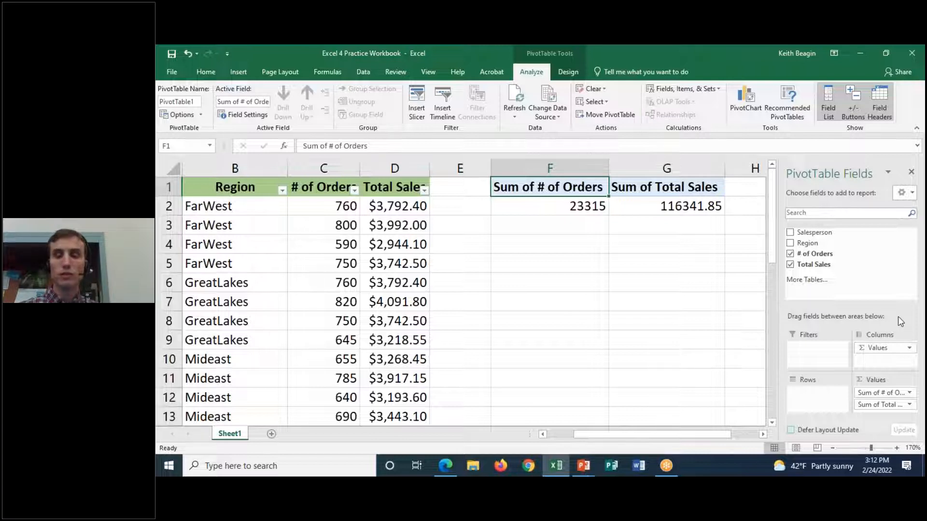
Add the Region field to the PivotTable's Rows area
left_click_drag(812, 247, 810, 395)
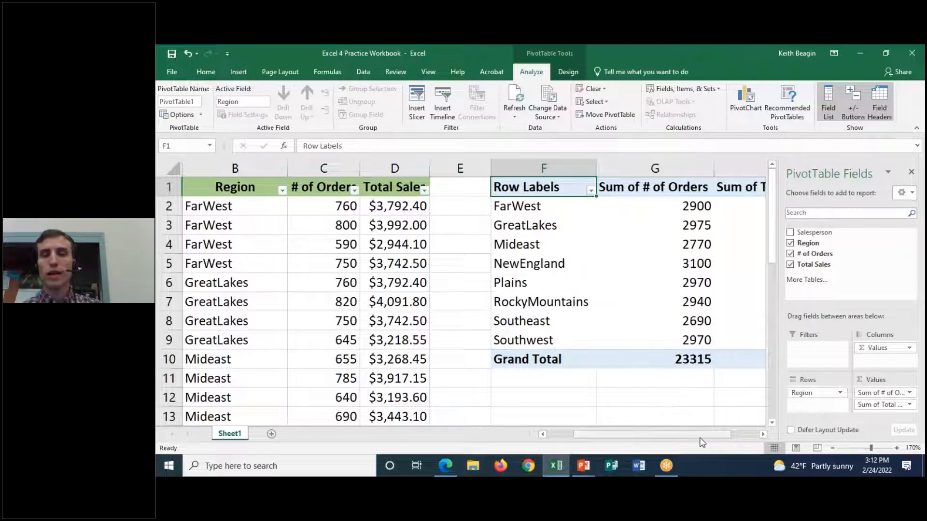
left_click_drag(695, 434, 722, 437)
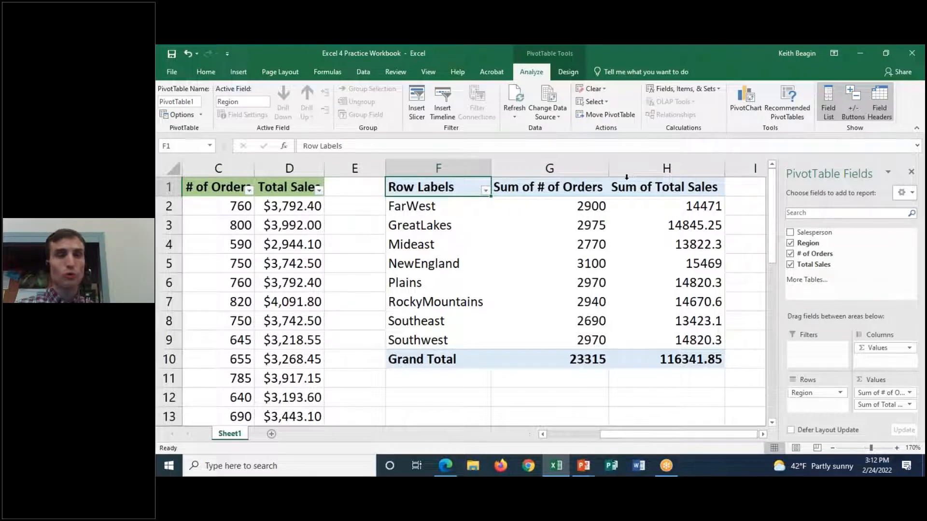
Examine the order and sales sums for FarWest, GreatLakes and Mideast, and the values in the Grand Total row
left_click(591, 206)
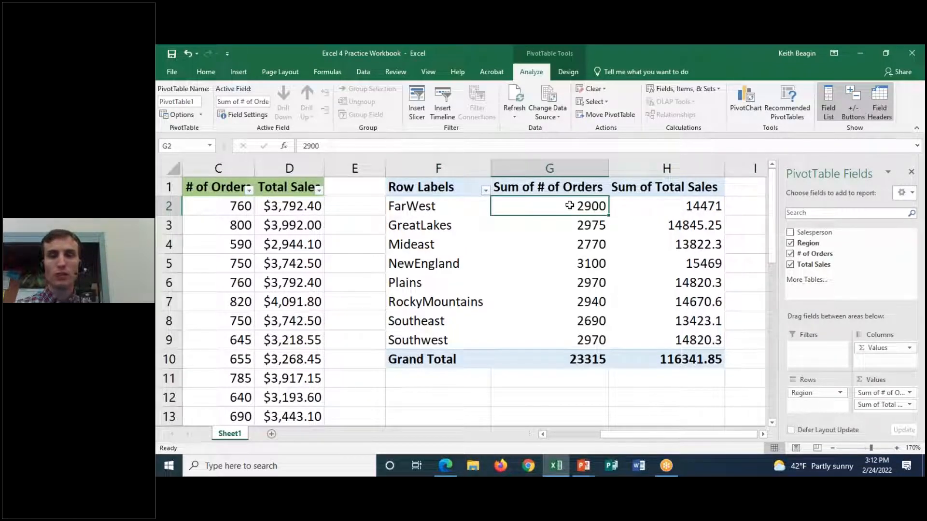
left_click(694, 208)
left_click(590, 226)
left_click(695, 229)
left_click(594, 246)
left_click(652, 244)
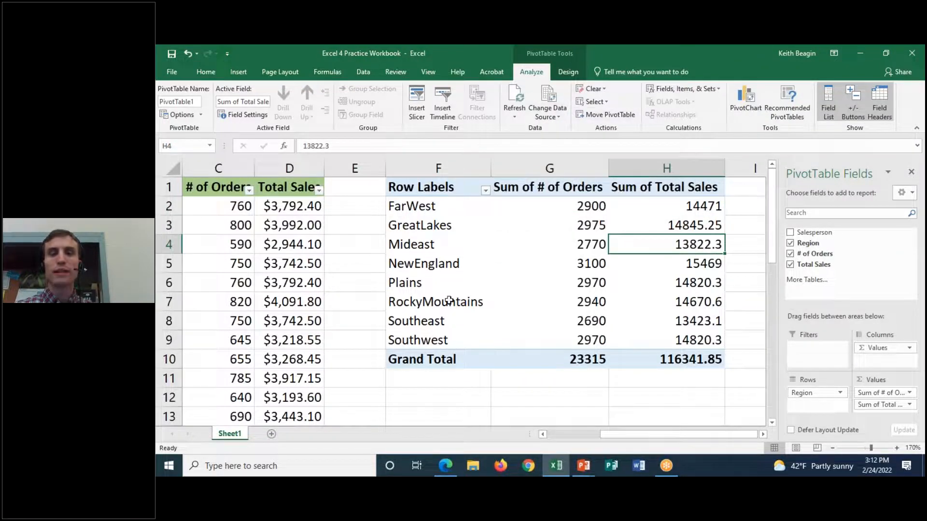
left_click(581, 362)
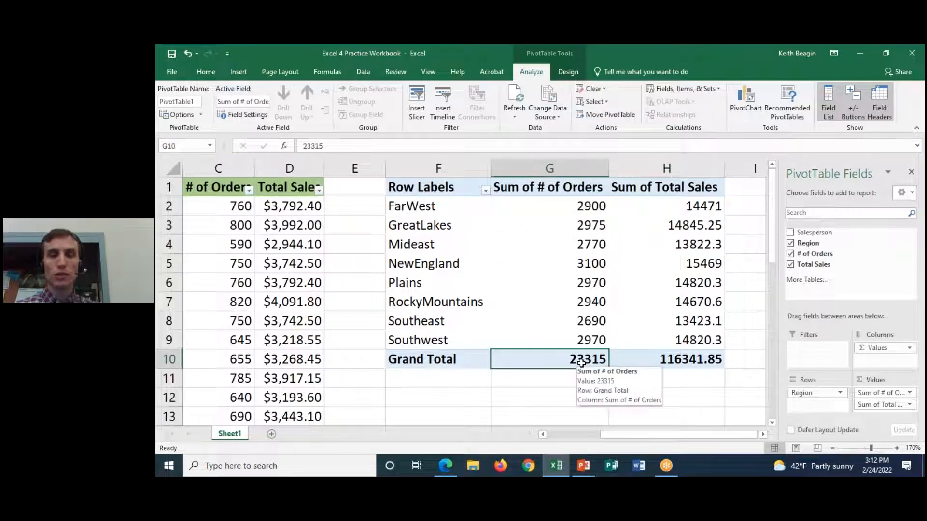
left_click(707, 360)
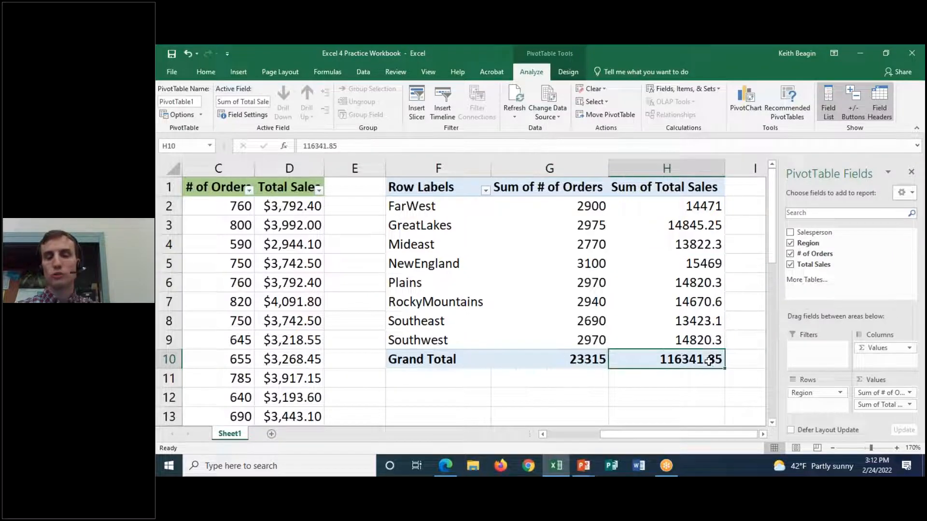
Add the Salesperson field to the PivotTable's Rows area beneath Region
mouse_move(676, 329)
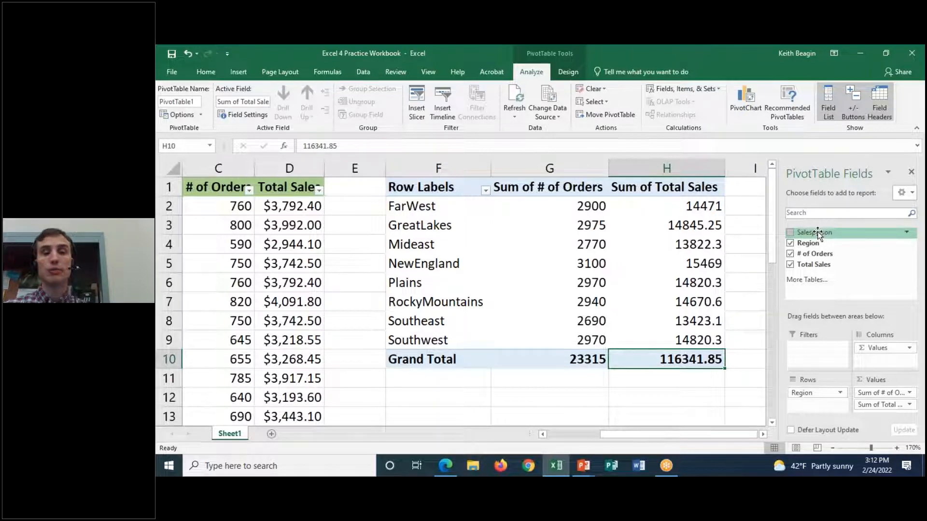
left_click_drag(818, 234, 815, 414)
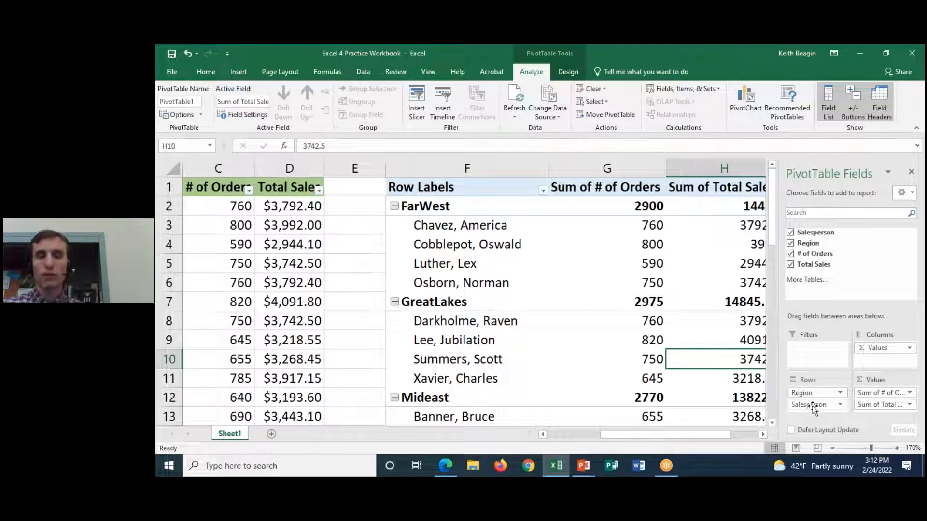
mouse_move(813, 405)
left_mouse_down()
mouse_move(799, 402)
mouse_move(821, 386)
mouse_move(814, 415)
left_mouse_up()
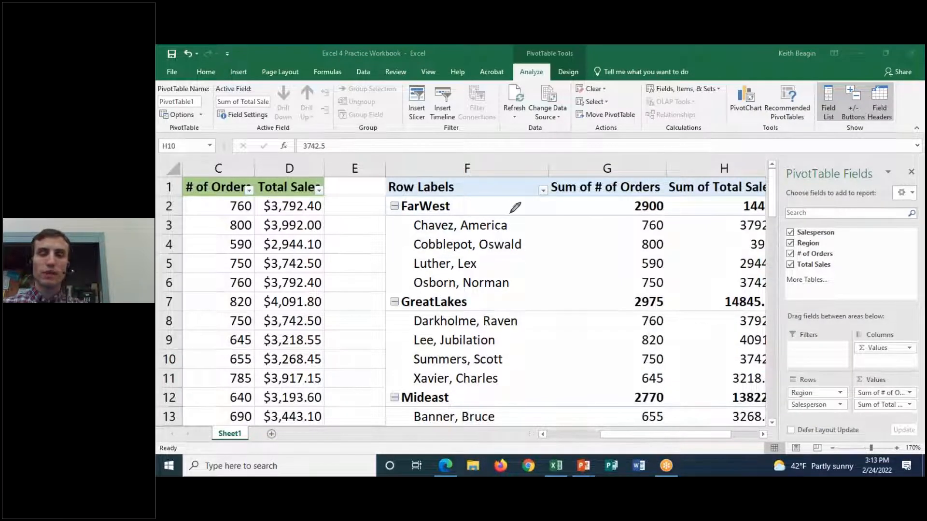
mouse_move(408, 208)
left_mouse_down()
mouse_move(518, 211)
mouse_move(417, 223)
mouse_move(536, 229)
mouse_move(583, 248)
mouse_move(543, 260)
left_mouse_up()
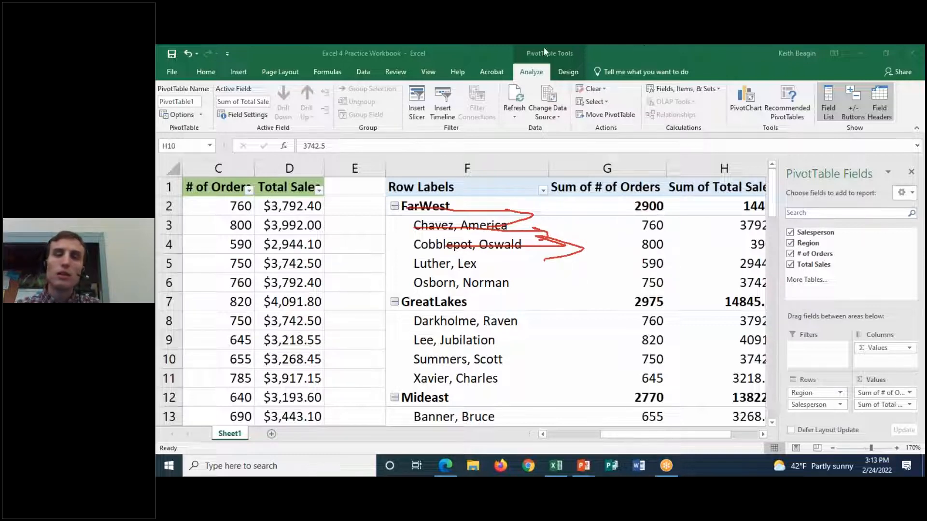
left_click(682, 127)
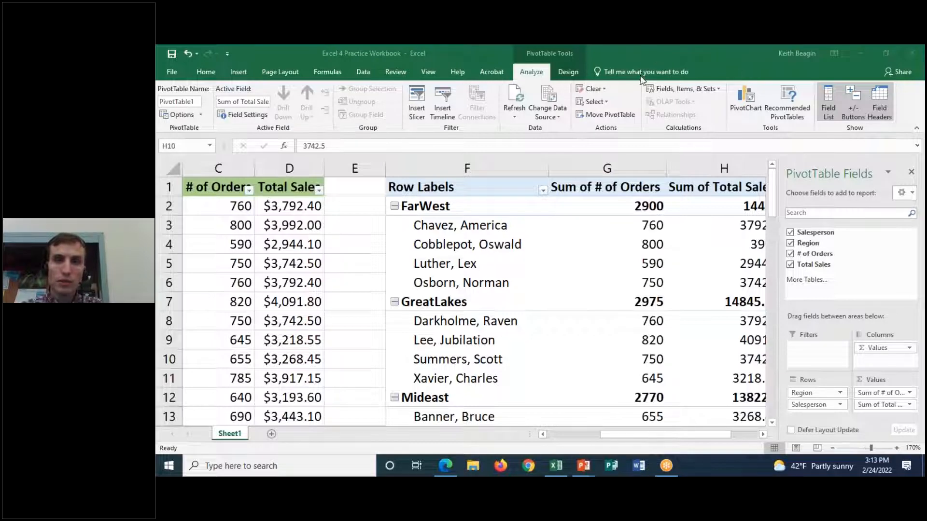
left_click_drag(395, 190, 387, 424)
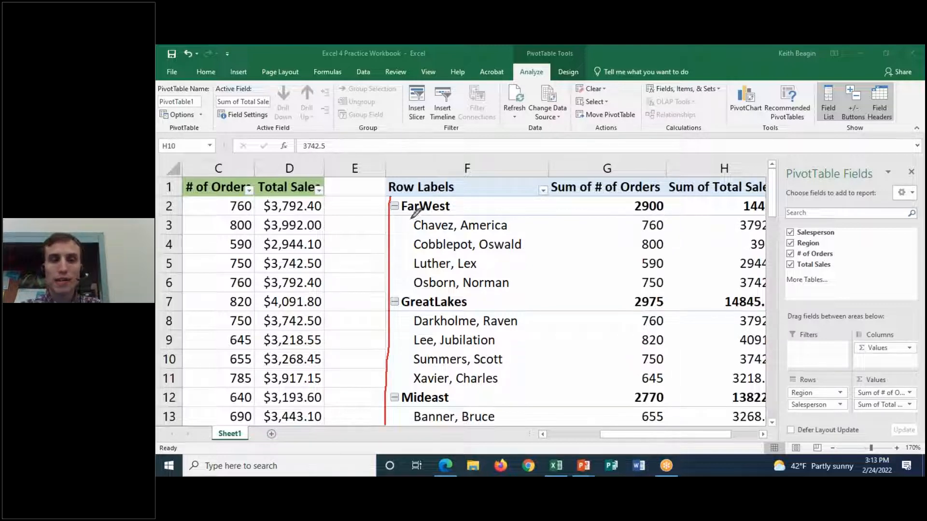
left_click_drag(411, 221, 412, 285)
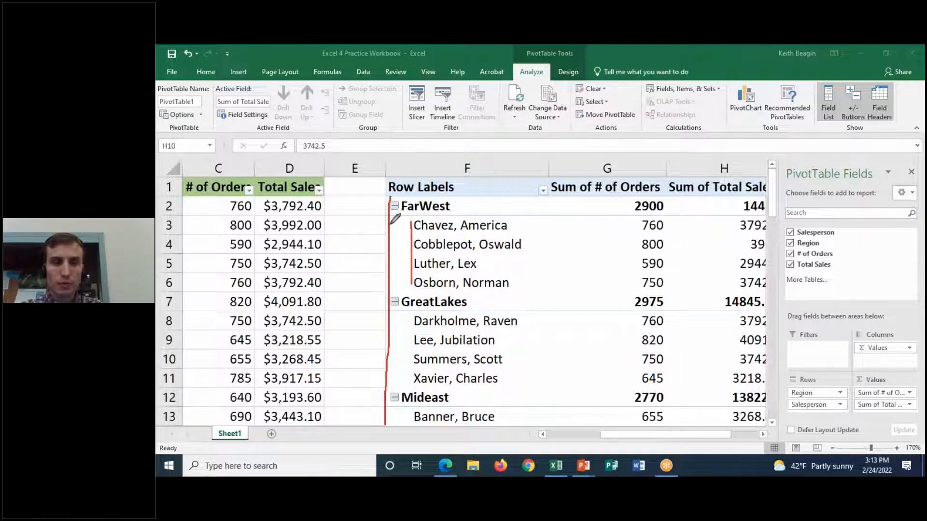
left_click_drag(408, 221, 392, 231)
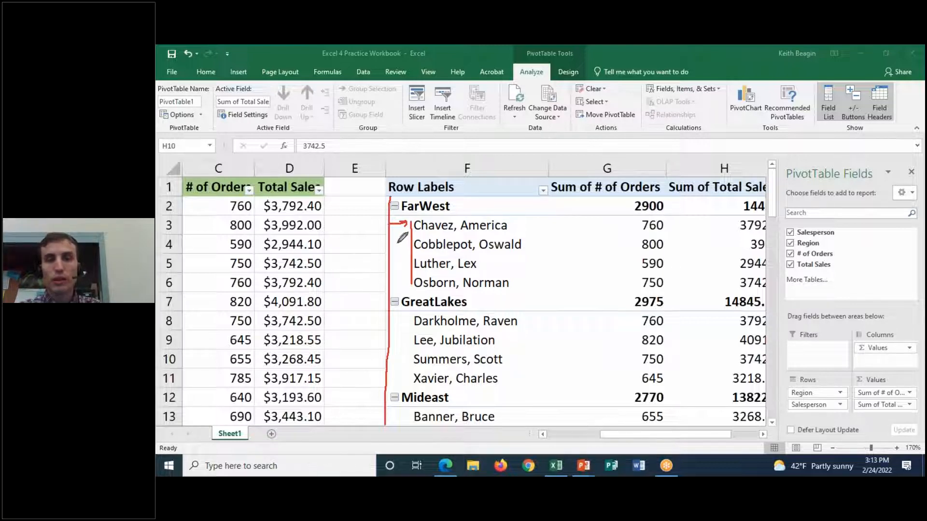
left_click_drag(391, 248, 408, 248)
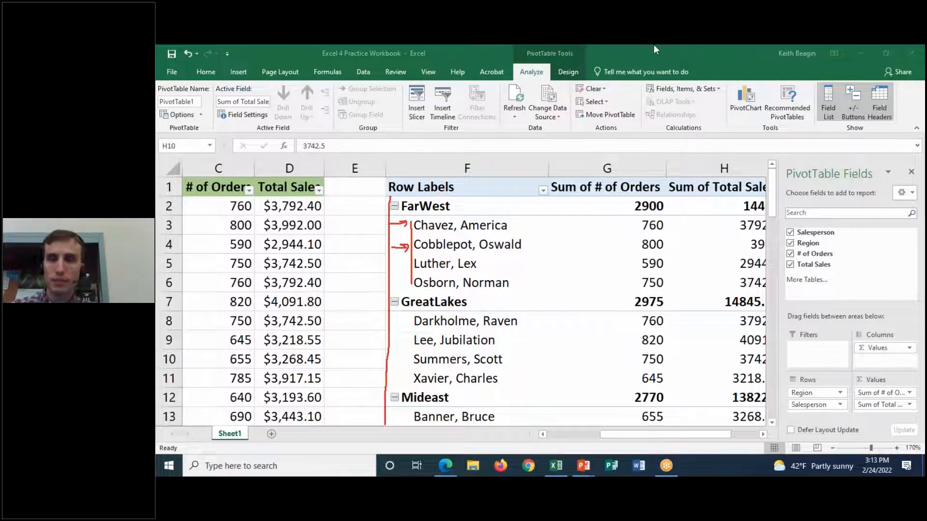
left_click(660, 127)
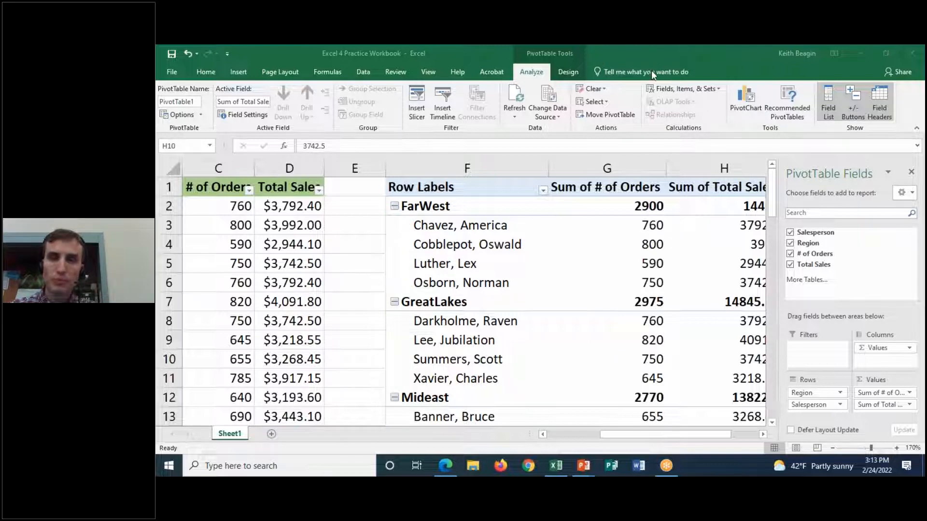
mouse_move(515, 224)
left_mouse_down()
mouse_move(622, 217)
mouse_move(614, 231)
left_mouse_up()
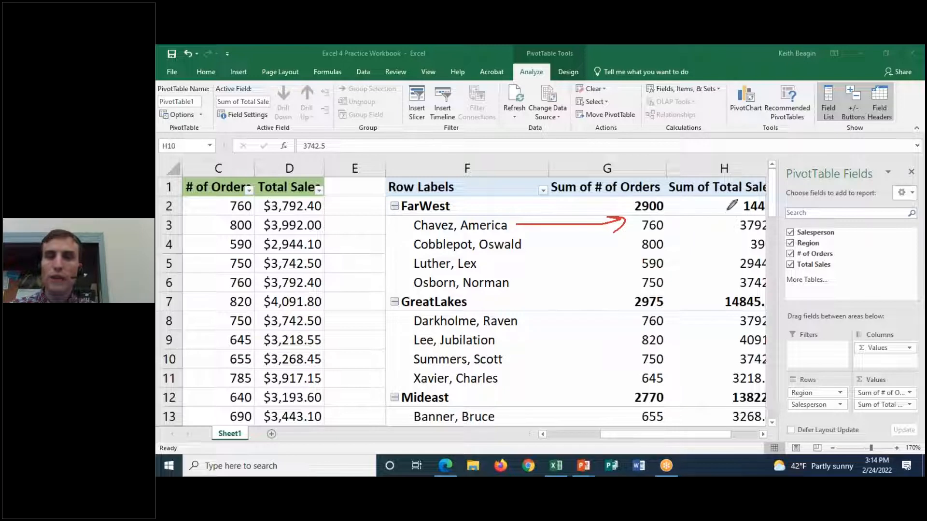
mouse_move(687, 224)
left_mouse_down()
mouse_move(738, 224)
mouse_move(726, 230)
left_mouse_up()
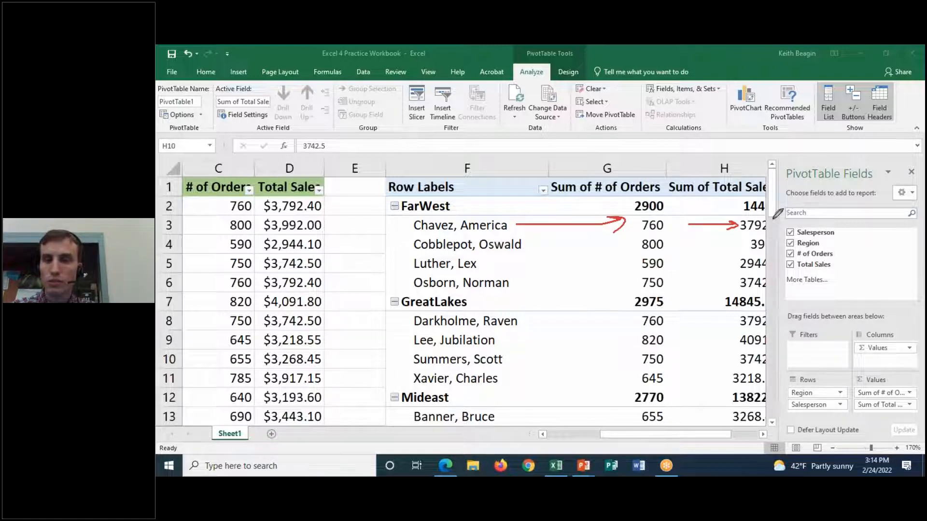
left_click_drag(675, 197, 680, 207)
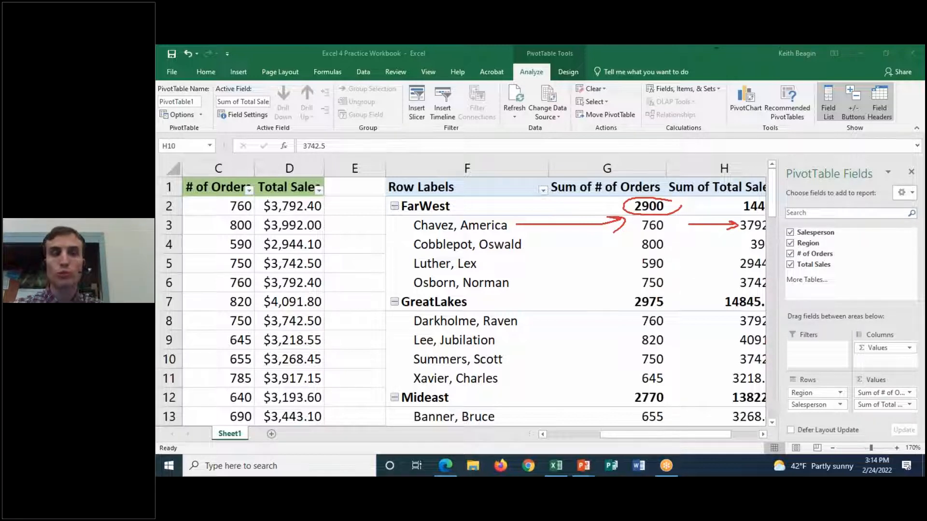
left_click(656, 122)
mouse_move(771, 209)
left_mouse_down()
mouse_move(773, 308)
mouse_move(795, 352)
mouse_move(781, 186)
left_mouse_up()
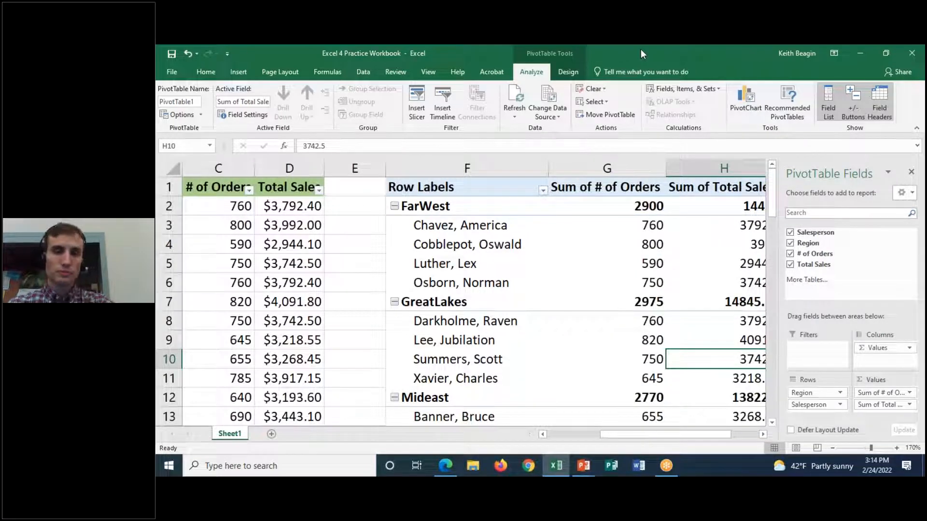
left_click(657, 49)
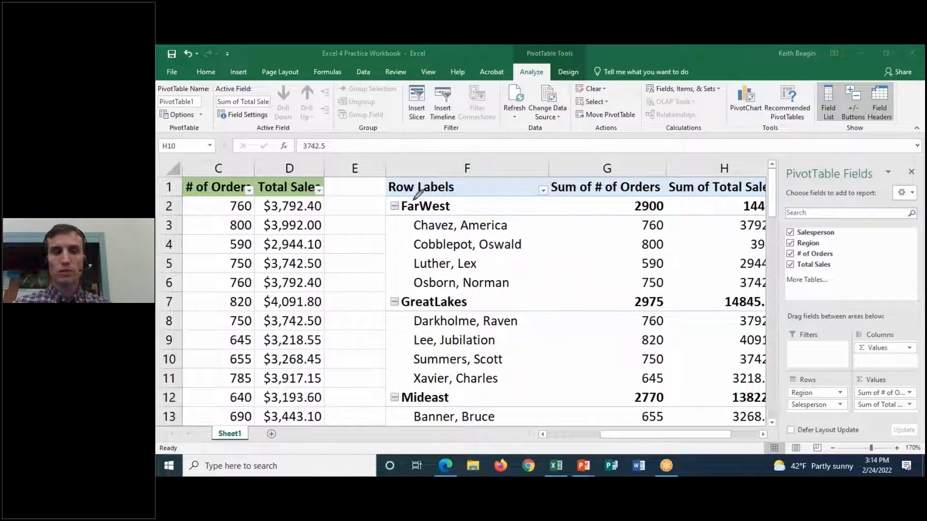
mouse_move(398, 203)
left_mouse_down()
mouse_move(380, 217)
mouse_move(471, 202)
mouse_move(397, 197)
left_mouse_up()
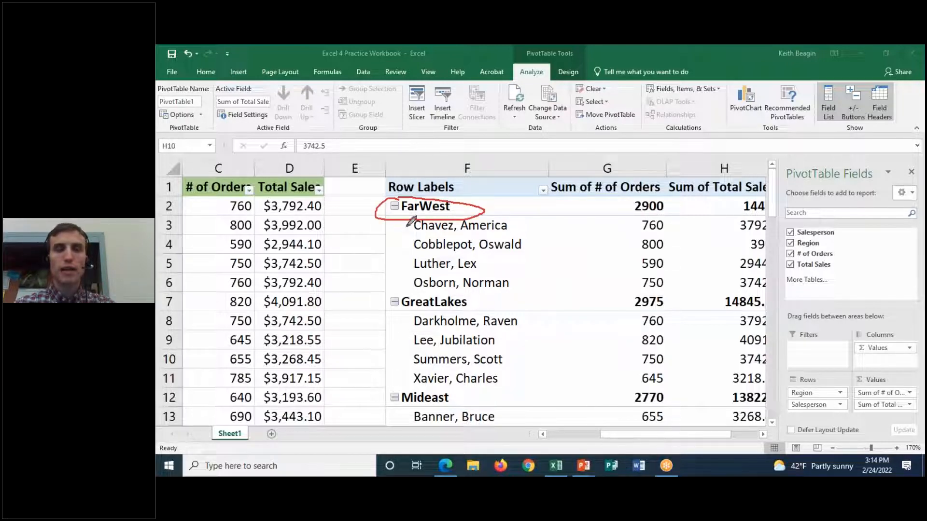
left_click(643, 123)
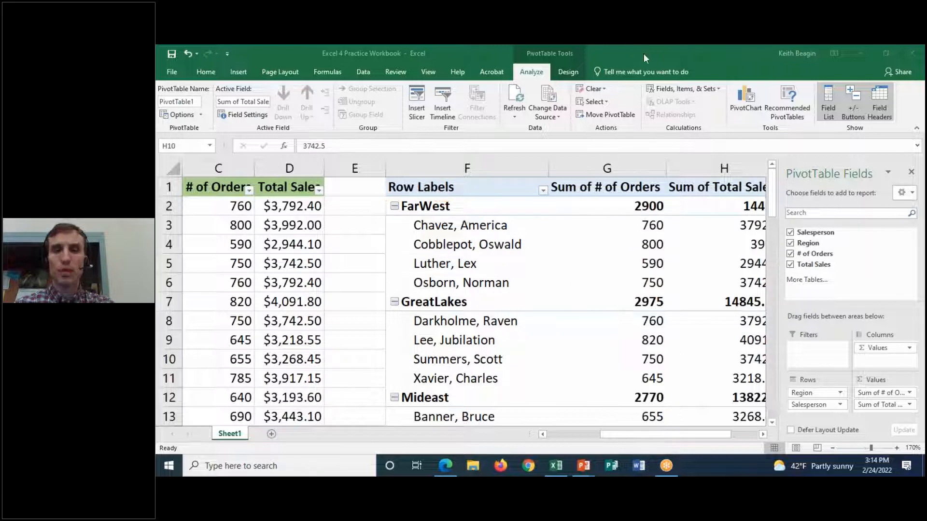
Collapse the FarWest region in the PivotTable to hide its salespeople
left_click(394, 206)
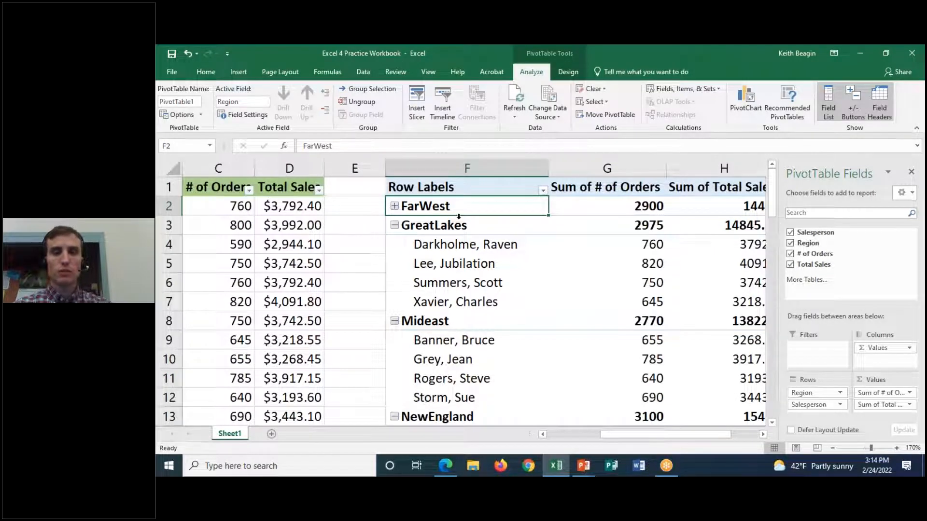
Expand the FarWest region in the PivotTable to show its salespeople
left_click(395, 207)
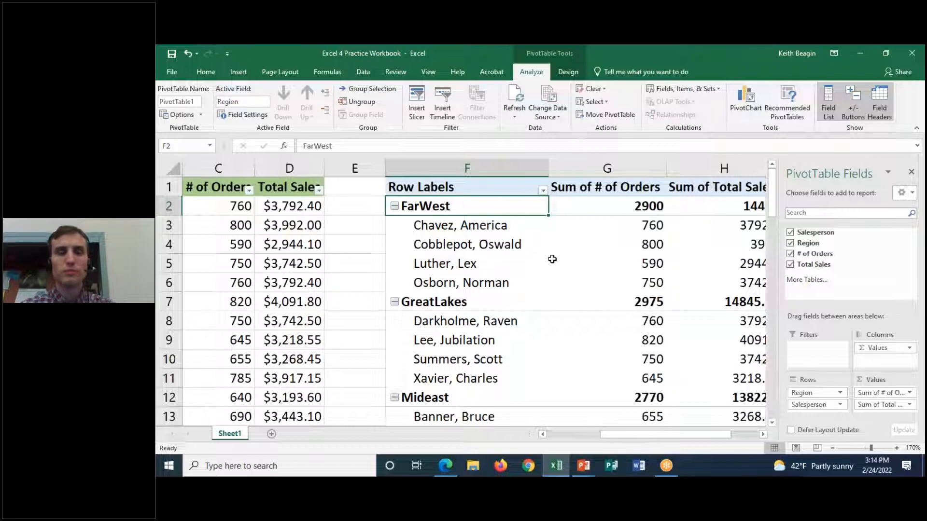
mouse_move(552, 259)
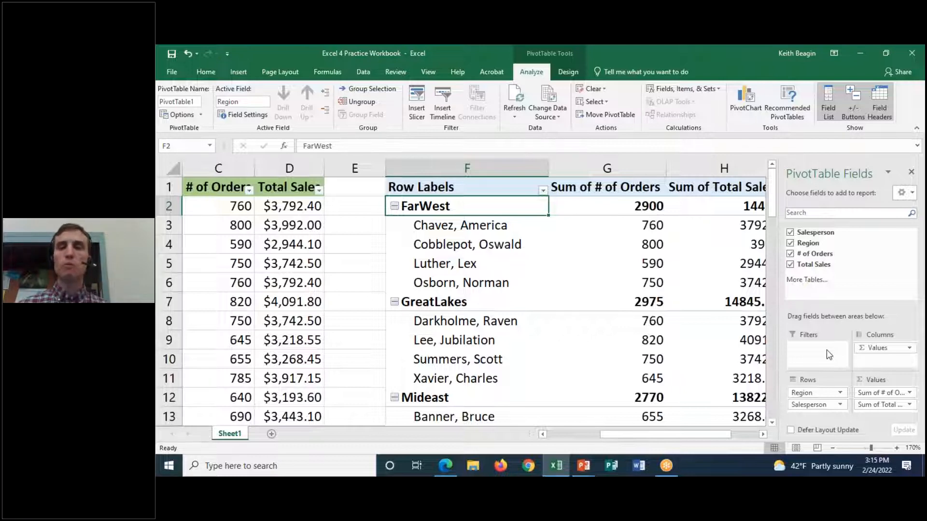
mouse_move(630, 433)
left_mouse_down()
mouse_move(642, 434)
mouse_move(631, 434)
left_mouse_up()
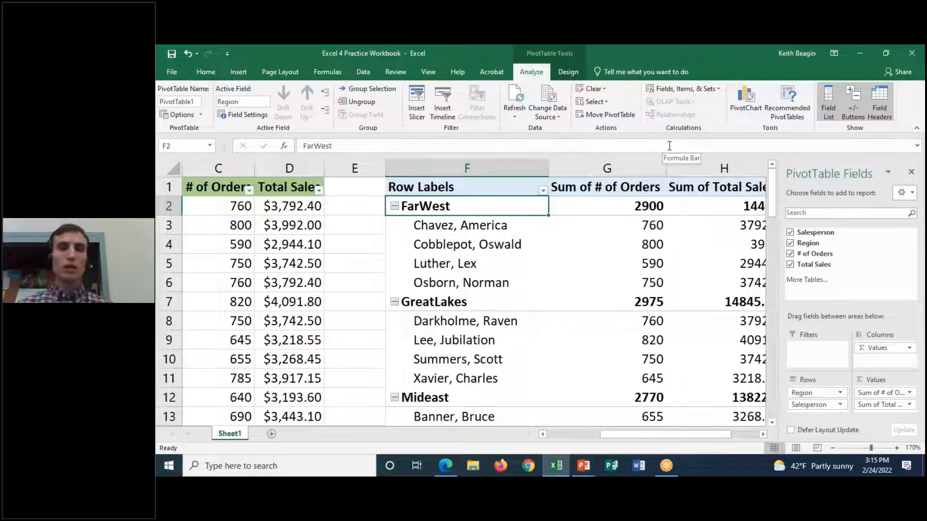
mouse_move(428, 175)
left_mouse_down()
mouse_move(386, 180)
mouse_move(543, 203)
mouse_move(413, 157)
left_mouse_up()
mouse_move(544, 166)
left_mouse_down()
mouse_move(534, 184)
mouse_move(564, 178)
left_mouse_up()
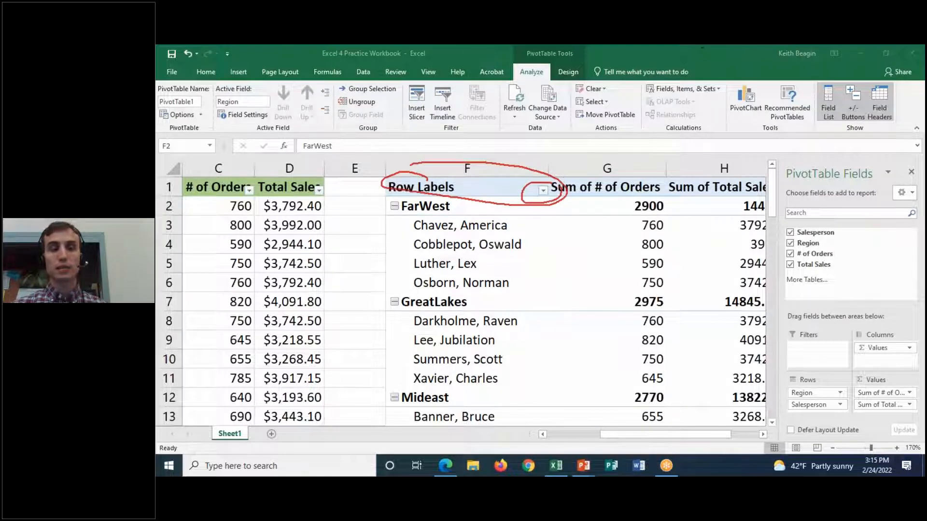
key("Escape")
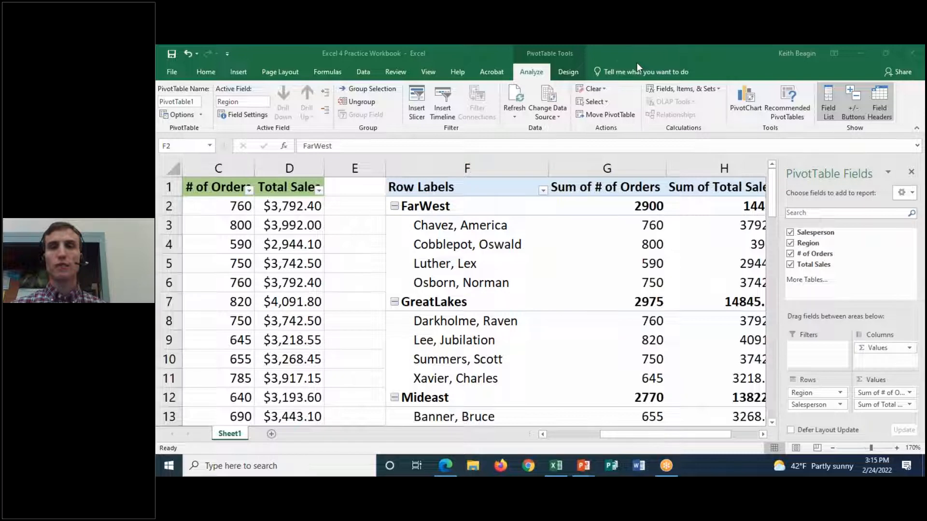
Examine the Row Labels sort and filter options and the choice between the Region and Salesperson fields
left_click(544, 190)
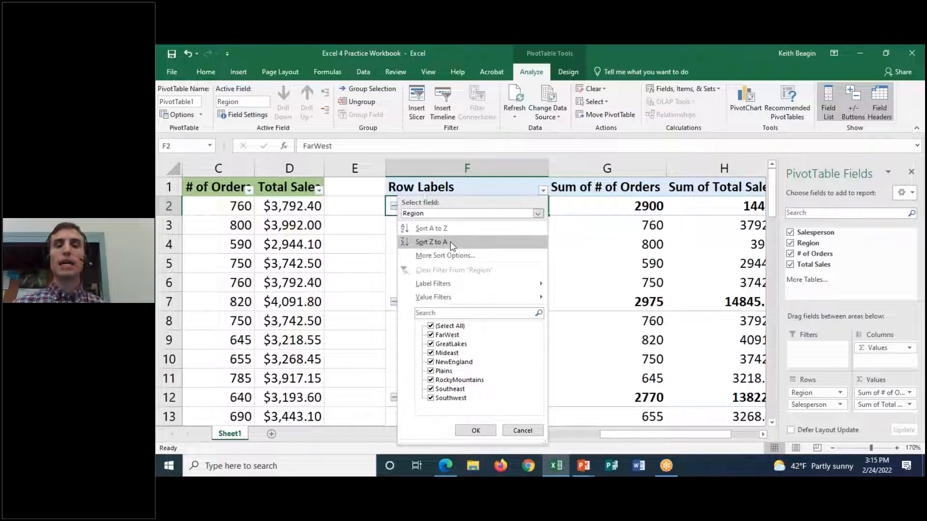
left_click(477, 188)
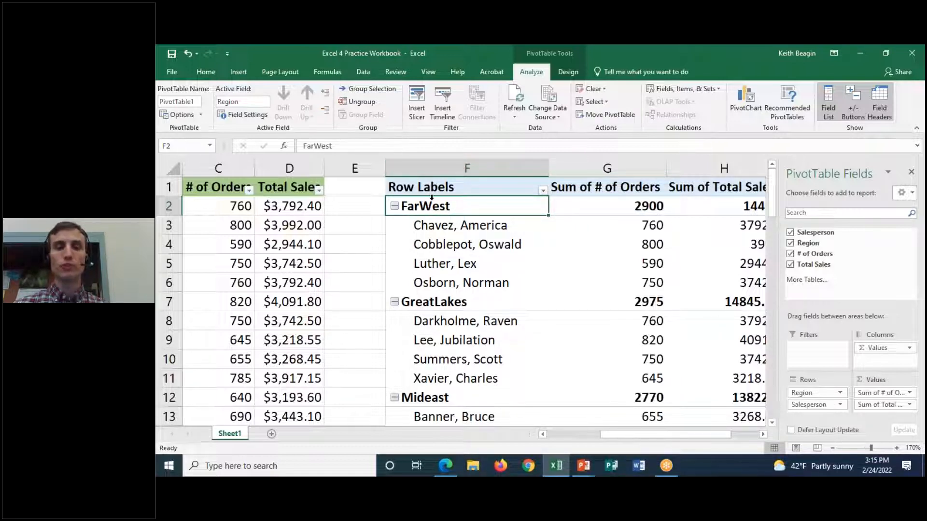
left_click(543, 190)
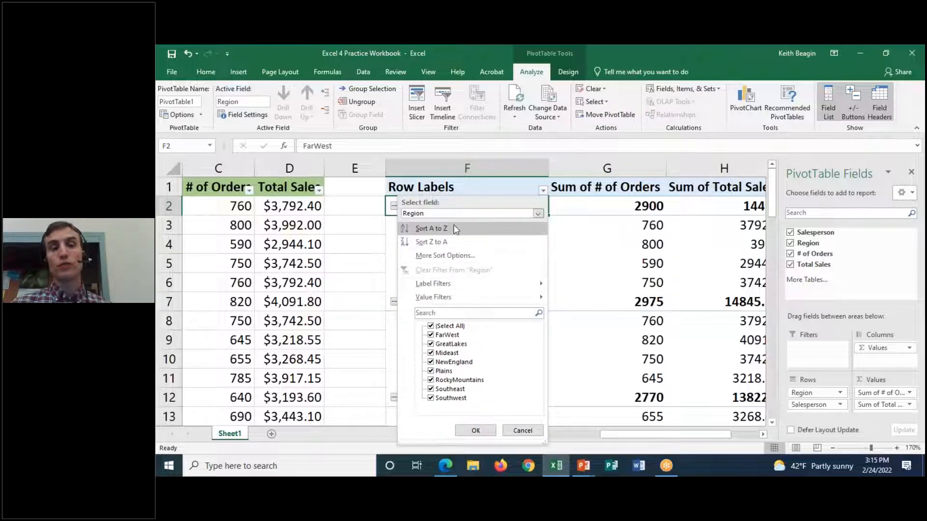
left_click(537, 213)
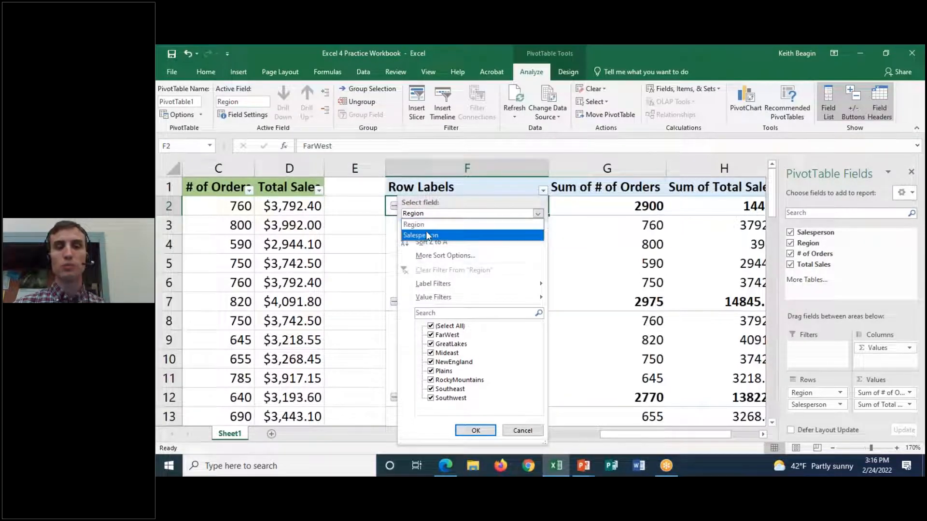
left_click(540, 213)
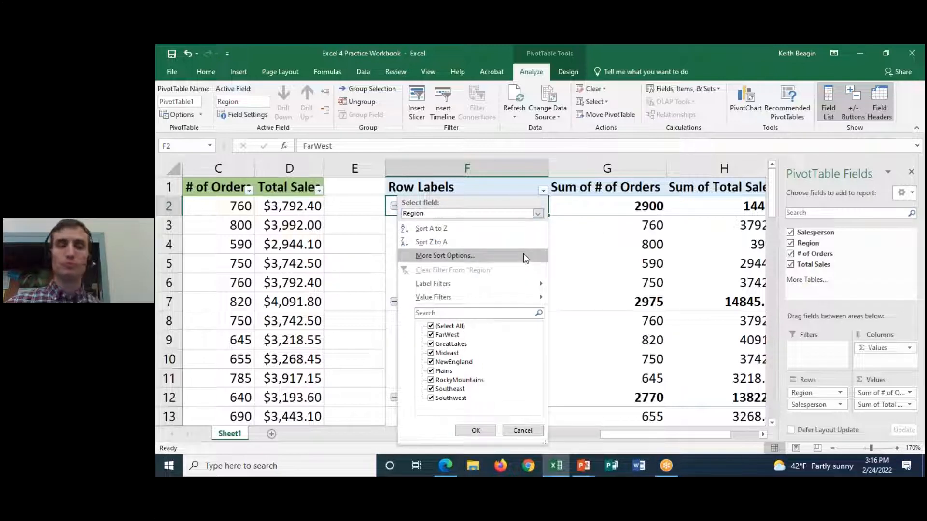
left_click(537, 213)
left_click(490, 194)
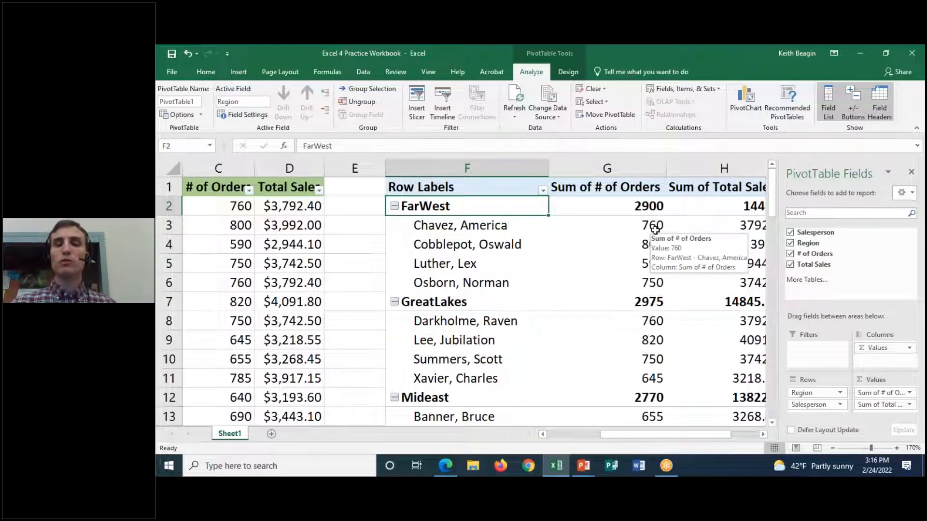
Examine the sort options for the order sum in cell G3 and the region filter list of Row Labels
left_click(654, 228)
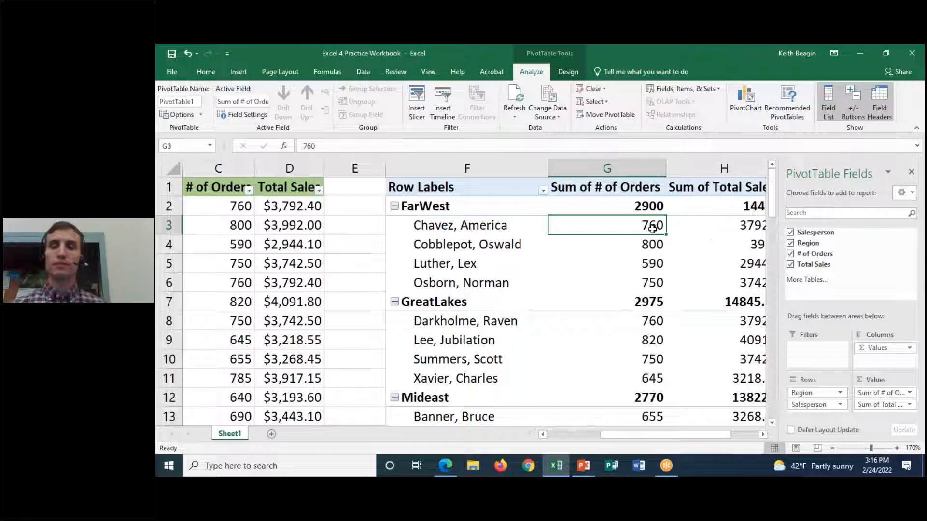
right_click(656, 230)
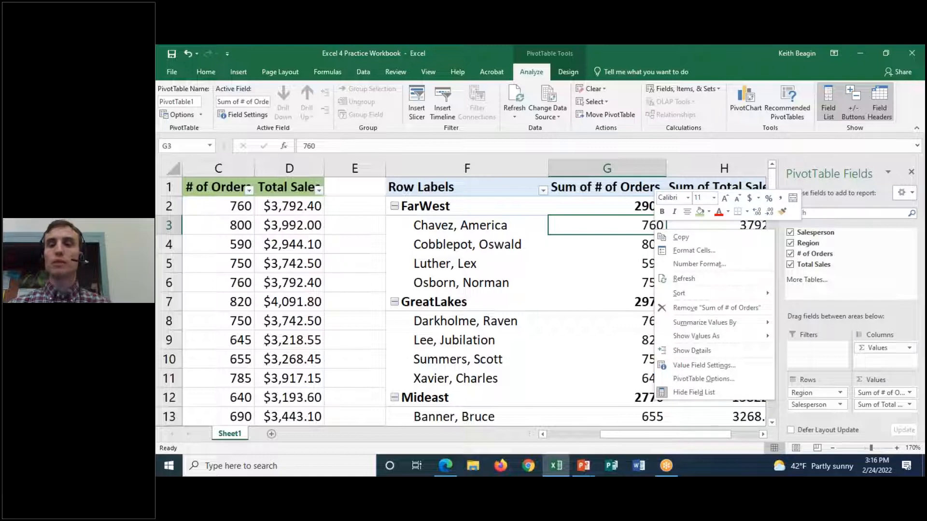
mouse_move(712, 295)
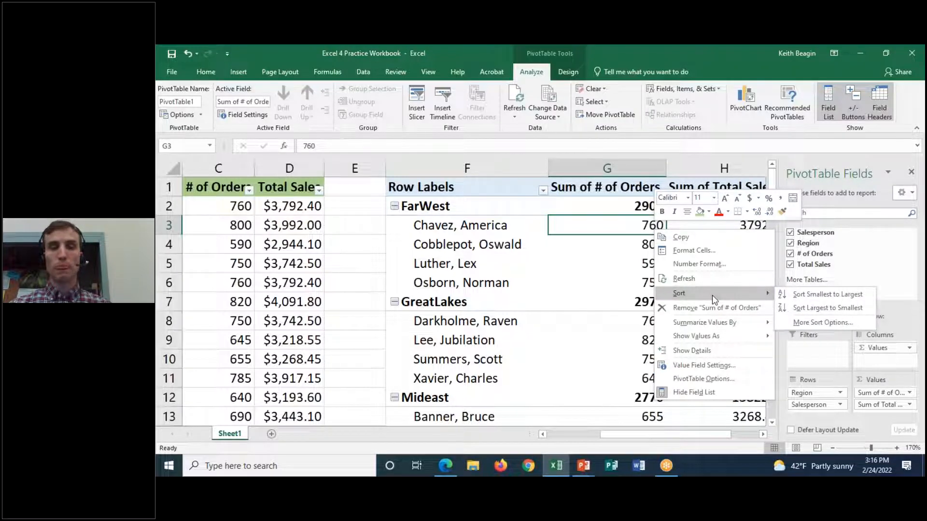
left_click(603, 227)
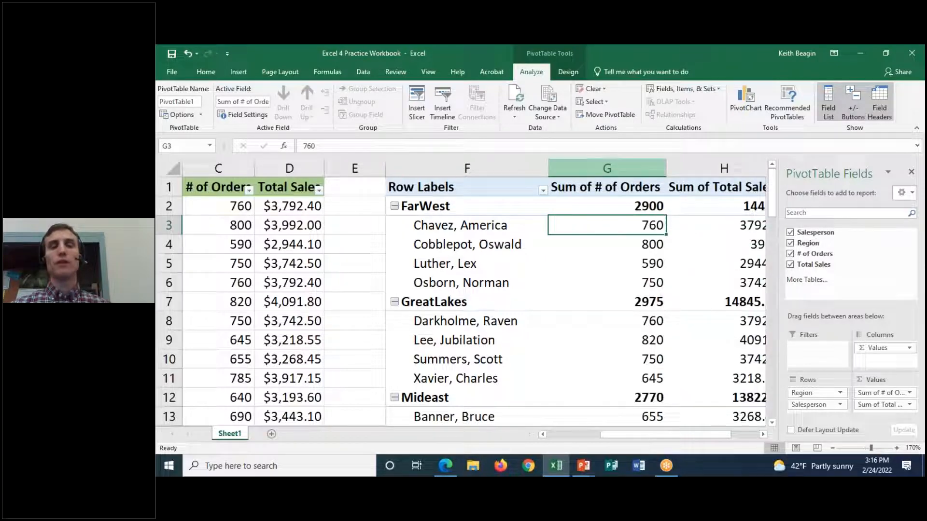
left_click(340, 120)
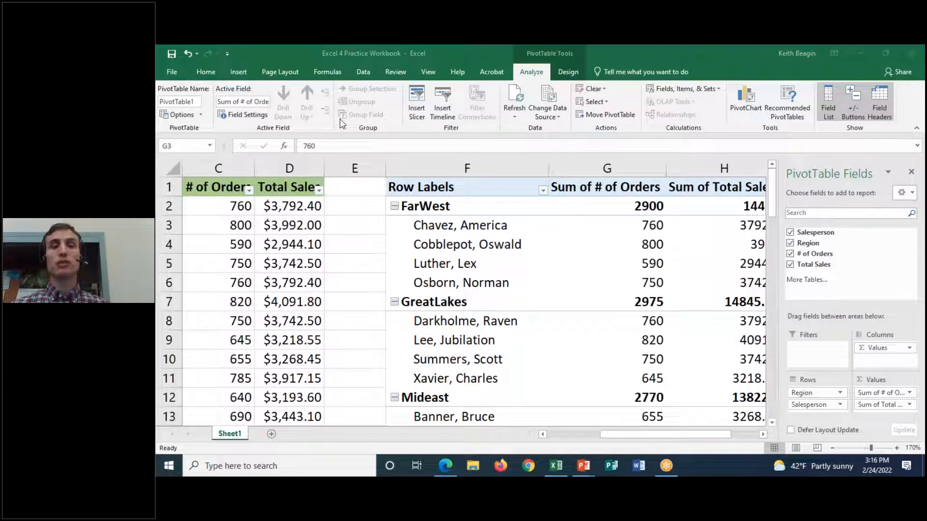
left_click(207, 71)
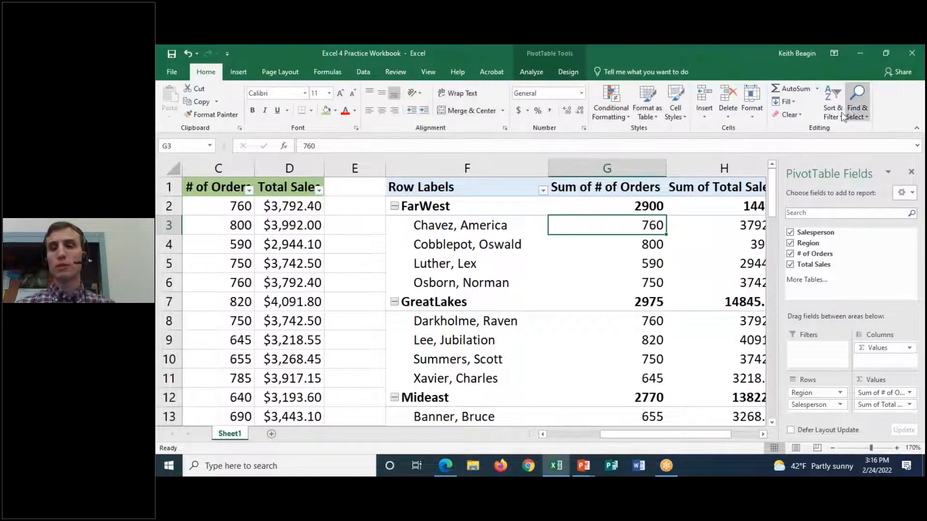
left_click(850, 112)
left_click(839, 119)
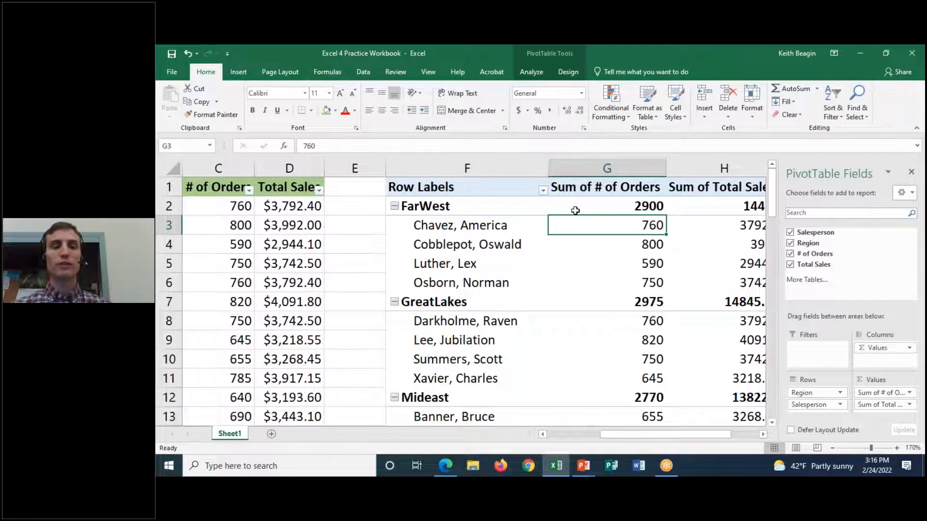
left_click(543, 190)
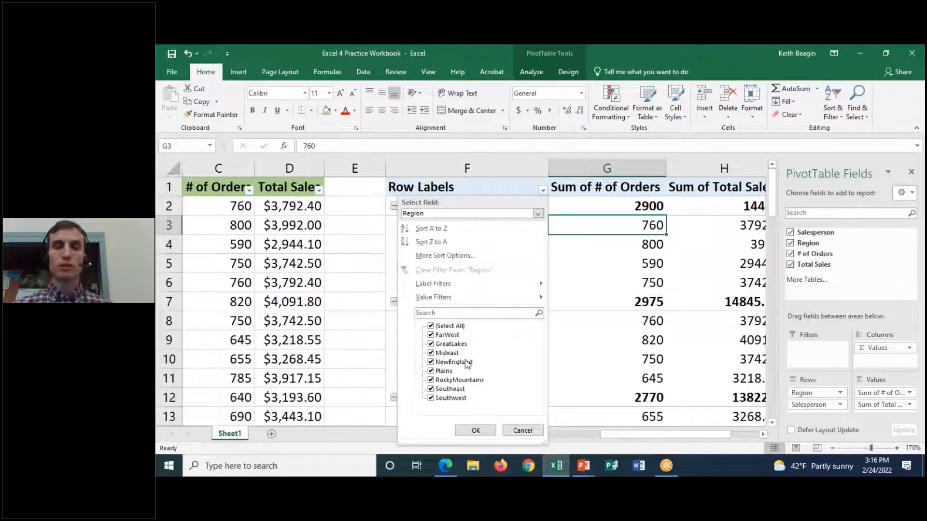
left_click(491, 164)
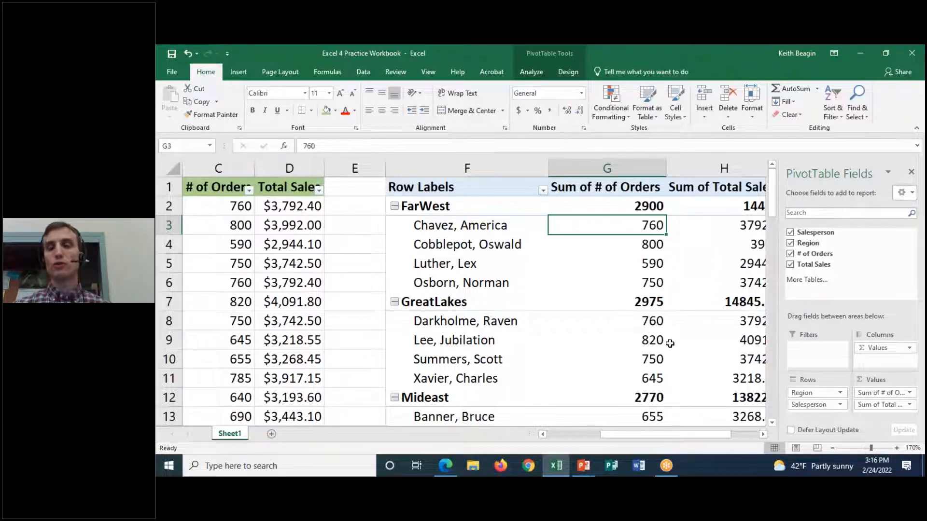
mouse_move(701, 331)
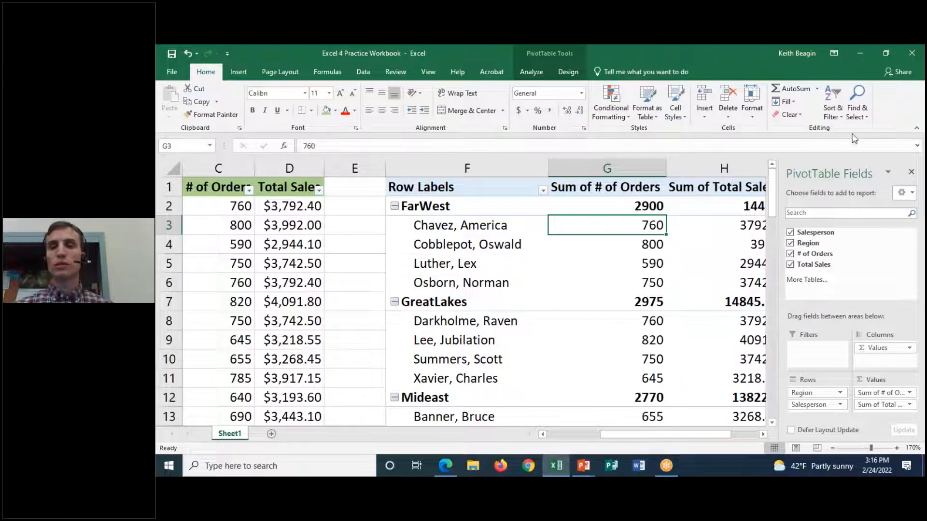
right_click(633, 225)
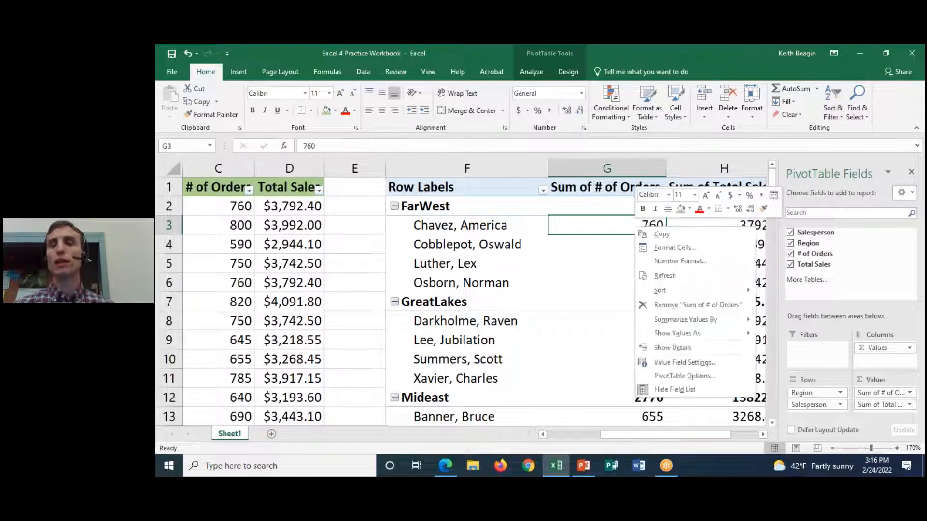
left_click(599, 231)
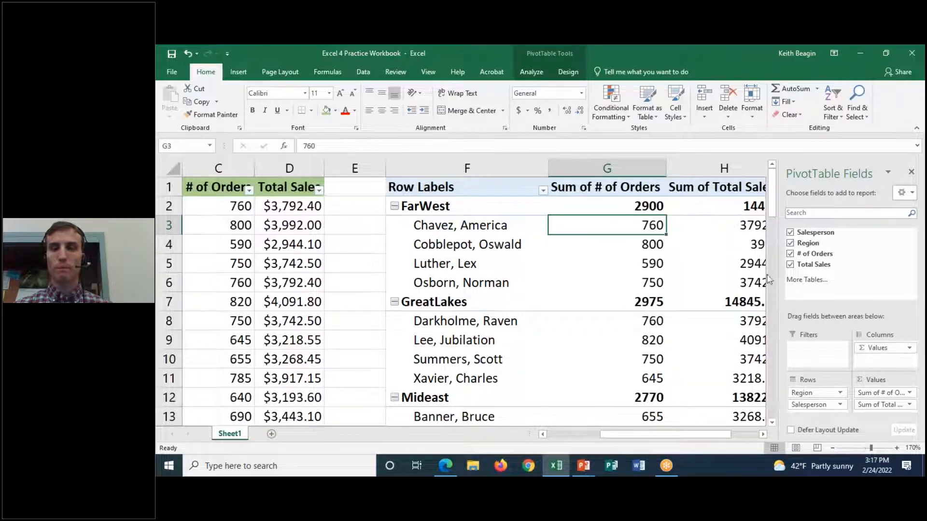
left_click(331, 129)
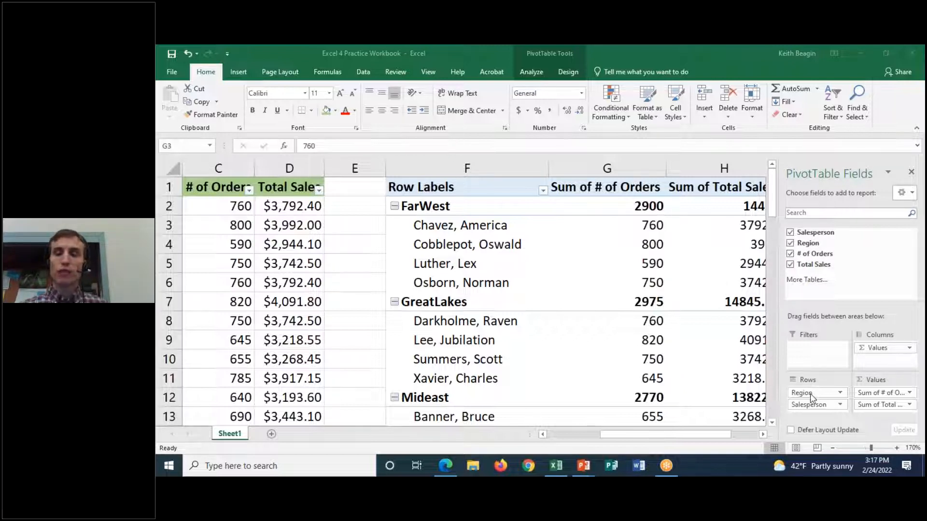
left_click(875, 361)
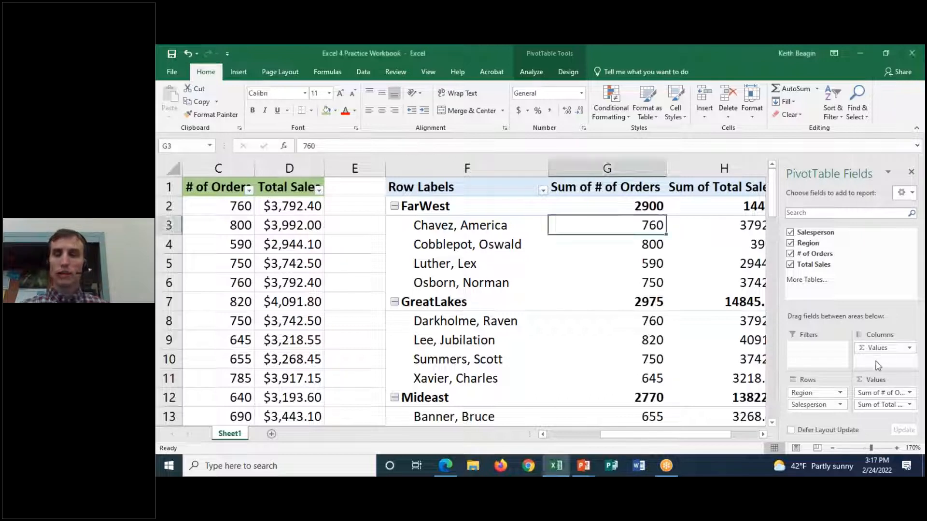
mouse_move(879, 349)
left_mouse_down()
mouse_move(814, 352)
mouse_move(859, 394)
mouse_move(799, 348)
mouse_move(910, 421)
mouse_move(867, 379)
mouse_move(827, 362)
mouse_move(865, 431)
mouse_move(874, 360)
mouse_move(809, 375)
mouse_move(859, 360)
mouse_move(904, 368)
mouse_move(848, 386)
mouse_move(882, 356)
mouse_move(876, 366)
mouse_move(898, 278)
mouse_move(869, 250)
mouse_move(838, 246)
mouse_move(903, 280)
mouse_move(886, 362)
mouse_move(881, 355)
left_mouse_up()
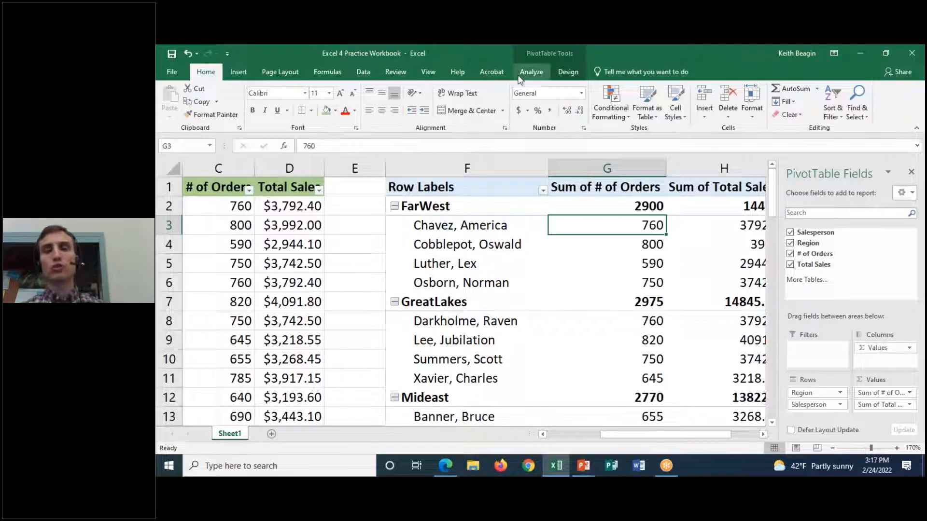
Clear all fields from the PivotTable and select cell F1 in the empty report
left_click(544, 71)
left_click(567, 69)
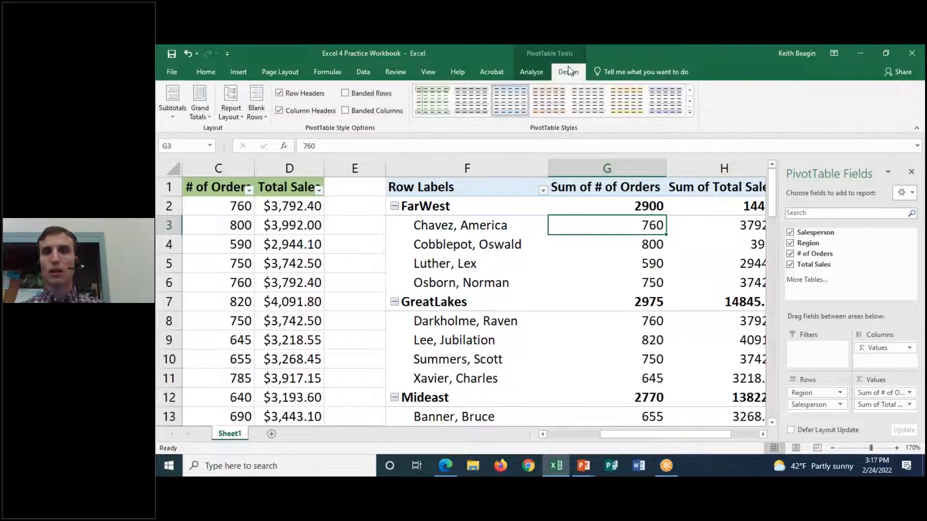
left_click(545, 71)
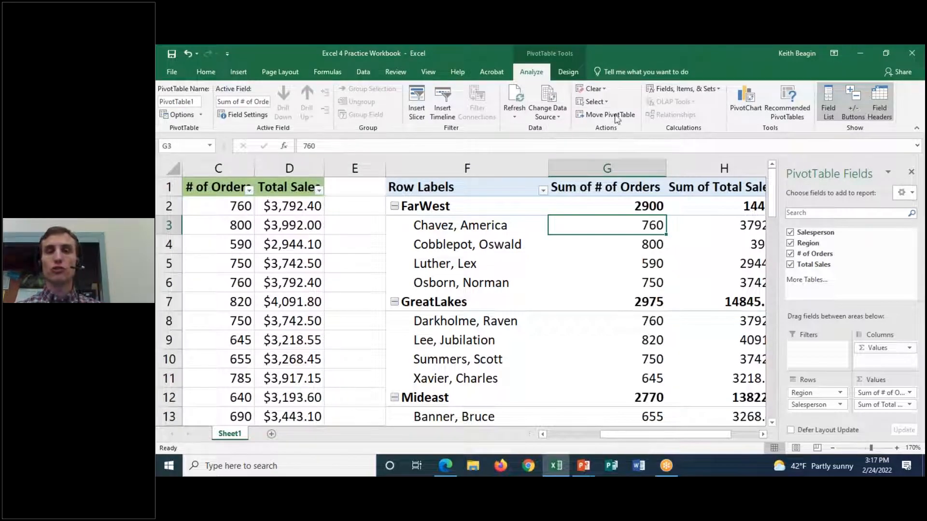
left_click(606, 89)
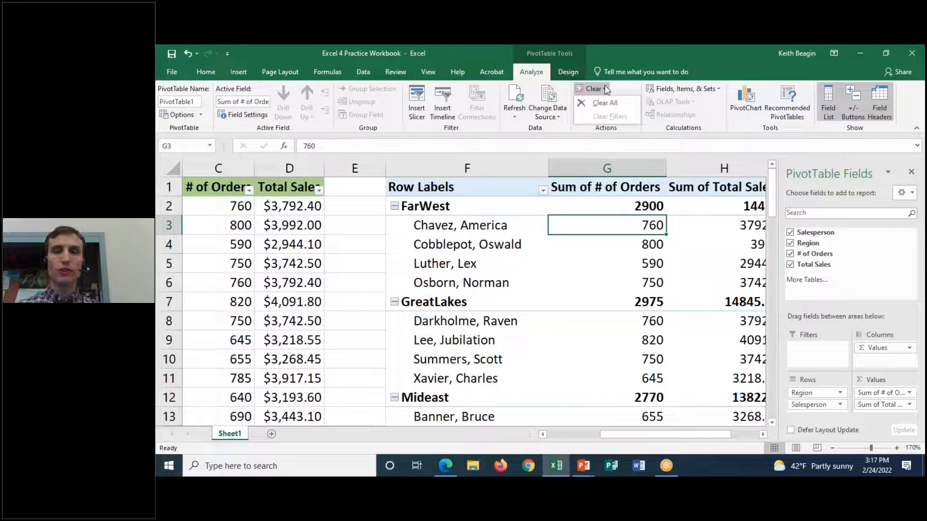
left_click(605, 104)
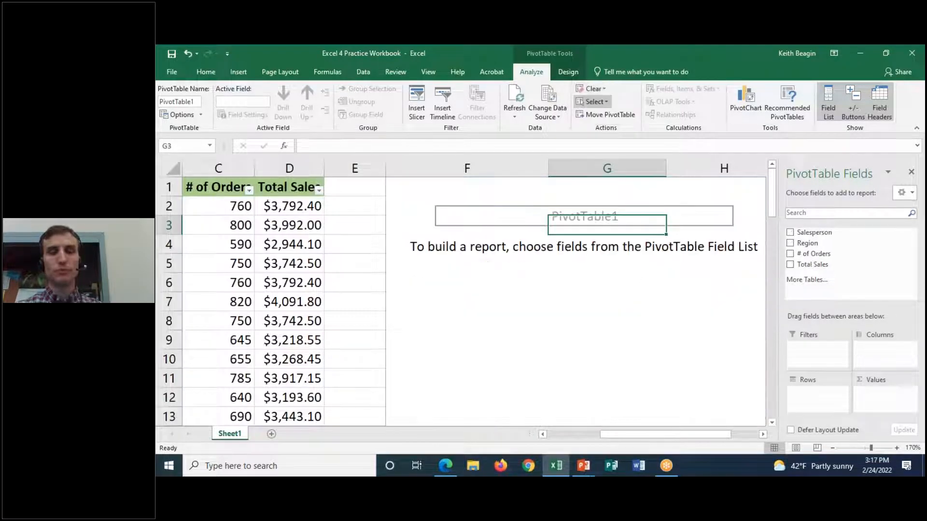
left_click(448, 191)
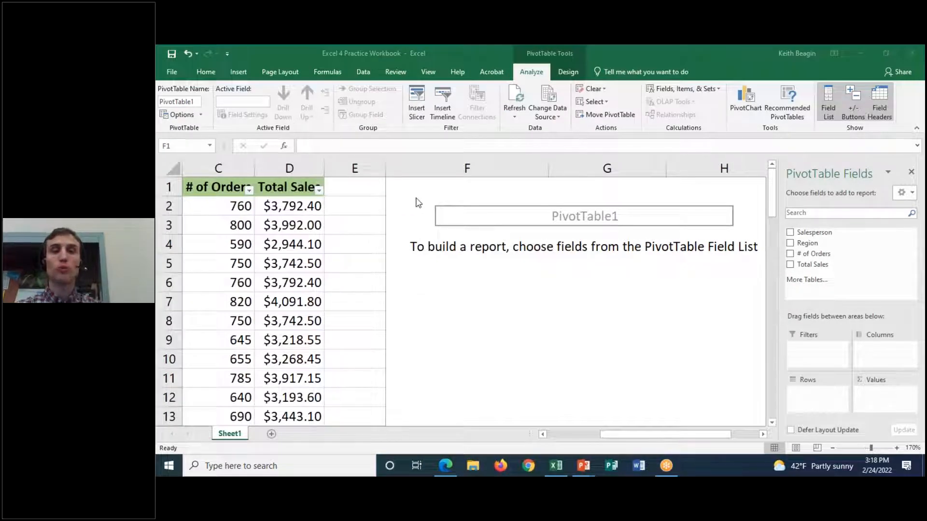
Fill the empty PivotTable with Total Sales as the summed values and Salesperson as the rows
left_click(489, 209)
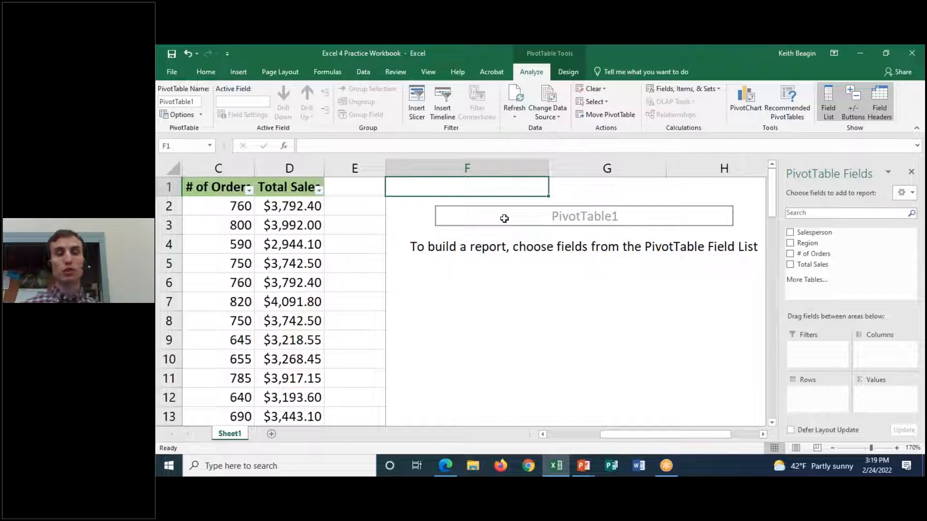
left_click_drag(820, 265, 879, 397)
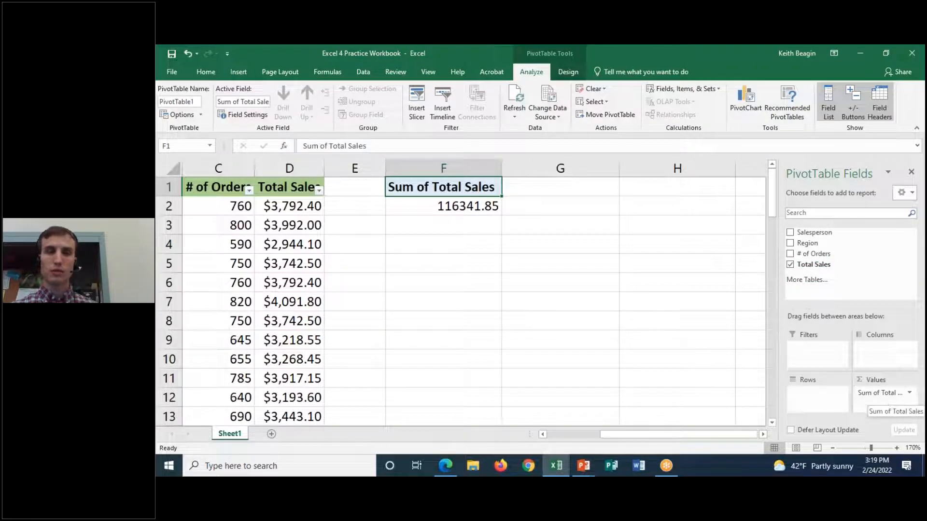
left_click_drag(830, 233, 820, 400)
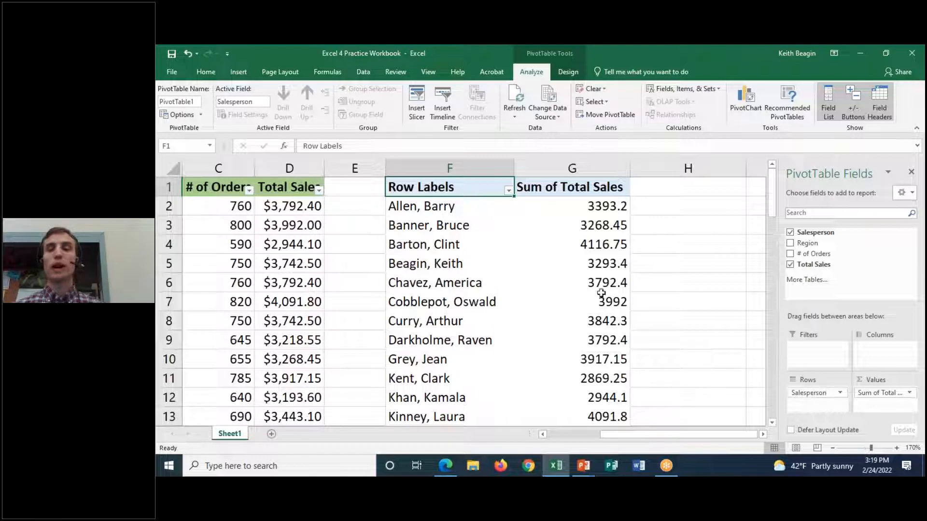
Sort the PivotTable's Sum of Total Sales column from largest to smallest
mouse_move(611, 208)
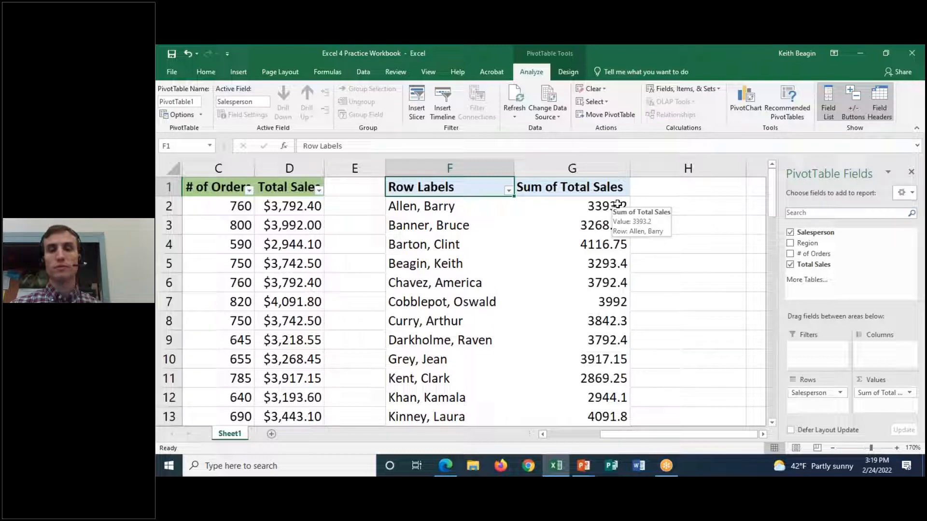
left_click(608, 209)
left_click(608, 227)
left_click(608, 276)
left_click(603, 204)
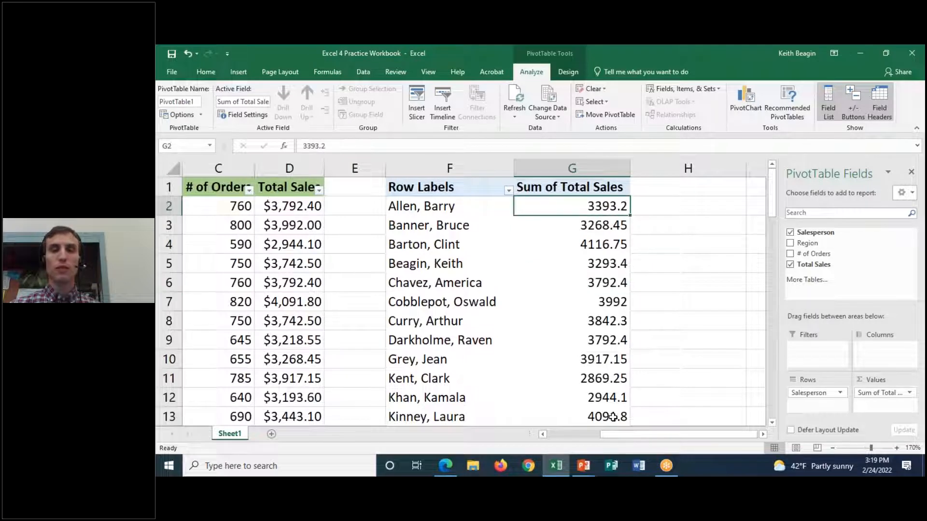
left_click(593, 188)
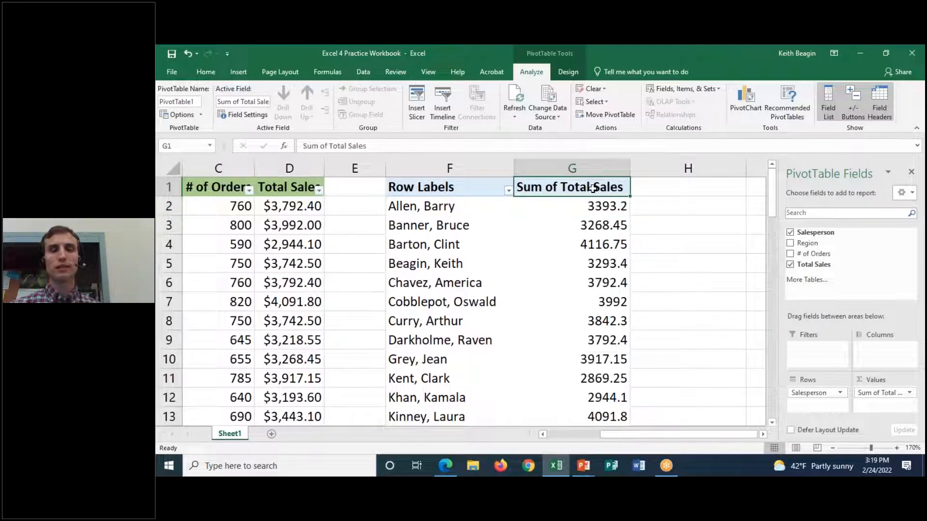
left_click(601, 209)
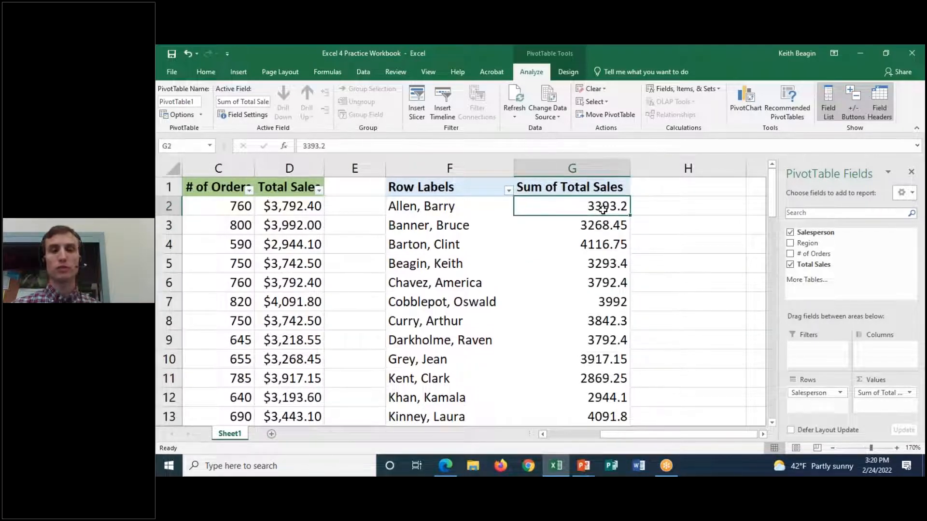
left_click(206, 72)
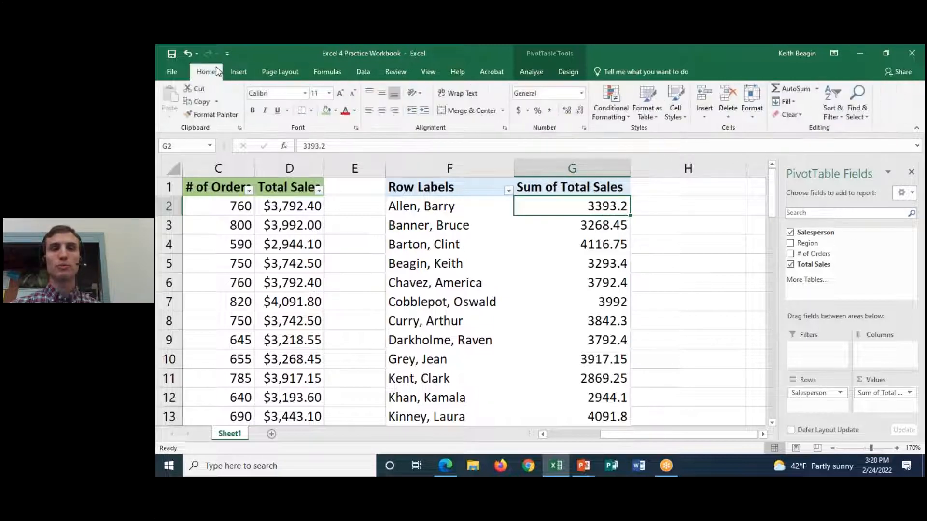
left_click(831, 114)
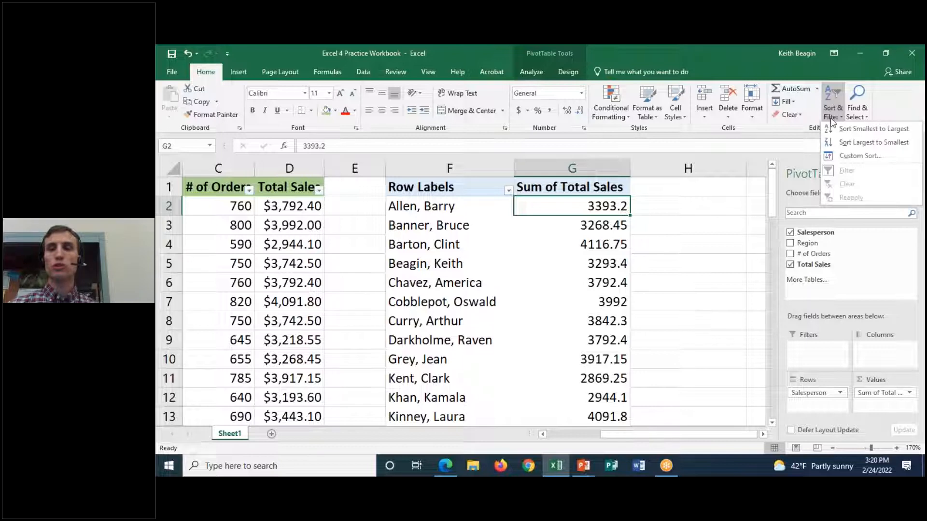
left_click(844, 143)
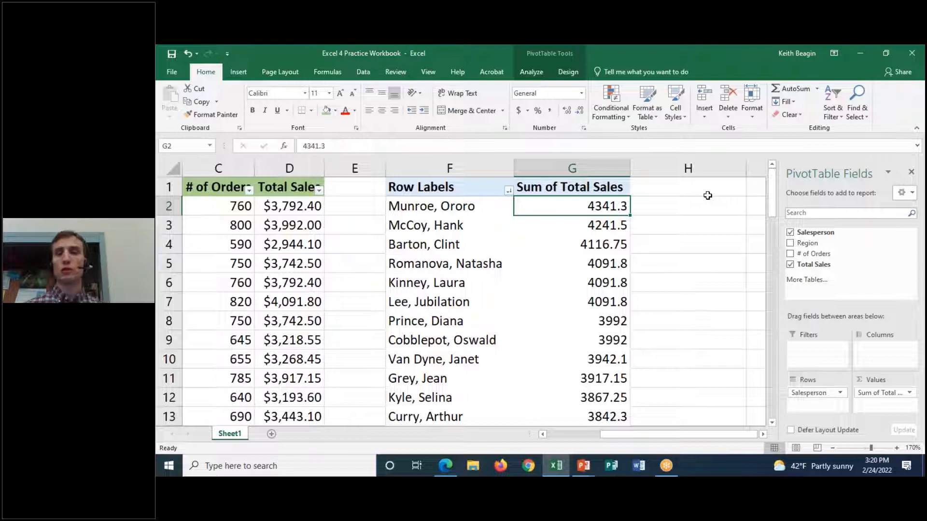
Clear the whole PivotTable and rebuild it with # of Orders as values and Salesperson as rows
left_click(526, 74)
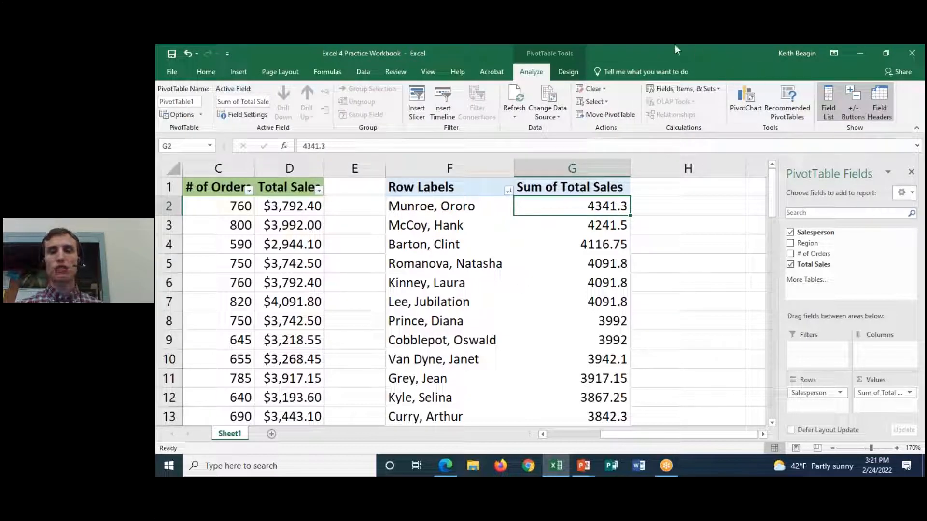
left_click(603, 89)
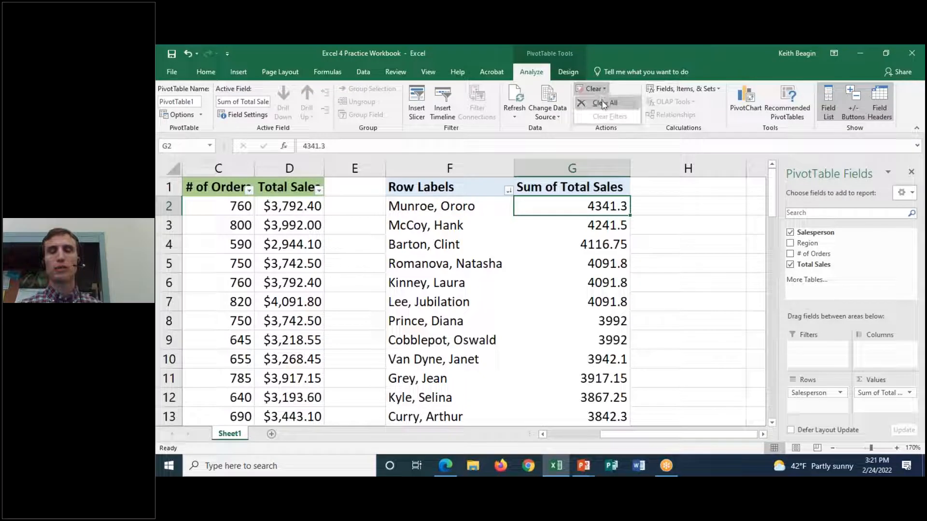
left_click(603, 104)
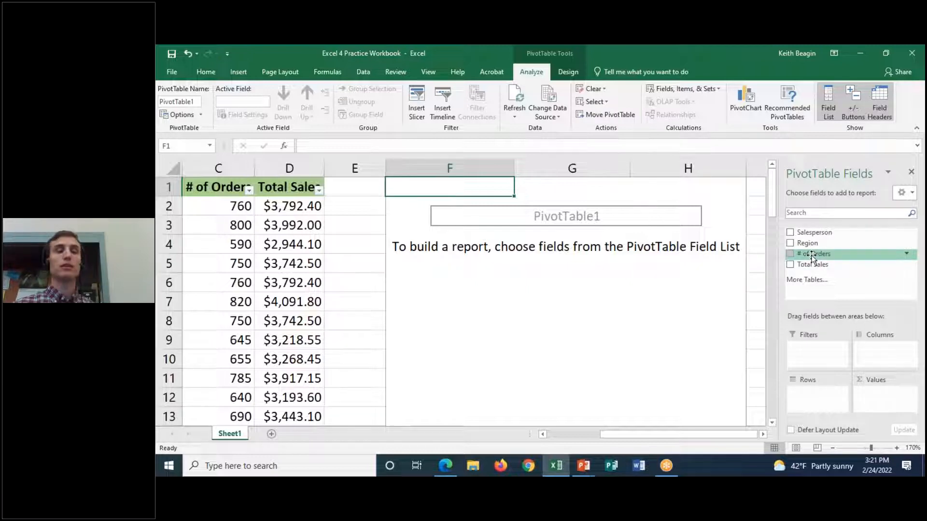
left_click_drag(809, 254, 873, 398)
left_click_drag(816, 233, 817, 410)
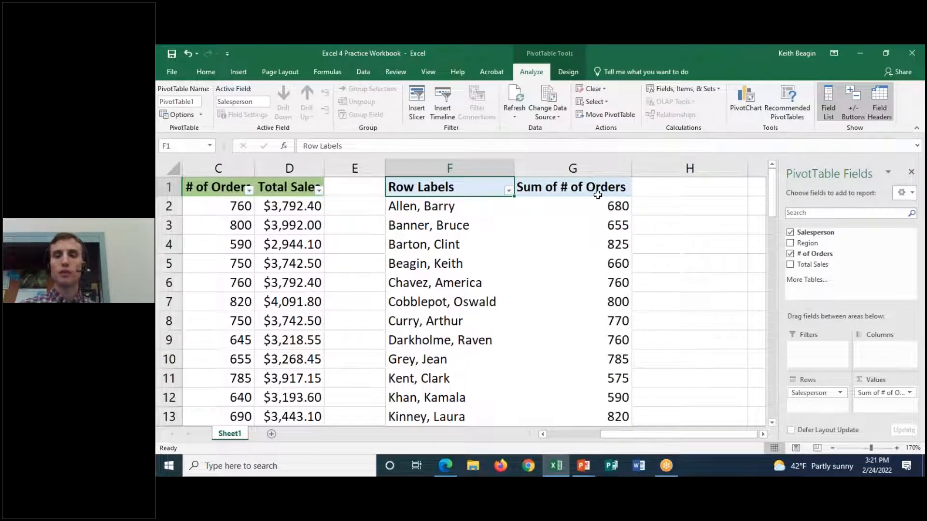
Sort the PivotTable's Sum of # of Orders column from smallest to largest
left_click(624, 224)
left_click(619, 245)
left_click(618, 264)
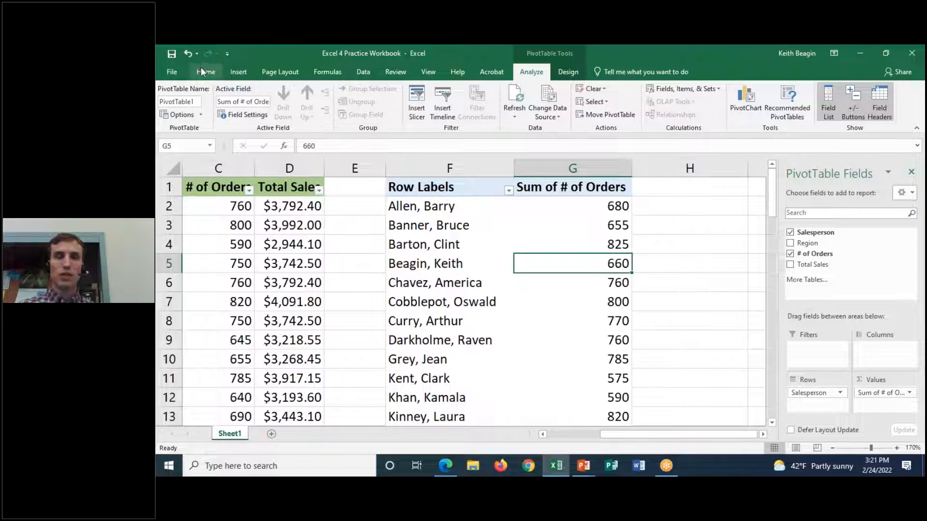
right_click(602, 272)
mouse_move(713, 335)
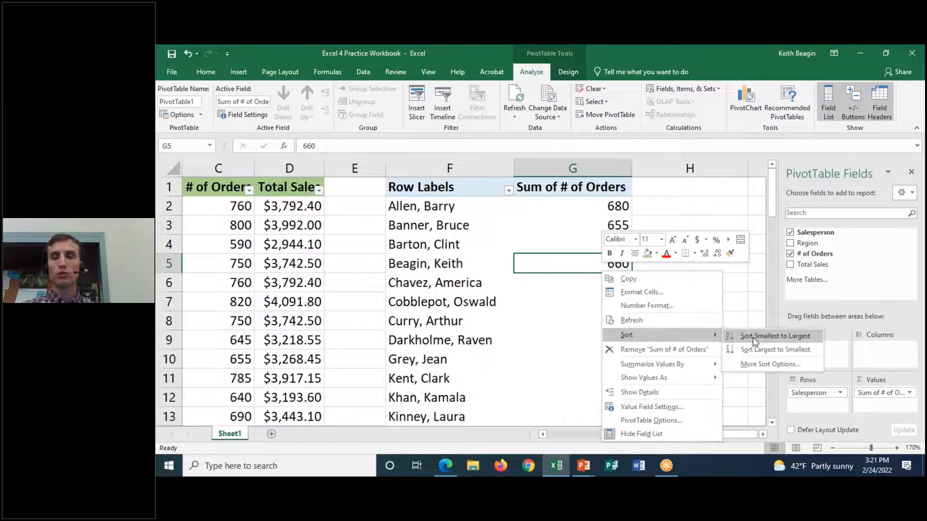
left_click(216, 72)
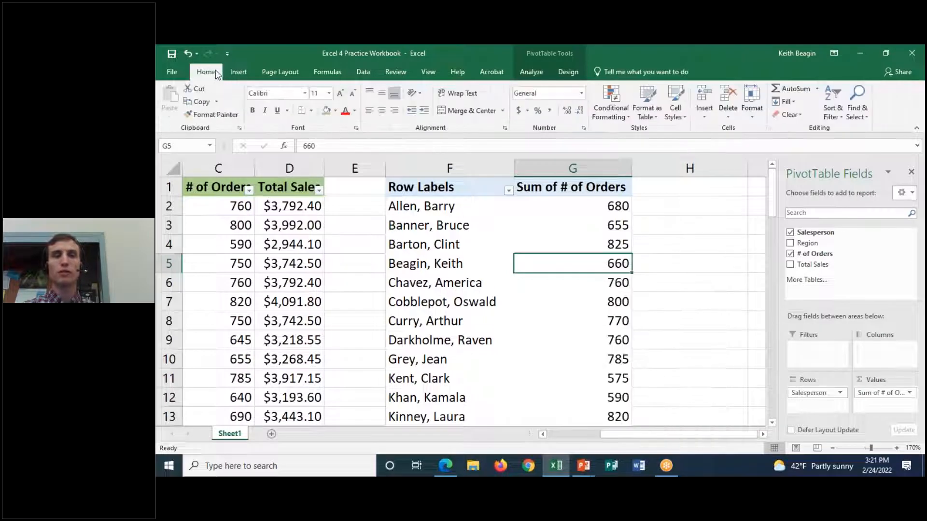
left_click(832, 103)
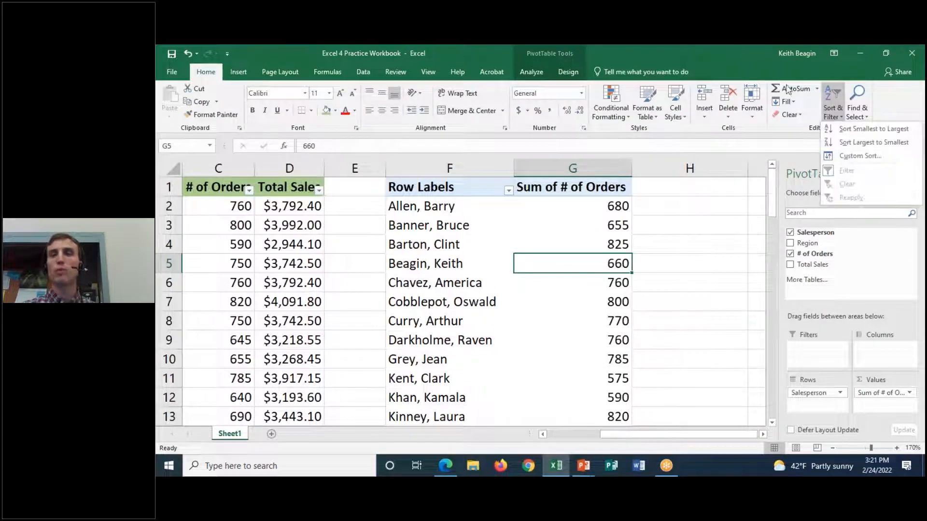
left_click(864, 133)
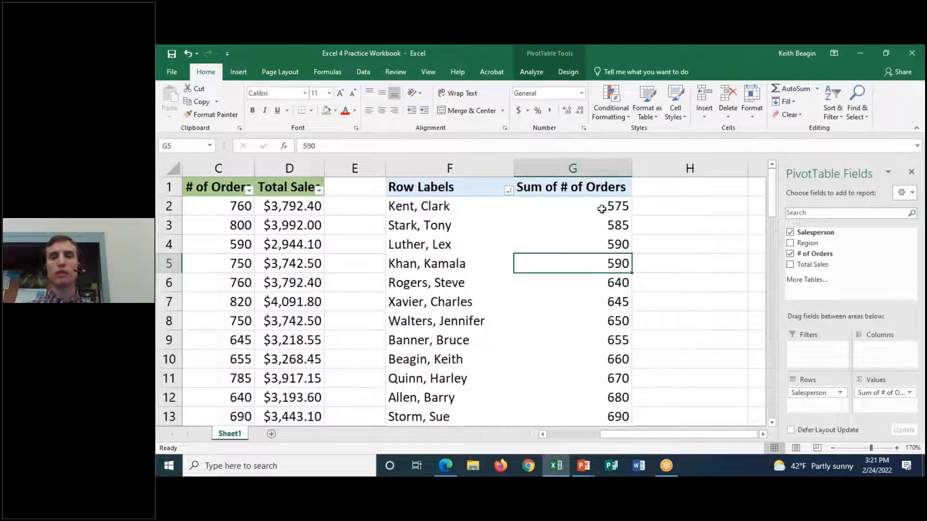
left_click(623, 208)
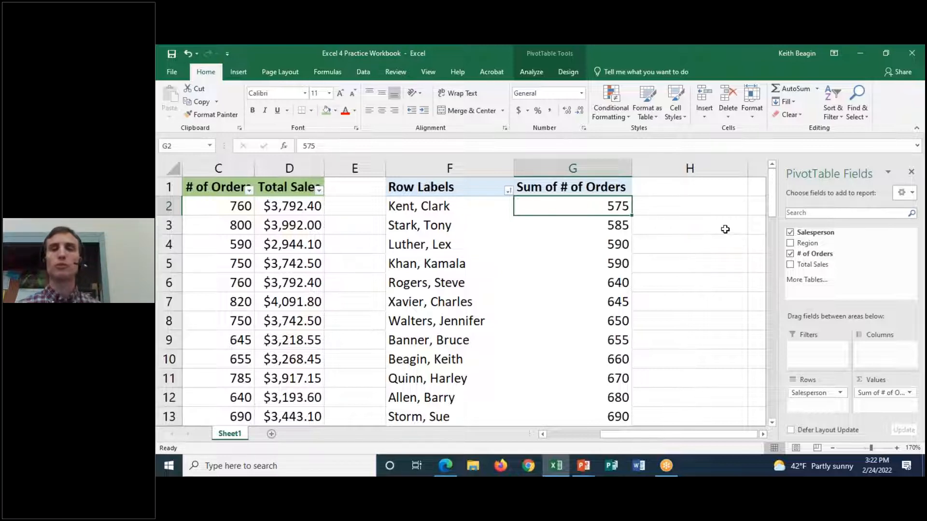
Clear all fields and sorting from the orders-per-salesperson PivotTable
left_click(541, 76)
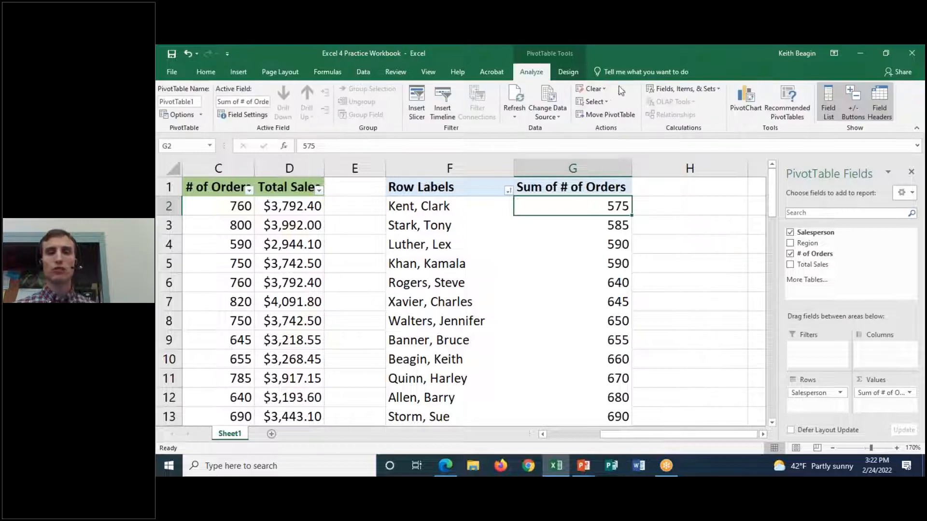
left_click(585, 88)
left_click(616, 101)
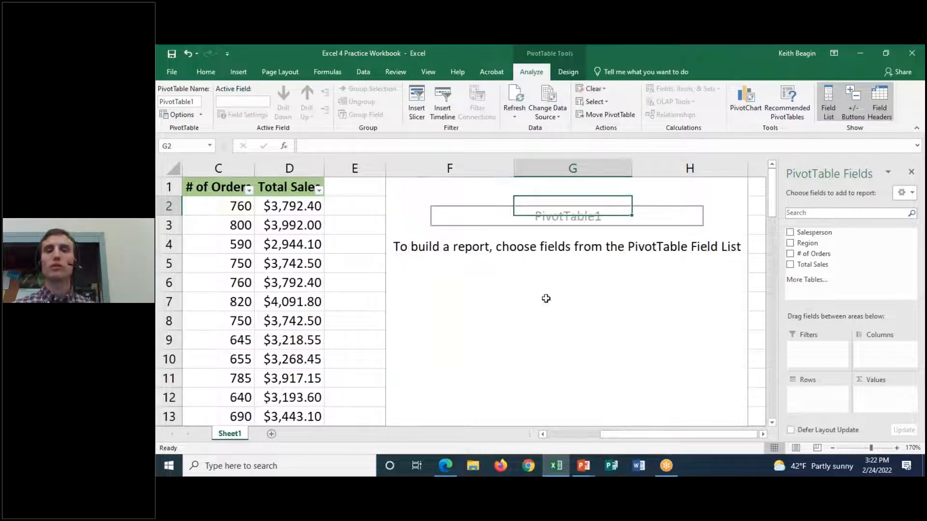
Build the PivotTable with # of Orders as values and Region as rows, with Salesperson nested below Region
left_click(464, 188)
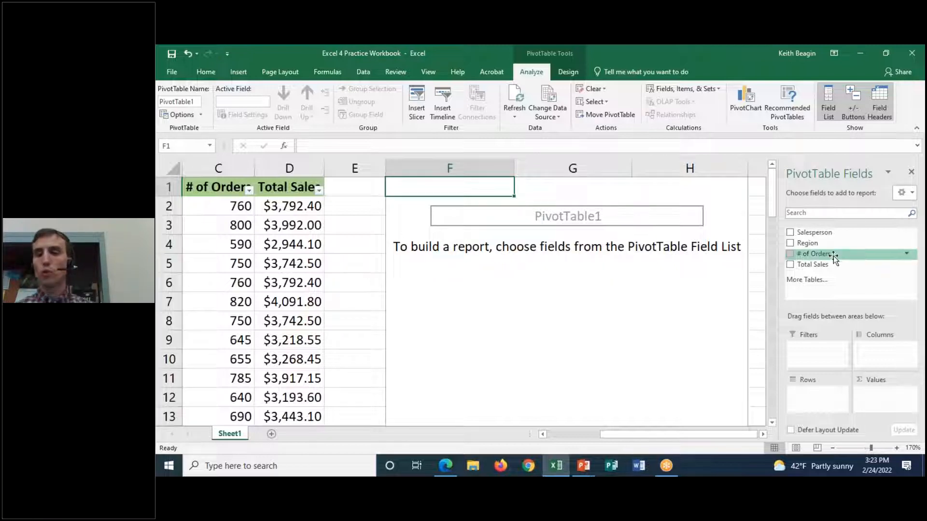
left_click_drag(833, 256, 884, 389)
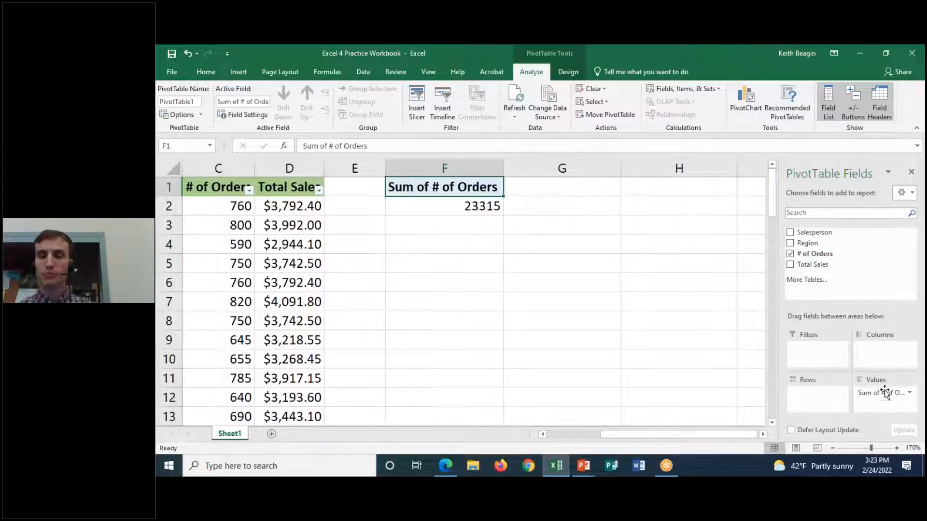
left_click_drag(807, 242, 826, 391)
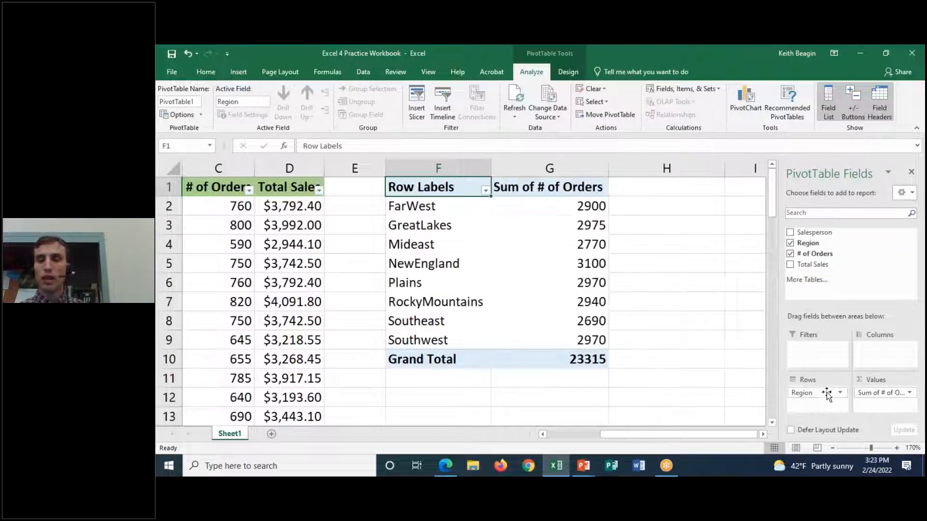
left_click_drag(821, 233, 806, 408)
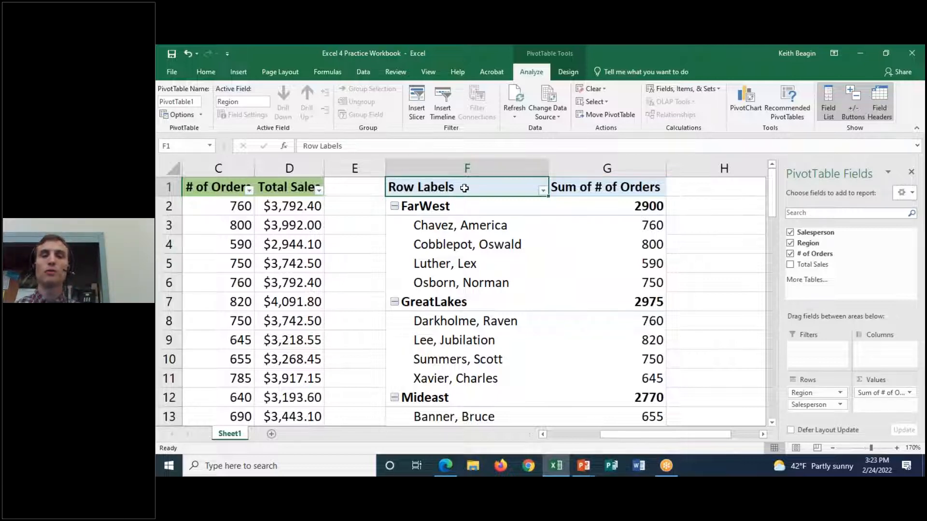
Filter the PivotTable's row labels to show only the FarWest region
left_click(542, 190)
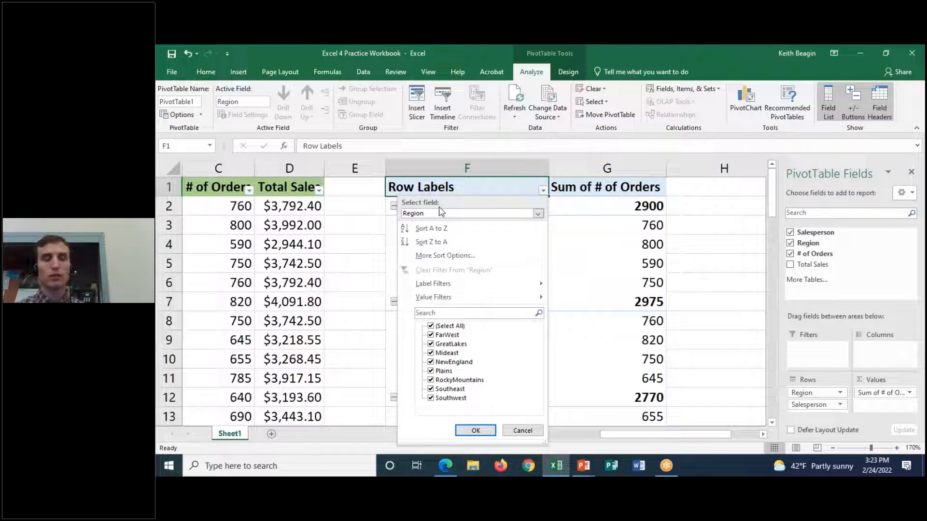
left_click(436, 327)
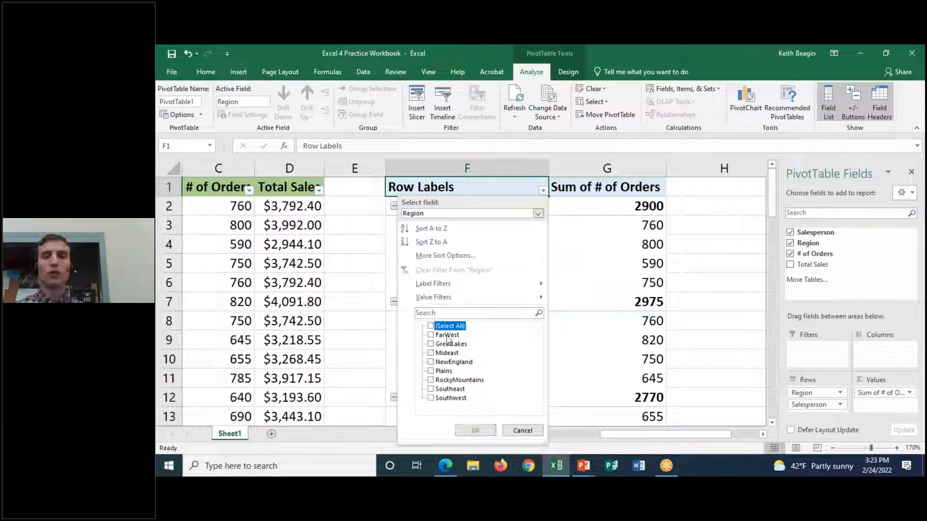
left_click(431, 336)
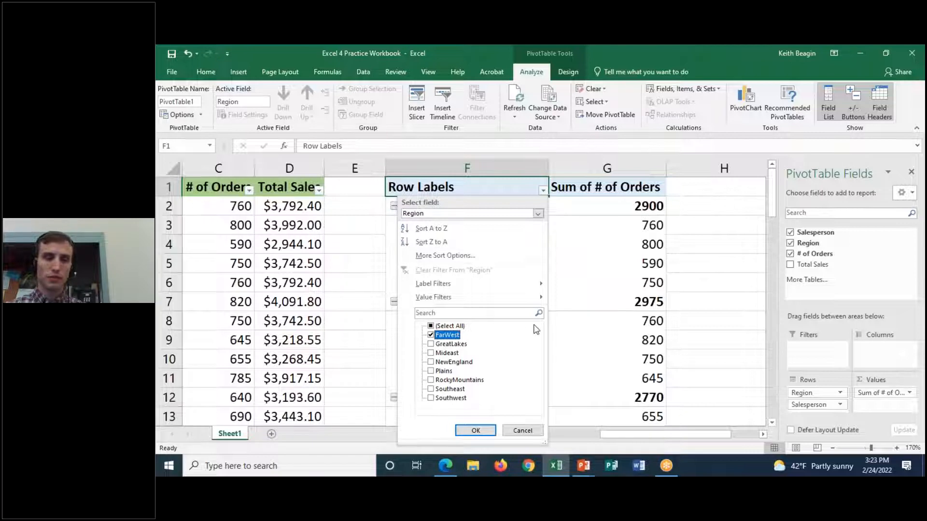
left_click(475, 431)
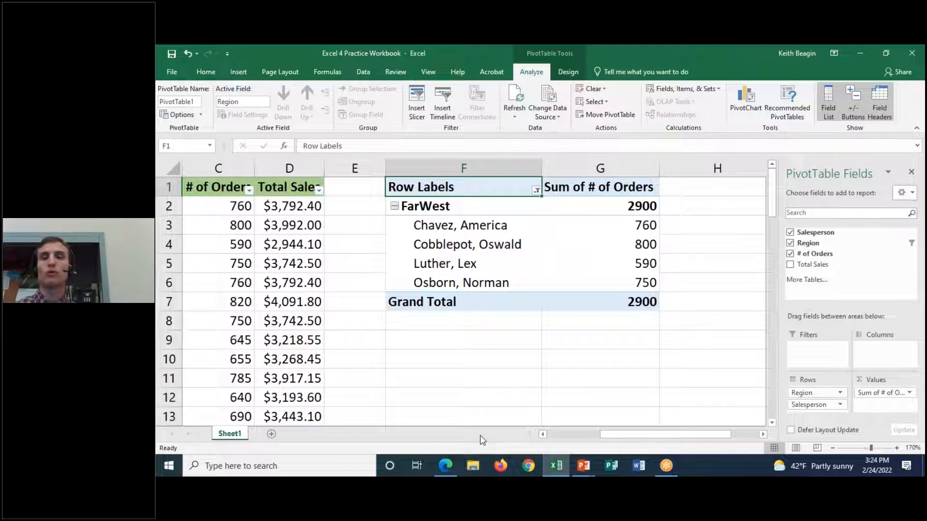
Examine the FarWest salespeople's individual order numbers and the region's total orders
left_click(639, 227)
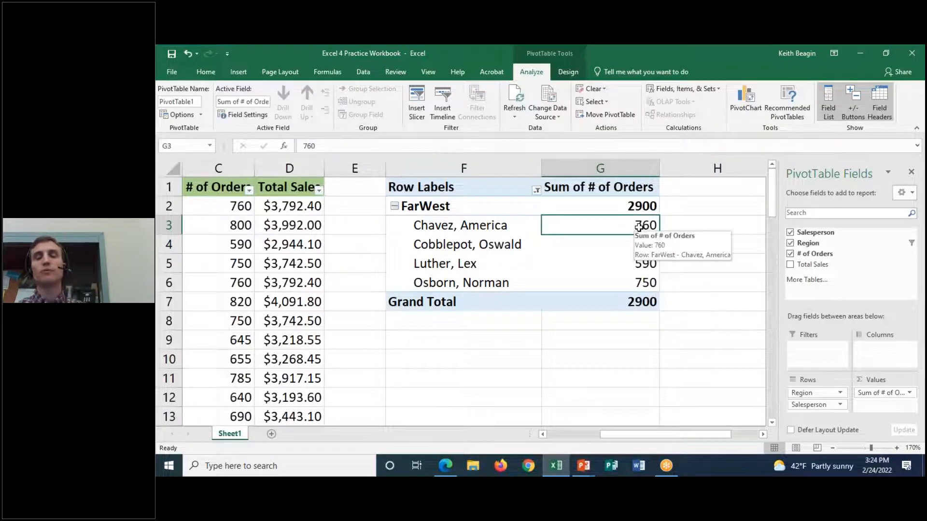
left_click(623, 241)
left_click(638, 224)
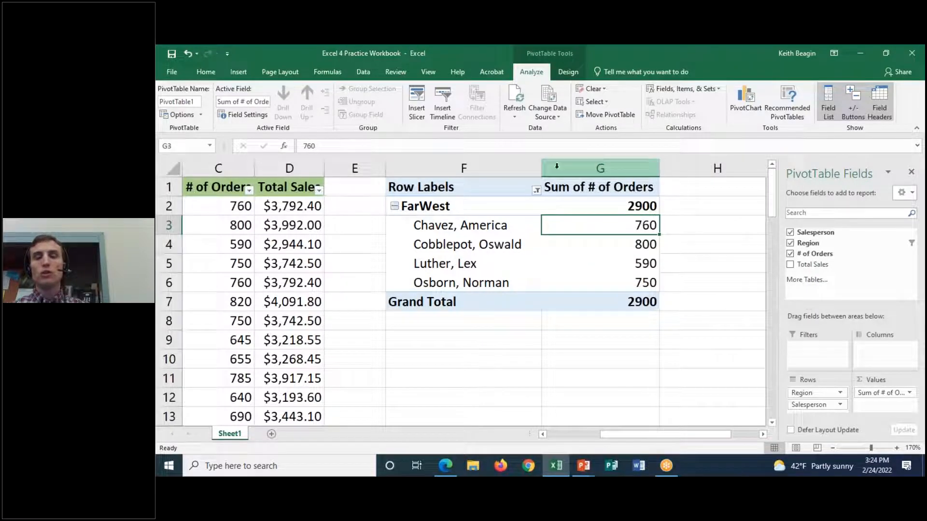
left_click(637, 244)
left_click(640, 267)
left_click(642, 284)
left_click(642, 225)
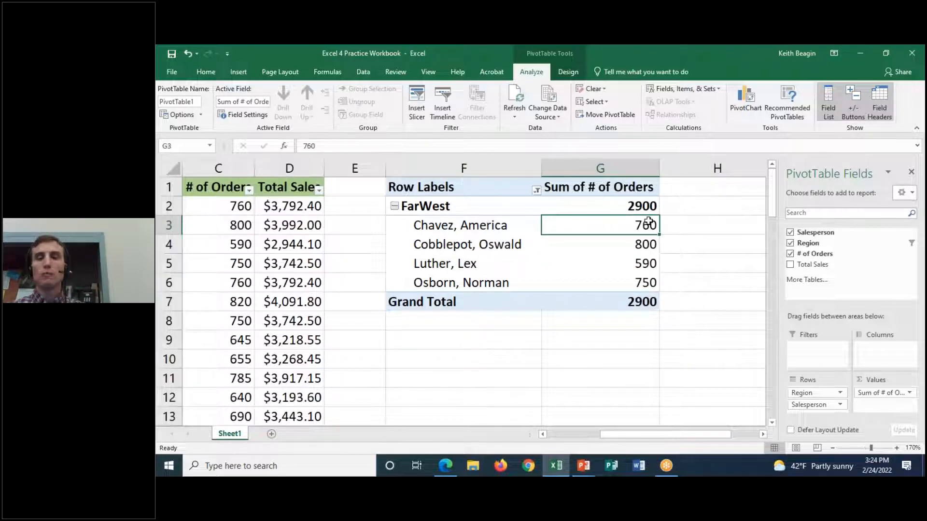
mouse_move(627, 229)
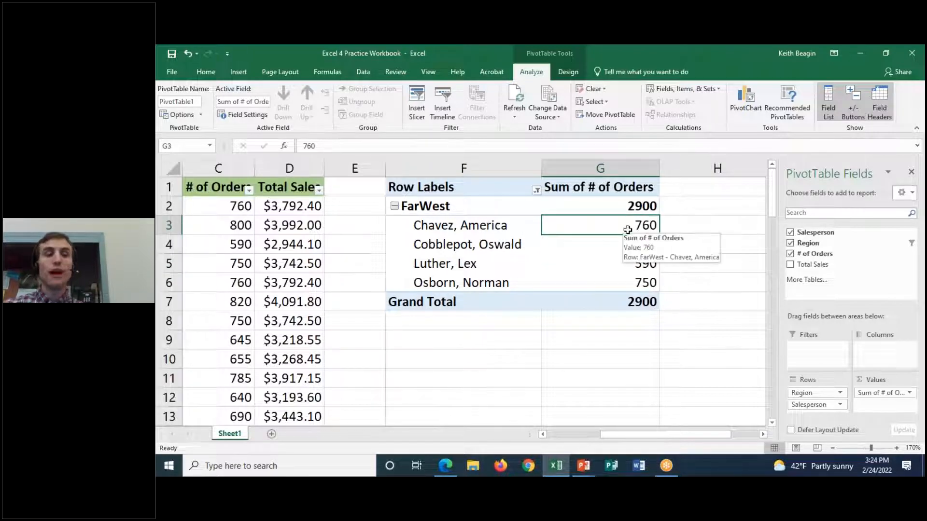
left_click(638, 206)
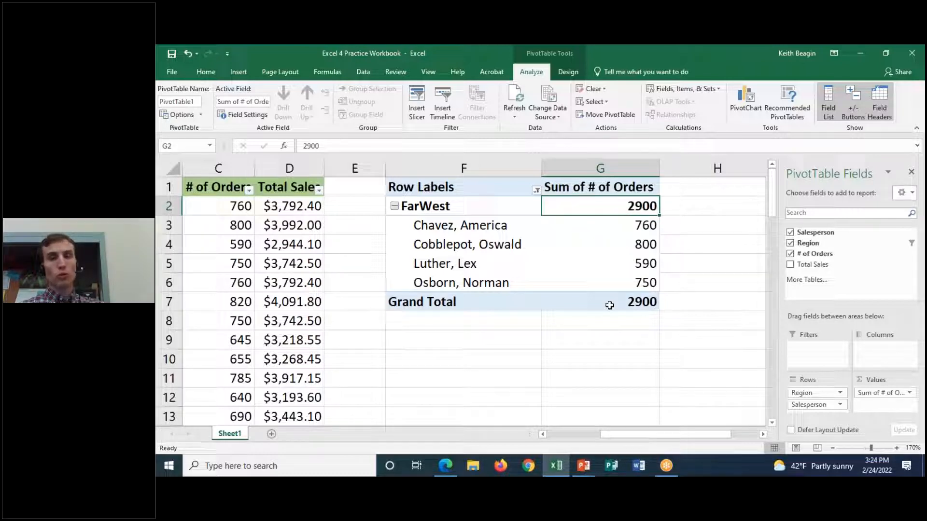
Sort the FarWest salespeople in the PivotTable by number of orders from largest to smallest
left_click(636, 303)
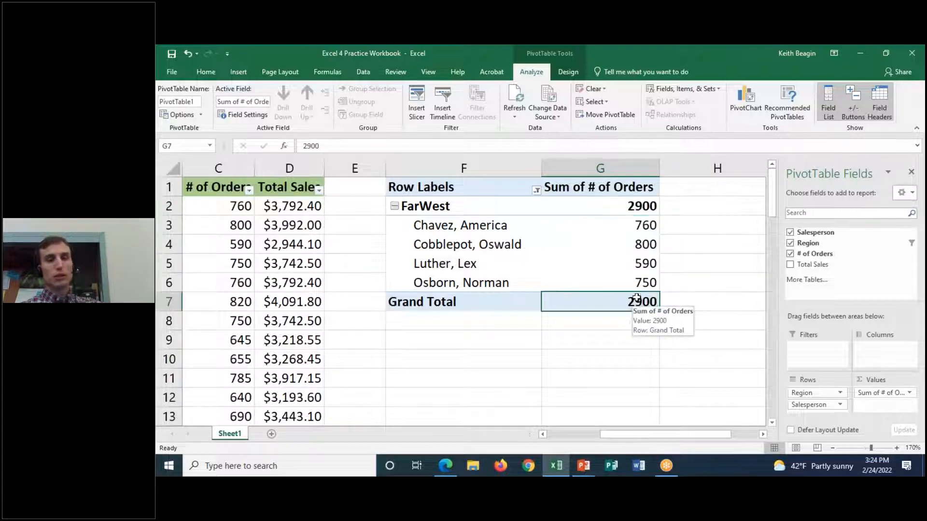
left_click(632, 226)
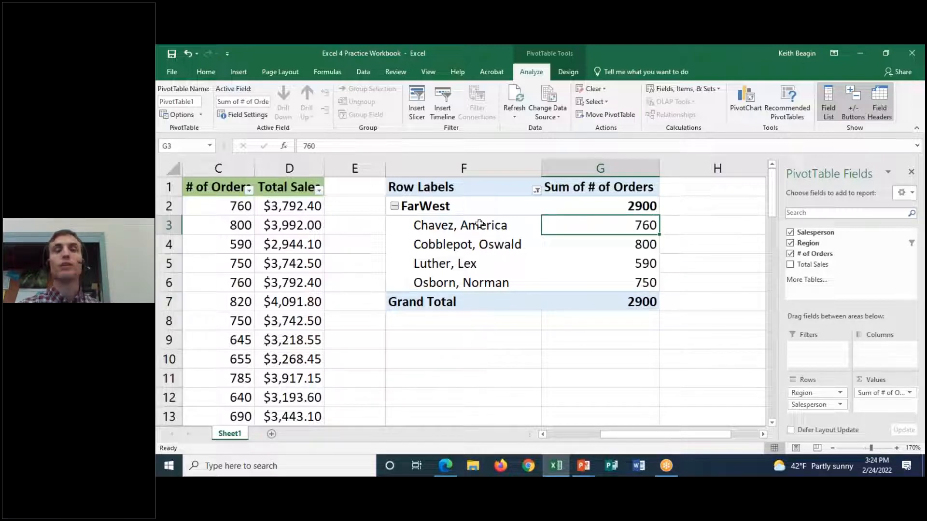
left_click(638, 243)
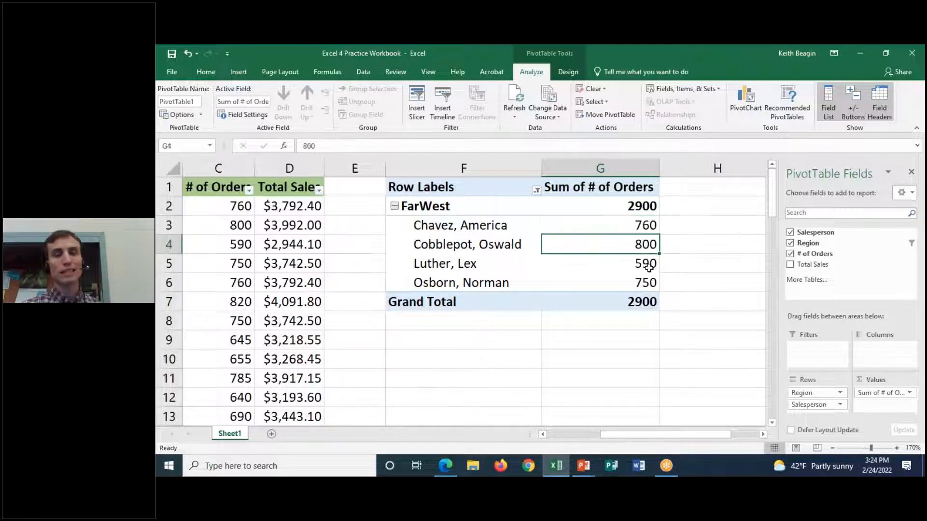
left_click(643, 265)
left_click(628, 283)
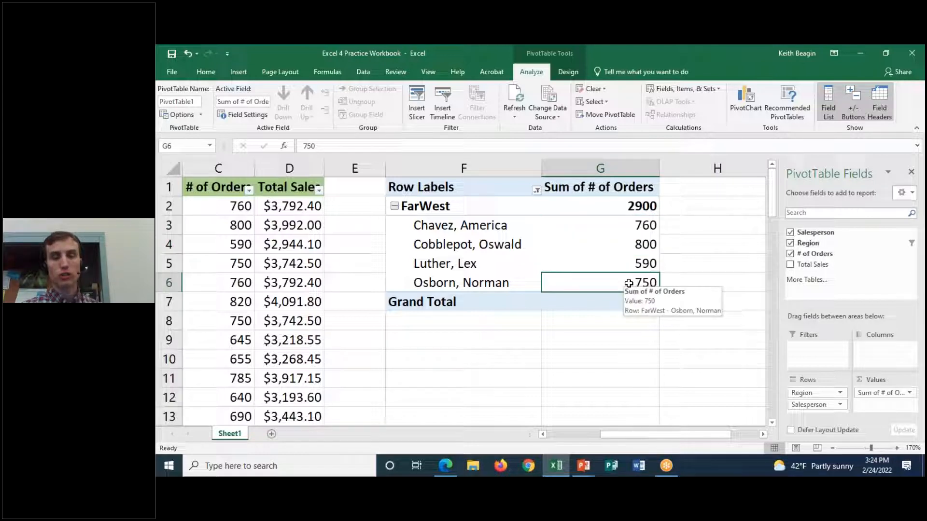
left_click(204, 71)
left_click(832, 104)
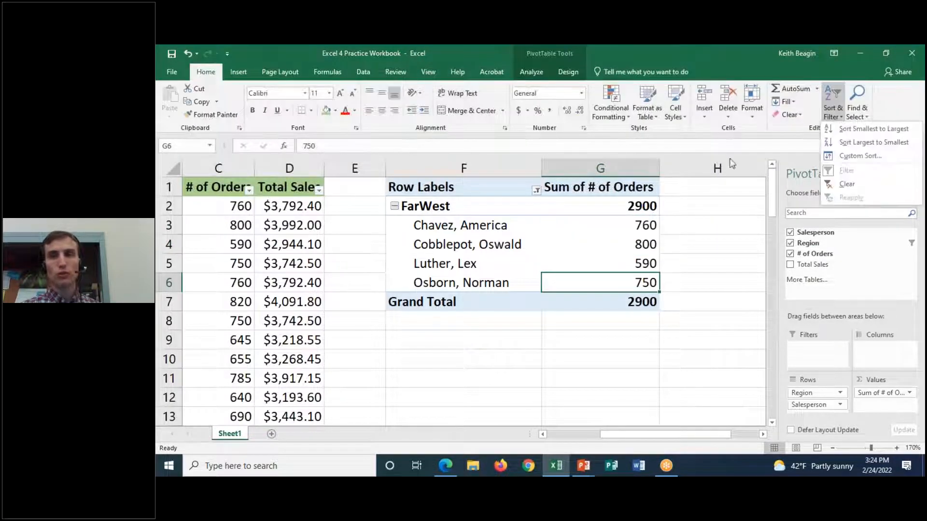
left_click(868, 143)
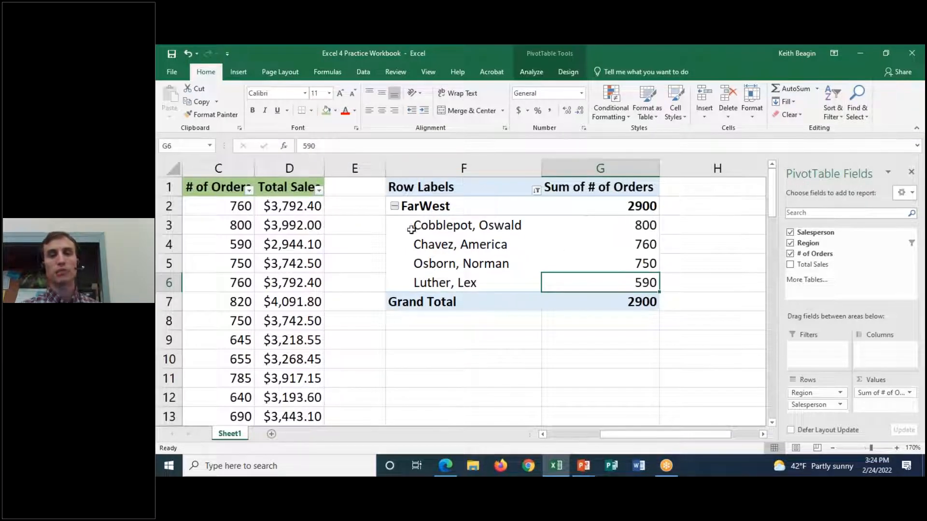
left_click(638, 225)
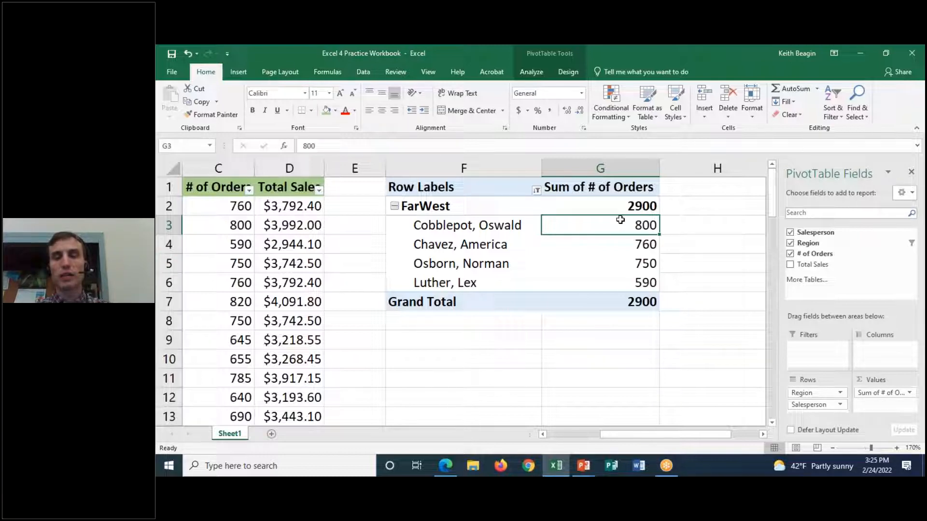
Clear the FarWest filter from the Region row labels and make Region a report filter, leaving only Salesperson in the rows
left_click(537, 191)
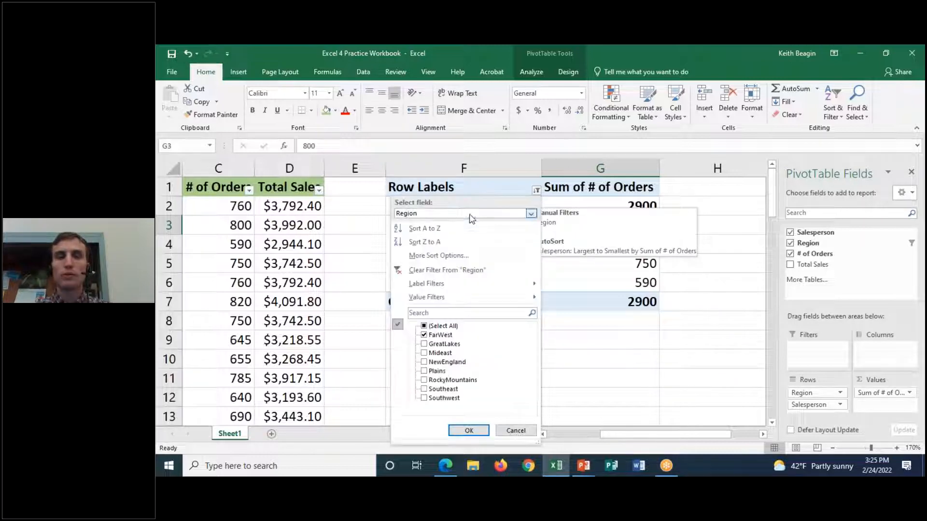
left_click(425, 271)
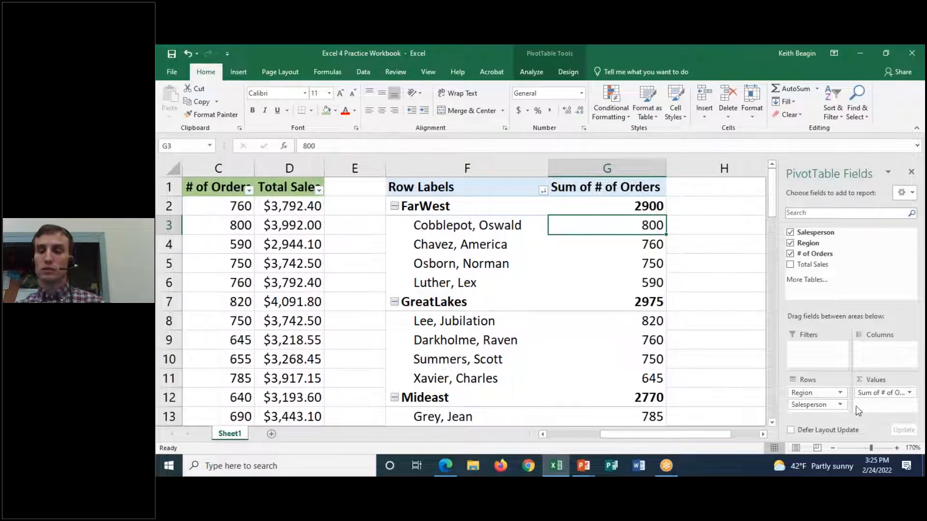
left_click_drag(820, 393, 810, 355)
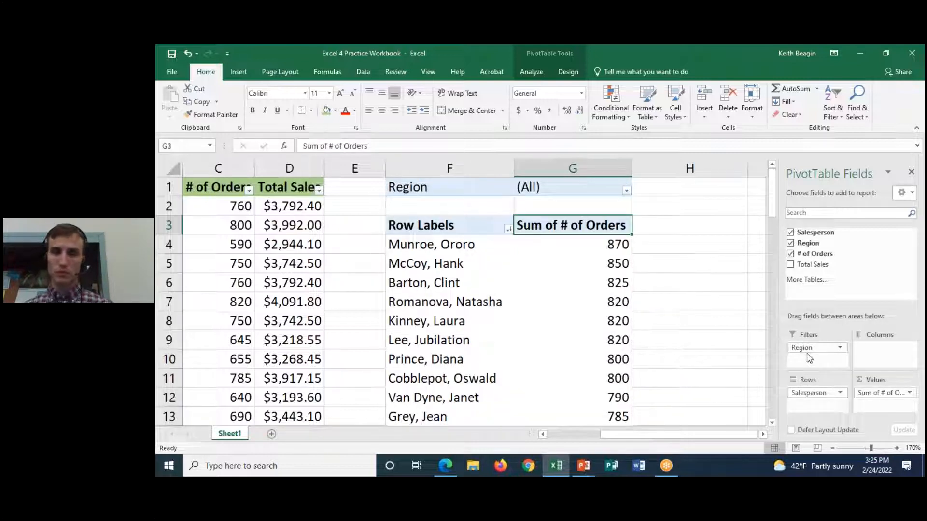
left_click(660, 46)
left_click(655, 76)
mouse_move(447, 165)
left_mouse_down()
mouse_move(445, 187)
mouse_move(658, 187)
mouse_move(563, 161)
mouse_move(431, 167)
left_mouse_up()
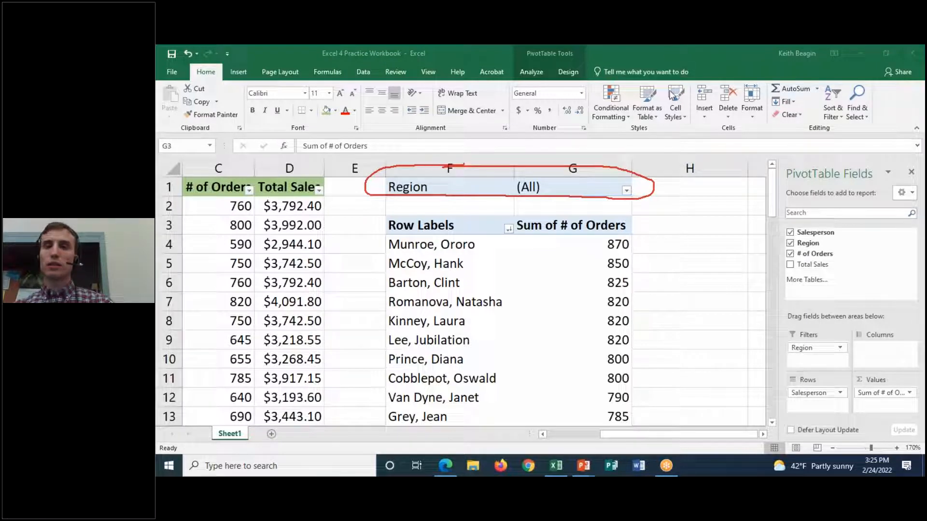
left_click(657, 128)
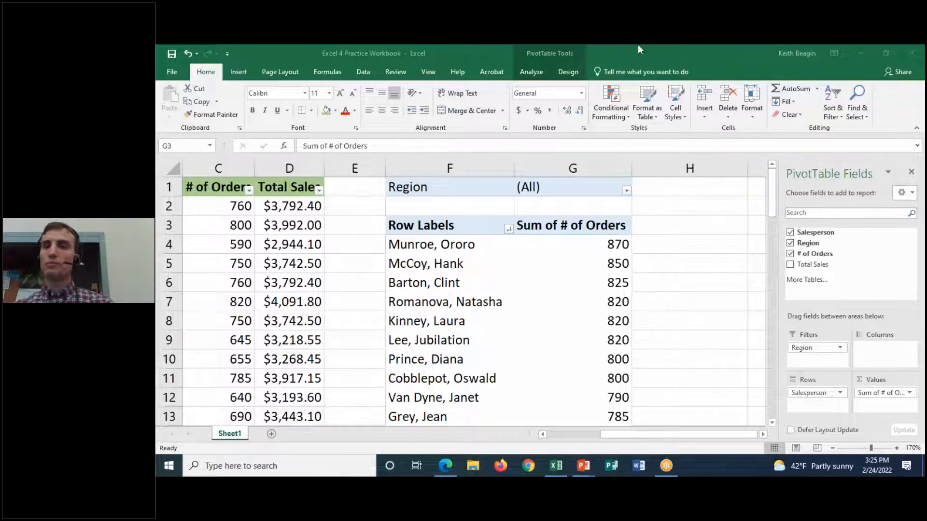
Set the Region report filter above the PivotTable to FarWest only, with multiple-item selection turned off
left_click(626, 191)
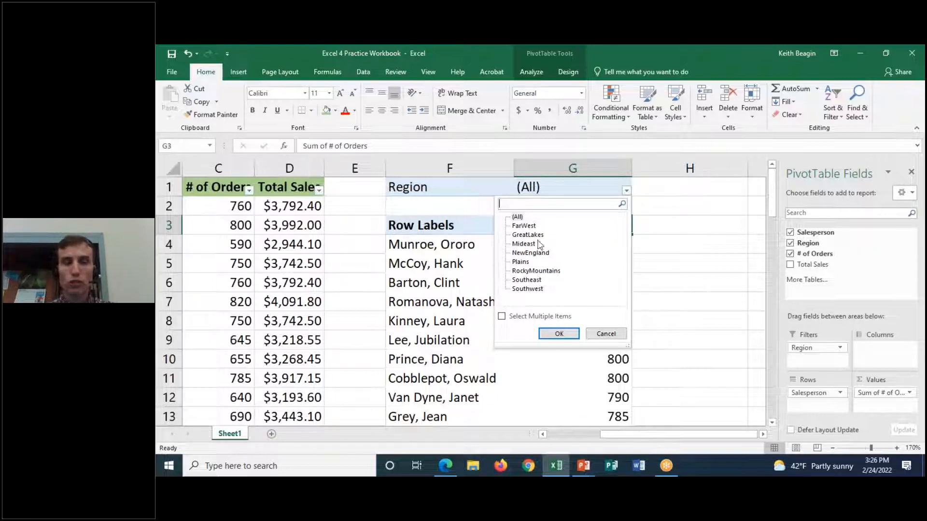
left_click(502, 317)
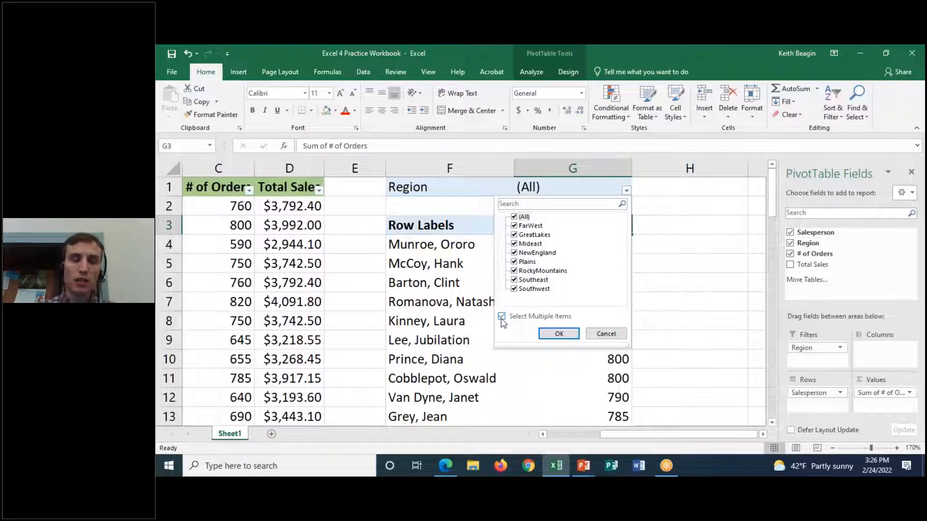
left_click(502, 316)
left_click(502, 317)
left_click(502, 318)
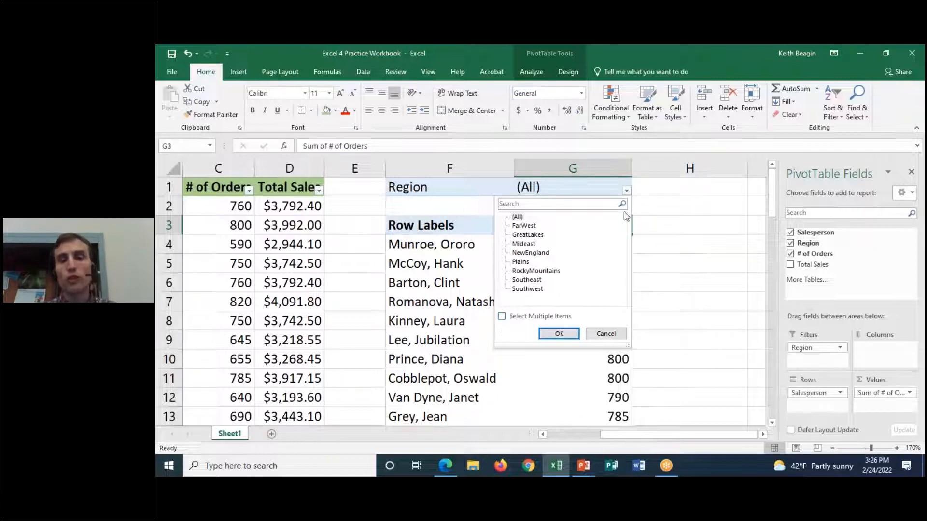
left_click(519, 226)
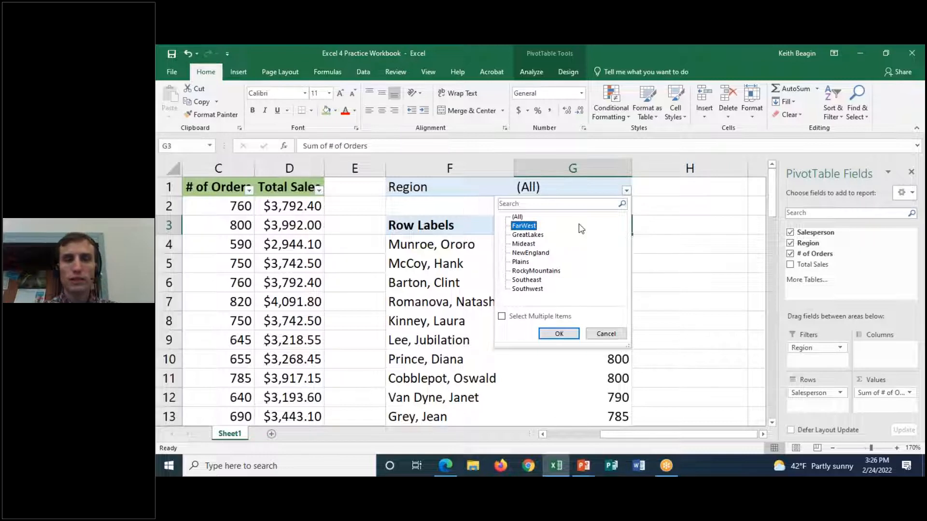
left_click(578, 337)
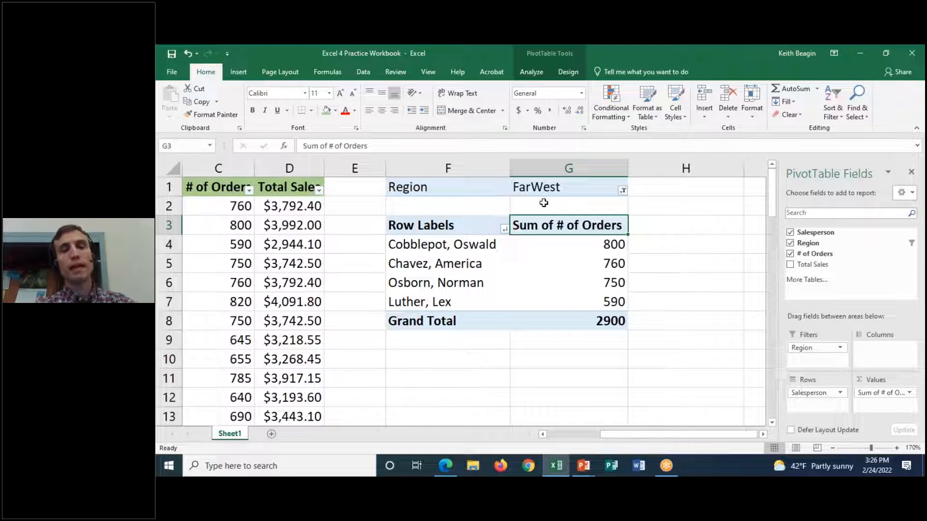
Reset the Region report filter to (All) to include every region's salespeople
left_click(622, 191)
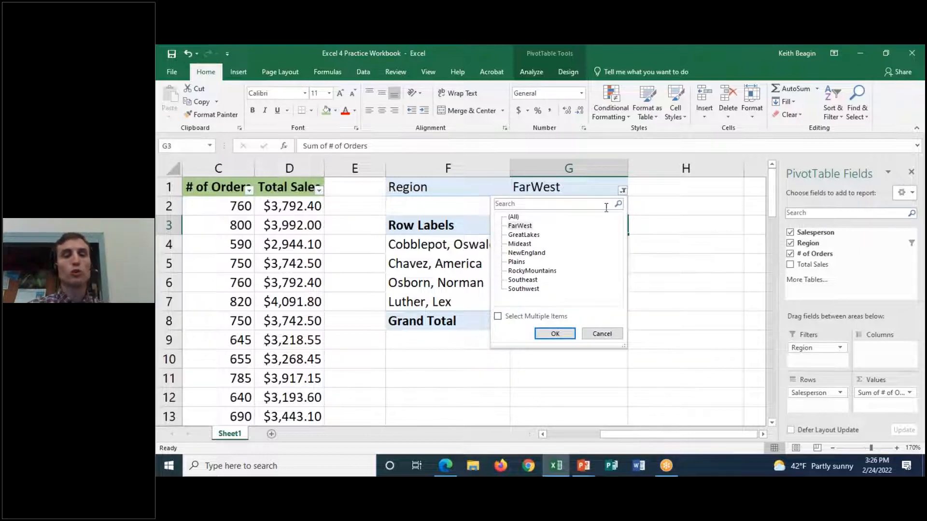
left_click(513, 218)
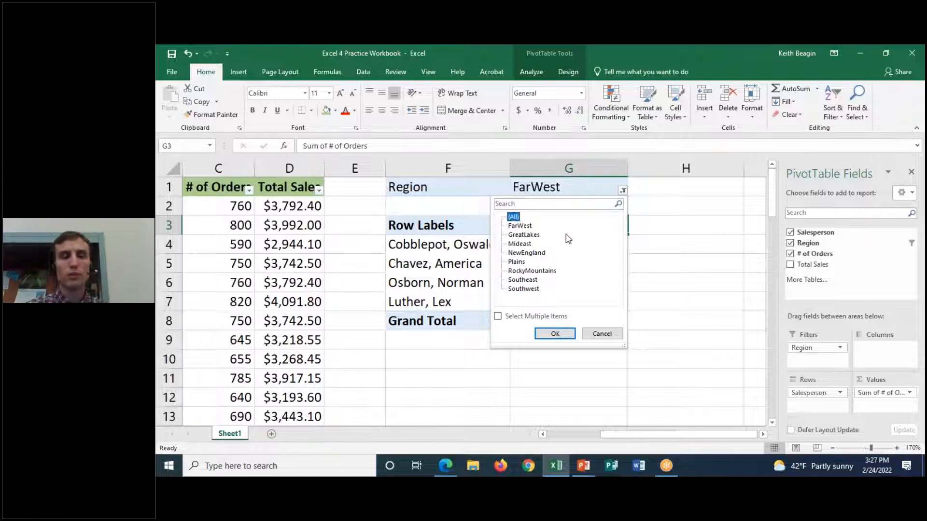
left_click(537, 207)
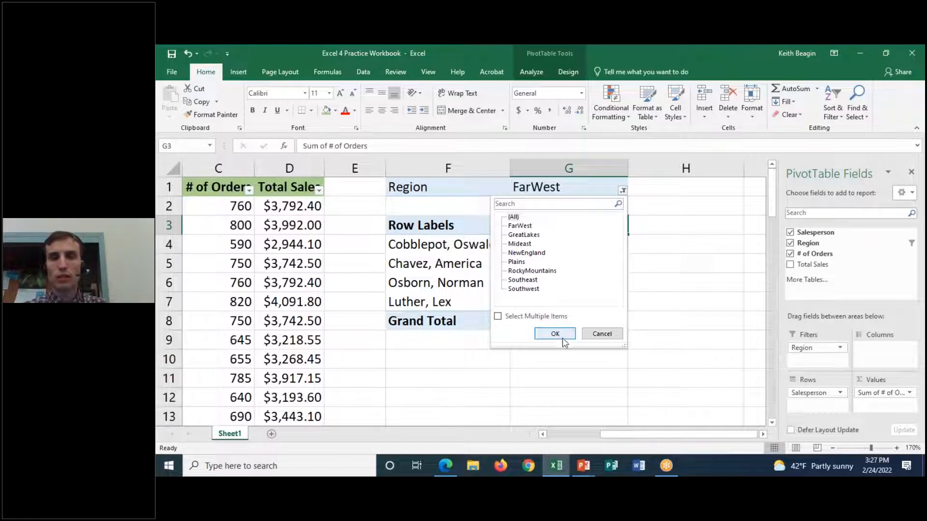
left_click(513, 216)
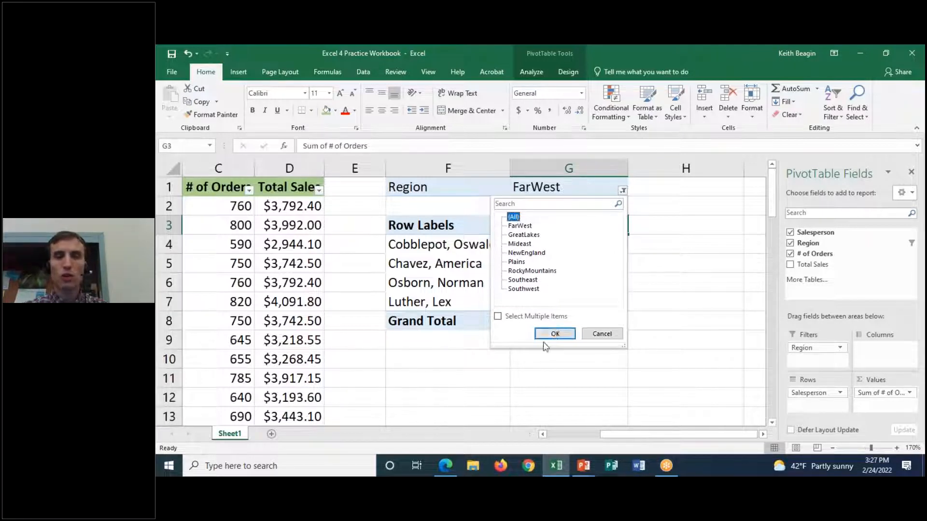
left_click(555, 334)
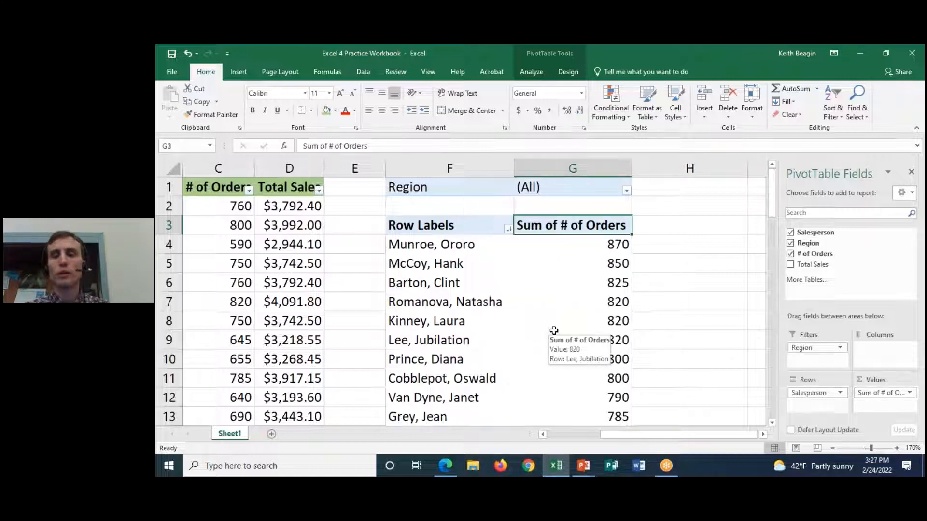
Clear all fields, filters and sorting from the PivotTable
left_click(533, 72)
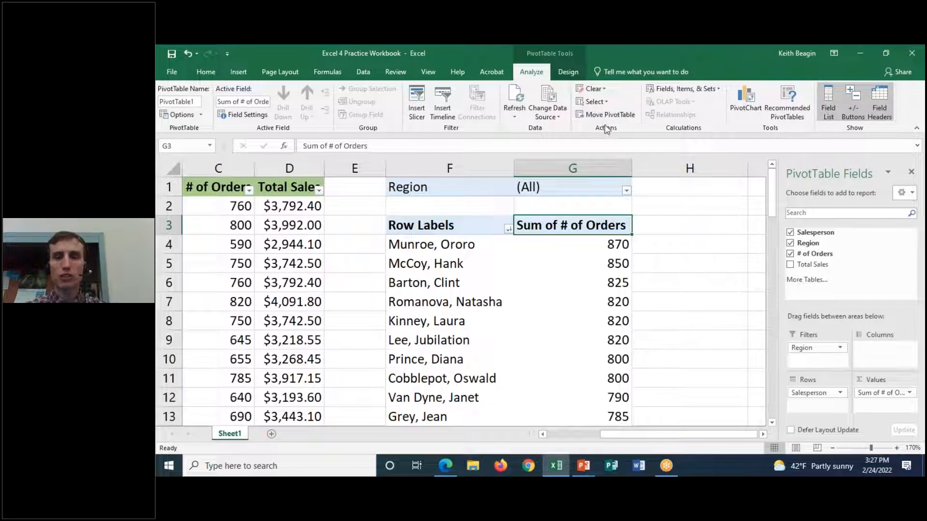
left_click(593, 89)
left_click(591, 99)
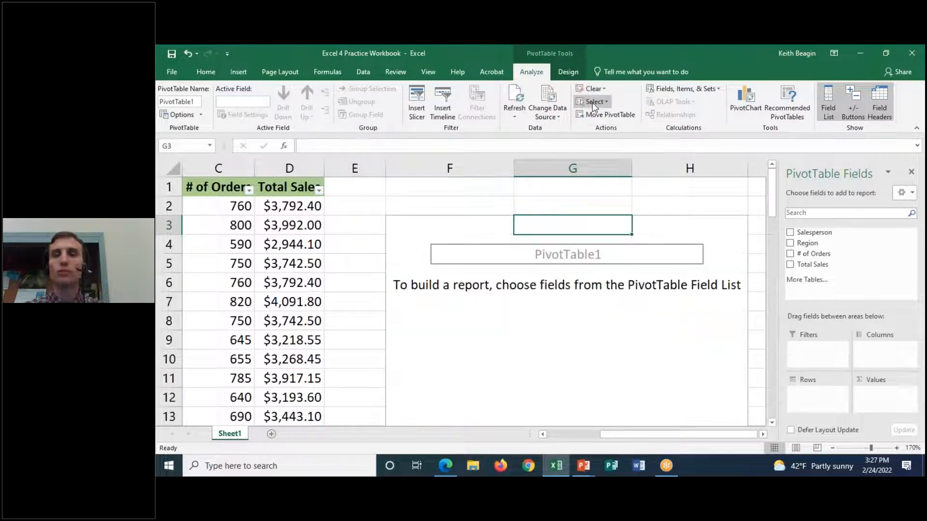
Build the PivotTable with Total Sales as values and Region as rows, with Salesperson nested below Region
left_click(451, 219)
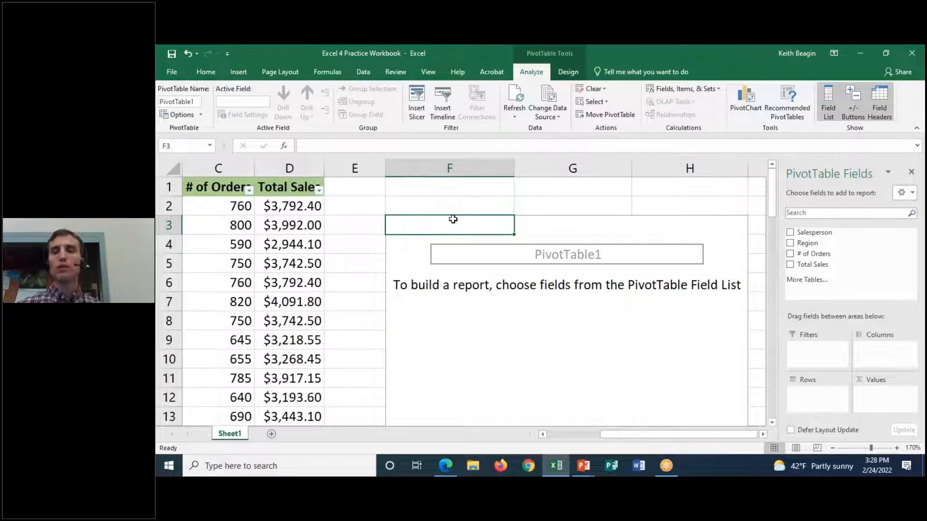
left_click_drag(805, 265, 878, 394)
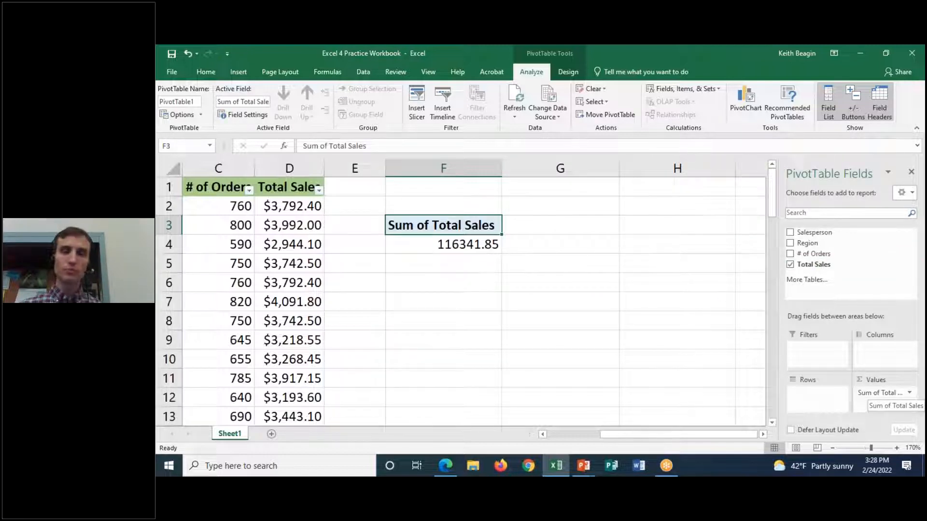
left_click_drag(711, 434, 698, 437)
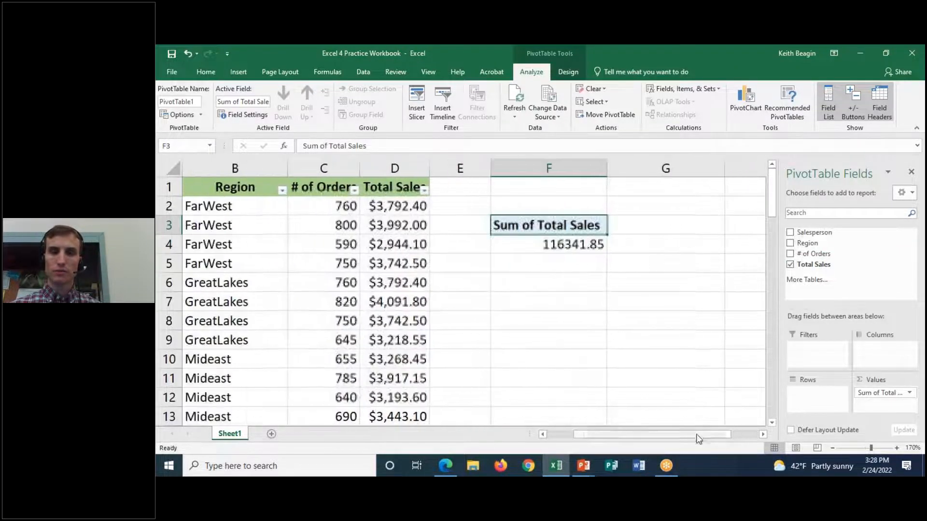
left_click_drag(820, 246, 813, 395)
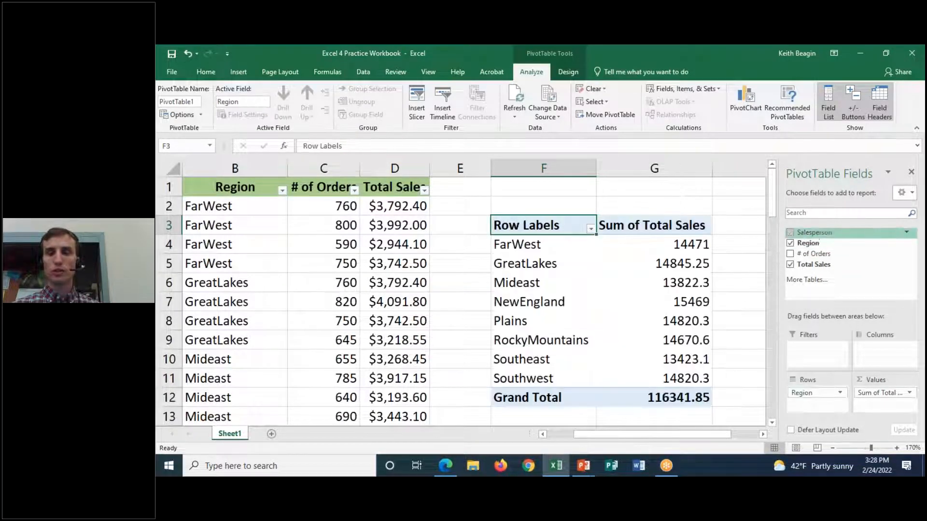
left_click_drag(827, 234, 821, 405)
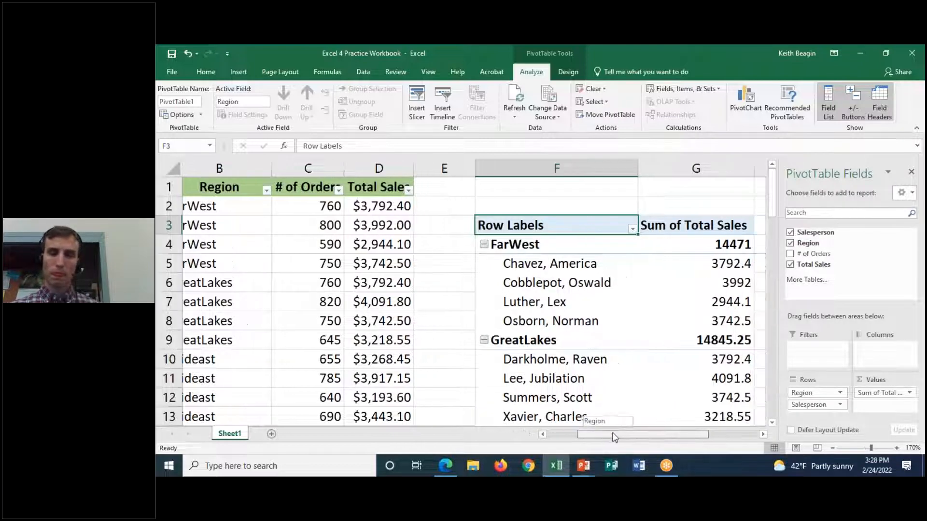
Filter the PivotTable's Region row labels to show only Plains and RockyMountains, and select the first Plains salesperson's total sales value
left_click_drag(623, 433, 668, 439)
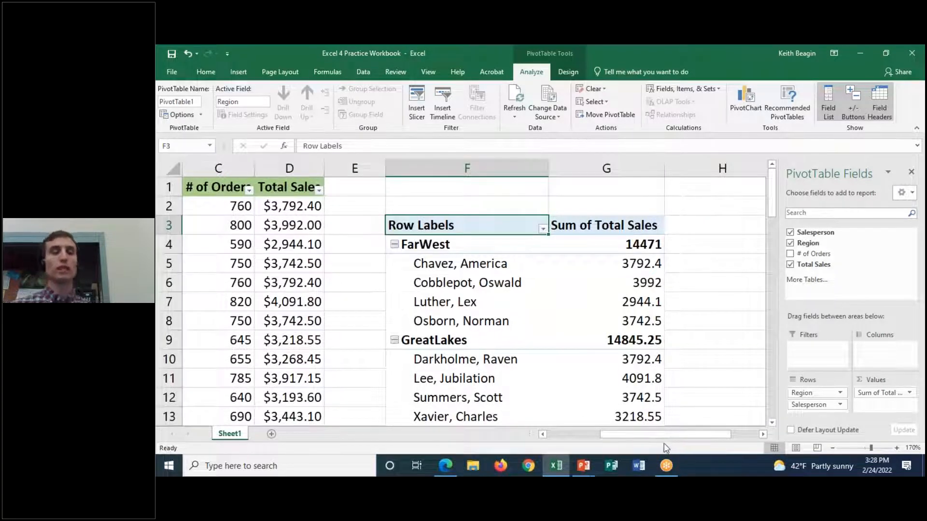
left_click(543, 229)
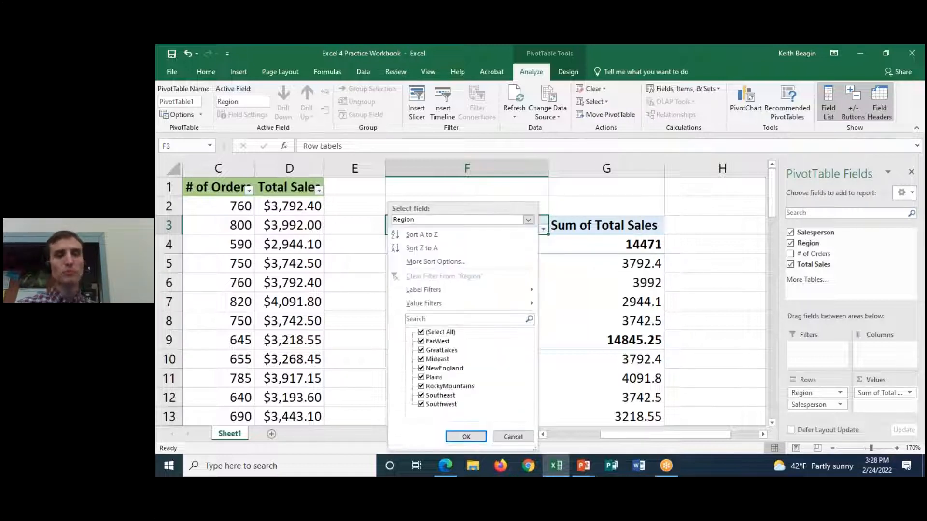
left_click(421, 333)
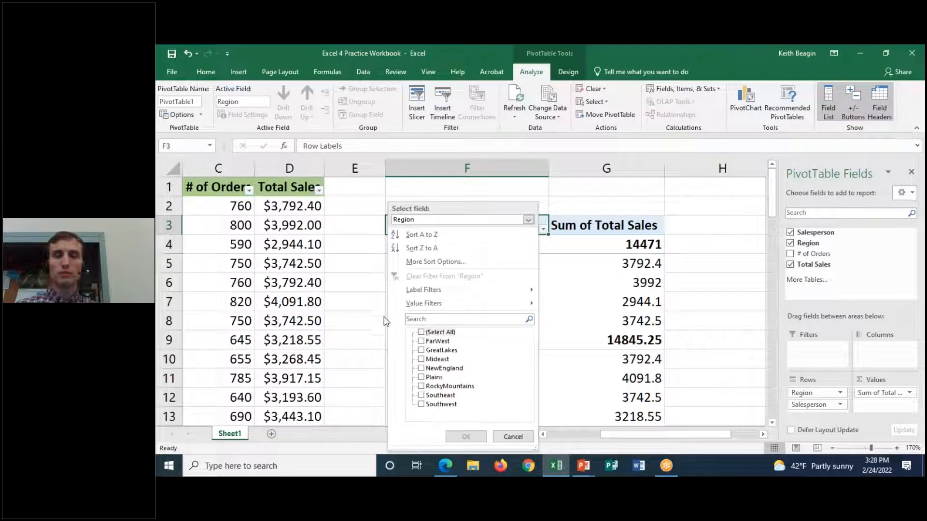
left_click(421, 378)
left_click(422, 387)
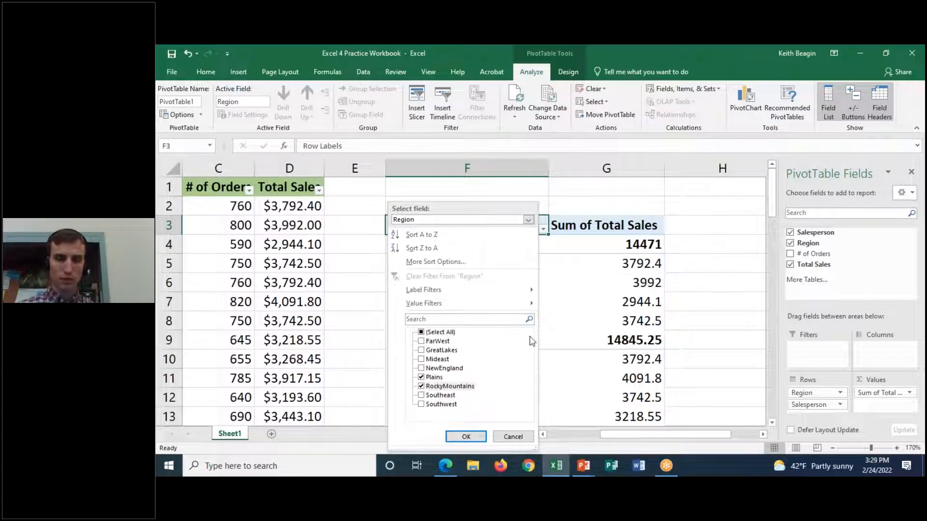
left_click(466, 436)
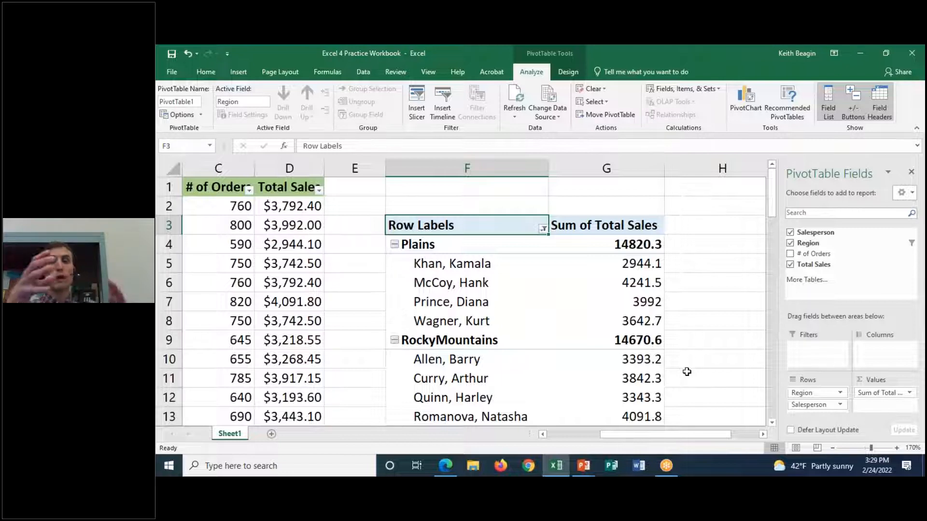
left_click(642, 260)
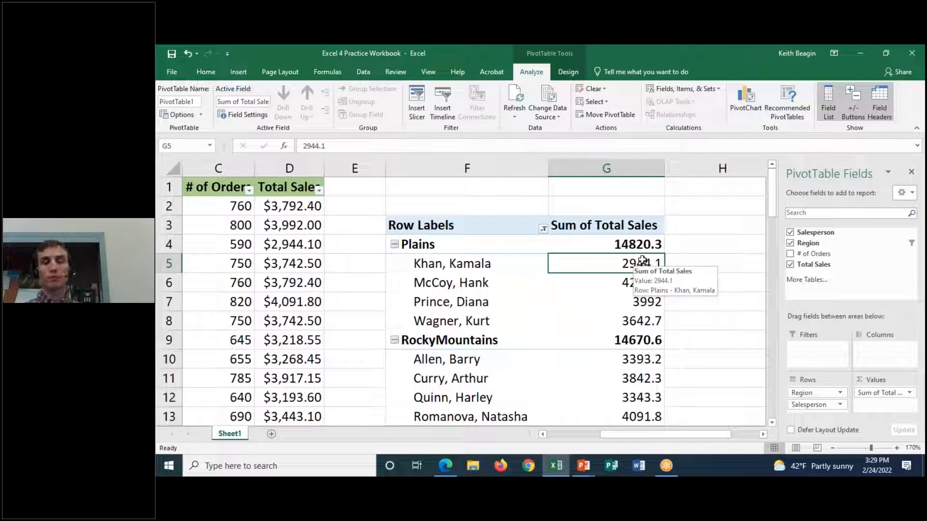
Sort the salespeople within each region by Sum of Total Sales from largest to smallest, and select each region's top sales value
left_click(641, 285)
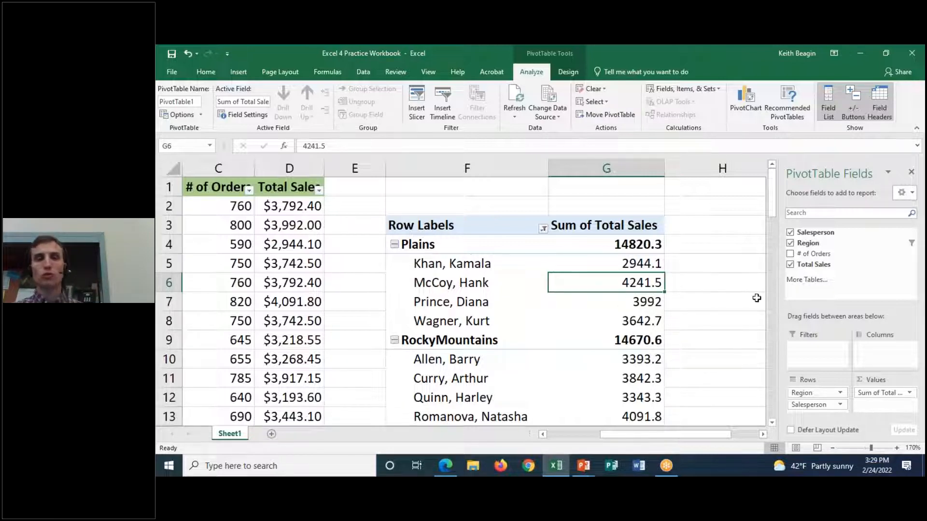
left_click(211, 75)
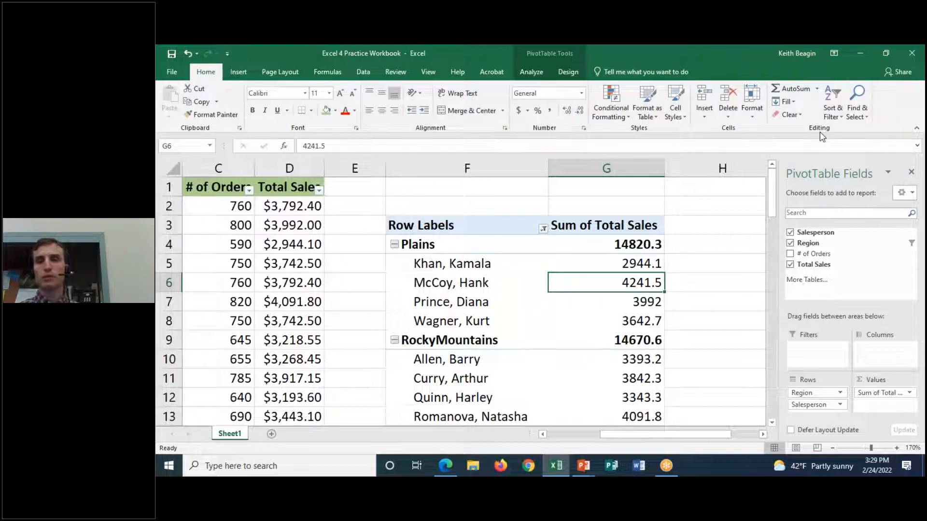
left_click(832, 112)
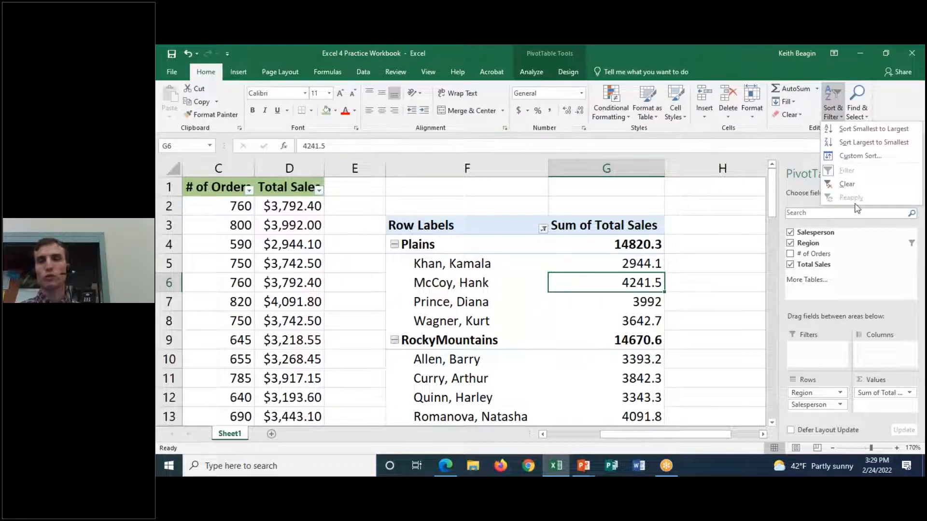
left_click(873, 143)
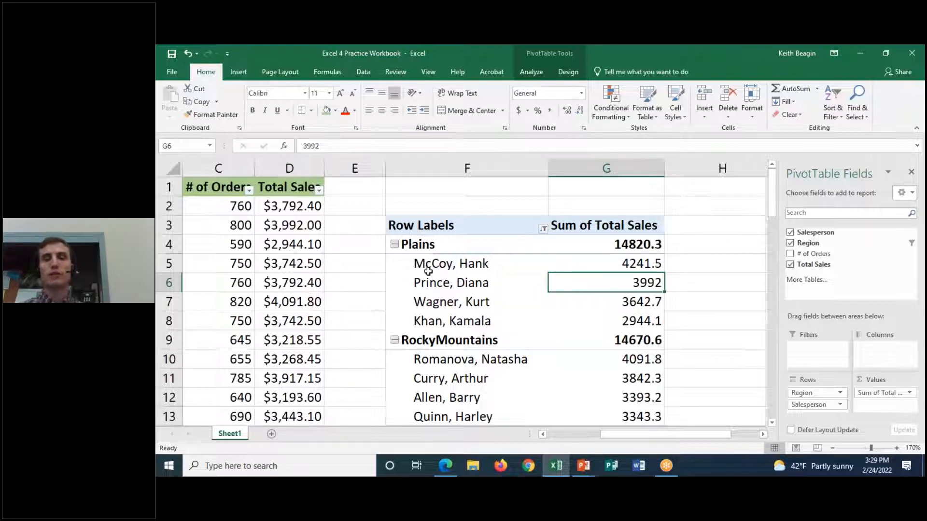
left_click(624, 264)
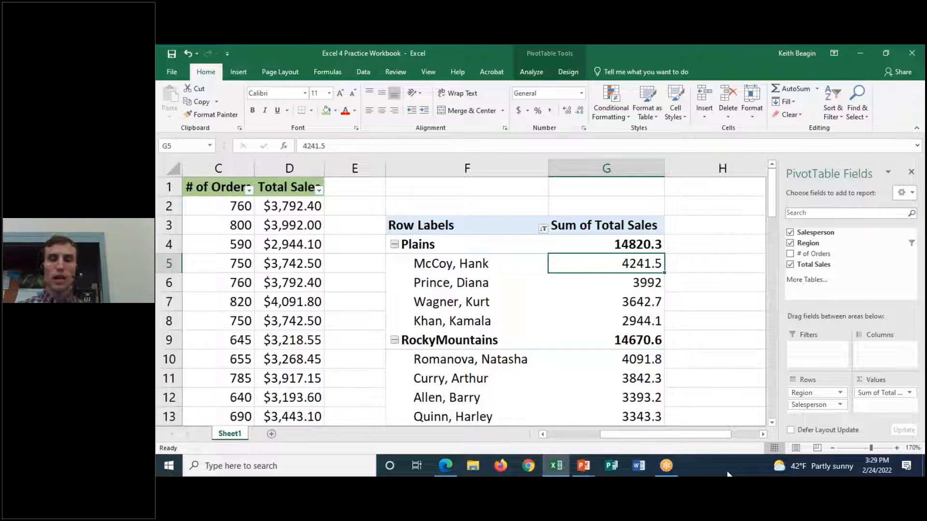
left_click(620, 360)
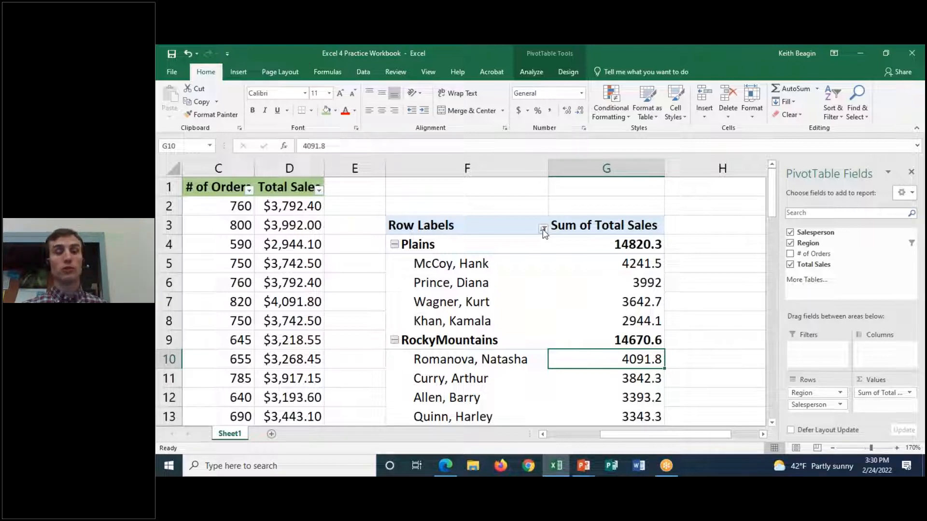
Clear the filter from the Region row labels and move the Region field from the rows to the report filters
mouse_move(544, 231)
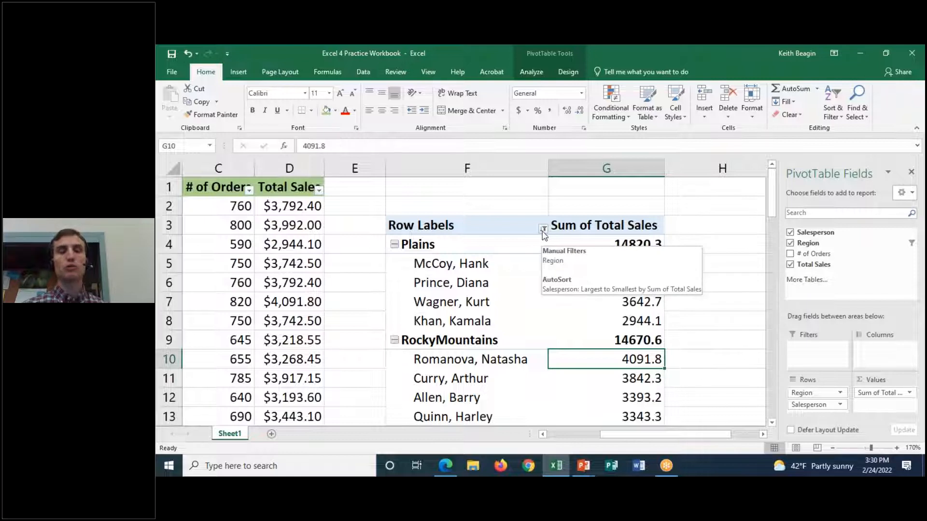
left_click(544, 230)
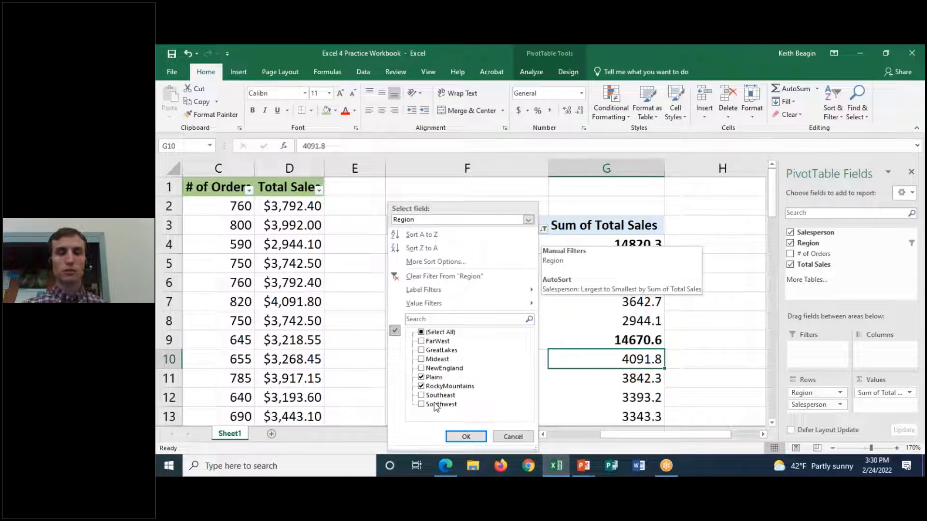
left_click(437, 276)
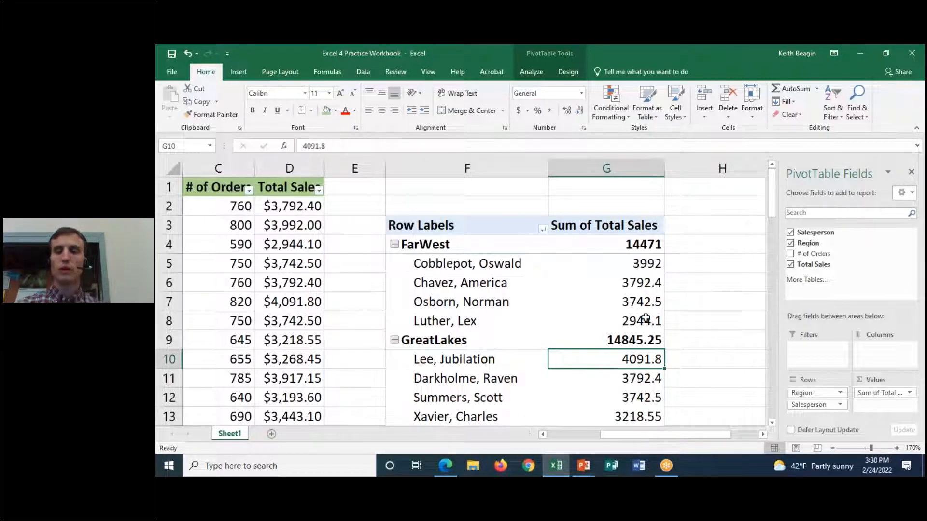
mouse_move(645, 318)
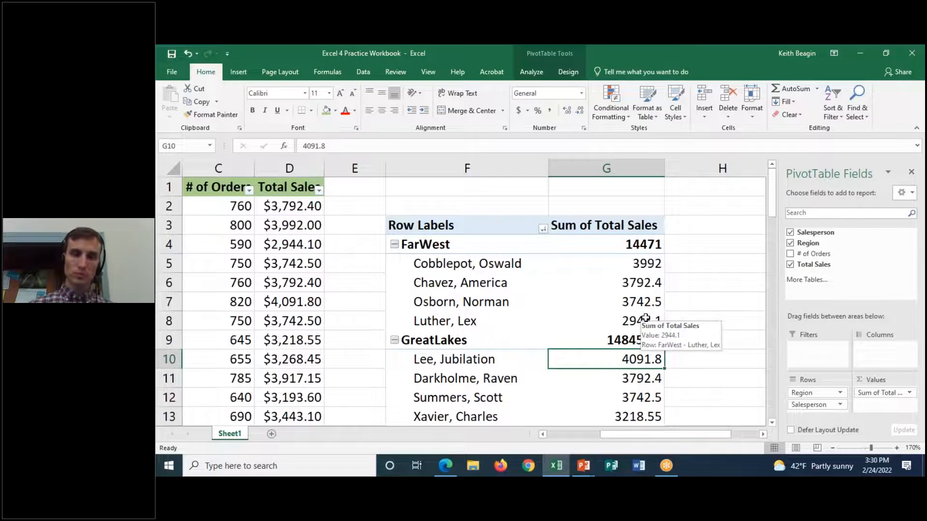
left_click_drag(801, 394, 815, 349)
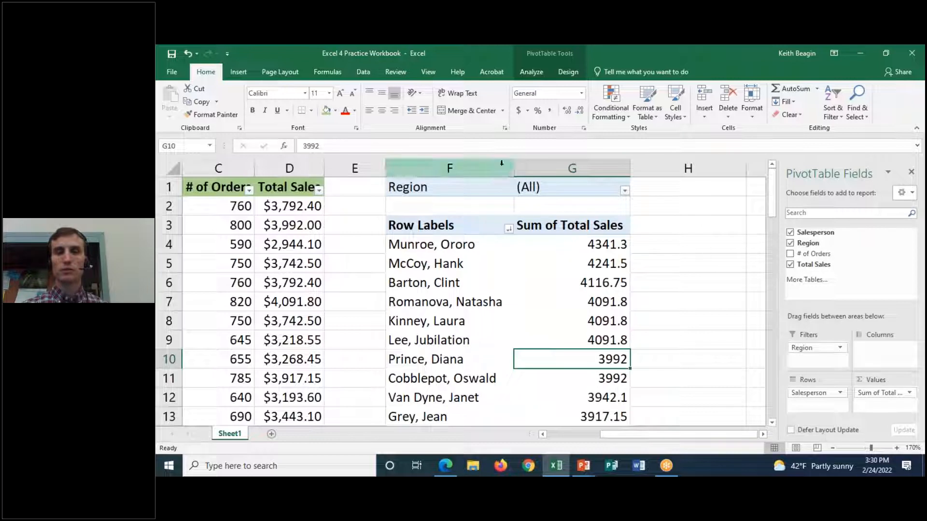
left_click(625, 191)
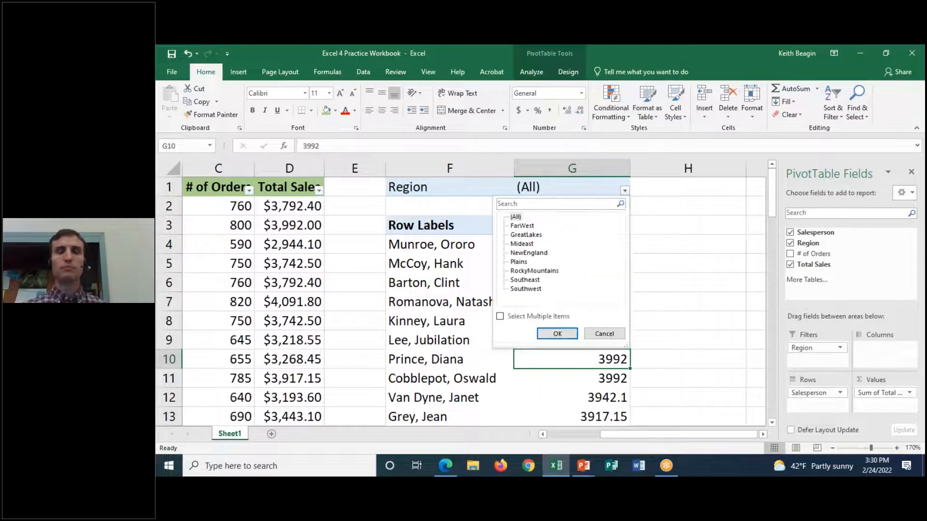
left_click(500, 317)
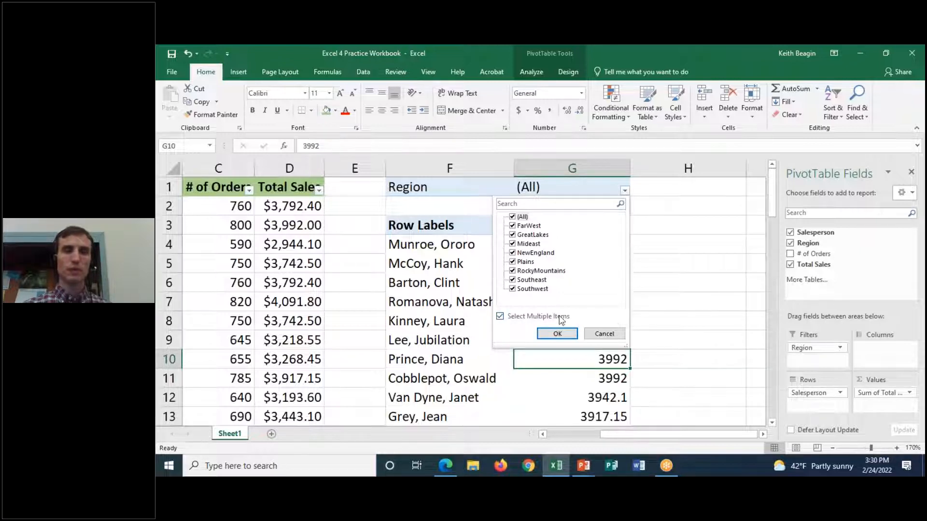
left_click(661, 55)
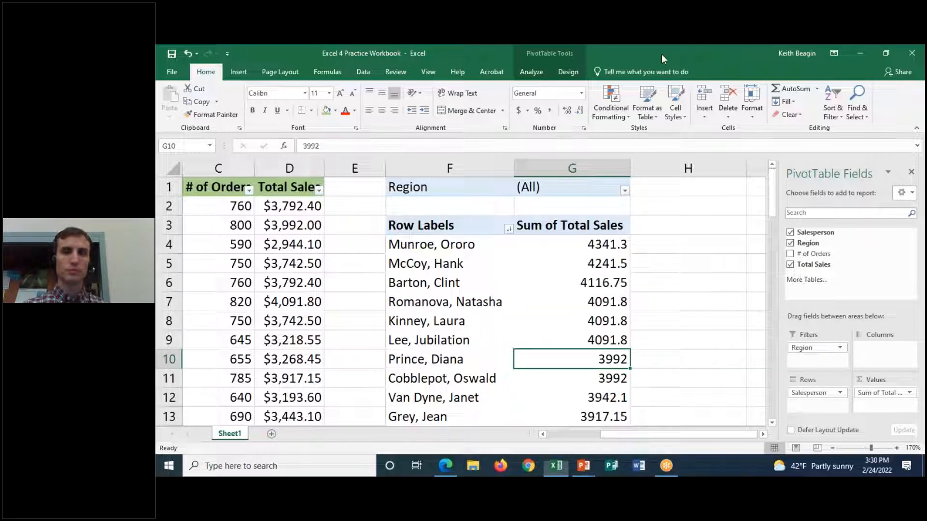
left_click(643, 65)
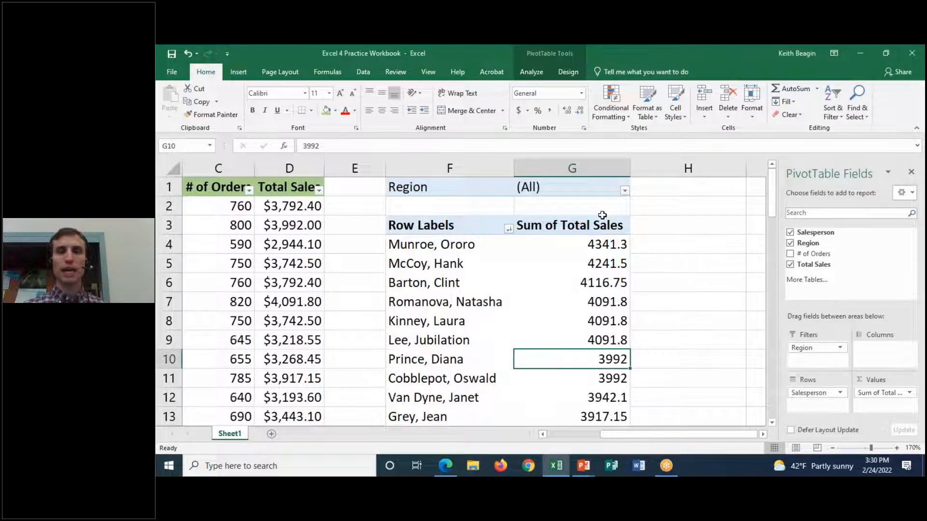
left_click(563, 467)
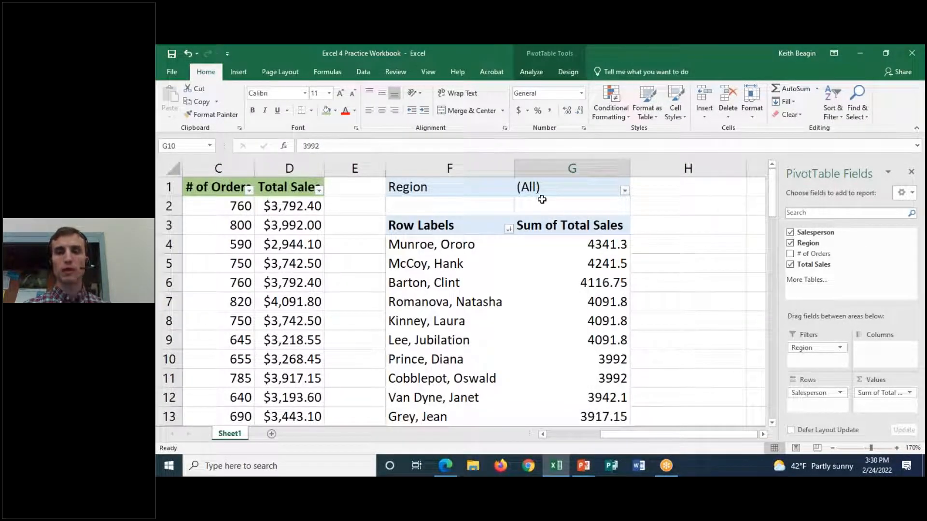
Allow multiple selections in the Region report filter and show only Plains and RockyMountains
left_click(625, 191)
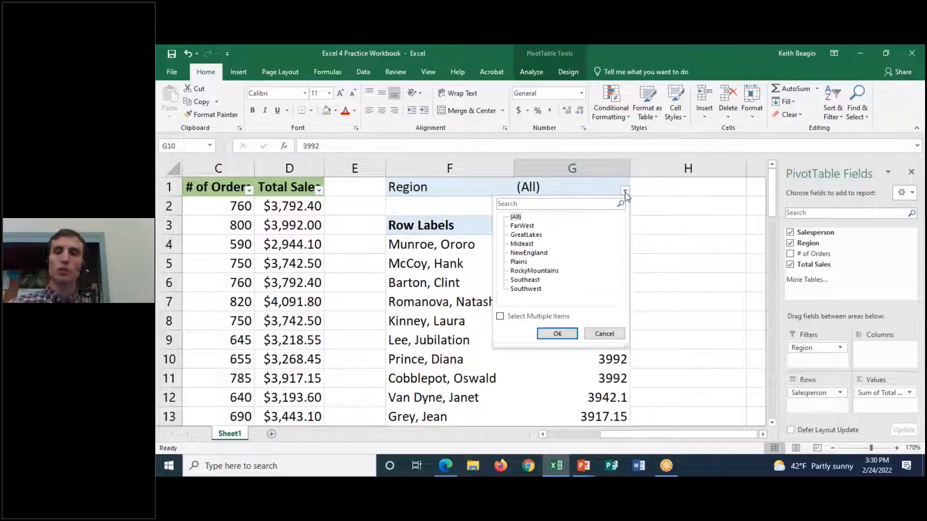
left_click(501, 317)
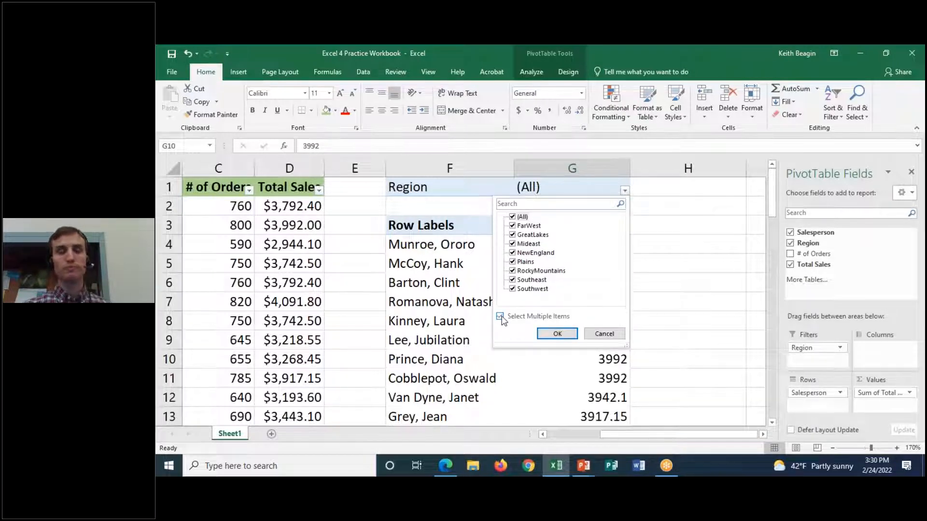
left_click(514, 218)
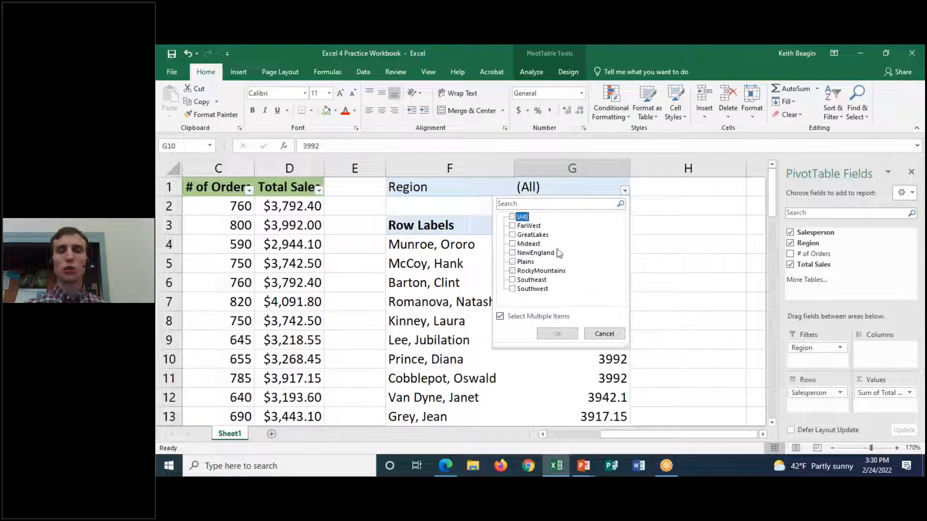
left_click(512, 261)
left_click(513, 271)
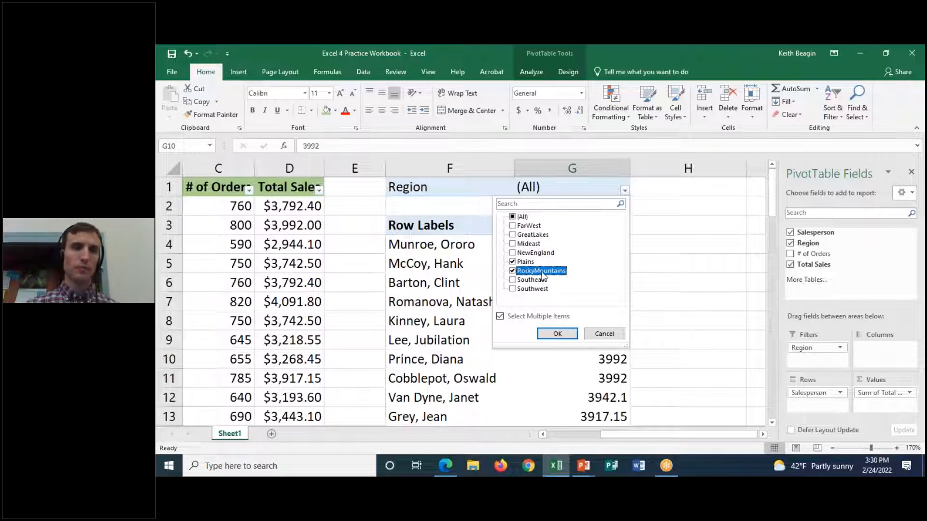
left_click(558, 337)
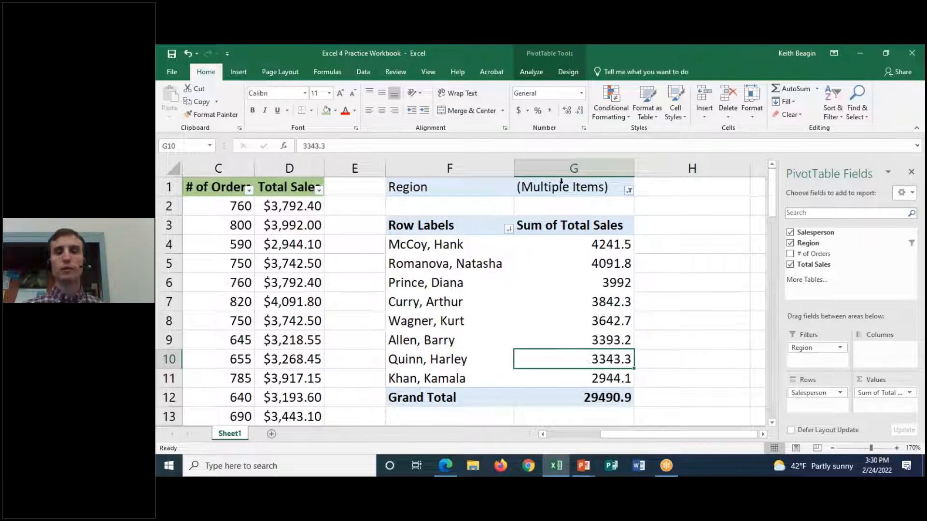
Examine the combined ranking of Plains and RockyMountains salespeople by total sales and the regions selected in the report filter
left_click(438, 247)
left_click(439, 263)
left_click(443, 295)
left_click(450, 264)
left_click(455, 247)
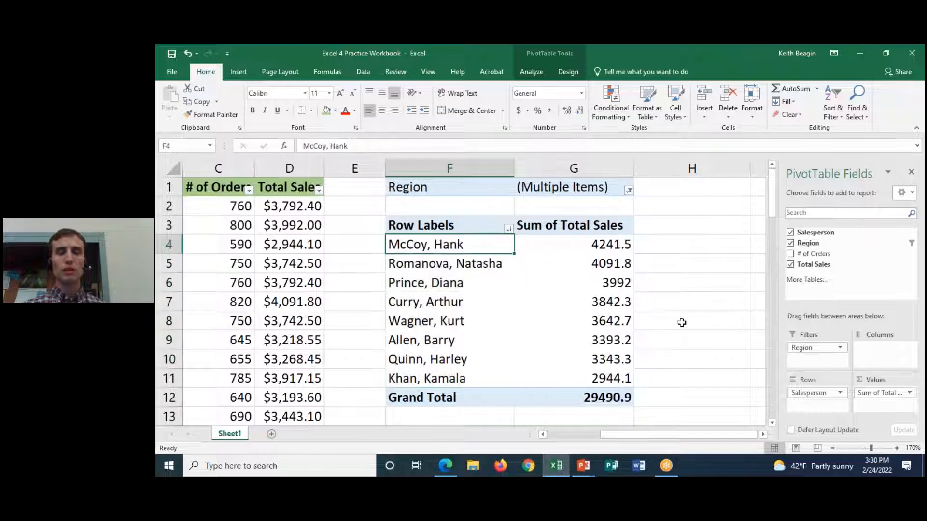
left_click(446, 263)
left_click(435, 285)
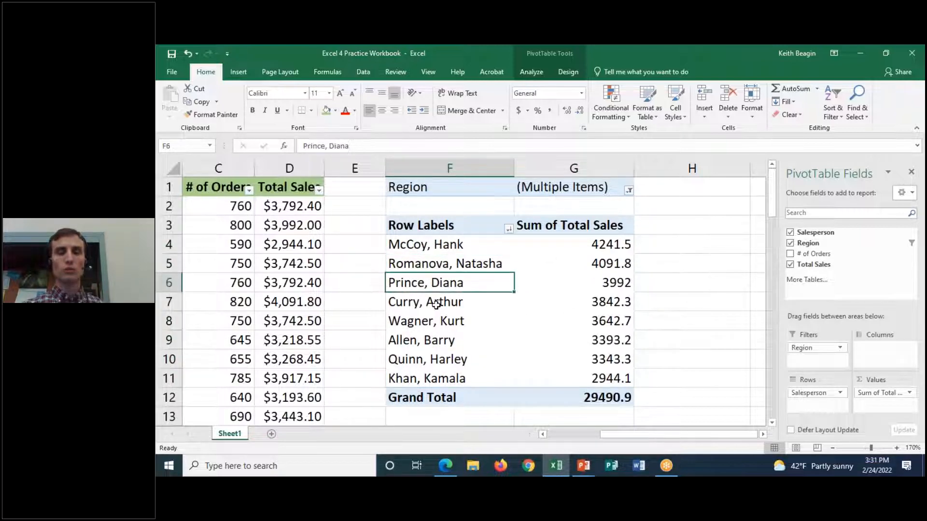
left_click(454, 245)
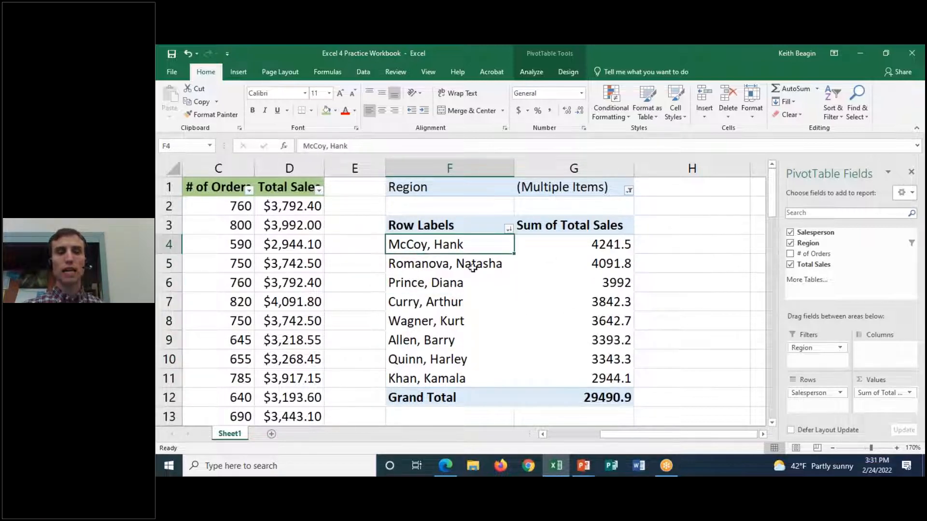
left_click(472, 267)
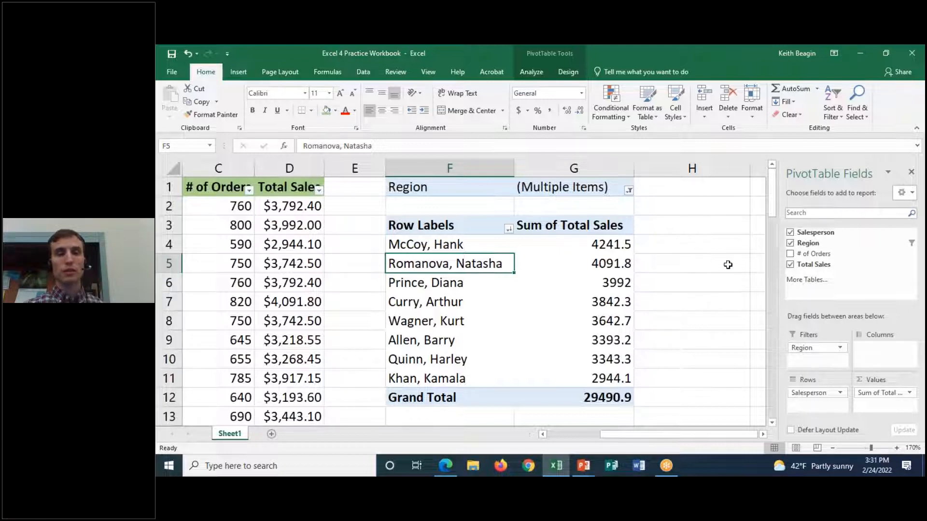
left_click(454, 245)
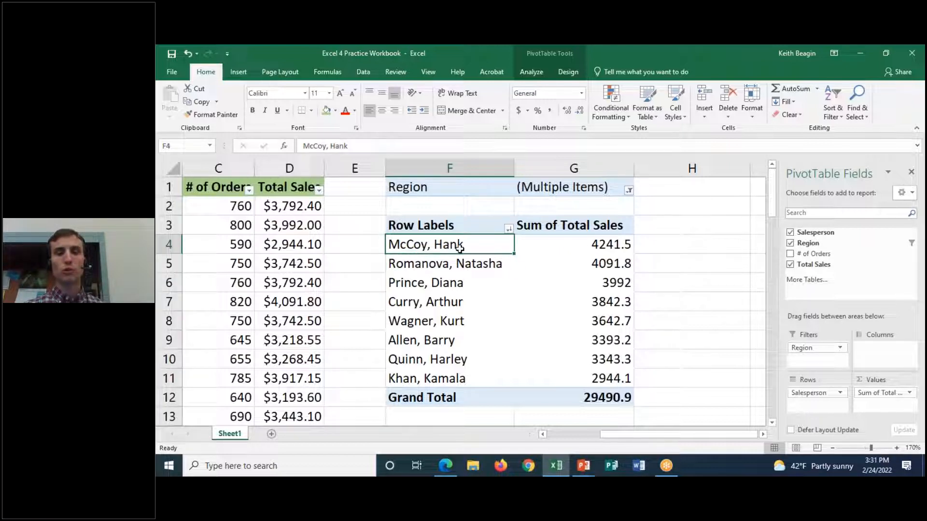
left_click_drag(448, 254, 448, 264)
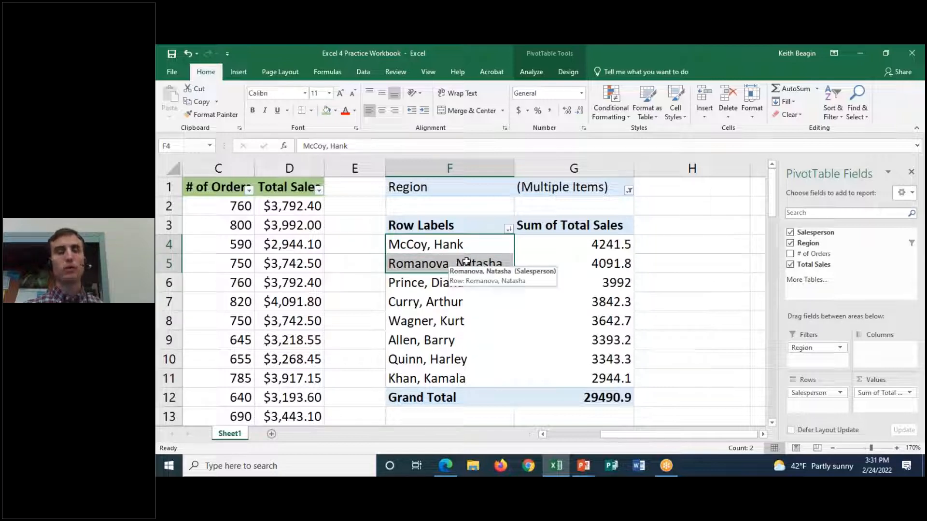
left_click(477, 245)
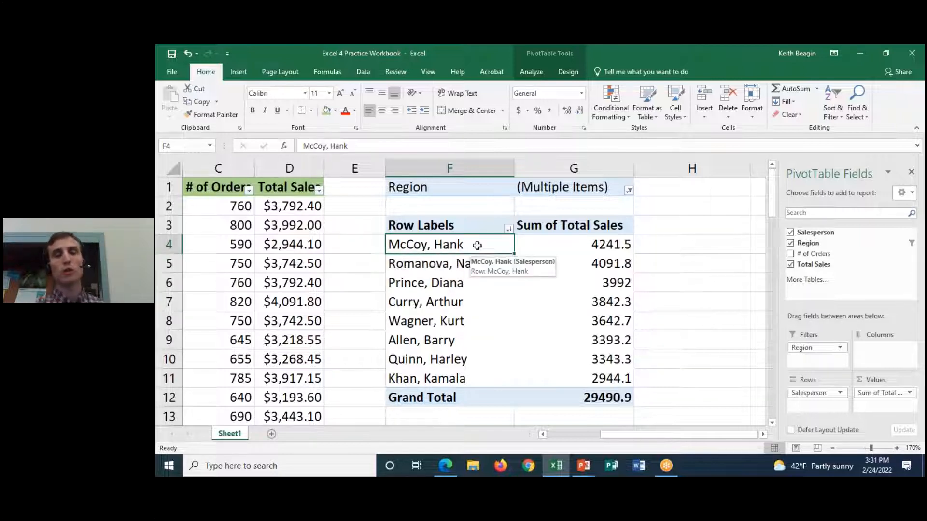
left_click(629, 191)
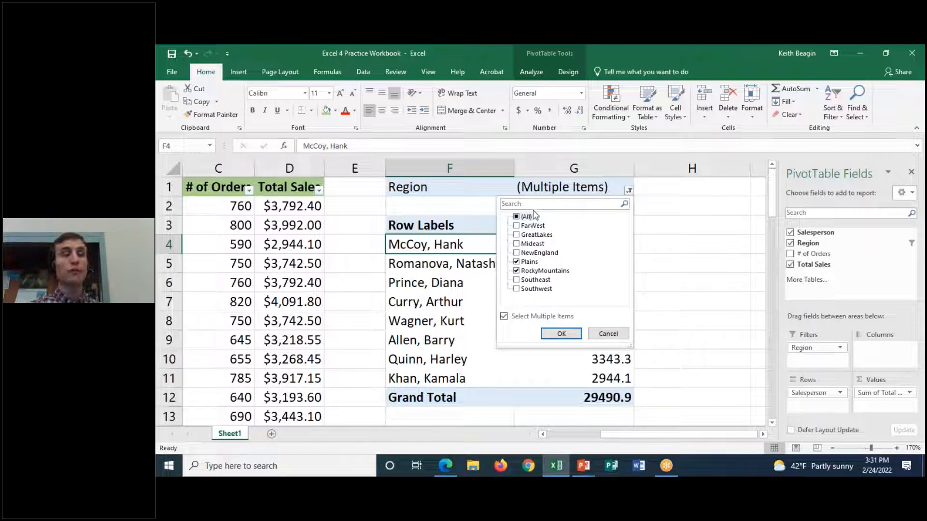
left_click(468, 248)
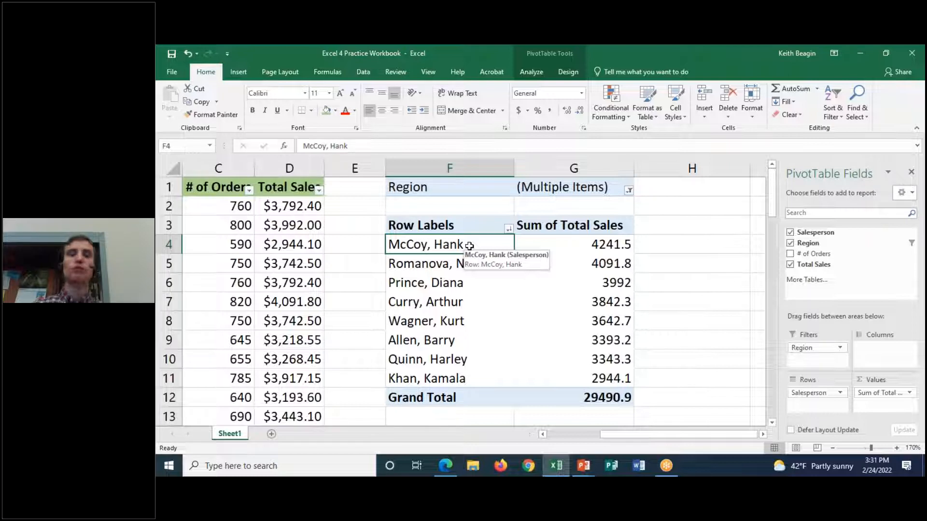
left_click(605, 262)
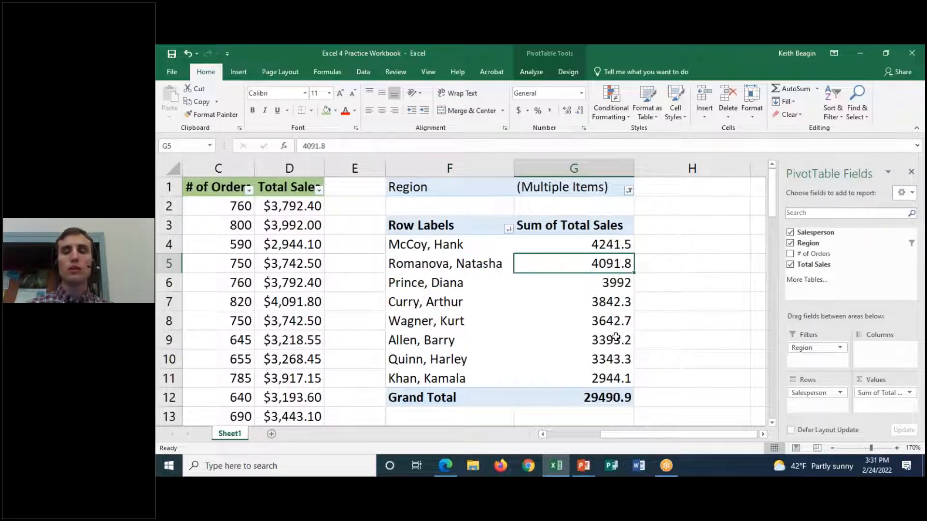
mouse_move(617, 334)
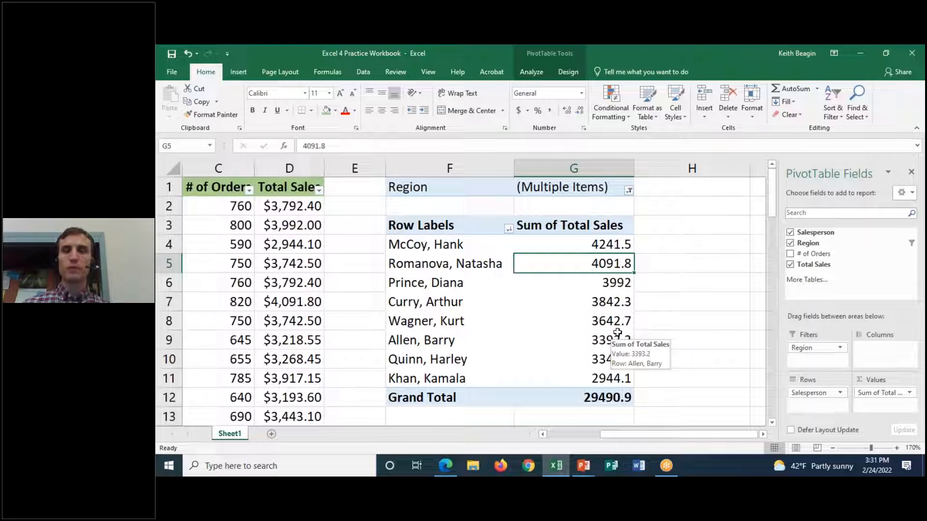
Reselect (All) in the Region report filter to include the salespeople of every region
left_click(629, 191)
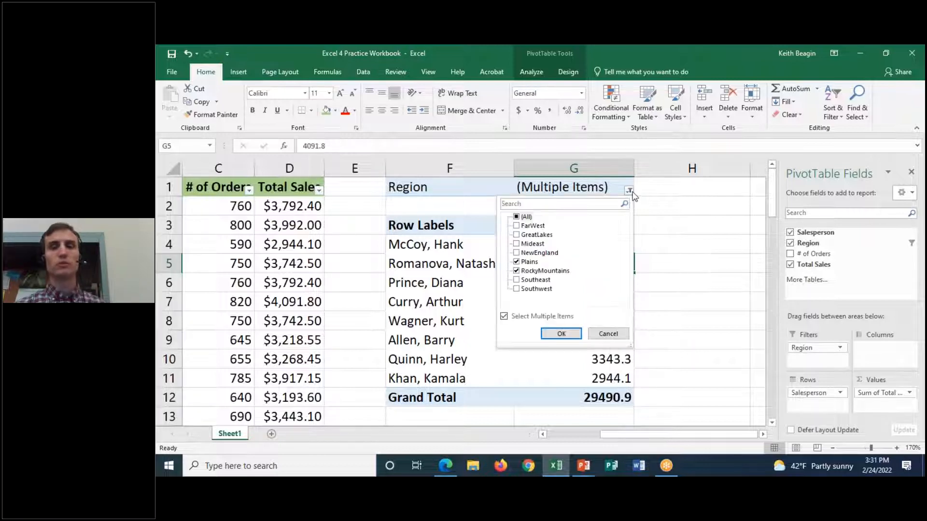
left_click(518, 218)
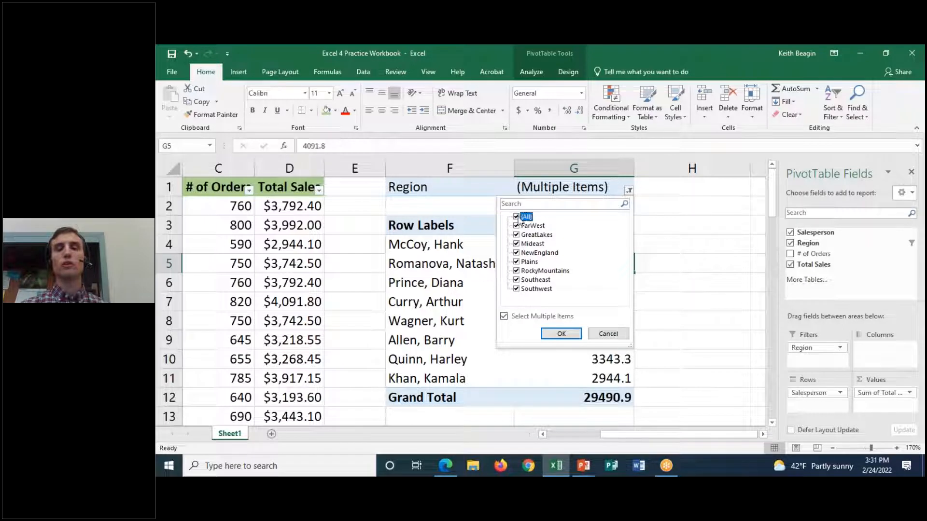
left_click(568, 333)
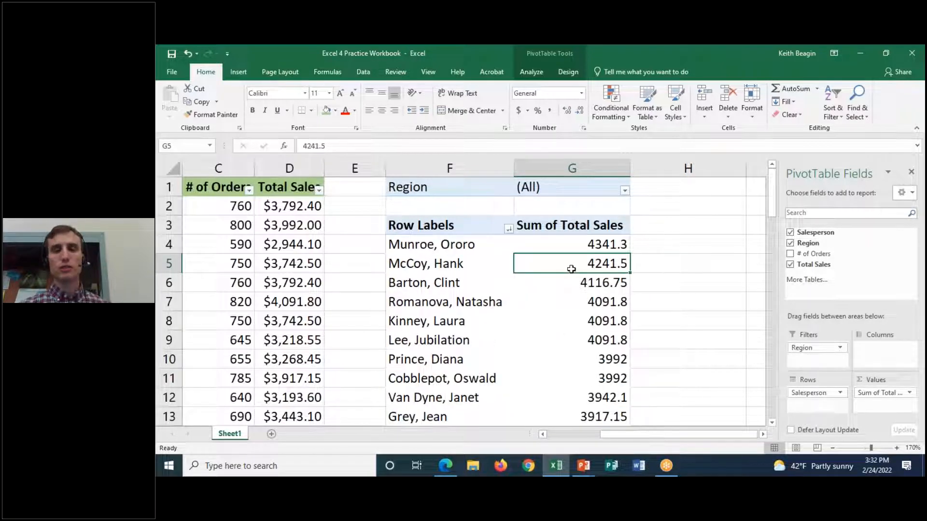
Clear everything from the PivotTable and rebuild its rows with Region first and Salesperson nested beneath it
left_click(531, 72)
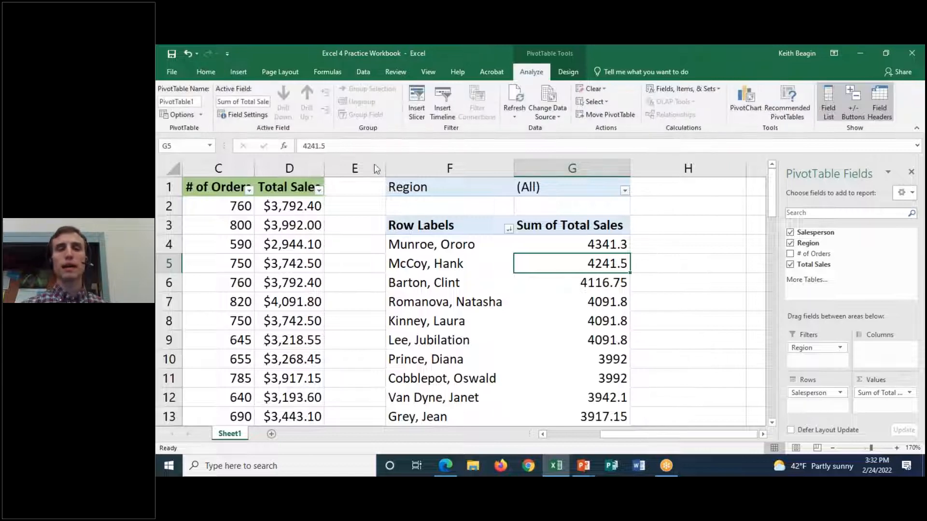
left_click(593, 89)
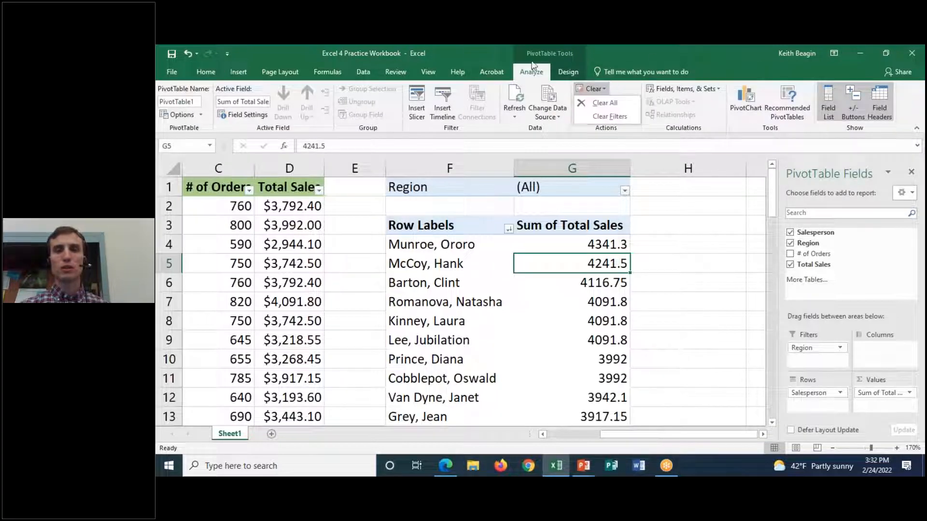
left_click(618, 105)
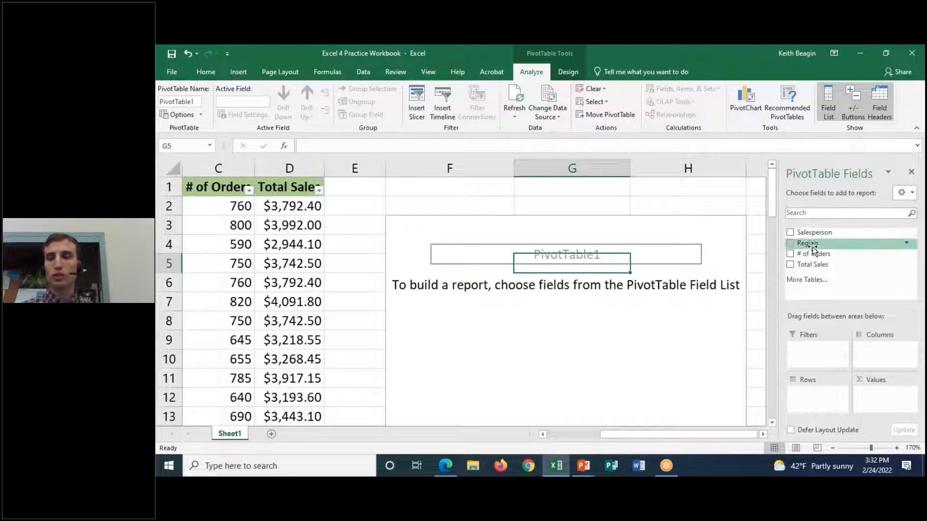
left_click_drag(813, 244, 802, 394)
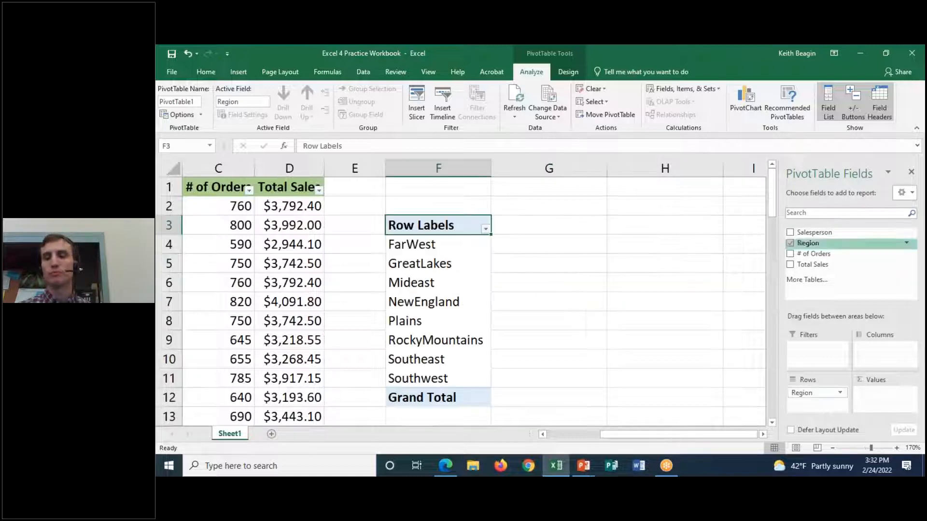
left_click_drag(814, 232, 816, 406)
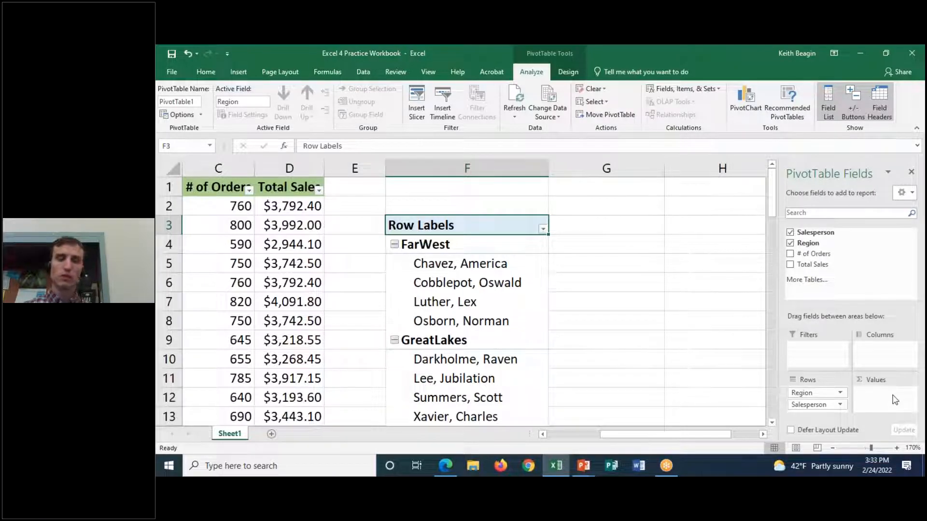
Filter the row labels by the Salesperson field so that only the third salesperson in the list remains
left_click(543, 230)
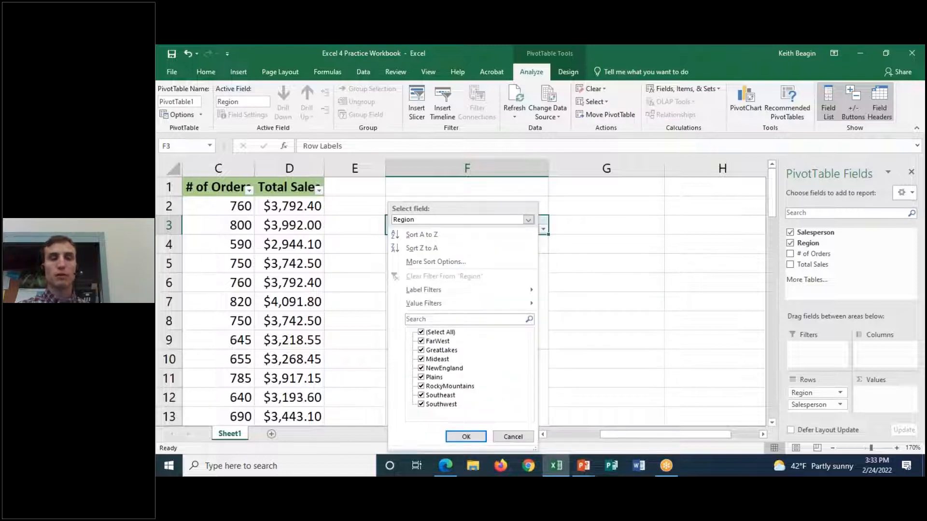
left_click(410, 220)
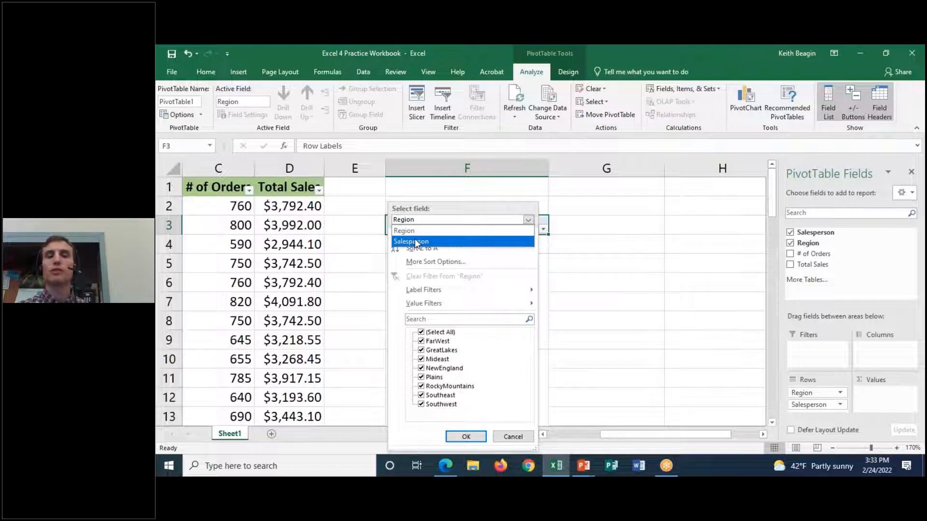
left_click(415, 242)
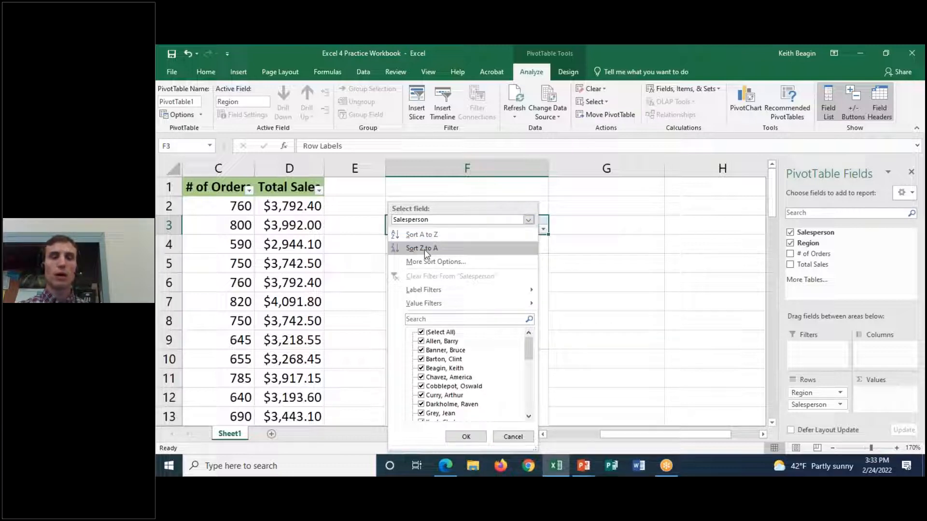
scroll(431, 359, "down", 1)
scroll(431, 357, "up", 1)
left_click(421, 332)
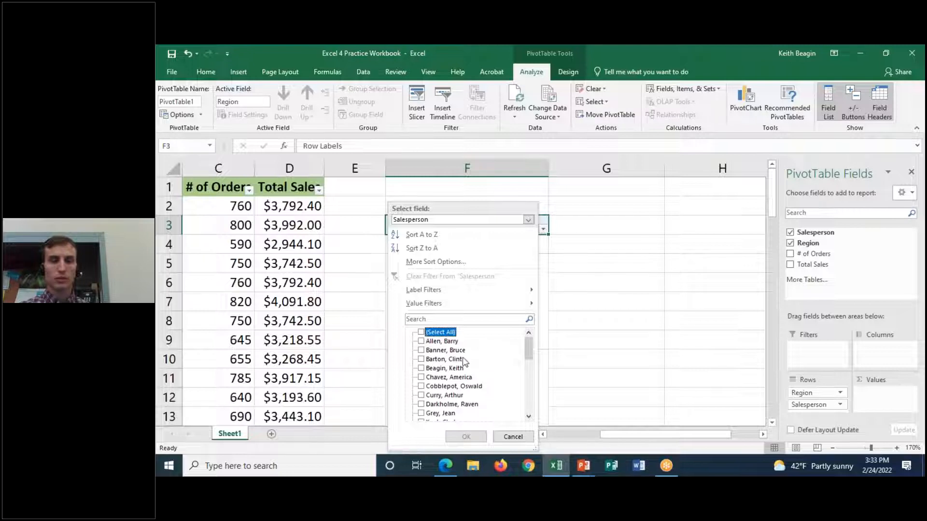
left_click(421, 360)
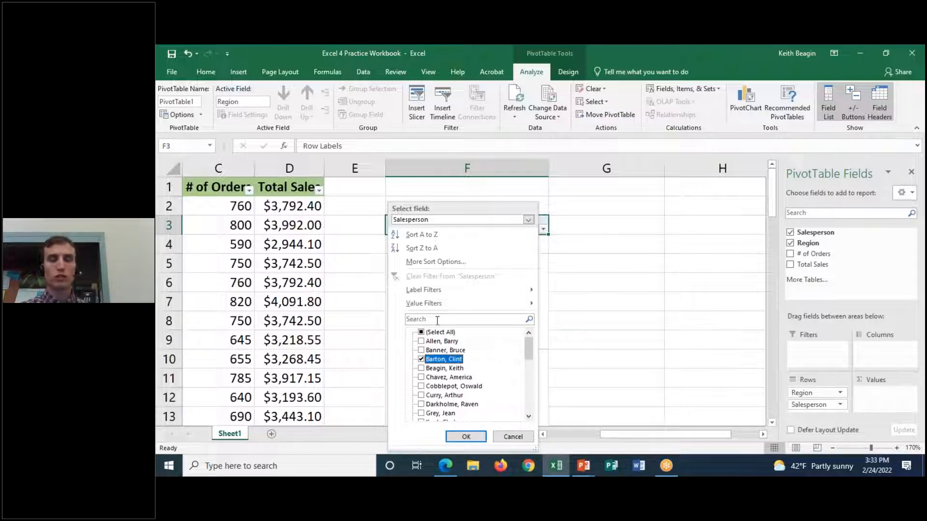
left_click(474, 439)
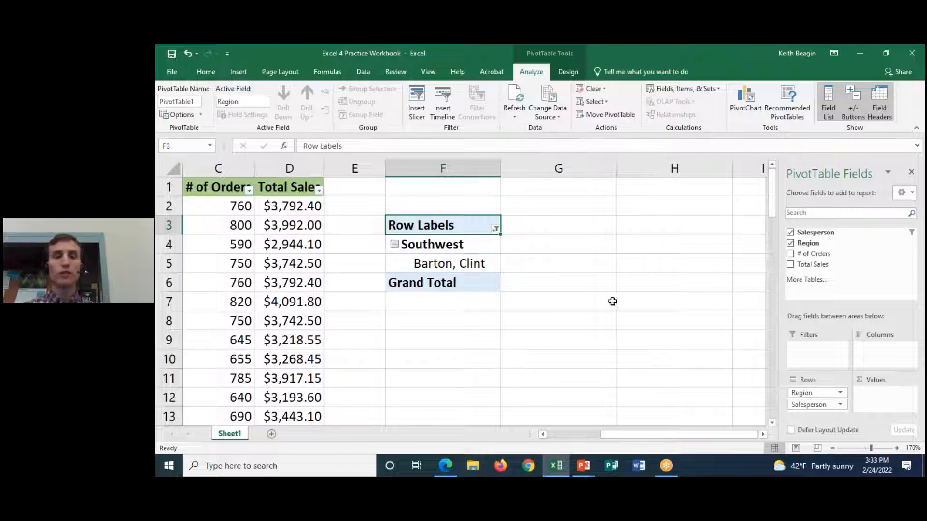
Clear the Salesperson filter from the PivotTable's row labels
left_click(495, 229)
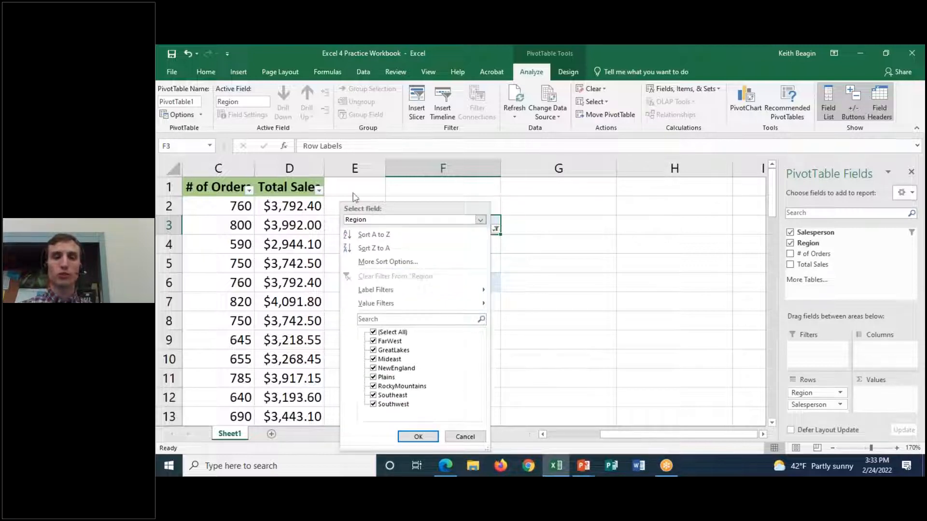
left_click(480, 220)
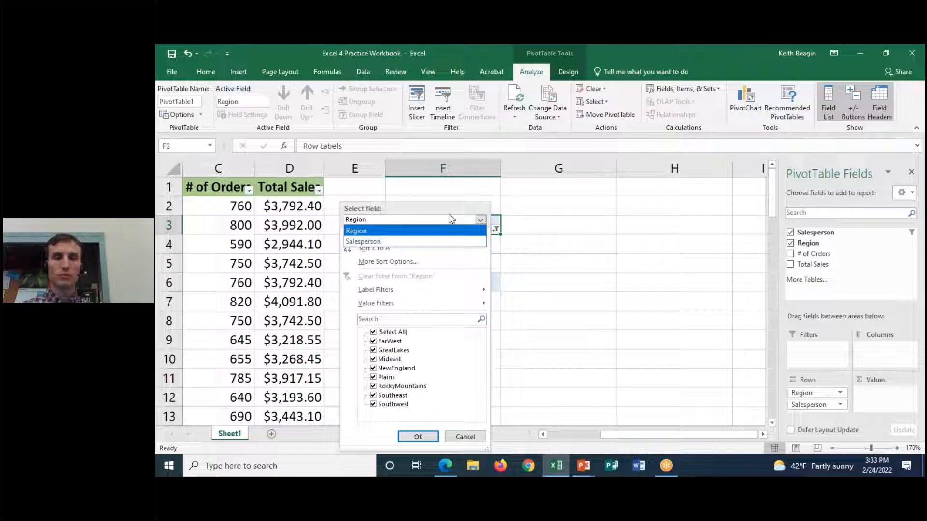
left_click(360, 241)
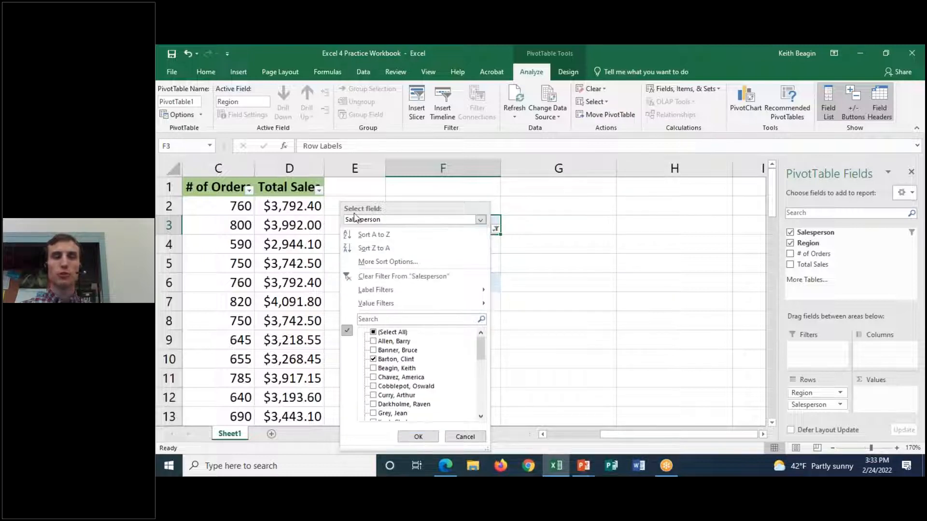
left_click(390, 276)
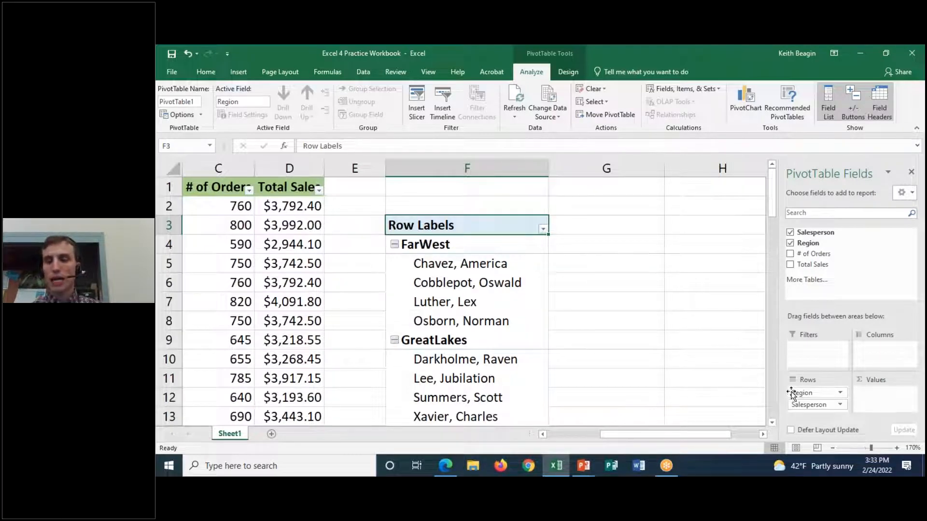
Move Salesperson from the rows to the report filters and restrict it to the third salesperson in the list
left_click_drag(805, 408, 815, 349)
left_click(533, 190)
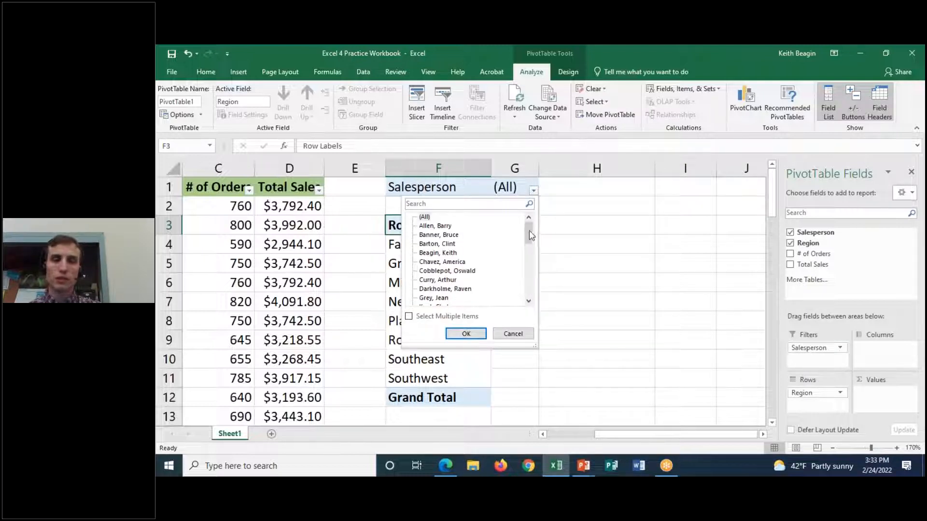
left_click(439, 244)
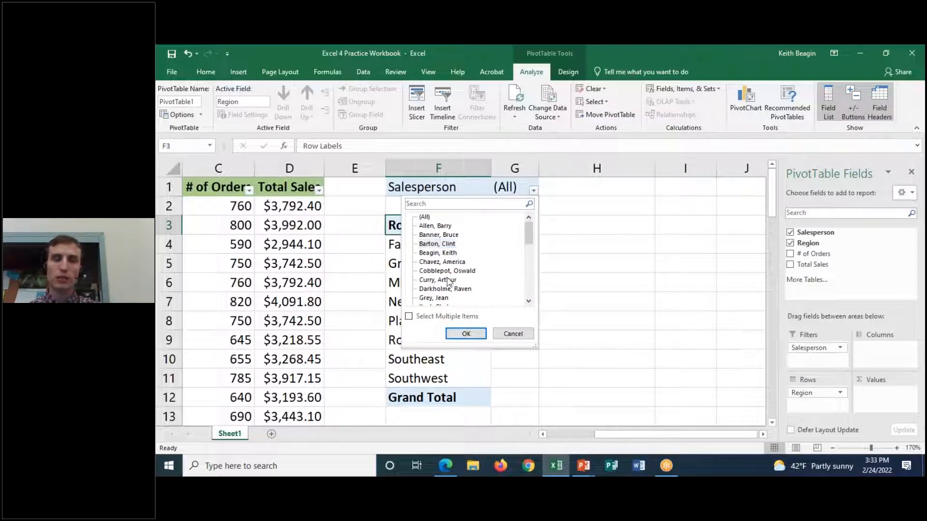
left_click(445, 245)
left_click(463, 337)
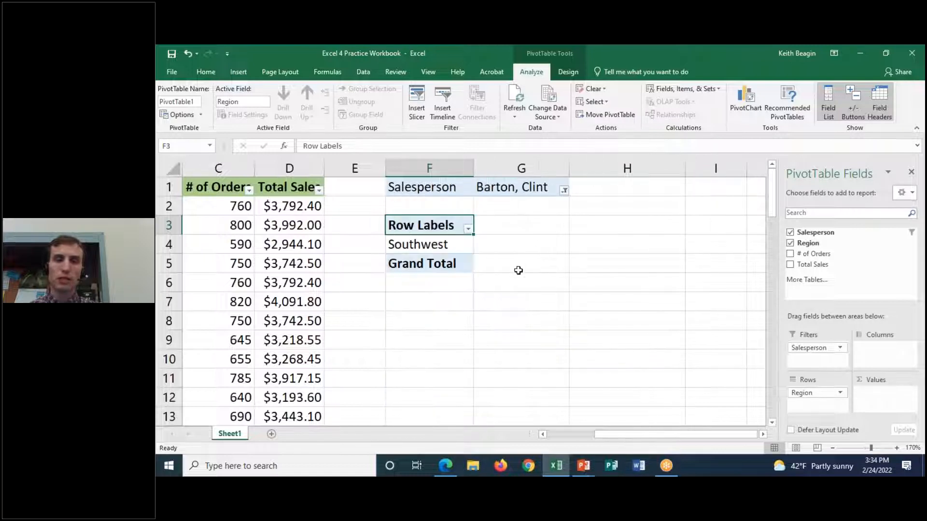
left_click_drag(418, 231, 460, 231)
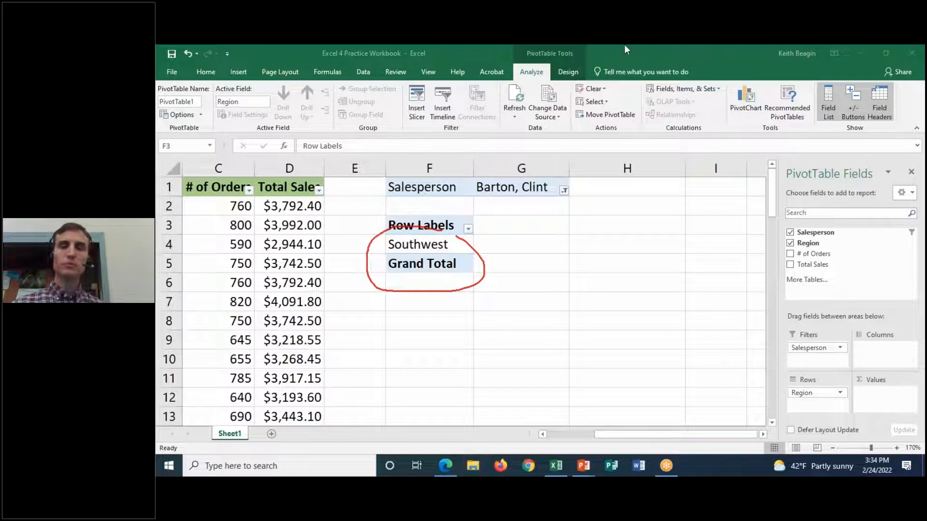
left_click(632, 132)
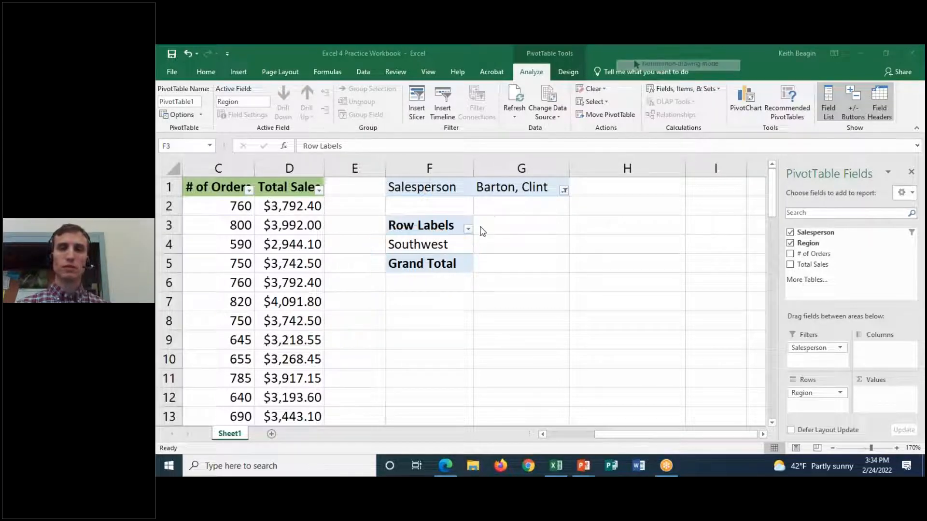
Reset the Salesperson report filter to (All)
left_click(564, 190)
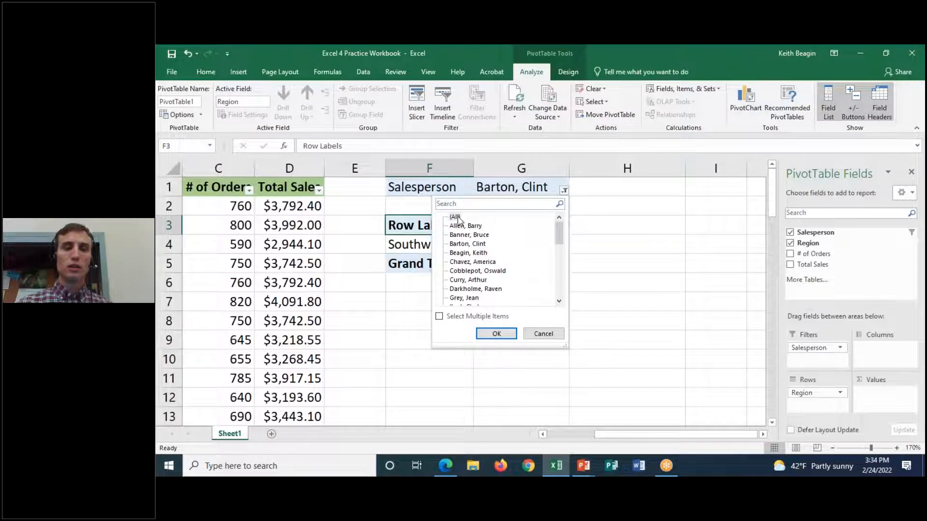
left_click(456, 217)
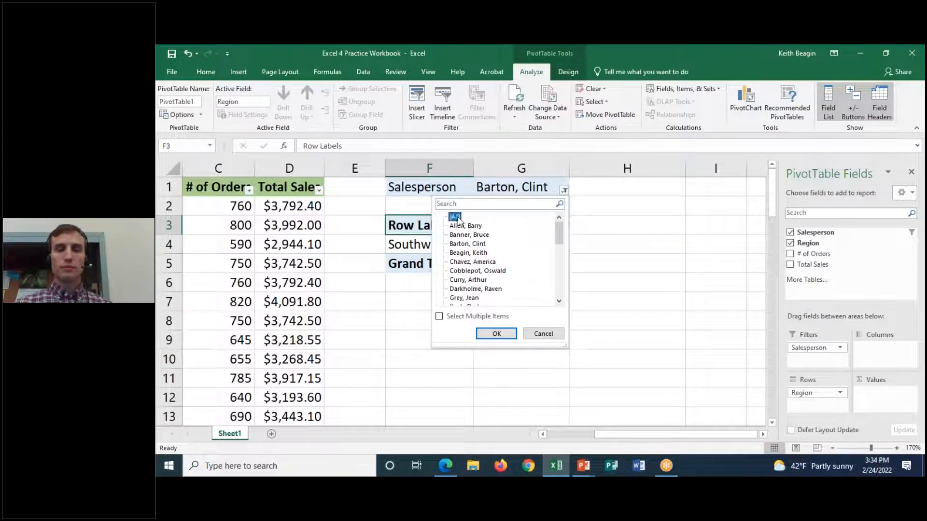
left_click(497, 333)
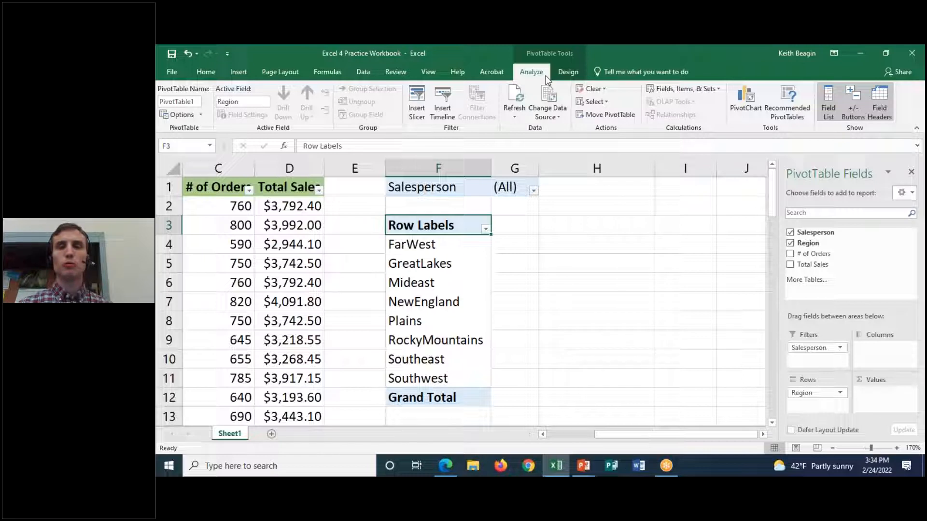
Clear everything from the PivotTable and rebuild it with the count of Salesperson as values and Region as rows
left_click(594, 89)
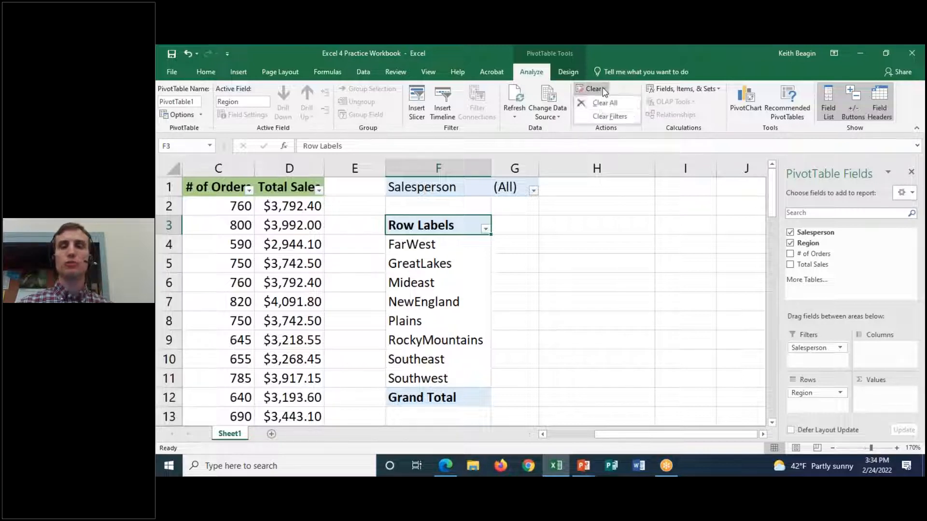
left_click(596, 104)
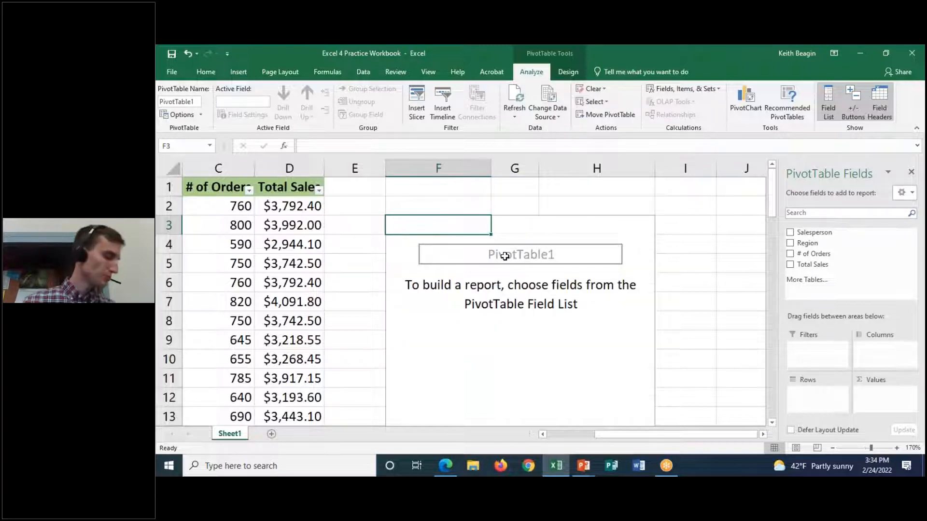
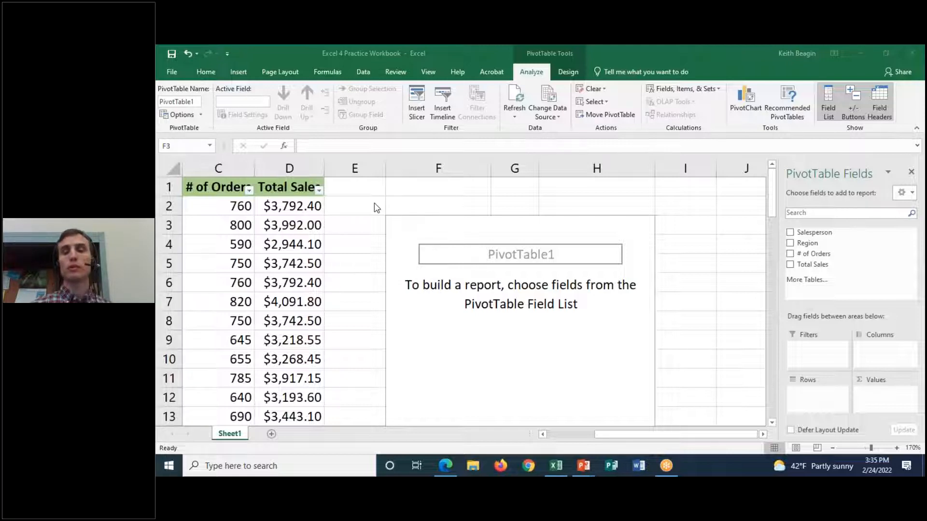
left_click(819, 234)
left_click_drag(815, 233, 881, 394)
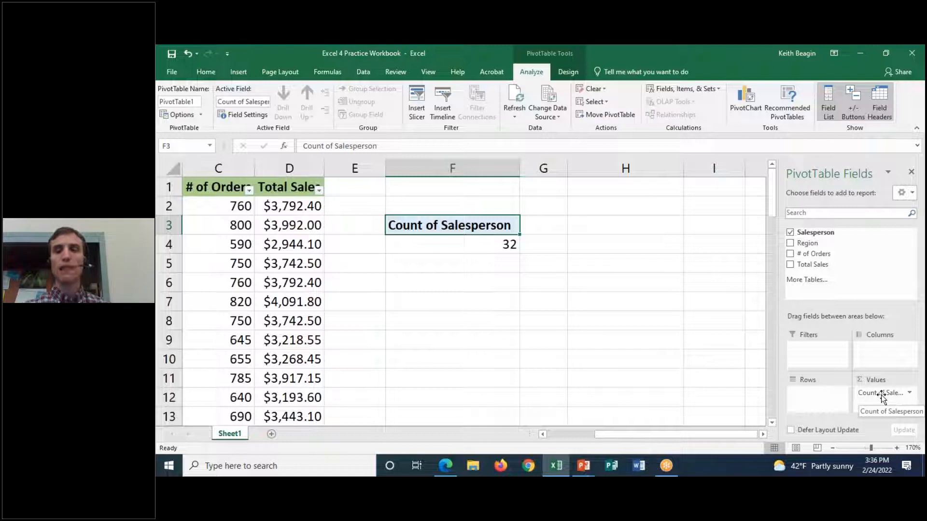
left_click_drag(813, 244, 816, 393)
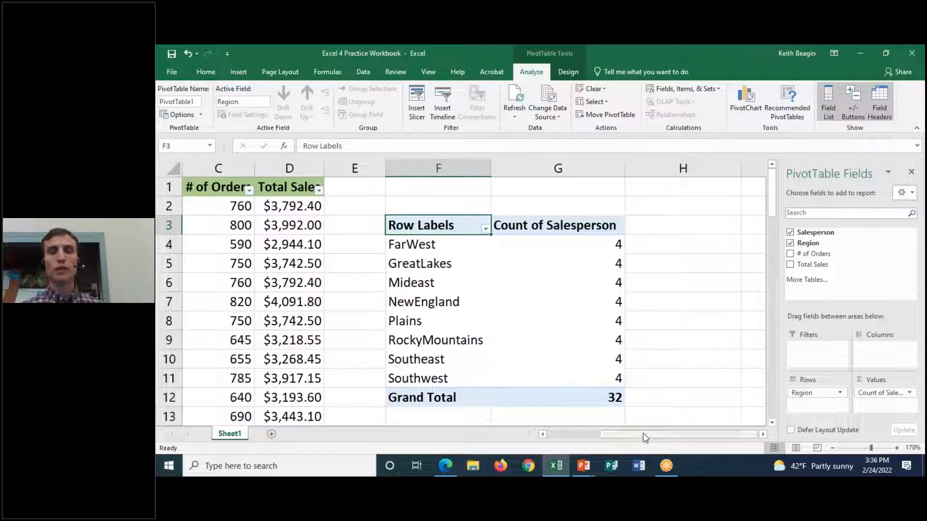
Filter the Region row labels to show only NewEngland
left_click(485, 229)
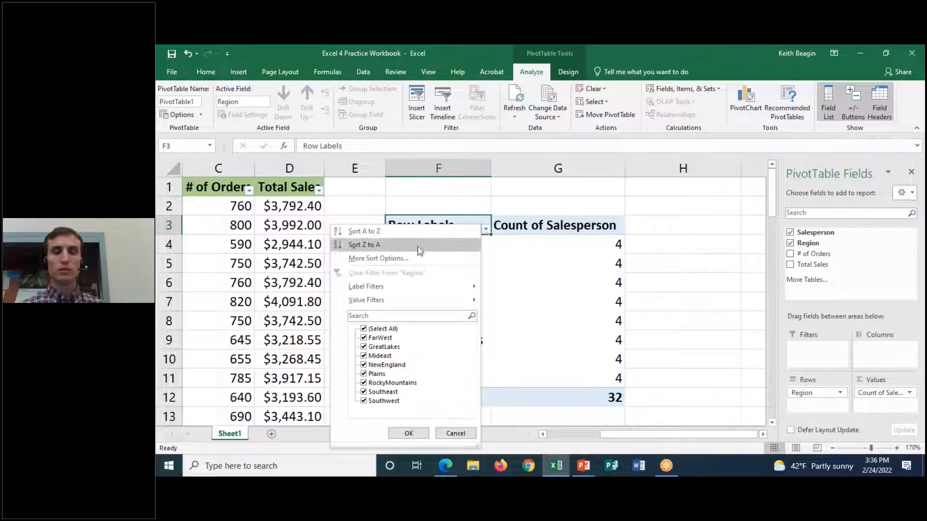
left_click(364, 329)
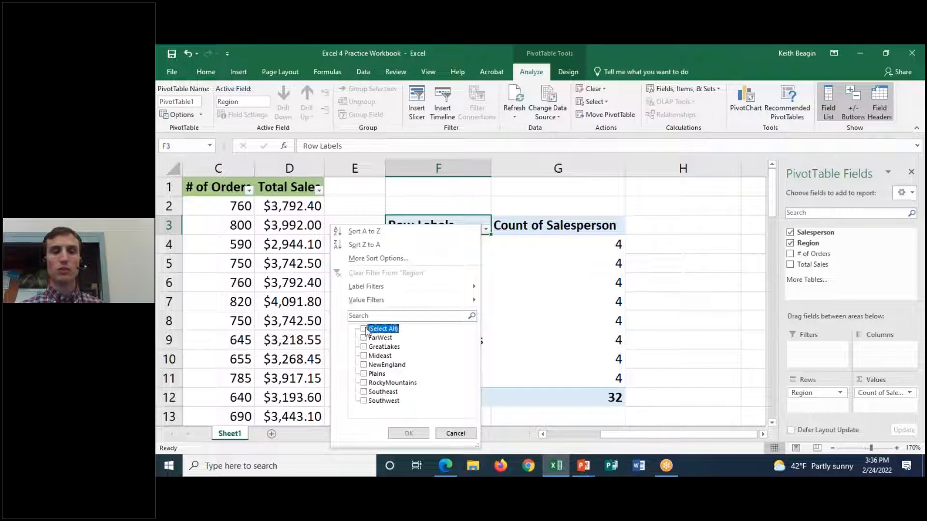
left_click(364, 365)
left_click(406, 434)
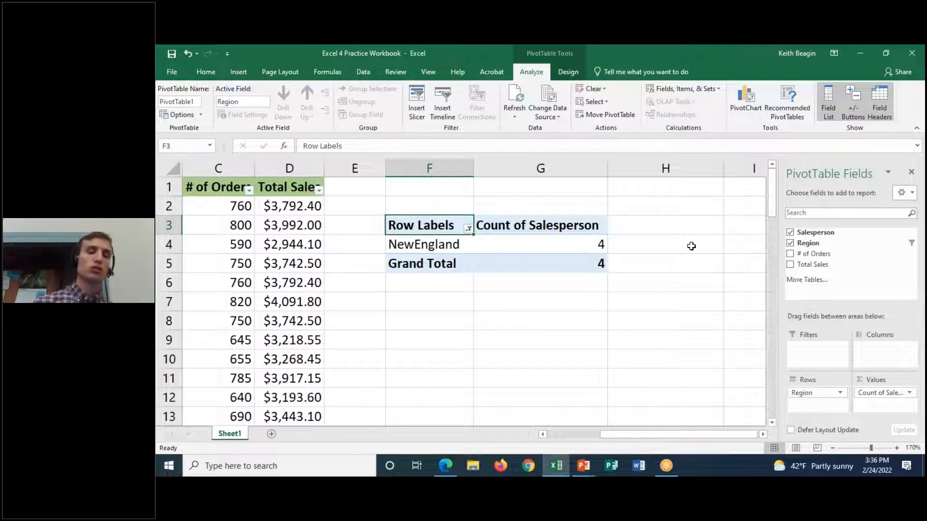
left_click(650, 47)
left_click(650, 76)
mouse_move(507, 213)
left_mouse_down()
mouse_move(477, 227)
mouse_move(509, 212)
left_mouse_up()
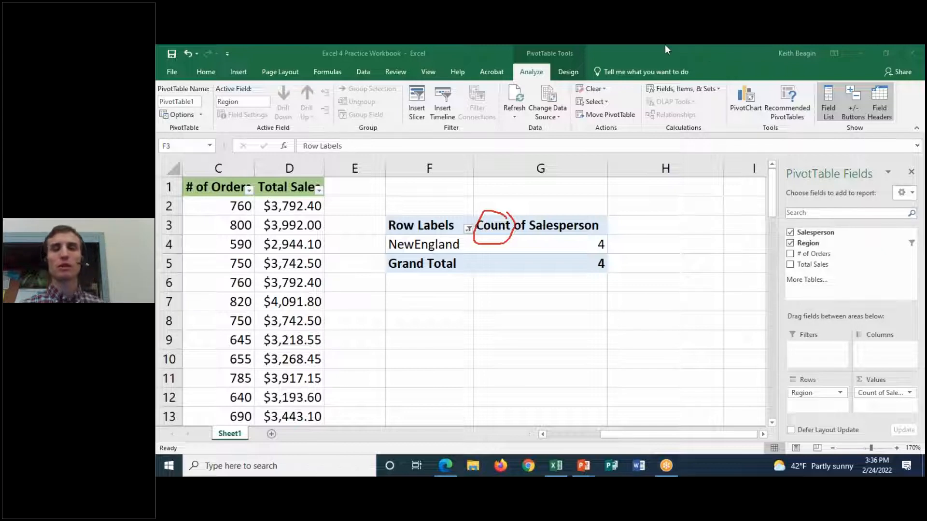
left_click(656, 129)
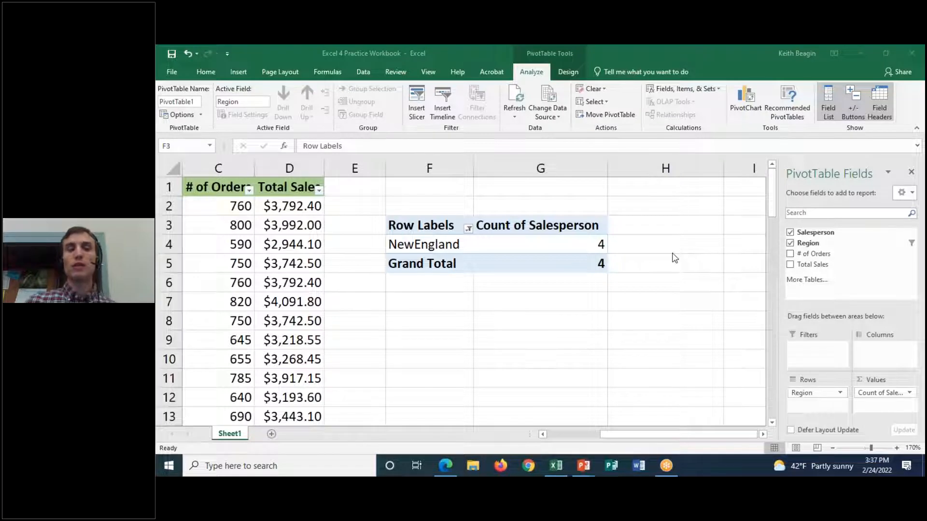
Clear the filter from the Region row labels
left_click(469, 231)
left_click(468, 229)
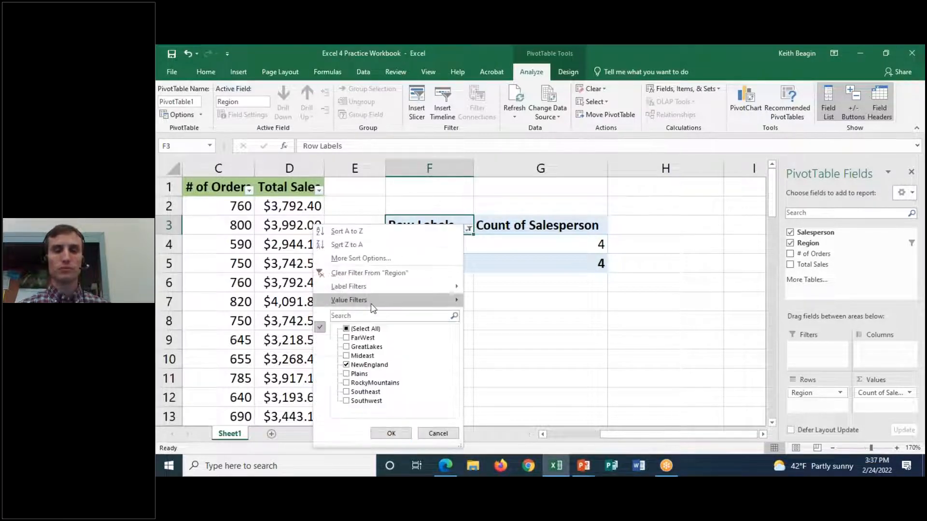
left_click(370, 273)
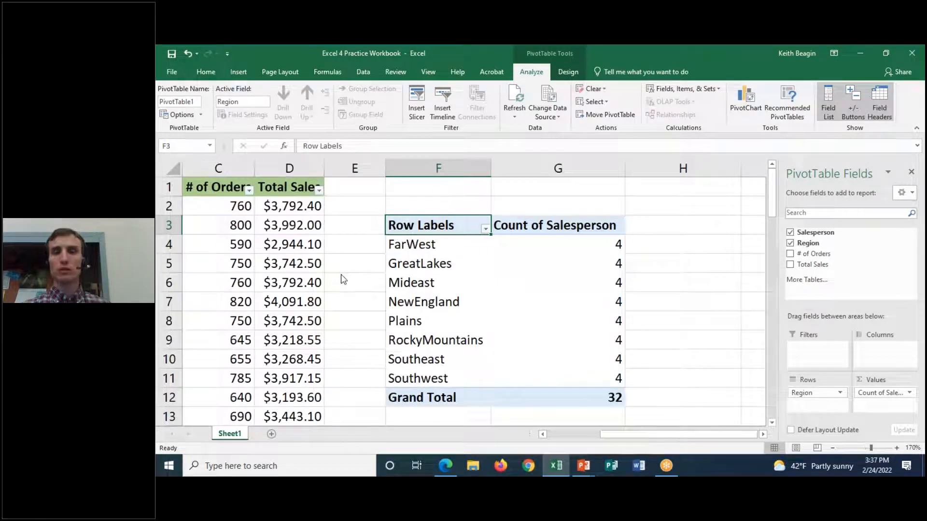
Clear everything from the PivotTable and rebuild it with the sum of # of Orders as values and Region as rows
left_click(594, 89)
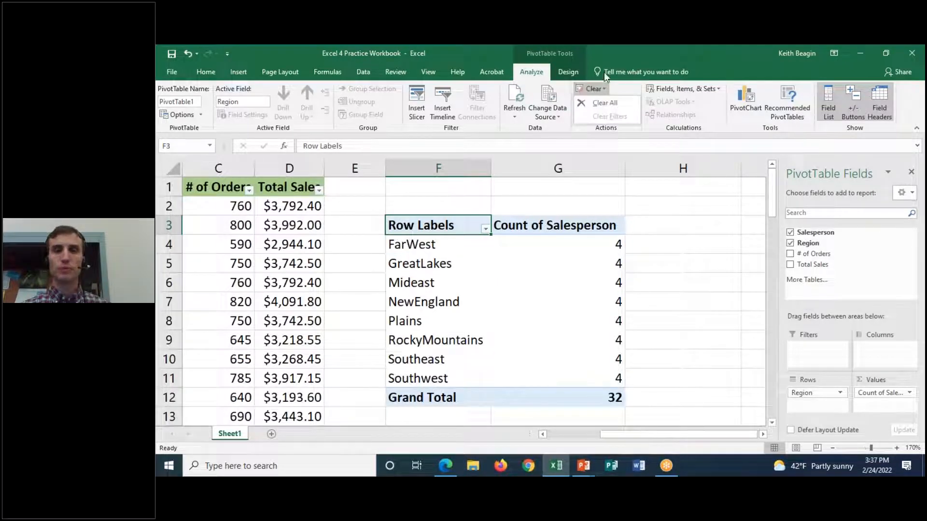
left_click(593, 103)
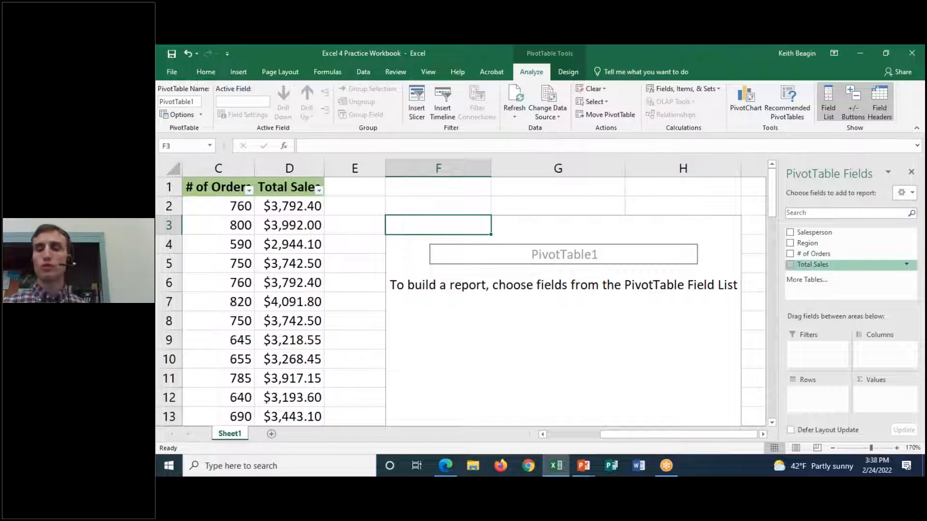
left_click_drag(800, 259, 884, 395)
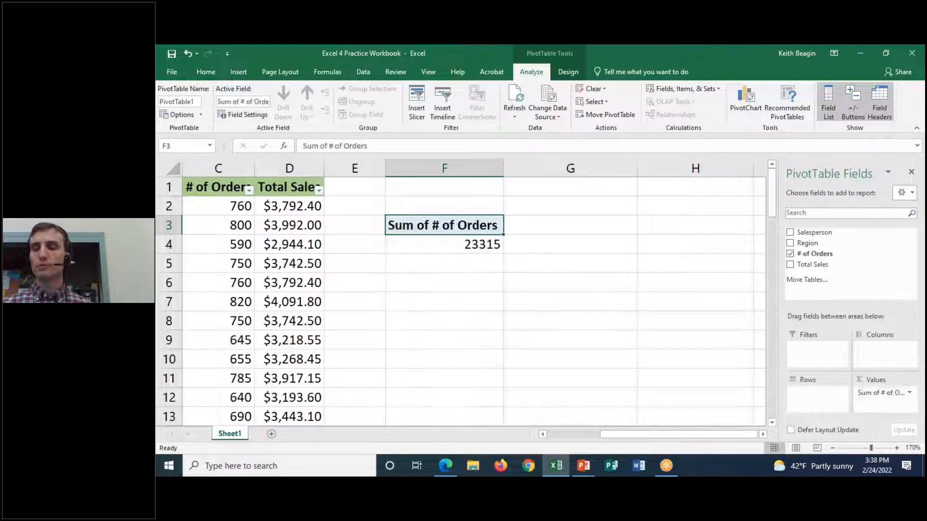
left_click_drag(816, 243, 821, 395)
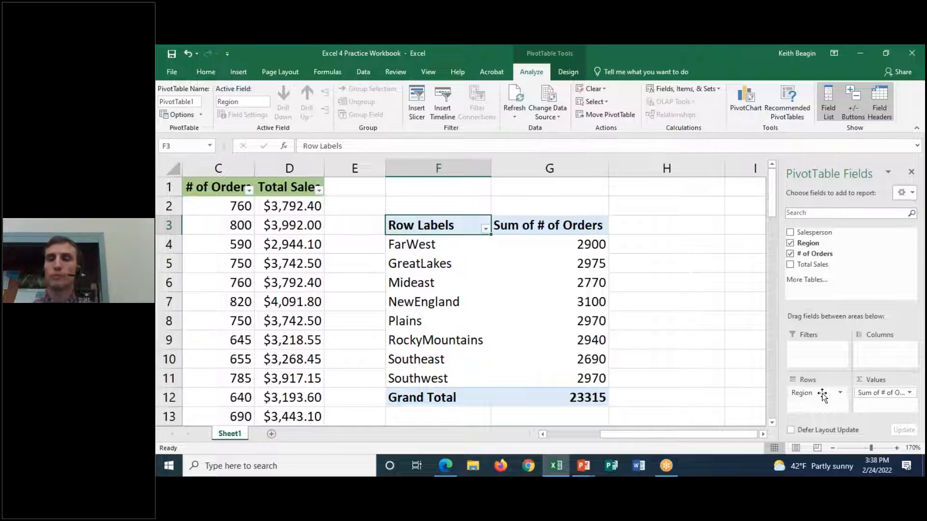
left_click(661, 49)
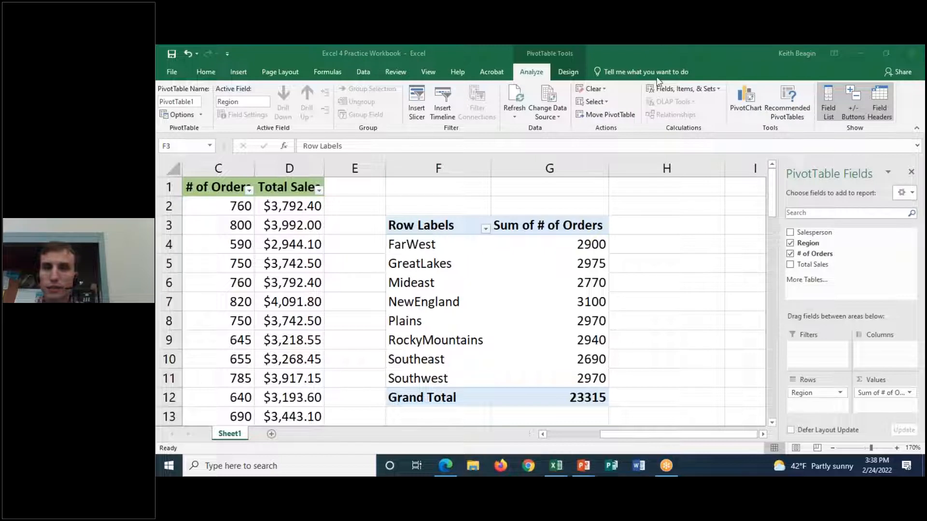
mouse_move(901, 385)
left_mouse_down()
mouse_move(853, 385)
mouse_move(909, 408)
mouse_move(920, 381)
mouse_move(885, 376)
mouse_move(893, 381)
left_mouse_up()
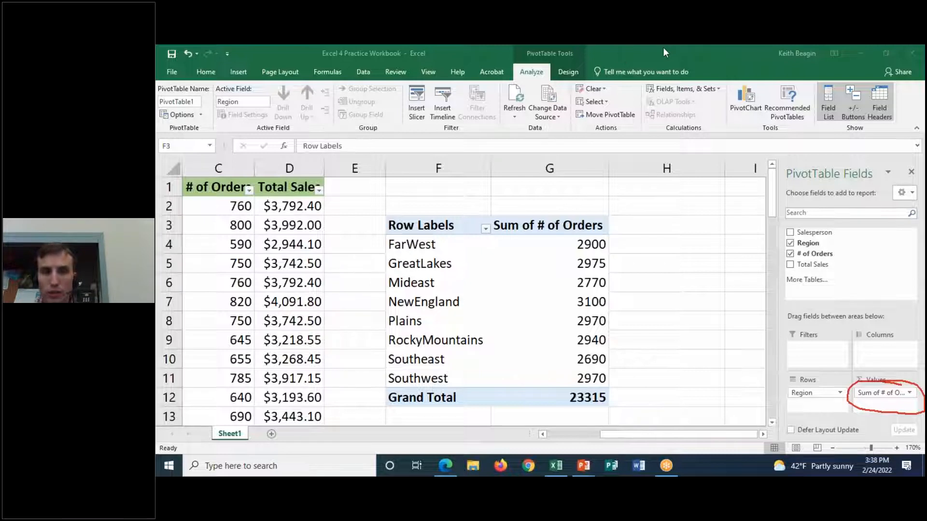
left_click(654, 123)
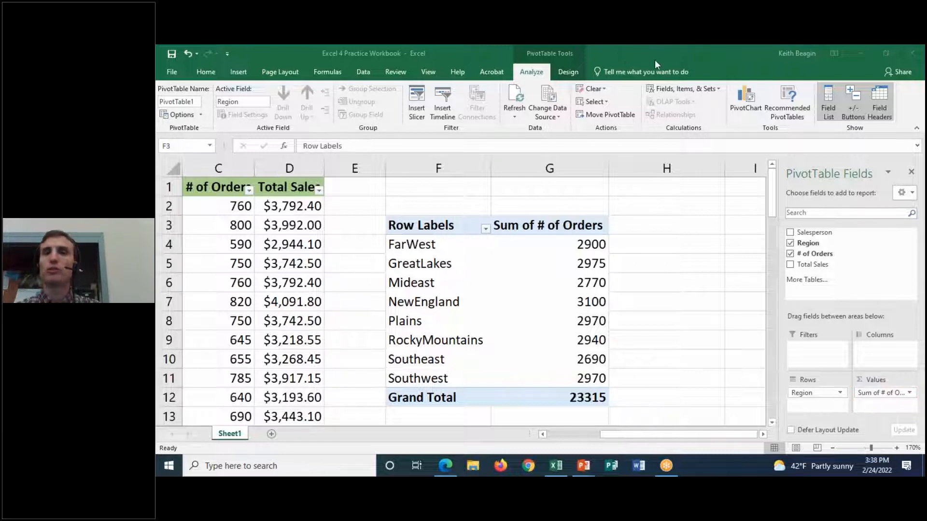
Change the # of Orders value field to summarize by Average
left_click(909, 393)
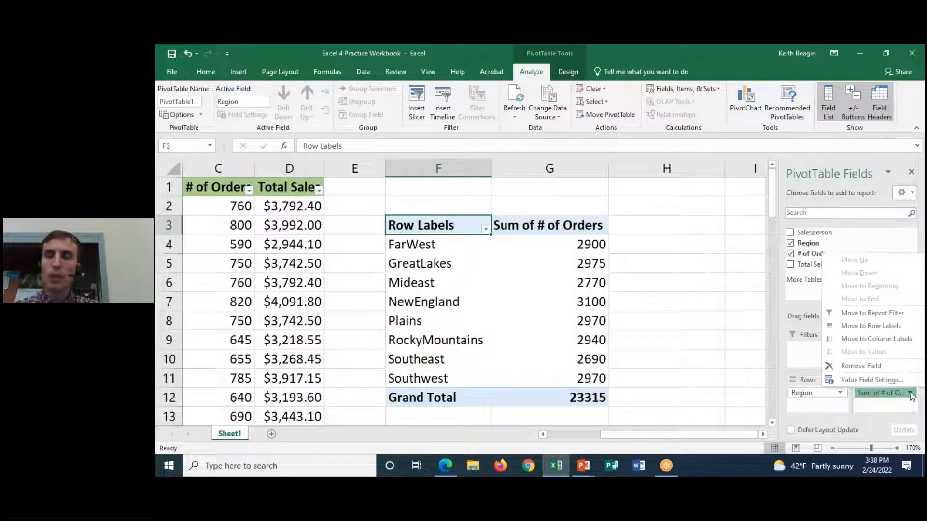
left_click(859, 381)
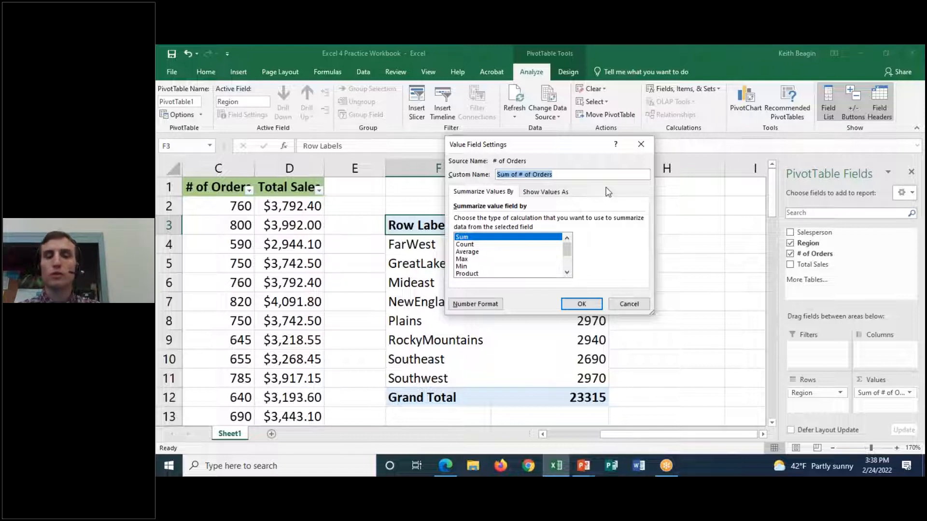
left_click(471, 252)
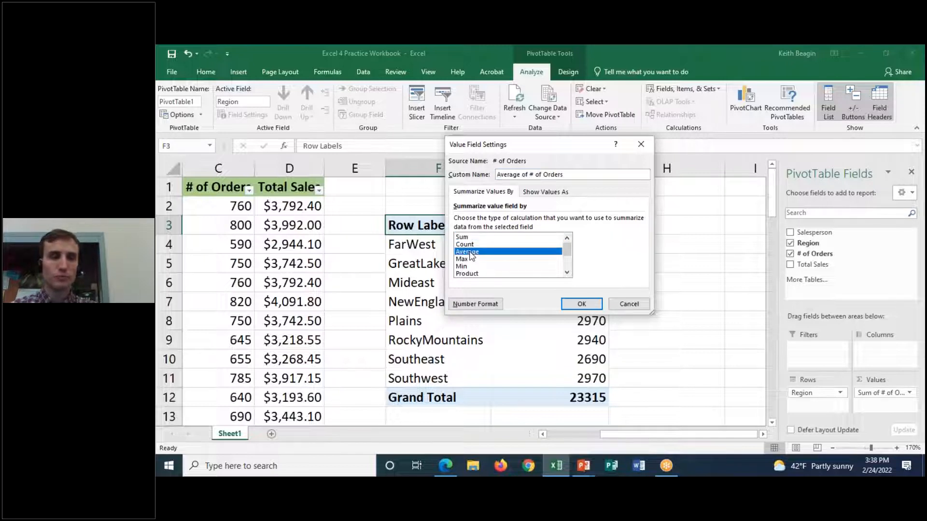
left_click(590, 305)
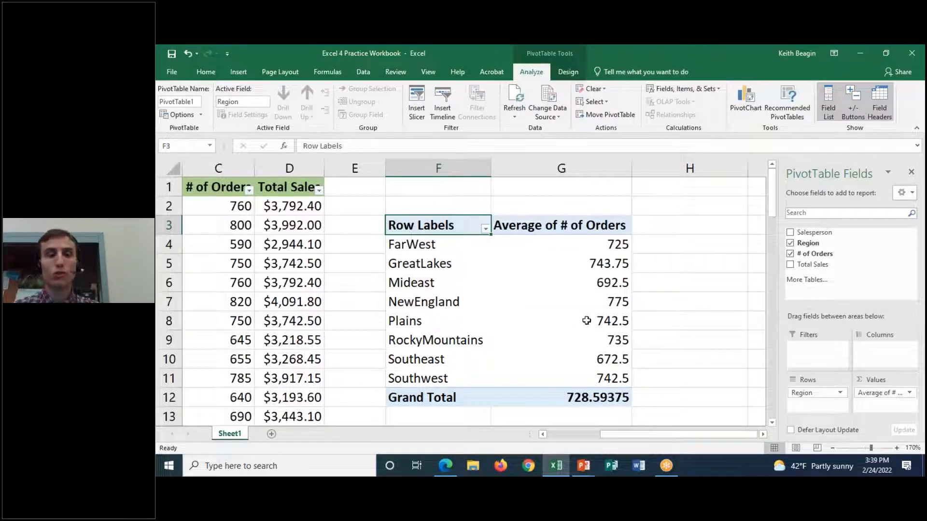
Sort the PivotTable regions by their average # of Orders from largest to smallest
left_click(601, 265)
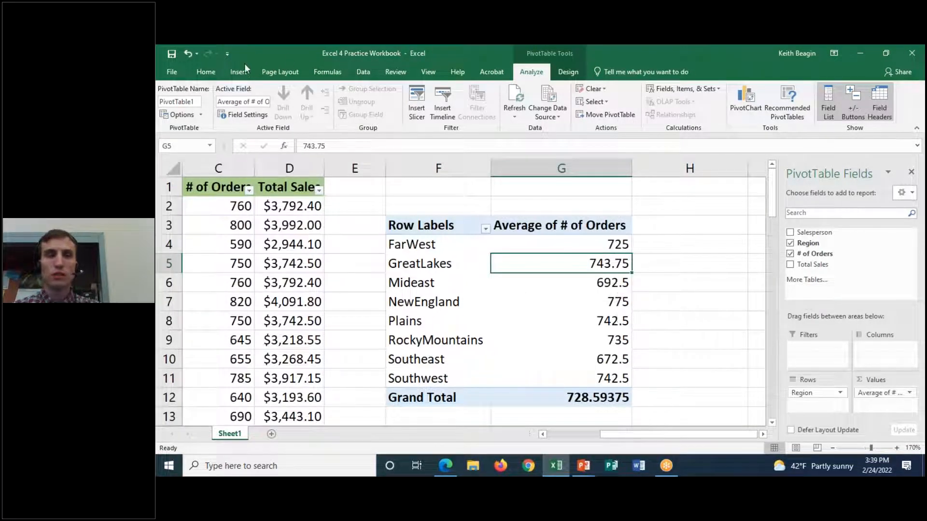
left_click(205, 72)
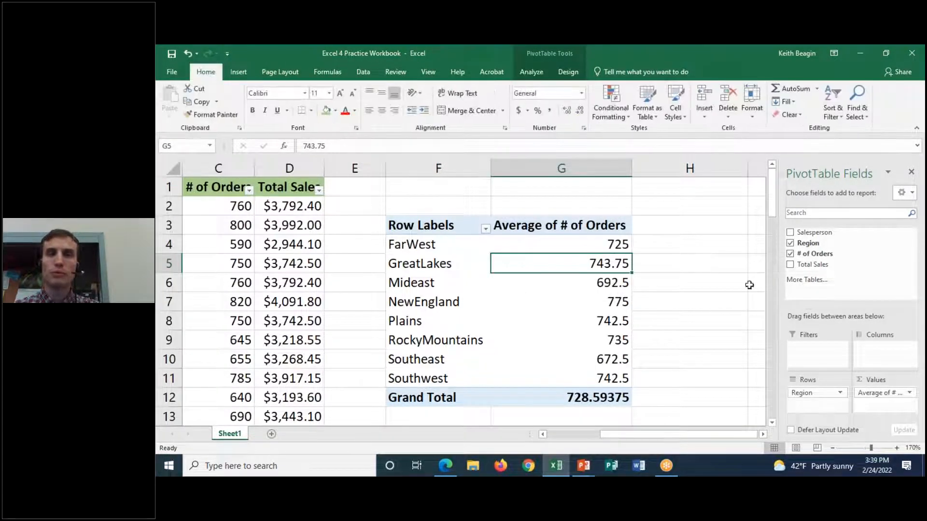
left_click(837, 109)
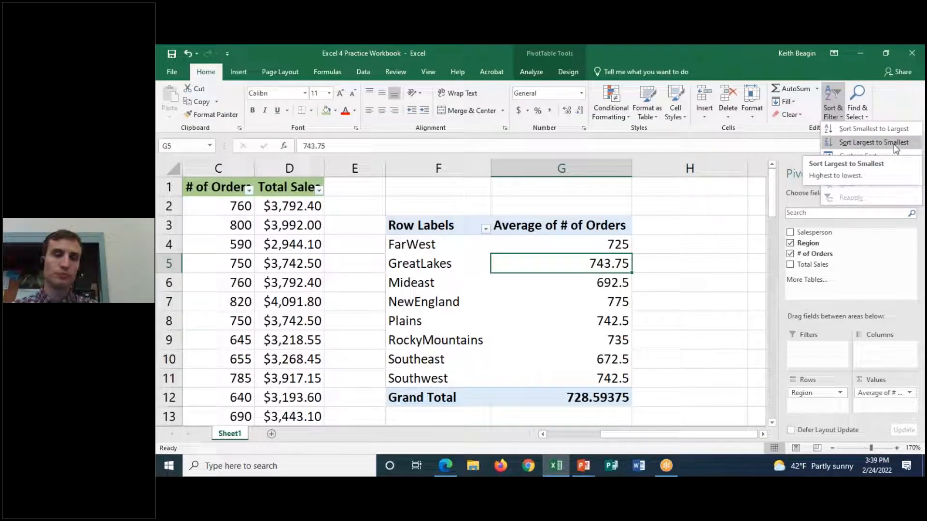
left_click(873, 142)
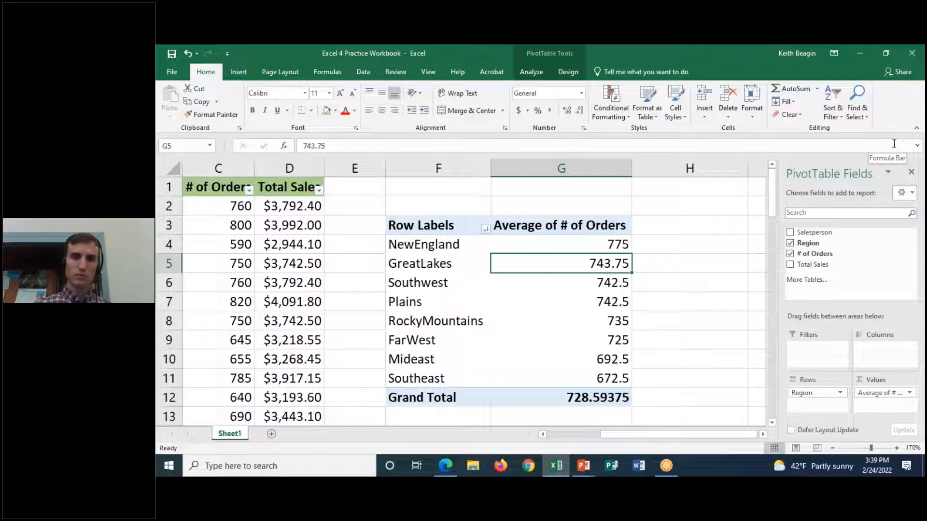
left_click(651, 49)
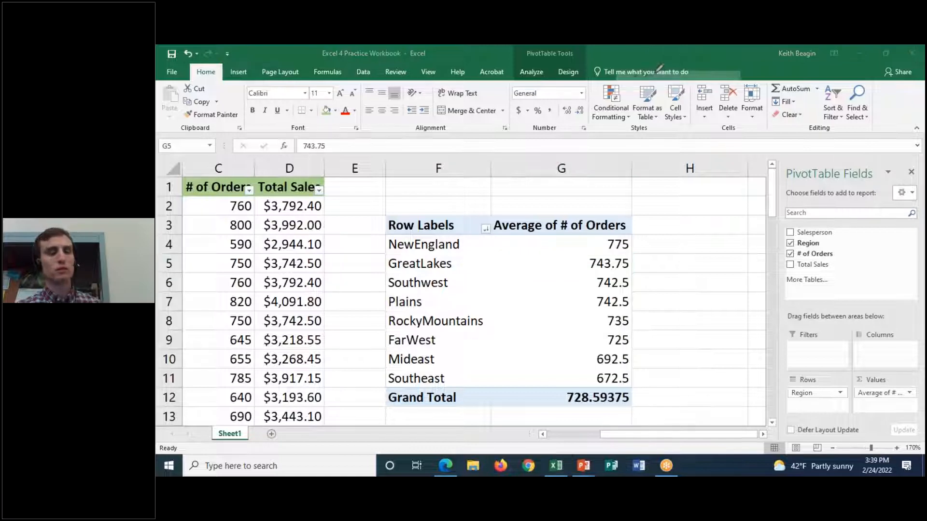
mouse_move(518, 210)
left_mouse_down()
mouse_move(491, 227)
mouse_move(532, 242)
mouse_move(526, 209)
left_mouse_up()
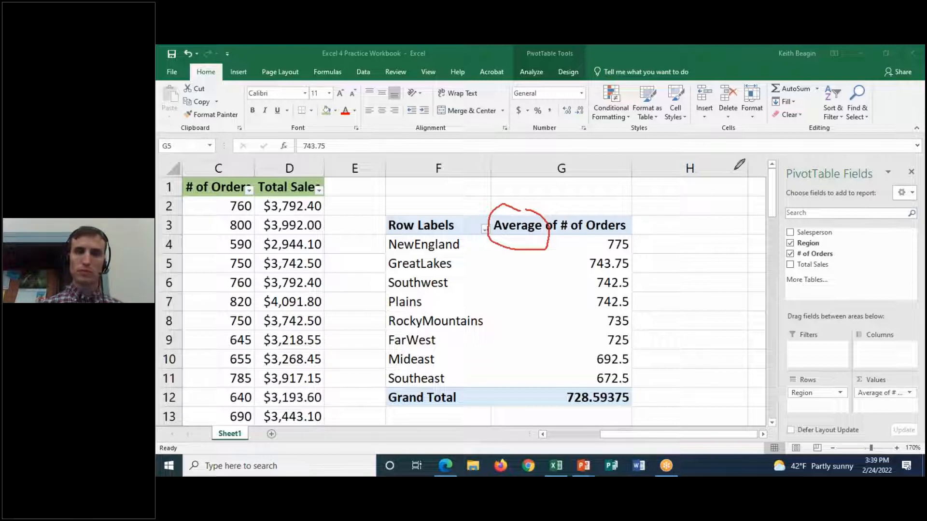
left_click(658, 135)
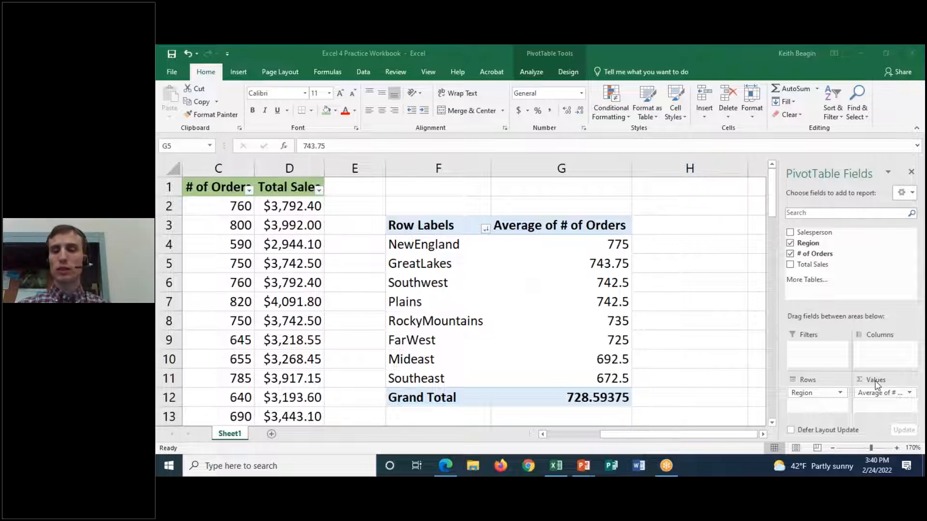
Clear everything from the PivotTable and add the sums of # of Orders and Total Sales as values
left_click(532, 73)
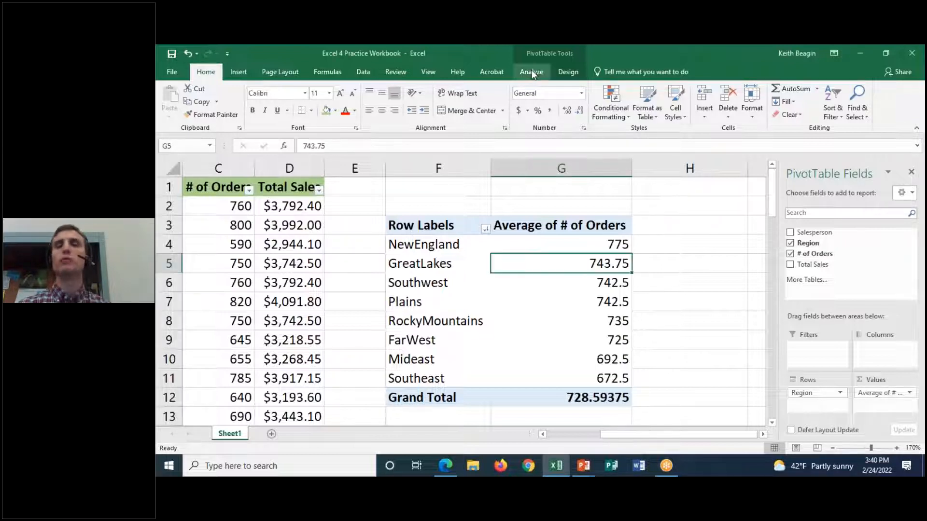
left_click(592, 88)
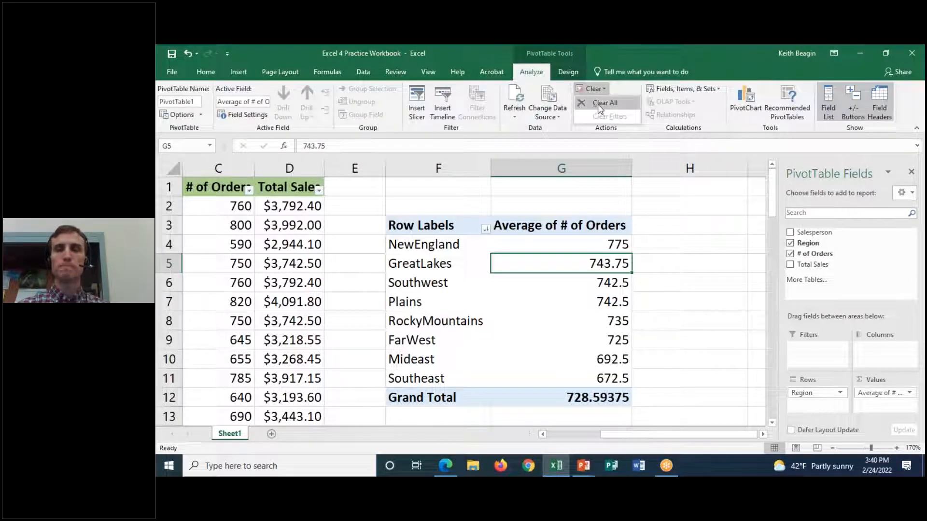
left_click(587, 101)
left_click_drag(827, 255, 884, 394)
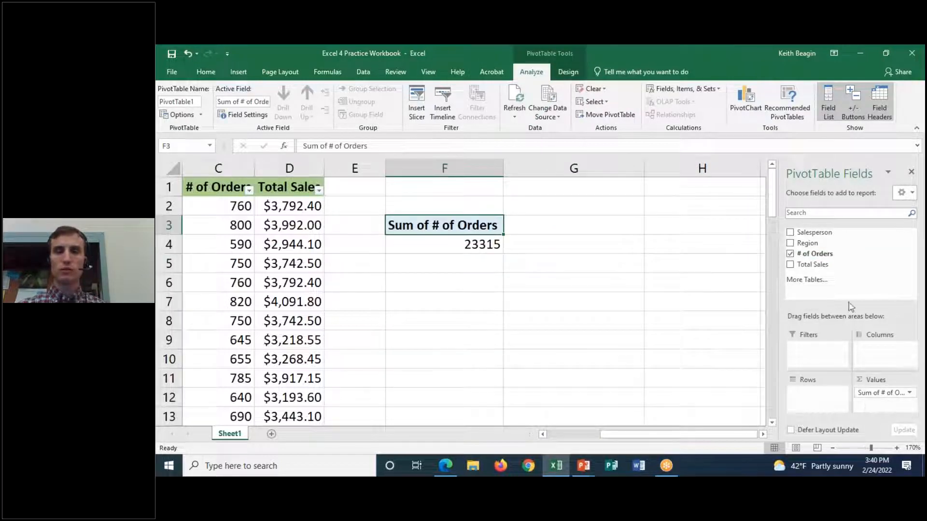
left_click_drag(819, 266, 888, 410)
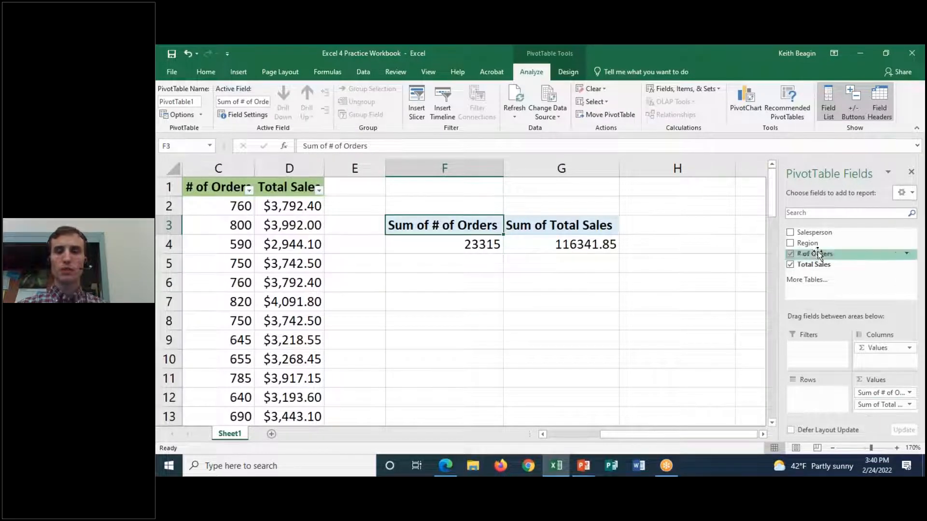
Add Region as the PivotTable's row field with Salesperson nested beneath it
left_click_drag(815, 242, 815, 399)
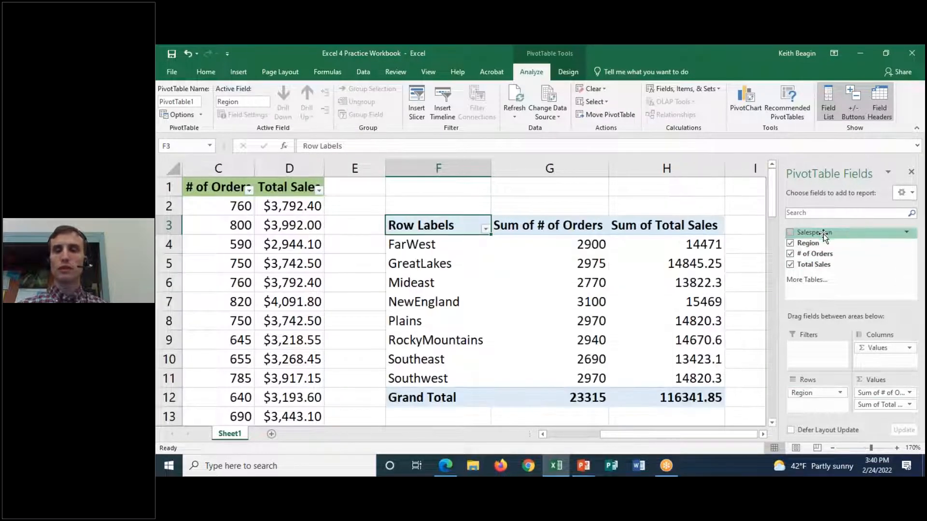
left_click_drag(824, 235, 816, 414)
left_click_drag(603, 436, 635, 442)
mouse_move(776, 207)
left_mouse_down()
mouse_move(776, 223)
mouse_move(763, 213)
left_mouse_up()
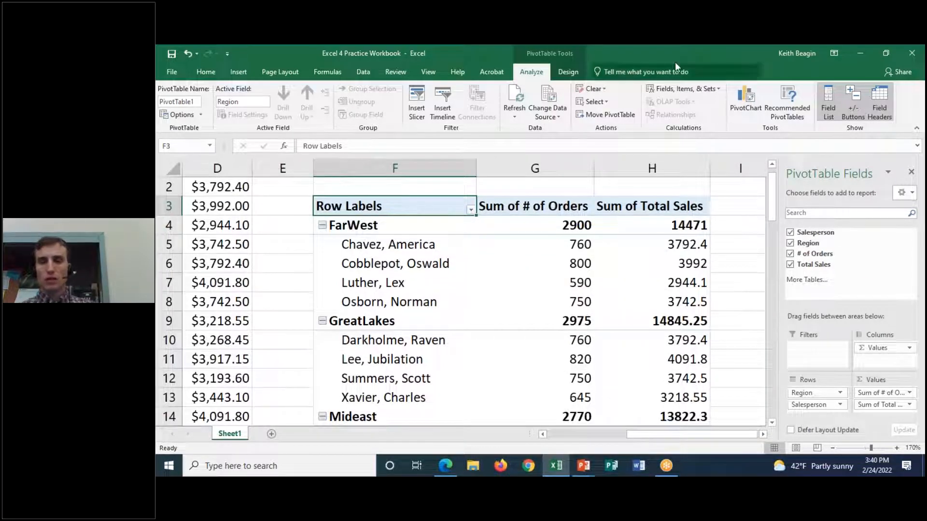
left_click(657, 45)
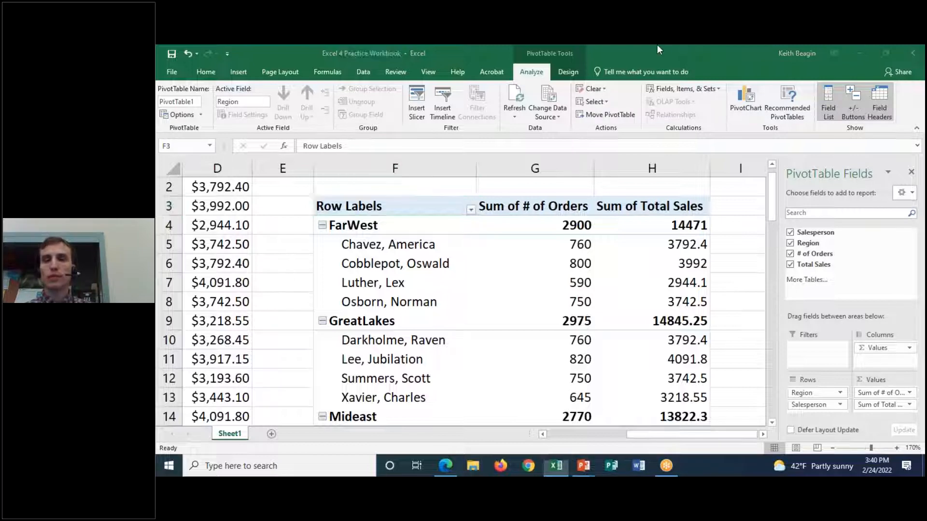
mouse_move(919, 386)
left_mouse_down()
mouse_move(907, 378)
mouse_move(878, 412)
mouse_move(923, 386)
mouse_move(913, 374)
left_mouse_up()
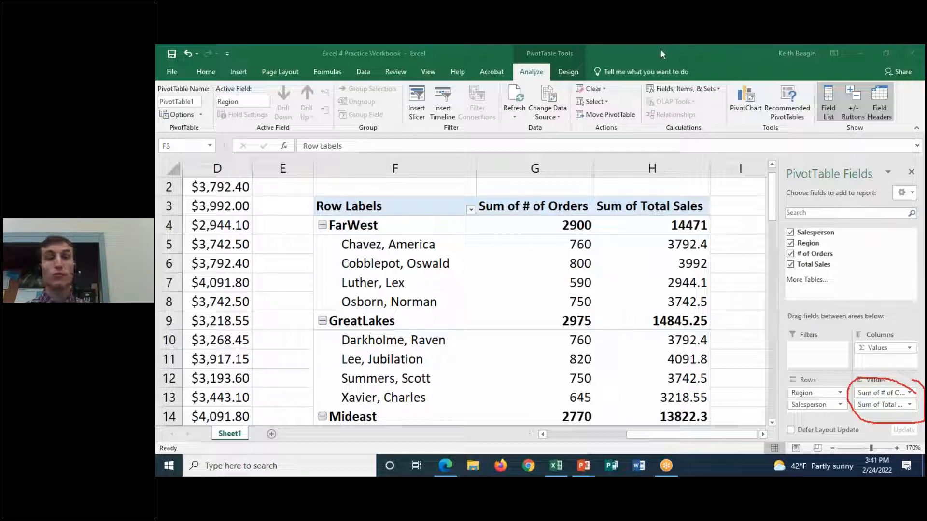
left_click(654, 122)
left_click(647, 54)
left_click(661, 67)
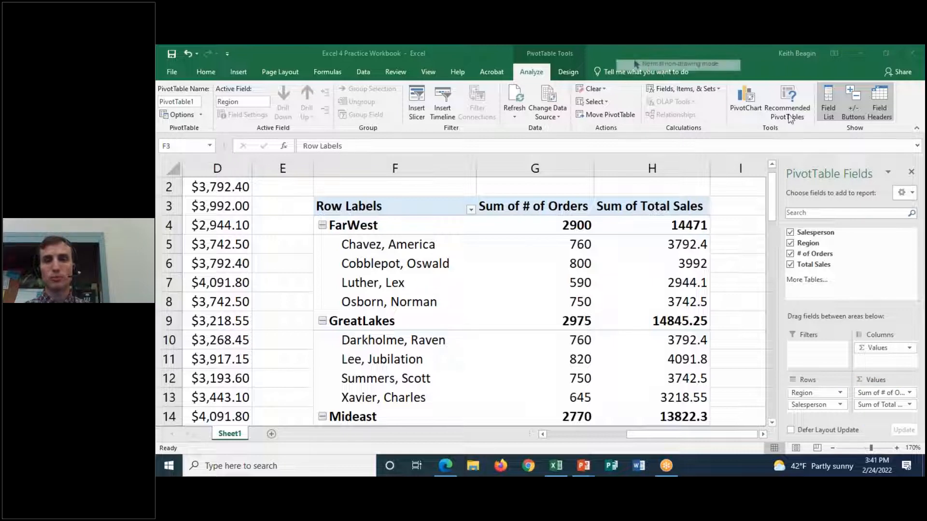
Set the number format of the Sum of Total Sales value field to Currency
left_click(909, 406)
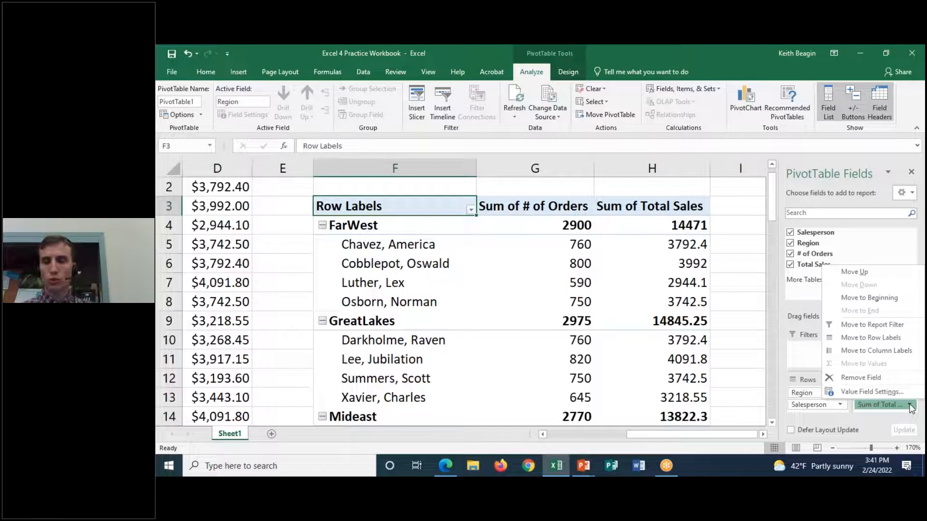
left_click(871, 391)
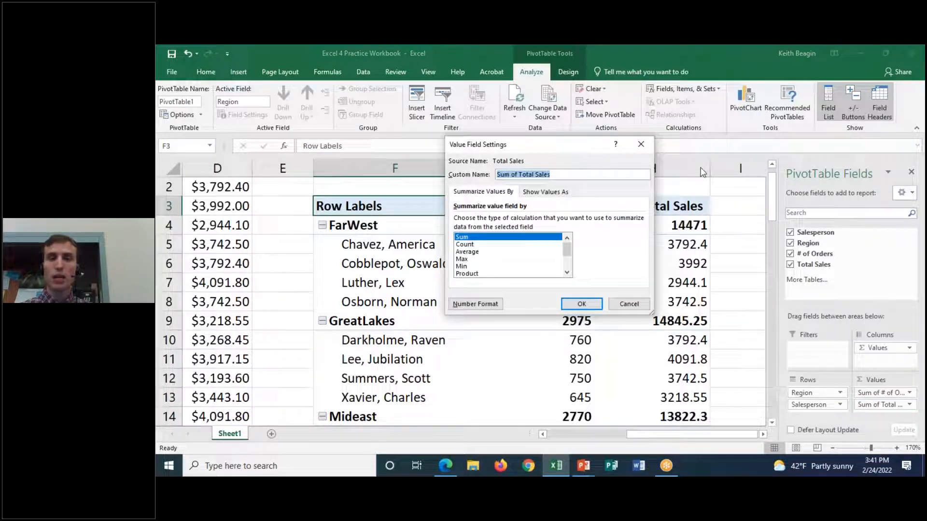
left_click_drag(578, 150, 638, 154)
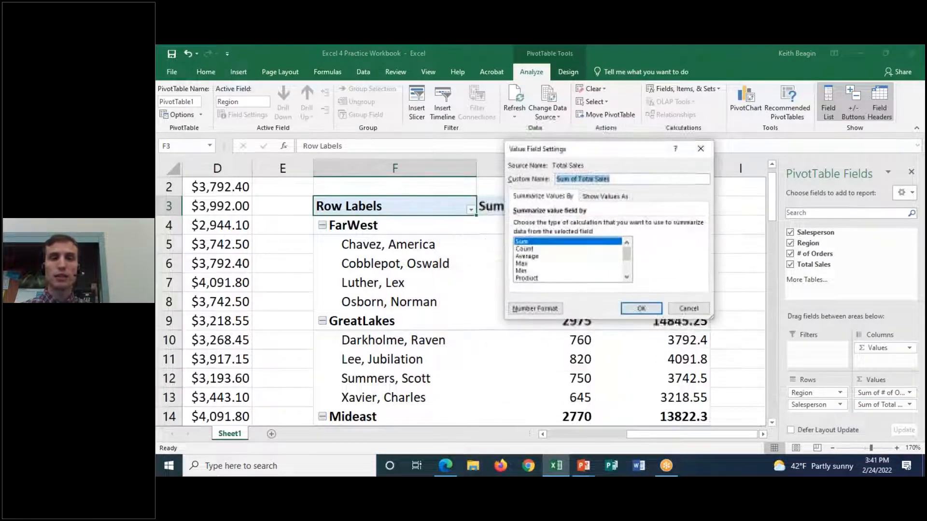
mouse_move(541, 295)
left_mouse_down()
mouse_move(499, 316)
mouse_move(592, 309)
mouse_move(559, 295)
left_mouse_up()
left_click(665, 48)
left_click(644, 128)
left_click(649, 53)
left_click(648, 64)
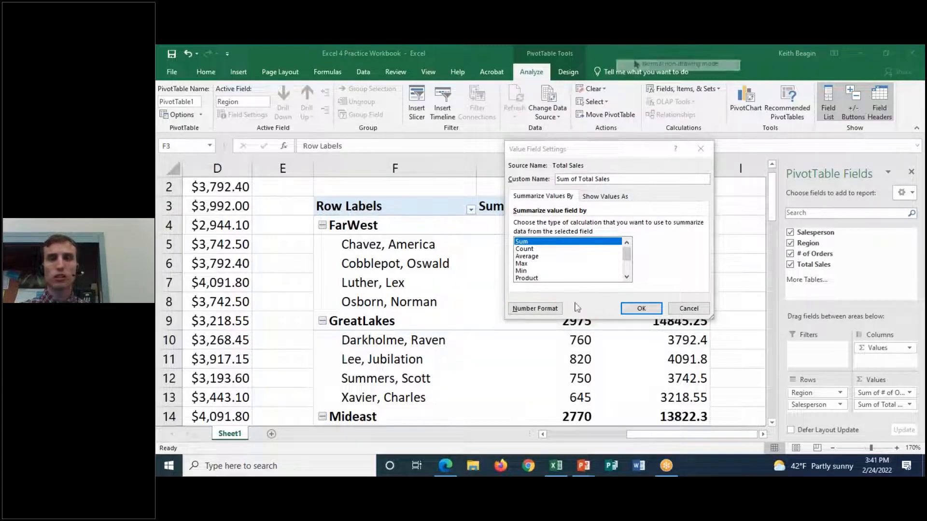
left_click(546, 312)
left_click(425, 163)
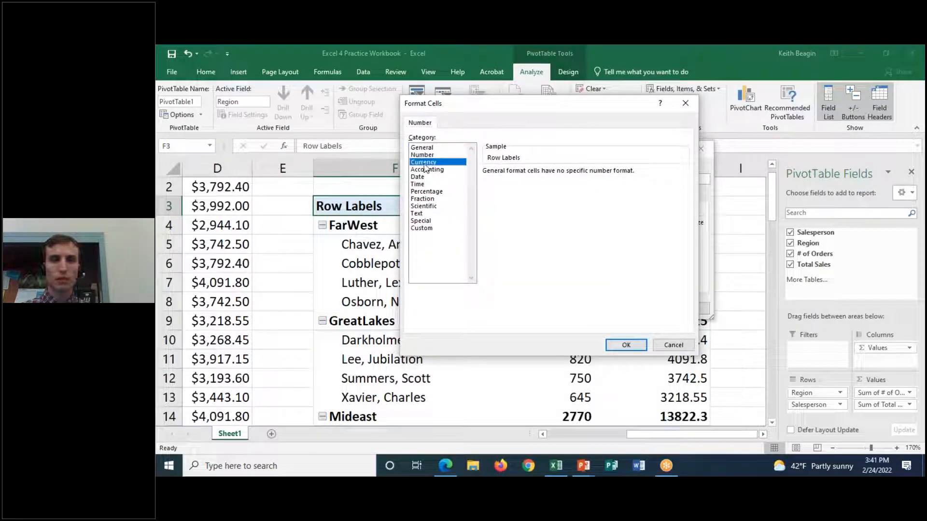
left_click(623, 344)
left_click(655, 312)
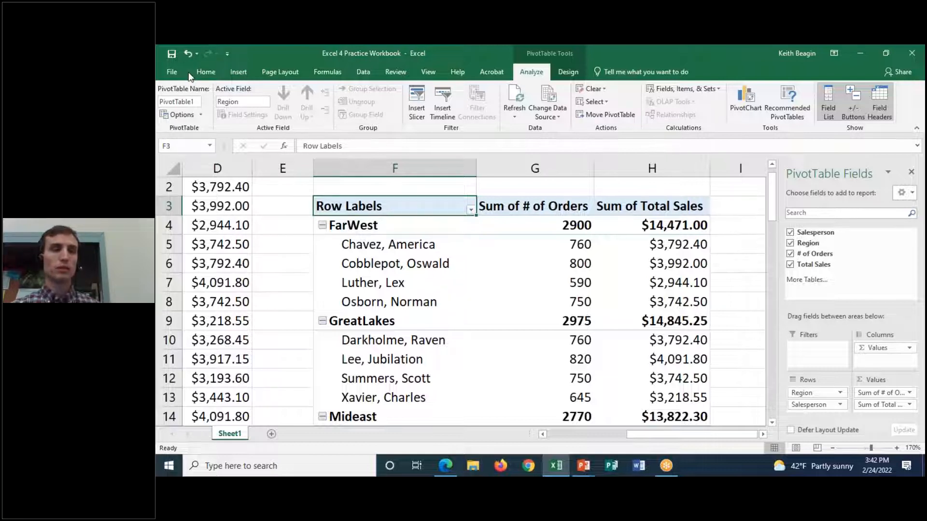
left_click(173, 73)
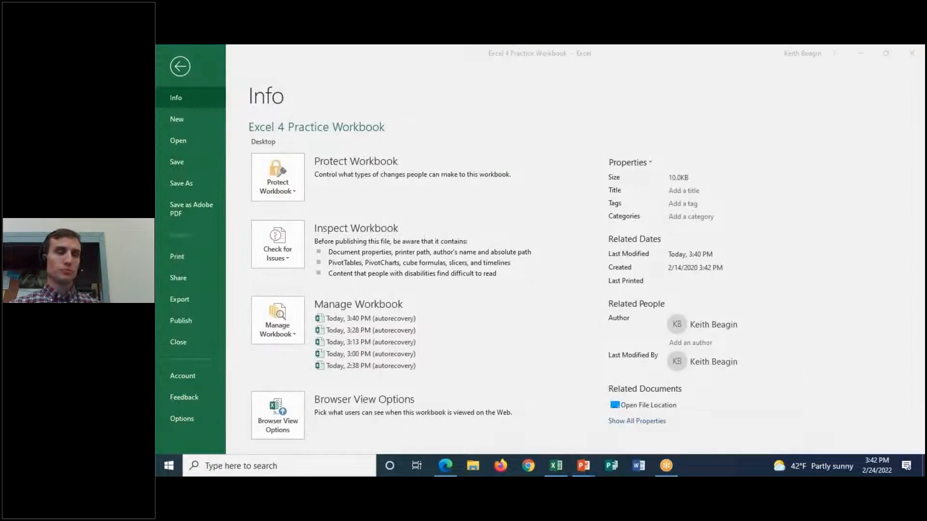
left_click(187, 256)
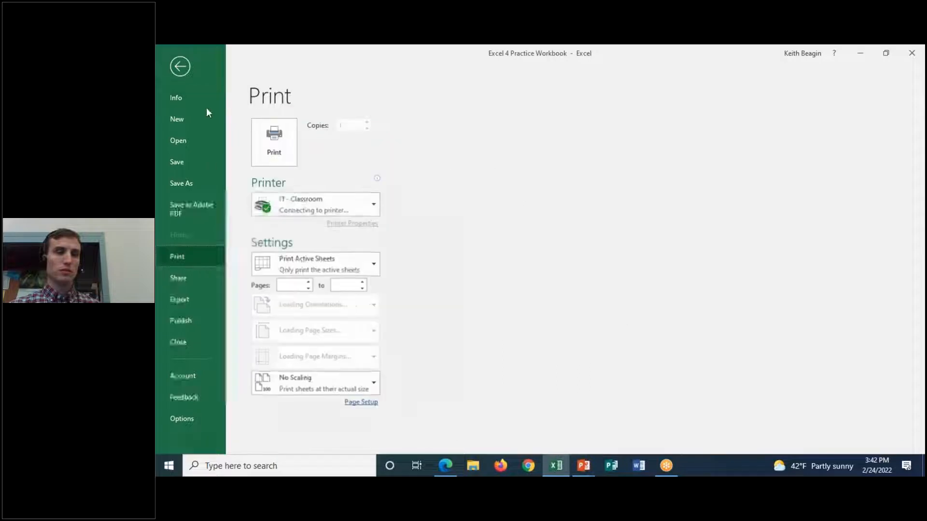
left_click(180, 67)
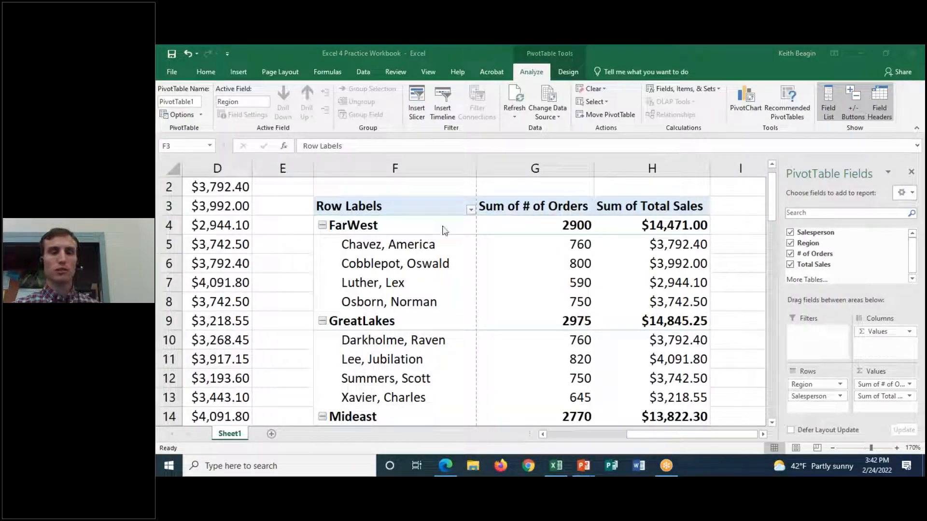
Select the entire PivotTable from Row Labels through Grand Total and set printing to Print Selection
left_click_drag(403, 206, 682, 427)
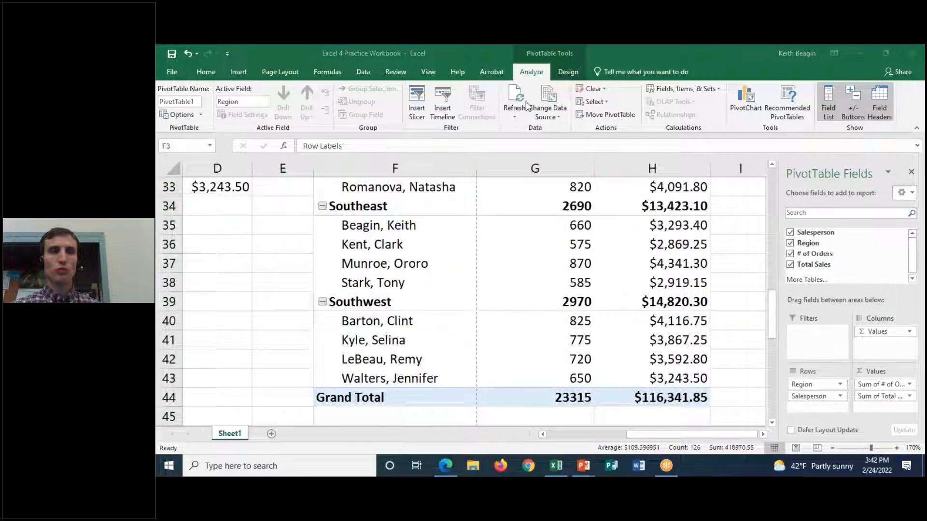
left_click(171, 73)
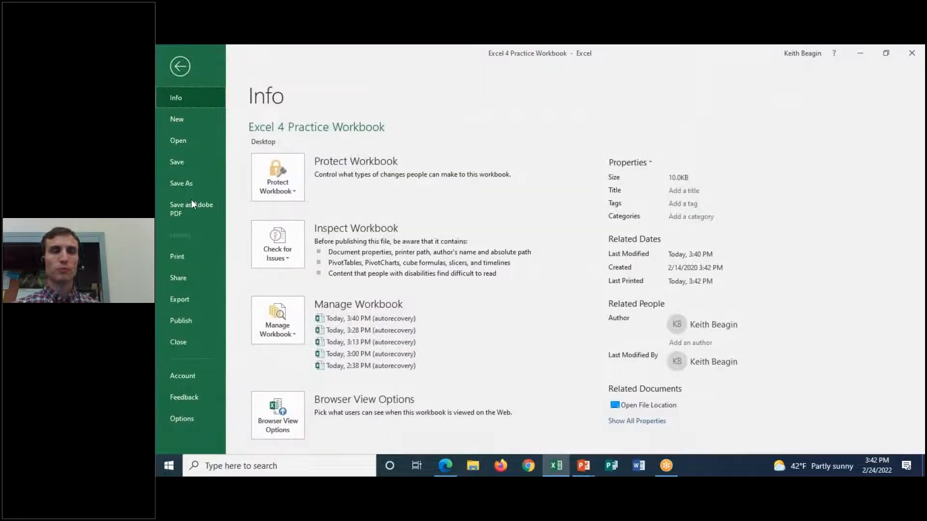
left_click(187, 261)
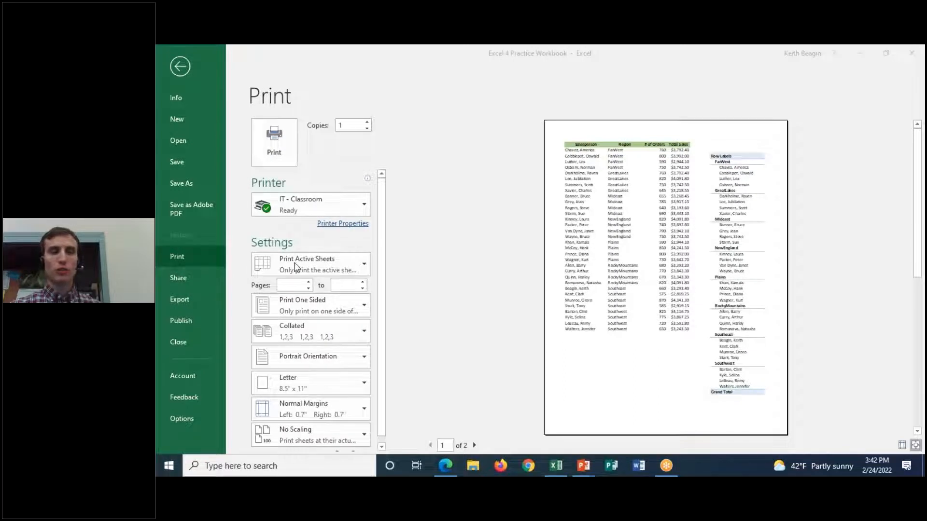
left_click(349, 268)
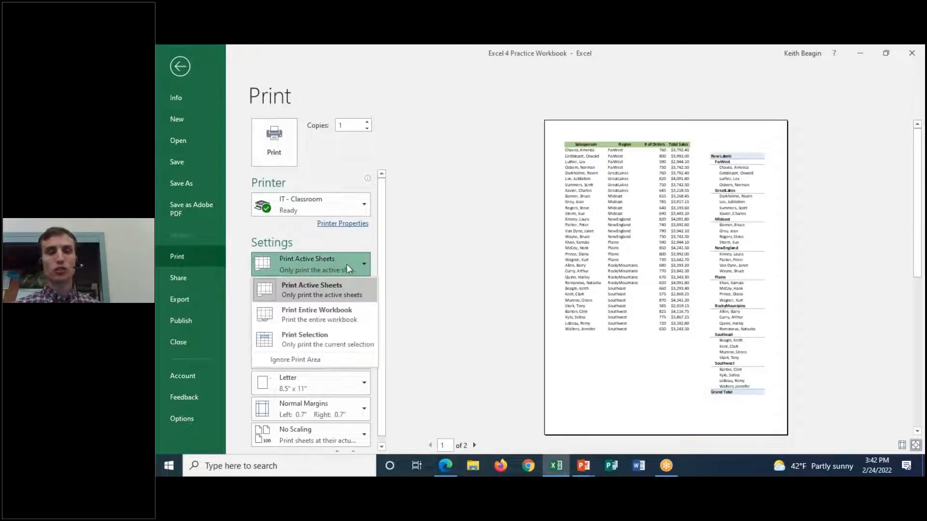
left_click(300, 343)
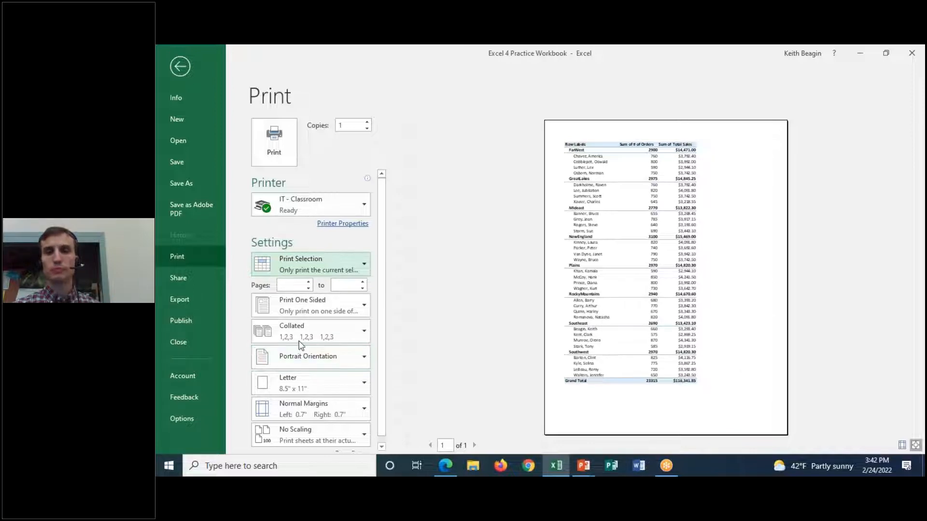
left_click(177, 66)
scroll(552, 303, "up", 11)
left_click(847, 82)
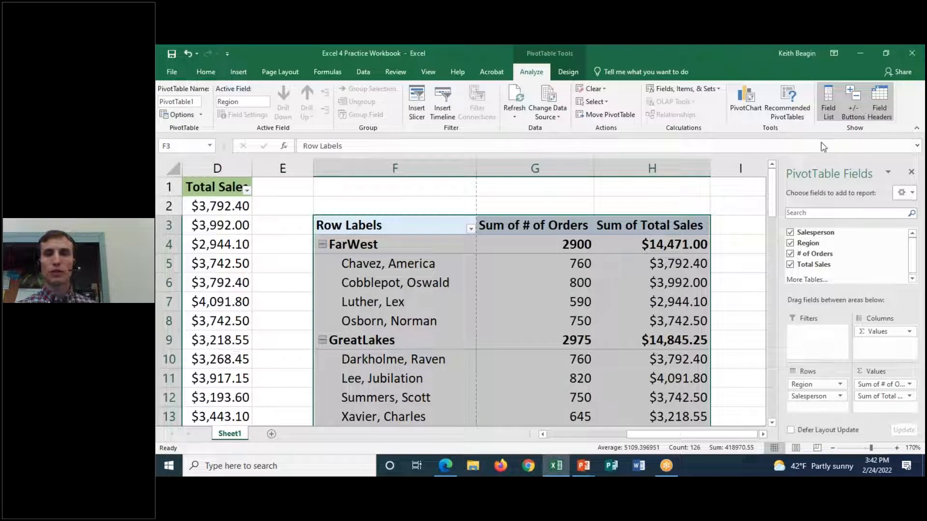
left_click(600, 283)
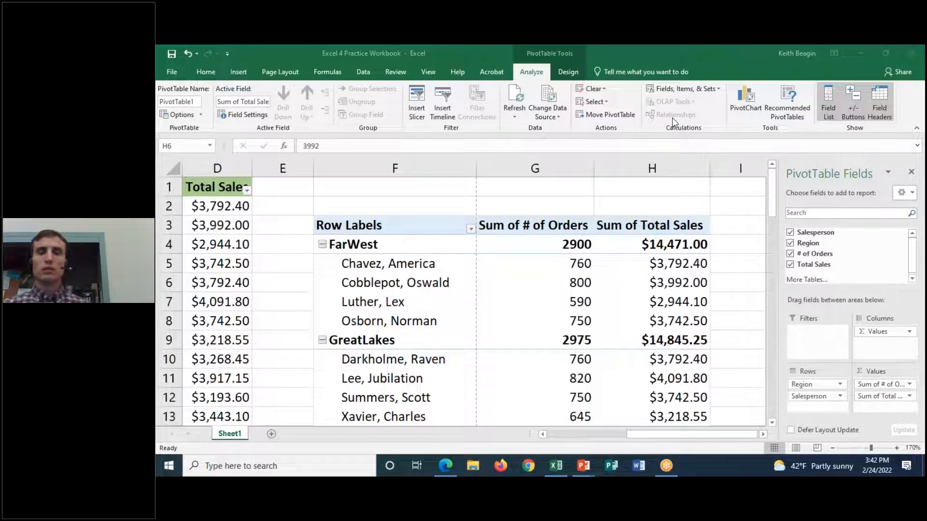
left_click(652, 438)
left_click_drag(628, 438, 561, 444)
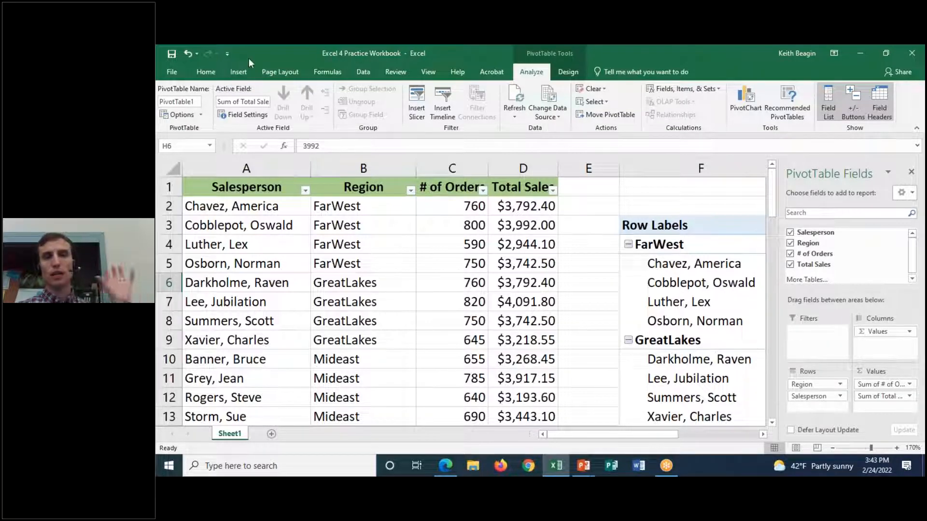
left_click(233, 72)
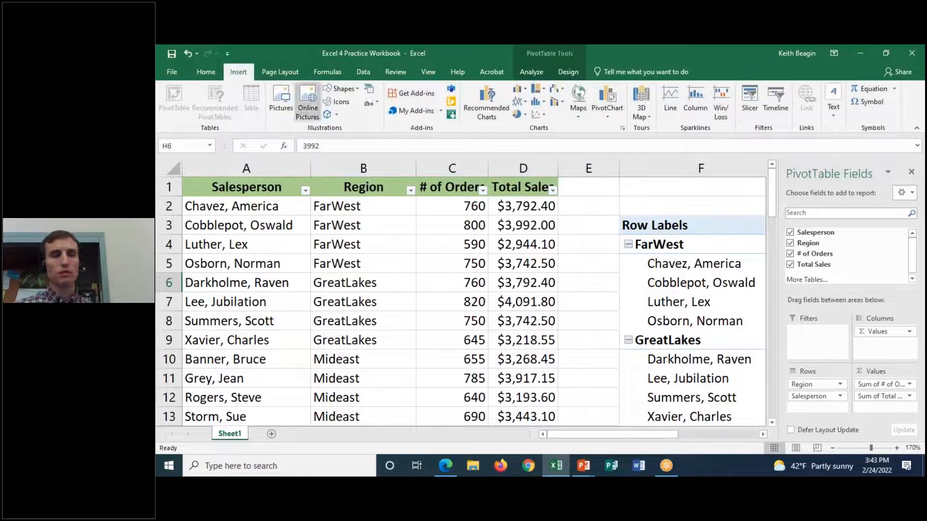
left_click(650, 228)
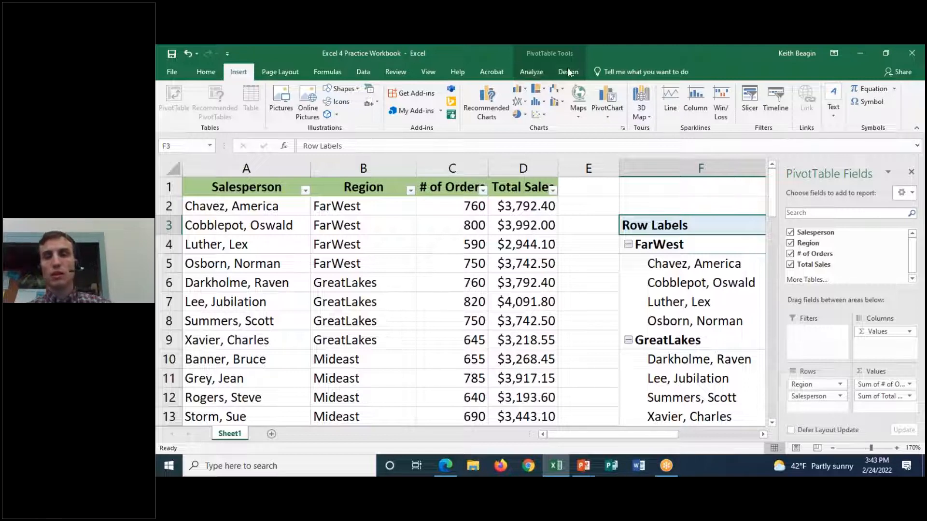
left_click(531, 71)
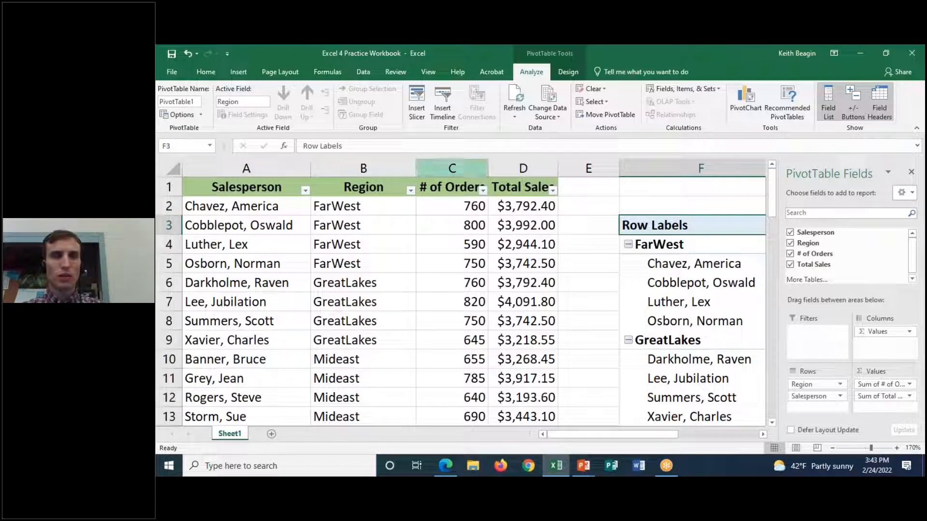
Try 10000 as the # of Orders in cell C2 of the source data, undoing and then restoring the entry
left_click(456, 209)
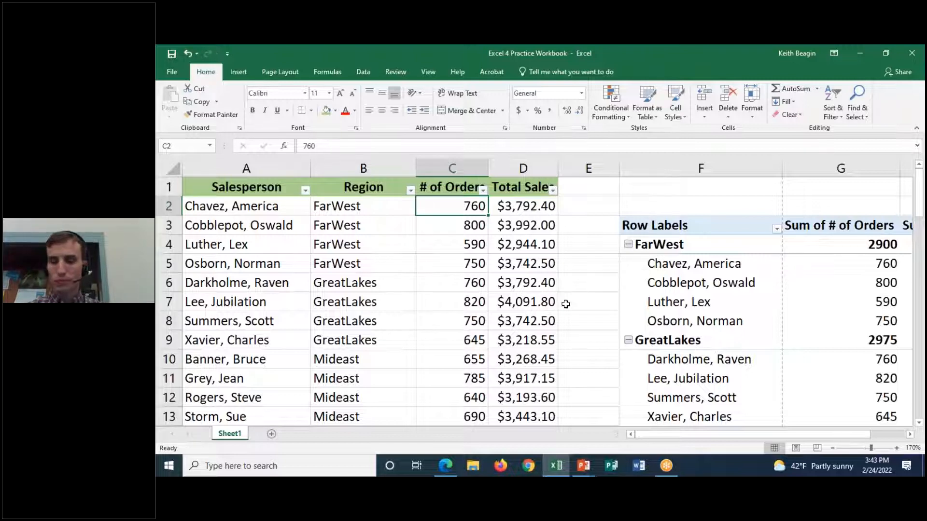
type("10000")
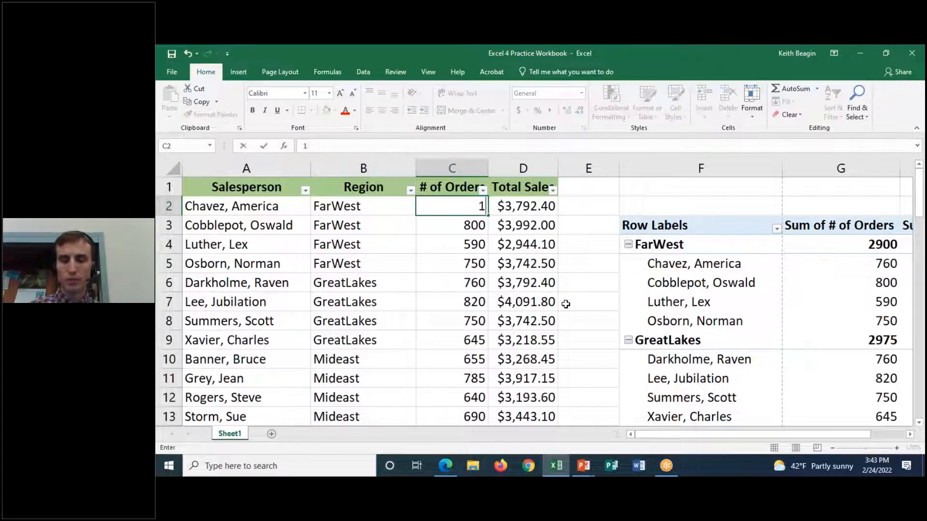
key("Return")
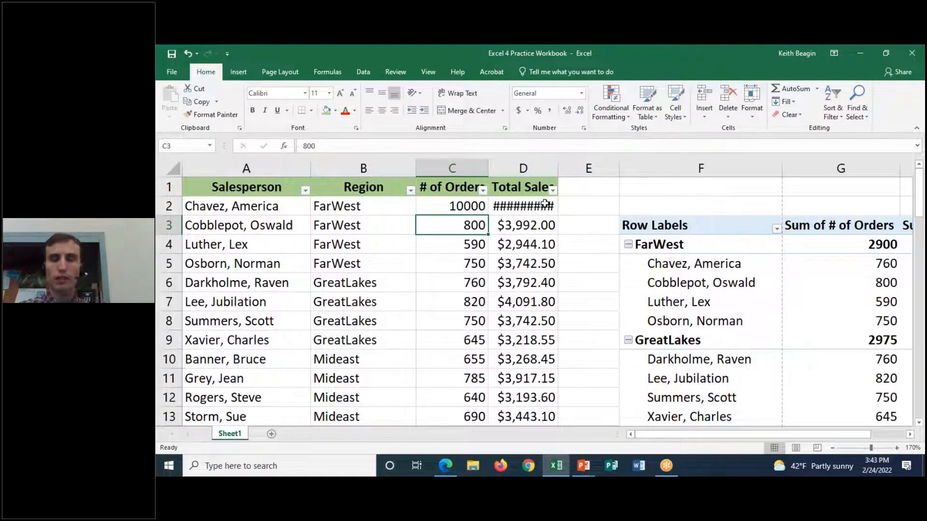
key("ctrl+z")
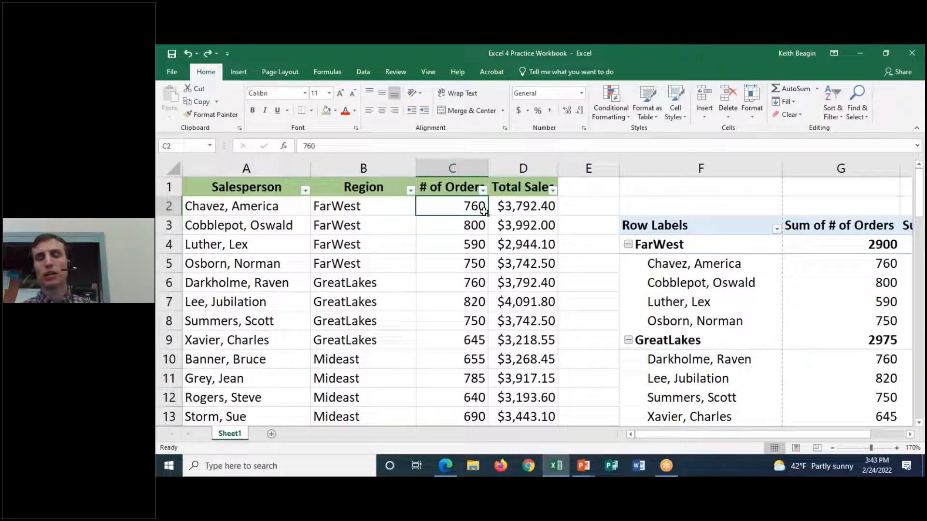
left_click(208, 54)
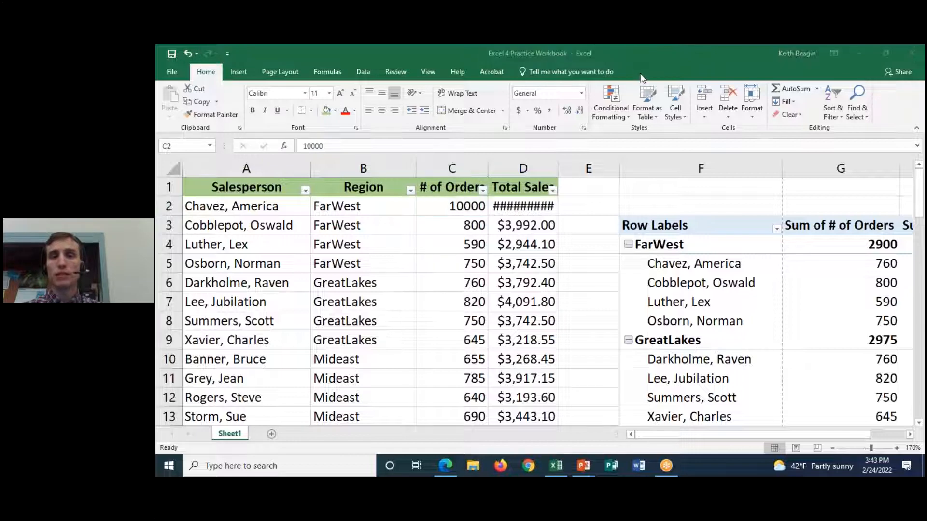
mouse_move(552, 186)
left_mouse_down()
mouse_move(529, 231)
mouse_move(541, 186)
left_mouse_up()
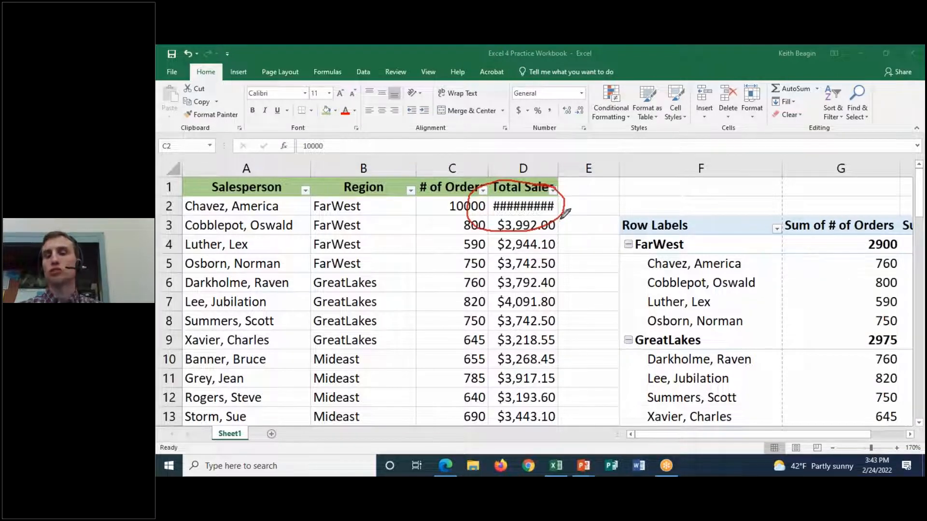
left_click(630, 124)
Set the # of Orders in cell C2 of the source data to 900
double_click(452, 206)
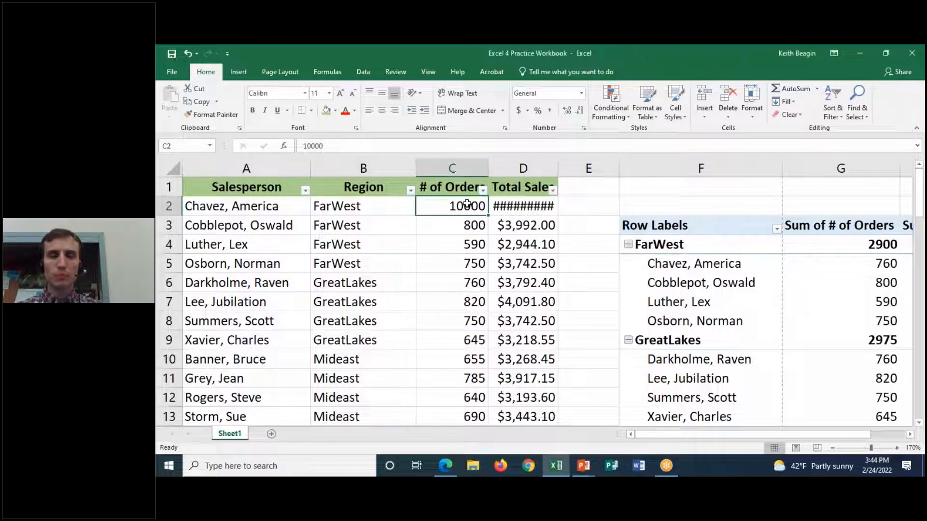
left_click_drag(463, 206, 406, 207)
type("900")
key("Return")
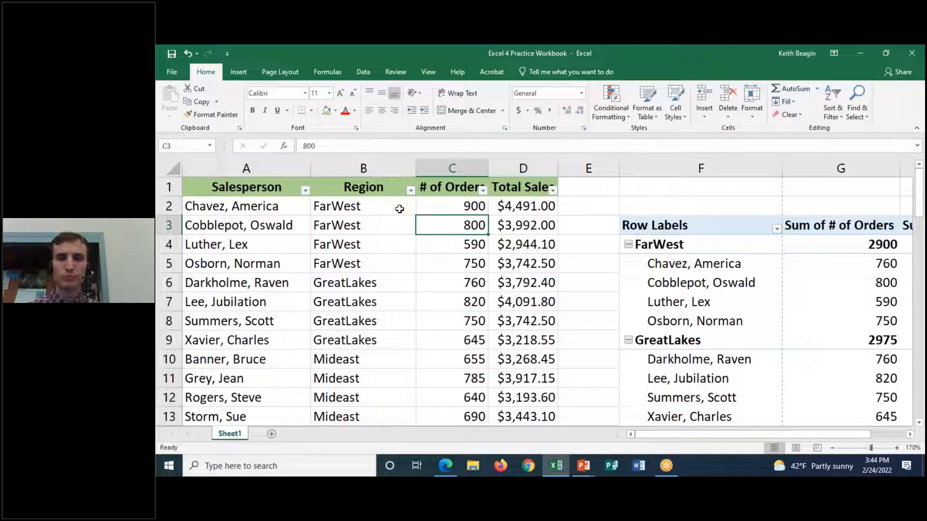
Close the PivotTable Fields pane and apply Refresh All to update the PivotTable from the changed source data
left_click(858, 195)
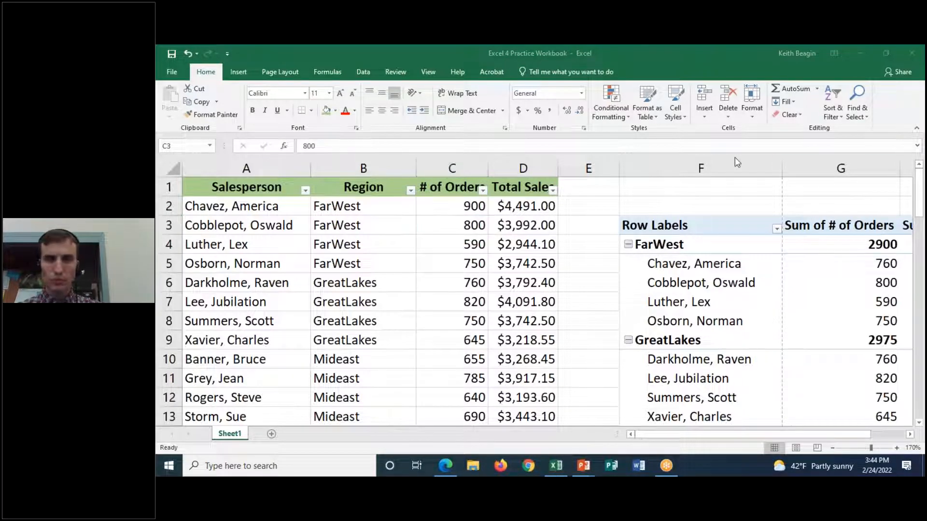
left_click(641, 434)
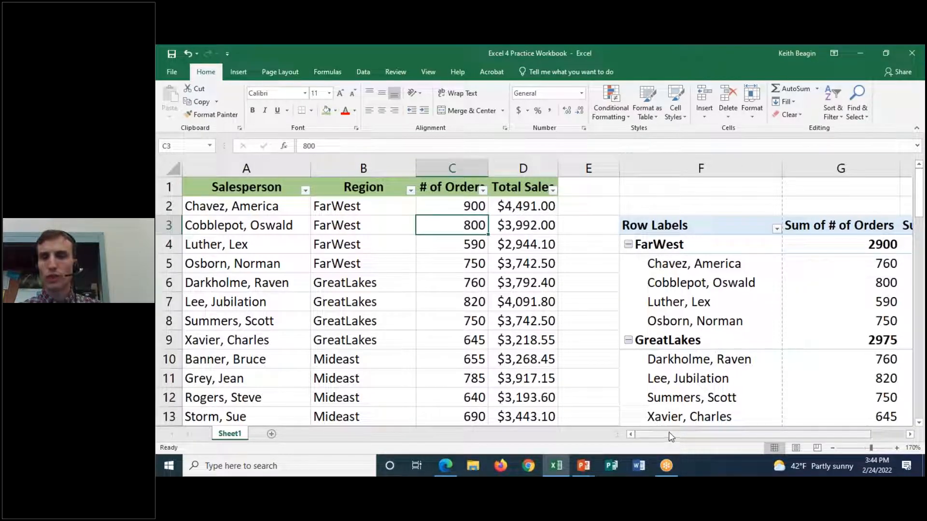
scroll(728, 439, "right", 1)
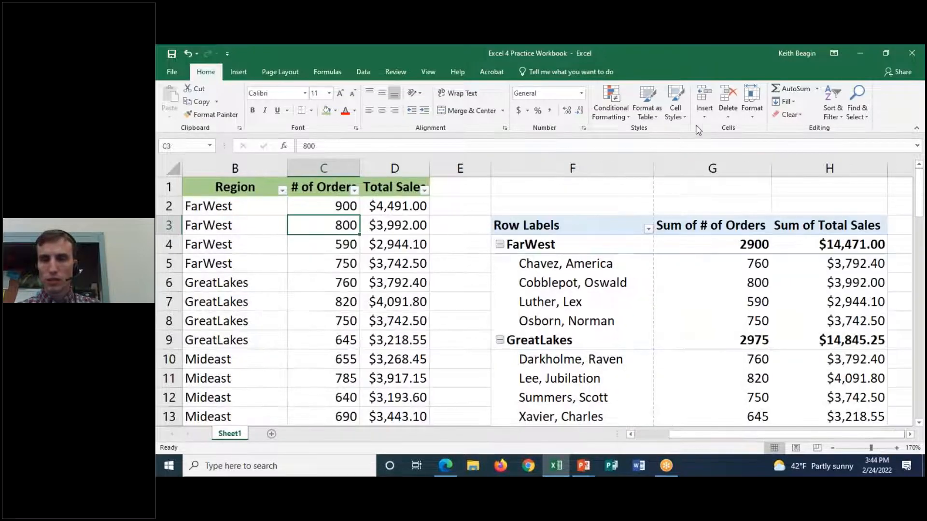
key("ctrl+2")
left_click_drag(765, 252, 771, 249)
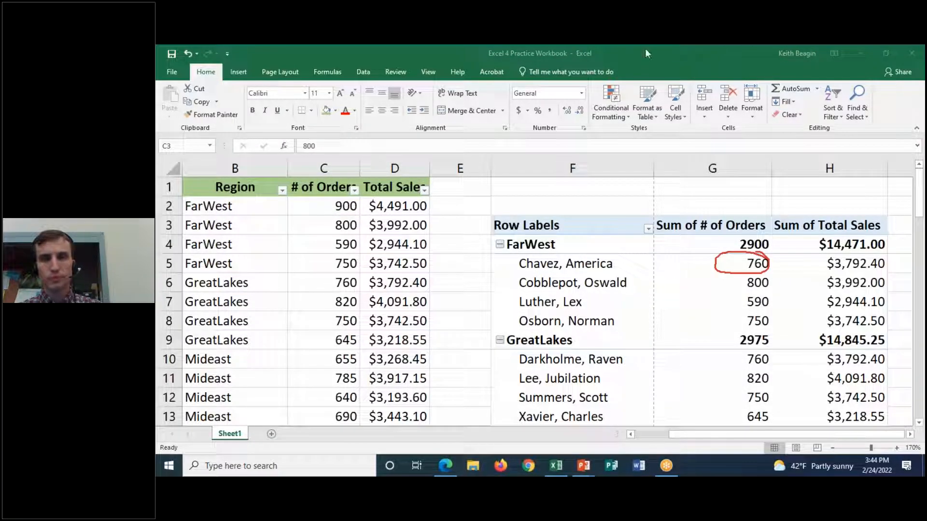
key("Escape")
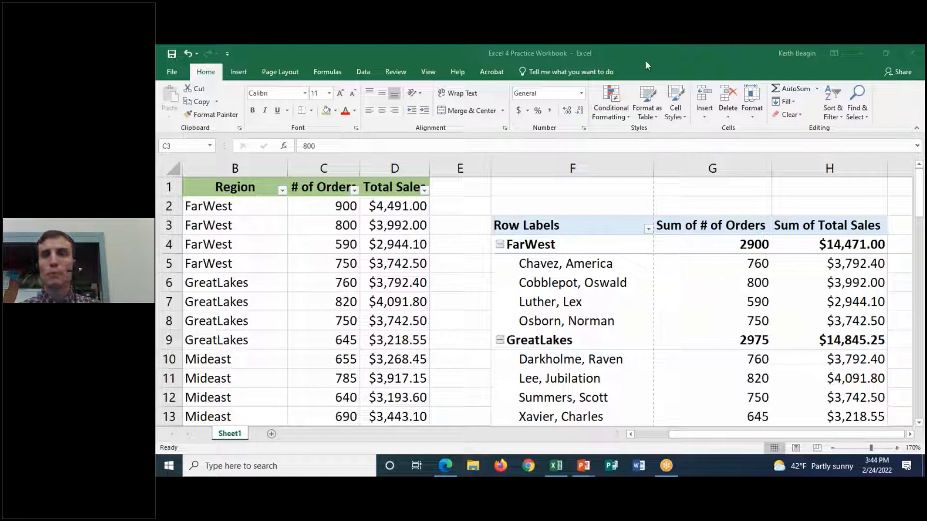
left_click(756, 262)
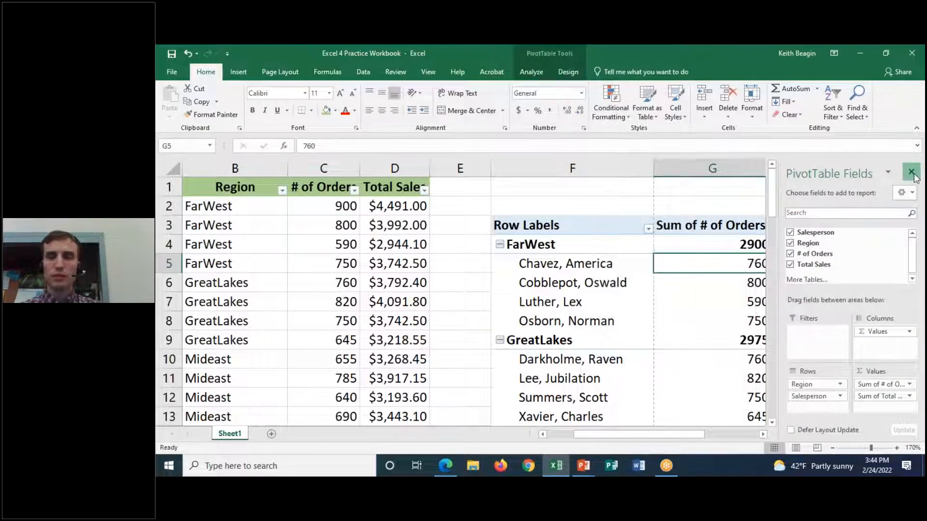
left_click(911, 173)
left_click(537, 73)
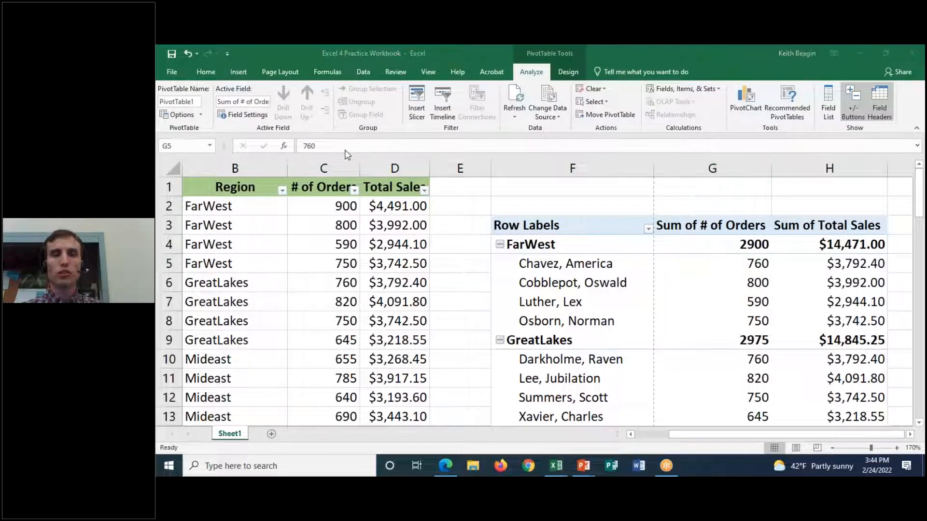
left_click(515, 117)
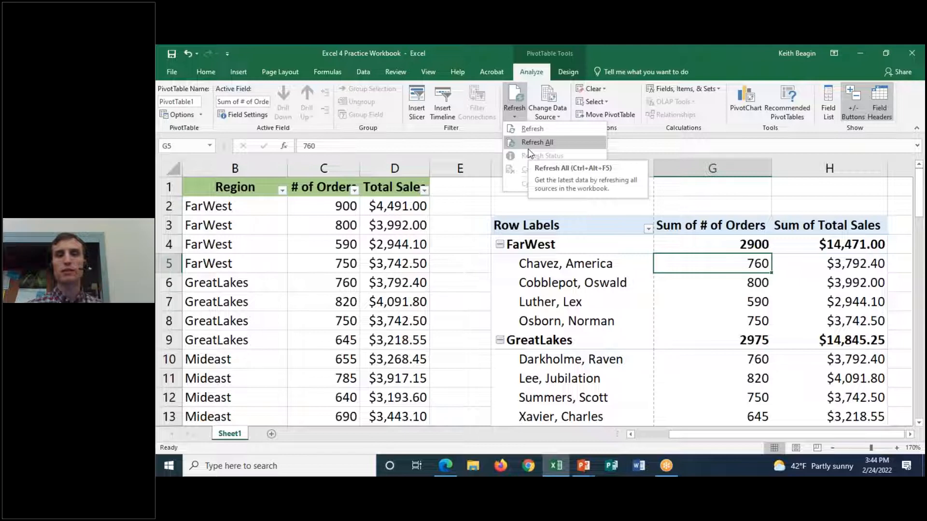
left_click(529, 140)
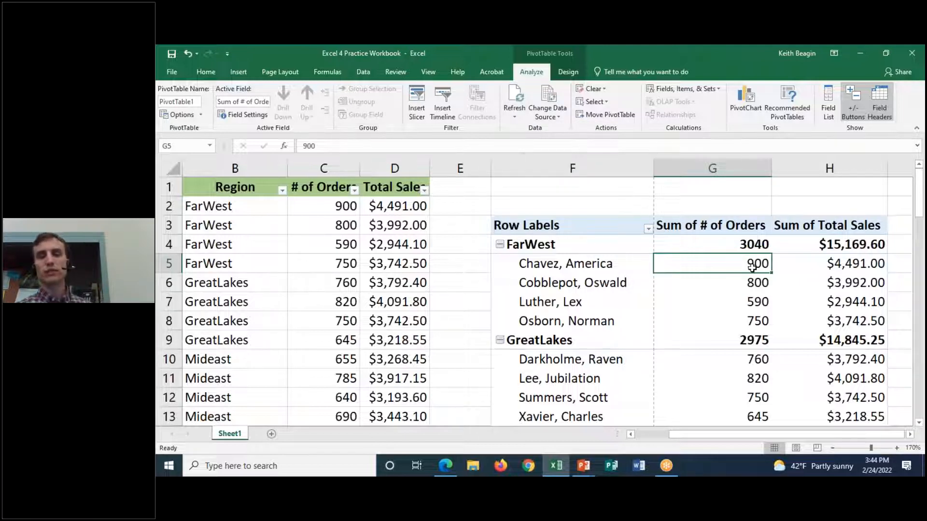
Check the refreshed PivotTable's order and sales totals for the FarWest region and look through the remaining rows
mouse_move(753, 266)
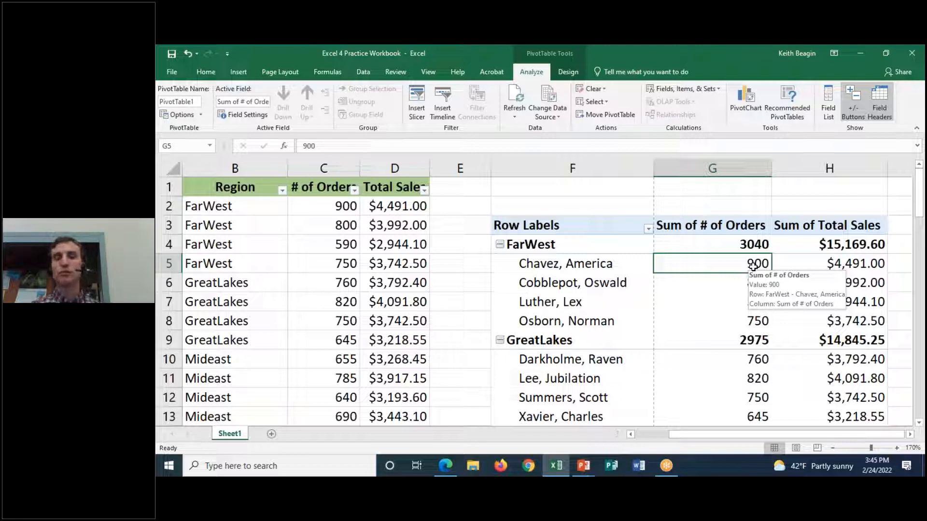
left_click(743, 244)
left_click(855, 244)
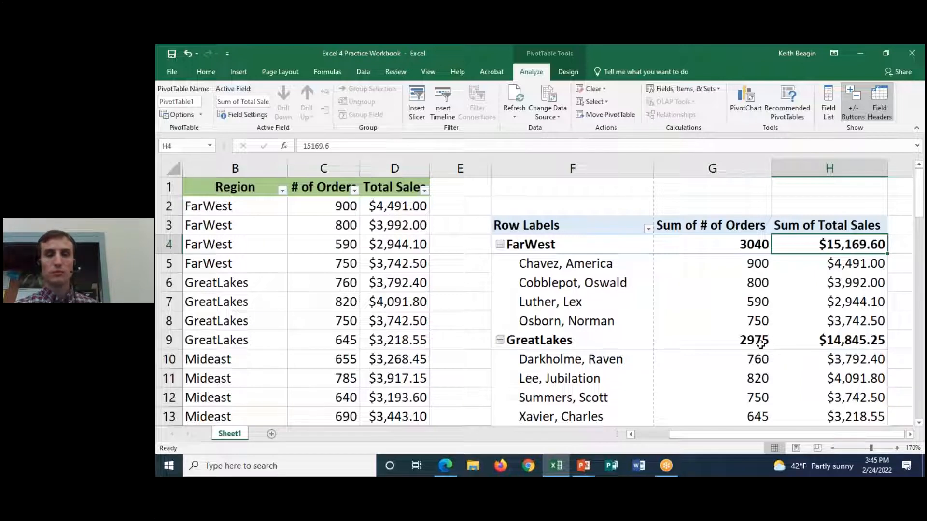
left_click(748, 244)
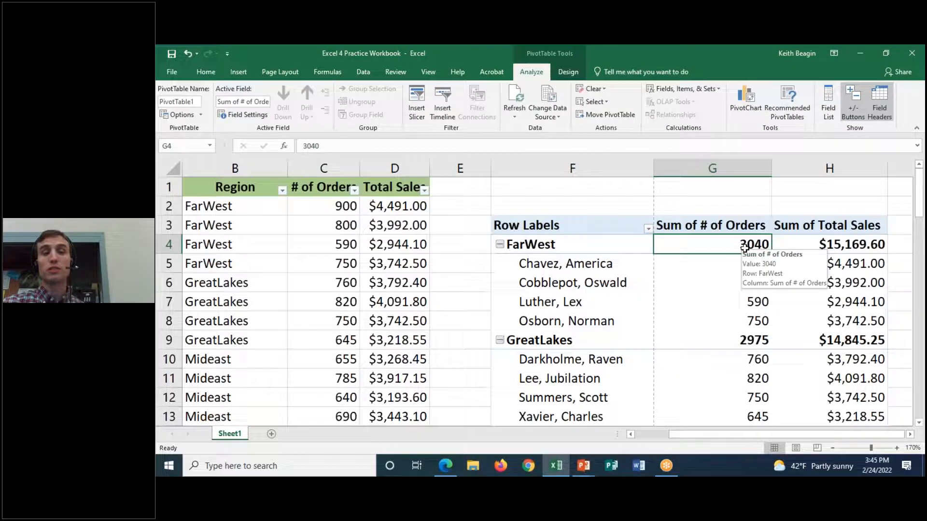
scroll(713, 306, "down", 9)
scroll(758, 401, "up", 9)
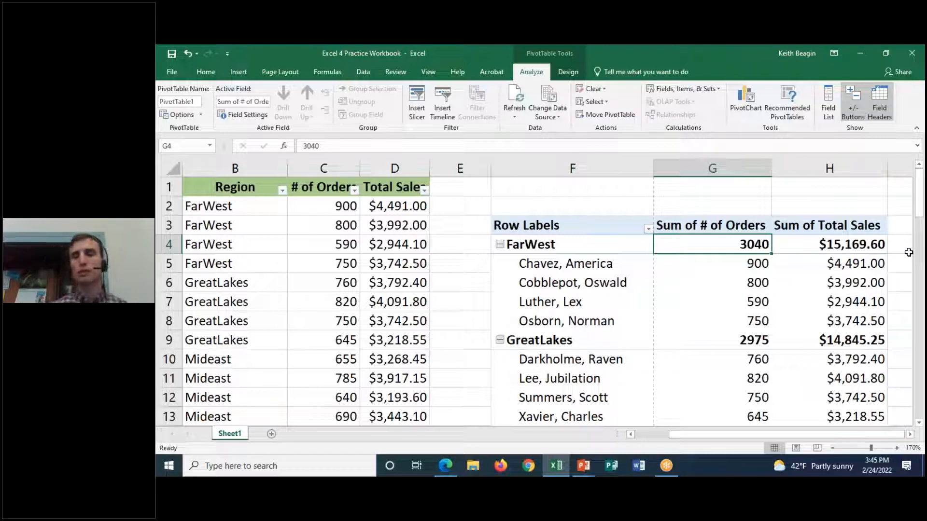
Restyle the PivotTable, trying a light orange style and settling on a medium blue style with shaded region rows
left_click(742, 267)
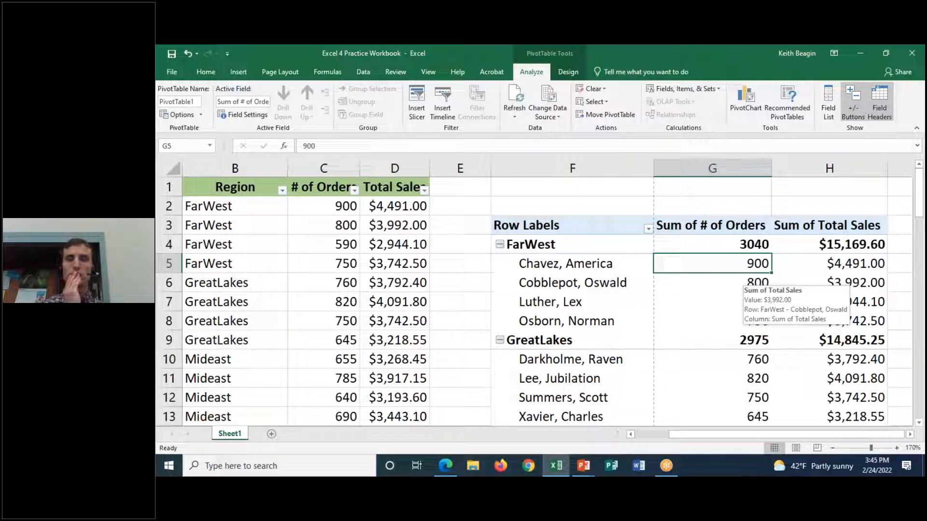
left_click(567, 74)
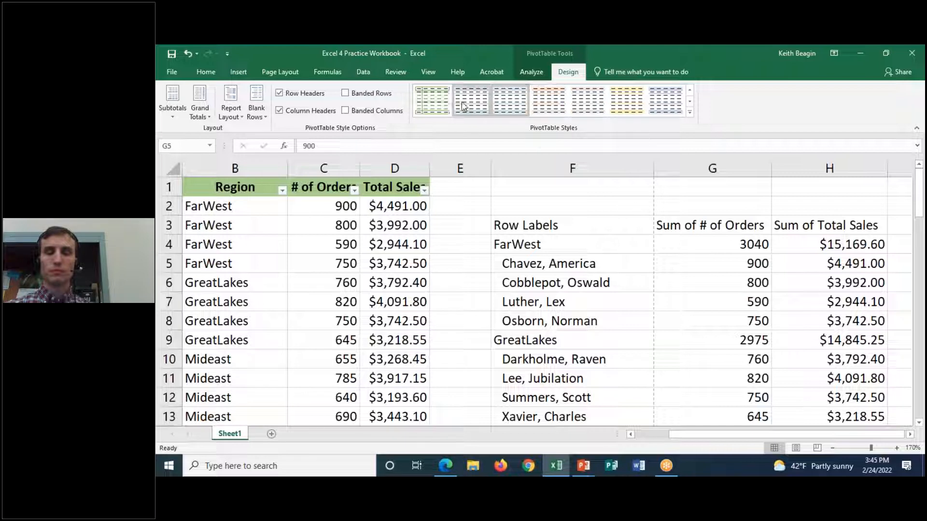
left_click(546, 103)
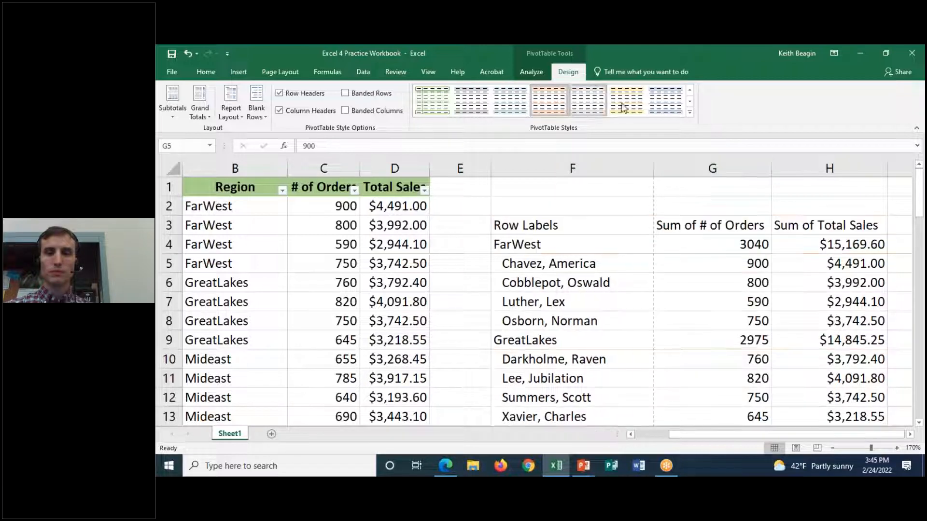
left_click(689, 112)
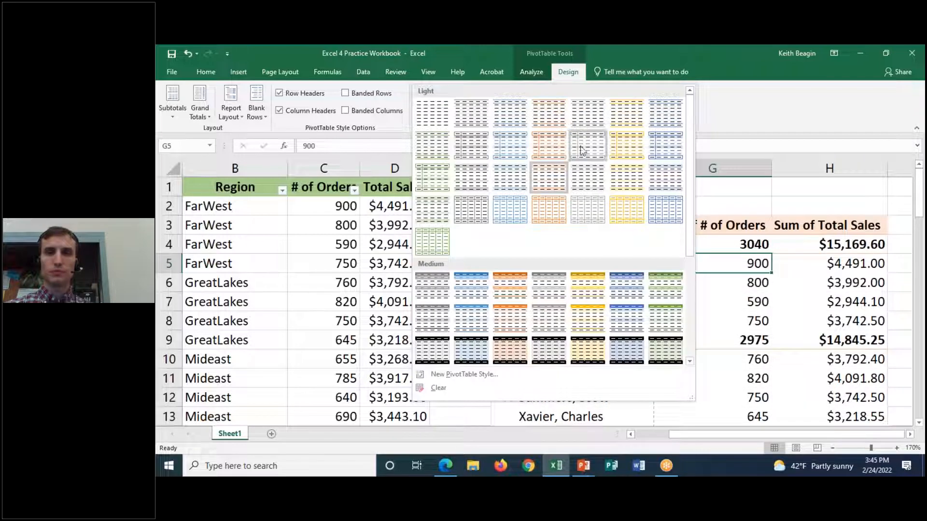
left_click(626, 282)
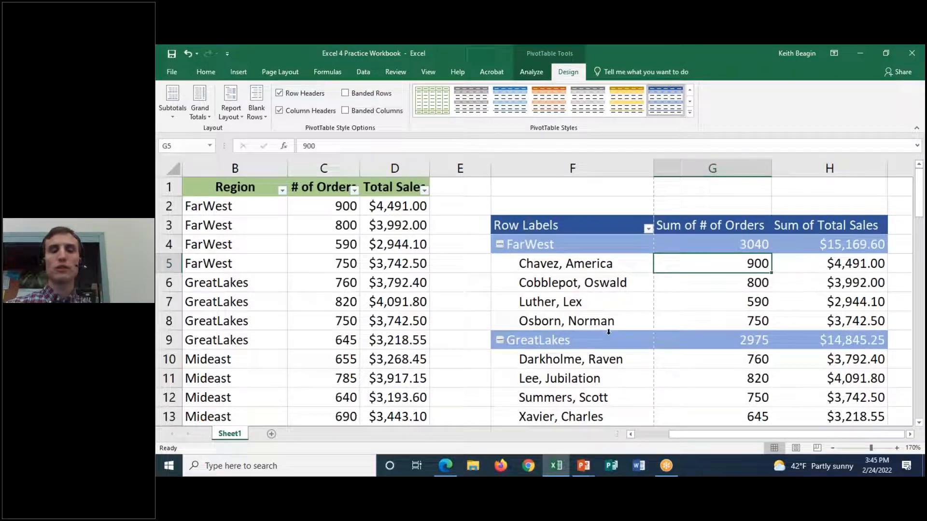
scroll(598, 310, "down", 4)
scroll(623, 306, "up", 4)
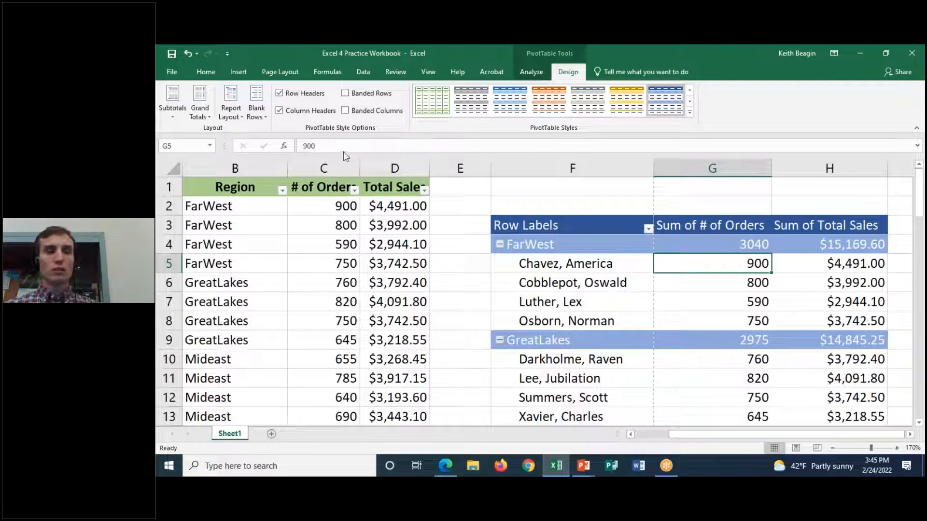
Review the available Subtotals, Grand Totals, Report Layout and Blank Rows options for the PivotTable without applying any
left_click(299, 200)
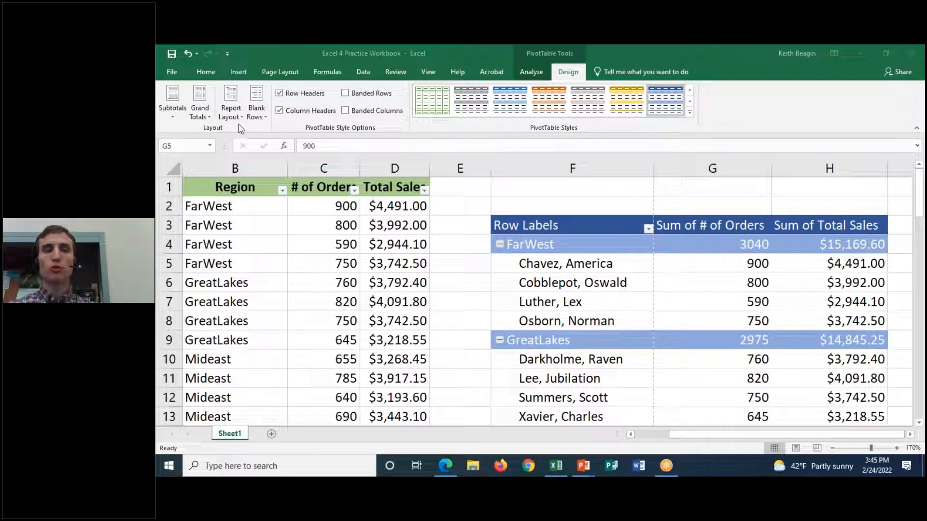
left_click(172, 117)
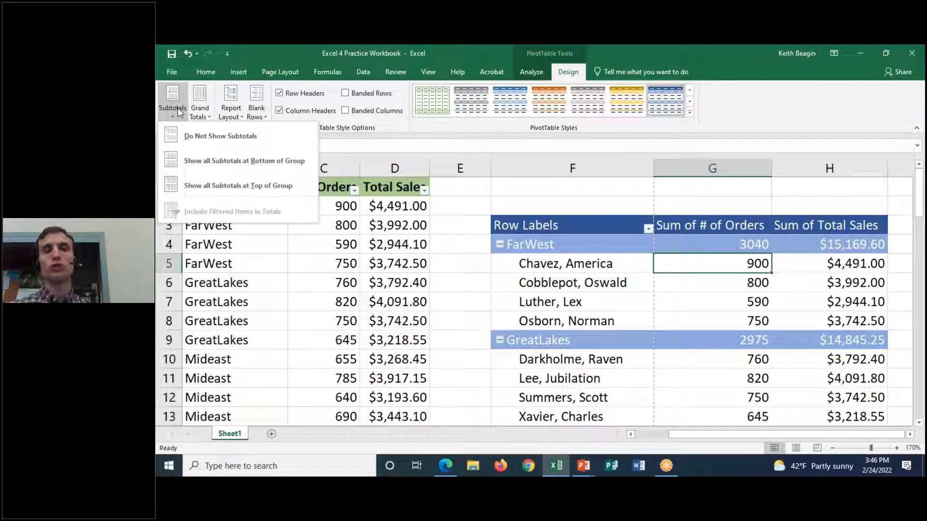
left_click(204, 117)
left_click(204, 117)
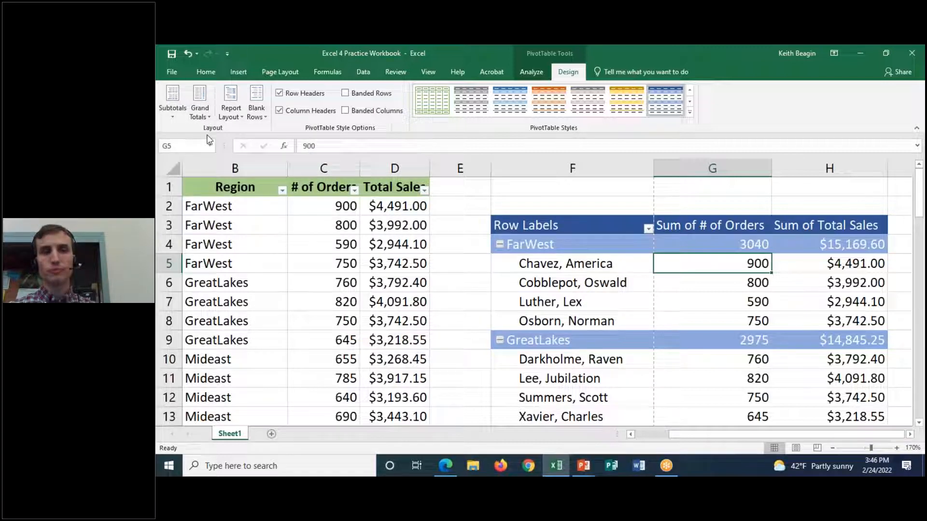
left_click(236, 117)
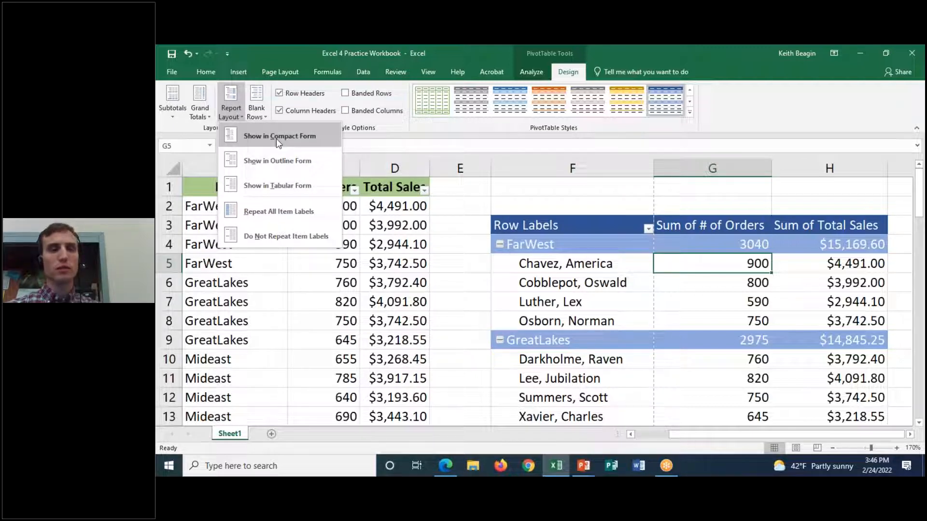
left_click(260, 115)
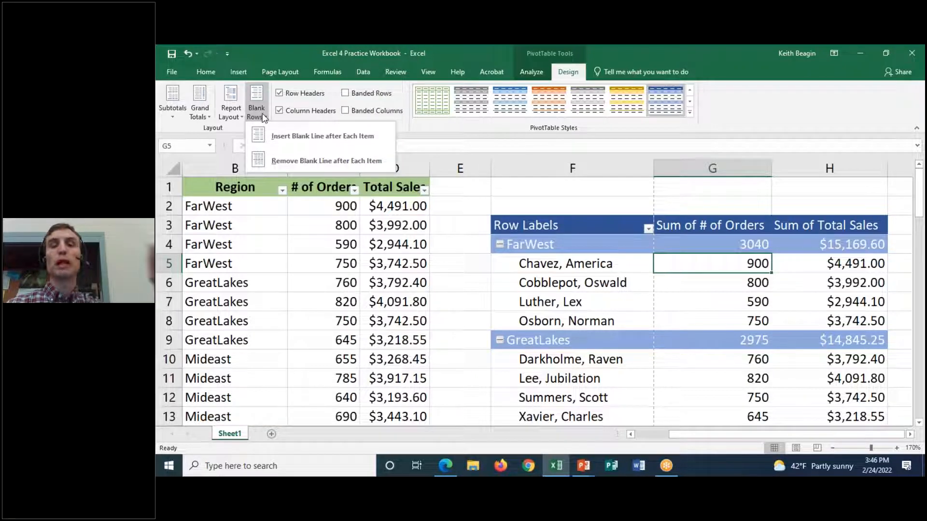
left_click(262, 115)
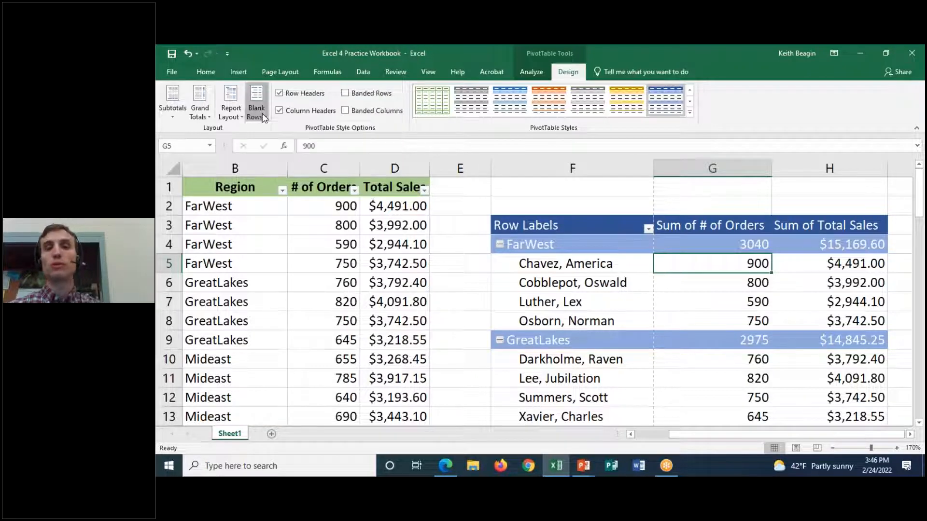
Insert a 3-D Clustered Column PivotChart from the PivotTable and position it over the table beside the source data
left_click(527, 76)
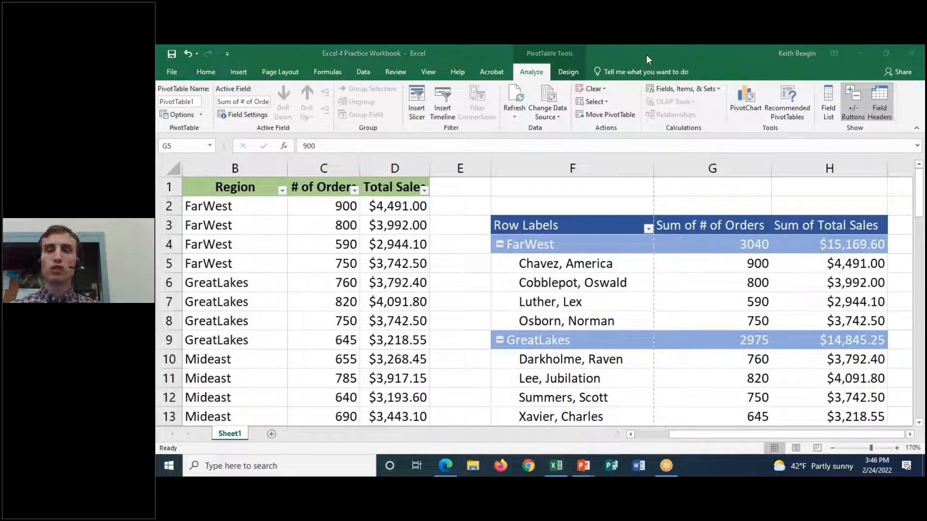
mouse_move(761, 86)
left_mouse_down()
mouse_move(728, 116)
mouse_move(768, 67)
left_mouse_up()
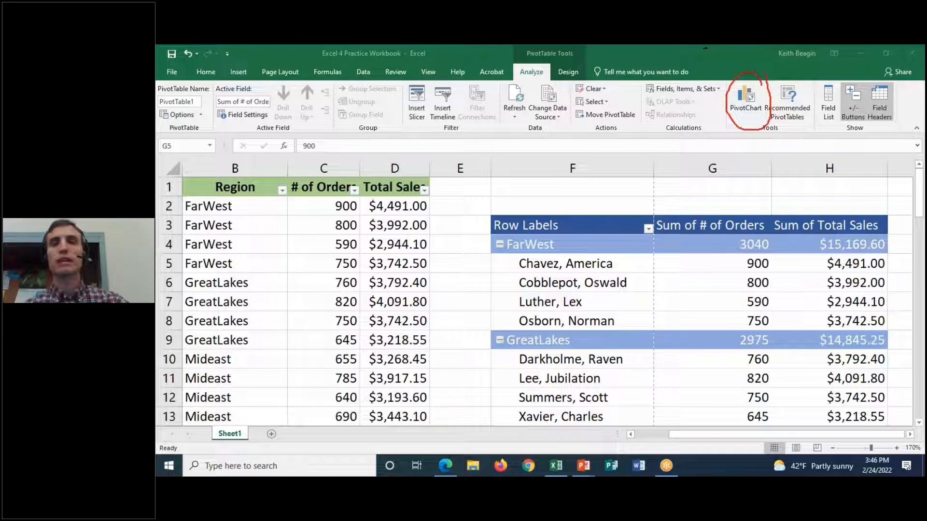
left_click(677, 129)
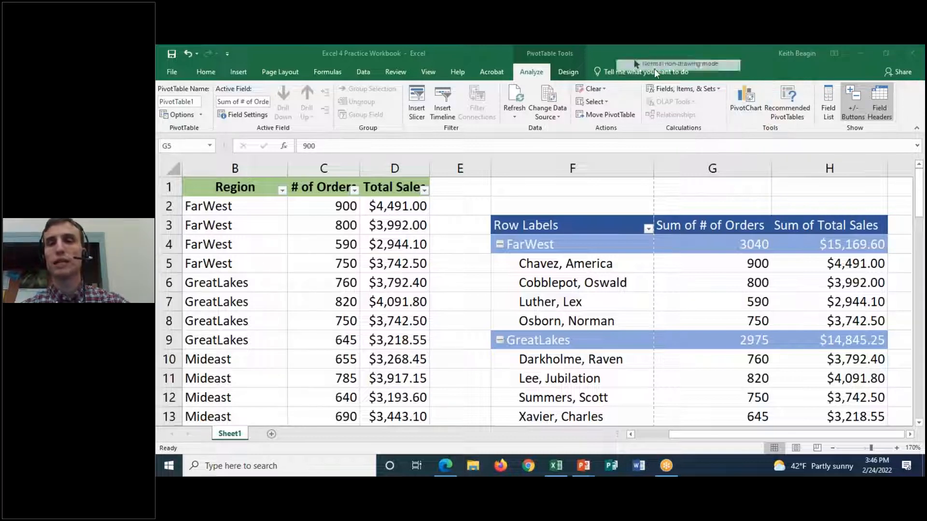
left_click(747, 113)
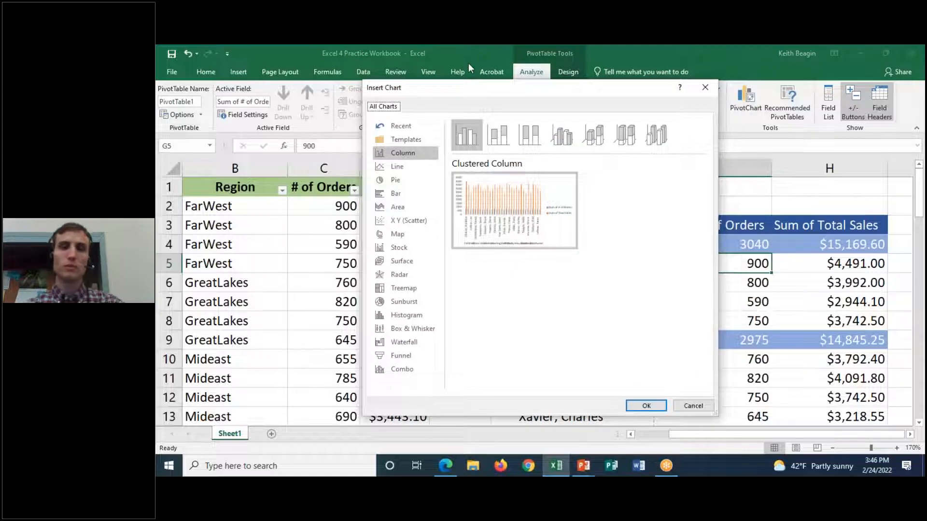
left_click_drag(570, 95, 643, 85)
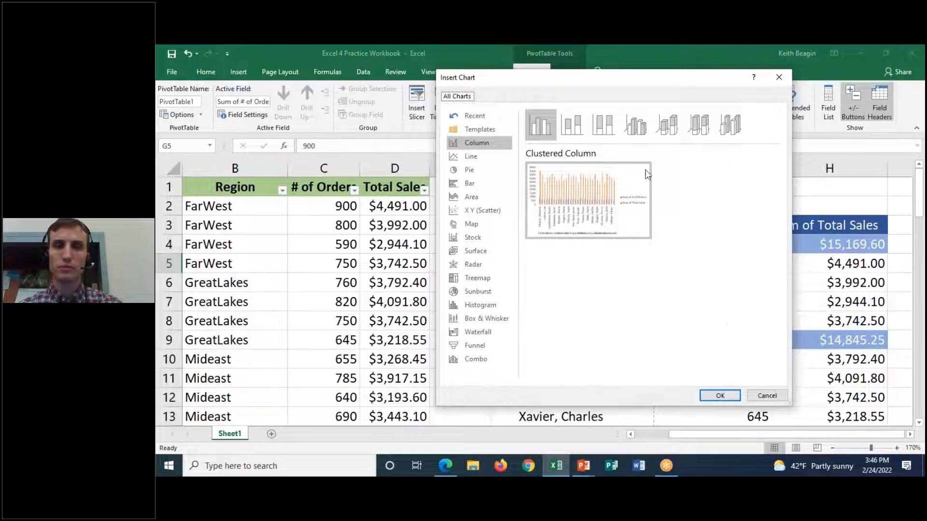
left_click(636, 126)
left_click(719, 397)
left_click_drag(578, 184, 652, 192)
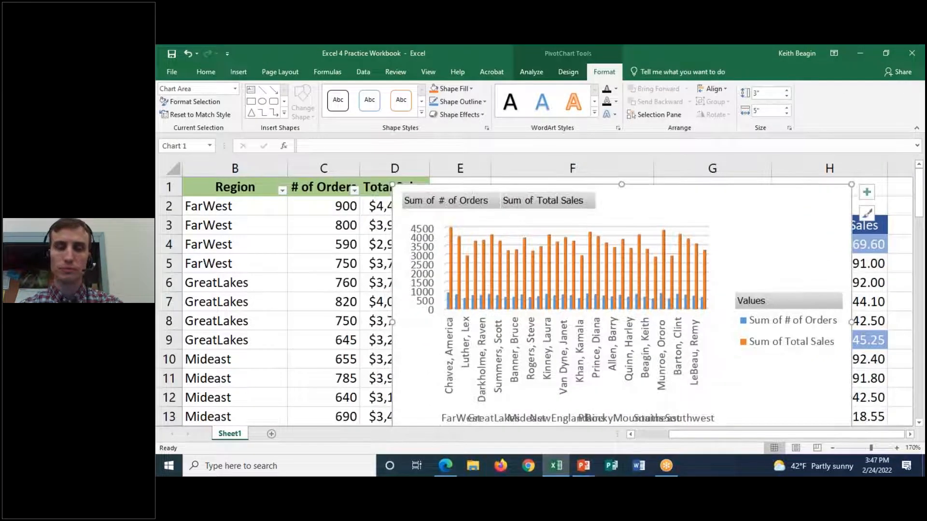
Examine the PivotChart's values button, # of Orders button, category axis and legend by selecting each in turn
left_click(752, 301)
left_click(480, 201)
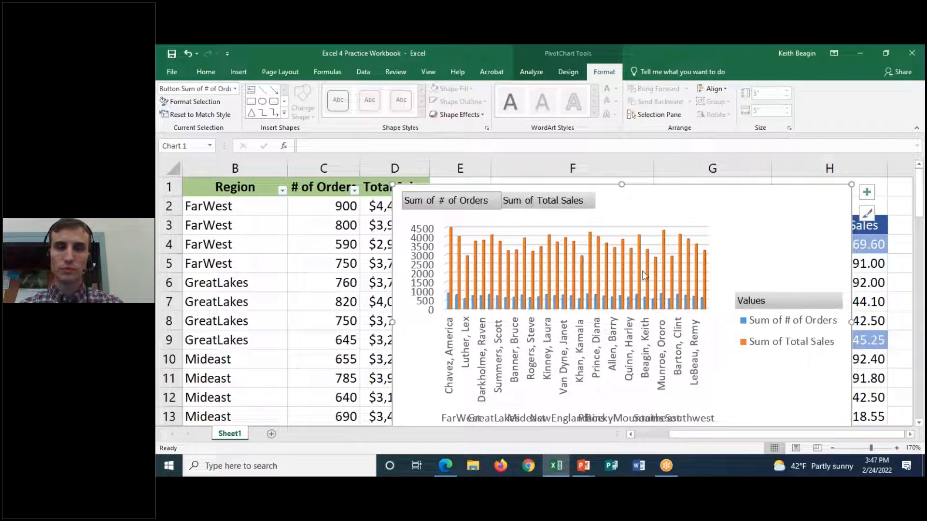
left_click(481, 411)
left_click(731, 363)
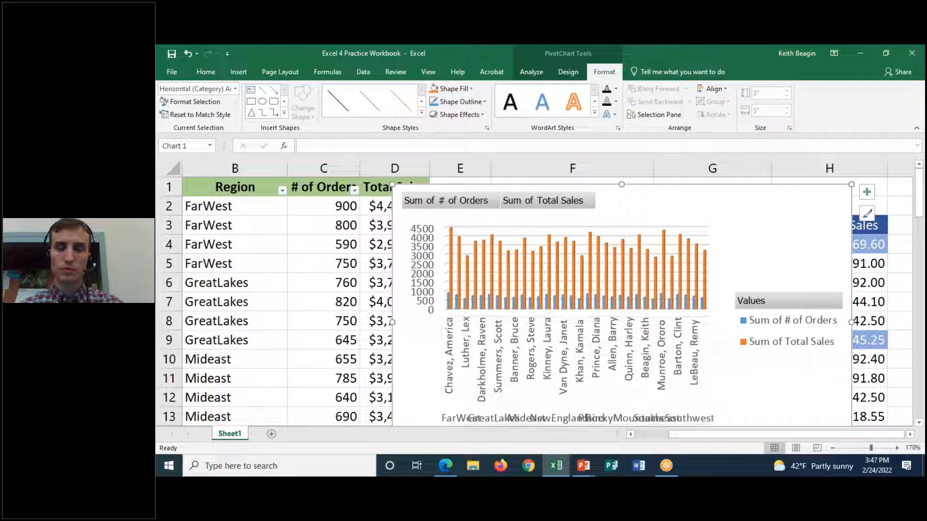
left_click(818, 344)
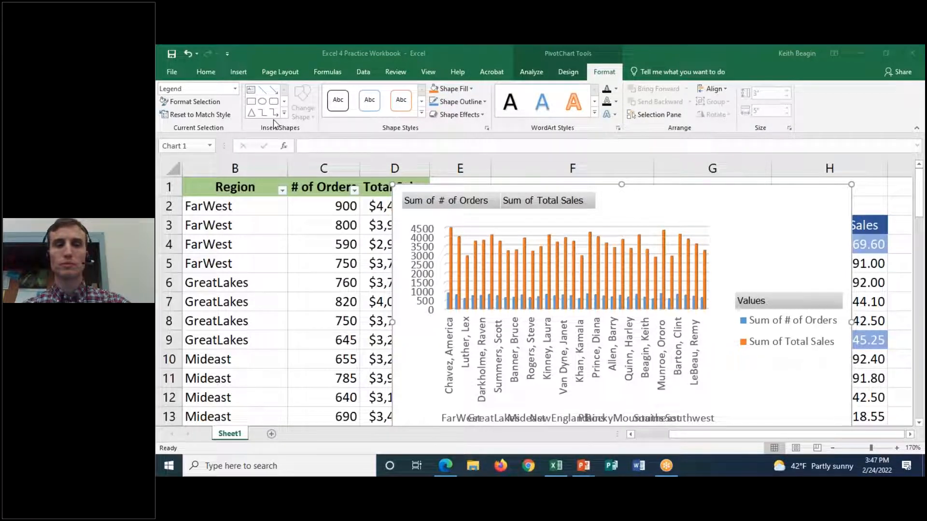
left_click(884, 225)
double_click(884, 225)
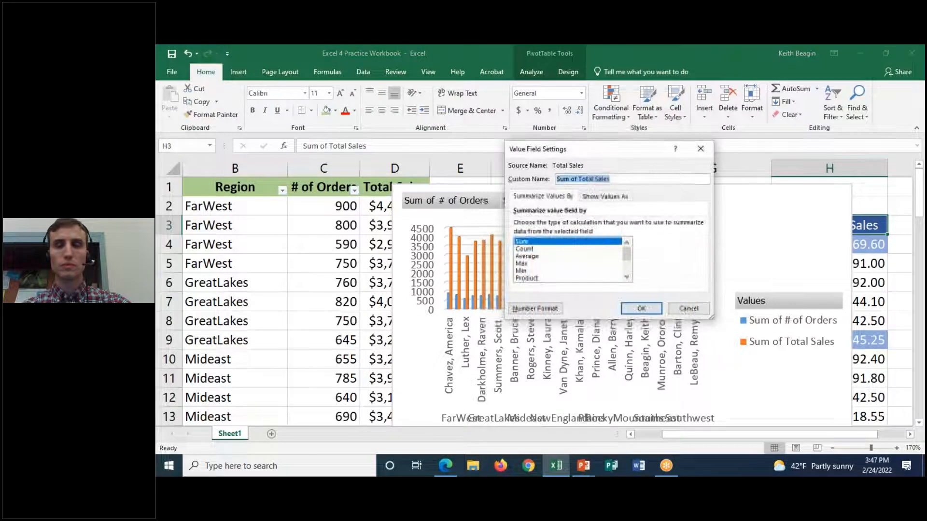
left_click(688, 308)
Display the PivotTable Fields pane and remove then restore the Salesperson and Region fields to compare their effect on the PivotChart
left_click(876, 244)
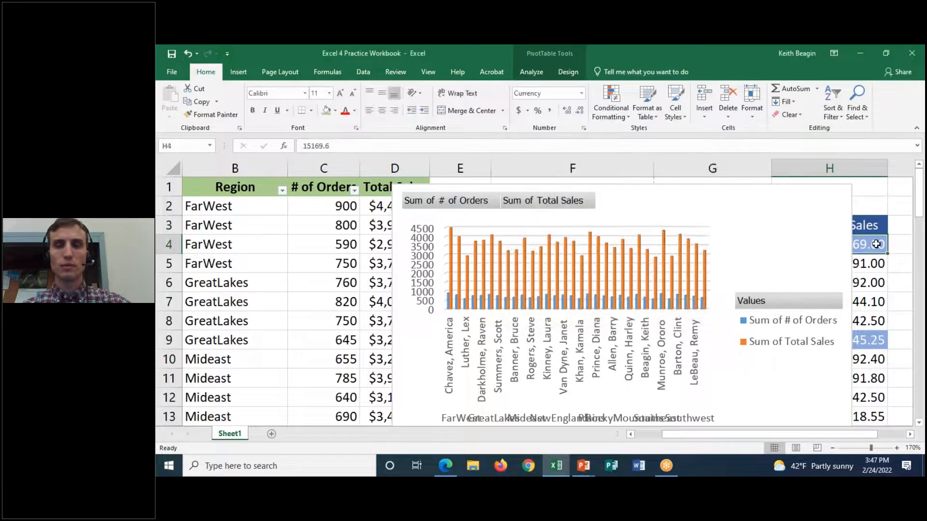
left_click(531, 72)
left_click(562, 72)
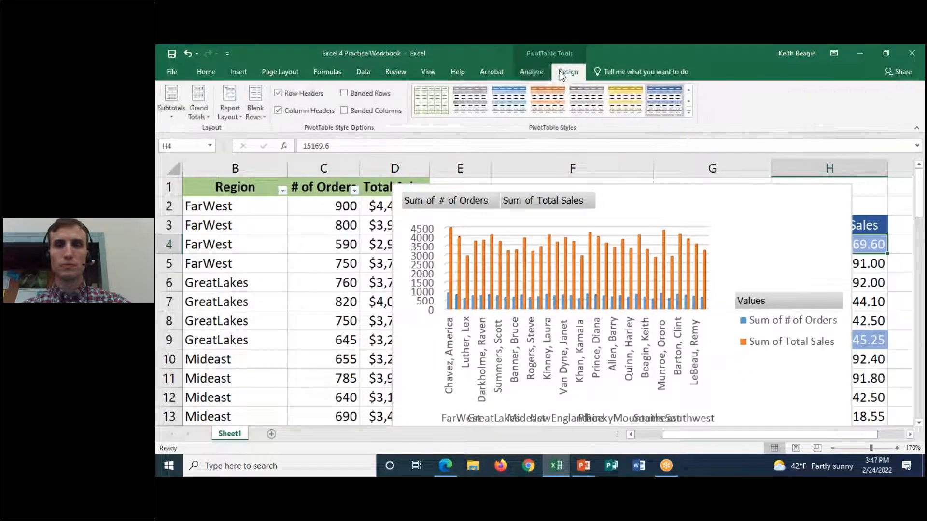
left_click(531, 72)
left_click(829, 102)
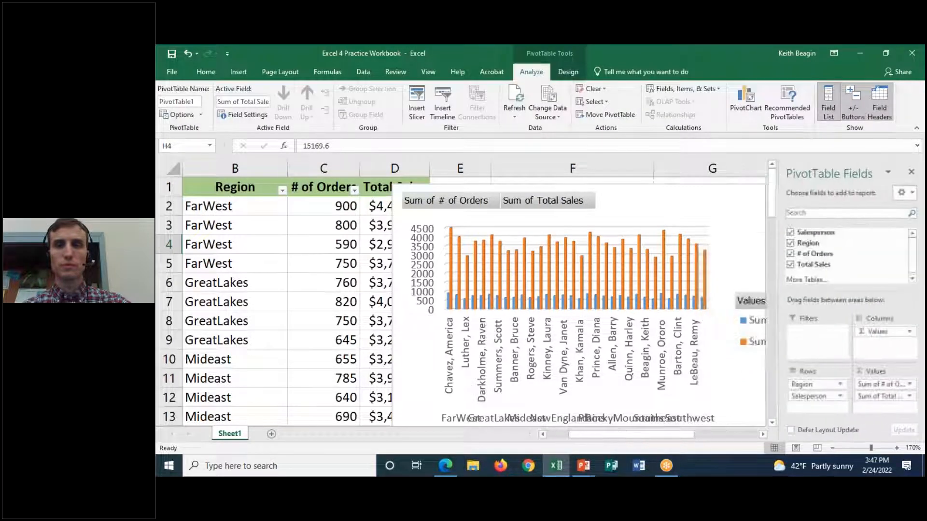
left_click(790, 233)
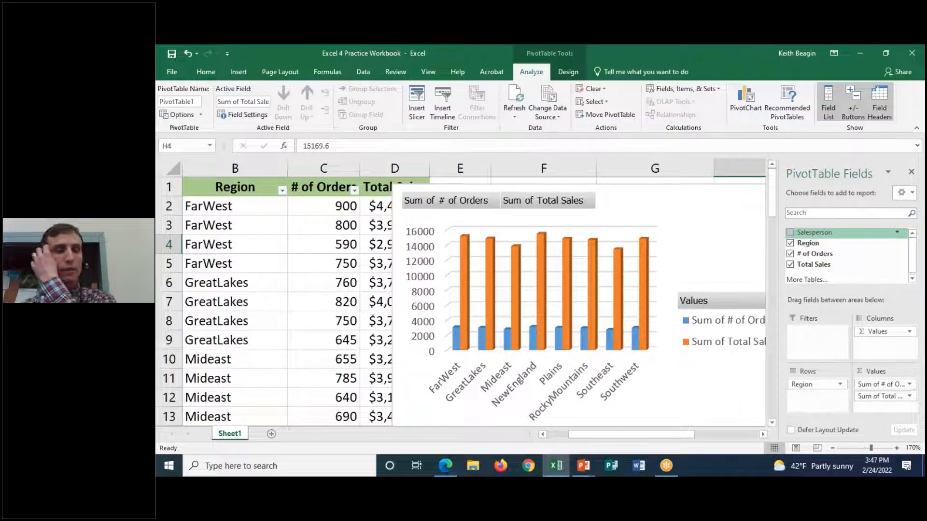
left_click(790, 233)
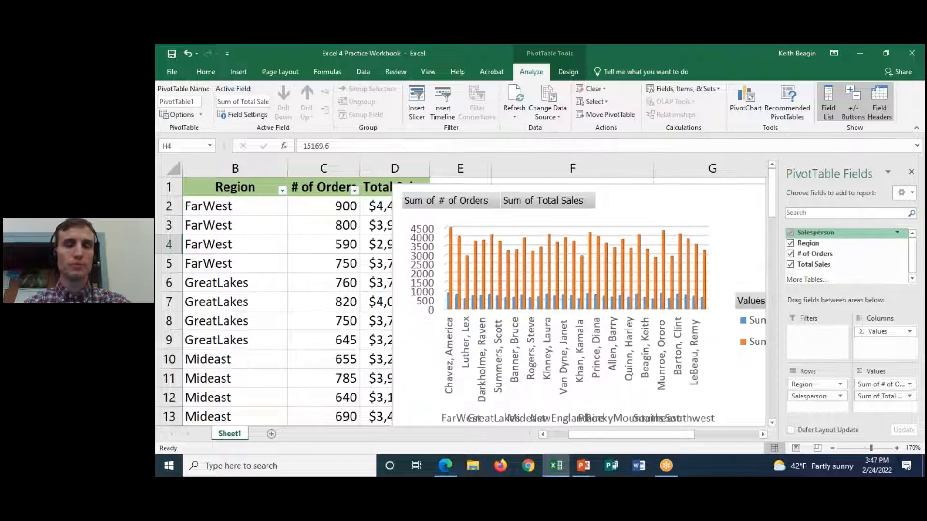
left_click(790, 244)
left_click(790, 244)
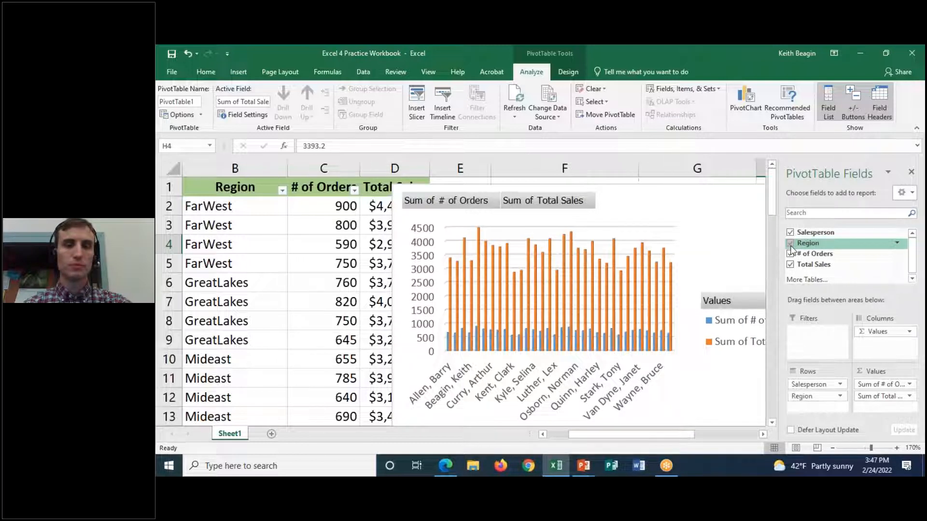
Delete the PivotChart and the entire PivotTable in F3:H68, leaving only the source data, and select cell F1
left_click(722, 189)
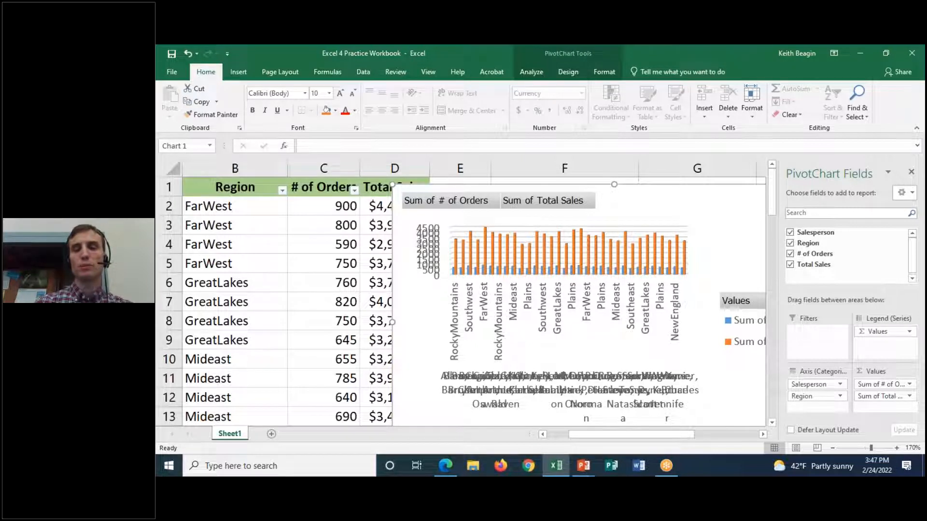
key("Delete")
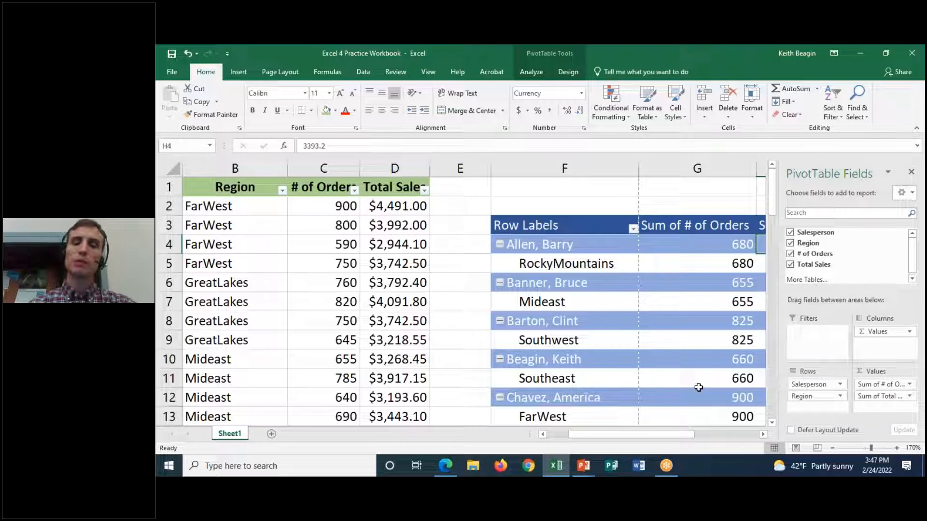
left_click_drag(651, 435, 687, 434)
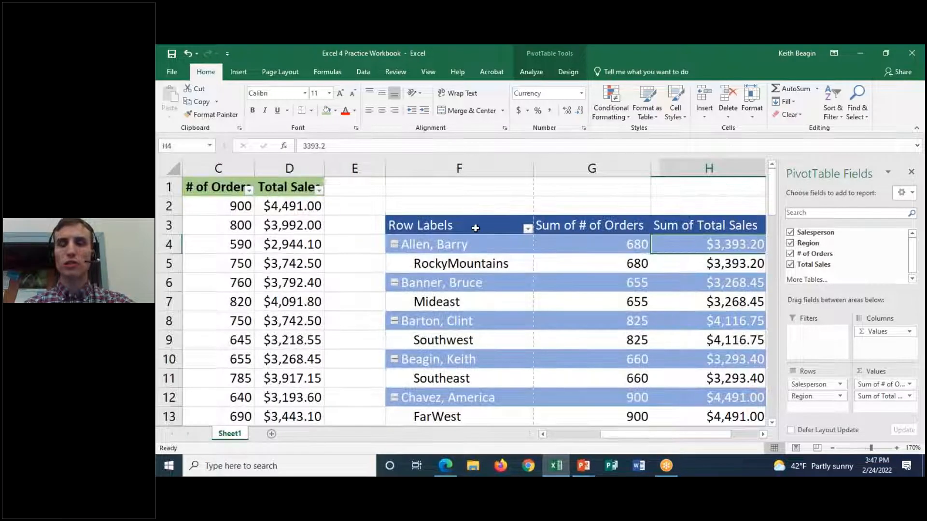
left_click_drag(475, 227, 696, 325)
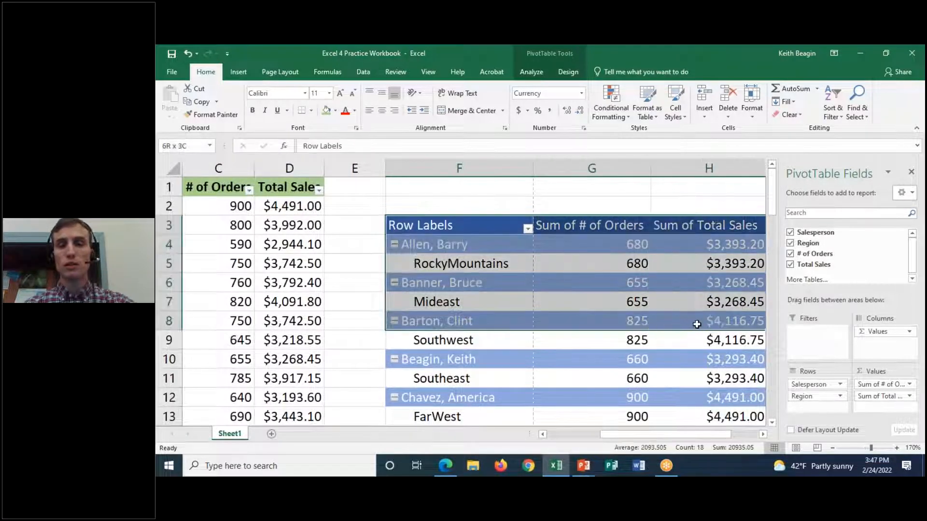
left_click_drag(697, 324, 724, 381)
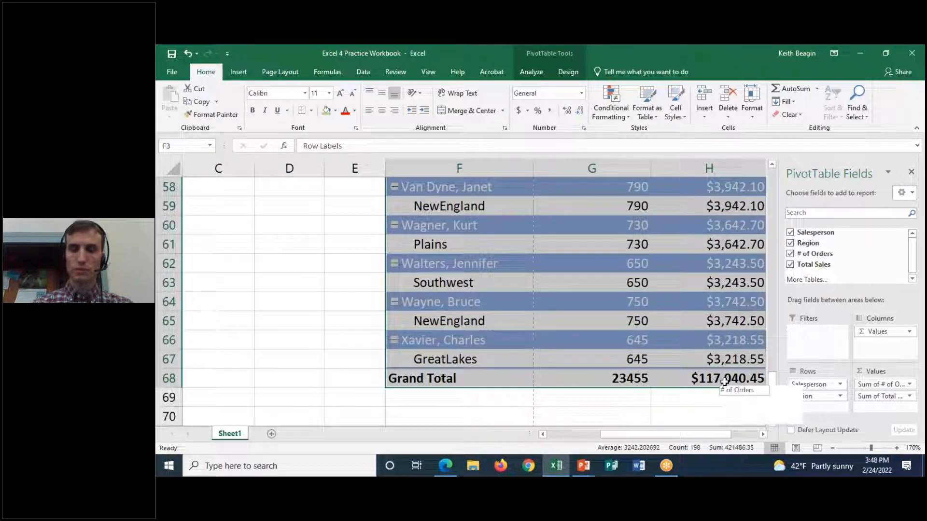
key("Delete")
left_click_drag(700, 435, 646, 436)
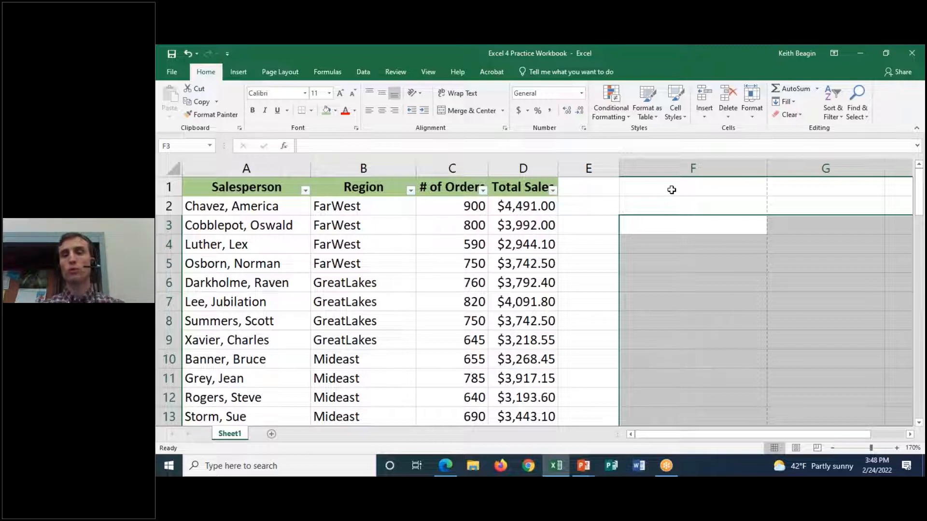
left_click(700, 189)
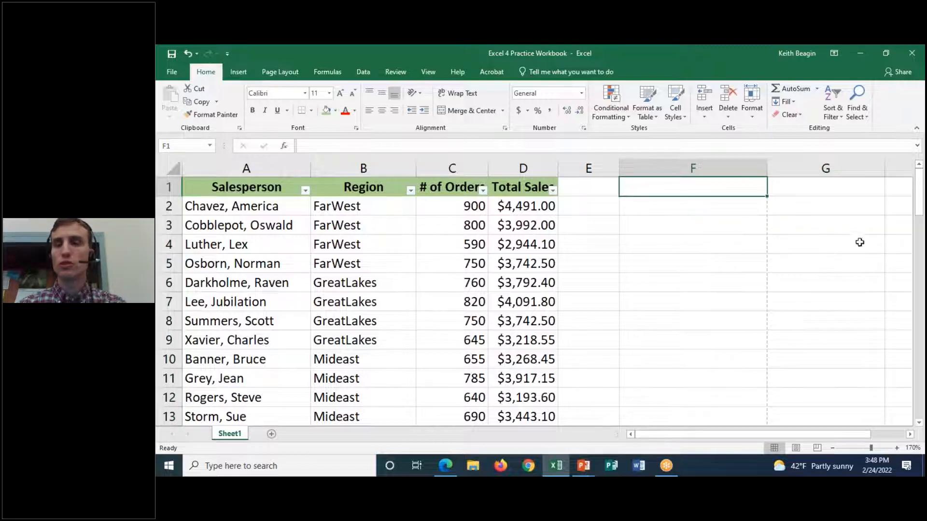
Delete the emptied sheet columns F through H beside the sales data and select cell F1
left_click_drag(681, 436, 722, 433)
left_click(597, 164)
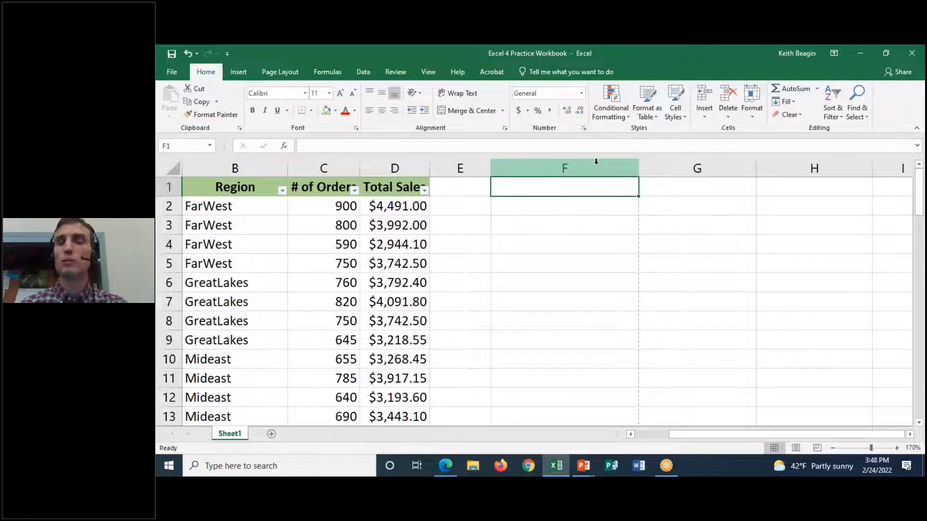
left_click(568, 164)
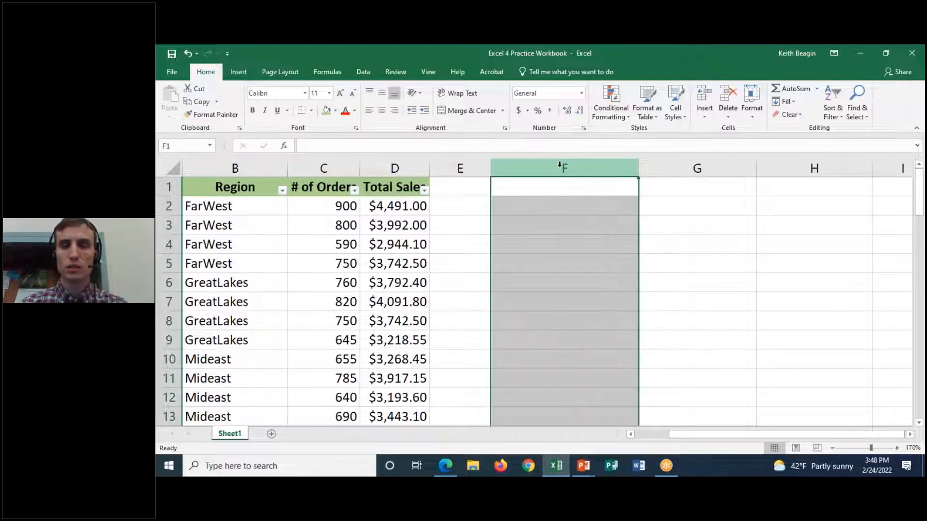
left_click_drag(565, 168, 835, 164)
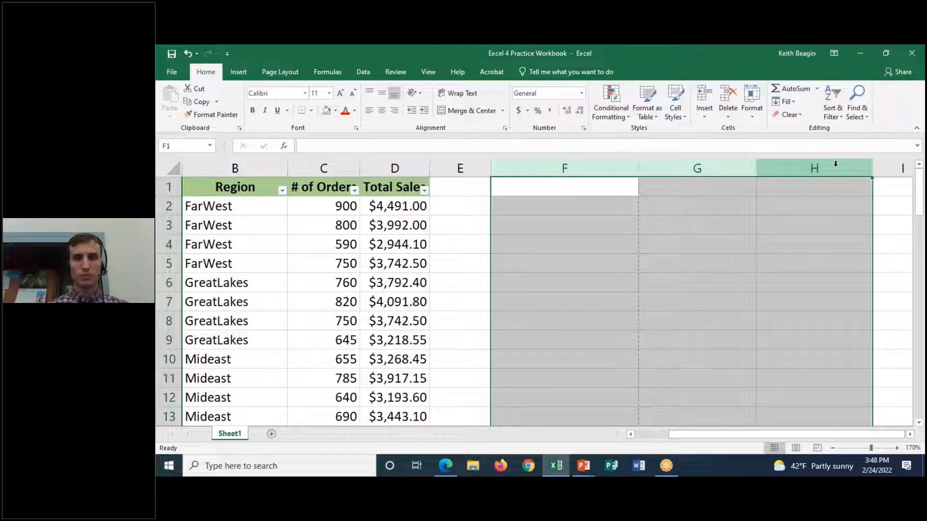
left_click(563, 165)
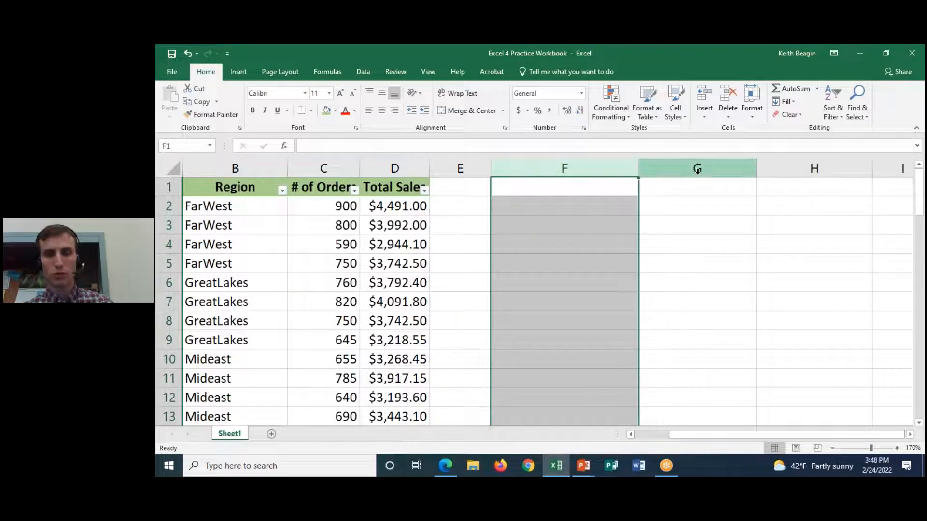
left_click(696, 168, "ctrl")
left_click(793, 167, "ctrl")
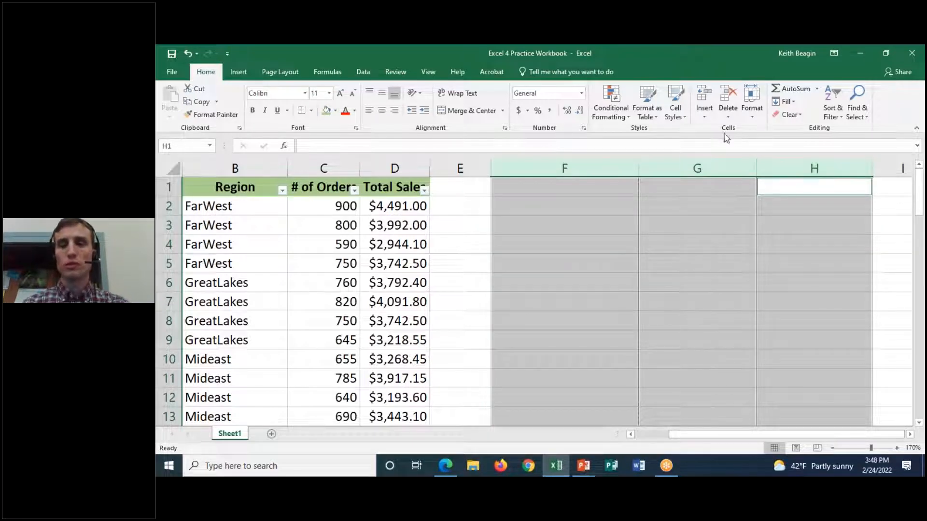
left_click(728, 113)
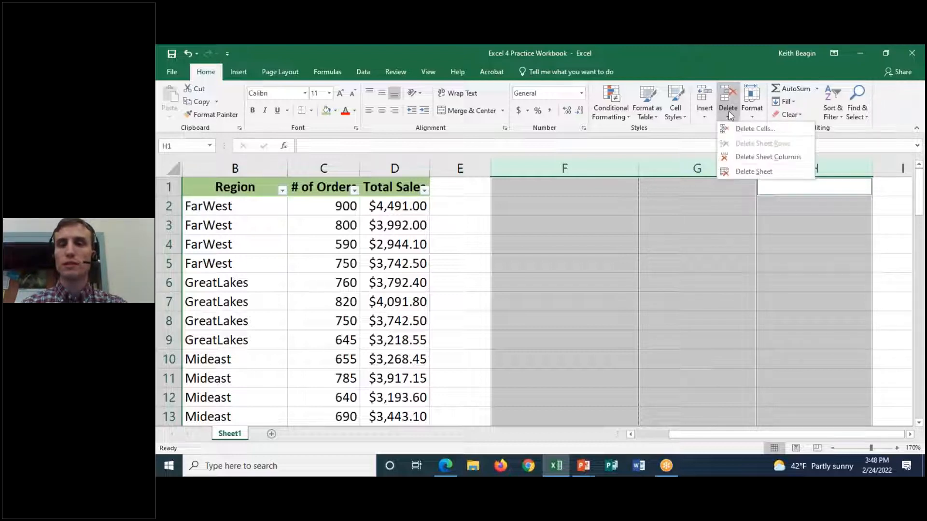
left_click(785, 162)
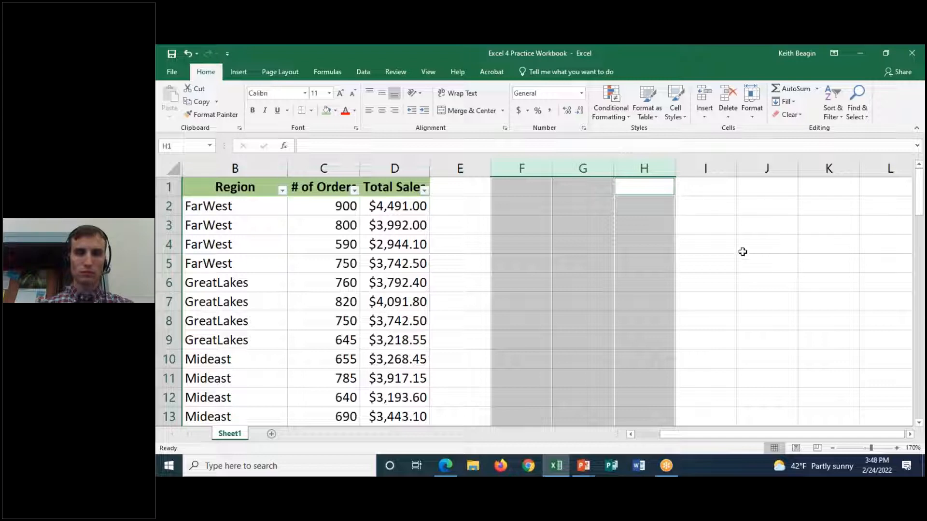
left_click(532, 184)
left_click(579, 192)
left_click(522, 189)
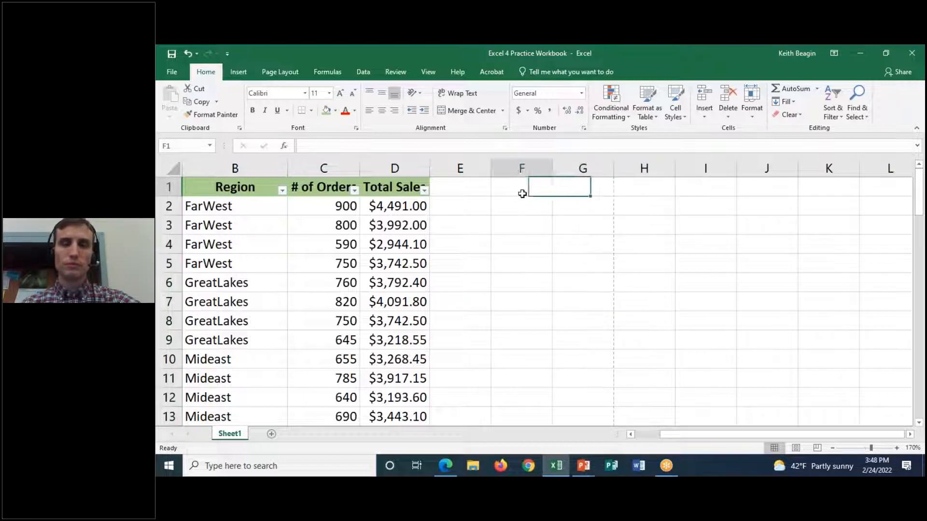
left_click_drag(713, 436, 683, 436)
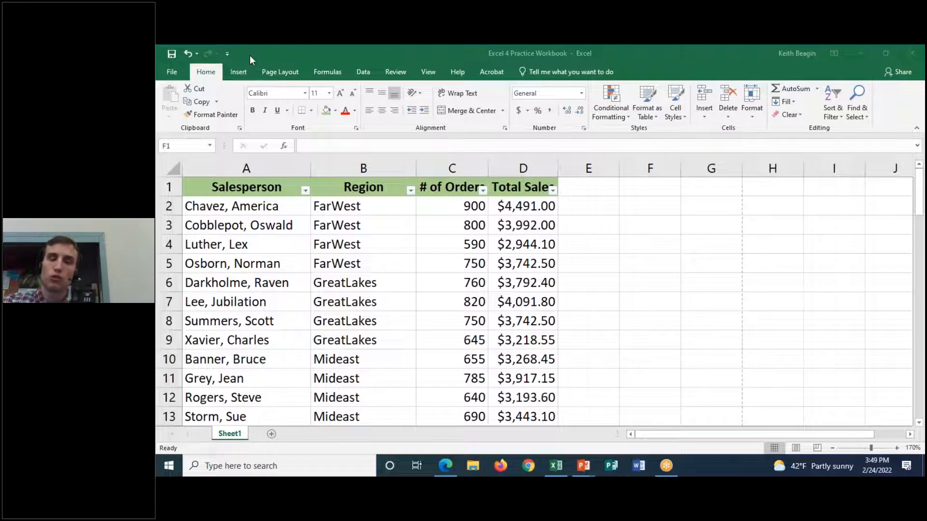
Preview the workbook for printing with the print range set to Print Active Sheets
left_click(172, 72)
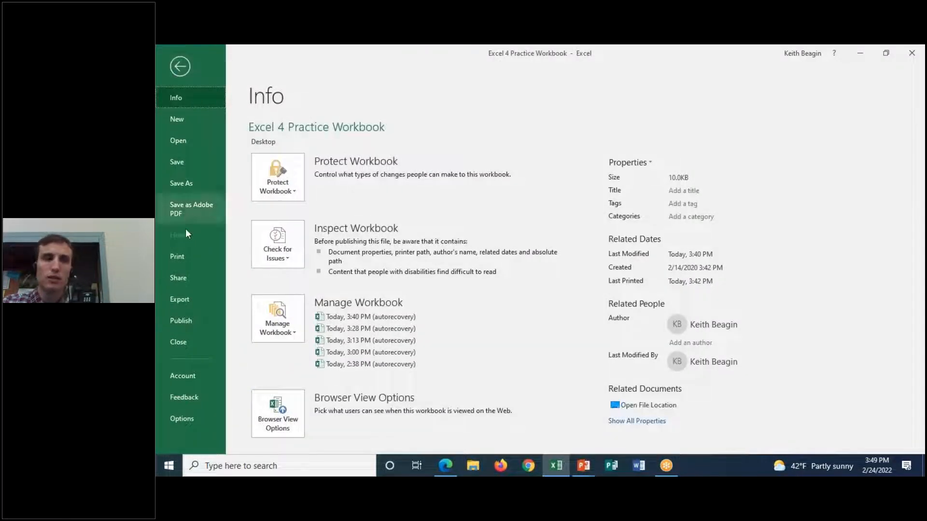
left_click(186, 259)
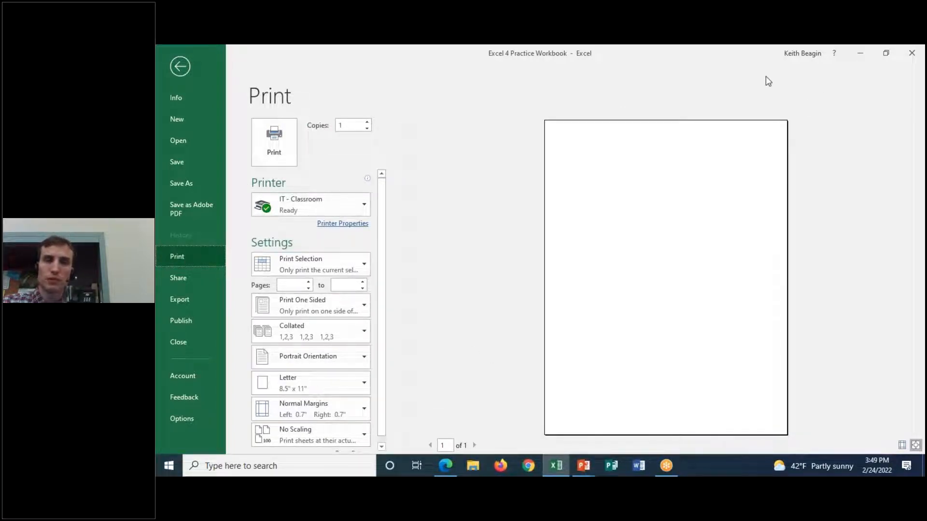
left_click(312, 260)
left_click(304, 288)
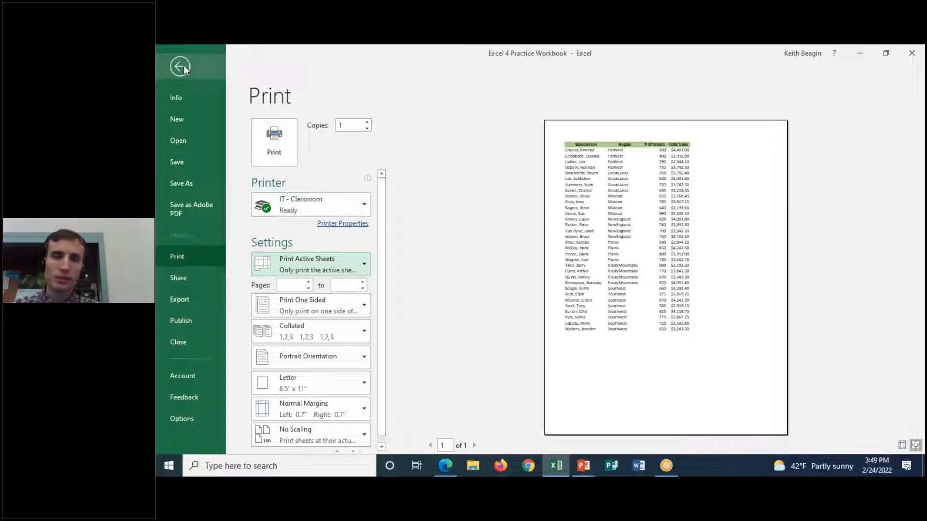
Enlarge the printout beyond its actual size with custom scaling and check both pages in the preview
left_click(325, 435)
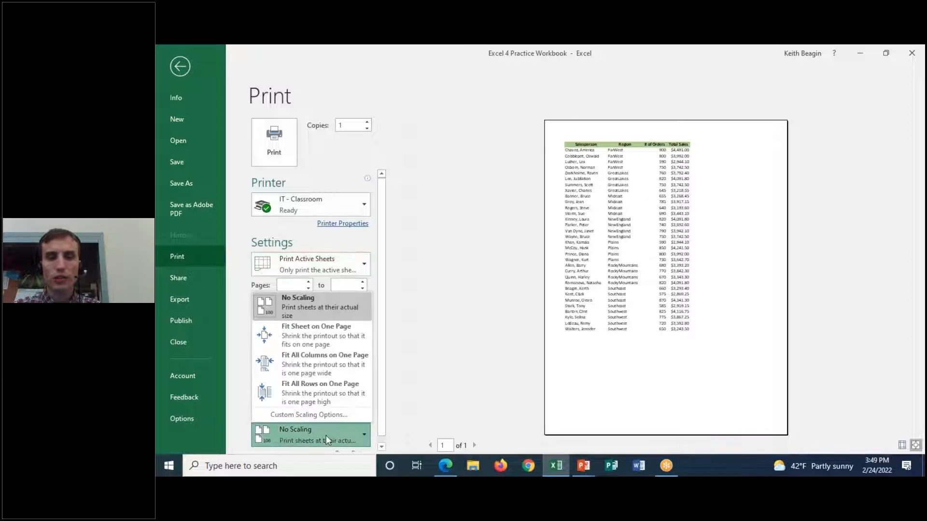
left_click(318, 414)
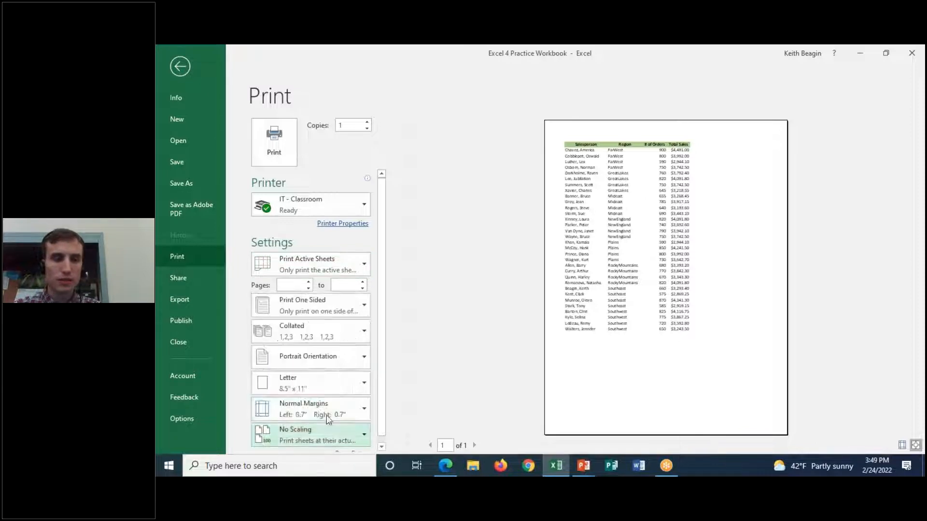
left_click(564, 195)
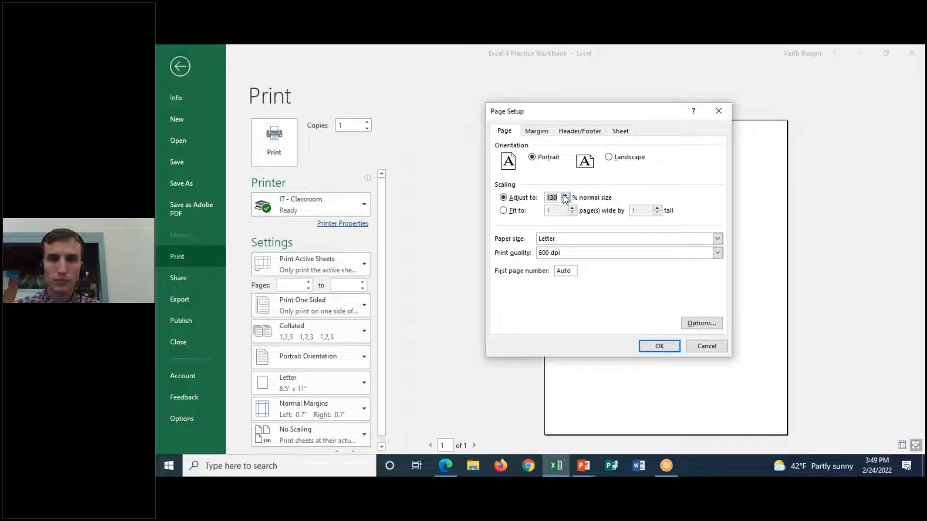
left_click(659, 346)
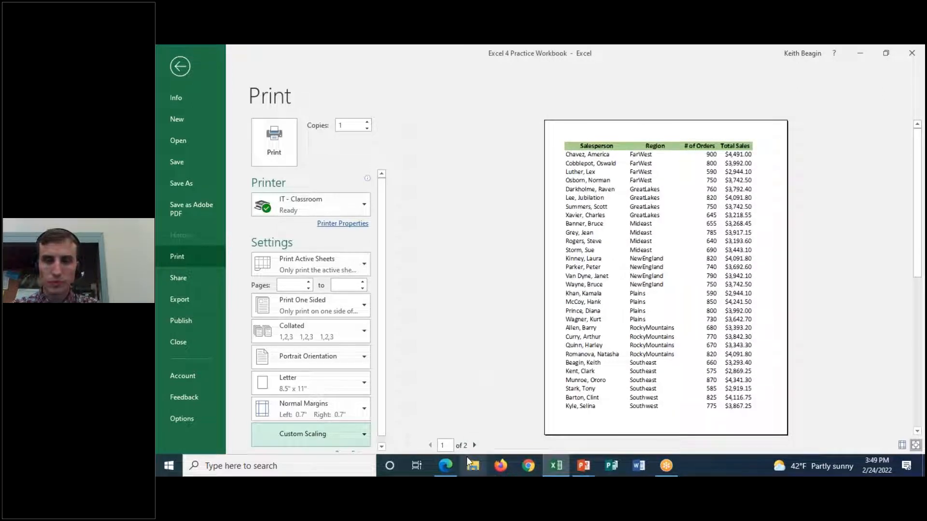
left_click(475, 445)
left_click(430, 445)
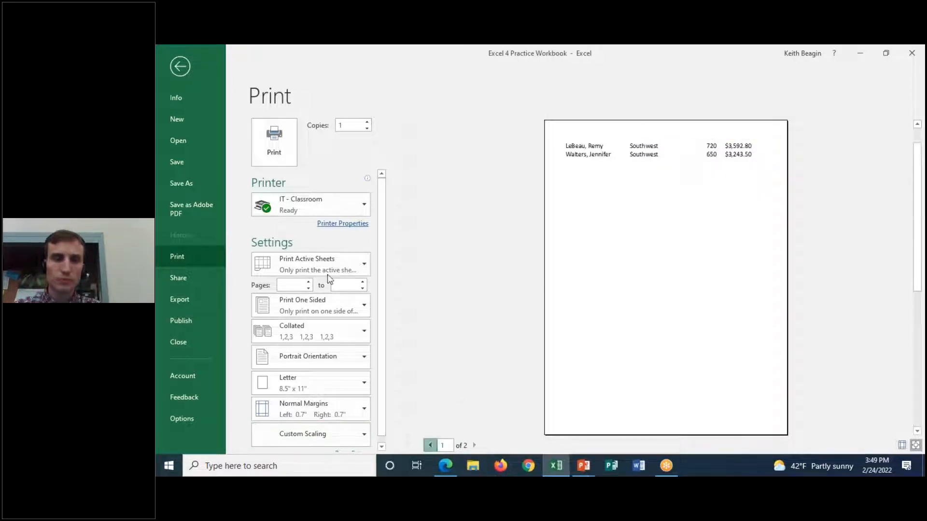
Raise the custom print scaling to 175% of normal size
left_click(333, 429)
left_click(342, 389)
left_click(334, 431)
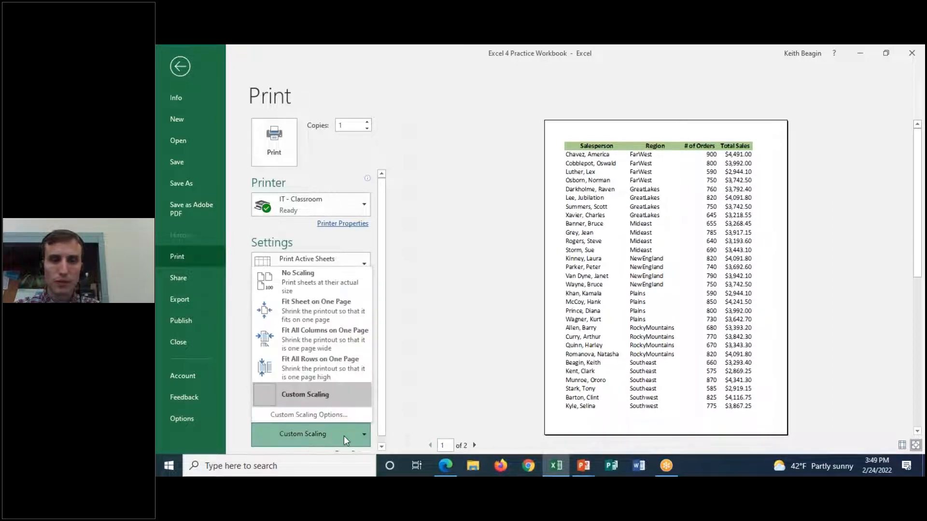
left_click(333, 415)
left_click(565, 195)
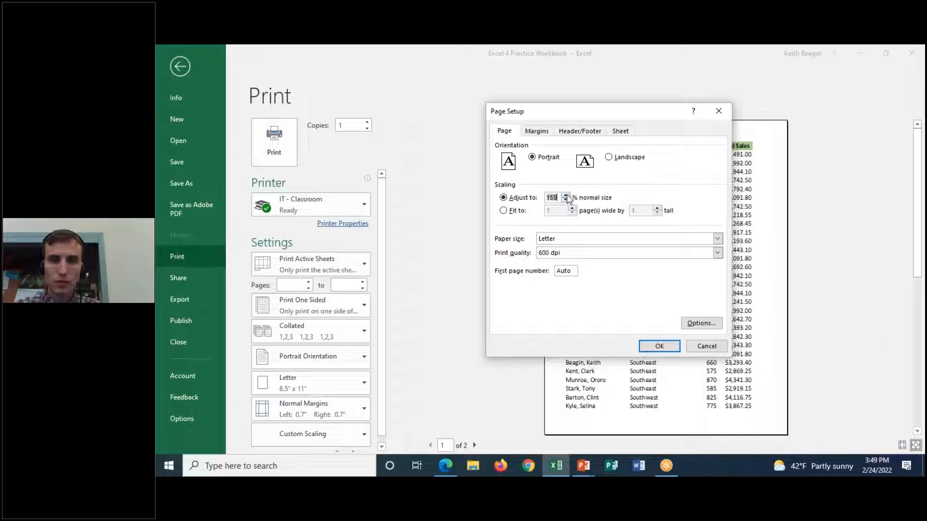
left_click(649, 346)
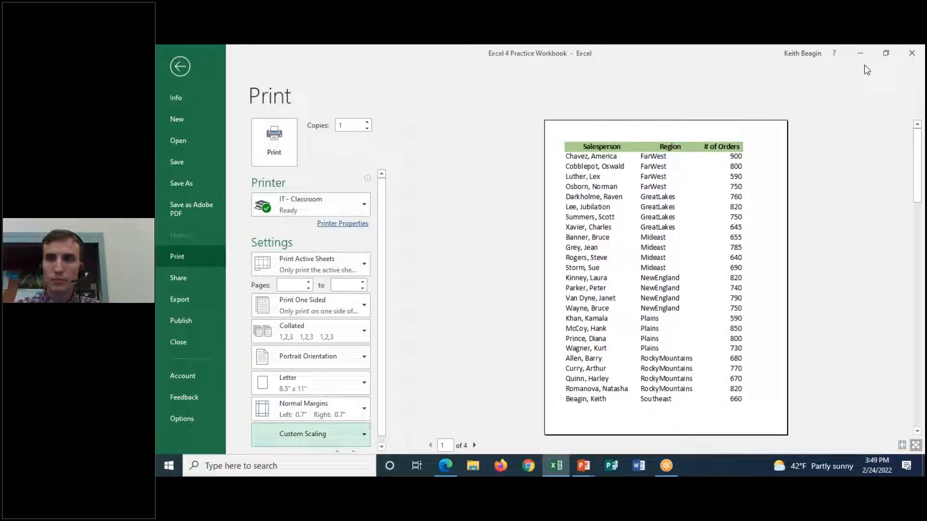
left_click(864, 65)
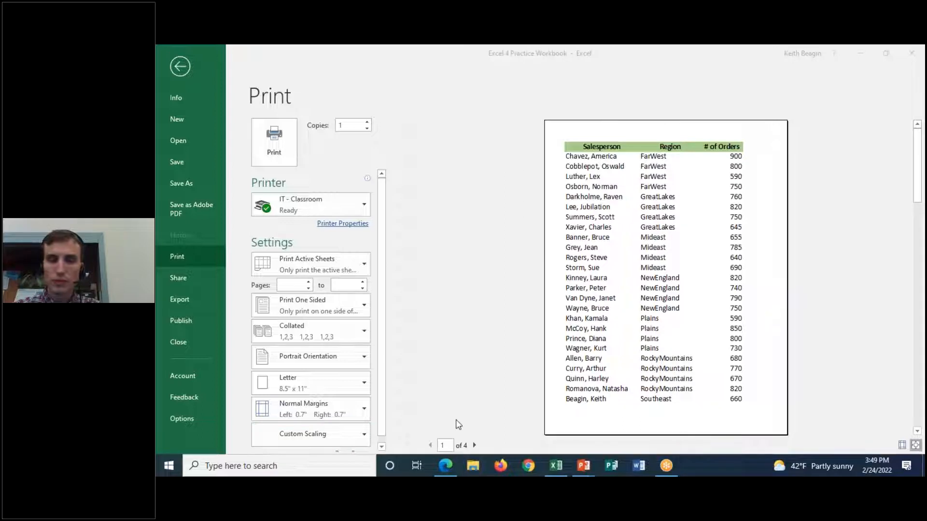
Change the print layout to Landscape Orientation and check the second page in the preview
left_click(333, 357)
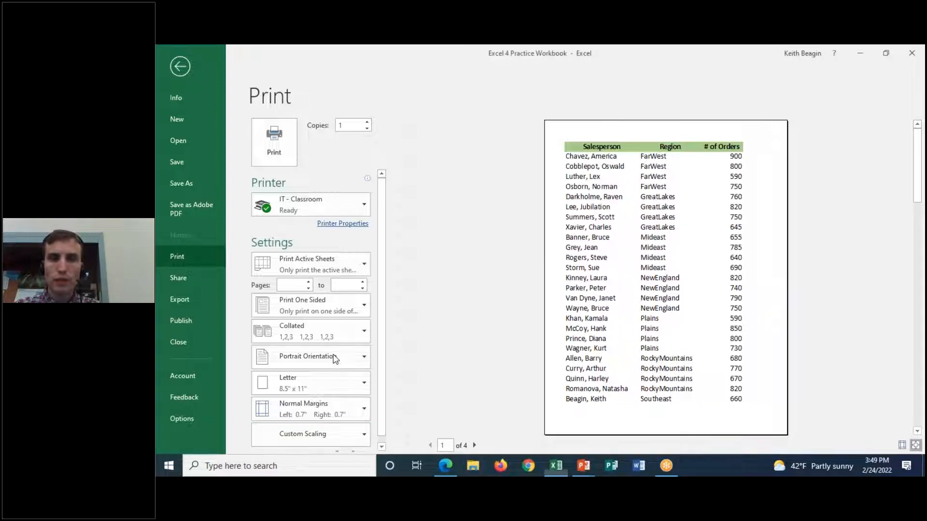
left_click(328, 407)
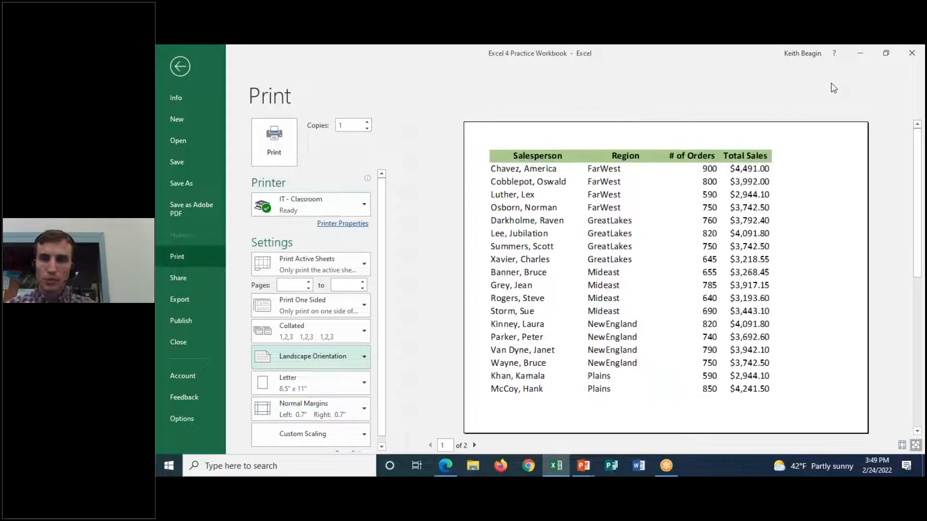
left_click(846, 75)
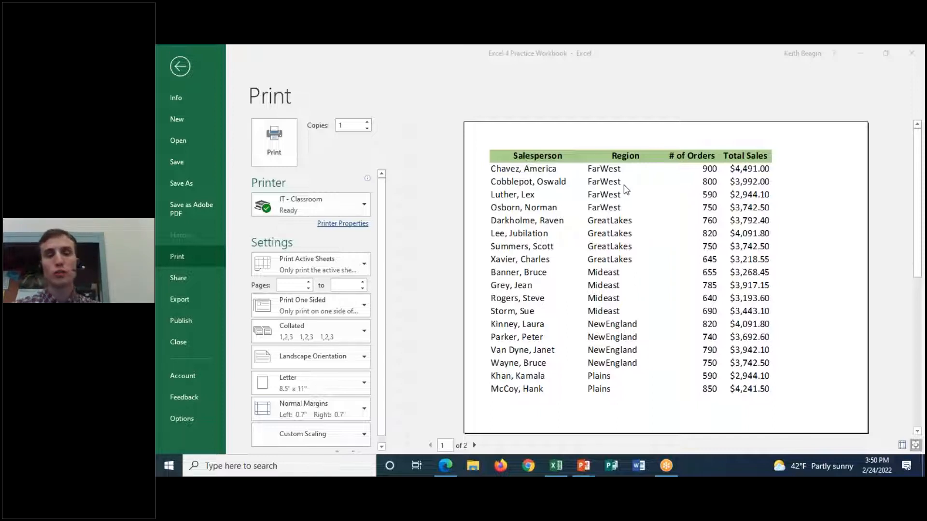
left_click(475, 445)
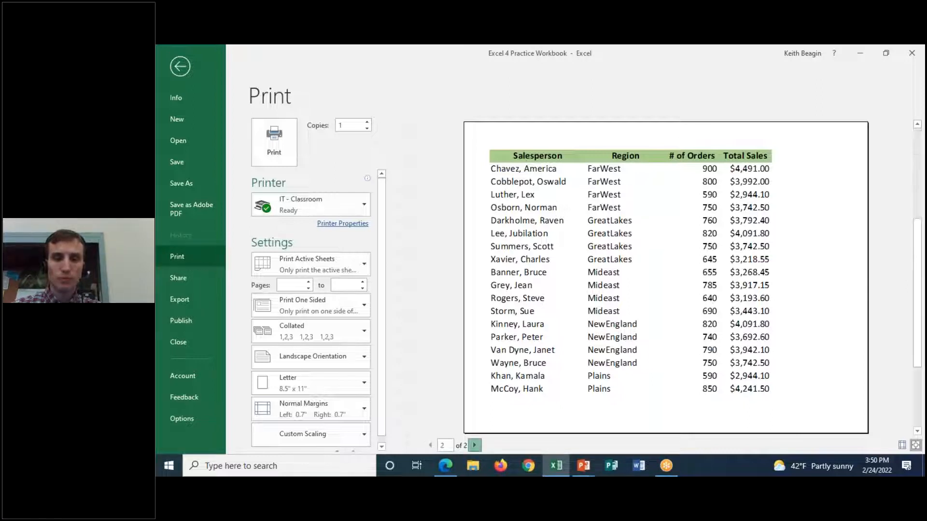
left_click(474, 445)
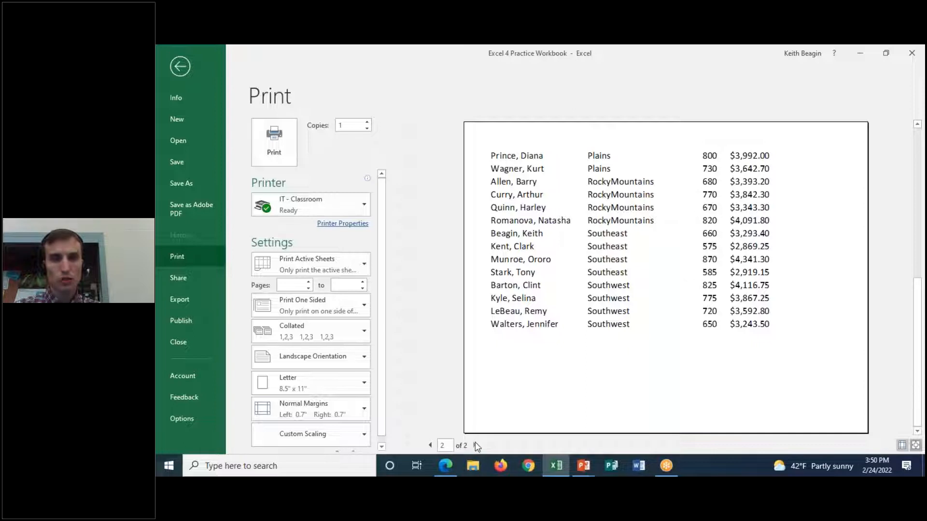
left_click(639, 46)
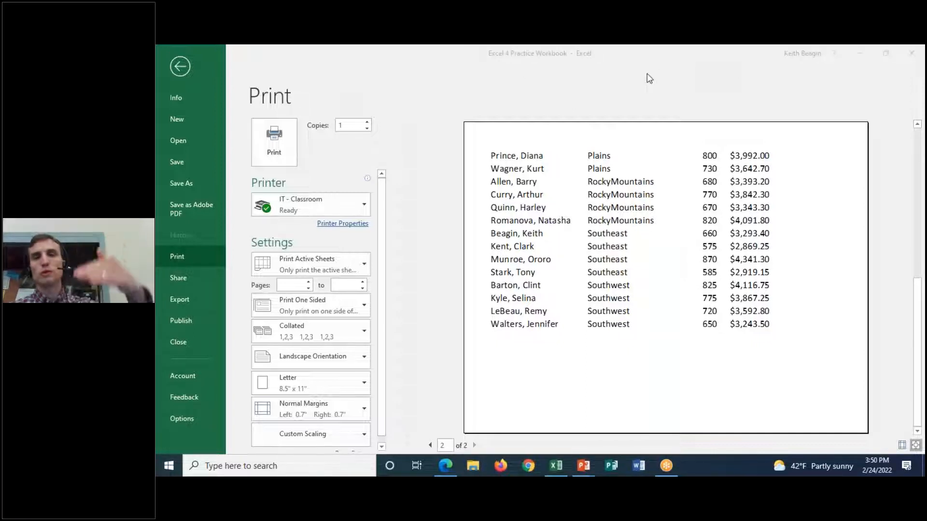
left_click_drag(481, 145, 803, 145)
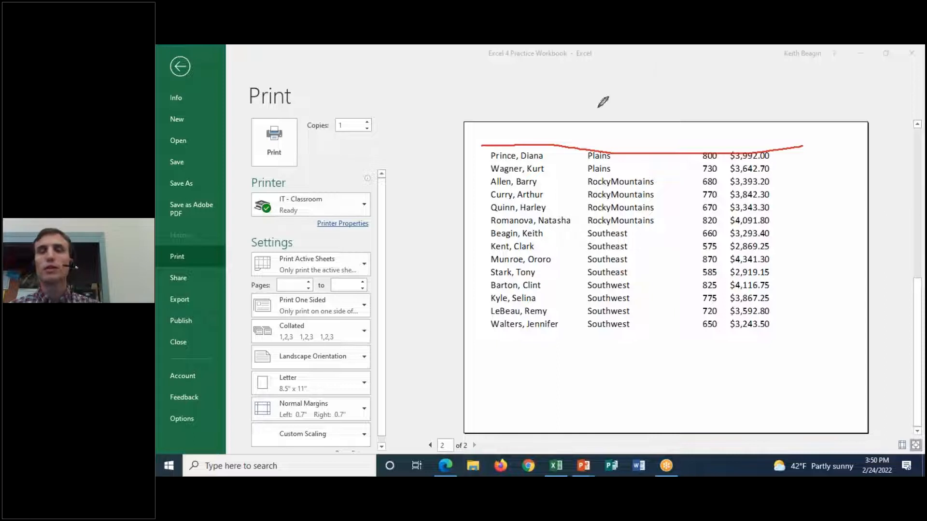
left_click(640, 124)
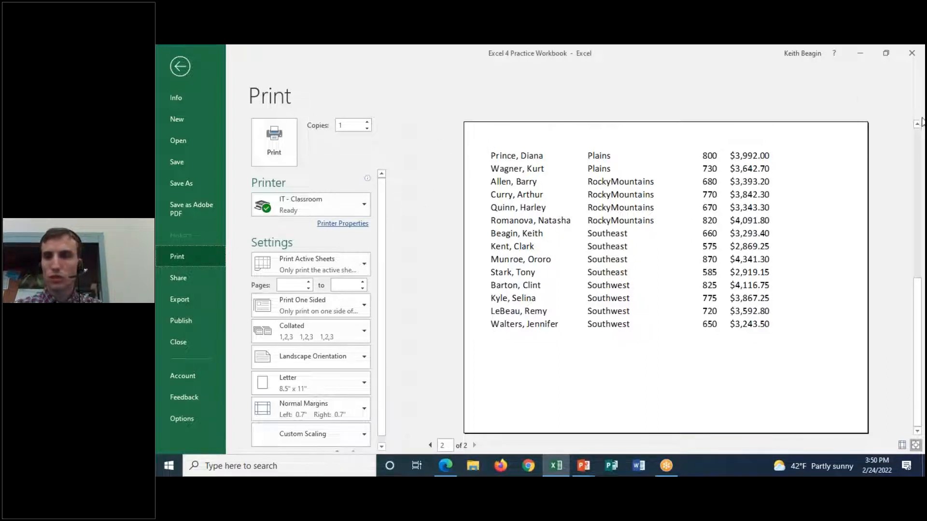
left_click(819, 62)
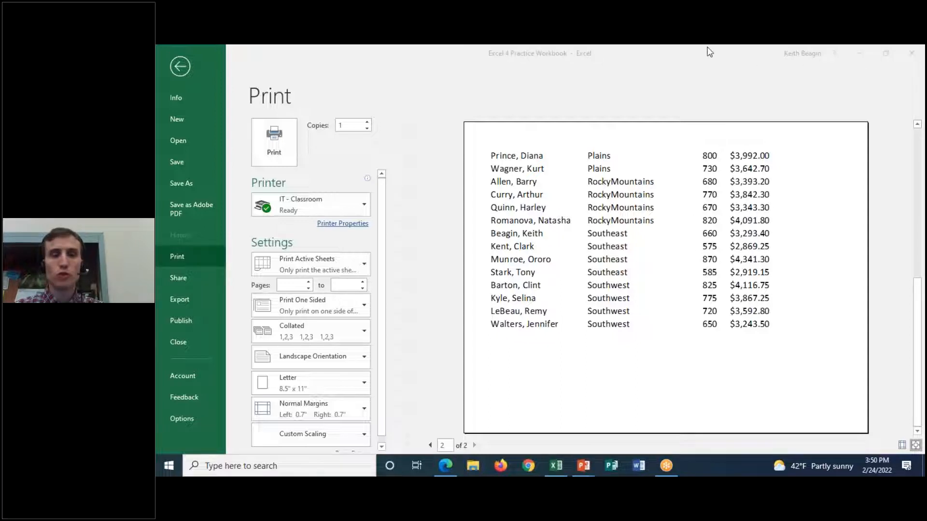
Examine the Sheet options in Page Setup from the print preview, close the dialog and return to the worksheet
left_click(383, 198)
left_click_drag(381, 192, 380, 295)
left_click(753, 49)
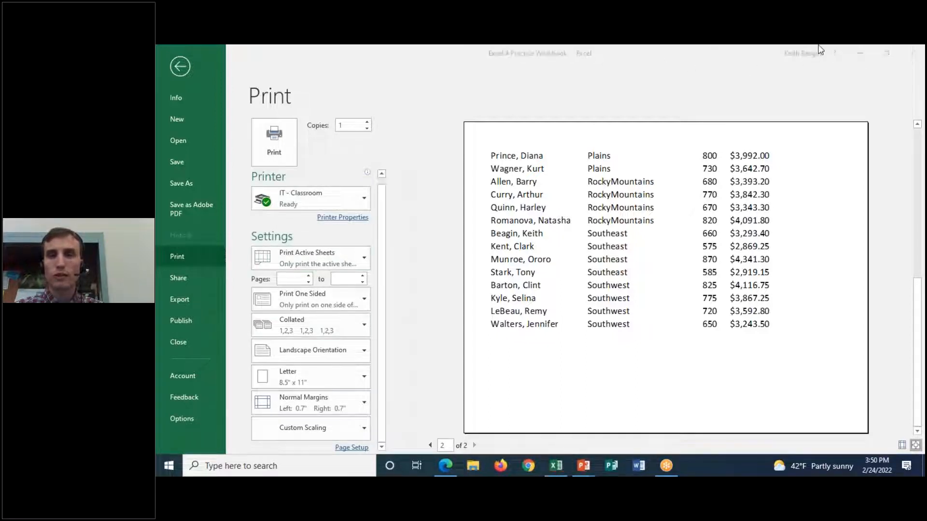
left_click(645, 73)
mouse_move(365, 436)
left_mouse_down()
mouse_move(333, 446)
mouse_move(370, 433)
left_mouse_up()
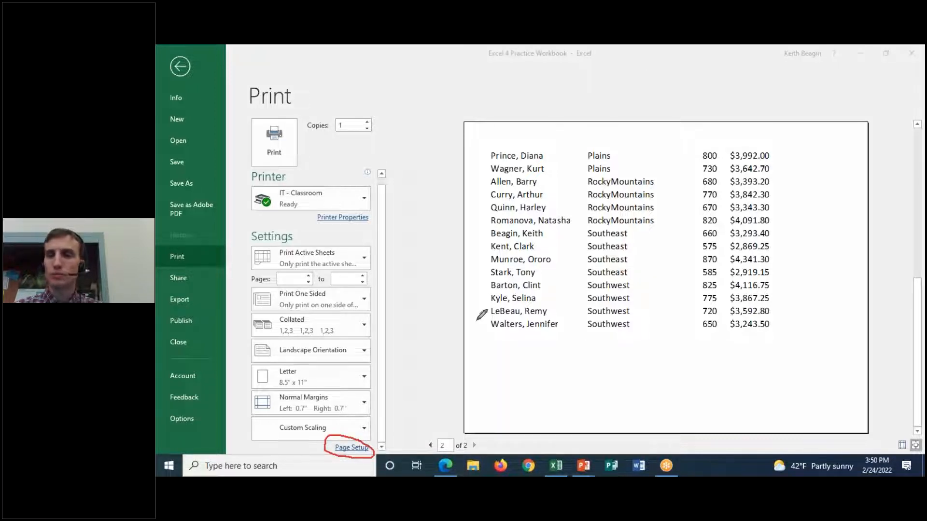
left_click(641, 51)
left_click(646, 123)
left_click(651, 55)
left_click(654, 64)
left_click(352, 448)
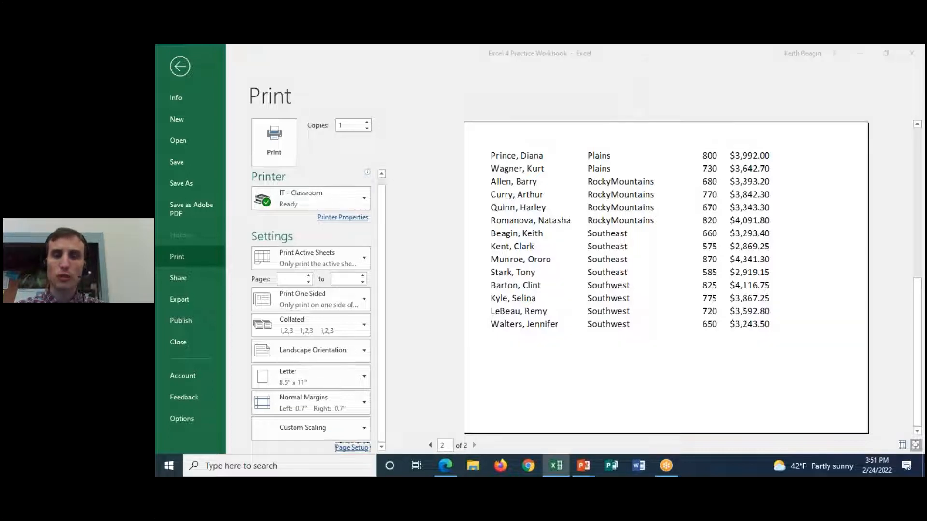
left_click_drag(599, 113, 541, 106)
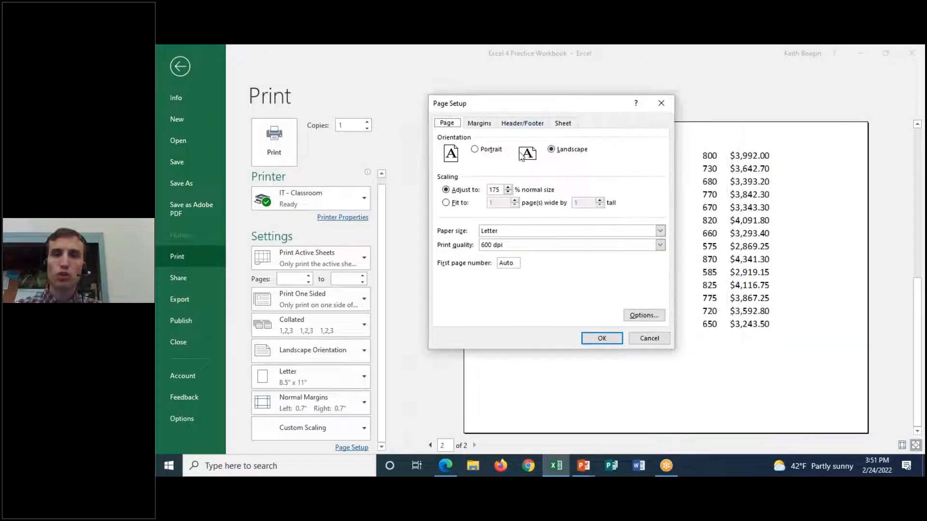
left_click(574, 121)
left_click(613, 340)
left_click(186, 68)
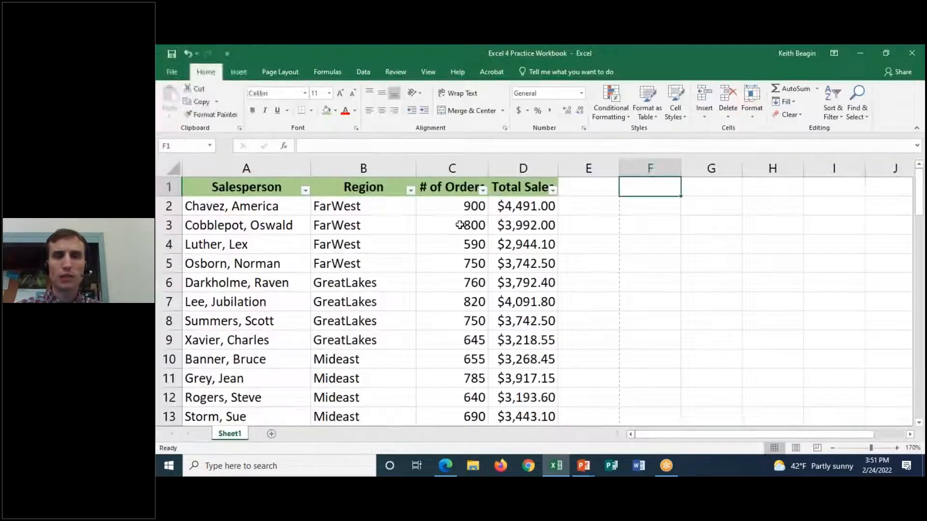
Examine the Sheet and Page options of Page Setup for the sales data, cancel the dialog and return to the worksheet
left_click(596, 204)
left_click(254, 186)
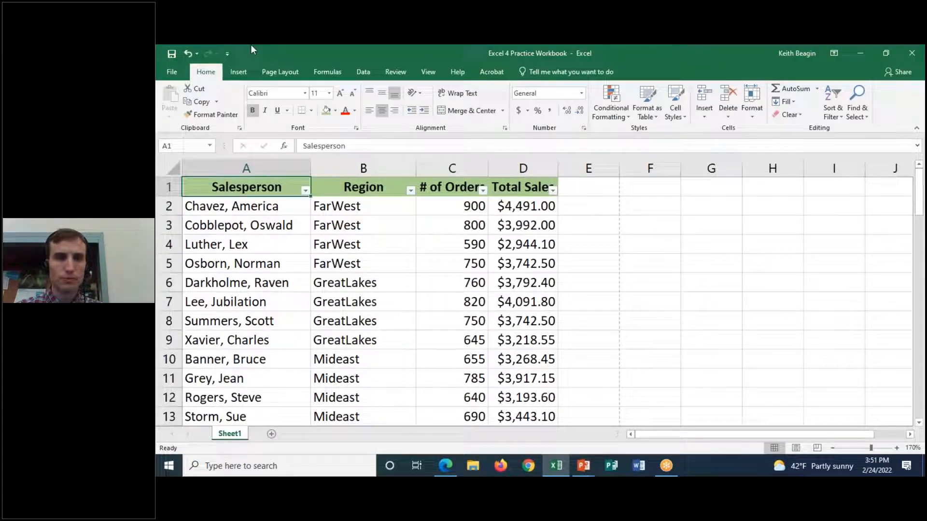
left_click(172, 70)
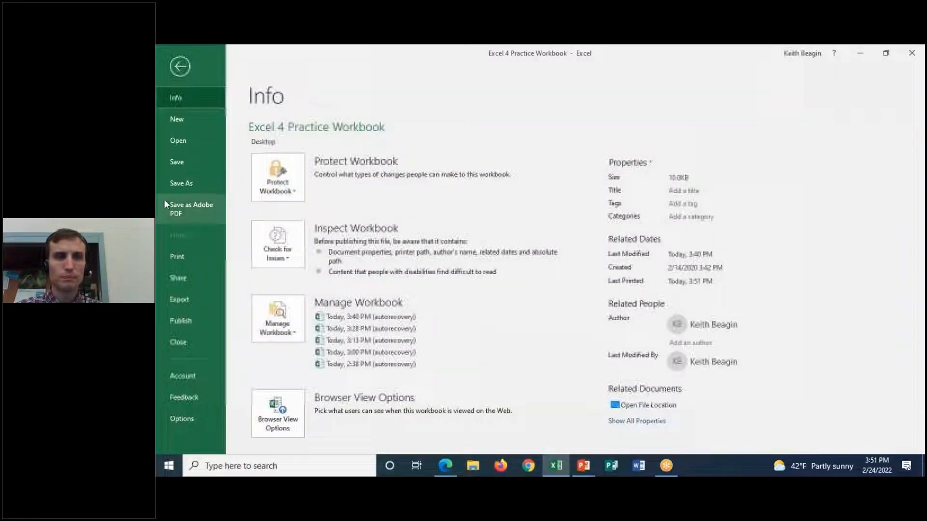
left_click(179, 255)
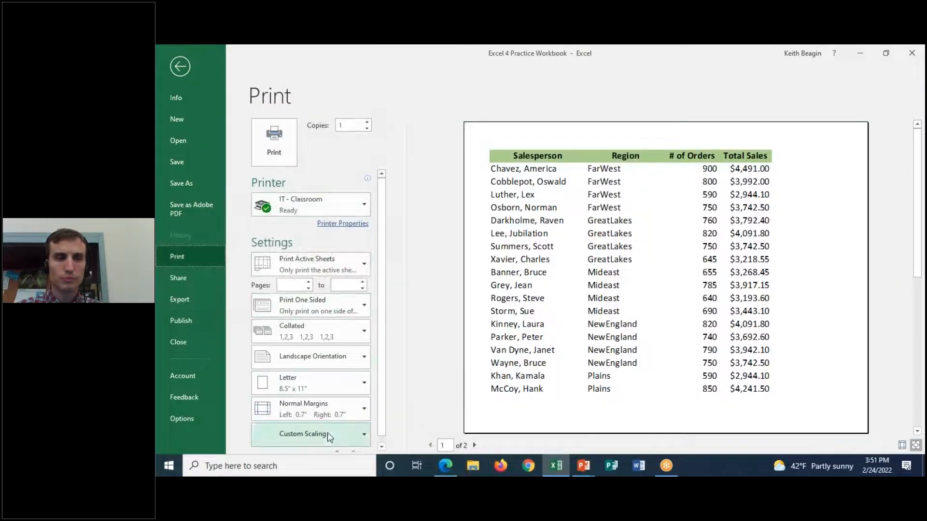
scroll(384, 420, "down", 1)
left_click(362, 448)
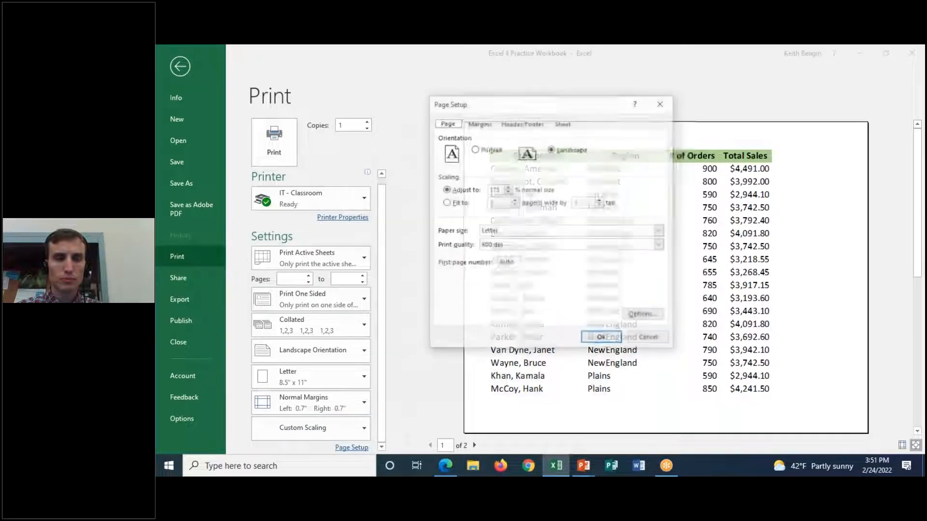
left_click(563, 123)
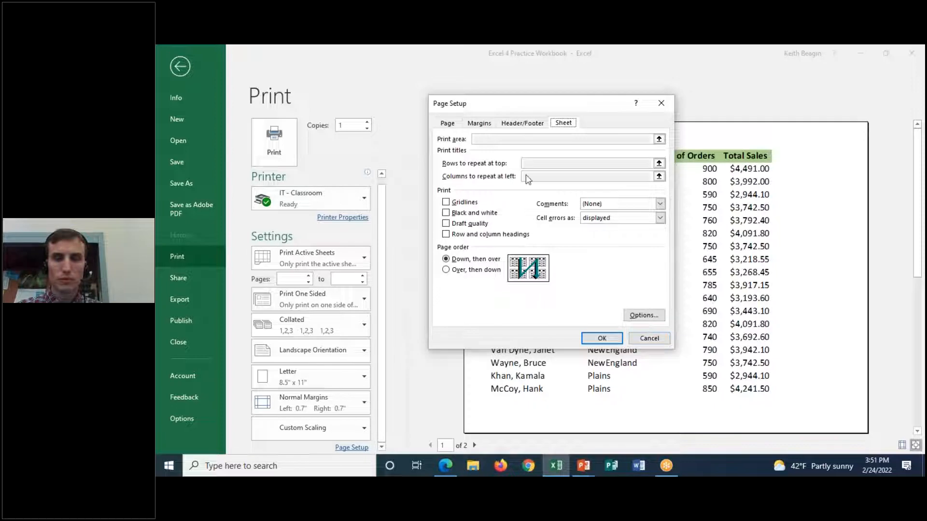
left_click(457, 124)
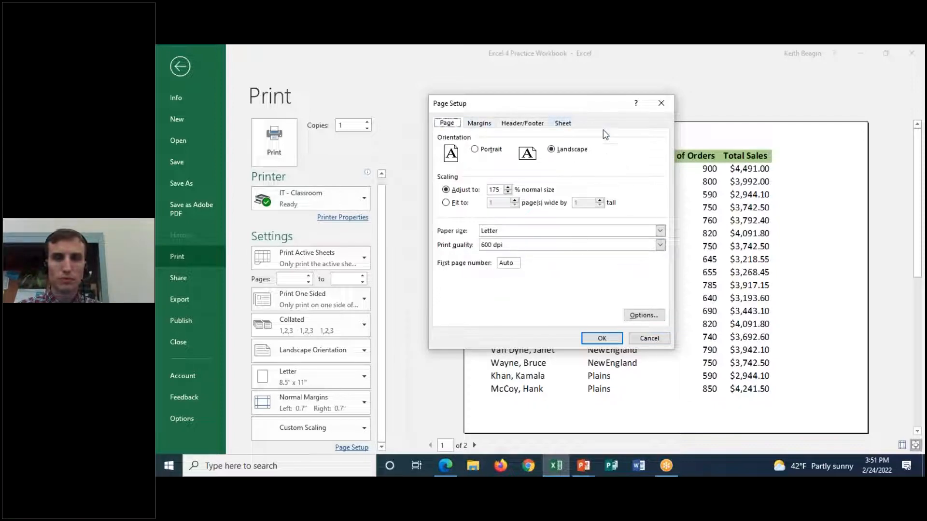
left_click(650, 338)
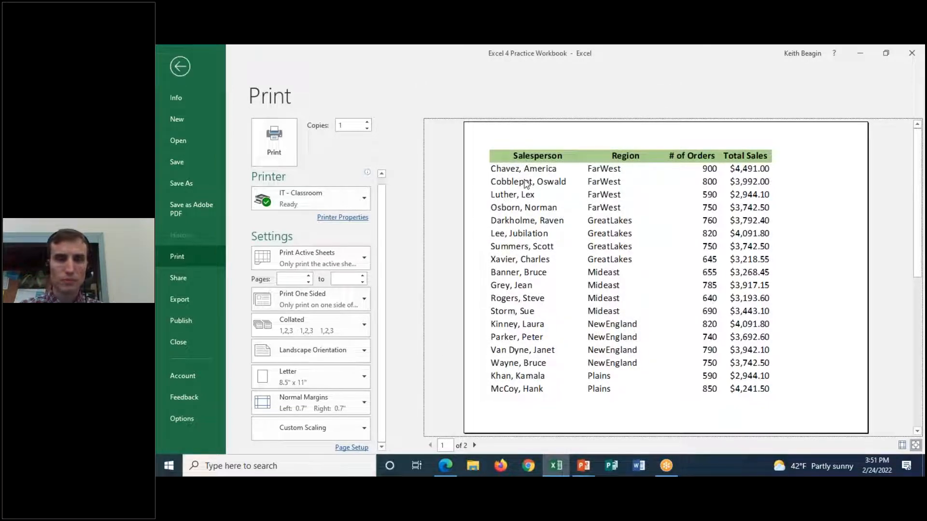
left_click(169, 65)
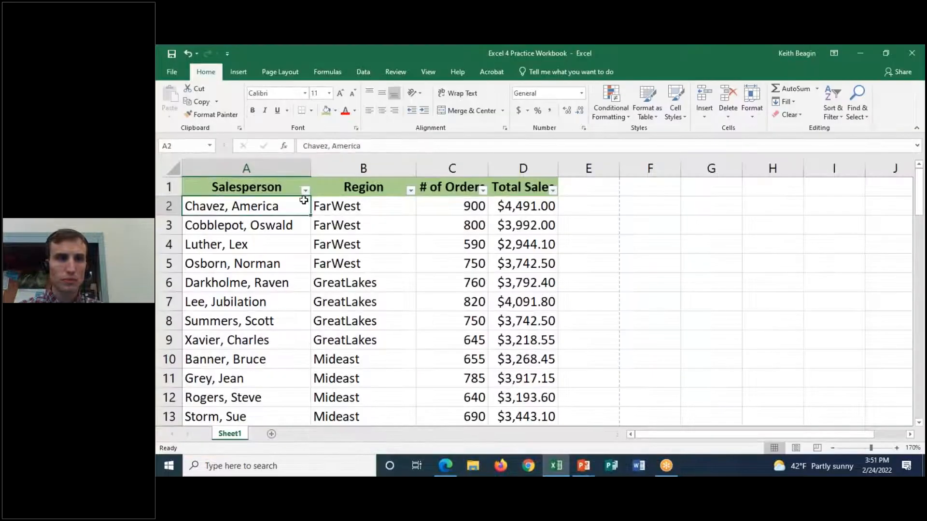
Turn off the filter on the sales data's header row and select the Salesperson header cell
left_click(833, 111)
left_click(848, 170)
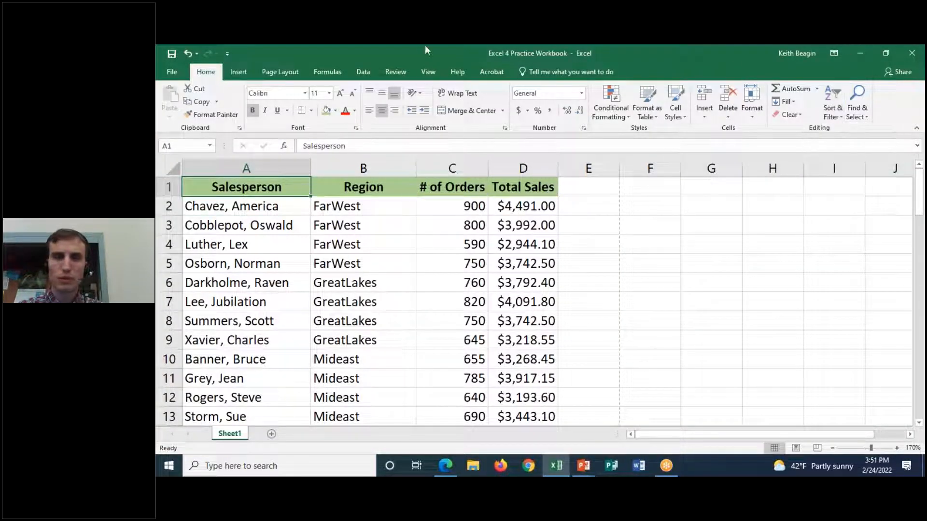
left_click(746, 63)
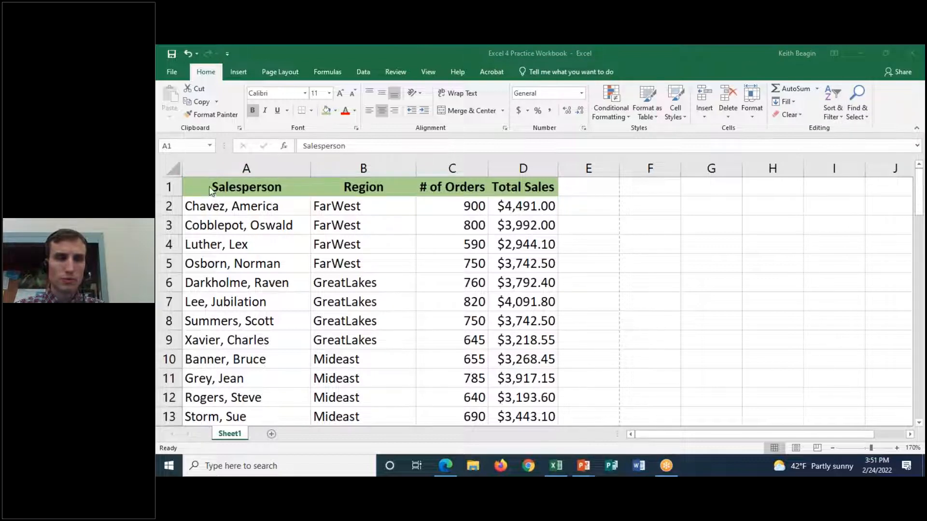
left_click(236, 190)
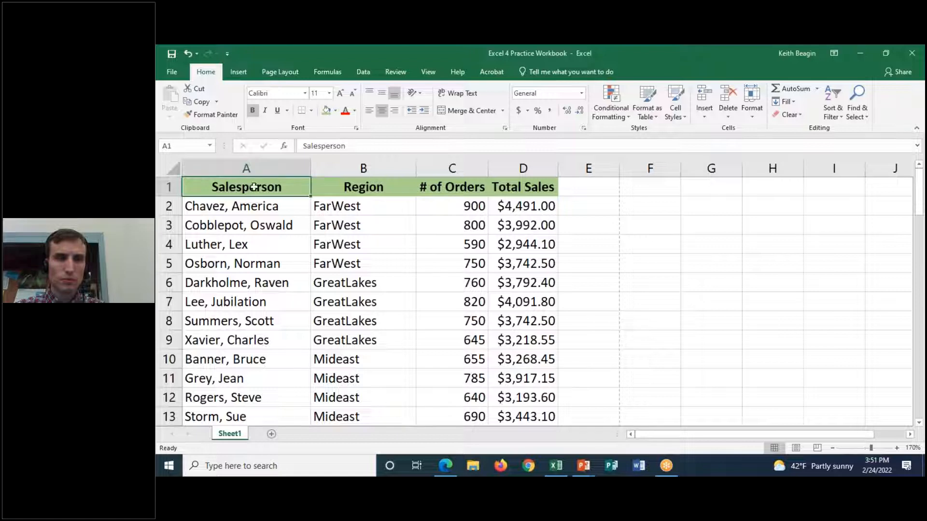
Look through the Page, Margins, Header/Footer and Sheet options of Page Setup and close the dialog
left_click(165, 70)
left_click(177, 259)
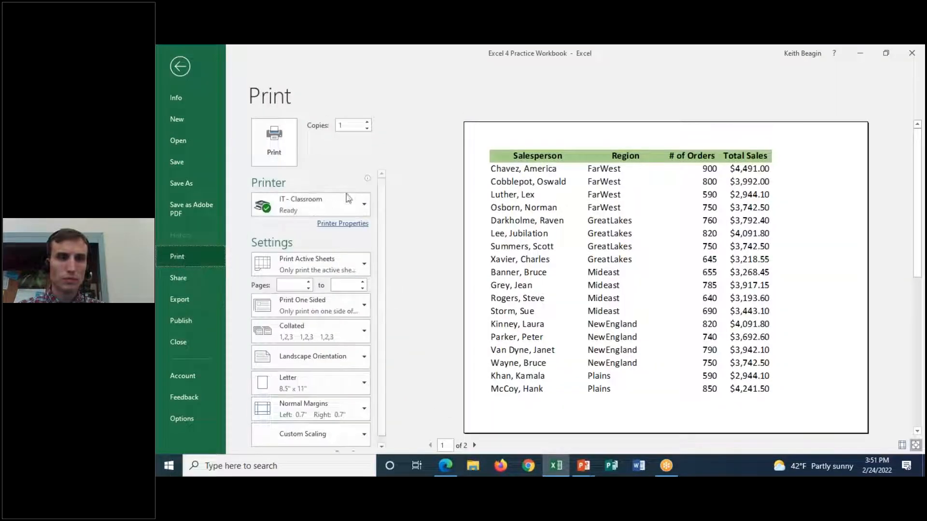
scroll(359, 441, "down", 1)
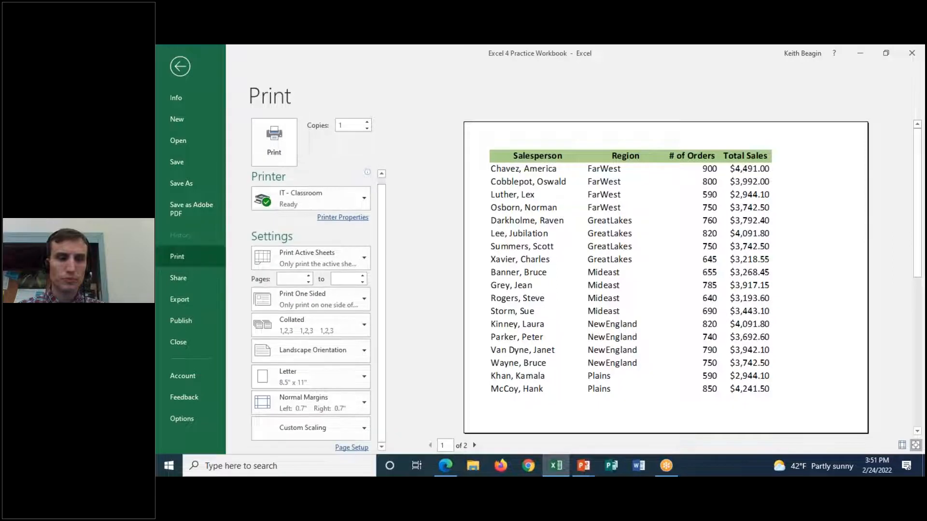
left_click(360, 447)
left_click(561, 123)
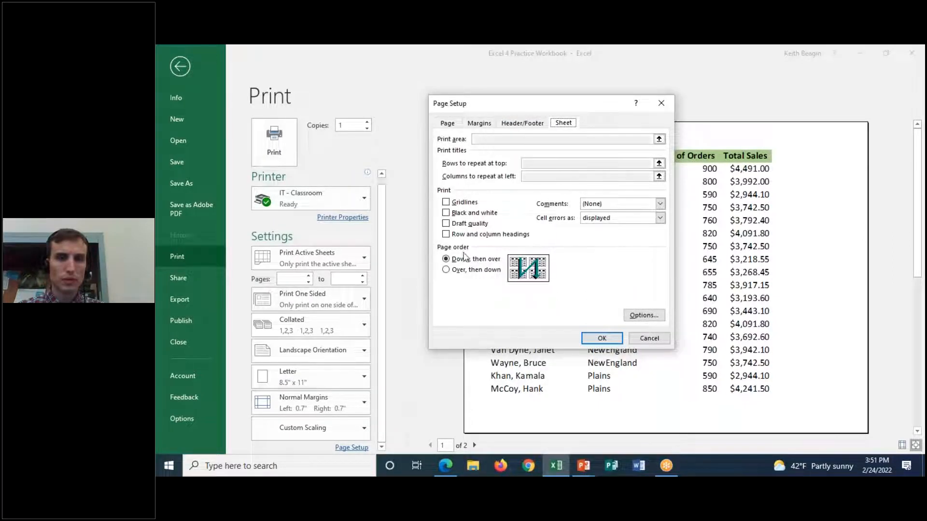
left_click(447, 124)
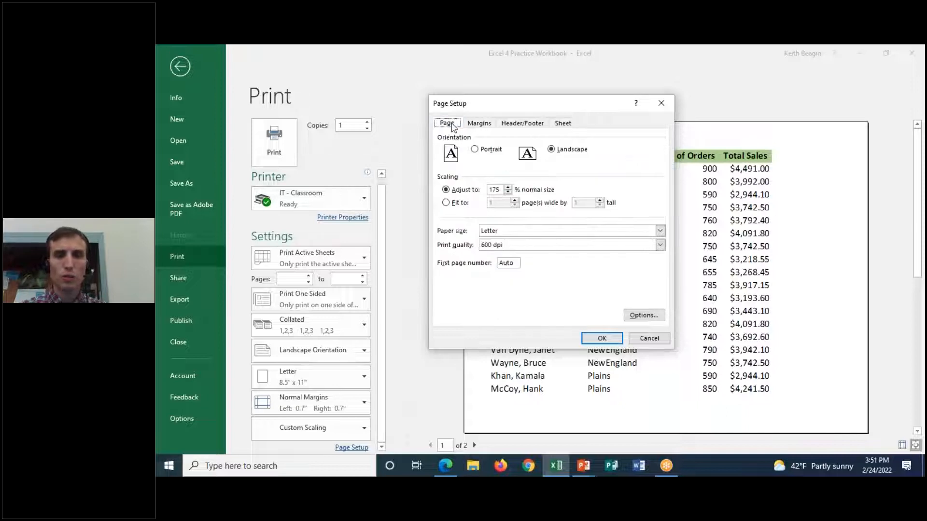
left_click(483, 124)
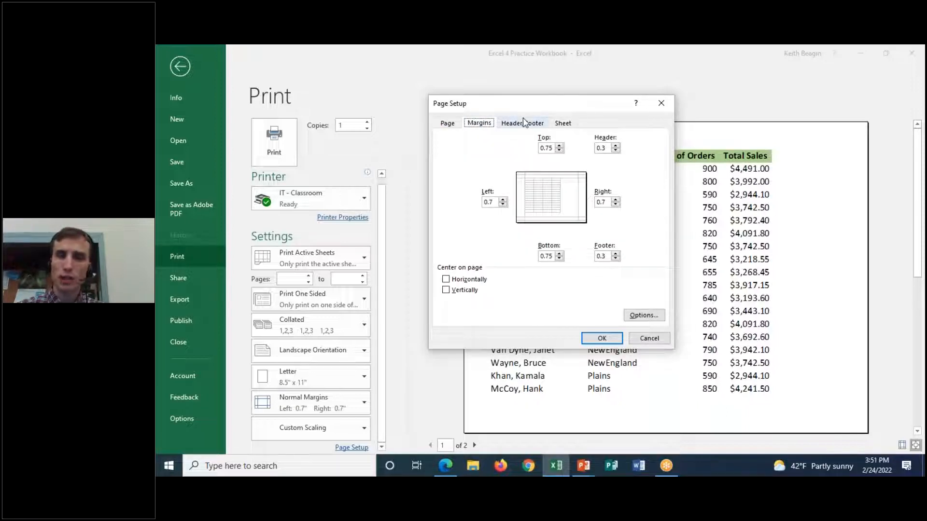
left_click(522, 122)
left_click(560, 123)
left_click(472, 124)
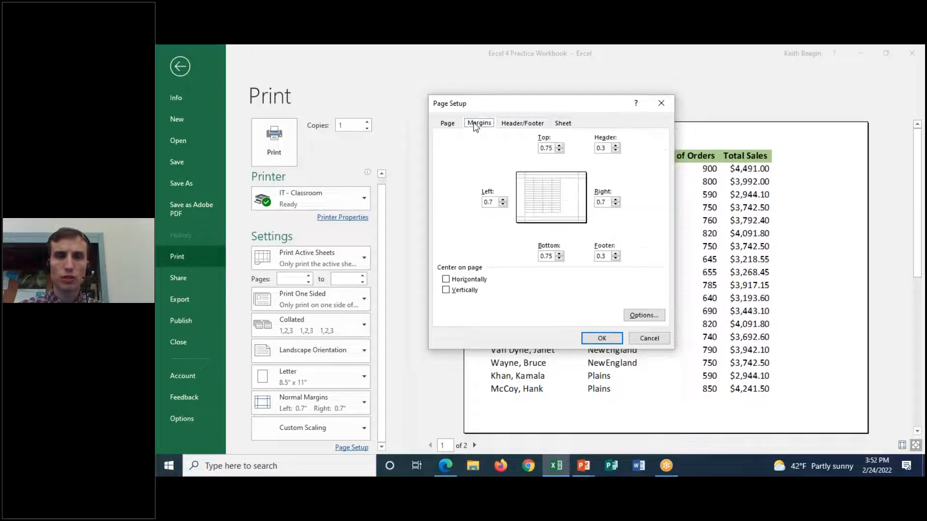
left_click(446, 123)
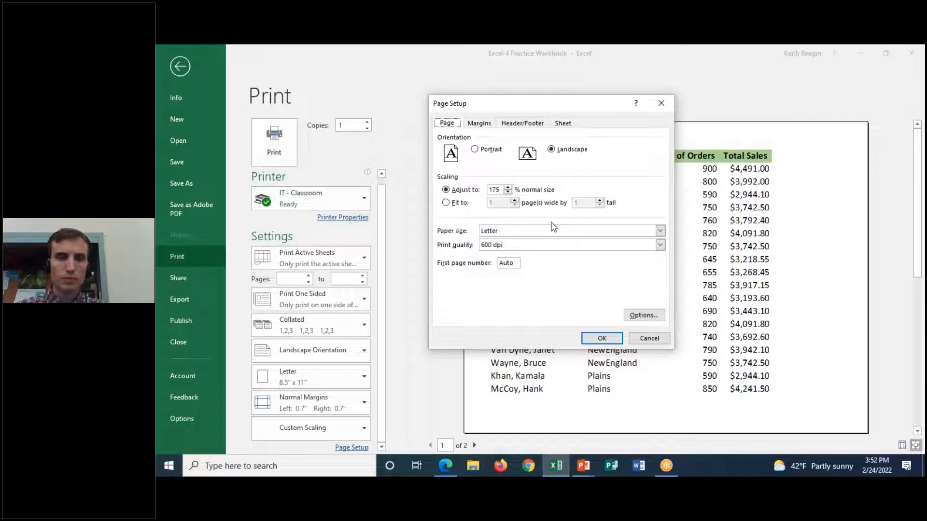
left_click(599, 338)
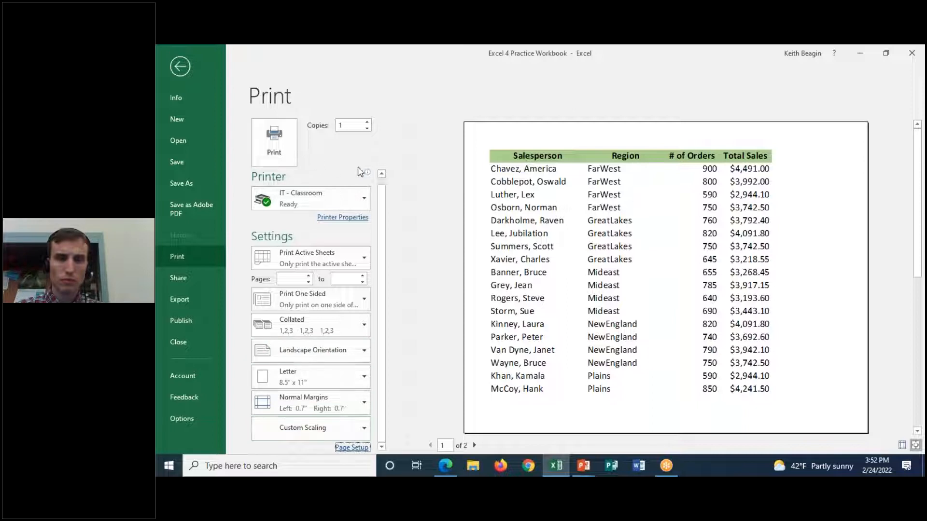
Check the available choices for which part of the workbook prints and return to the worksheet
left_click(340, 261)
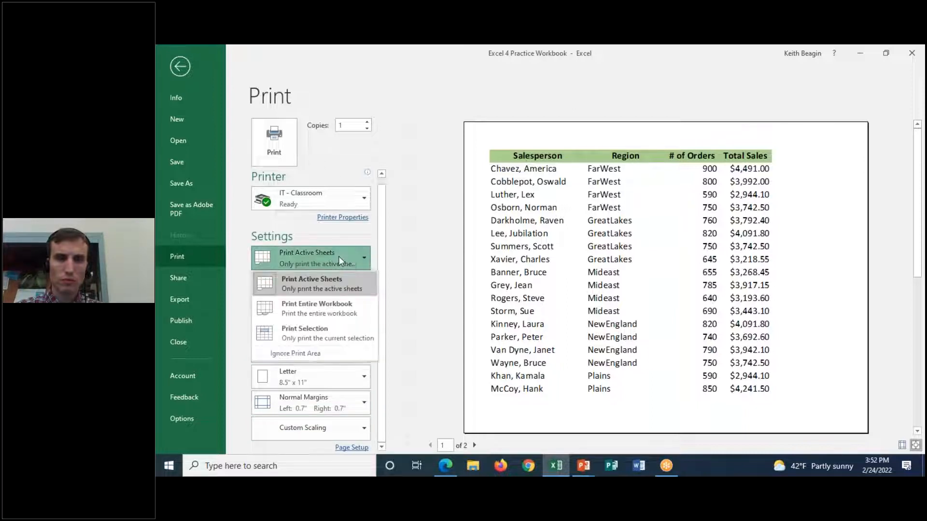
left_click(340, 261)
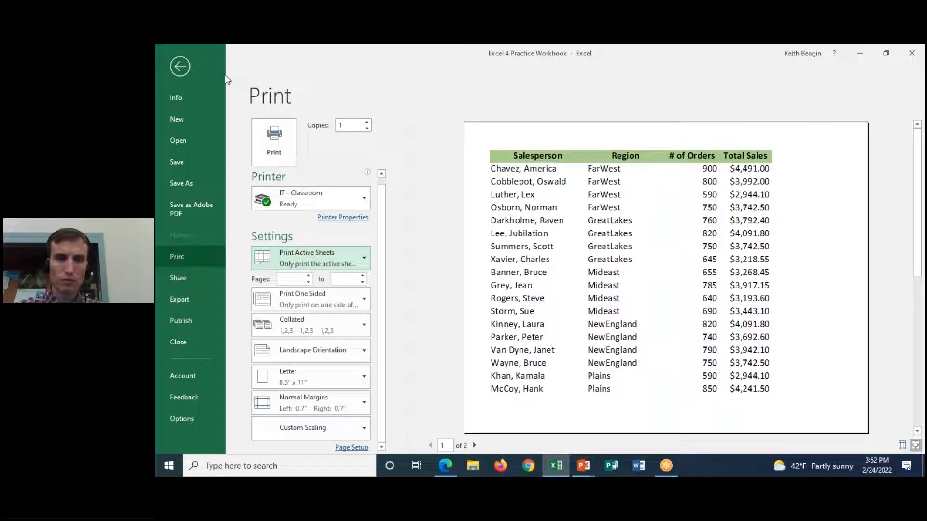
left_click(186, 63)
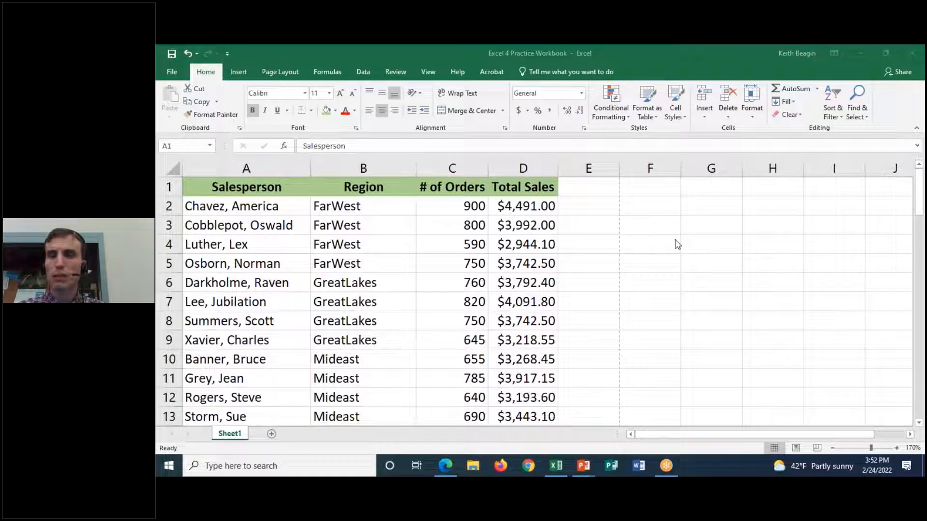
Select the sales data from the Salesperson header through the last Total Sales row and set the printout to Print Selection
left_click(598, 195)
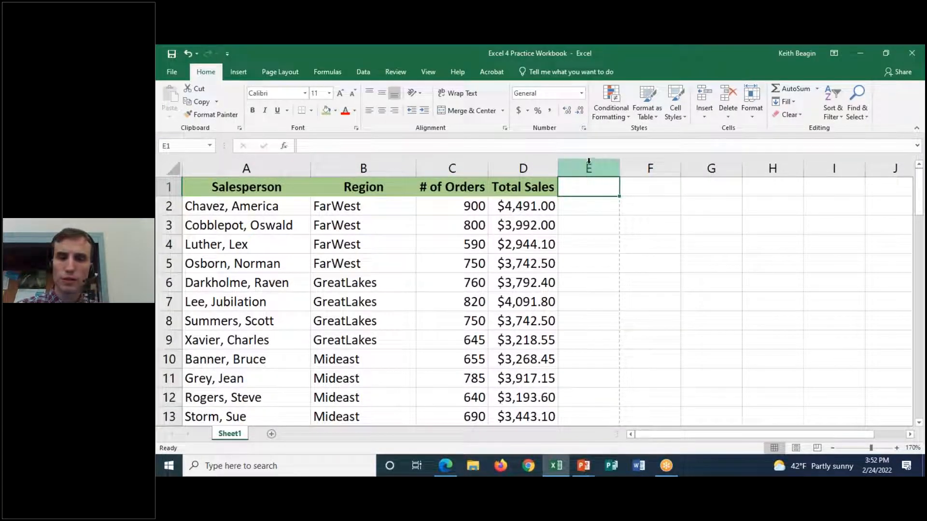
scroll(608, 264, "down", 12)
scroll(203, 233, "up", 2)
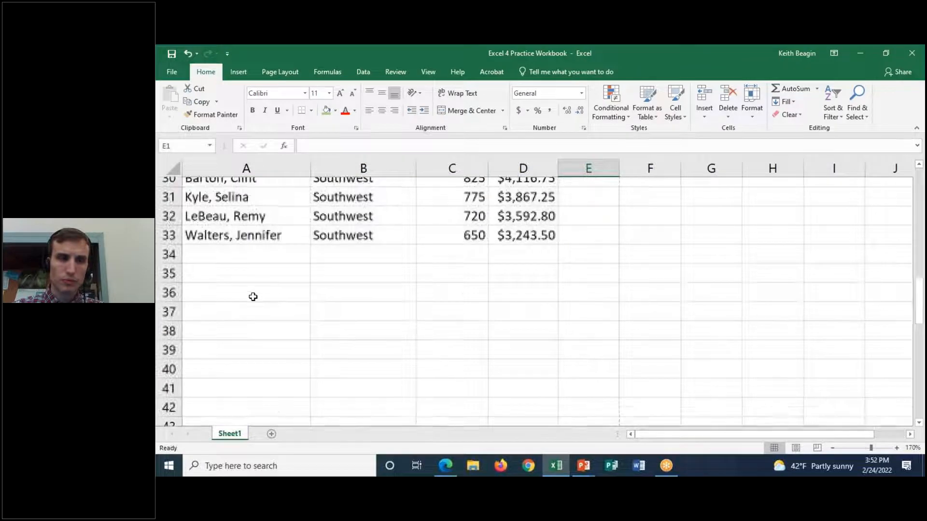
scroll(253, 297, "up", 3)
scroll(209, 352, "down", 1)
left_click(212, 362)
scroll(664, 322, "up", 8)
left_click_drag(225, 184, 527, 471)
left_click(174, 68)
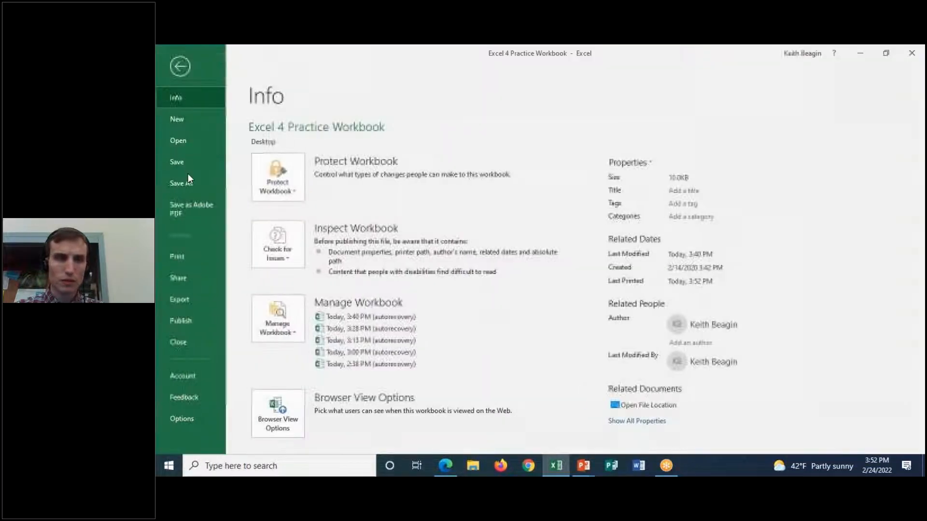
left_click(188, 255)
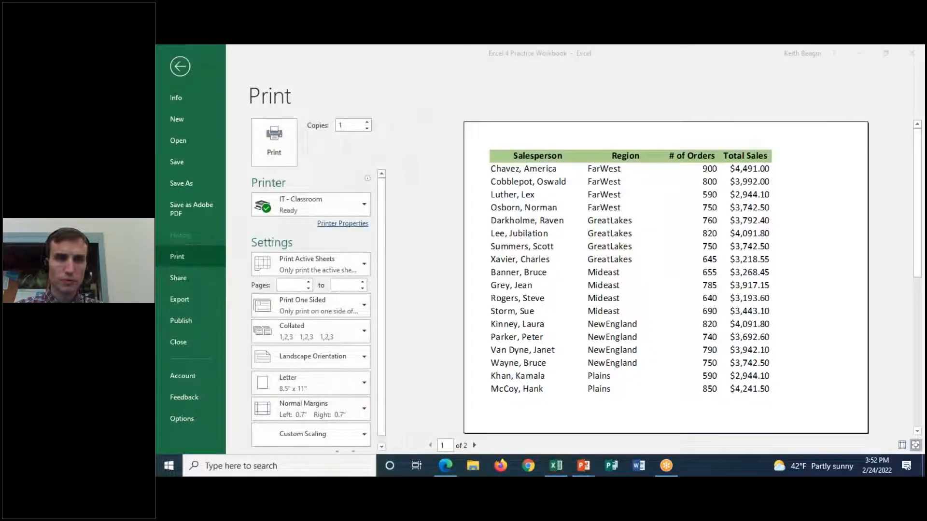
left_click(360, 262)
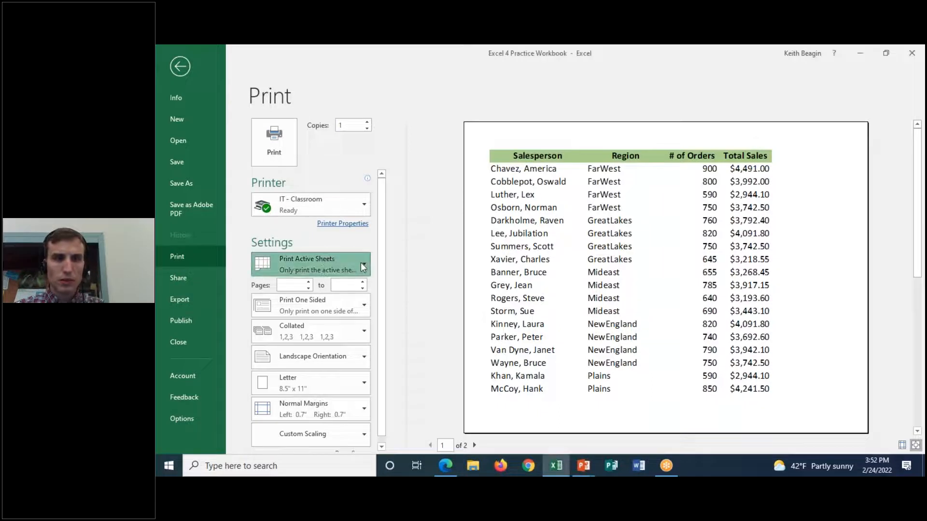
left_click(333, 338)
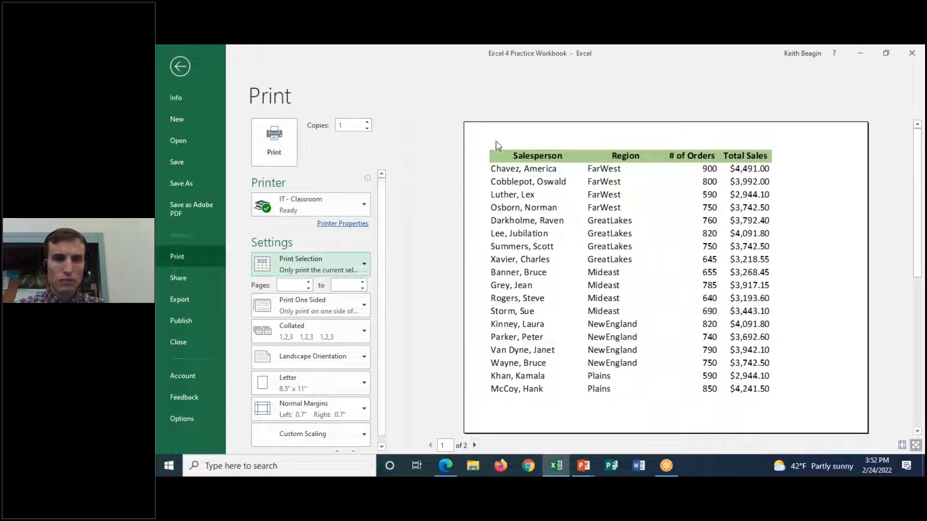
Review the Page and Sheet options in Page Setup and turn on printing of Gridlines
scroll(378, 351, "down", 1)
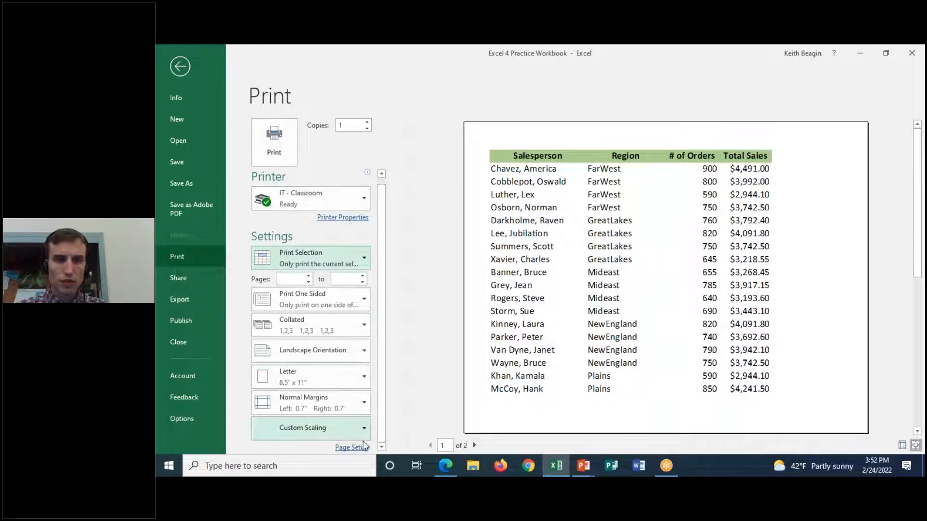
left_click(352, 447)
left_click(563, 122)
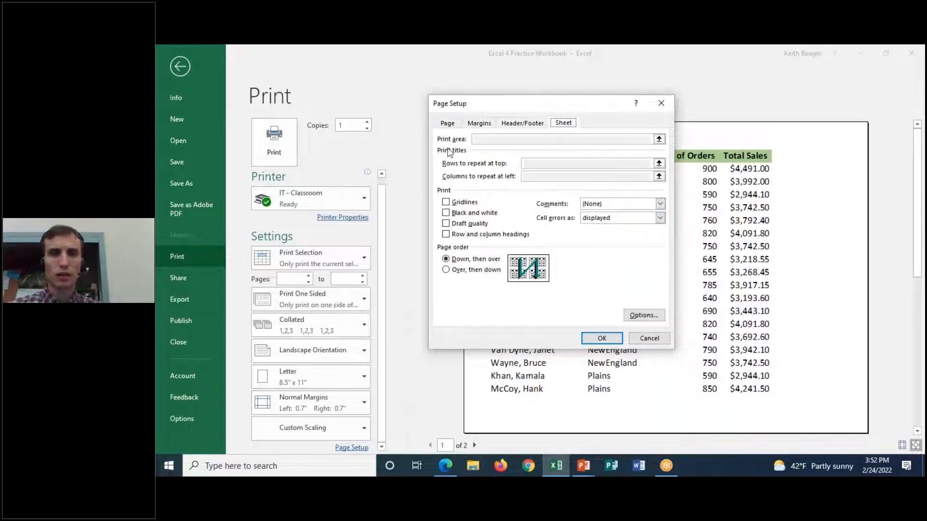
left_click(442, 124)
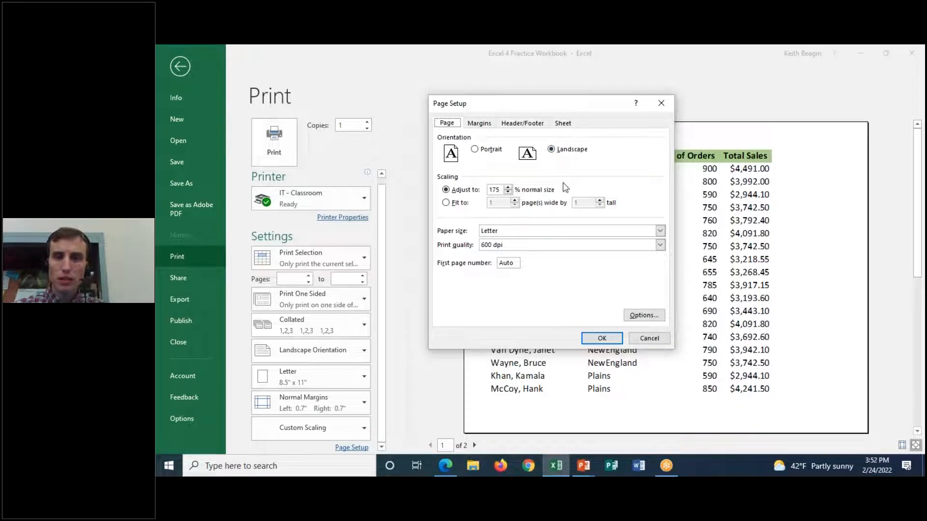
left_click(563, 124)
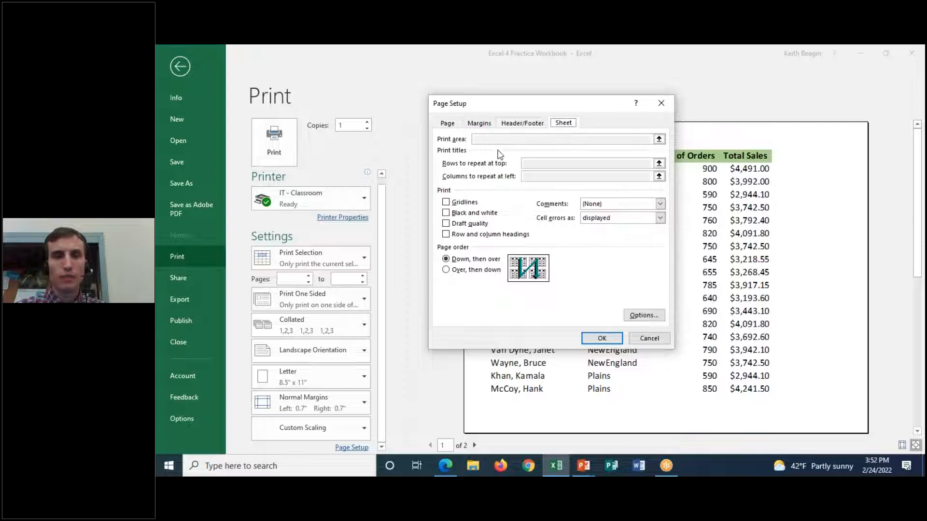
left_click(446, 202)
left_click(445, 203)
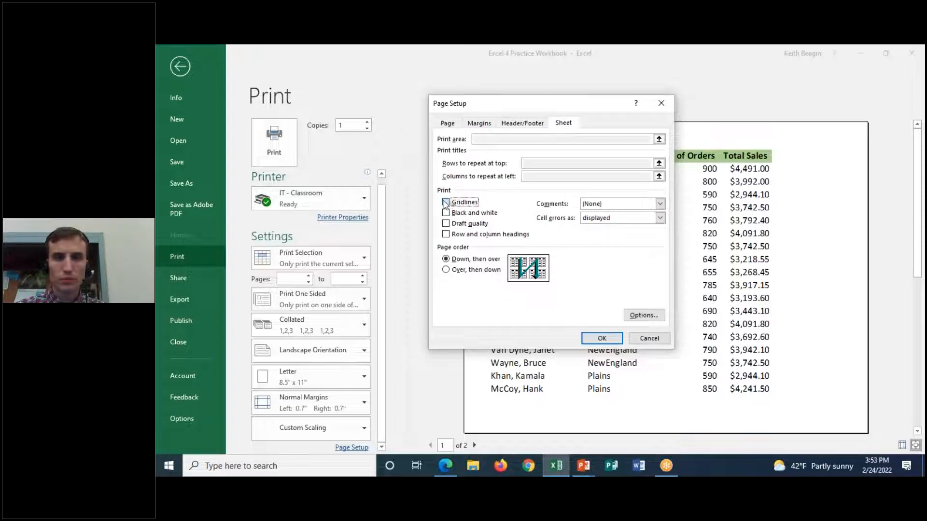
Move the Page Setup dialog aside and circle the Rows to repeat at top setting with a red annotation
left_click_drag(518, 104, 406, 90)
left_click(668, 82)
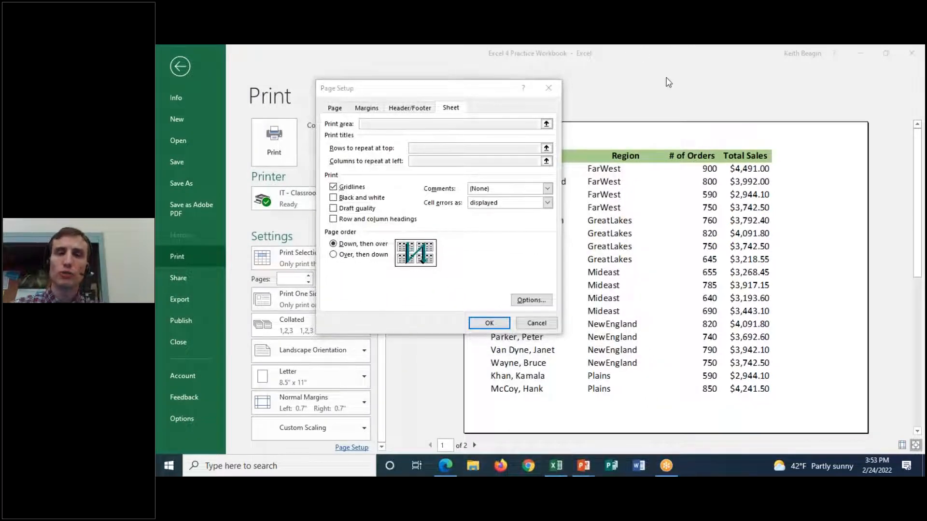
mouse_move(381, 141)
left_mouse_down()
mouse_move(310, 153)
mouse_move(570, 145)
mouse_move(446, 127)
mouse_move(295, 143)
left_mouse_up()
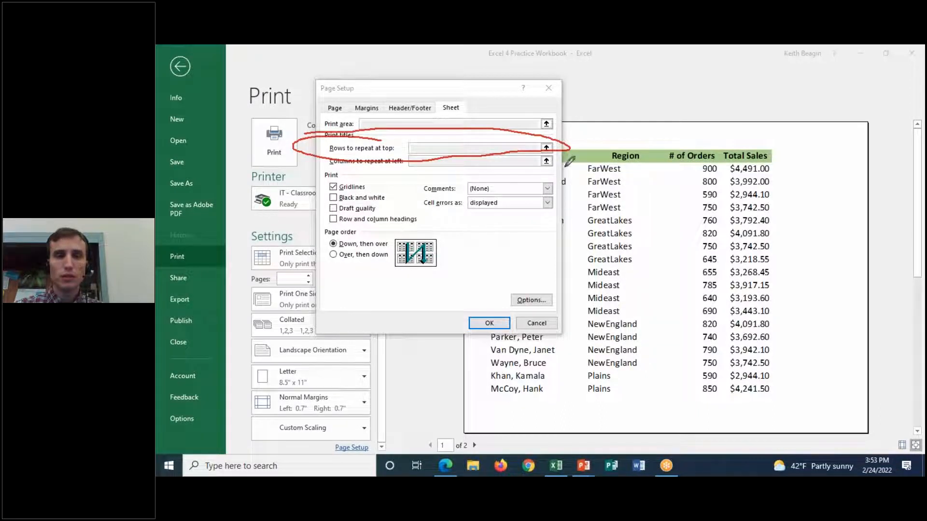
Circle the range selector beside Rows to repeat at top in red, clear the annotations and cancel Page Setup
mouse_move(565, 144)
left_mouse_down()
mouse_move(533, 146)
mouse_move(565, 144)
left_mouse_up()
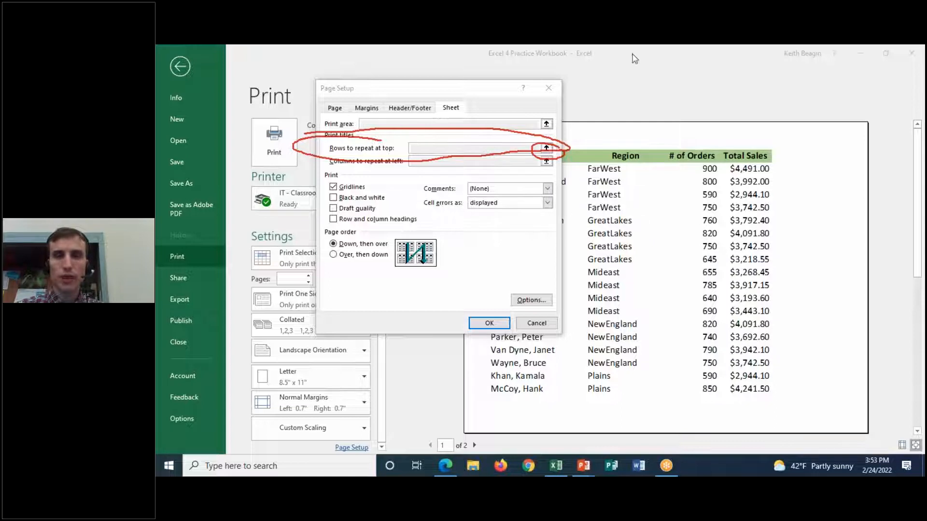
left_click(668, 120)
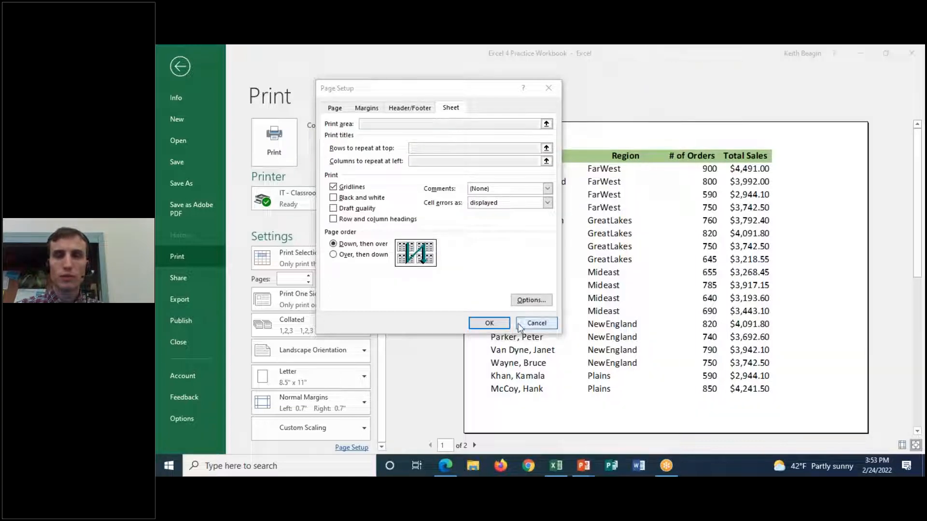
left_click(520, 324)
Examine the second page of the print preview for column headings and return to the worksheet
left_click(474, 445)
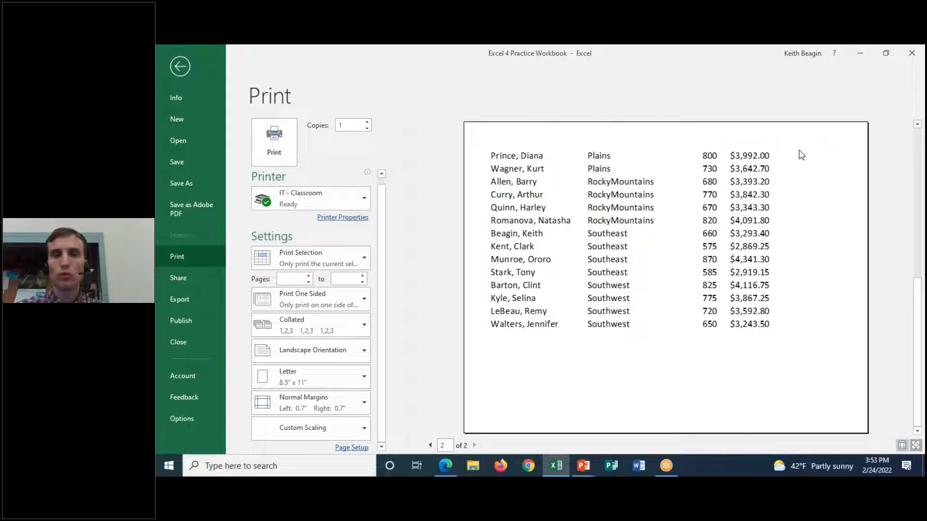
mouse_move(288, 188)
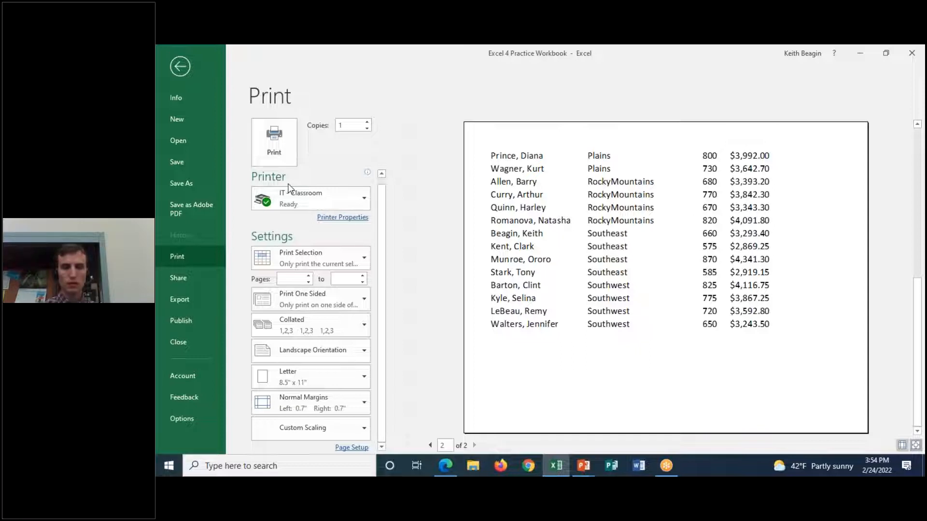
left_click(180, 67)
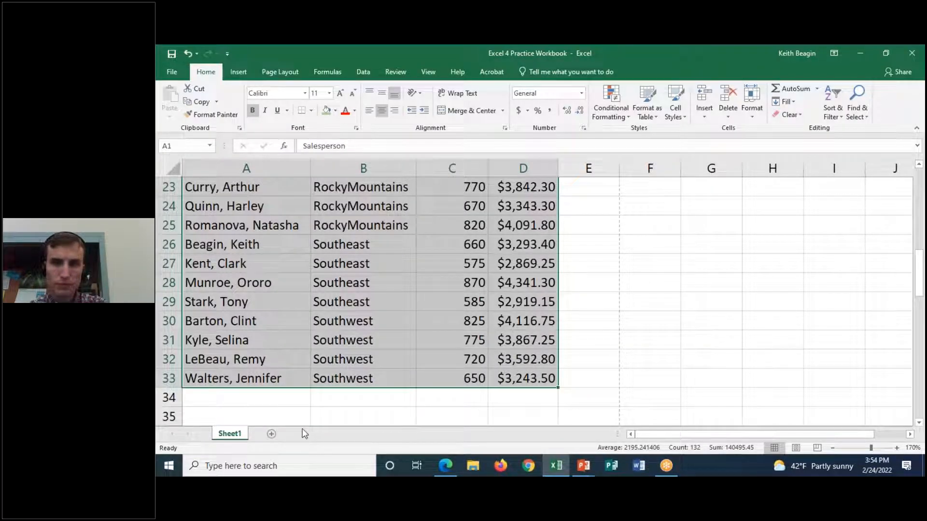
Deselect the sales data by selecting cell A4 and review the Sheet options in Page Setup from the print view
left_click(338, 206)
scroll(328, 294, "up", 7)
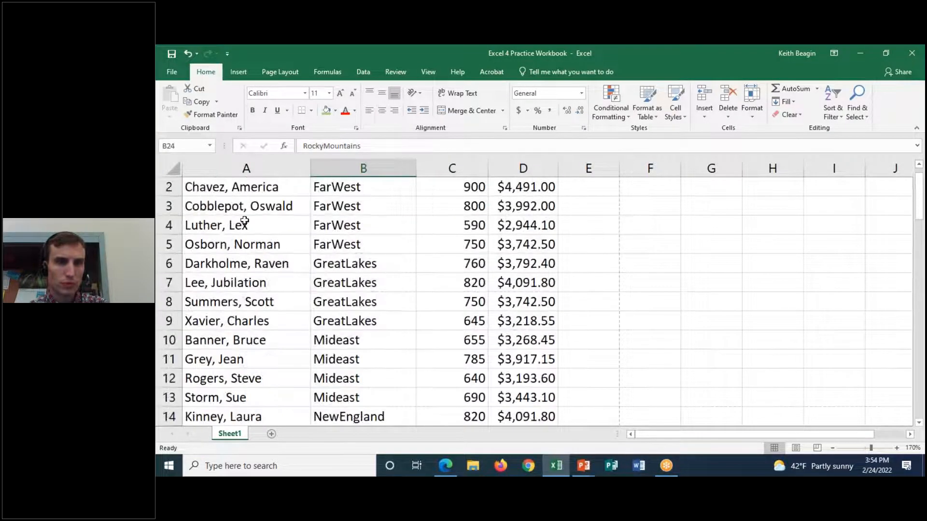
left_click(246, 225)
left_click(171, 72)
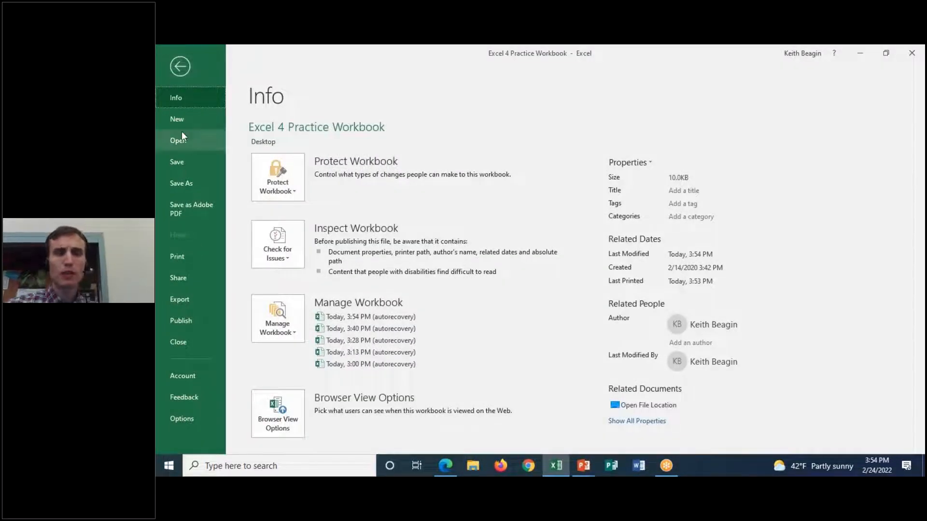
left_click(193, 258)
left_click_drag(382, 349, 388, 405)
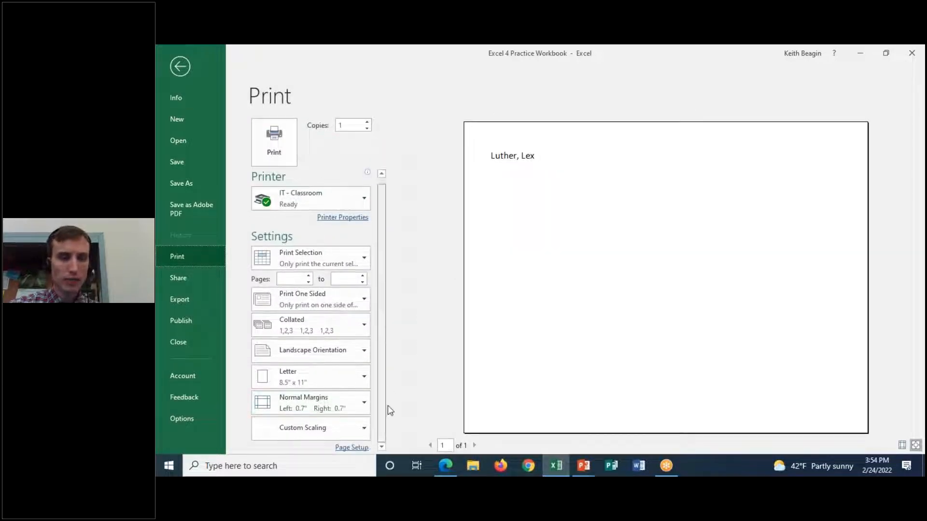
left_click(362, 449)
left_click(451, 107)
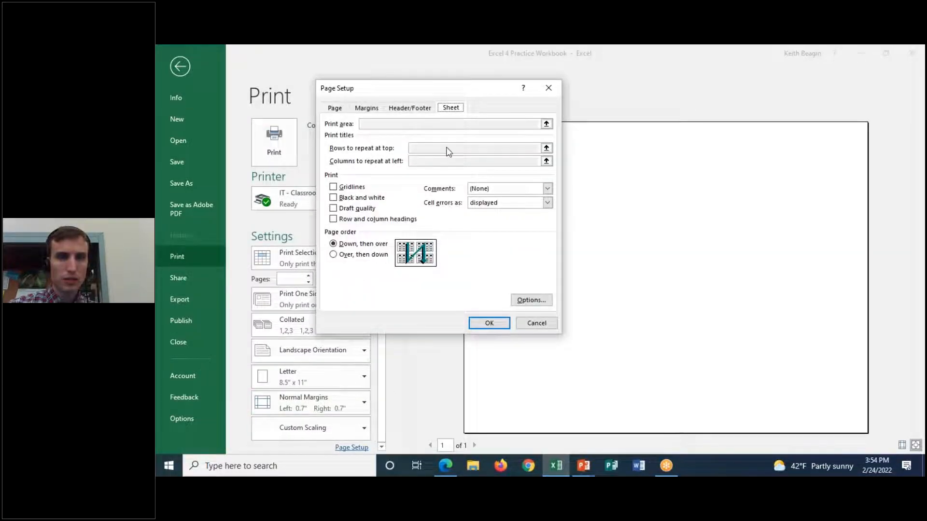
Set the print scaling to 140% of normal size in Page Setup and return to the worksheet
left_click(335, 107)
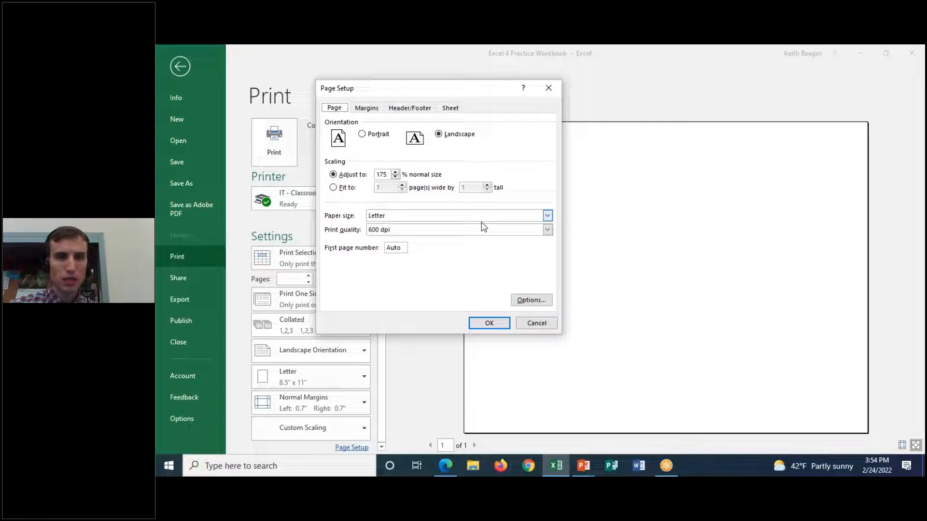
left_click(395, 176)
left_click(484, 326)
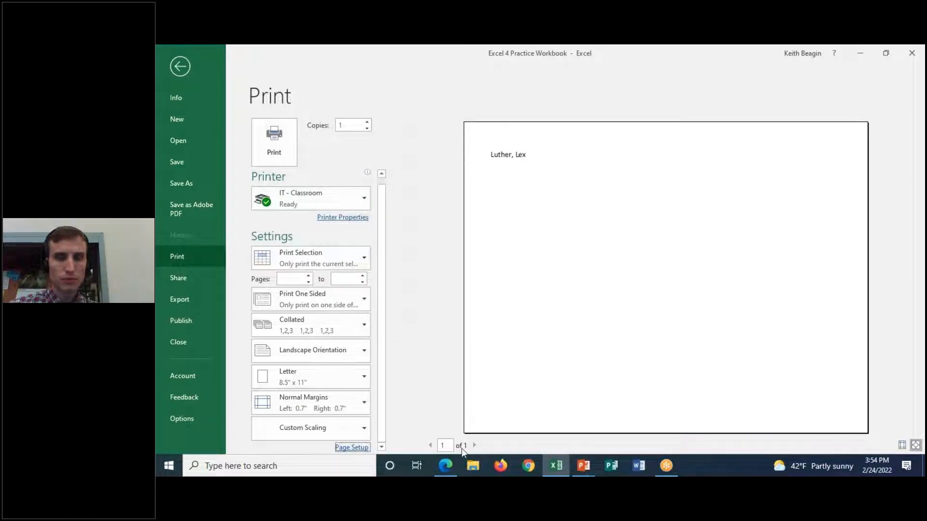
left_click(166, 68)
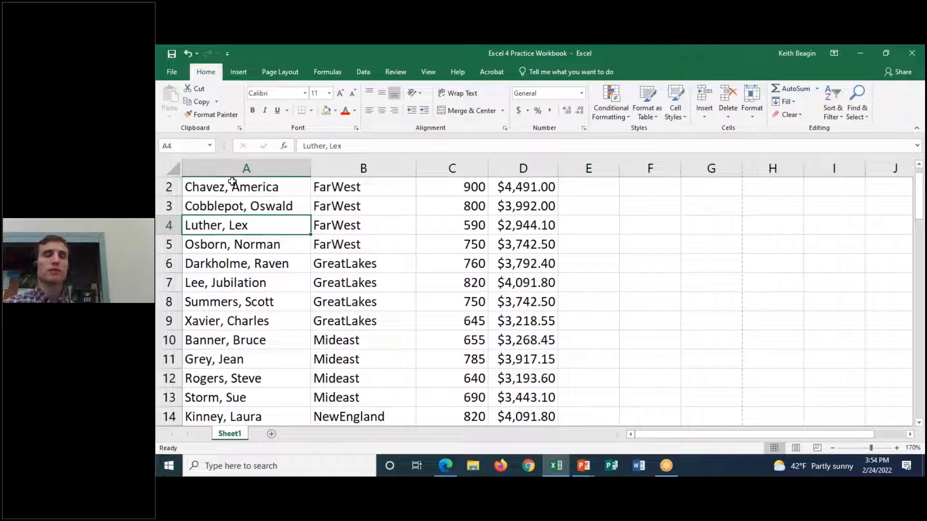
Look over the header row and the sales records below it, finishing on the Salesperson header cell
left_click(860, 308)
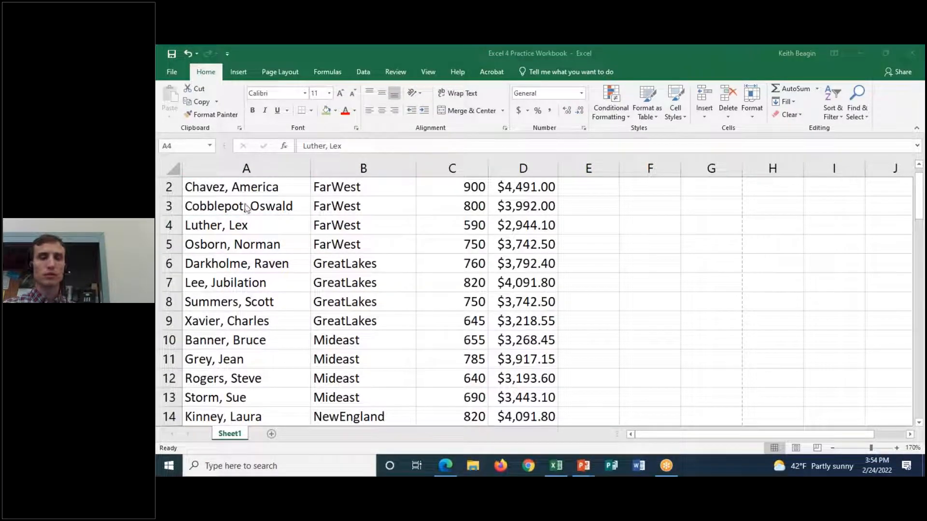
scroll(271, 202, "up", 1)
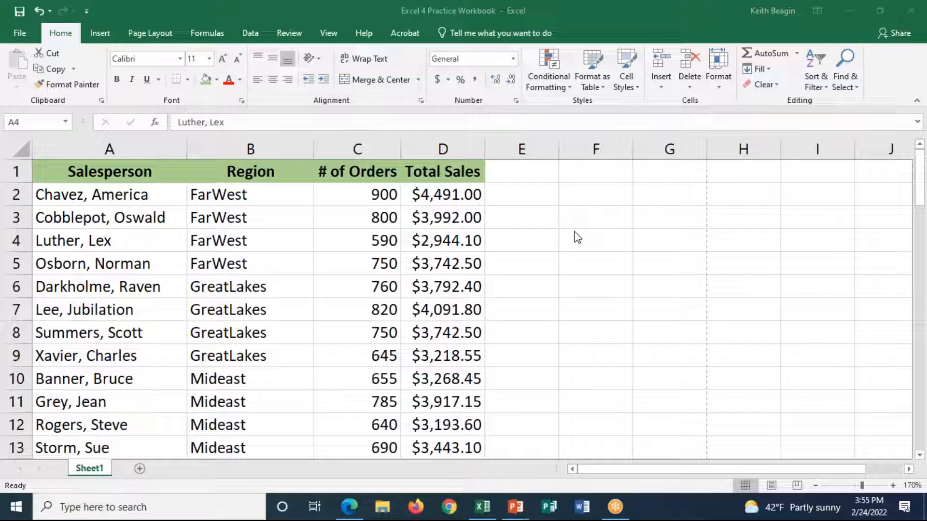
left_click(158, 245)
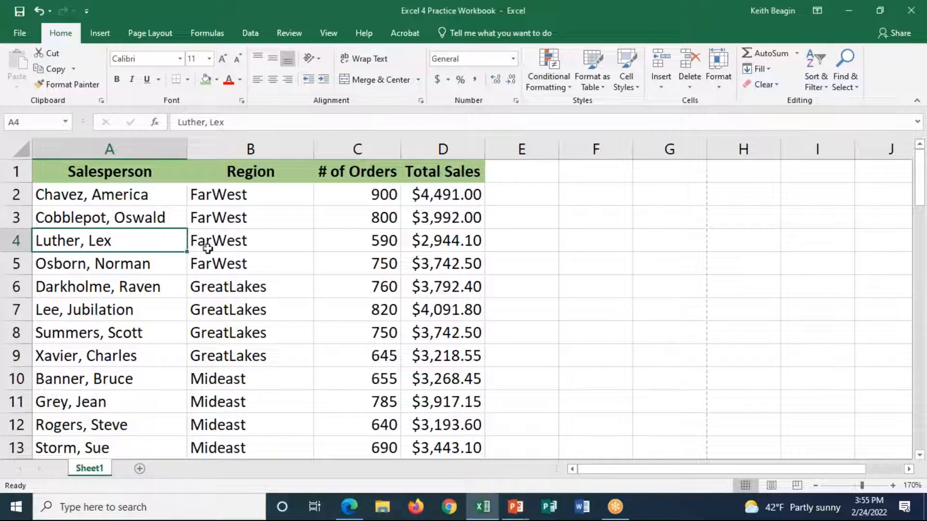
left_click_drag(58, 230, 443, 210)
left_click(451, 173)
scroll(145, 385, "down", 8)
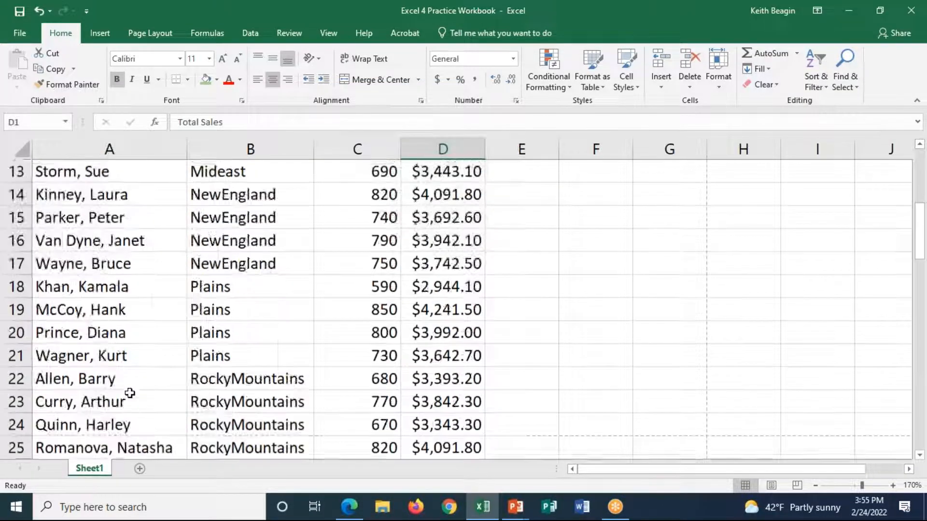
scroll(141, 401, "up", 8)
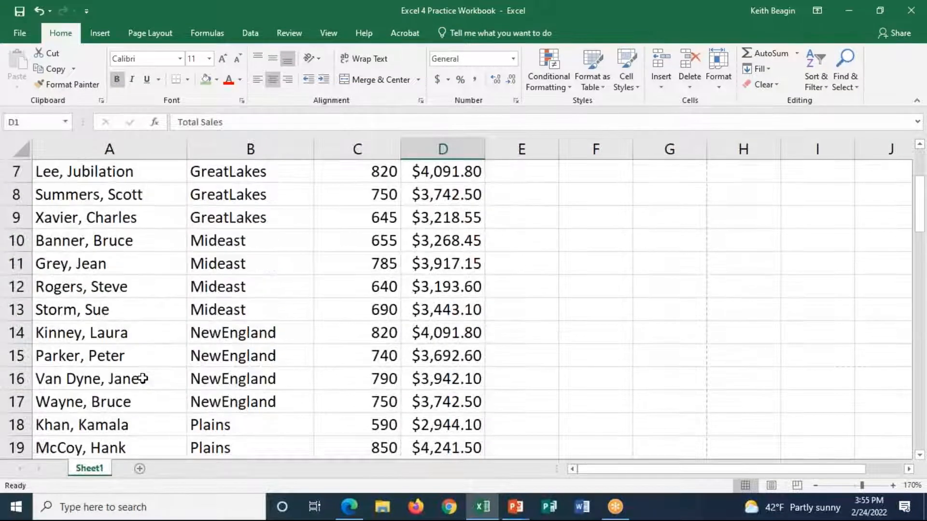
left_click(136, 201)
left_click(128, 174)
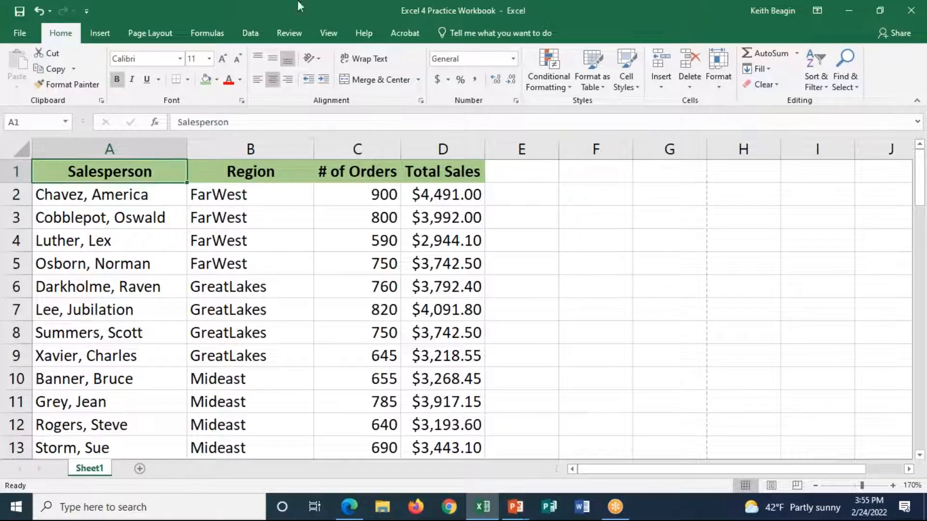
Review the Sheet and Page options of Page Setup from the print view, cancel the dialog and return to the worksheet
left_click(20, 33)
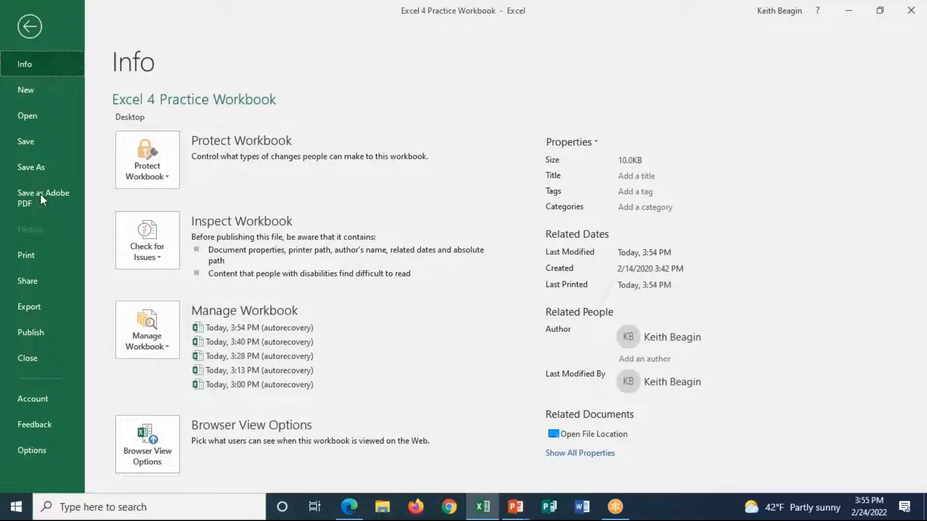
left_click(34, 255)
scroll(280, 435, "down", 1)
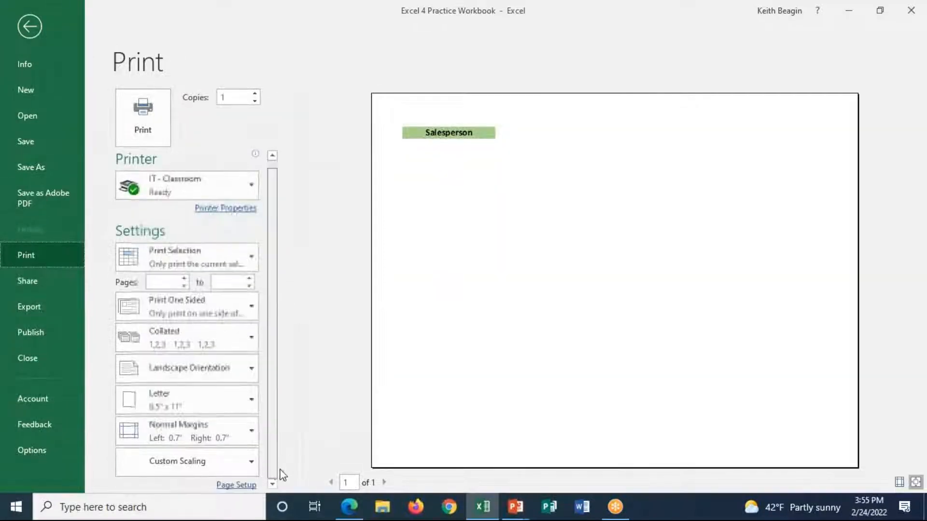
left_click(232, 486)
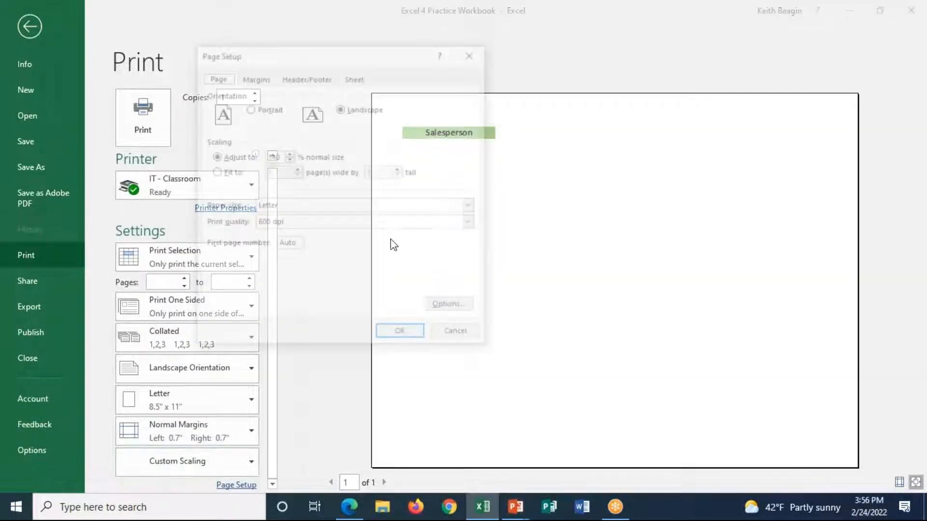
left_click(345, 80)
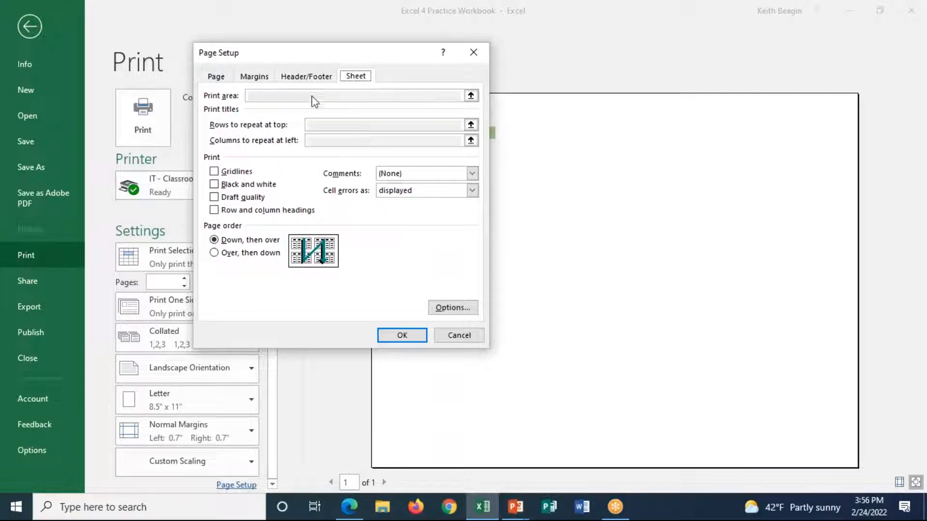
left_click(222, 78)
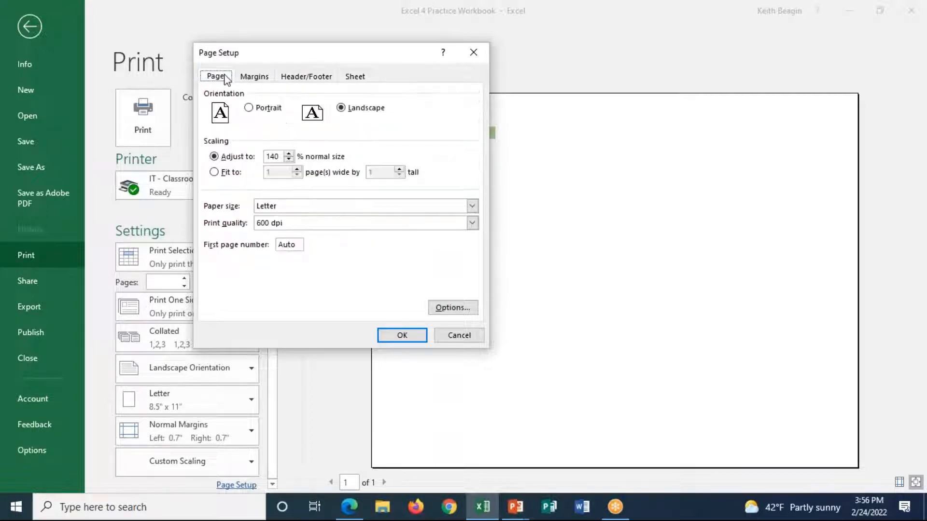
left_click(458, 335)
left_click(31, 27)
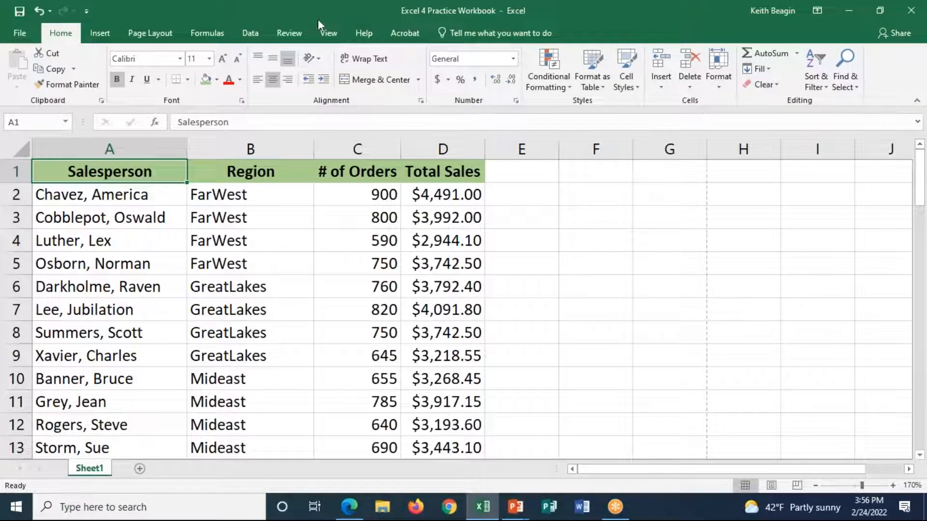
Select cell A2 and freeze the top row of the worksheet
left_click(155, 202)
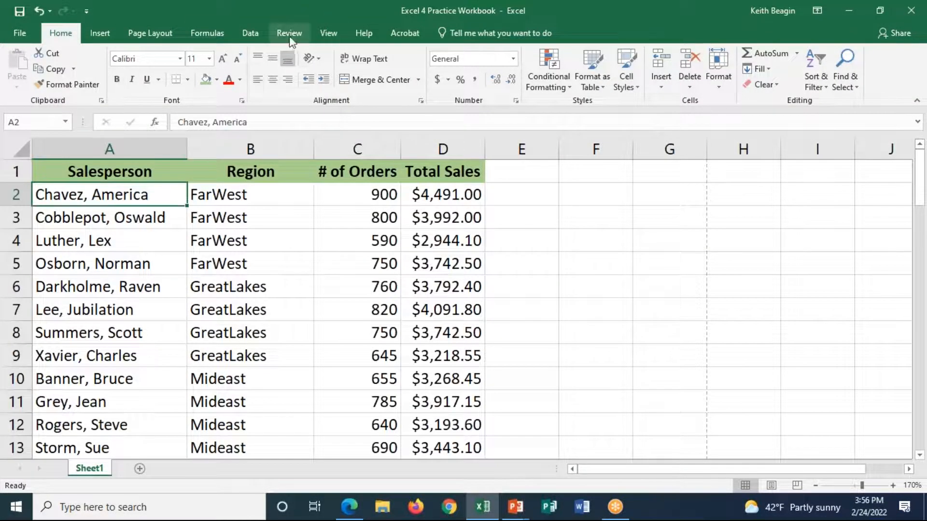
left_click(328, 34)
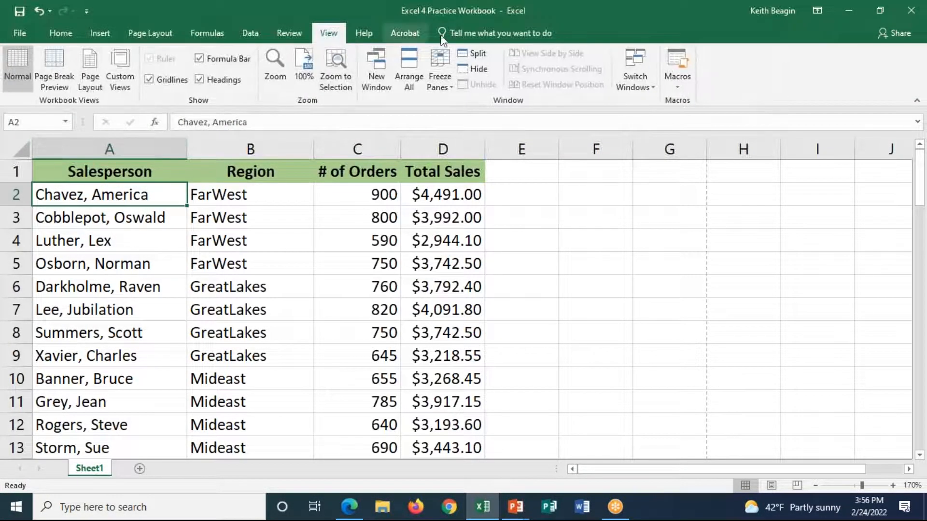
left_click(439, 79)
left_click(488, 140)
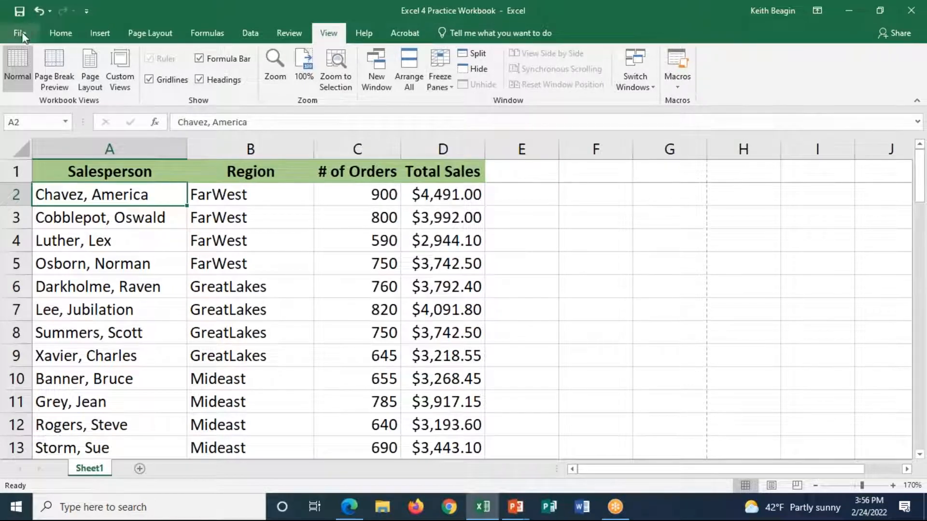
Examine the Page Setup Sheet options from the worksheet, move the dialog aside and cancel it
left_click(144, 33)
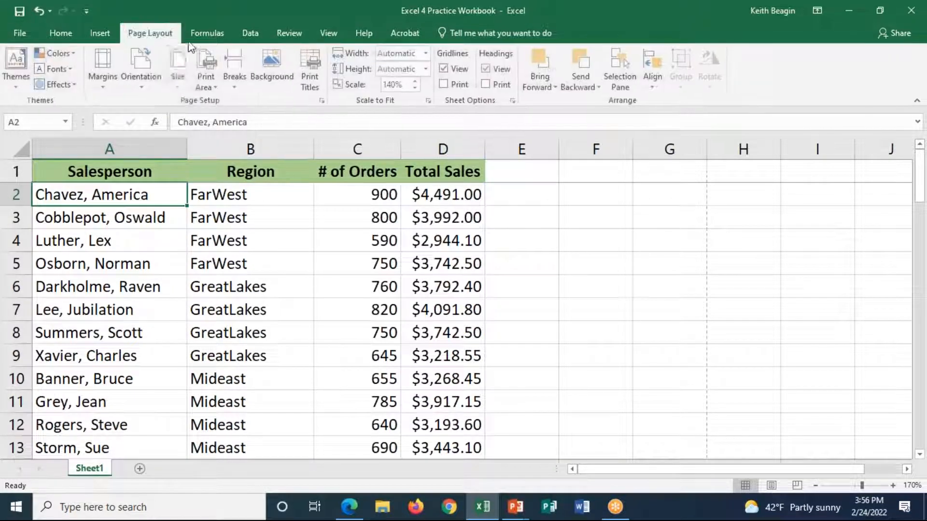
left_click(323, 100)
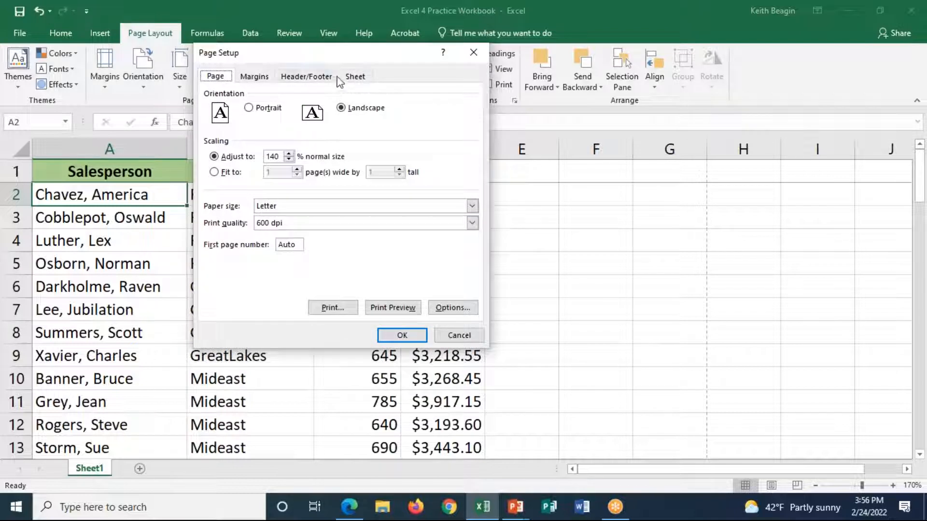
left_click(356, 76)
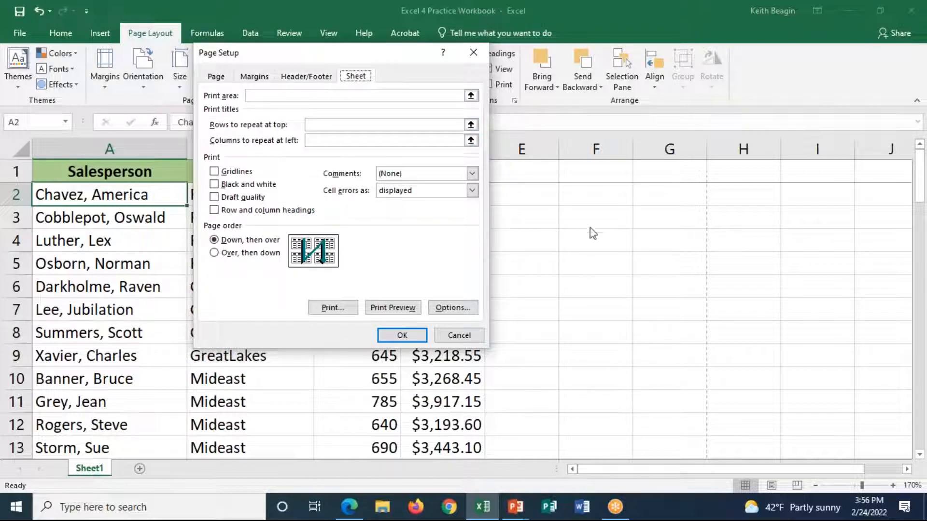
left_click(578, 215)
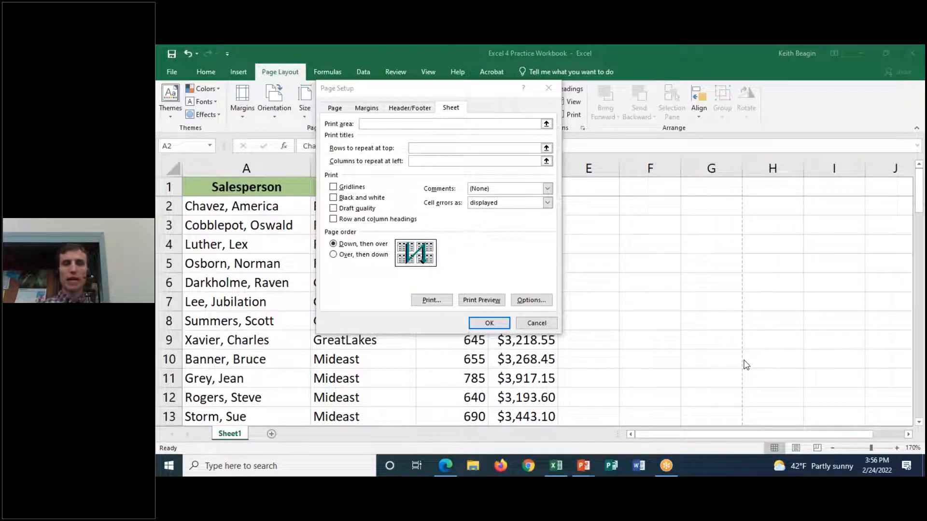
left_click_drag(445, 90, 331, 213)
left_click(432, 450)
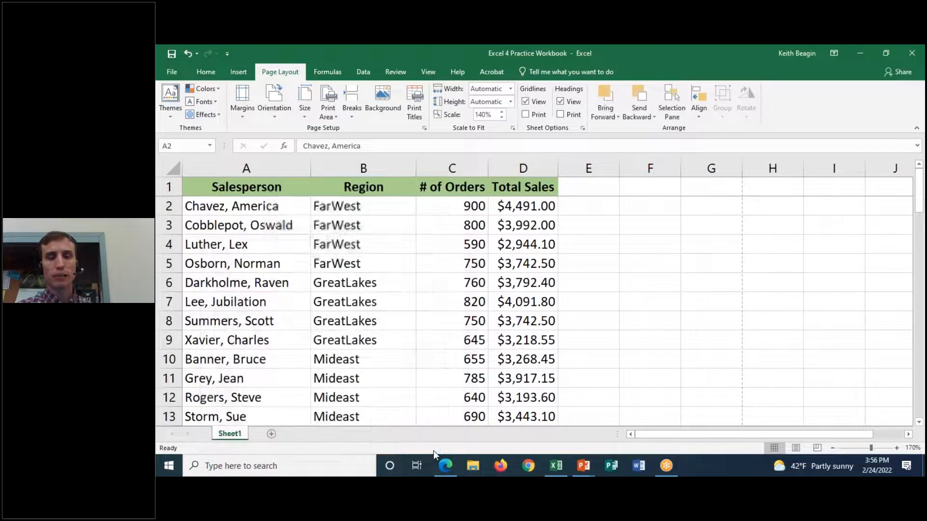
Select cell A2, review the freeze panes options and close them without choosing one
left_click(315, 188)
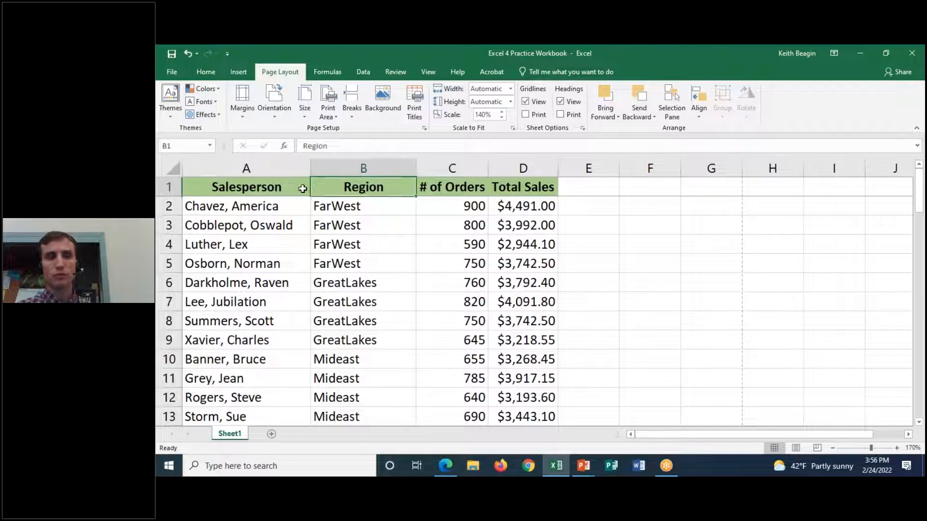
left_click(288, 205)
left_click(428, 72)
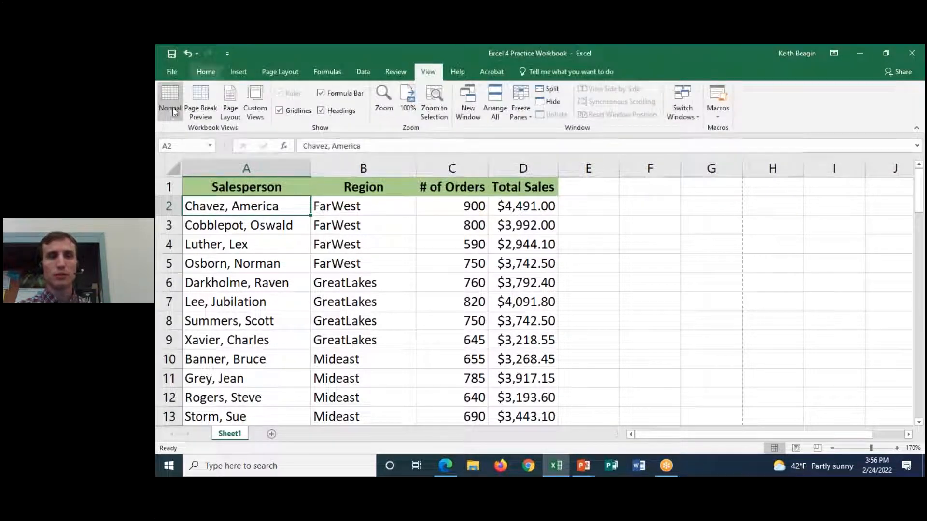
left_click(529, 119)
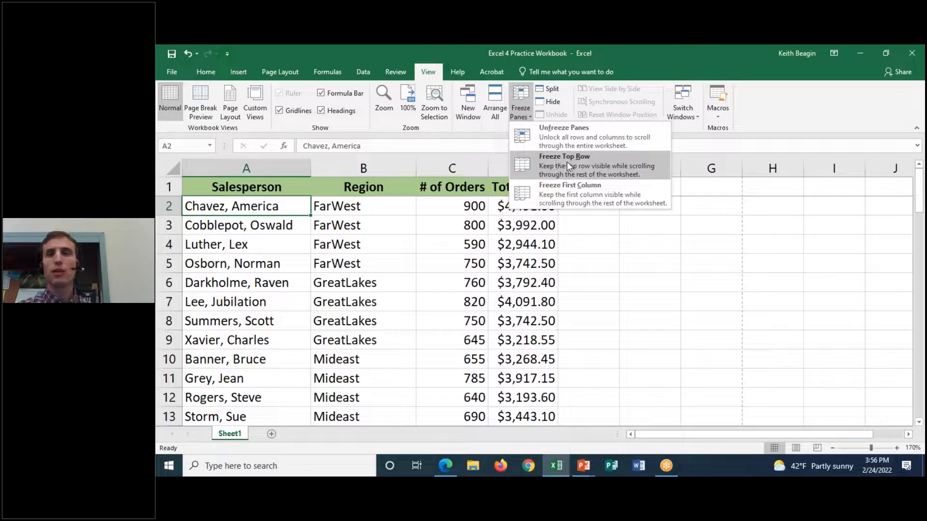
left_click(272, 219)
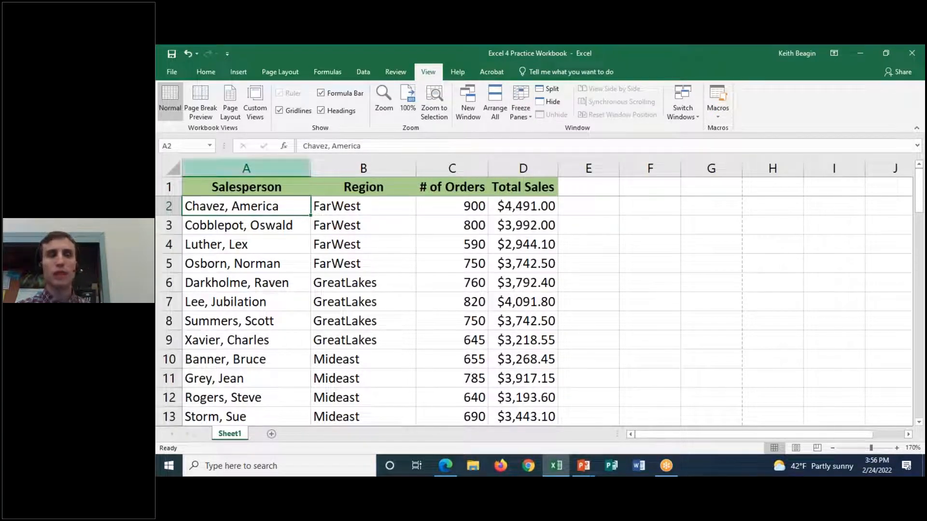
In the print settings, set the scaling to 175% of normal size and choose to print the active sheets
left_click(172, 71)
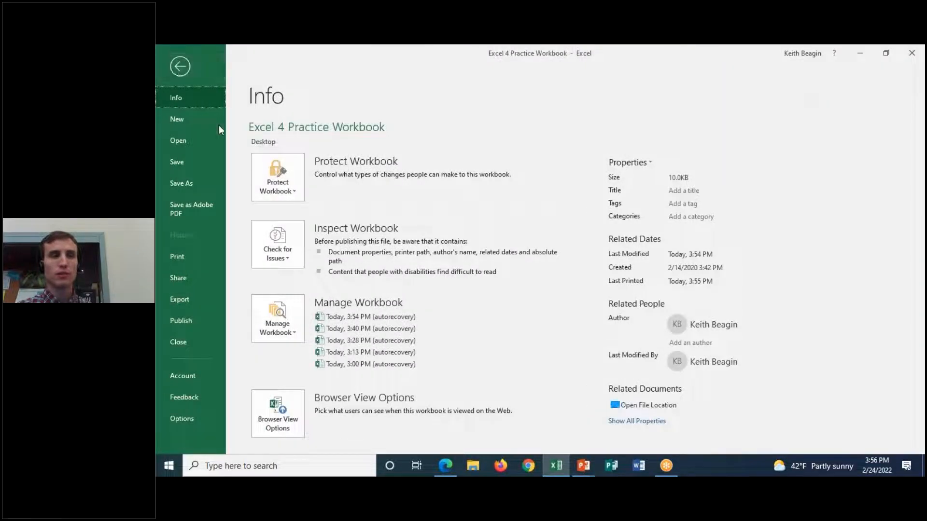
left_click(177, 257)
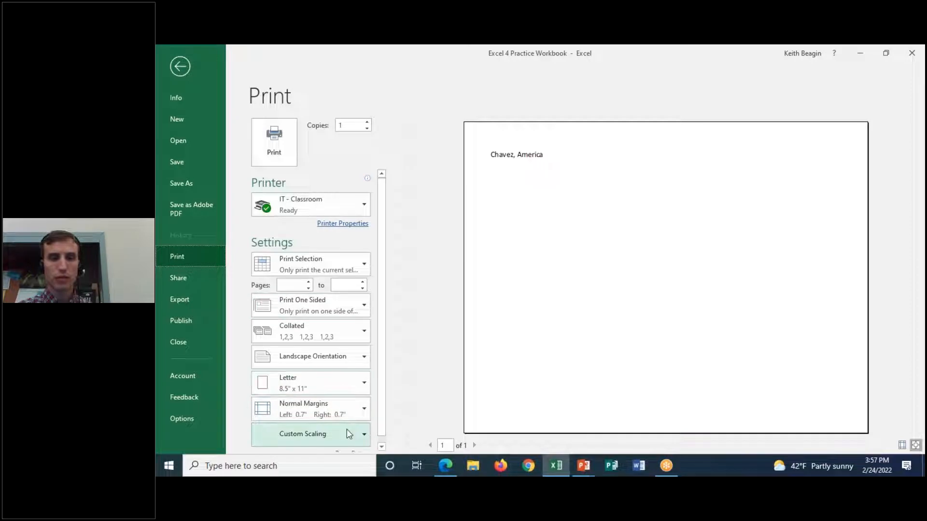
left_click(348, 433)
left_click(341, 410)
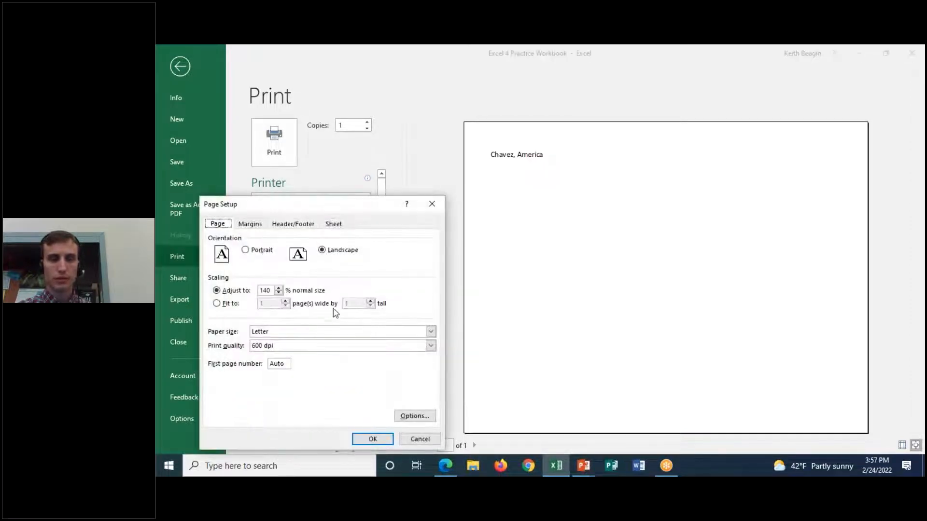
left_click(278, 289)
left_click(278, 288)
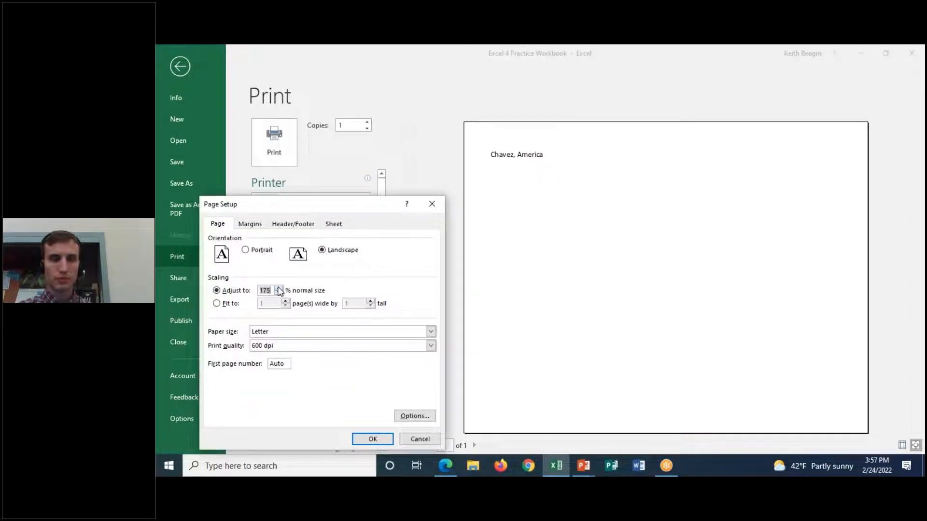
left_click(373, 438)
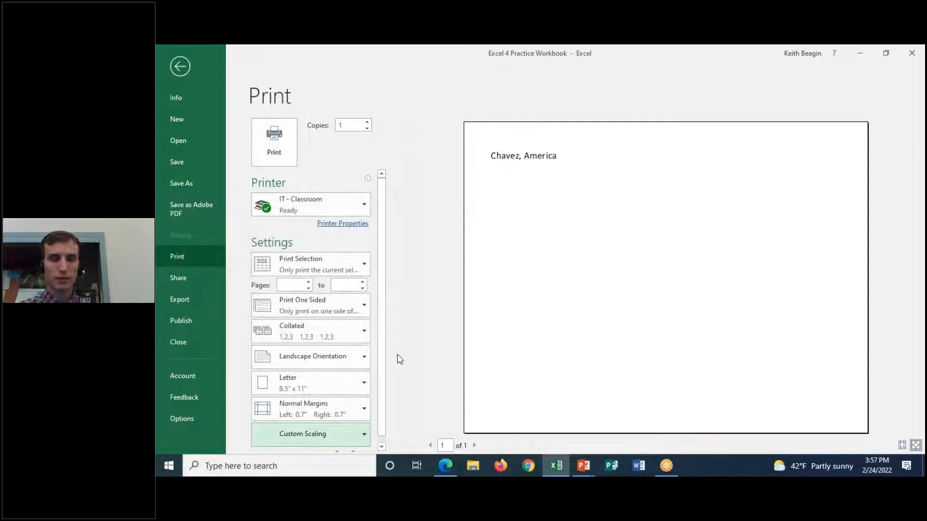
left_click(325, 262)
left_click(317, 290)
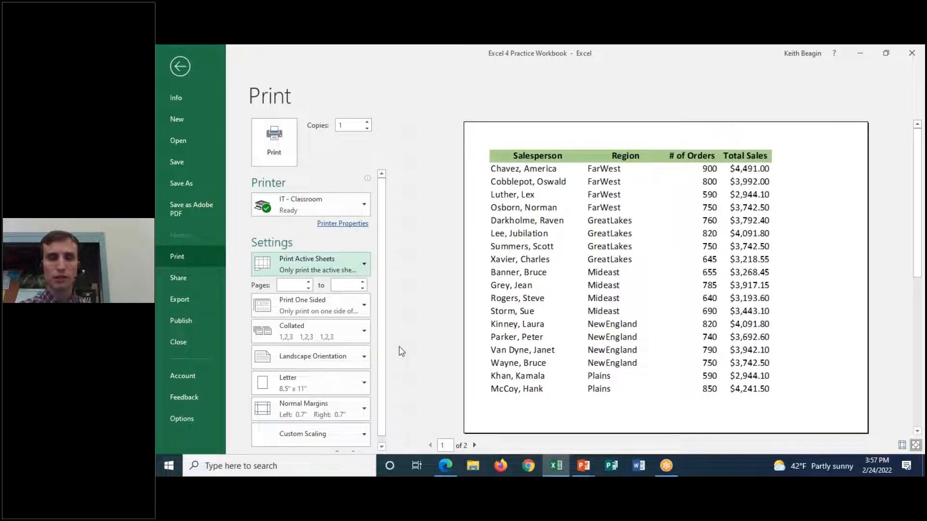
Check the Sheet options of Page Setup from the print view, cancel the dialog and return to the worksheet
scroll(400, 351, "down", 1)
left_click(349, 445)
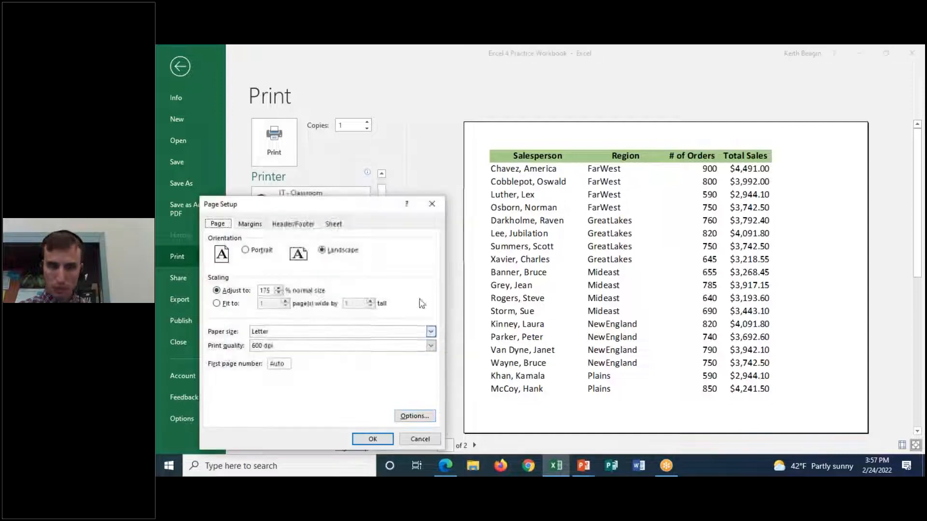
left_click(337, 223)
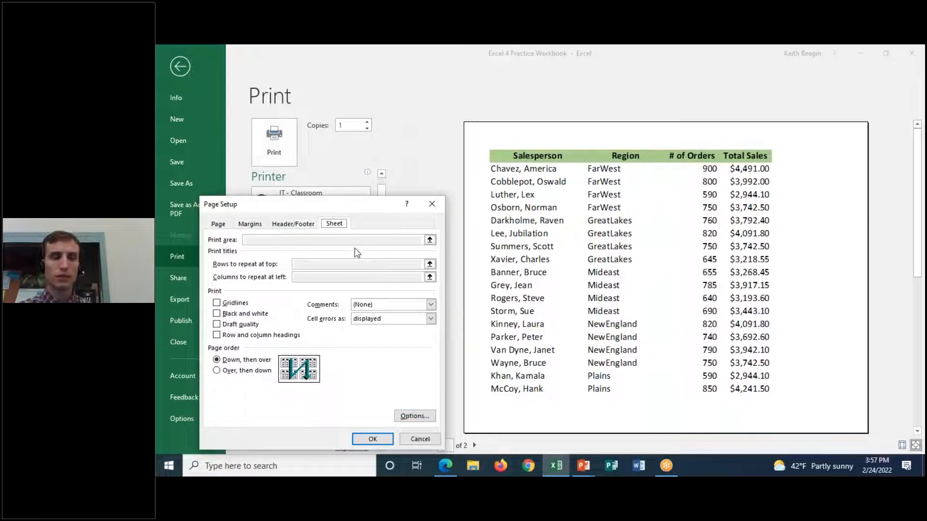
left_click(419, 438)
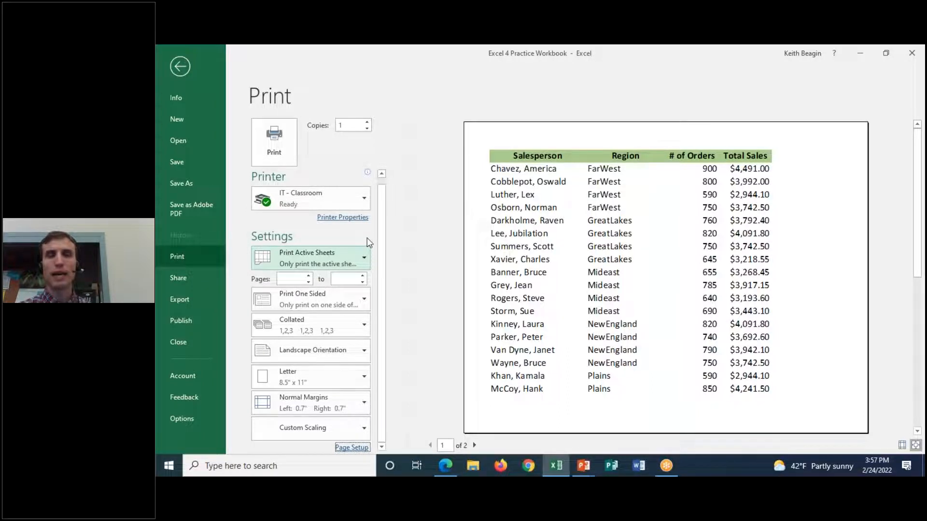
left_click(180, 66)
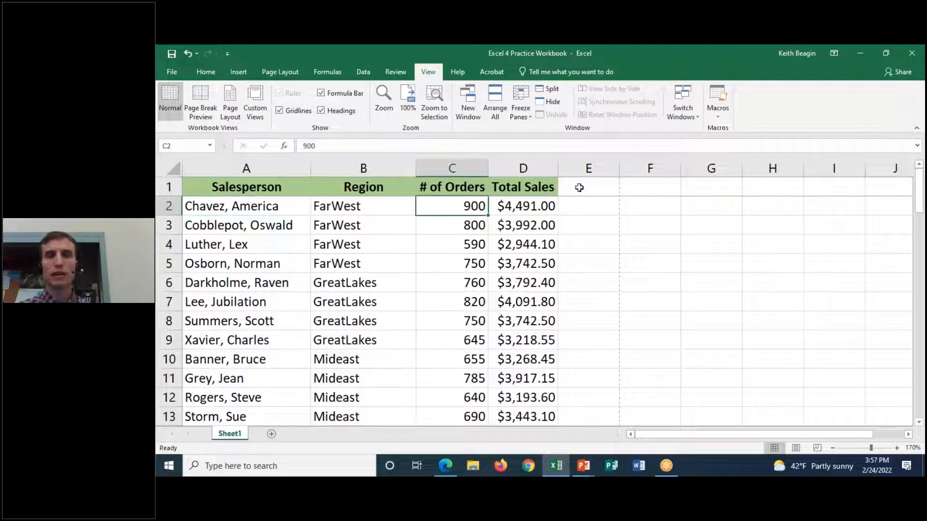
Unfreeze the worksheet panes and freeze the top row again
left_click(520, 103)
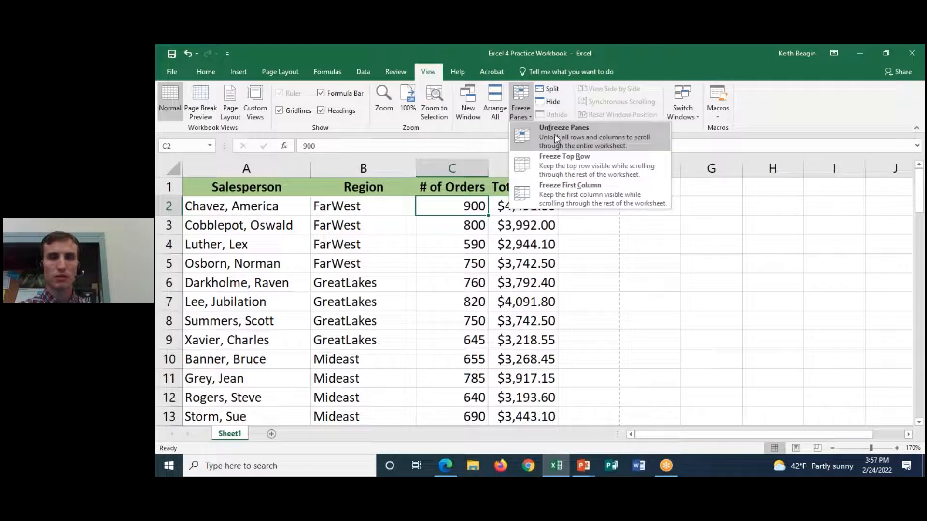
left_click(554, 134)
left_click(521, 102)
left_click(560, 164)
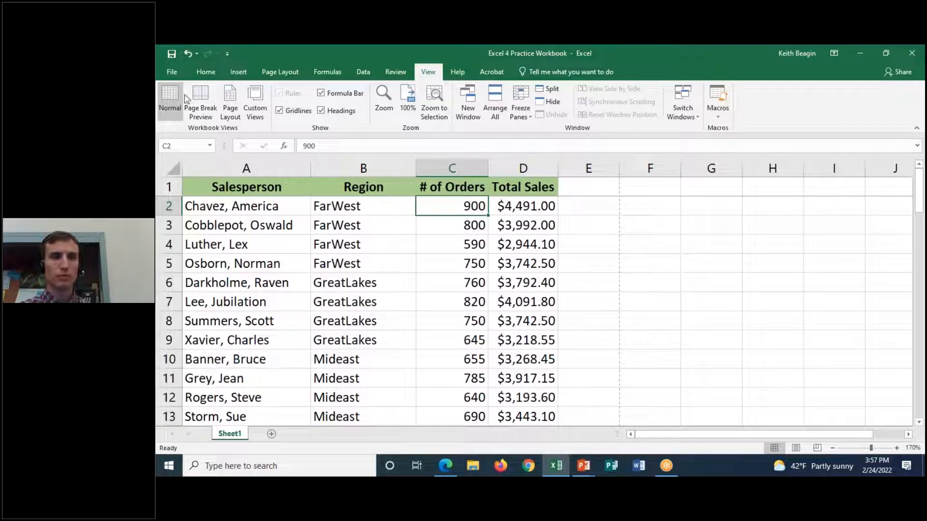
Set row 1 ($1:$1) to repeat at the top of every printed page and show the print preview
left_click(280, 73)
left_click(424, 127)
left_click(334, 223)
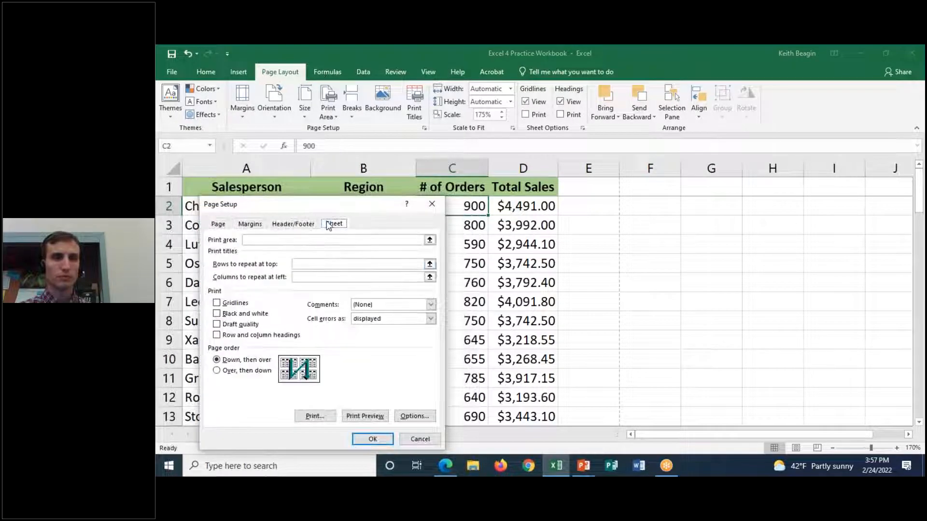
left_click(343, 265)
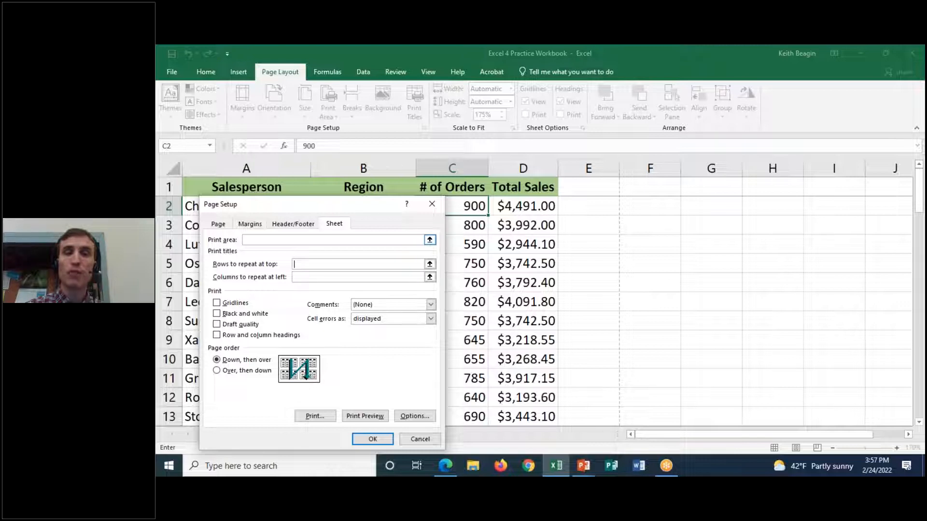
left_click_drag(333, 204, 404, 188)
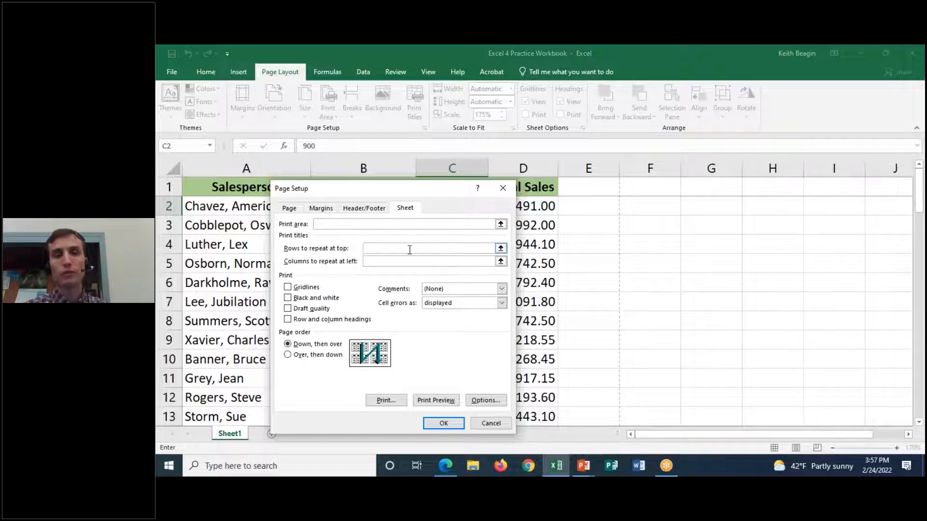
left_click(501, 248)
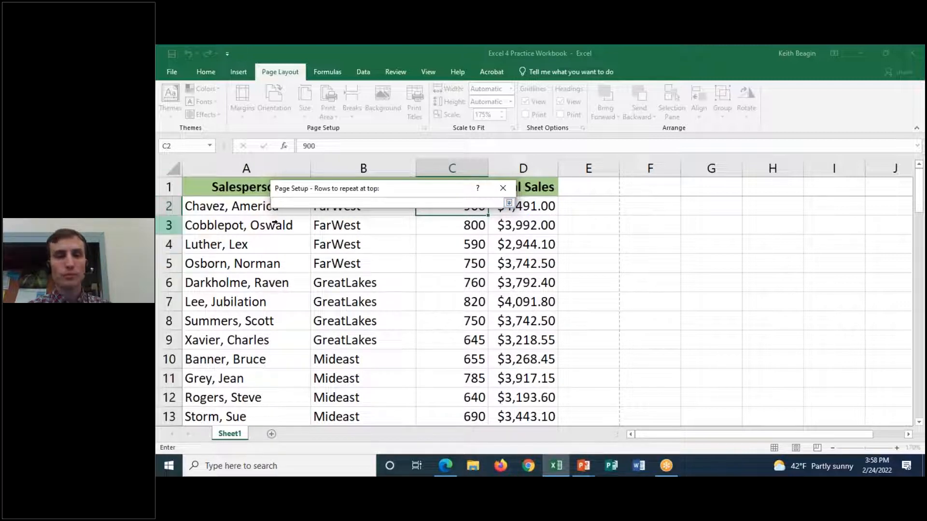
left_click(206, 186)
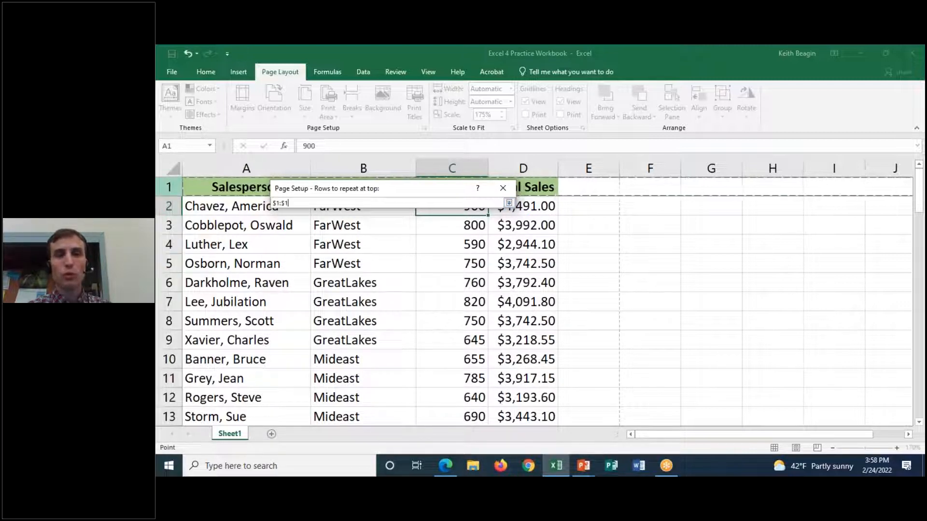
left_click(510, 203)
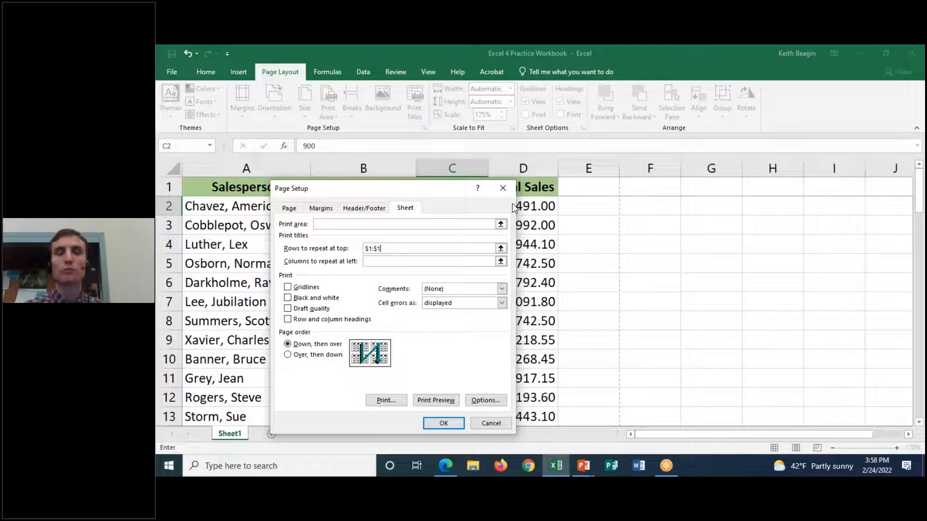
left_click(435, 400)
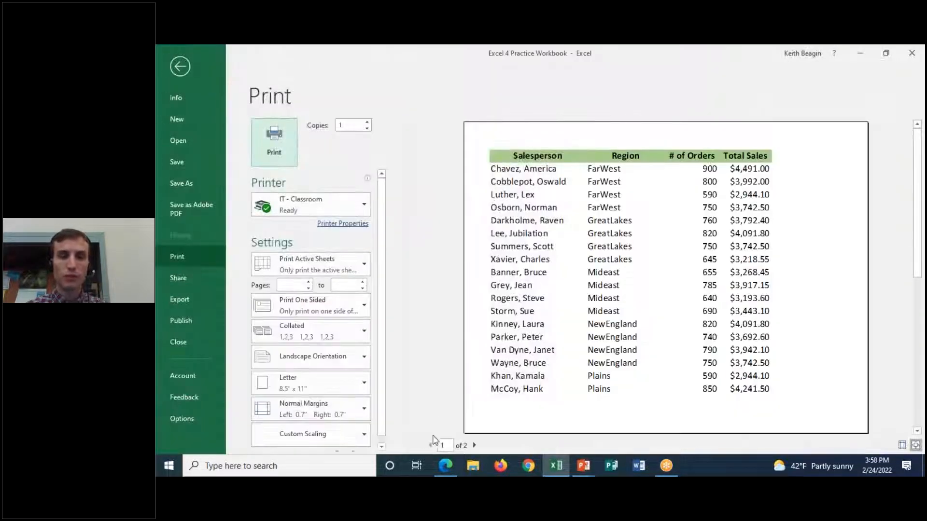
Examine page 2 of the print preview and the Page Setup Sheet options, cancel the dialog and return to the worksheet
left_click(474, 446)
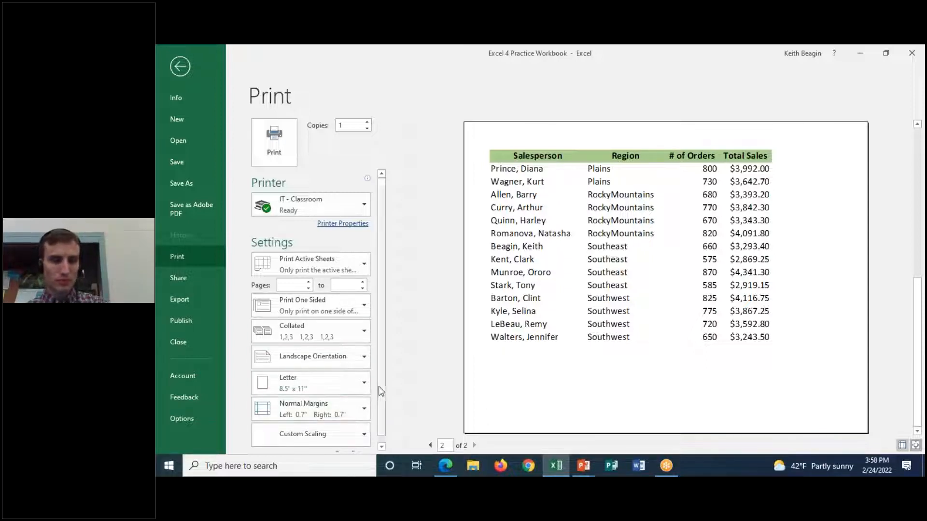
scroll(380, 392, "down", 1)
left_click(352, 448)
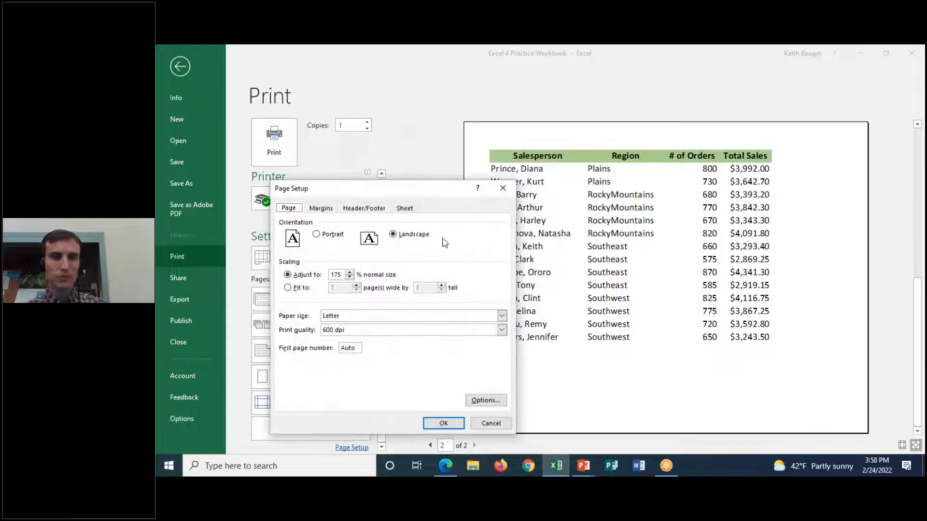
left_click(403, 210)
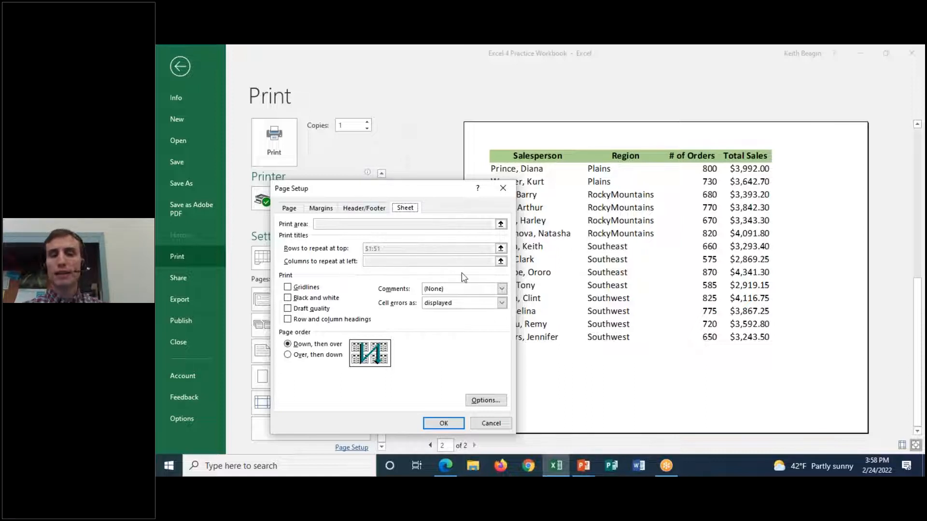
left_click(491, 425)
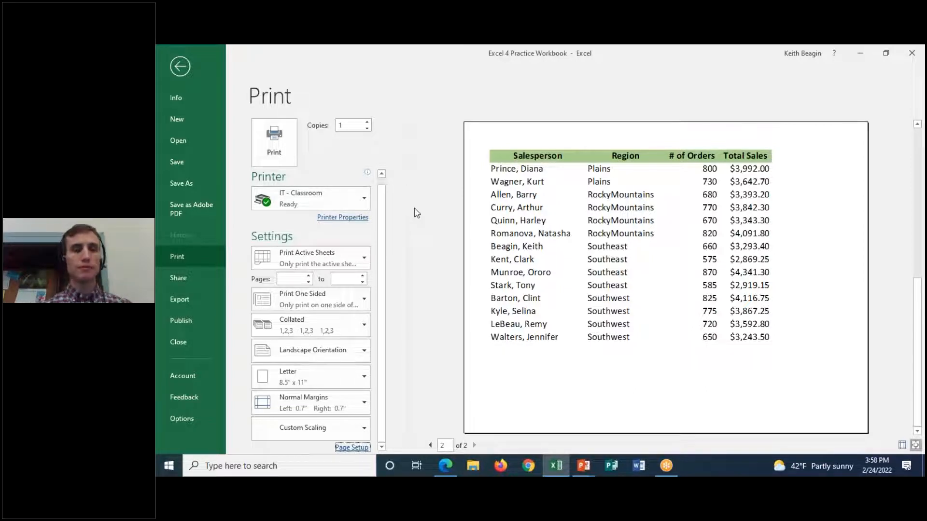
left_click(186, 67)
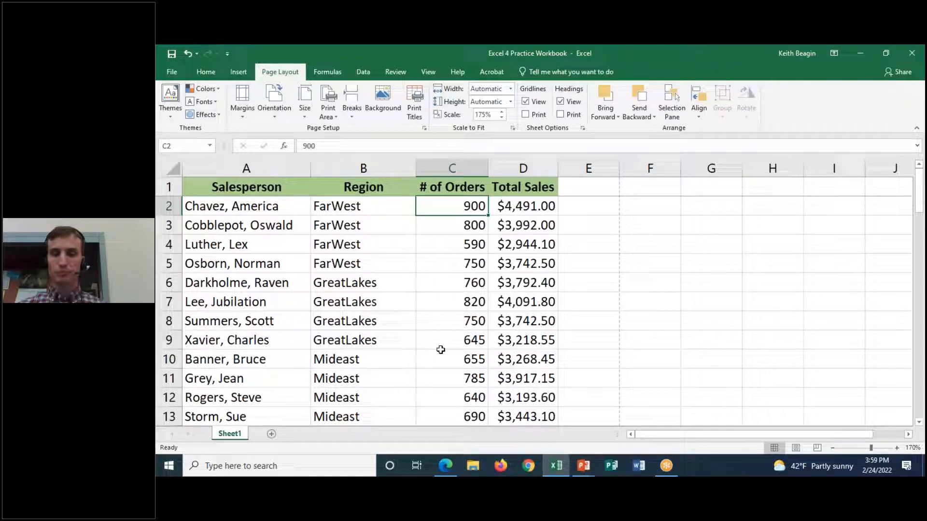
Switch to the Welcome to Class! presentation in PowerPoint, present from slide 2 and reveal its replay note with the YouTube icon
mouse_move(587, 465)
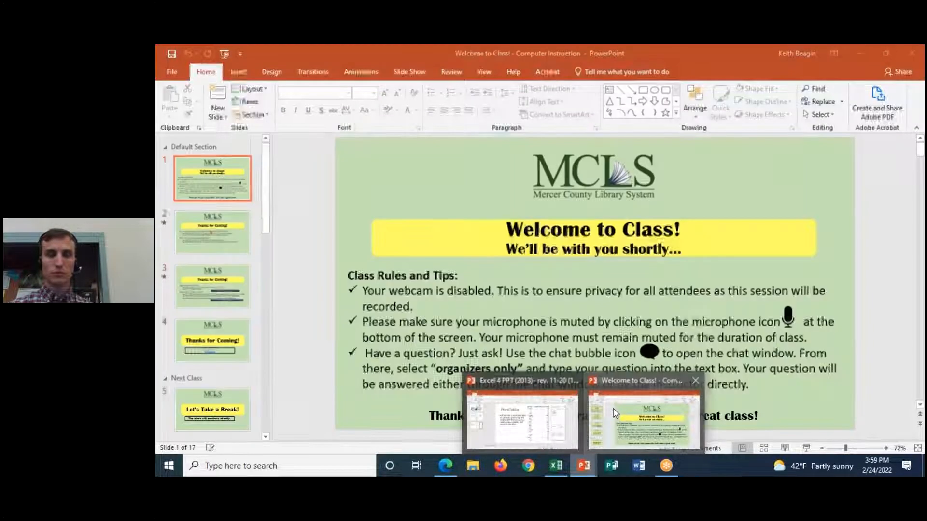
left_click(613, 408)
left_click(189, 239)
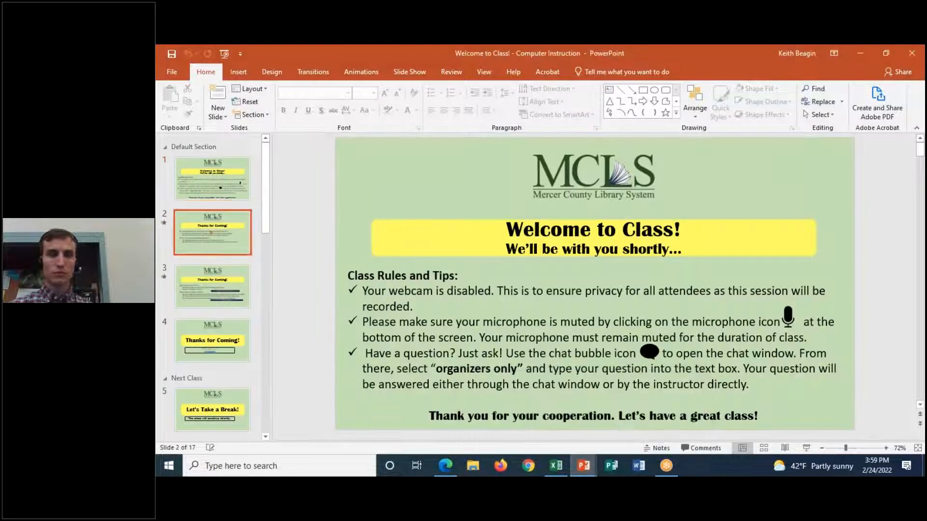
left_click(425, 72)
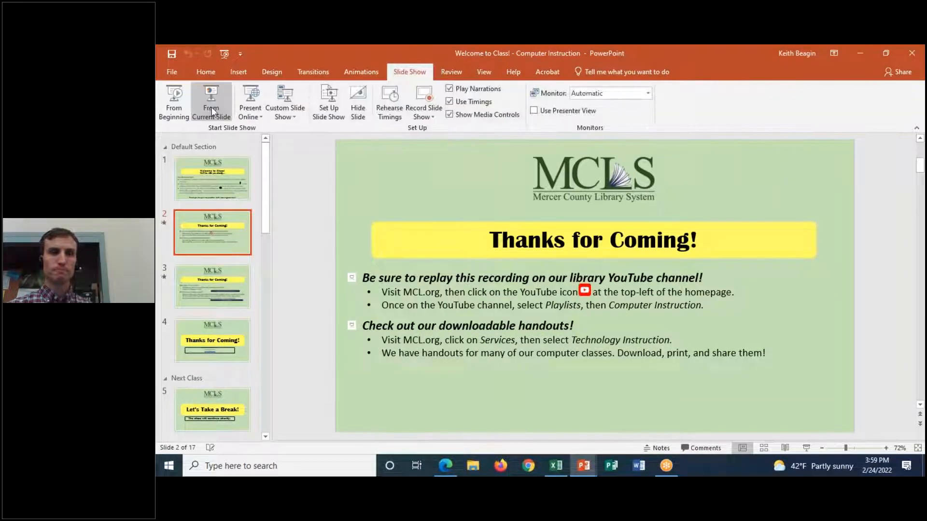
left_click(213, 110)
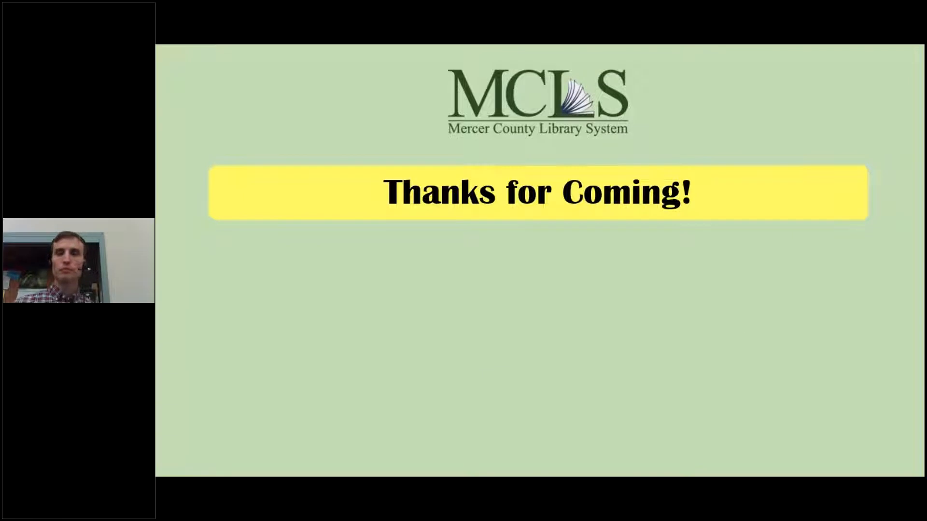
key("Right")
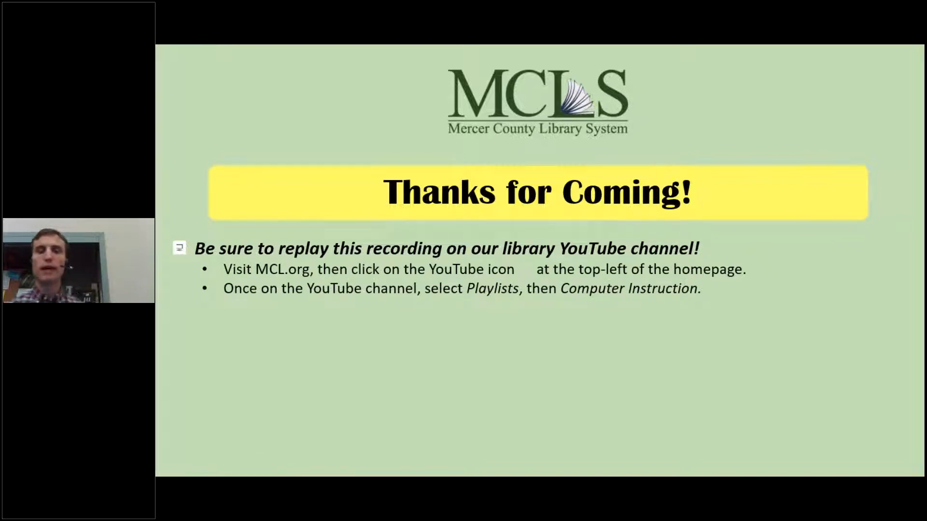
key("Right")
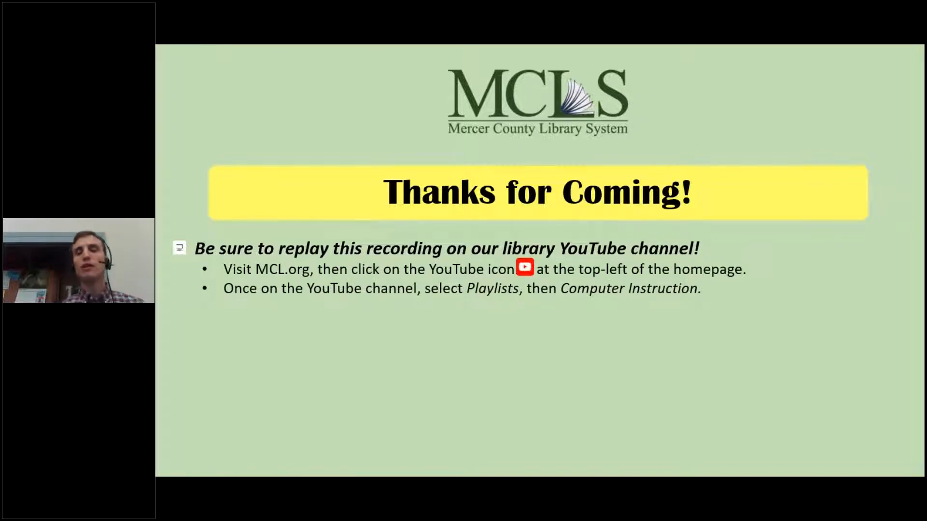